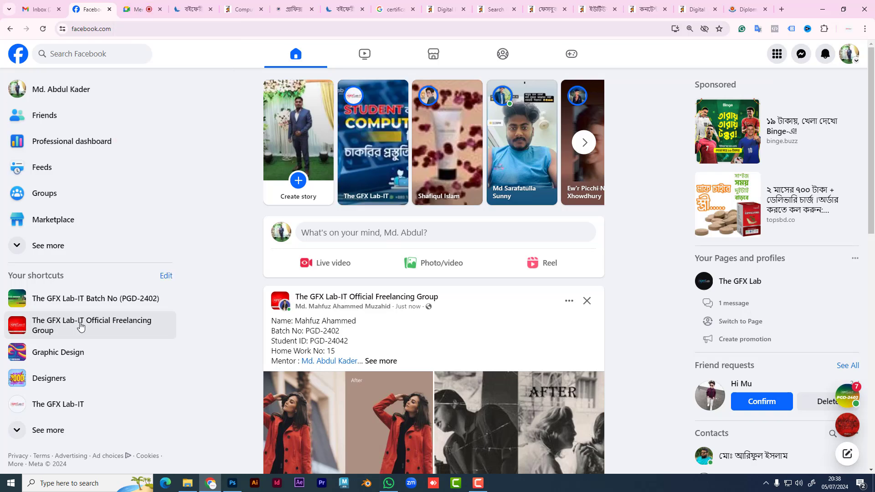
Step: Open the GFX Lab-IT Official Freelancing Group and page through its post's before/after photos
{"action": "left_click", "coordinate": [88, 327]}
{"action": "scroll", "coordinate": [389, 317], "scroll_direction": "down", "scroll_amount": 10}
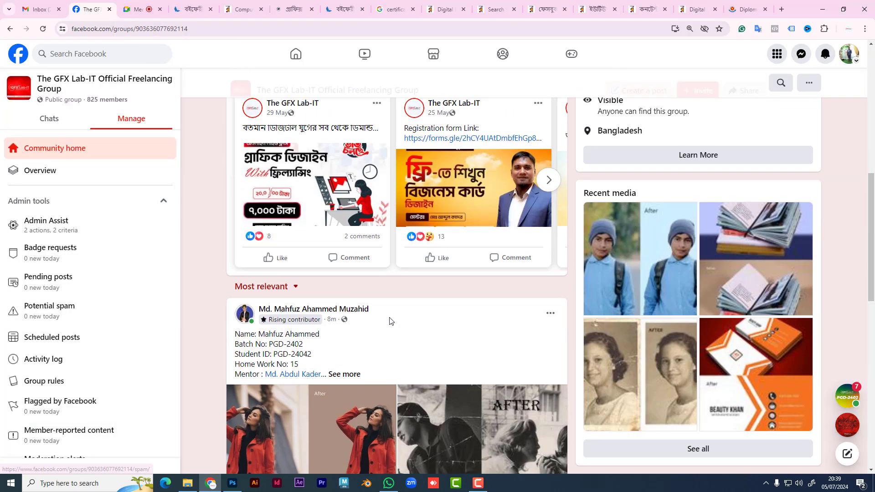
{"action": "left_click", "coordinate": [413, 300]}
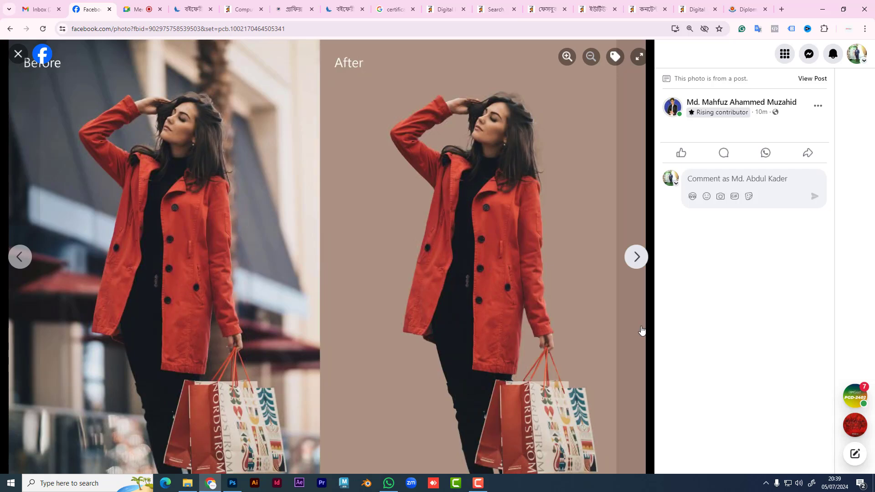
{"action": "left_click", "coordinate": [637, 257]}
{"action": "left_click", "coordinate": [639, 259]}
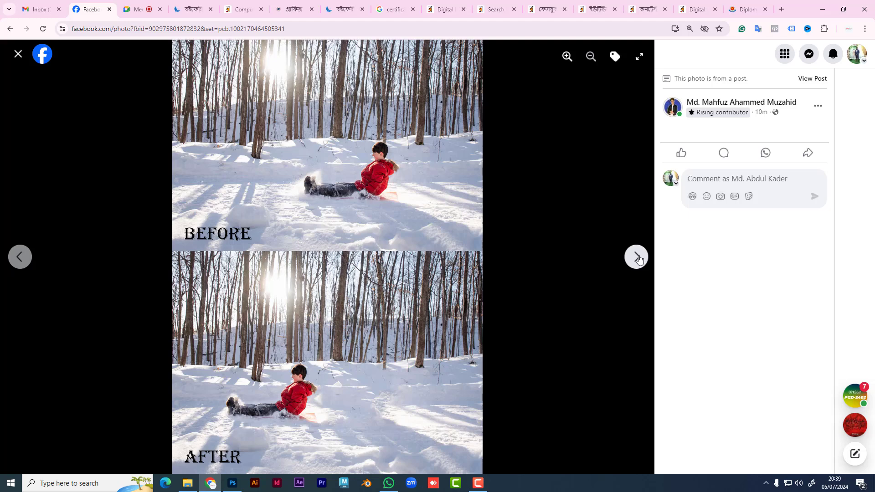
{"action": "left_click", "coordinate": [638, 258]}
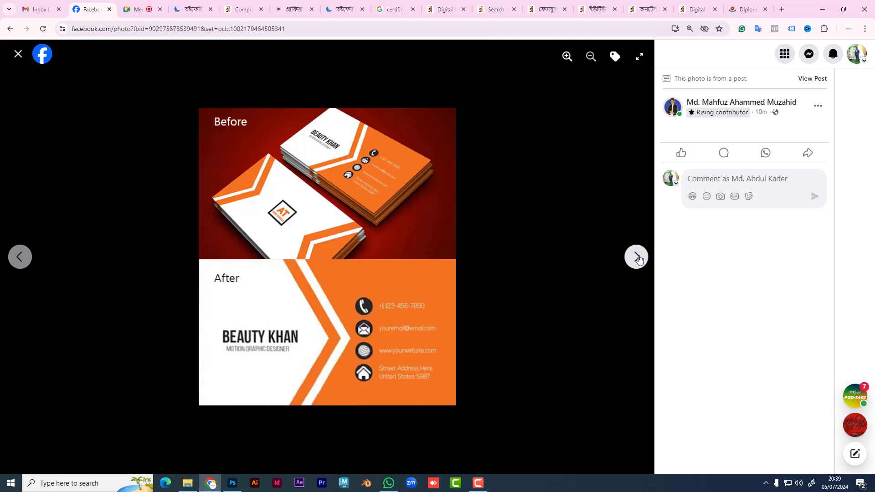
{"action": "left_click", "coordinate": [638, 259]}
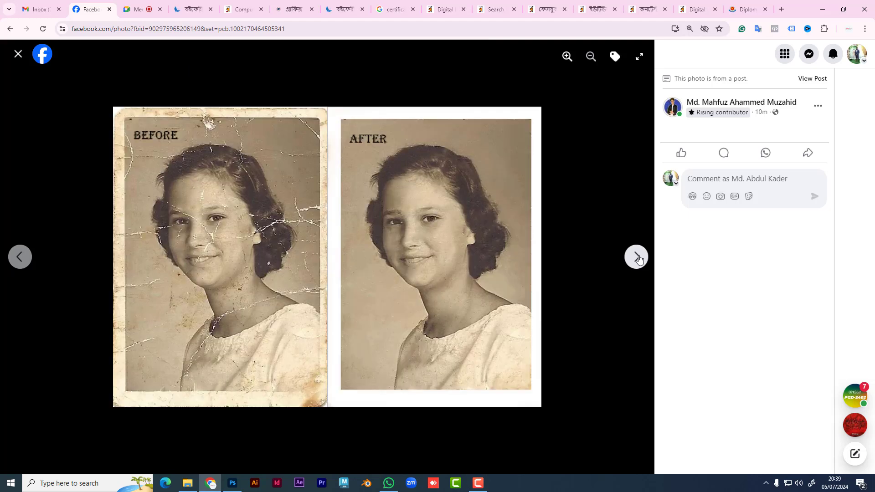
{"action": "left_click", "coordinate": [639, 258]}
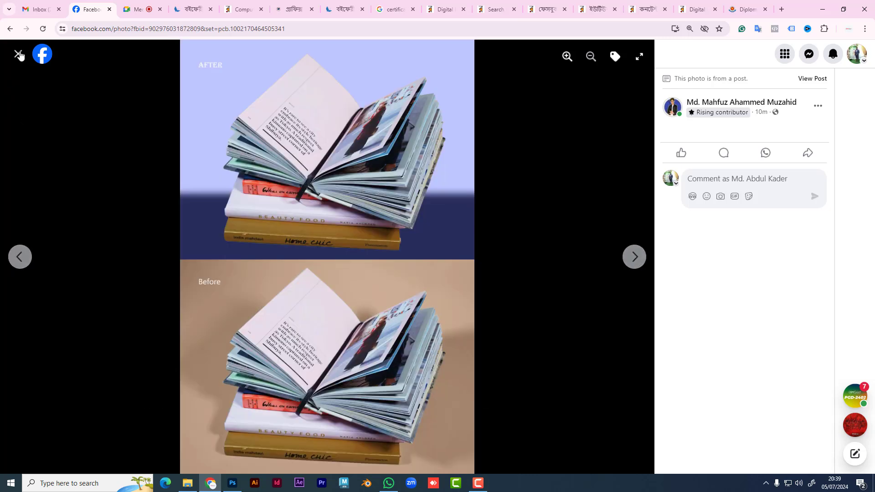
Step: Close the photo viewer and return to the Google Meet call
{"action": "left_click", "coordinate": [19, 54]}
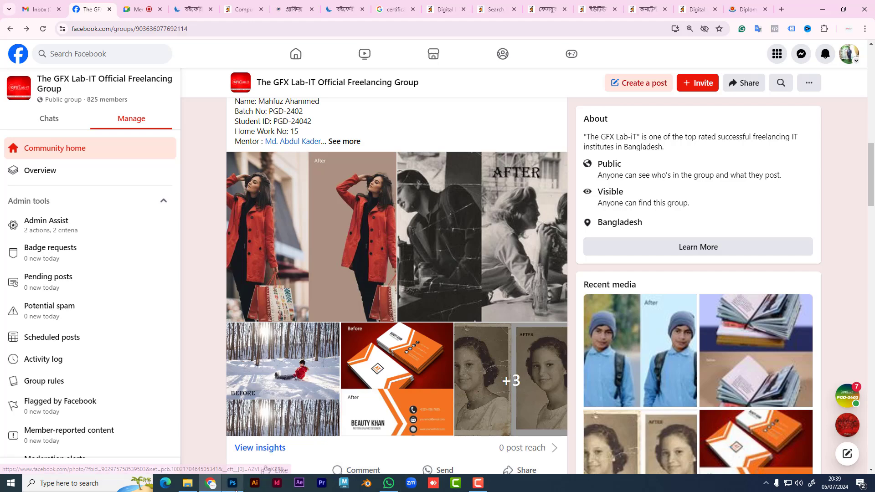
{"action": "left_click", "coordinate": [207, 485]}
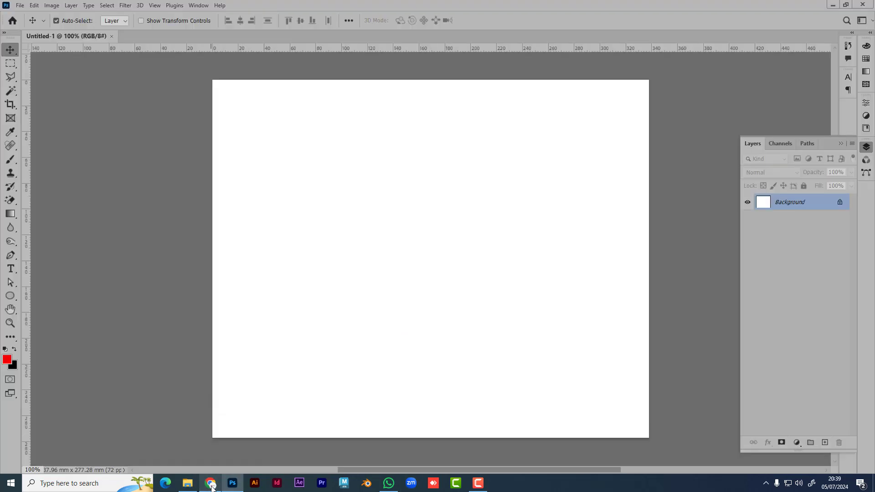
{"action": "left_click", "coordinate": [210, 484]}
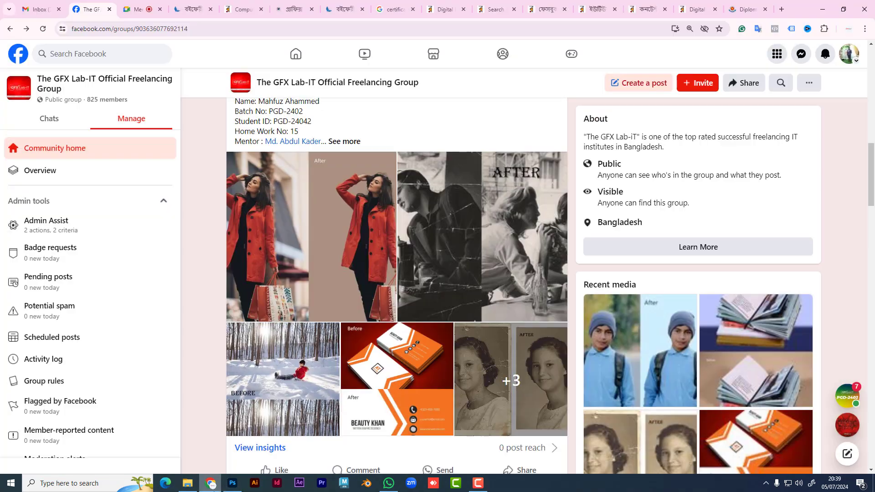
{"action": "left_click", "coordinate": [142, 10]}
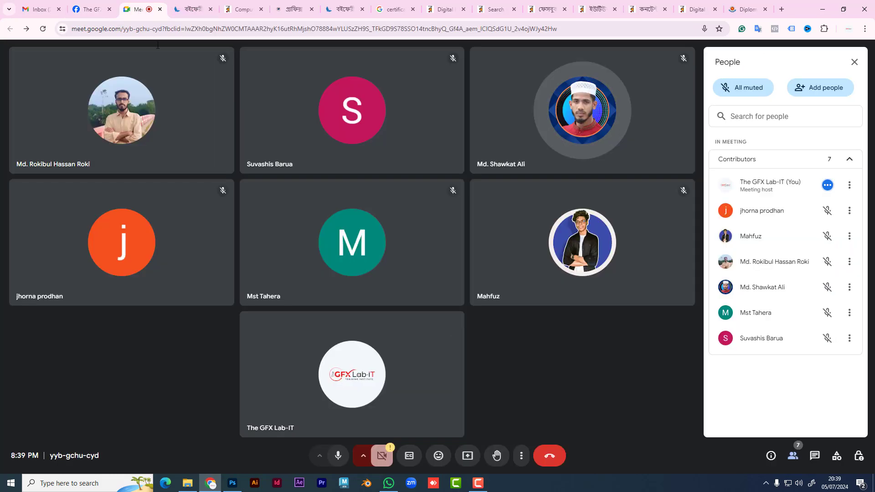
Step: Present the entire screen to the Google Meet call
{"action": "left_click", "coordinate": [466, 457]}
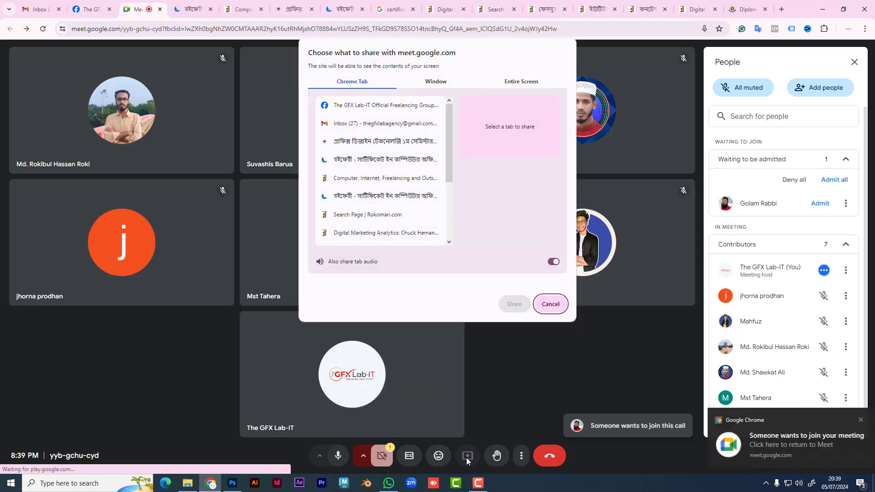
{"action": "left_click", "coordinate": [517, 84]}
{"action": "left_click", "coordinate": [371, 142]}
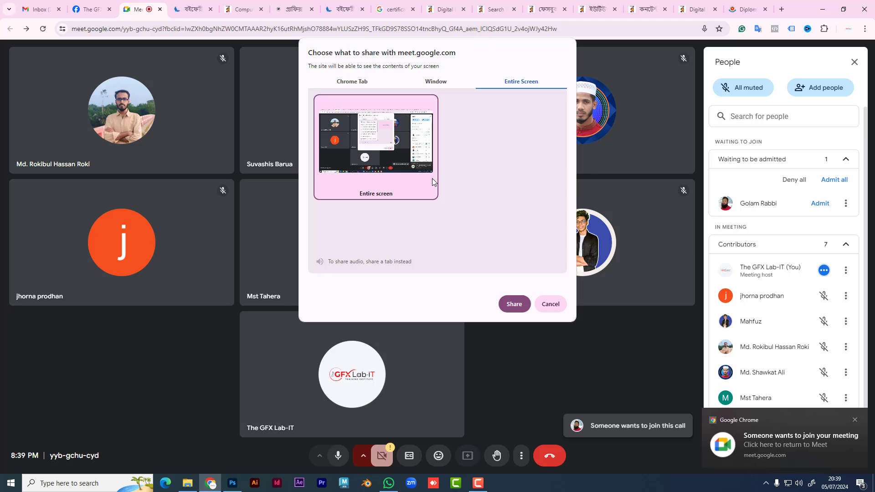
{"action": "left_click", "coordinate": [508, 302]}
Step: Admit the waiting participant, hide the sharing notice and close People, then return to Facebook
{"action": "left_click", "coordinate": [820, 203]}
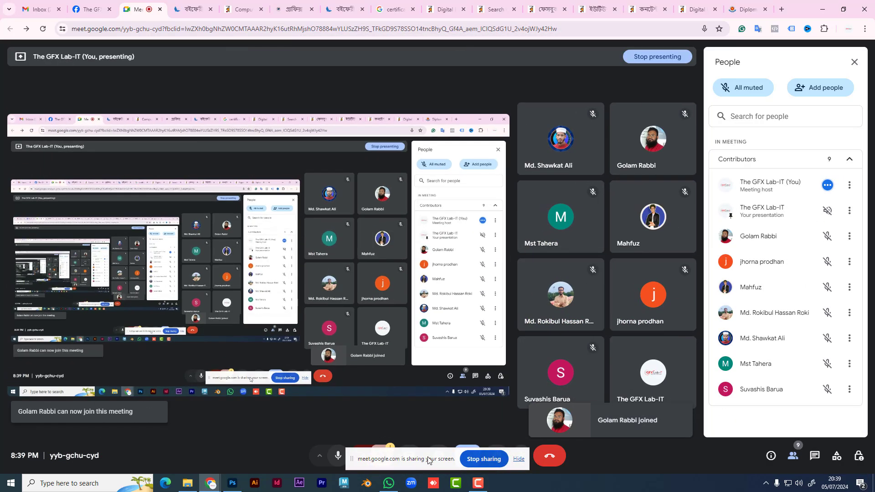
{"action": "left_click", "coordinate": [519, 459]}
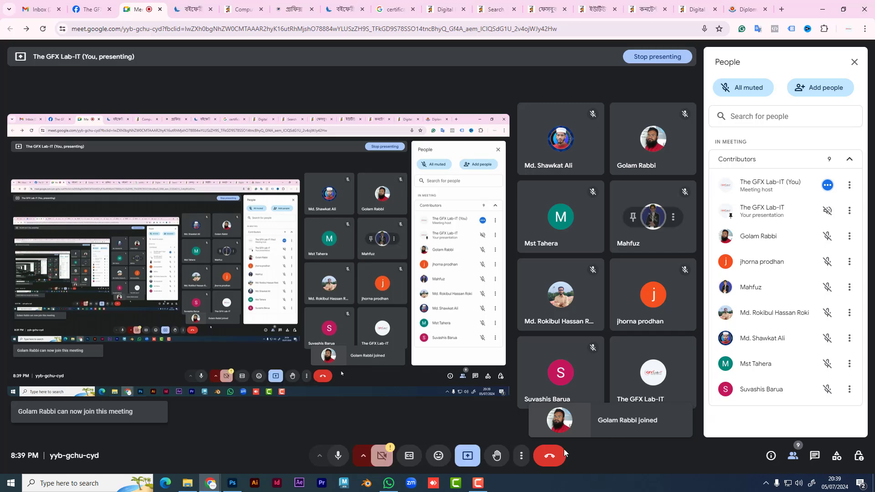
{"action": "left_click", "coordinate": [854, 62]}
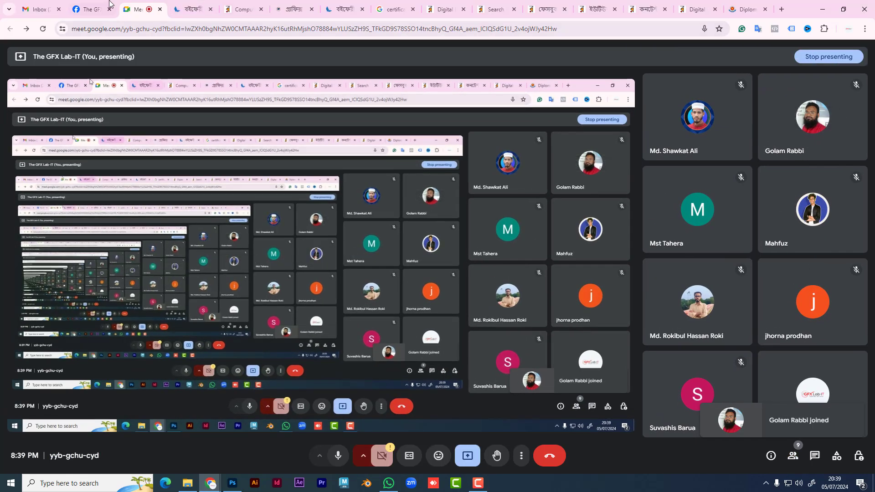
{"action": "left_click", "coordinate": [91, 9]}
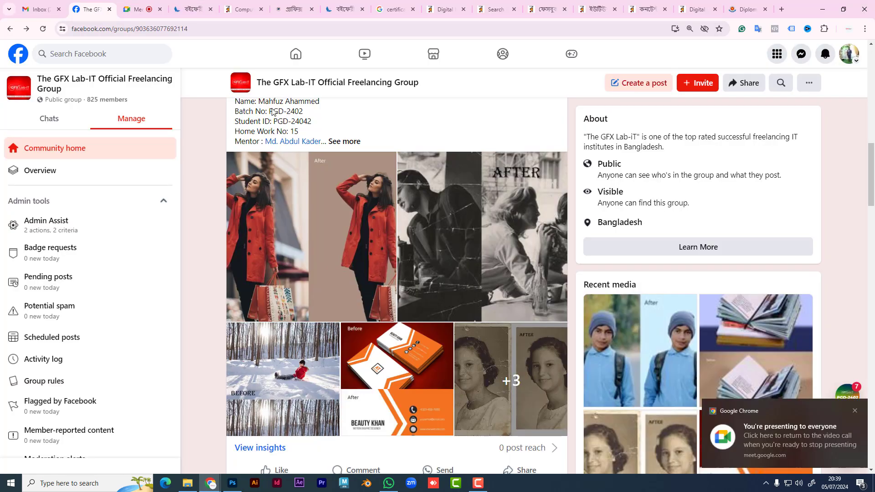
Step: Skim the batch group chat, then open the red-coat before/after photo full screen
{"action": "left_click", "coordinate": [854, 411]}
{"action": "left_click", "coordinate": [847, 395]}
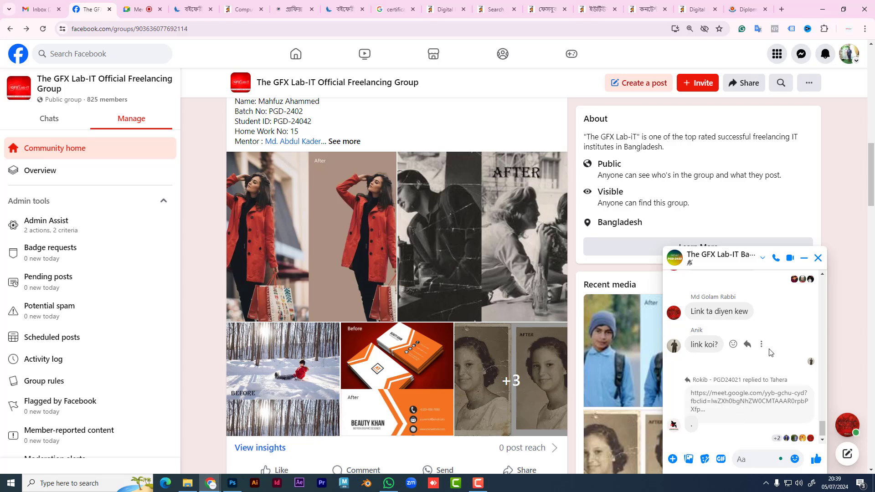
{"action": "scroll", "coordinate": [769, 352], "scroll_direction": "up", "scroll_amount": 3}
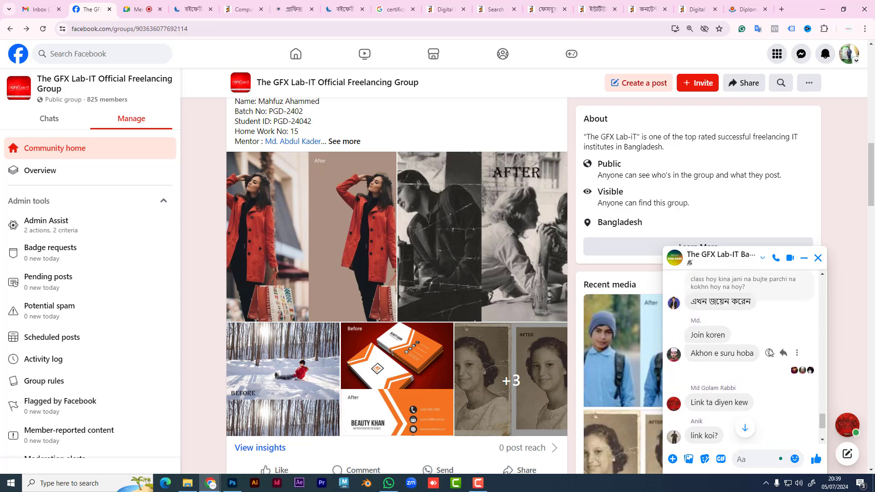
{"action": "left_click", "coordinate": [818, 257]}
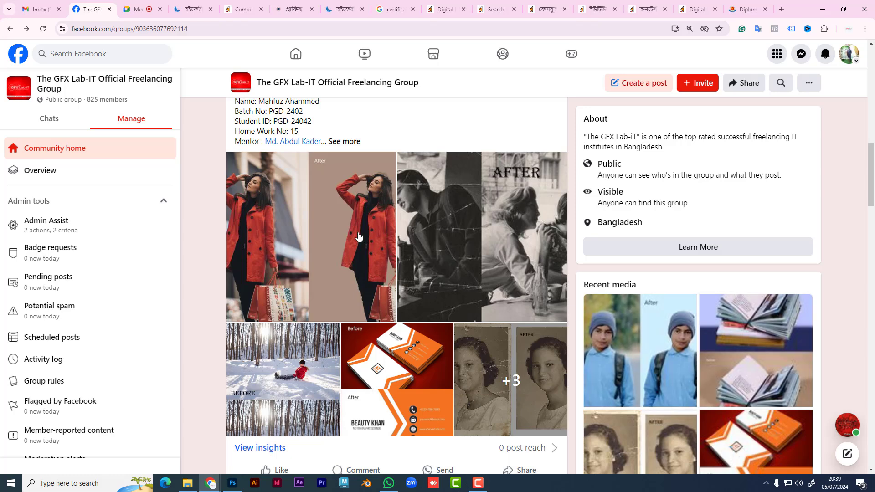
{"action": "left_click", "coordinate": [376, 248]}
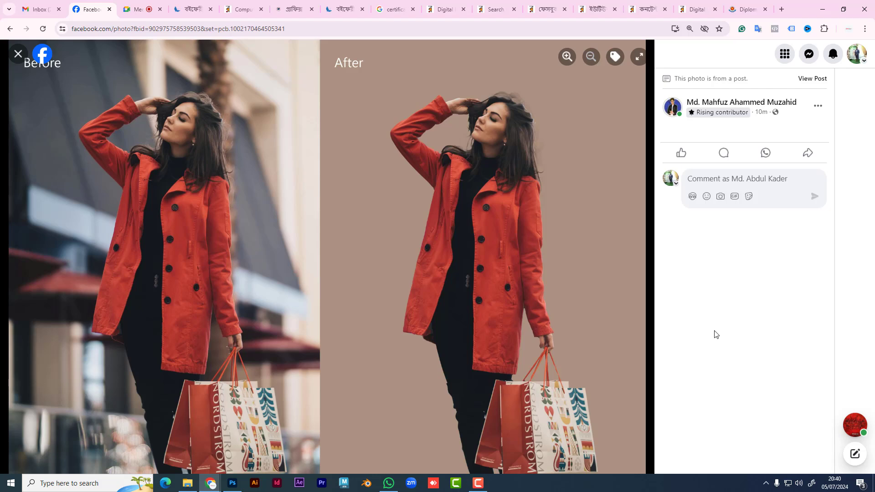
Step: Step between the red-coat photo and the black-and-white diner restoration, ending on the restoration
{"action": "key", "text": "Right"}
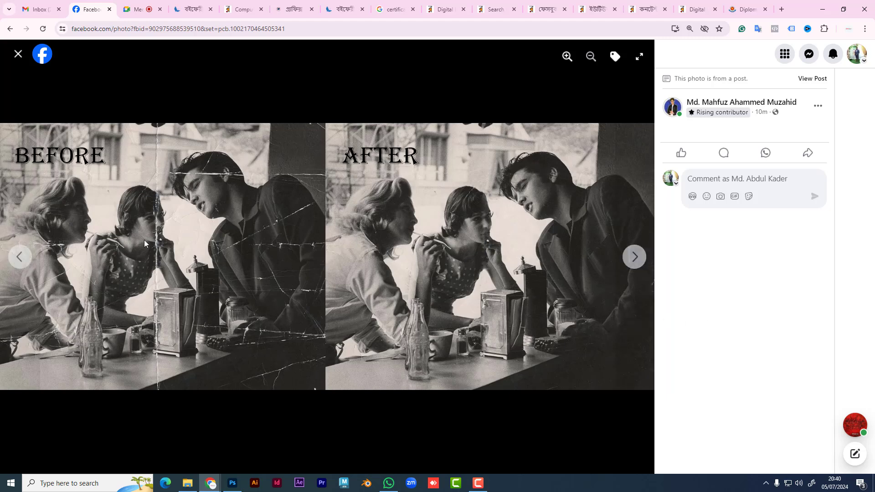
{"action": "left_click", "coordinate": [19, 257]}
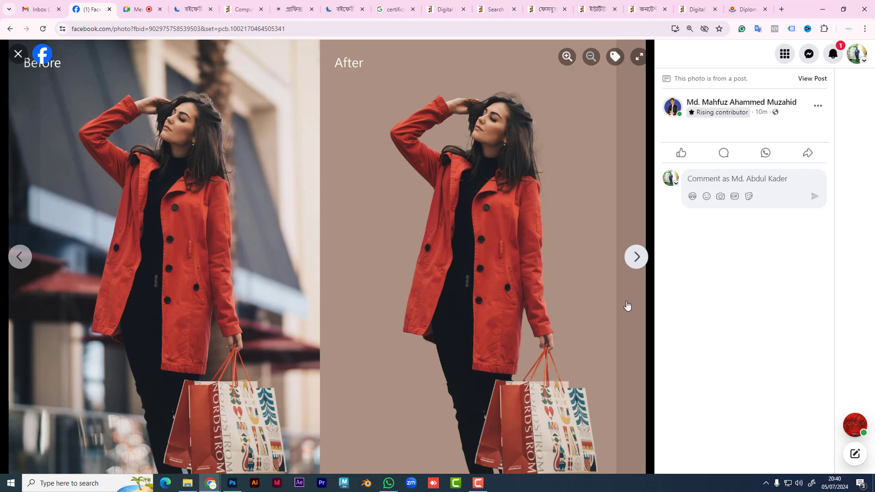
{"action": "left_click", "coordinate": [637, 258]}
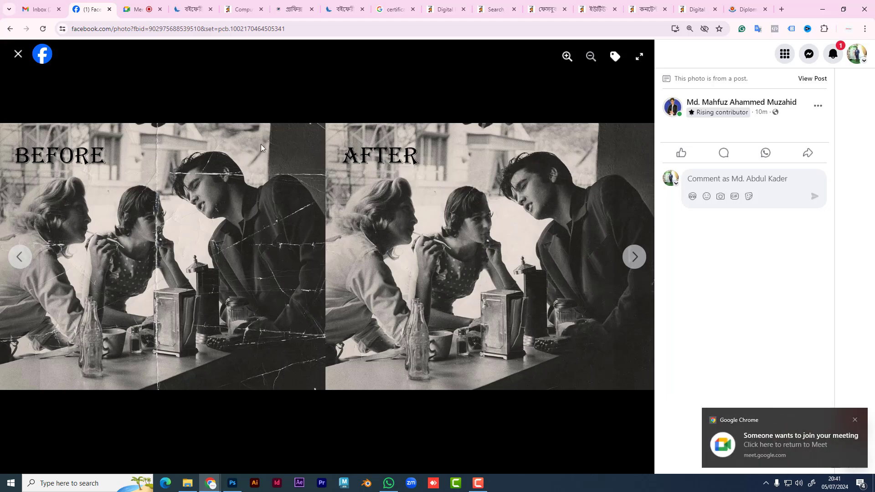
Step: Admit another join request in Google Meet and return to the Facebook photo viewer
{"action": "left_click", "coordinate": [146, 5]}
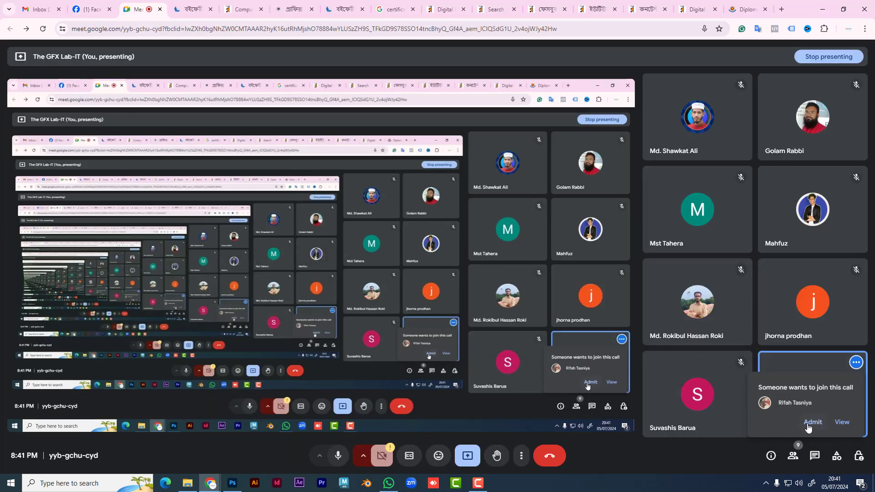
{"action": "left_click", "coordinate": [805, 424]}
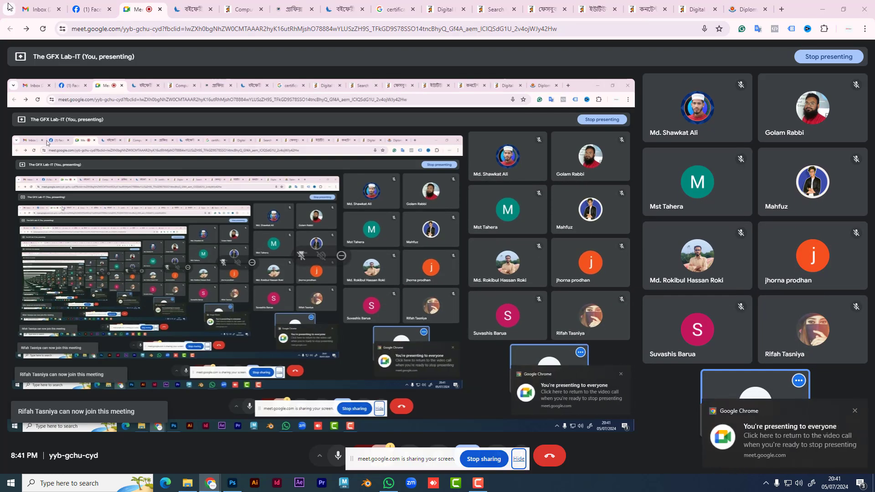
{"action": "left_click", "coordinate": [91, 9]}
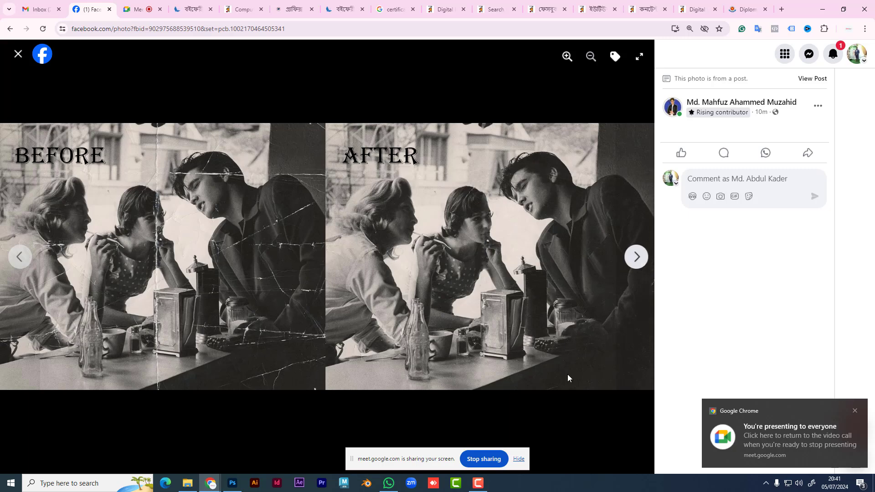
Step: Hide the sharing notice and advance past the snowy sled and business-card photos to the vintage portrait
{"action": "left_click", "coordinate": [519, 459]}
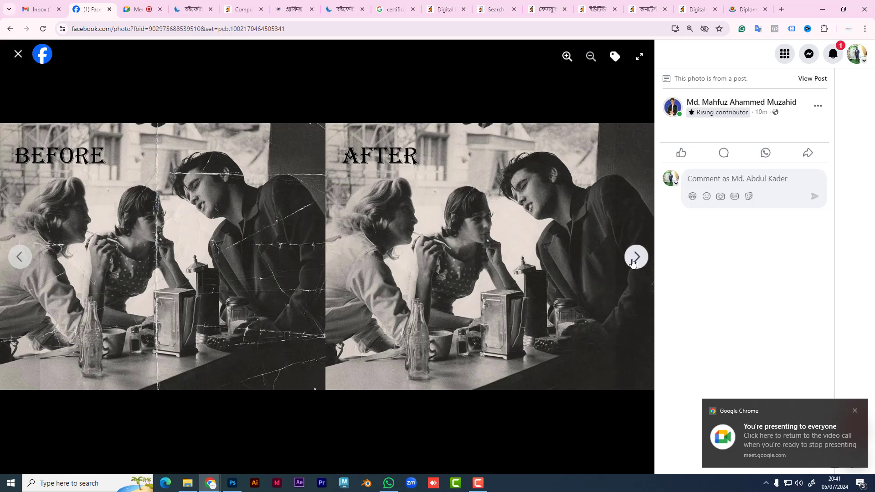
{"action": "left_click", "coordinate": [636, 257]}
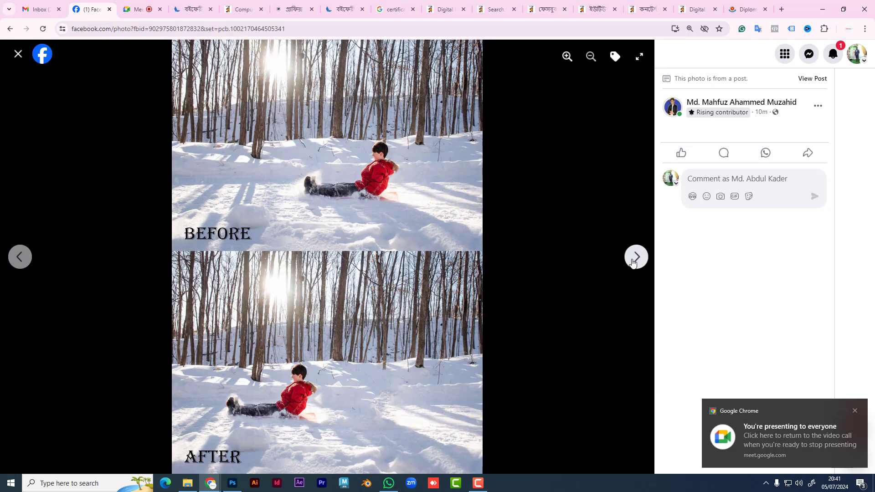
{"action": "left_click", "coordinate": [632, 261]}
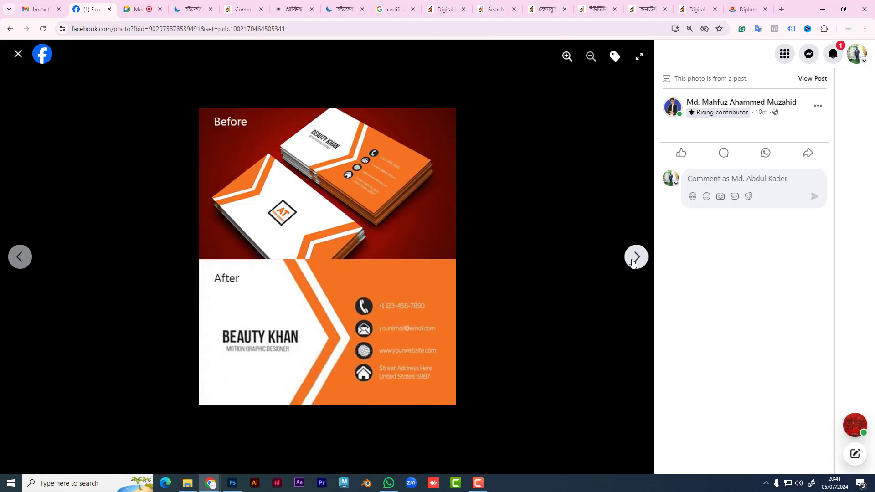
{"action": "left_click", "coordinate": [632, 261]}
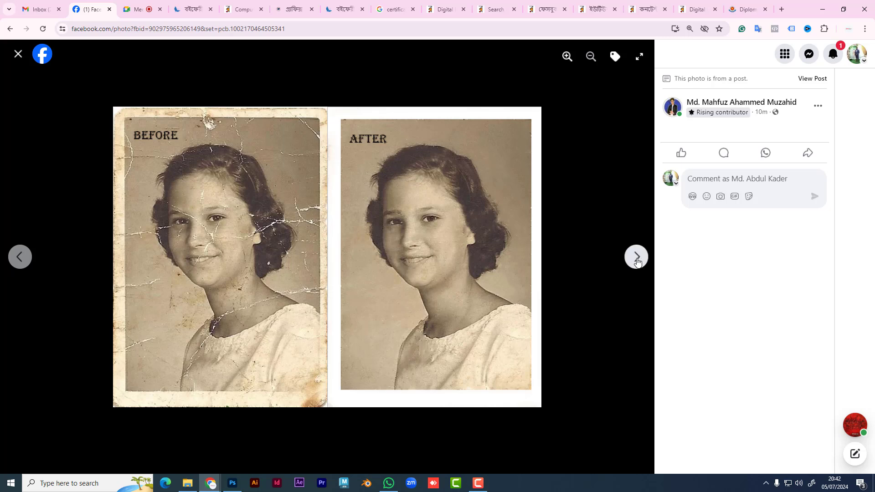
Step: Browse the book and remaining before/after photos to the red-coat one, then close the viewer
{"action": "left_click", "coordinate": [637, 262]}
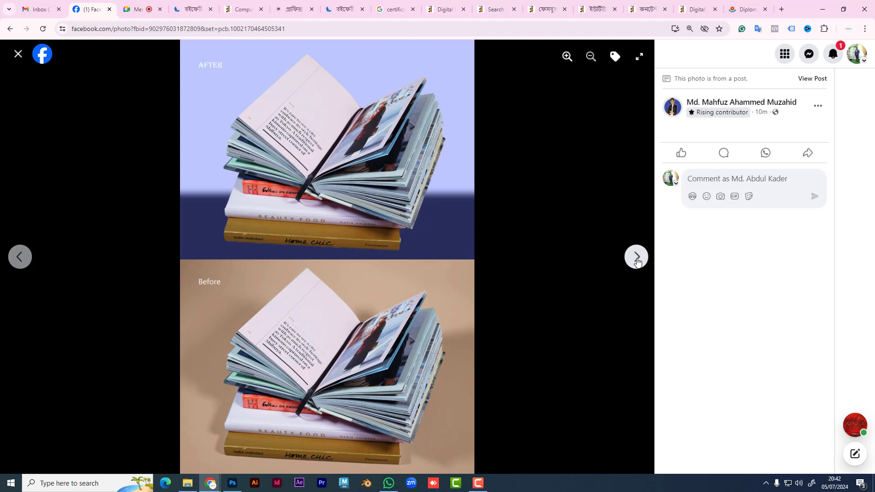
{"action": "left_click", "coordinate": [636, 258]}
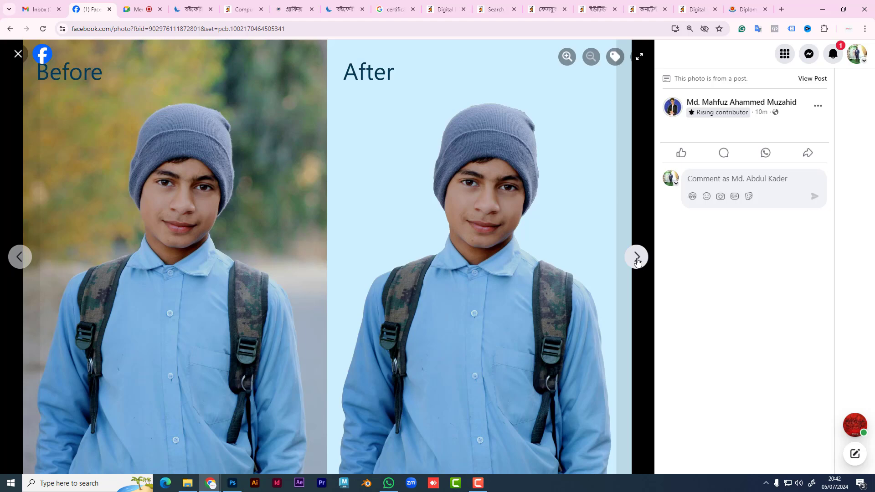
{"action": "left_click", "coordinate": [636, 258]}
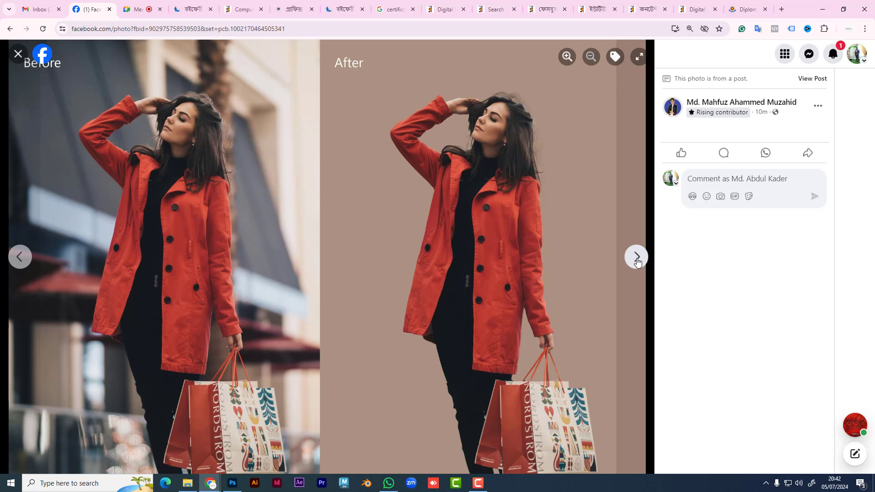
{"action": "left_click", "coordinate": [20, 257]}
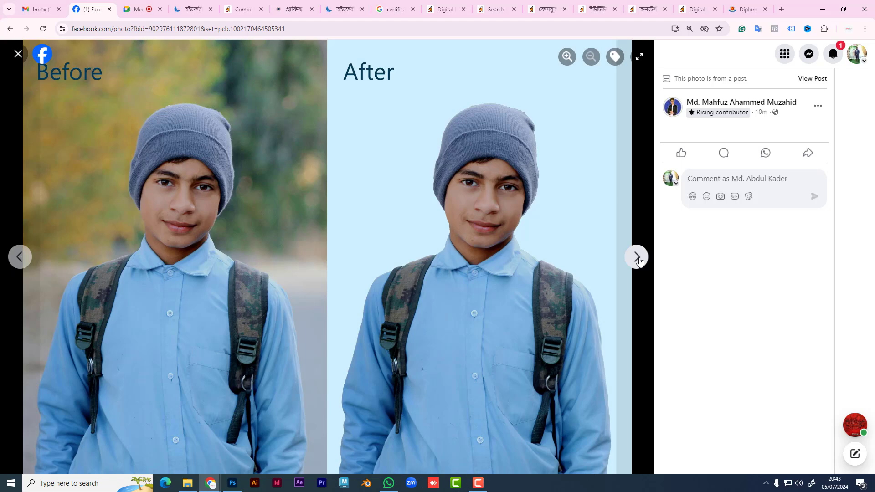
{"action": "left_click", "coordinate": [637, 259]}
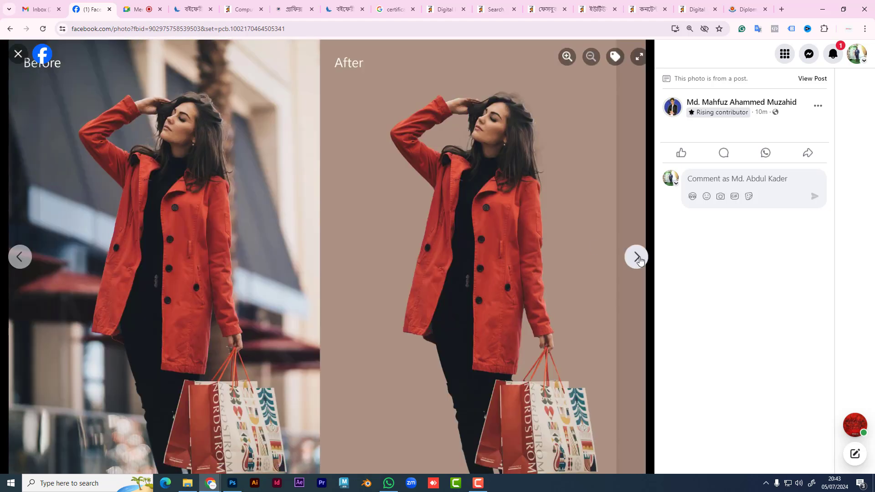
{"action": "left_click", "coordinate": [17, 55]}
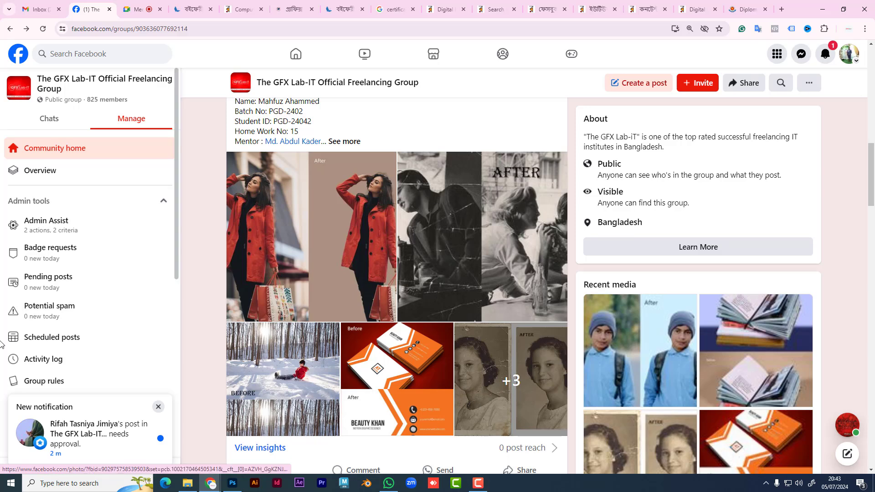
Step: Approve the pending member post in the PGD-2402 batch group, then go to the home feed
{"action": "left_click", "coordinate": [124, 439]}
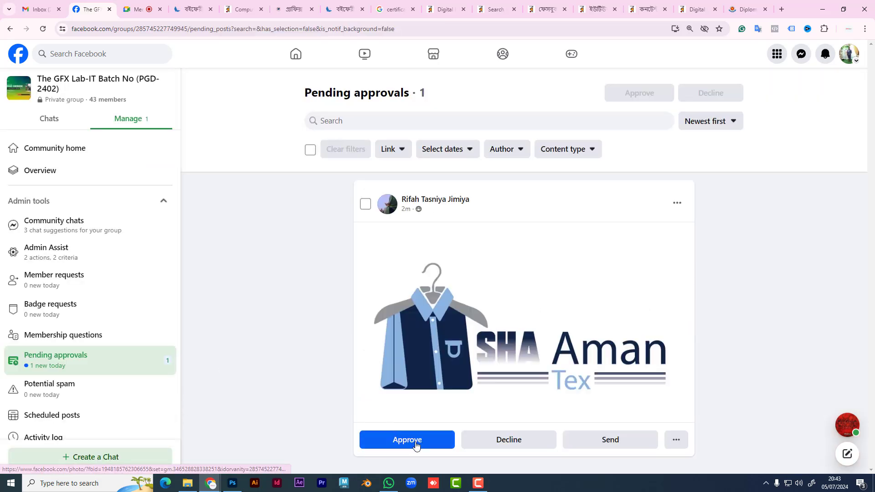
{"action": "left_click", "coordinate": [408, 440]}
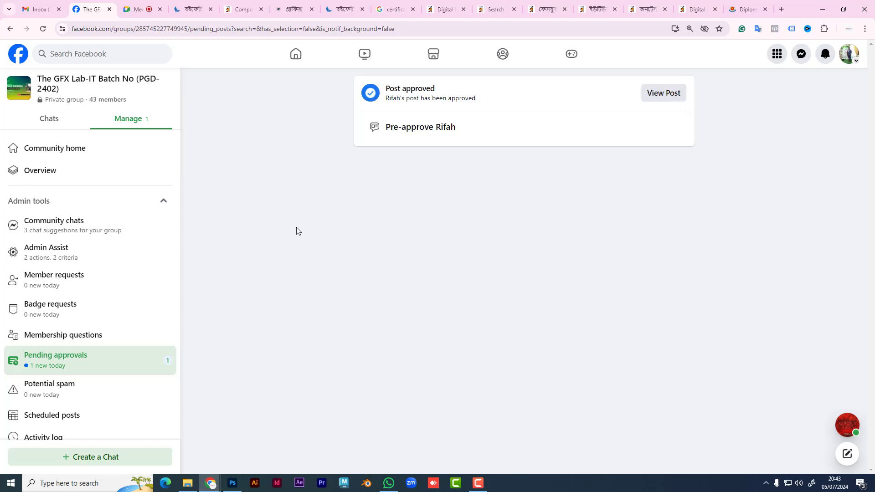
{"action": "left_click", "coordinate": [21, 59]}
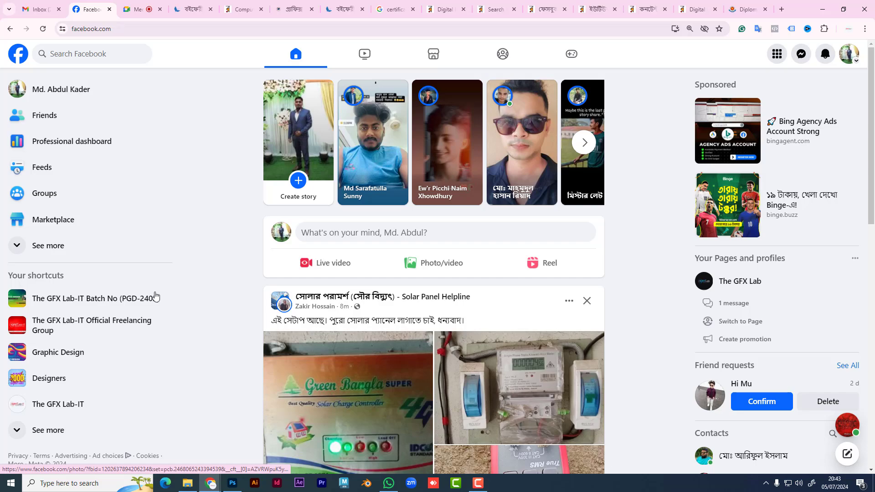
Step: Bring up Photoshop's blank Untitled-1 canvas and open the shape tools flyout
{"action": "left_click", "coordinate": [232, 483]}
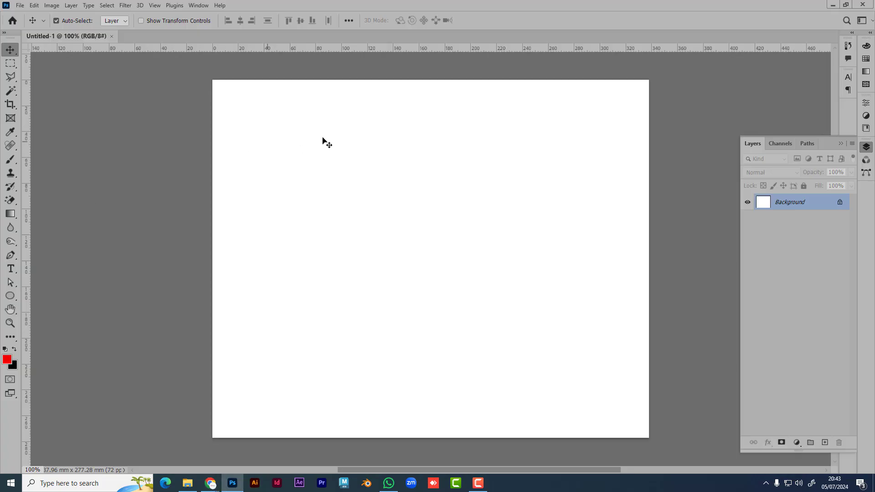
{"action": "left_click", "coordinate": [10, 146]}
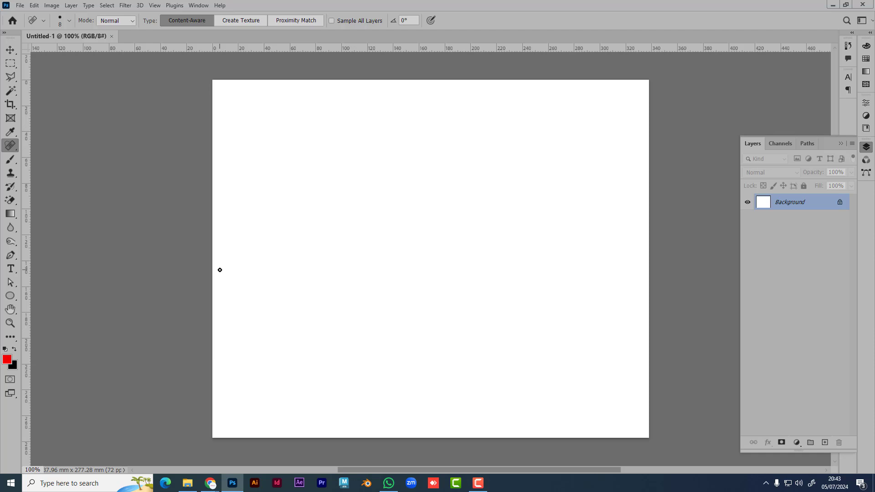
{"action": "left_click", "coordinate": [10, 297]}
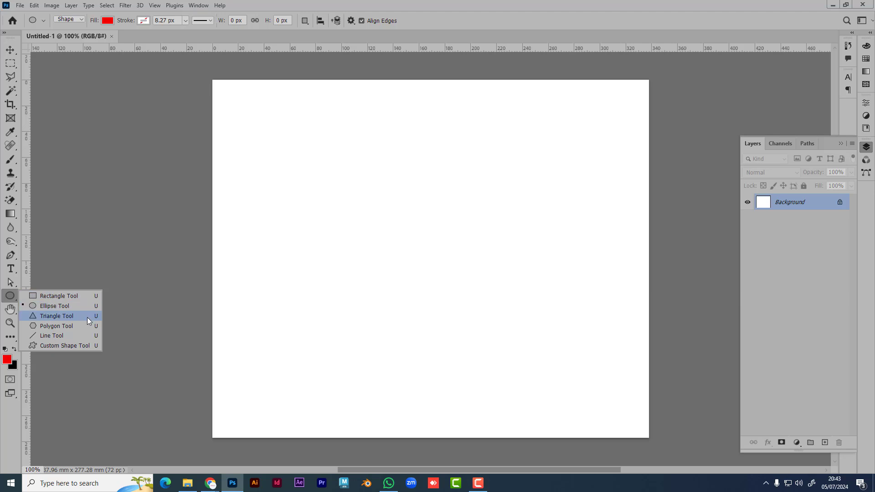
Step: Draw a red-filled rectangle, about 207 × 120 mm, across the upper canvas
{"action": "left_click", "coordinate": [53, 302]}
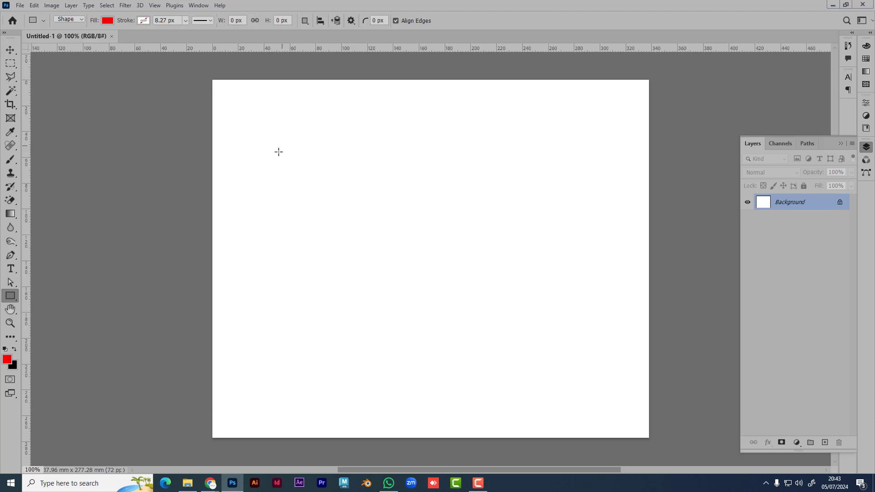
{"action": "left_click_drag", "start_coordinate": [284, 147], "coordinate": [552, 302]}
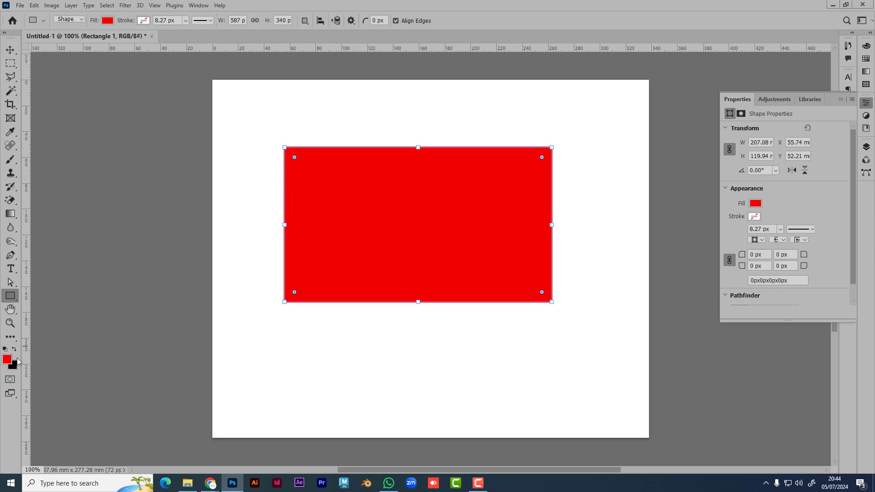
{"action": "left_click", "coordinate": [10, 50]}
Step: Drag the red rectangle slightly lower with the Move tool and select its Rectangle 1 layer
{"action": "left_click", "coordinate": [133, 146]}
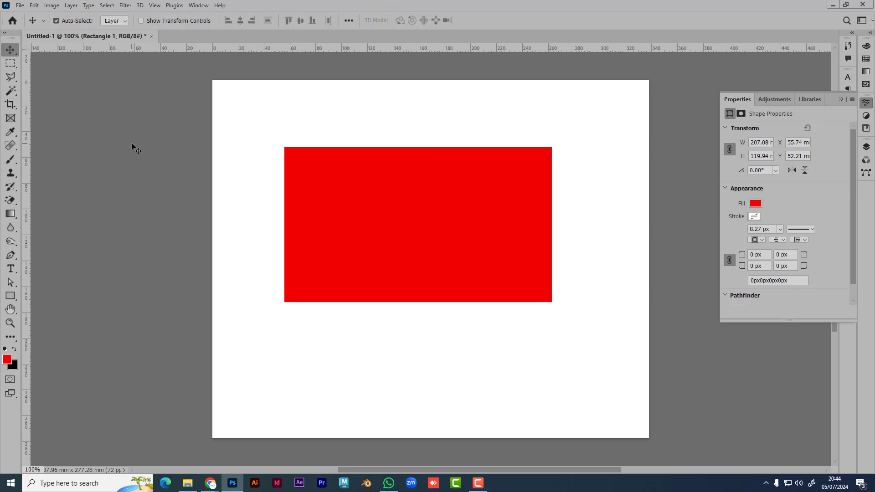
{"action": "left_click", "coordinate": [841, 99]}
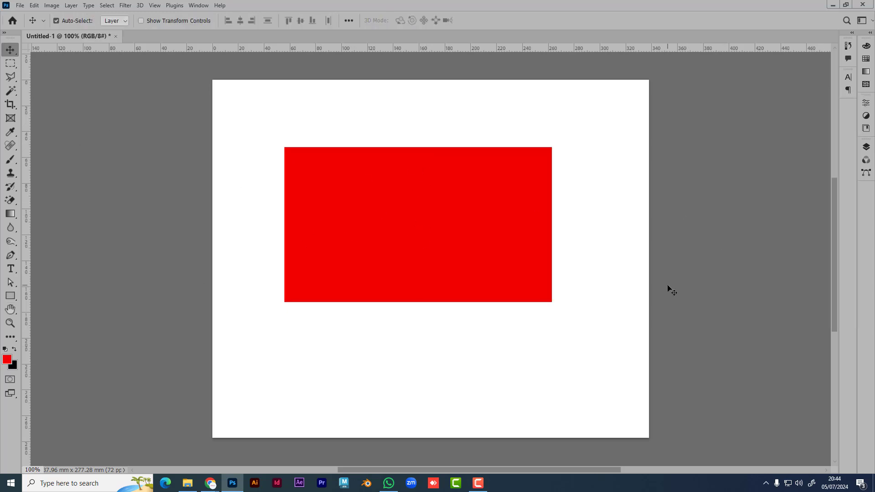
{"action": "left_click_drag", "start_coordinate": [409, 227], "coordinate": [477, 277]}
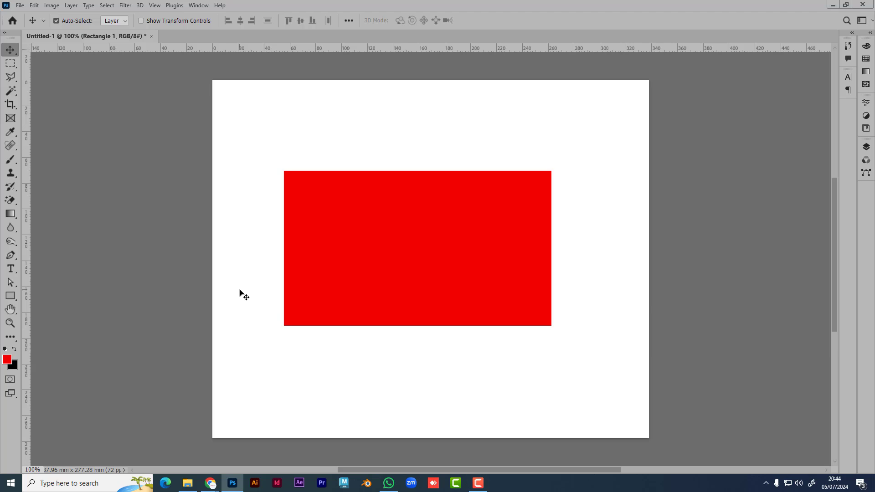
{"action": "left_click", "coordinate": [867, 147]}
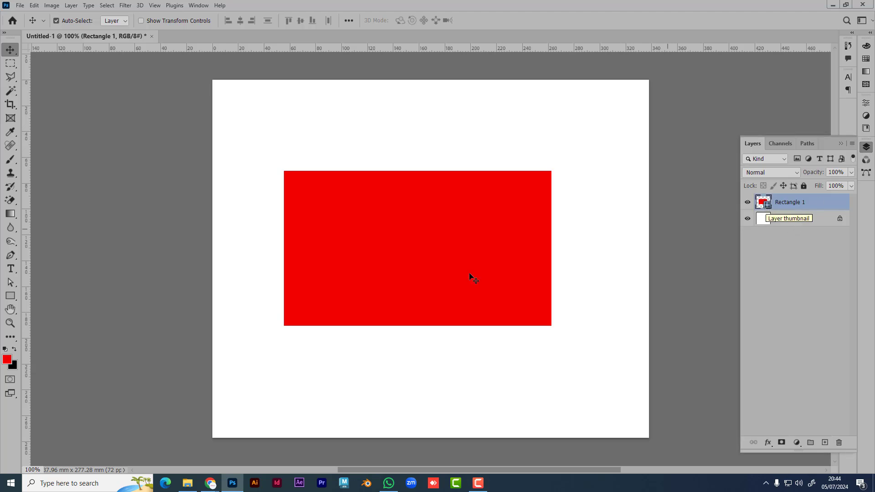
{"action": "left_click", "coordinate": [12, 297]}
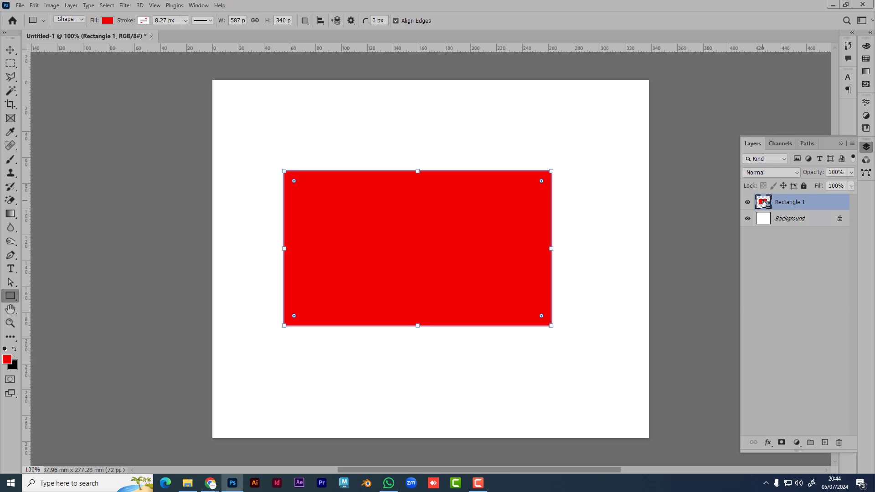
Step: Change the rectangle's fill colour to magenta
{"action": "double_click", "coordinate": [765, 204]}
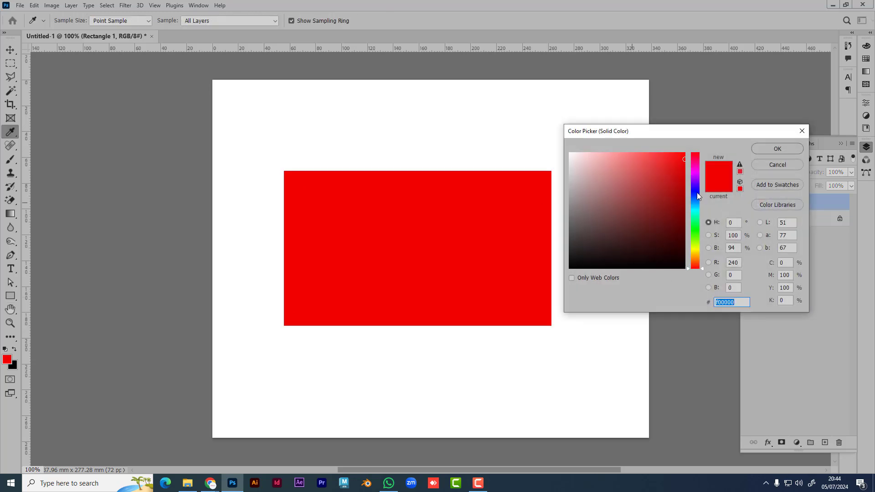
{"action": "left_click_drag", "start_coordinate": [696, 192], "coordinate": [706, 176]}
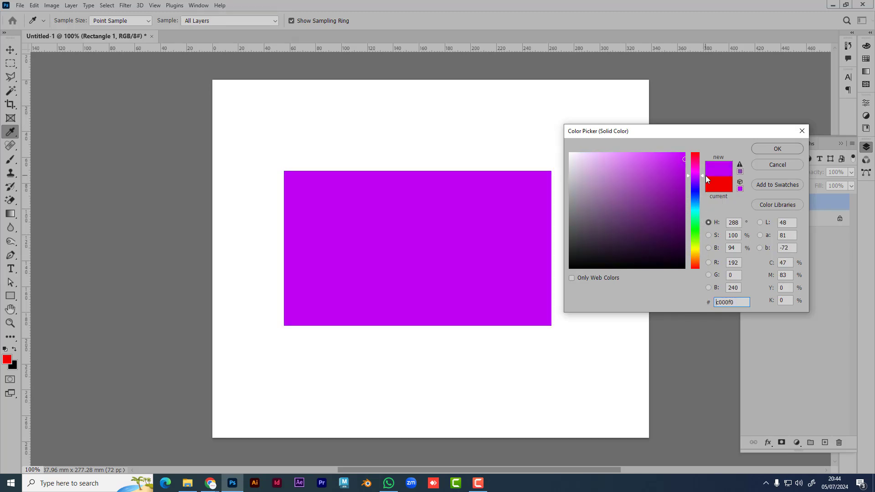
{"action": "left_click", "coordinate": [777, 149]}
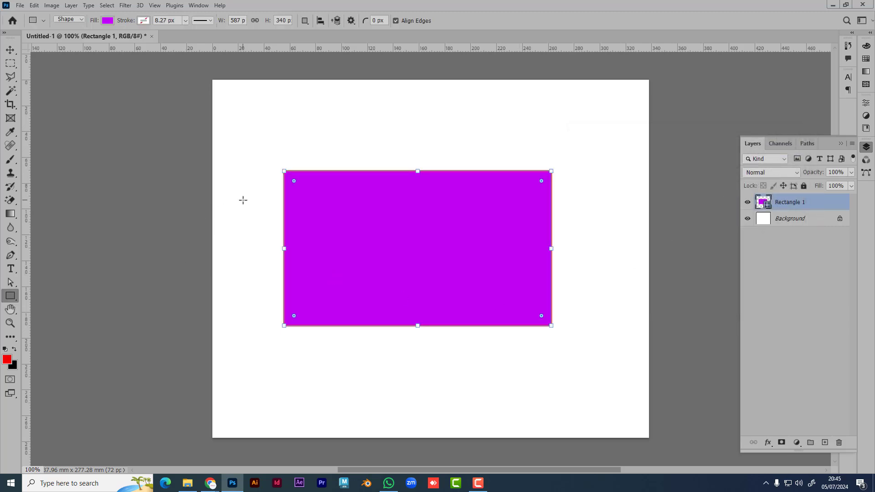
Step: Delete the rectangle layer, leaving only the white Background
{"action": "left_click", "coordinate": [9, 52]}
{"action": "key", "text": "Delete"}
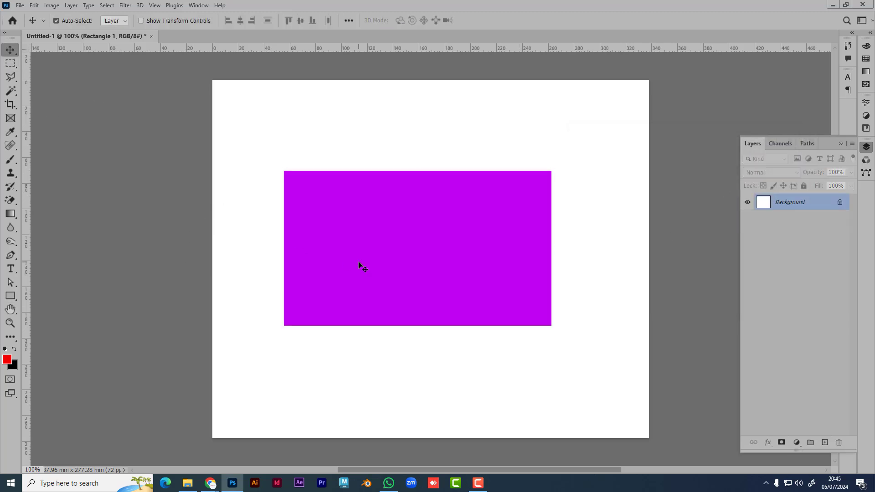
{"action": "left_click", "coordinate": [13, 300]}
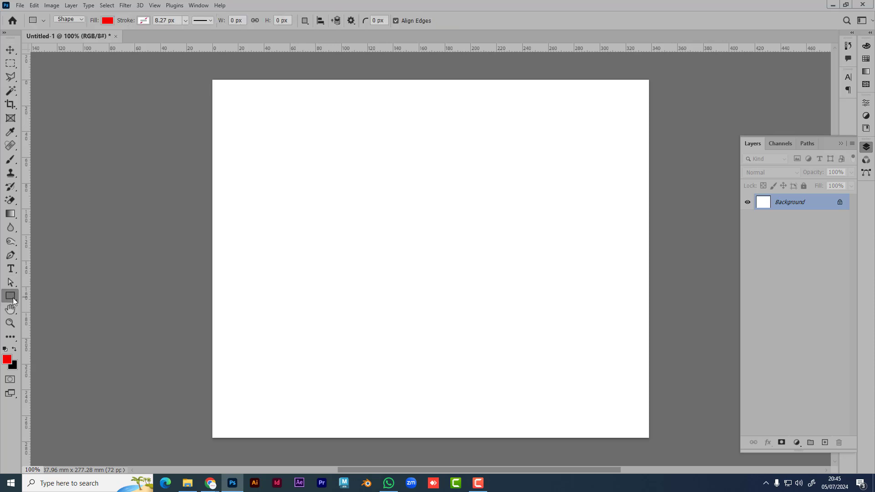
{"action": "left_click", "coordinate": [332, 224]}
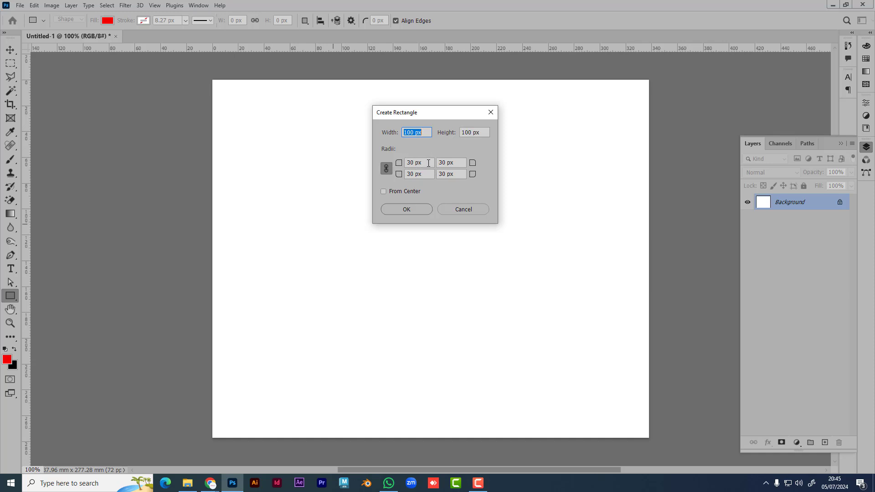
{"action": "left_click_drag", "start_coordinate": [427, 162], "coordinate": [385, 163]}
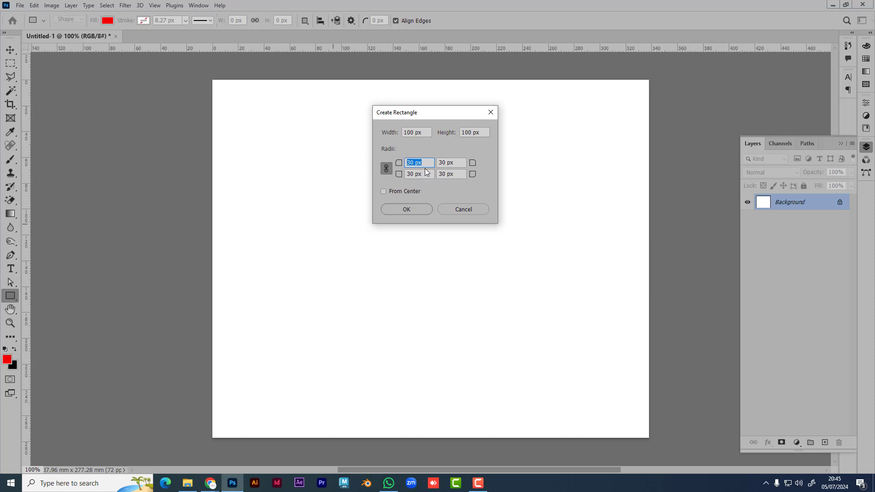
{"action": "key", "text": "shift+Tab"}
{"action": "key", "text": "shift+Tab"}
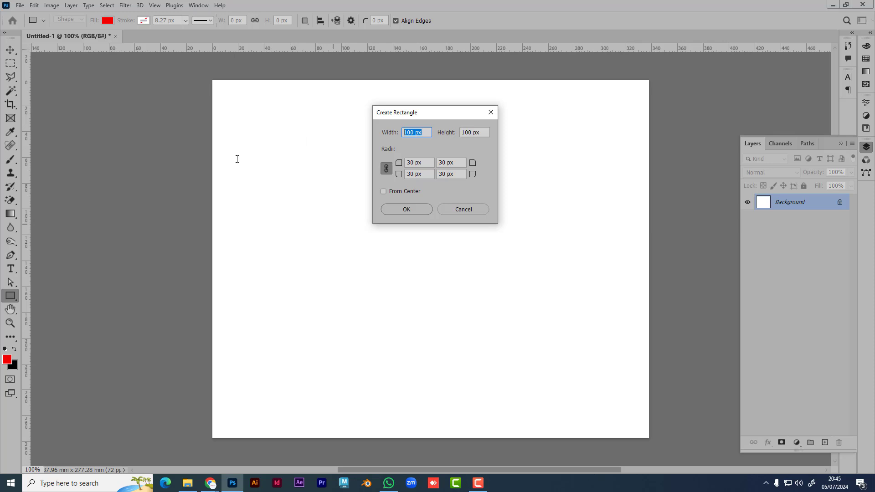
{"action": "left_click", "coordinate": [427, 133]}
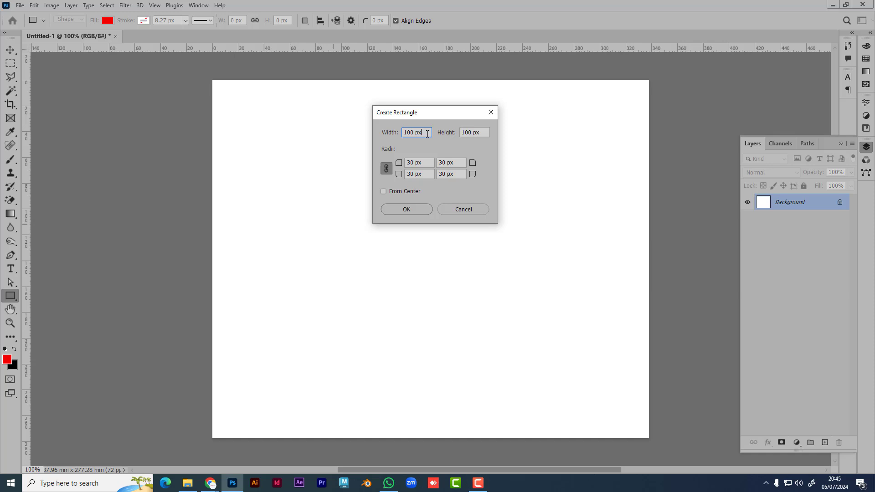
{"action": "left_click", "coordinate": [491, 112]}
Step: Switch the rulers to inches, then create and undo a trial 3.5 × 2 in rounded rectangle
{"action": "right_click", "coordinate": [425, 50]}
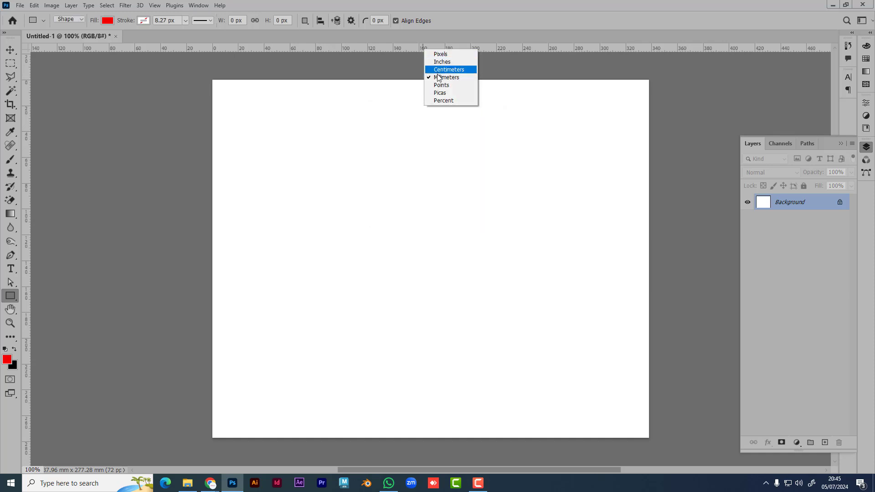
{"action": "left_click", "coordinate": [441, 62]}
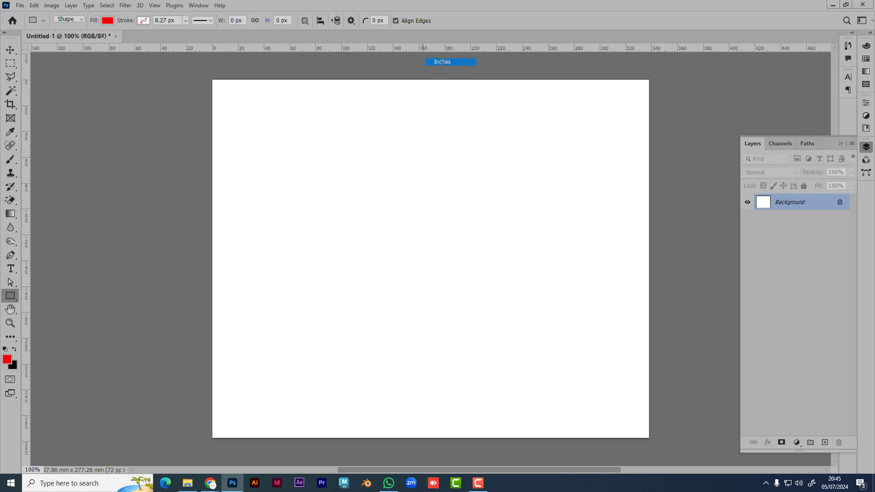
{"action": "left_click", "coordinate": [272, 243]}
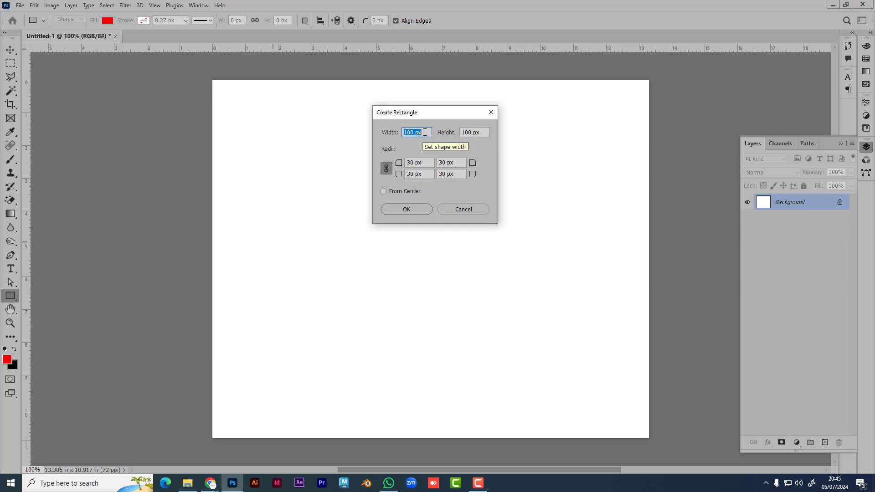
{"action": "left_click", "coordinate": [424, 132]}
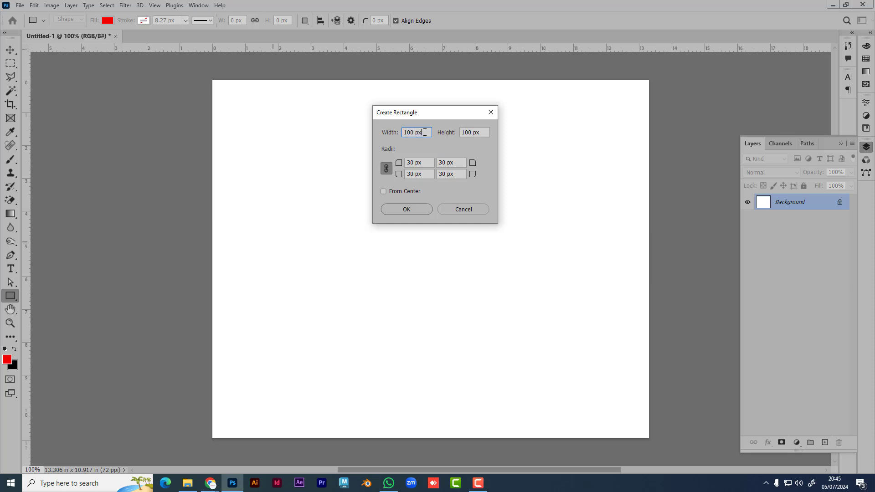
{"action": "left_click_drag", "start_coordinate": [427, 133], "coordinate": [329, 138]}
{"action": "type", "text": "3.5in"}
{"action": "double_click", "coordinate": [487, 134]}
{"action": "type", "text": "2in"}
{"action": "left_click", "coordinate": [406, 210]}
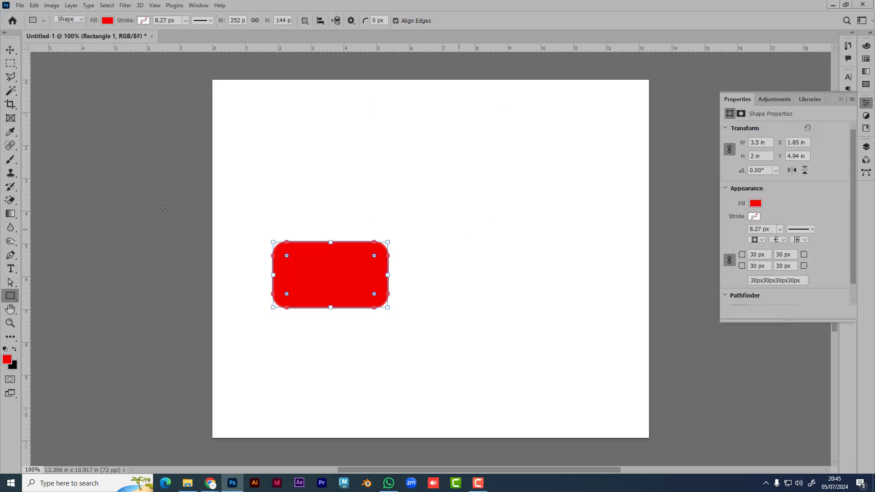
{"action": "key", "text": "ctrl+z"}
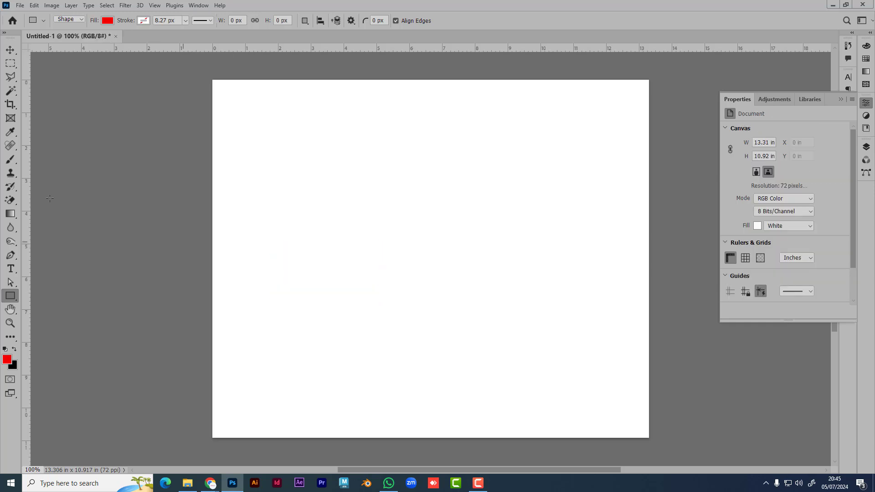
Step: Create a 3.5 × 2 in red rectangle with all corner radii set to 0
{"action": "left_click", "coordinate": [342, 233]}
{"action": "left_click", "coordinate": [419, 163]}
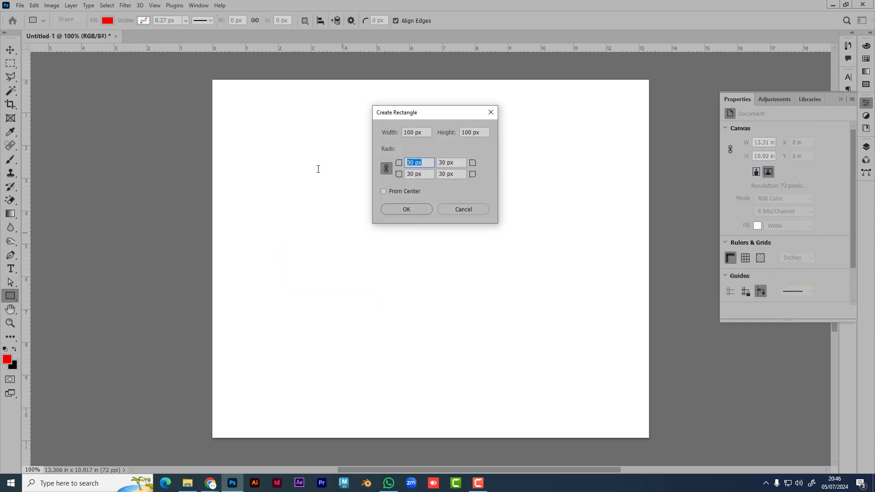
{"action": "type", "text": "0"}
{"action": "left_click", "coordinate": [417, 132]}
{"action": "type", "text": "3"}
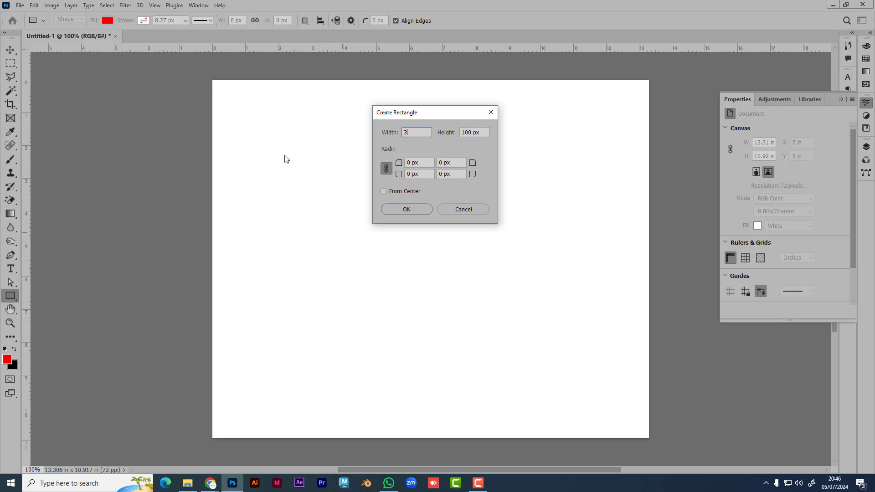
{"action": "type", "text": ".5 in"}
{"action": "key", "text": "Tab"}
{"action": "type", "text": "2"}
{"action": "left_click", "coordinate": [408, 210]}
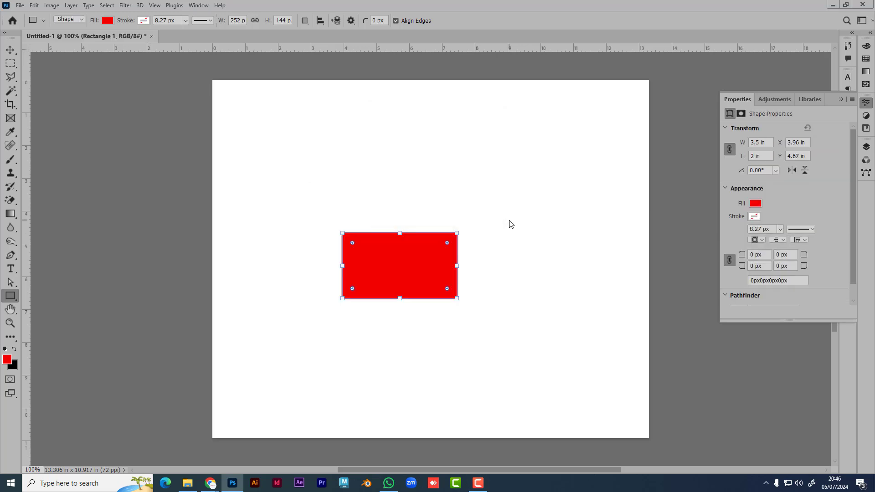
{"action": "left_click", "coordinate": [10, 49]}
{"action": "left_click", "coordinate": [419, 325]}
Step: Drag the red rectangle left and up on the canvas
{"action": "scroll", "coordinate": [432, 280], "scroll_direction": "up", "scroll_amount": 4}
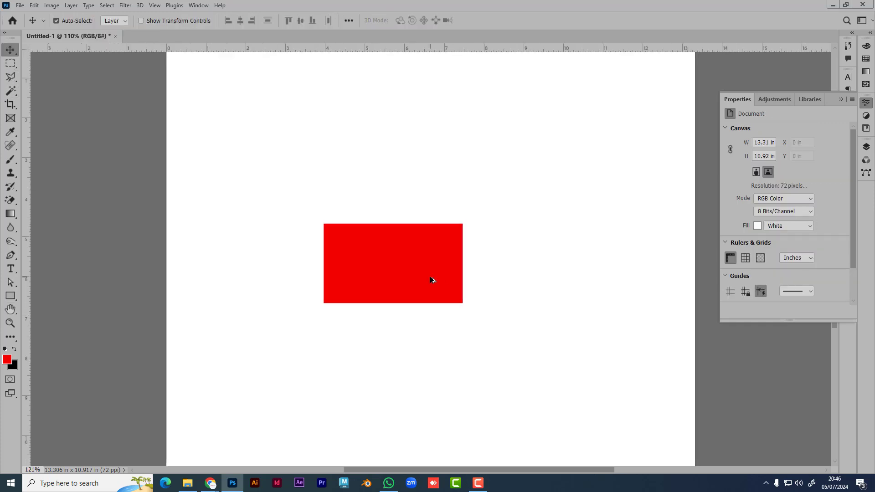
{"action": "scroll", "coordinate": [440, 287], "scroll_direction": "up", "scroll_amount": 3}
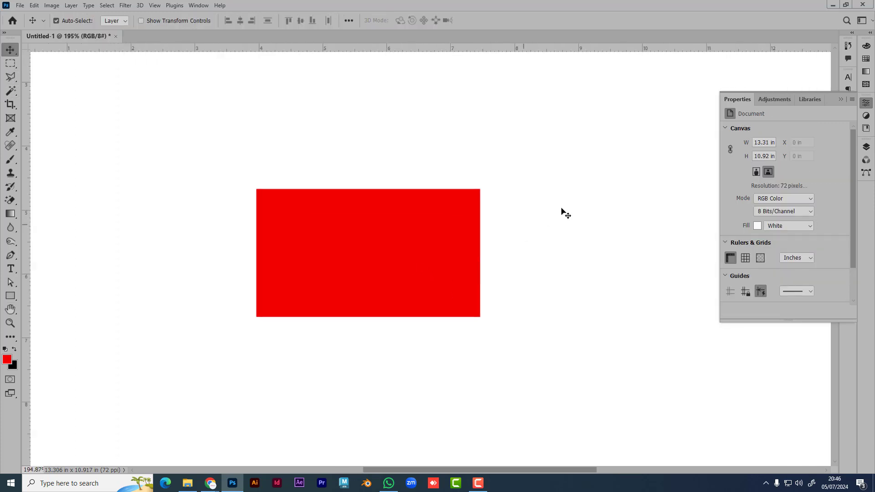
{"action": "left_click", "coordinate": [842, 99]}
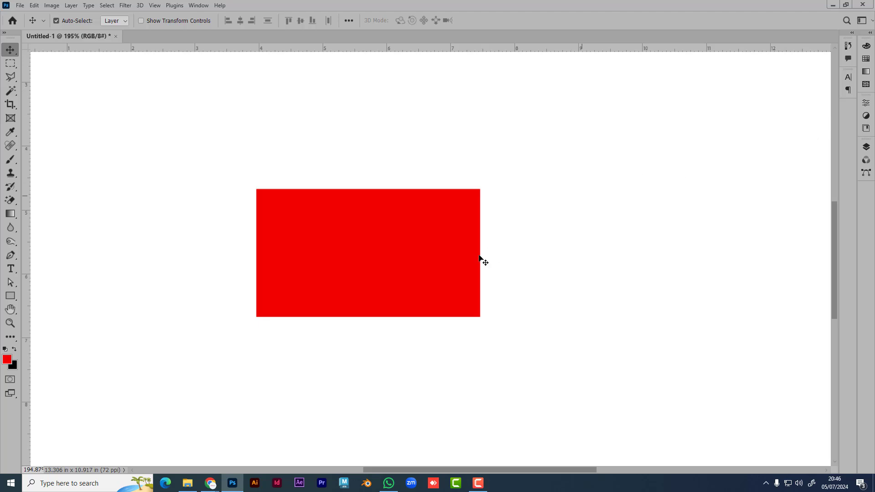
{"action": "left_click_drag", "start_coordinate": [395, 255], "coordinate": [214, 238]}
Step: Show the Layers panel and select the Rectangle 1 layer
{"action": "left_click", "coordinate": [10, 296]}
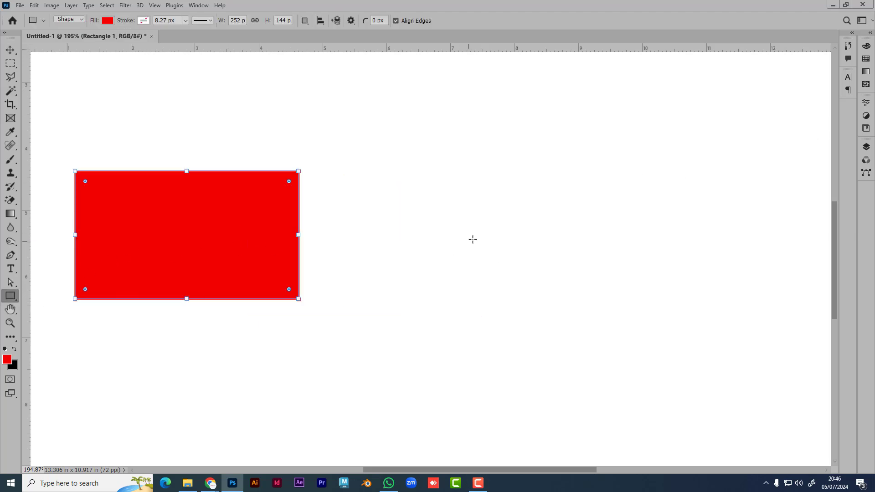
{"action": "left_click", "coordinate": [473, 239]}
{"action": "left_click", "coordinate": [473, 208]}
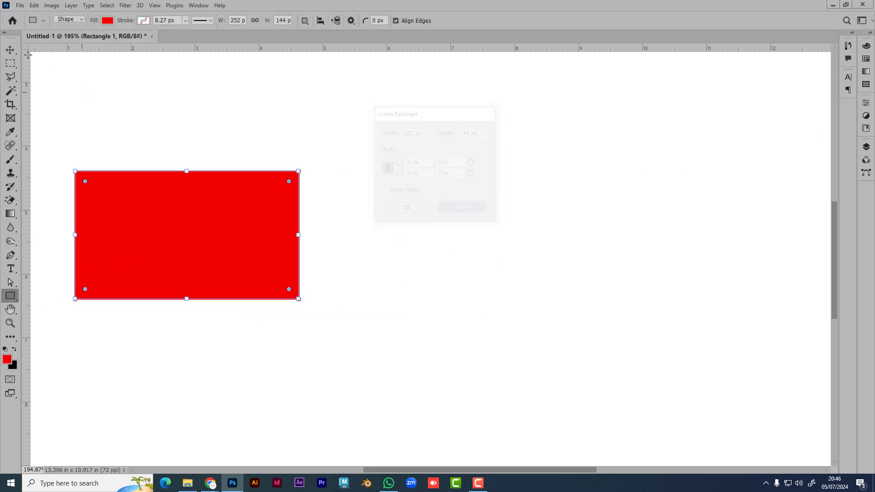
{"action": "key", "text": "v"}
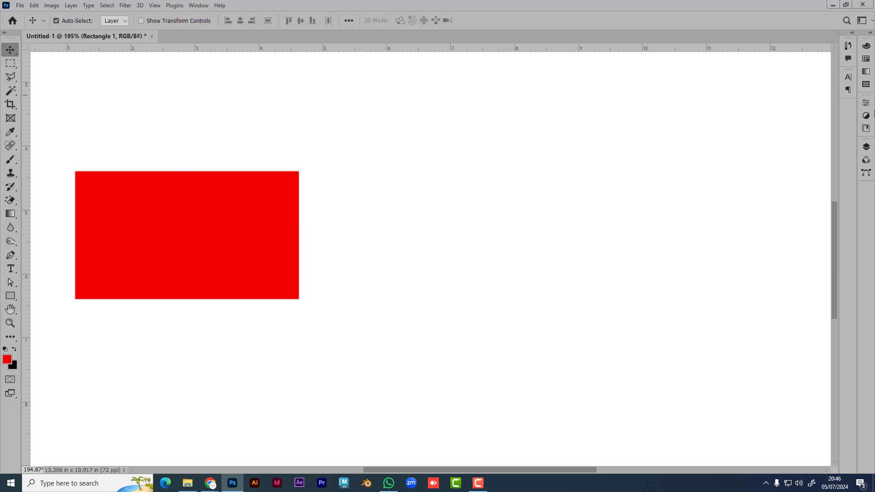
{"action": "left_click", "coordinate": [866, 146]}
{"action": "left_click", "coordinate": [771, 278]}
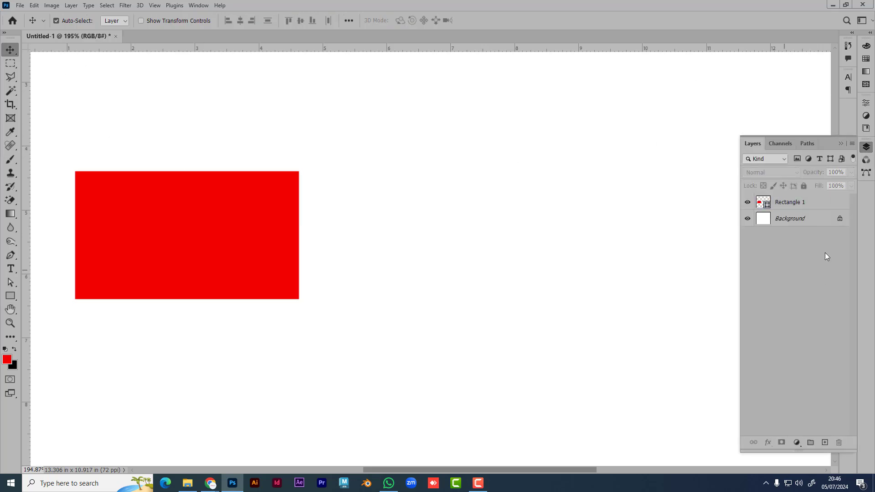
{"action": "left_click", "coordinate": [790, 204]}
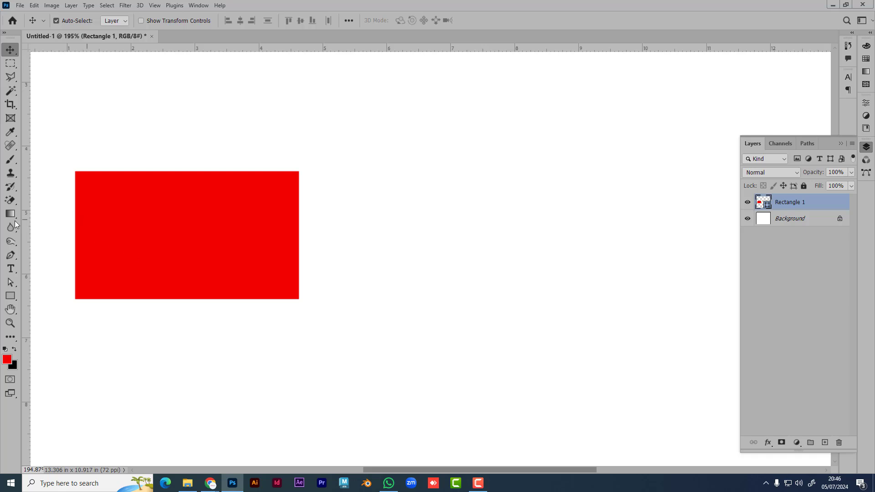
{"action": "left_click", "coordinate": [10, 295]}
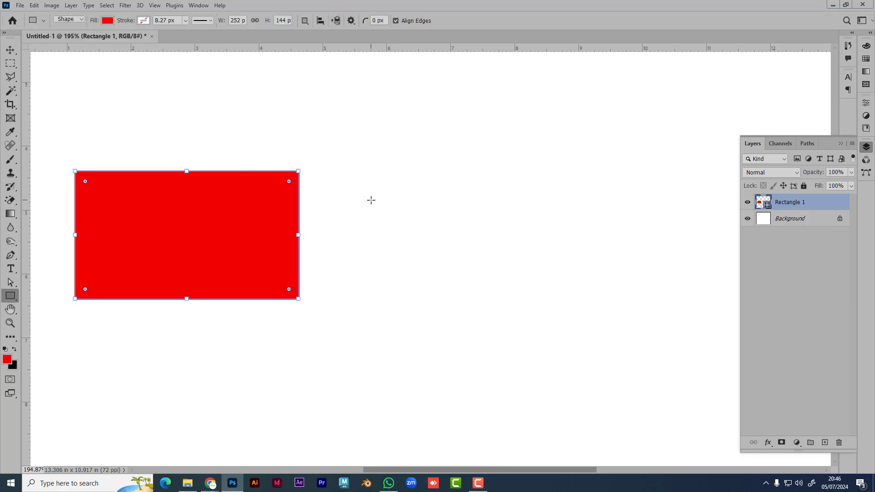
{"action": "left_click", "coordinate": [371, 200]}
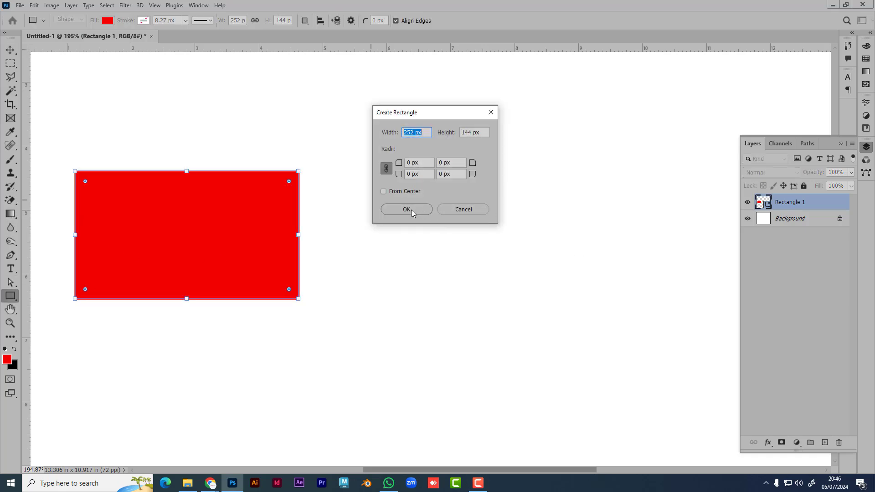
{"action": "left_click", "coordinate": [409, 207]}
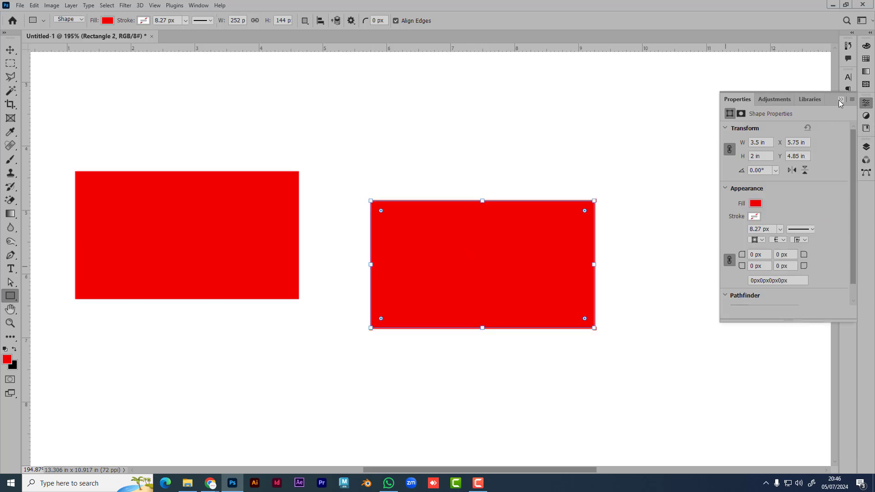
{"action": "left_click", "coordinate": [840, 99]}
{"action": "key", "text": "v"}
{"action": "left_click_drag", "start_coordinate": [121, 93], "coordinate": [382, 236]}
{"action": "left_click_drag", "start_coordinate": [448, 273], "coordinate": [443, 250]}
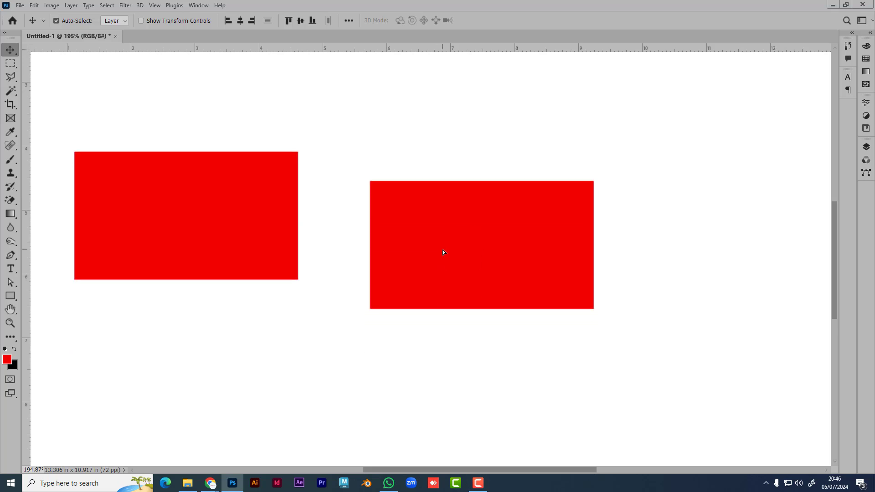
{"action": "left_click", "coordinate": [866, 148]}
{"action": "left_click", "coordinate": [779, 273]}
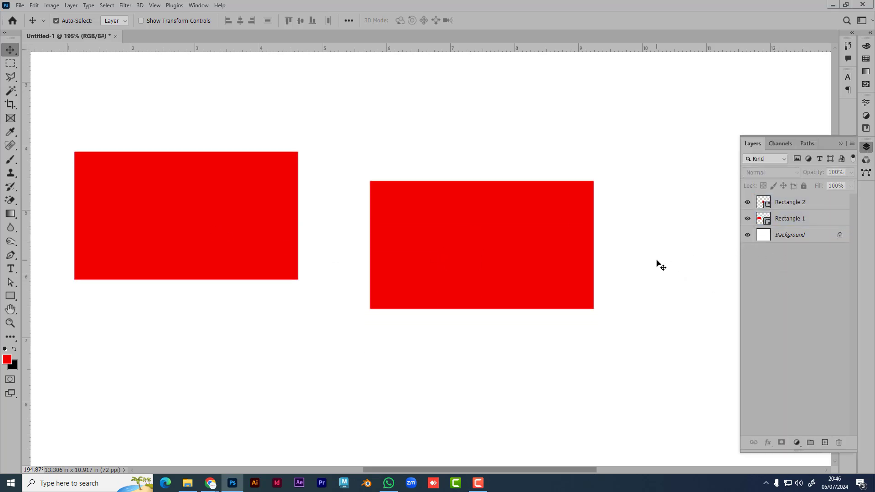
{"action": "left_click_drag", "start_coordinate": [502, 273], "coordinate": [493, 272]}
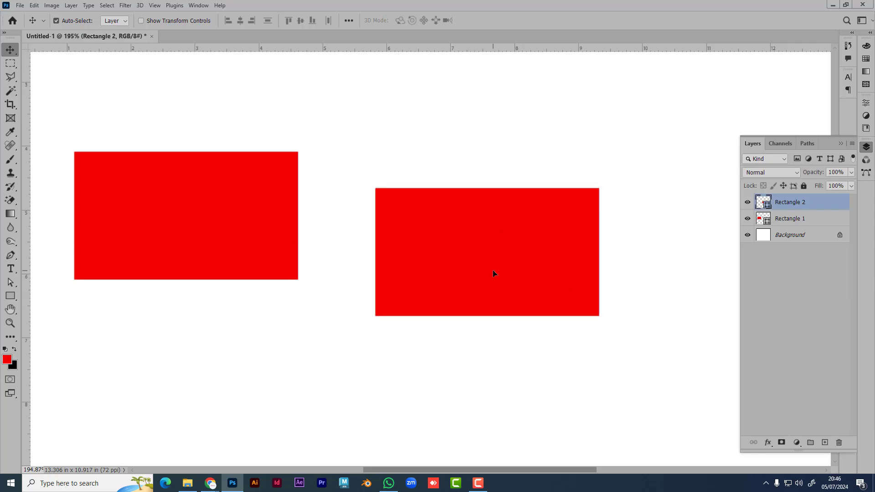
{"action": "key", "text": "Delete"}
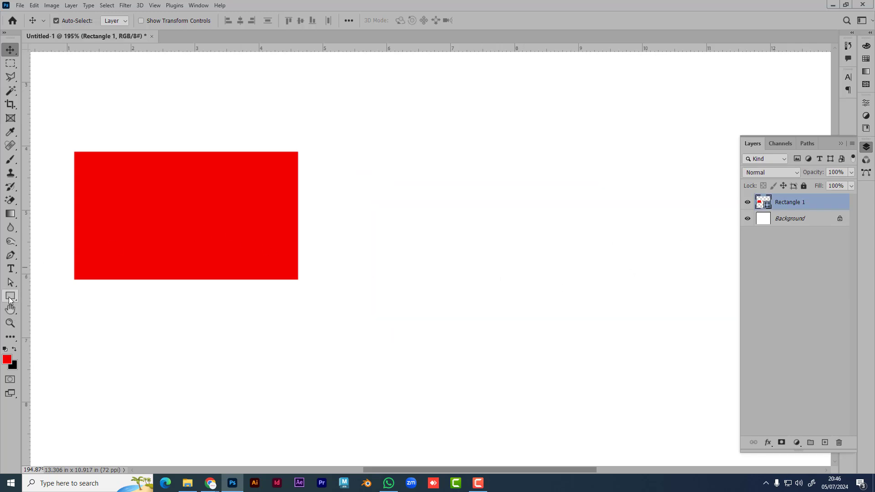
{"action": "left_click", "coordinate": [10, 296]}
{"action": "left_click", "coordinate": [484, 226]}
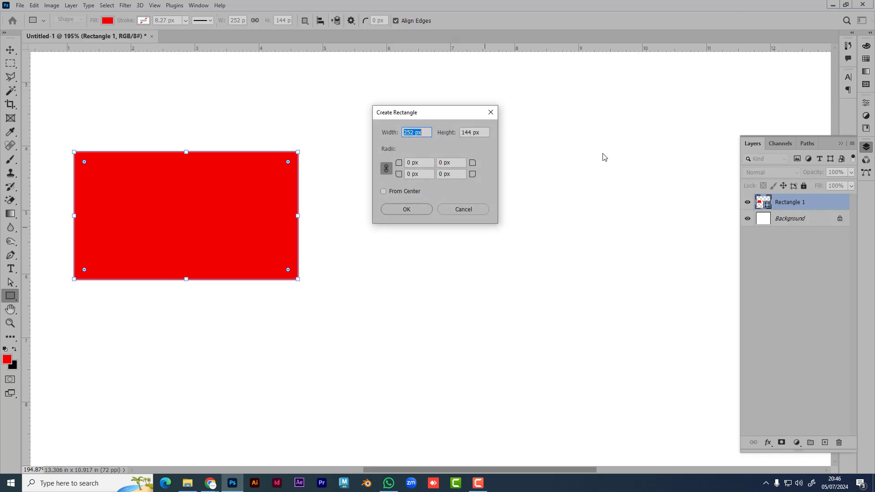
{"action": "left_click", "coordinate": [490, 112]}
{"action": "left_click", "coordinate": [775, 310]}
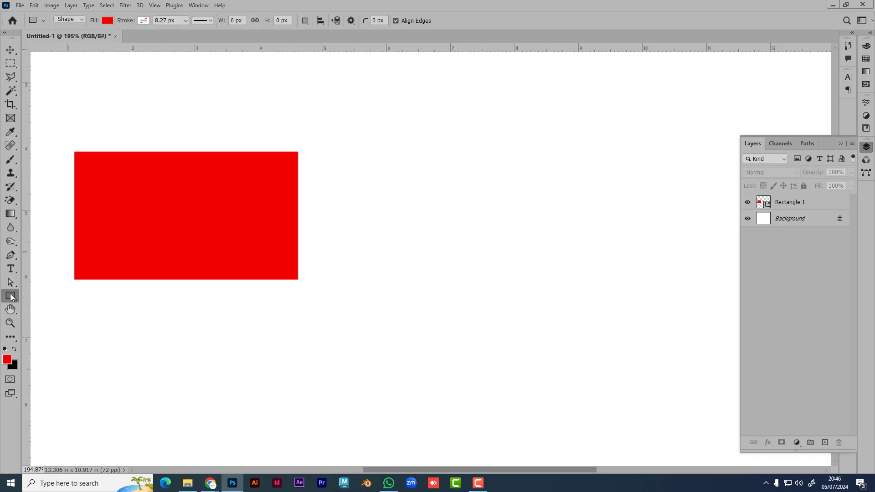
Step: Enter a size of 3.5 in wide by 2 in tall for a new rectangle
{"action": "left_click", "coordinate": [398, 179]}
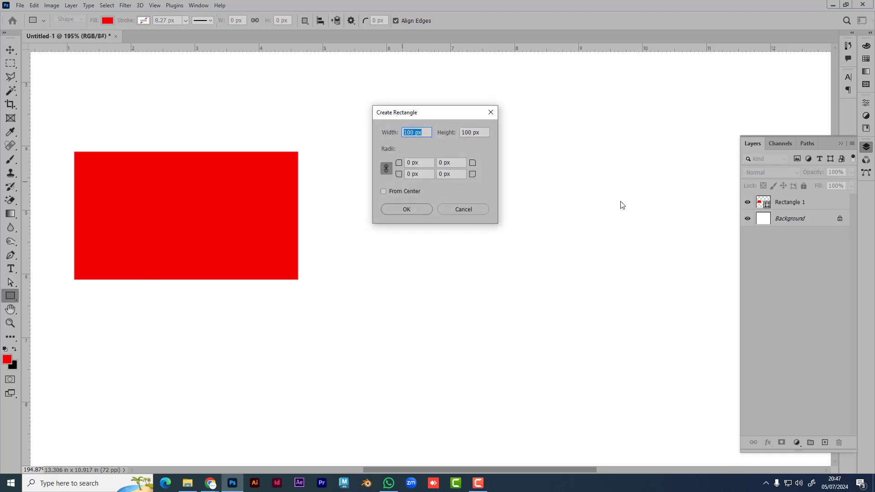
{"action": "type", "text": "3.5 in"}
{"action": "key", "text": "Tab"}
{"action": "type", "text": "2"}
Step: Unlink the corner radii, round only the top-left corner to 75 px, and create the rectangle
{"action": "left_click", "coordinate": [386, 170]}
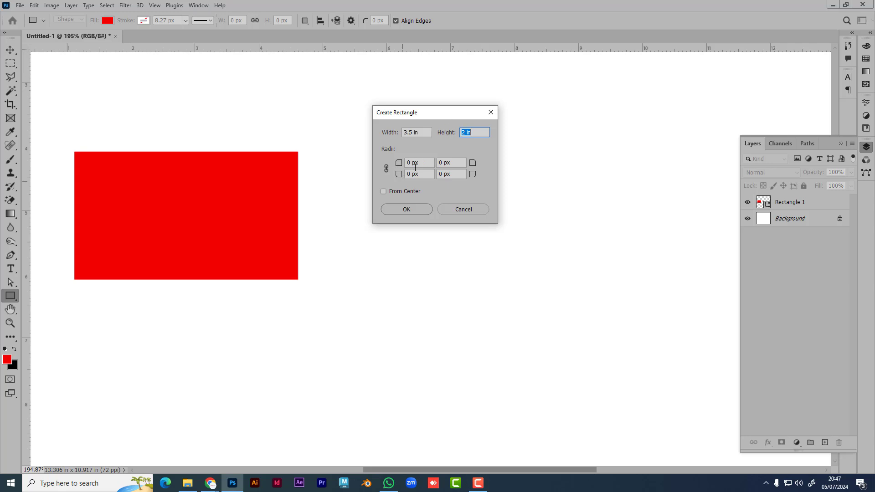
{"action": "left_click", "coordinate": [56, 284]}
{"action": "left_click", "coordinate": [395, 167]}
{"action": "key", "text": "Tab"}
{"action": "left_click_drag", "start_coordinate": [388, 167], "coordinate": [420, 167]}
{"action": "key", "text": "shift+Tab"}
{"action": "left_click", "coordinate": [412, 211]}
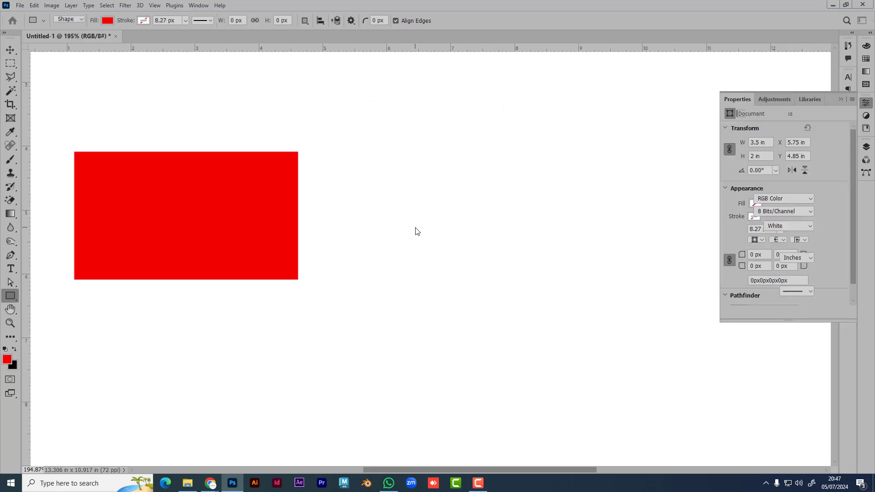
{"action": "left_click", "coordinate": [10, 49]}
Step: Nudge the square rectangle slightly lower and drag the rounded one up and to the right
{"action": "left_click", "coordinate": [286, 133]}
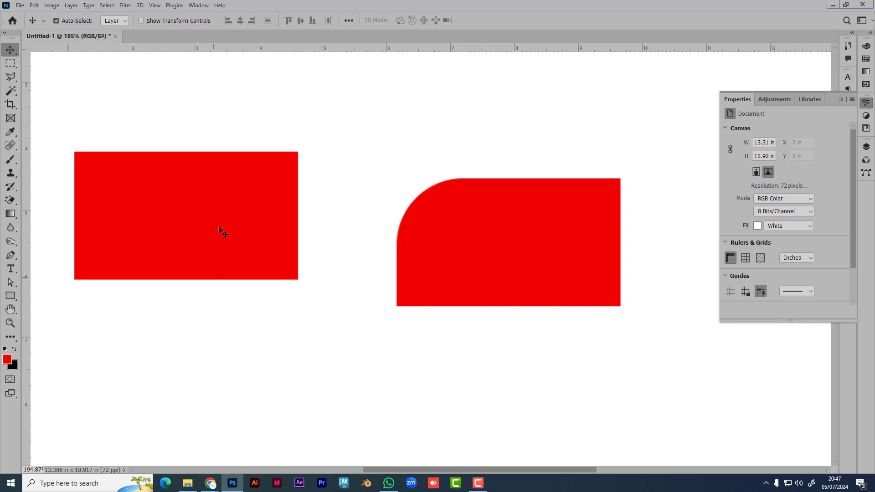
{"action": "left_click_drag", "start_coordinate": [200, 239], "coordinate": [235, 248]}
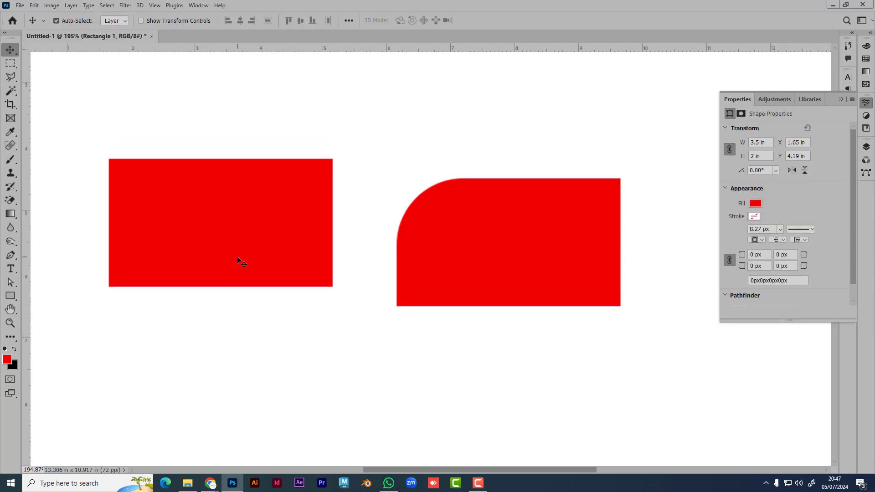
{"action": "mouse_move", "coordinate": [216, 250]}
{"action": "left_mouse_down"}
{"action": "mouse_move", "coordinate": [193, 308]}
{"action": "mouse_move", "coordinate": [191, 258]}
{"action": "mouse_move", "coordinate": [212, 260]}
{"action": "left_mouse_up"}
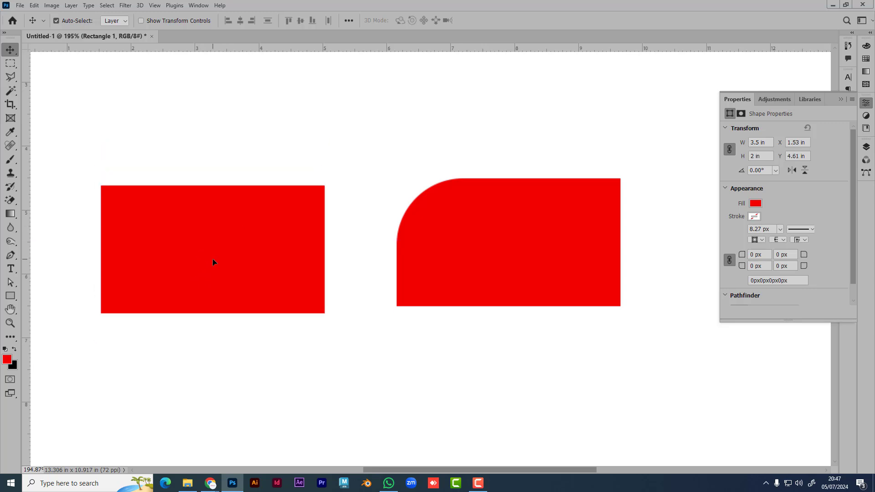
{"action": "left_click", "coordinate": [840, 98]}
{"action": "left_click_drag", "start_coordinate": [479, 277], "coordinate": [591, 162]}
{"action": "left_click", "coordinate": [407, 243]}
Step: Shift the square rectangle slightly right, try its on-canvas corner radius widget, then reselect it
{"action": "left_click_drag", "start_coordinate": [252, 240], "coordinate": [247, 258]}
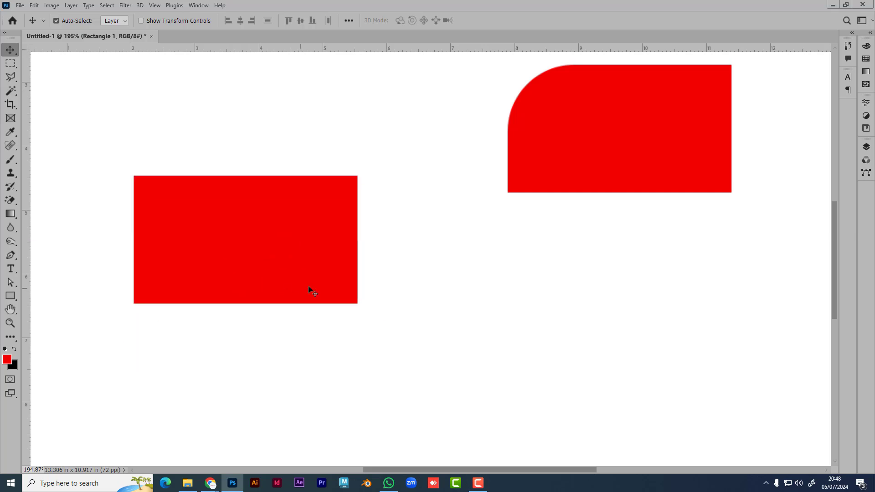
{"action": "left_click", "coordinate": [12, 297]}
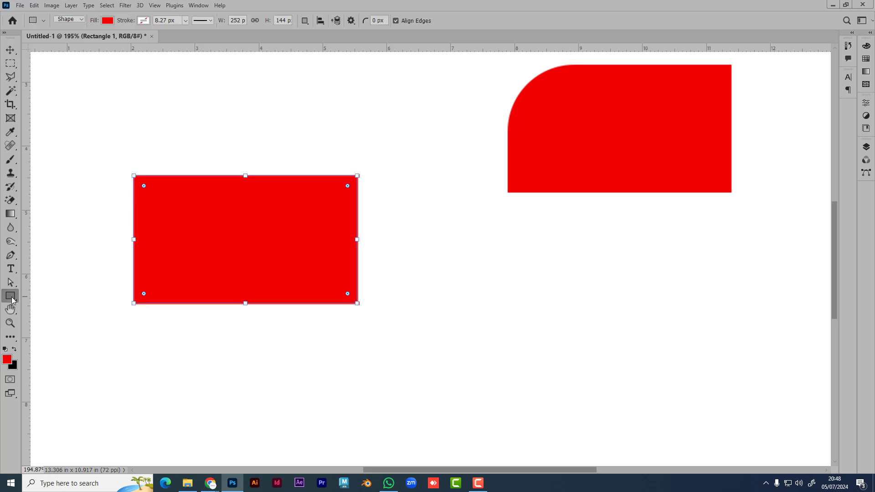
{"action": "left_click", "coordinate": [11, 51]}
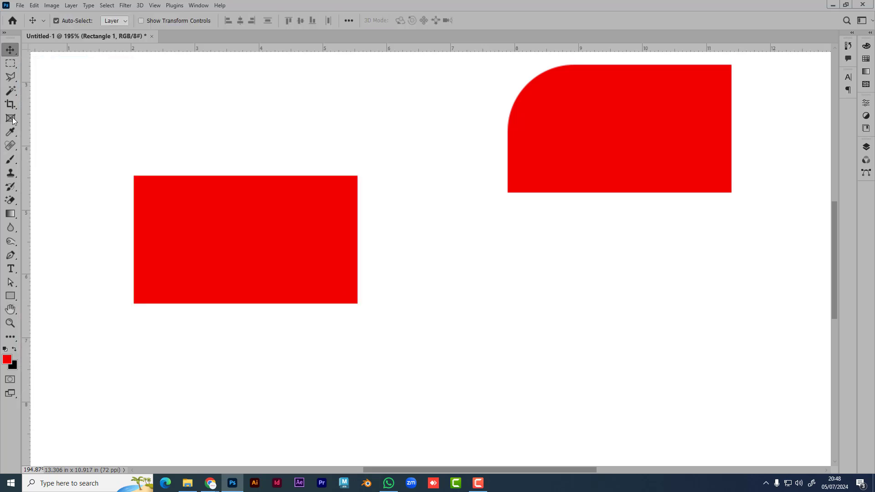
{"action": "left_click", "coordinate": [11, 297]}
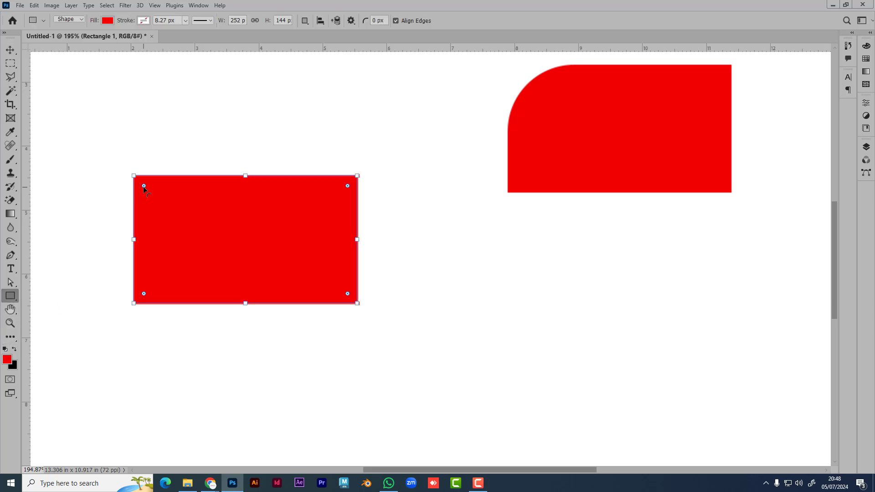
{"action": "left_click_drag", "start_coordinate": [143, 186], "coordinate": [124, 150]}
{"action": "left_click", "coordinate": [10, 49]}
{"action": "left_click", "coordinate": [85, 196]}
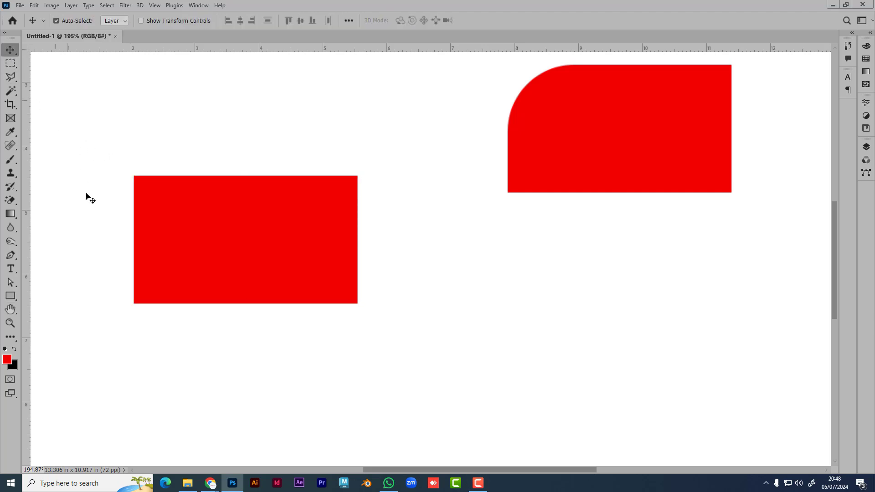
{"action": "left_click", "coordinate": [207, 239]}
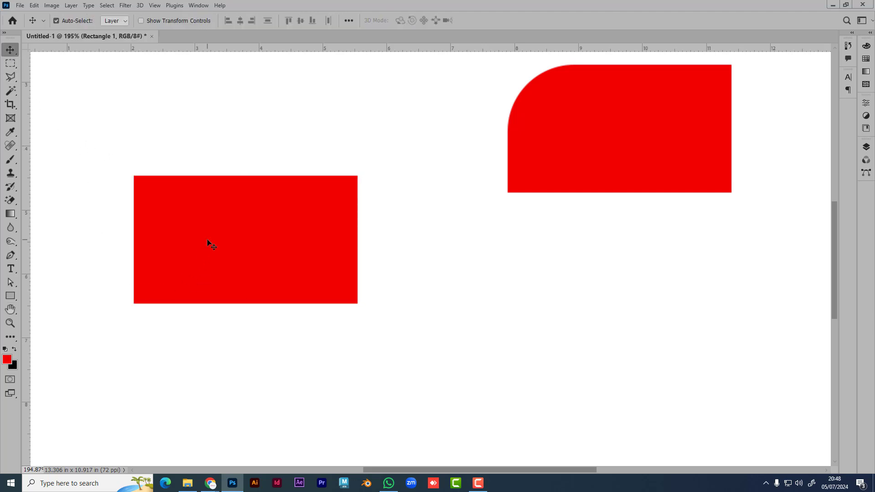
Step: Set all four corner radii of the left rectangle to 1 in and drag the pill to the upper left
{"action": "left_click", "coordinate": [865, 103]}
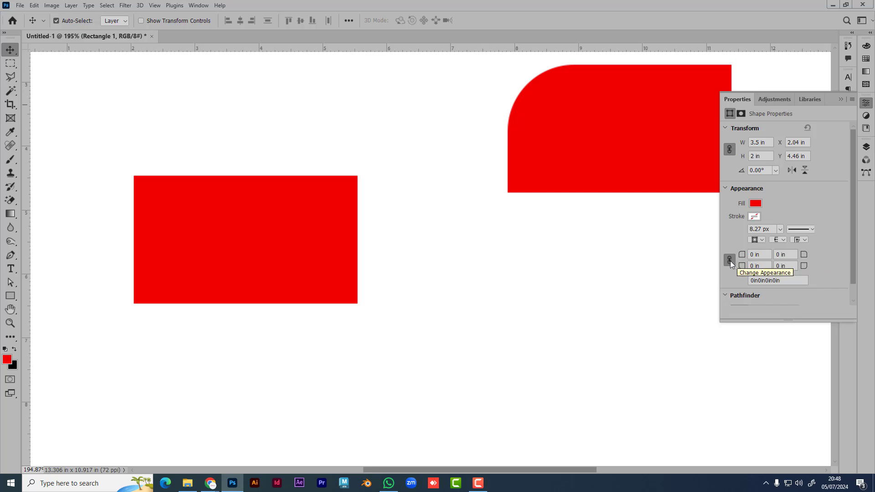
{"action": "mouse_move", "coordinate": [742, 256]}
{"action": "left_mouse_down"}
{"action": "mouse_move", "coordinate": [752, 258]}
{"action": "mouse_move", "coordinate": [730, 267]}
{"action": "left_mouse_up"}
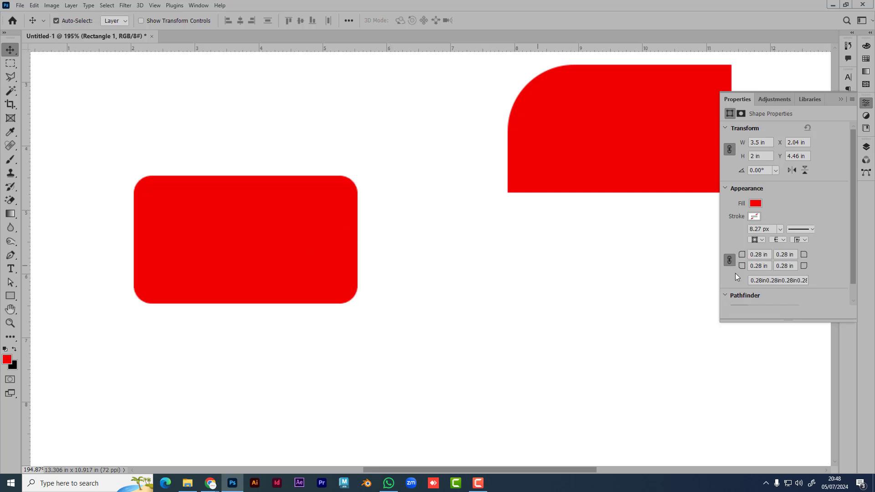
{"action": "left_click", "coordinate": [729, 260]}
{"action": "left_click_drag", "start_coordinate": [742, 257], "coordinate": [718, 269]}
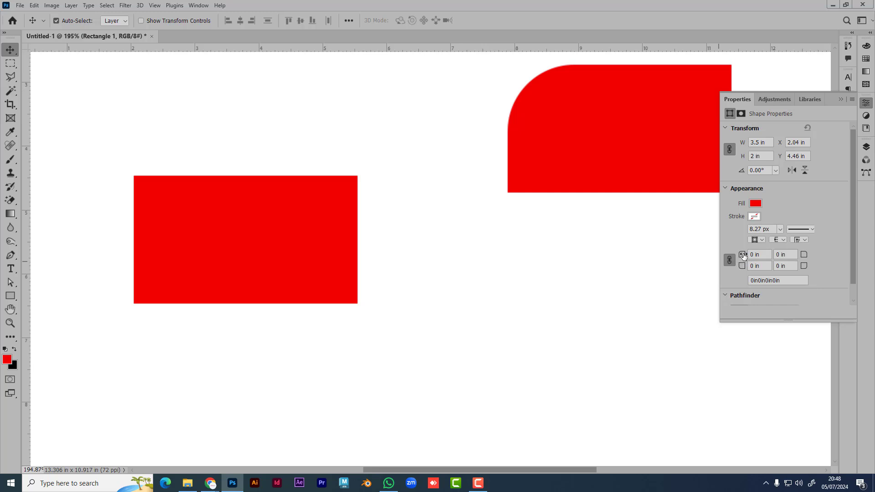
{"action": "left_click_drag", "start_coordinate": [743, 256], "coordinate": [540, 327]}
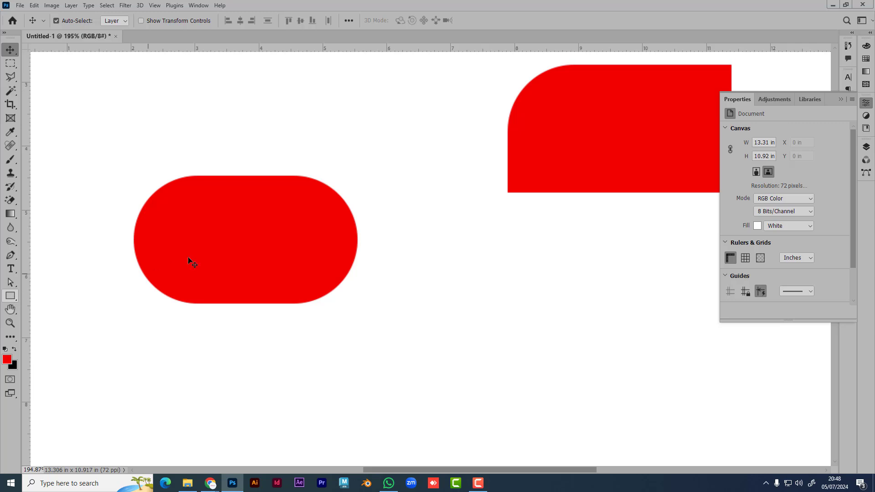
{"action": "left_click_drag", "start_coordinate": [230, 268], "coordinate": [254, 211]}
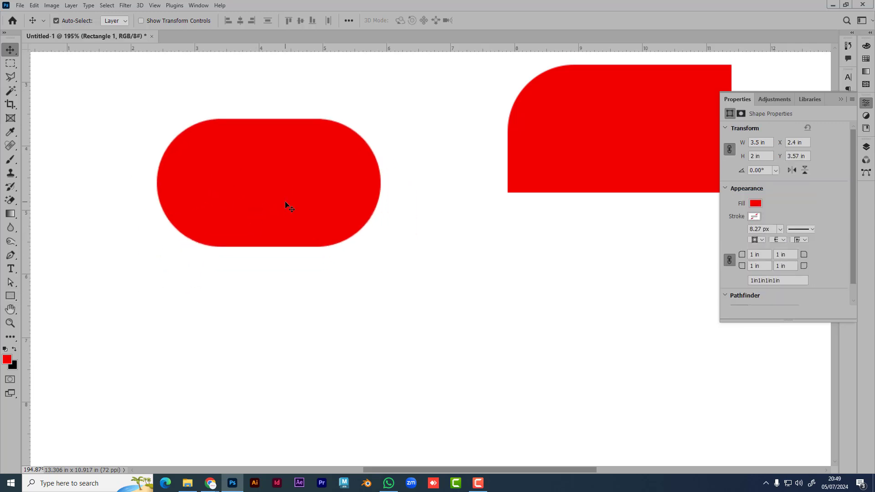
{"action": "left_click_drag", "start_coordinate": [293, 231], "coordinate": [186, 141]}
Step: Draw a red square below the pill and round its corners to about 0.94 in, making a circle
{"action": "left_click", "coordinate": [10, 296]}
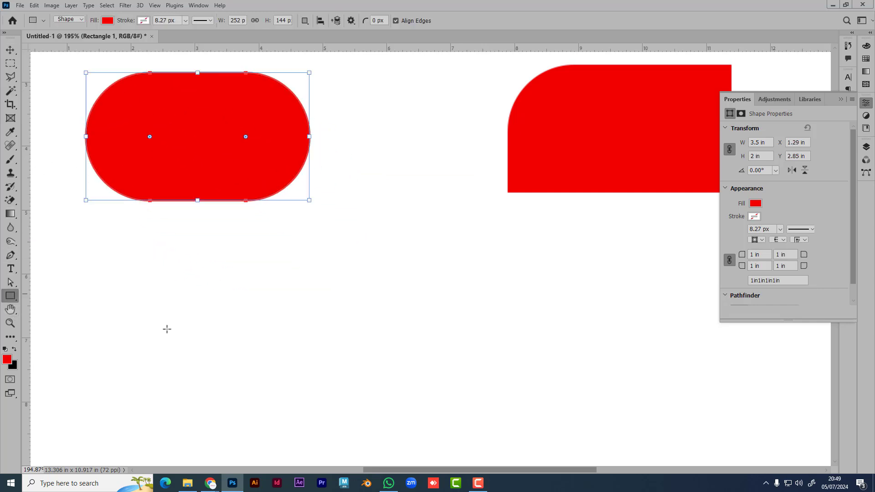
{"action": "mouse_move", "coordinate": [377, 274]}
{"action": "left_mouse_down"}
{"action": "mouse_move", "coordinate": [508, 371]}
{"action": "mouse_move", "coordinate": [566, 398]}
{"action": "left_mouse_up"}
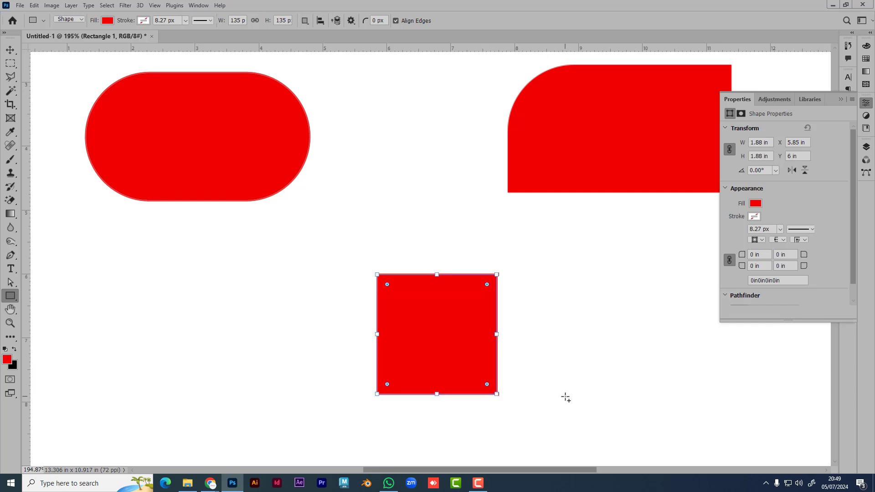
{"action": "left_click_drag", "start_coordinate": [741, 255], "coordinate": [830, 259]}
{"action": "left_click", "coordinate": [10, 50]}
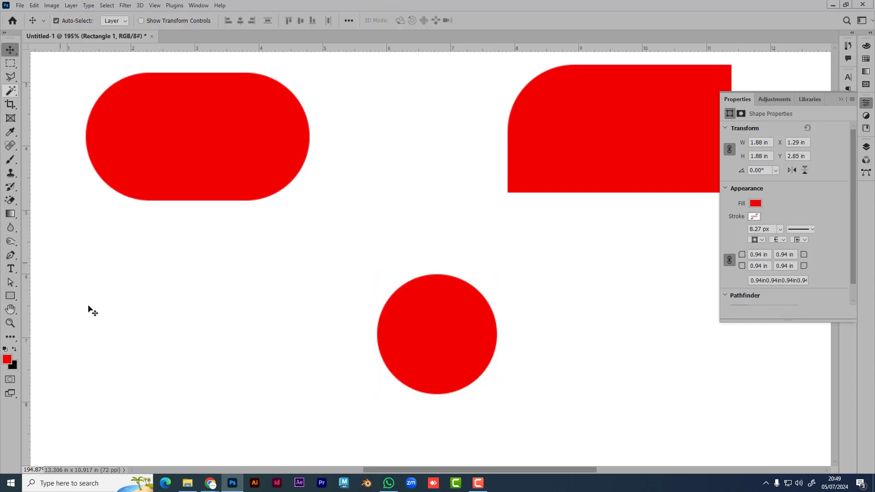
{"action": "left_click", "coordinate": [275, 379]}
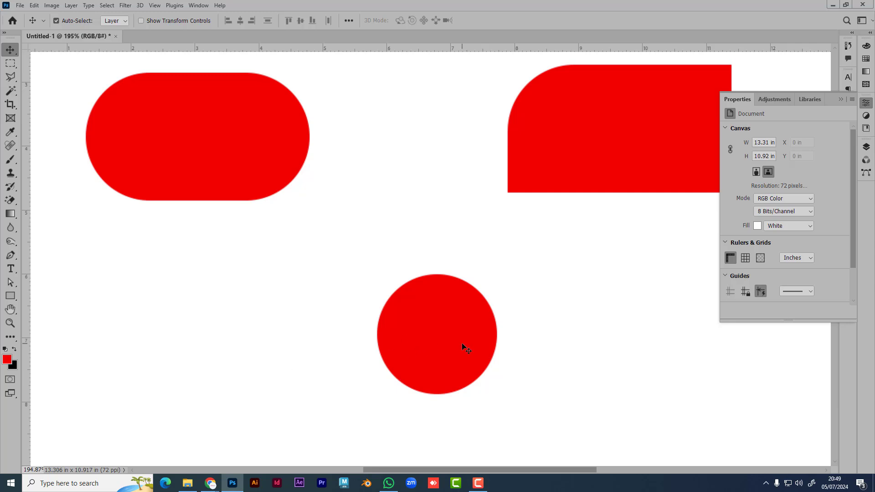
Step: Select the pill and circle shapes and delete them
{"action": "scroll", "coordinate": [396, 322], "scroll_direction": "down", "scroll_amount": 3}
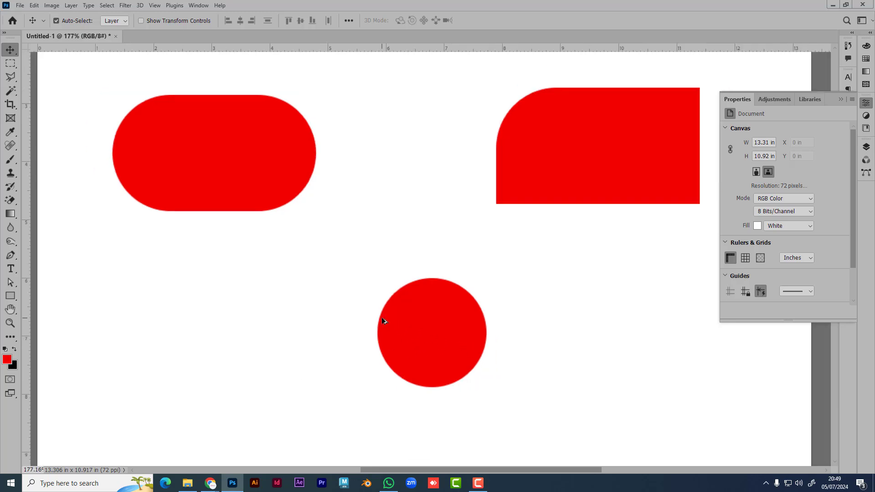
{"action": "left_click_drag", "start_coordinate": [426, 321], "coordinate": [416, 294]}
{"action": "key", "text": "Delete"}
Step: Delete the last rounded rectangle, draw and undo a test ellipse, and cancel the 100 × 100 px Create Ellipse dialog
{"action": "left_click", "coordinate": [510, 189]}
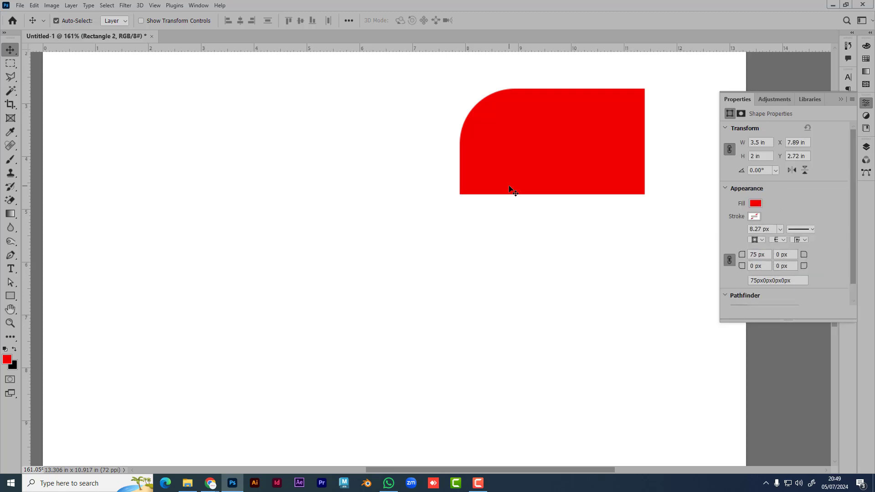
{"action": "key", "text": "Delete"}
{"action": "left_click", "coordinate": [15, 295]}
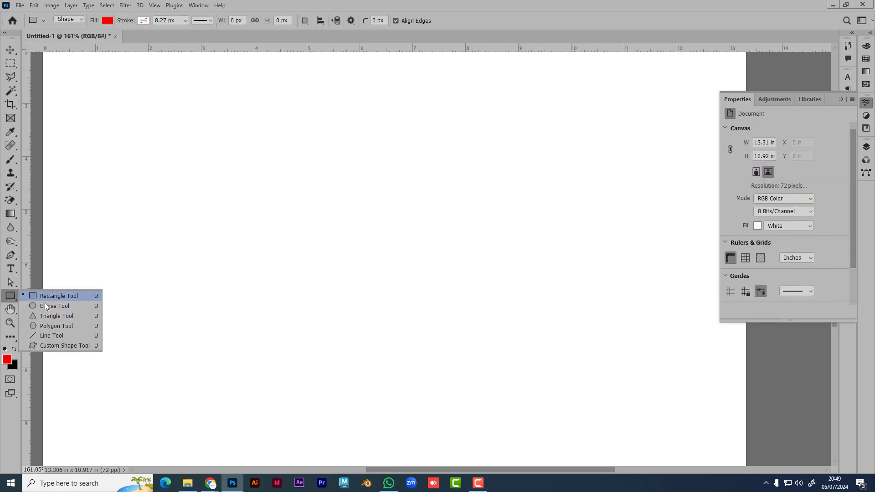
{"action": "left_click", "coordinate": [55, 306]}
{"action": "left_click_drag", "start_coordinate": [287, 179], "coordinate": [400, 332]}
{"action": "key", "text": "ctrl+z"}
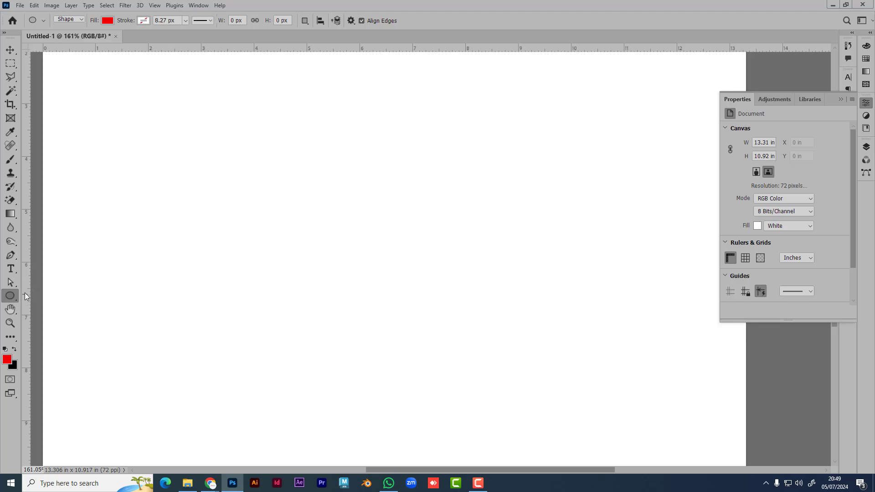
{"action": "left_click", "coordinate": [280, 188]}
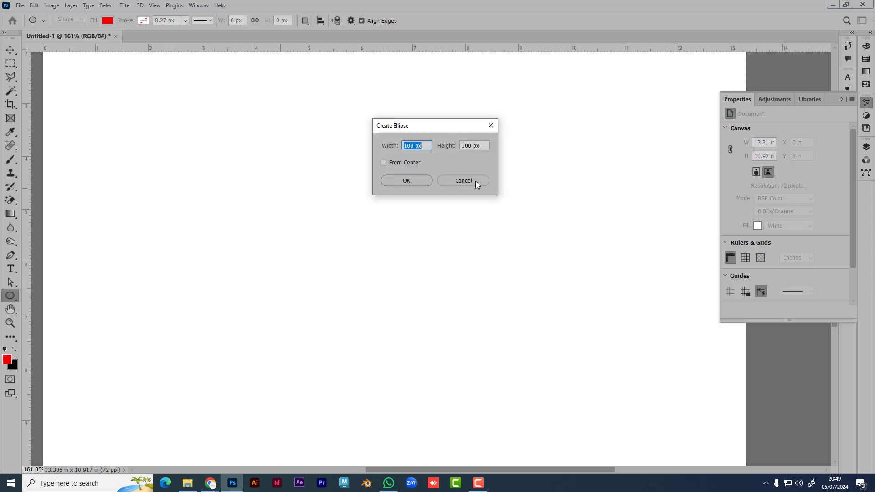
{"action": "left_click", "coordinate": [477, 179]}
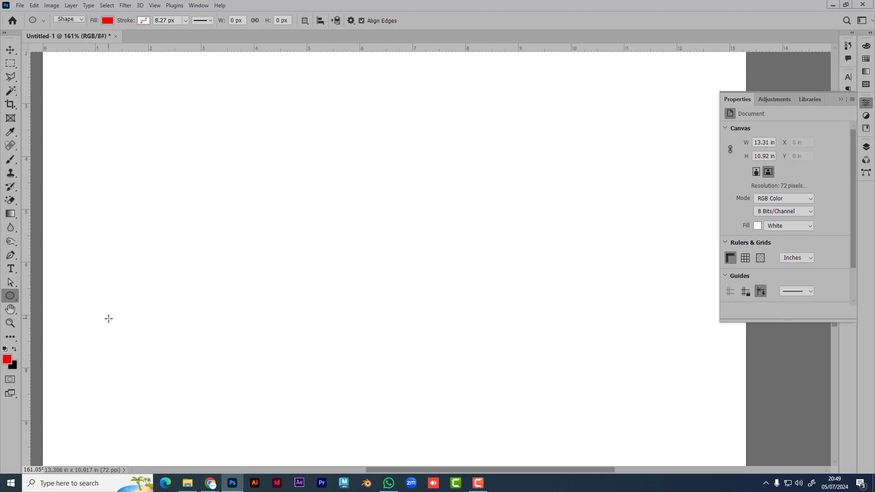
{"action": "left_click", "coordinate": [8, 297]}
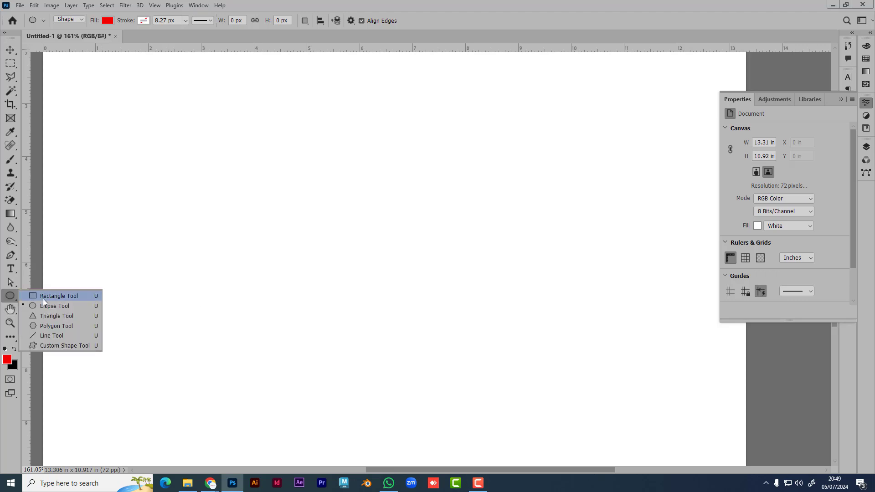
{"action": "left_click", "coordinate": [59, 315]}
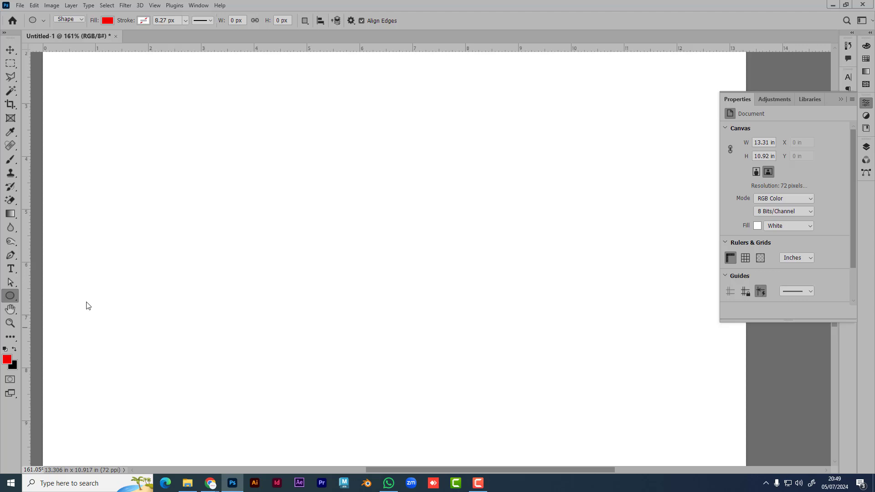
{"action": "left_click", "coordinate": [259, 216]}
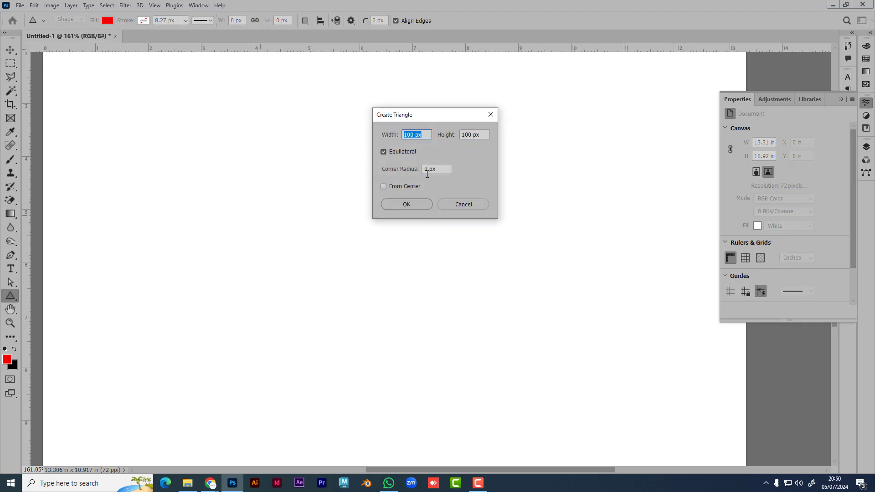
{"action": "left_click", "coordinate": [410, 206]}
{"action": "left_click", "coordinate": [307, 191]}
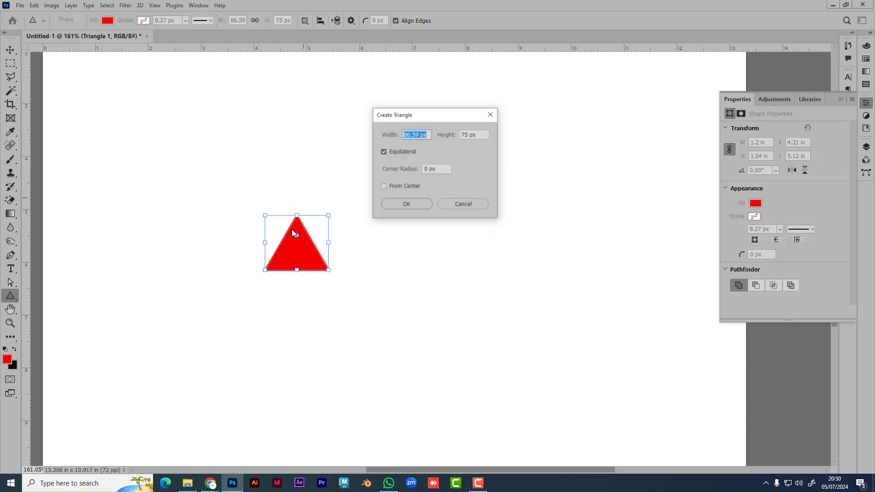
{"action": "left_click", "coordinate": [474, 206]}
{"action": "key", "text": "v"}
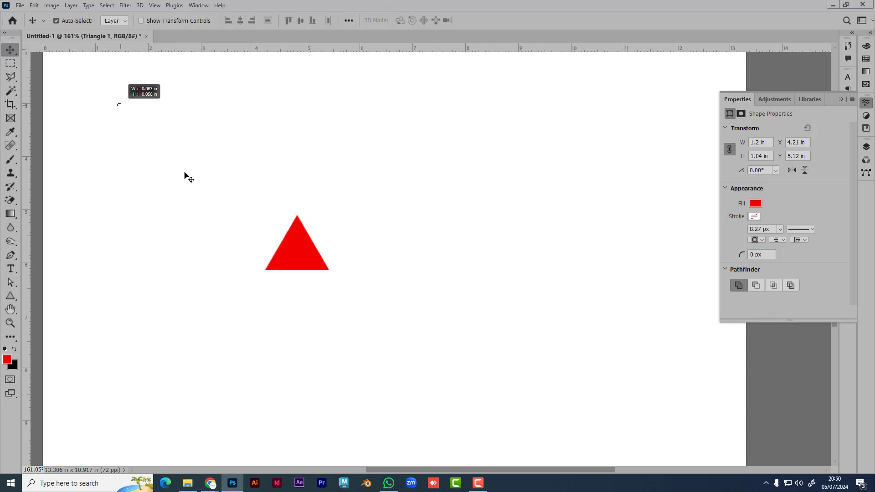
{"action": "key", "text": "ctrl+0"}
{"action": "scroll", "coordinate": [299, 239], "scroll_direction": "up", "scroll_amount": 3}
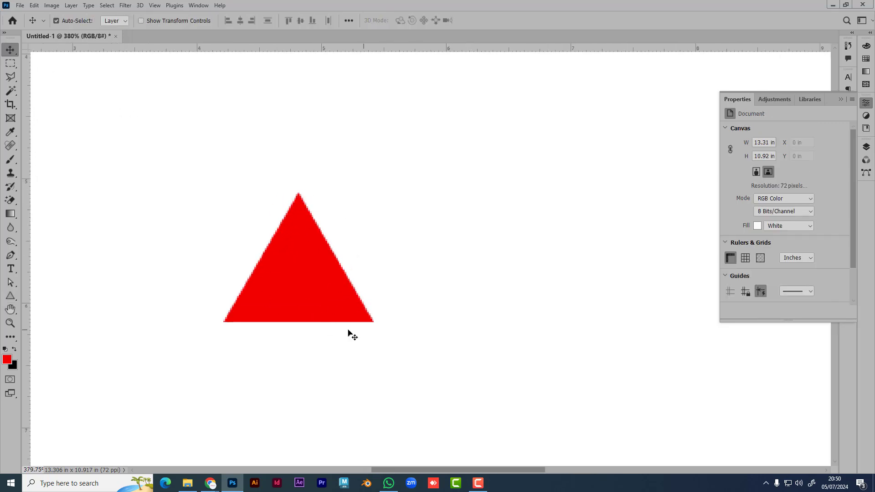
{"action": "left_click", "coordinate": [321, 303]}
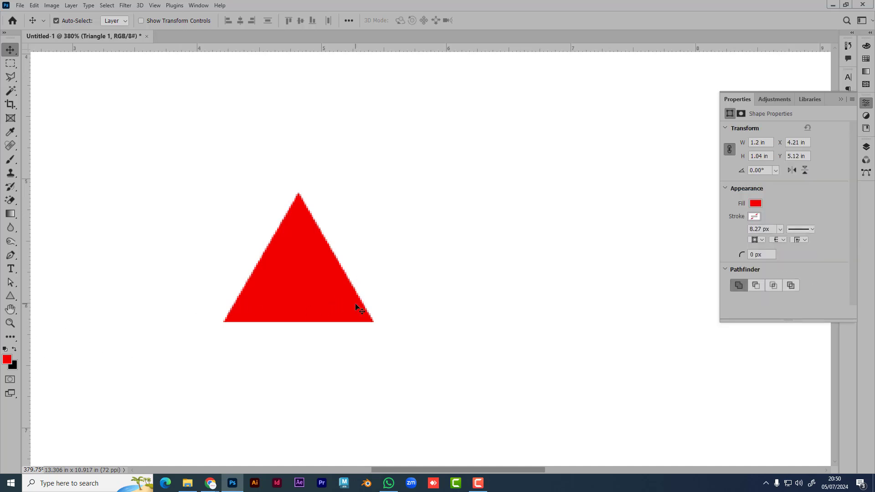
{"action": "left_click", "coordinate": [360, 268]}
{"action": "left_click", "coordinate": [309, 282]}
{"action": "left_click", "coordinate": [11, 295]}
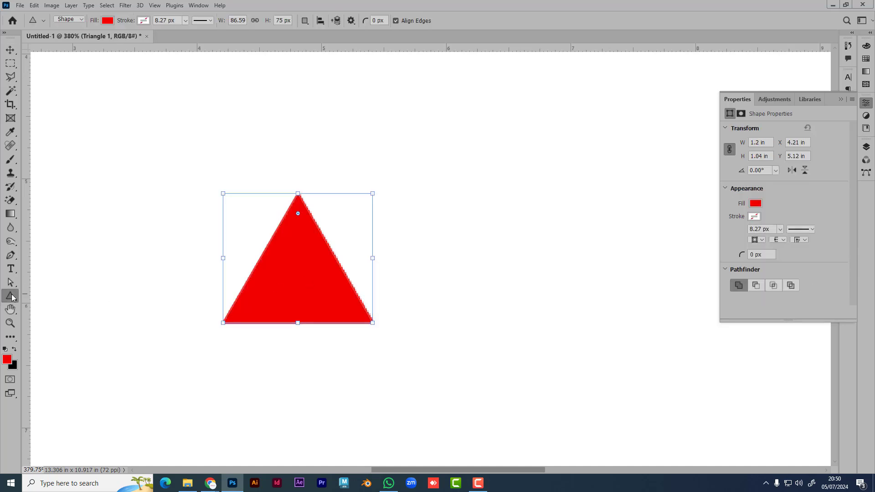
{"action": "left_click", "coordinate": [301, 284]}
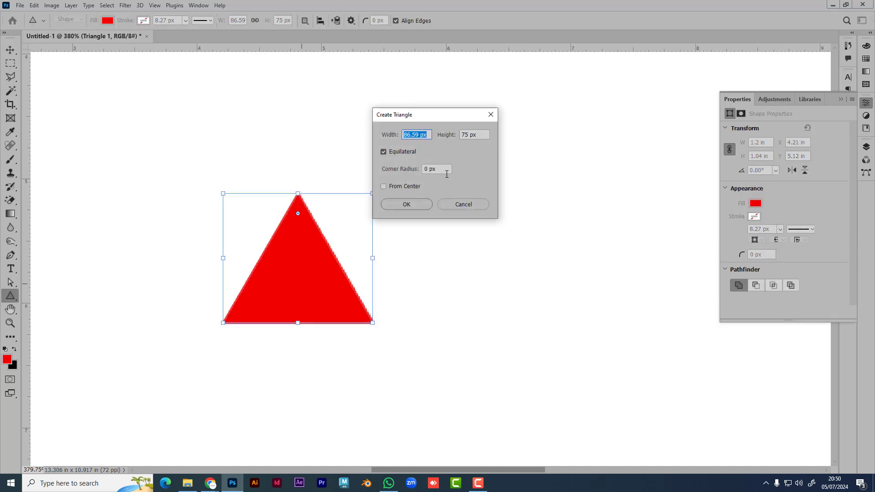
{"action": "left_click", "coordinate": [461, 205]}
{"action": "key", "text": "v"}
{"action": "key", "text": "Delete"}
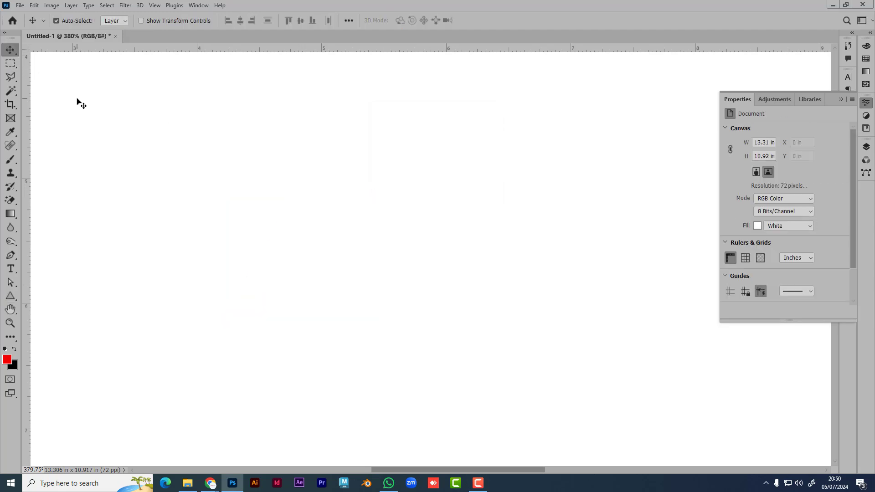
{"action": "left_click", "coordinate": [10, 296]}
{"action": "right_click", "coordinate": [10, 297]}
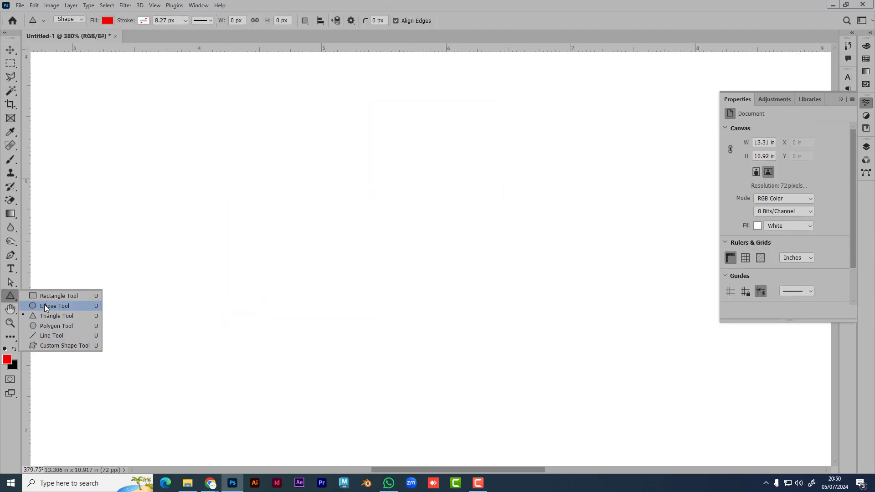
{"action": "left_click", "coordinate": [55, 325]}
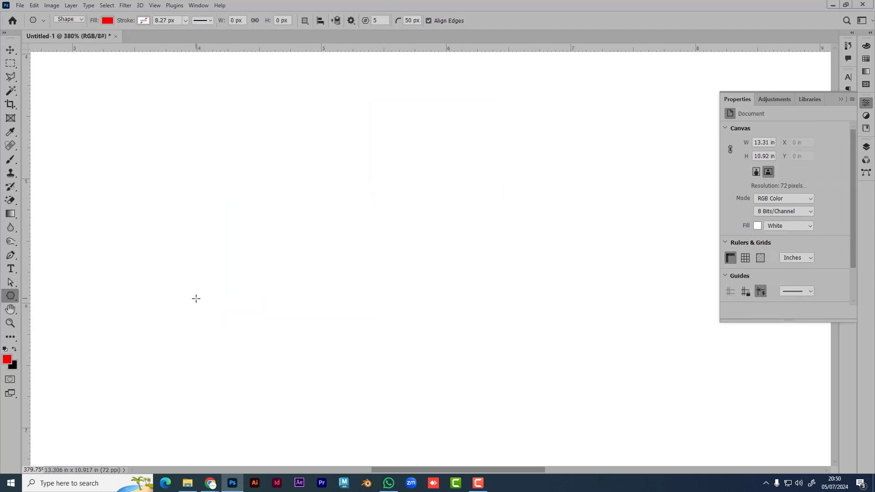
{"action": "left_click", "coordinate": [286, 234]}
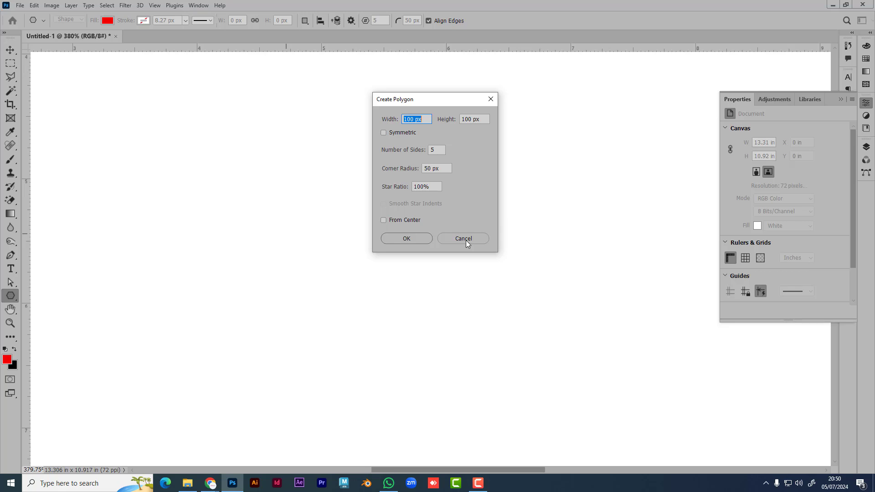
{"action": "left_click", "coordinate": [466, 239]}
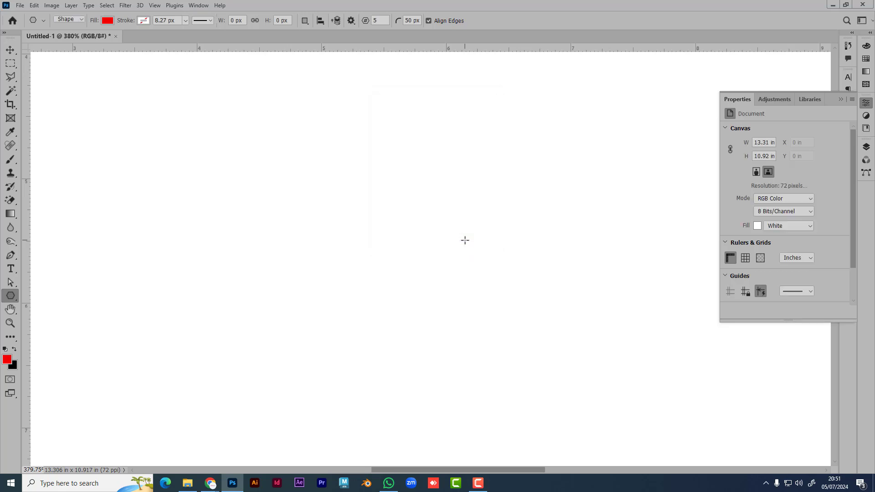
{"action": "right_click", "coordinate": [12, 297]}
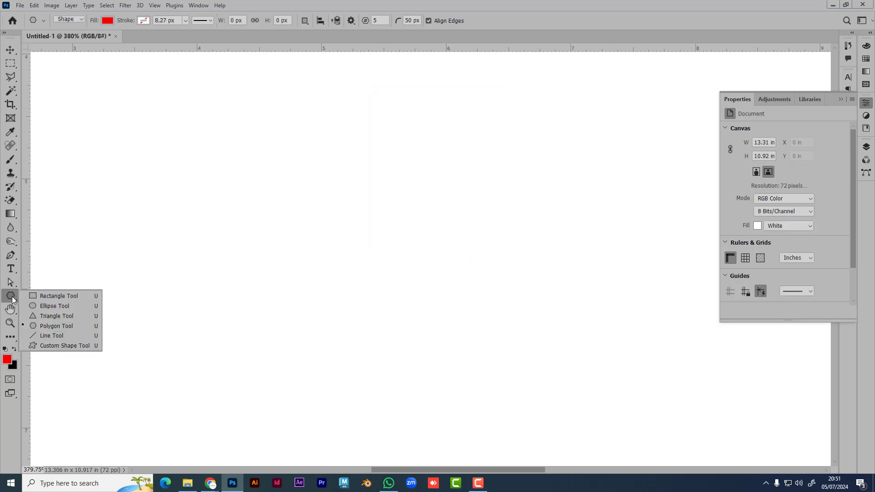
Step: Draw a red diagonal line across the canvas, then marquee-select it with the Move tool and delete it
{"action": "left_click", "coordinate": [76, 333]}
{"action": "left_click_drag", "start_coordinate": [240, 134], "coordinate": [522, 330]}
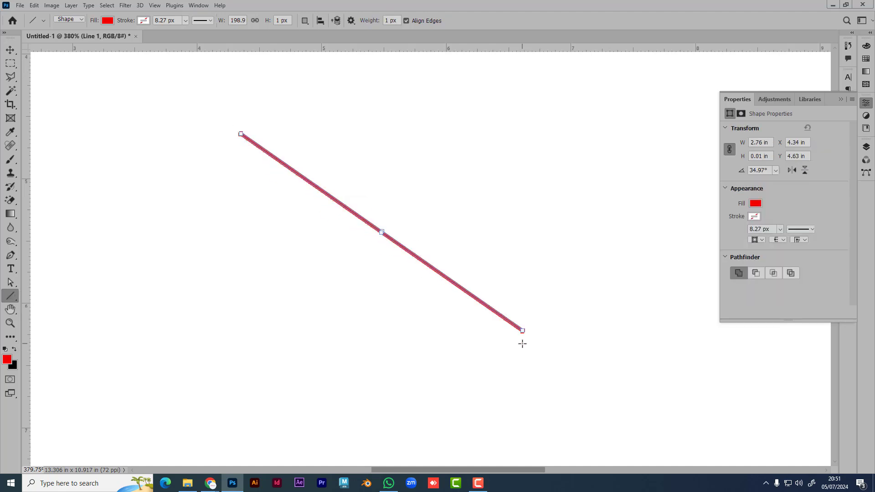
{"action": "left_click", "coordinate": [10, 49]}
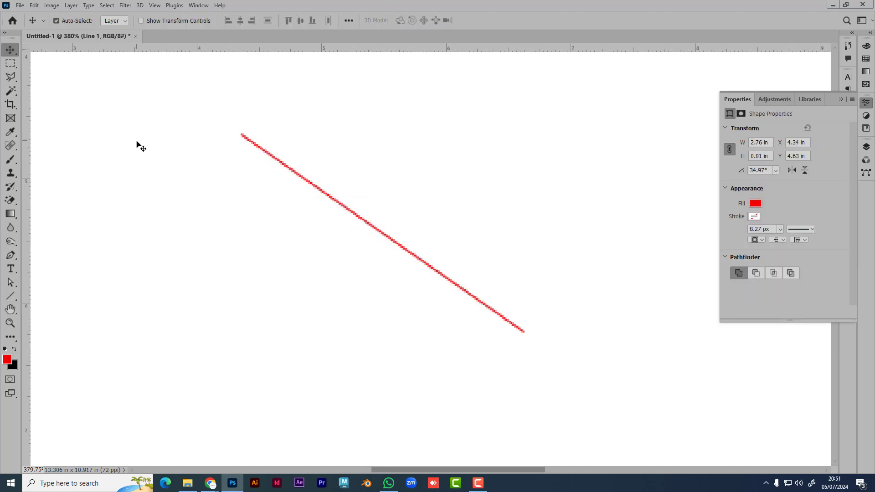
{"action": "left_click", "coordinate": [255, 245]}
{"action": "left_click", "coordinate": [404, 243]}
{"action": "left_click_drag", "start_coordinate": [549, 338], "coordinate": [573, 350]}
{"action": "left_click_drag", "start_coordinate": [441, 292], "coordinate": [193, 116]}
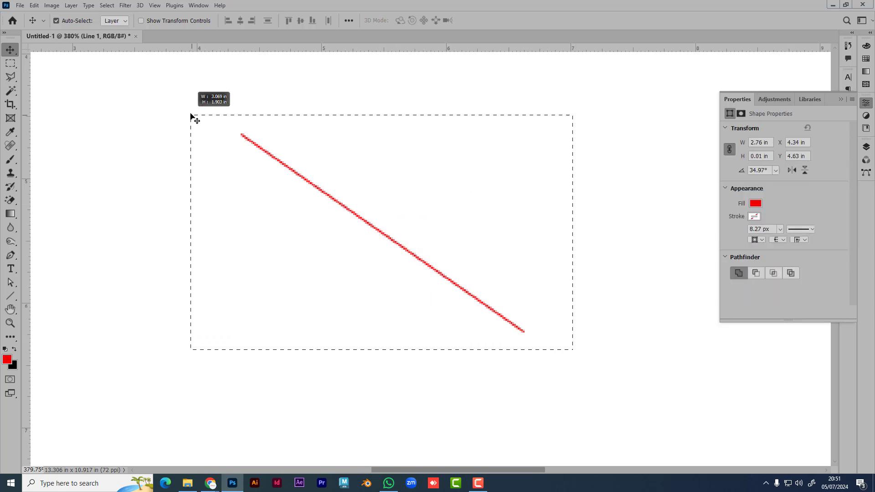
{"action": "key", "text": "Delete"}
Step: Draw a red tree custom shape on the canvas, then select and delete it
{"action": "left_click", "coordinate": [8, 297]}
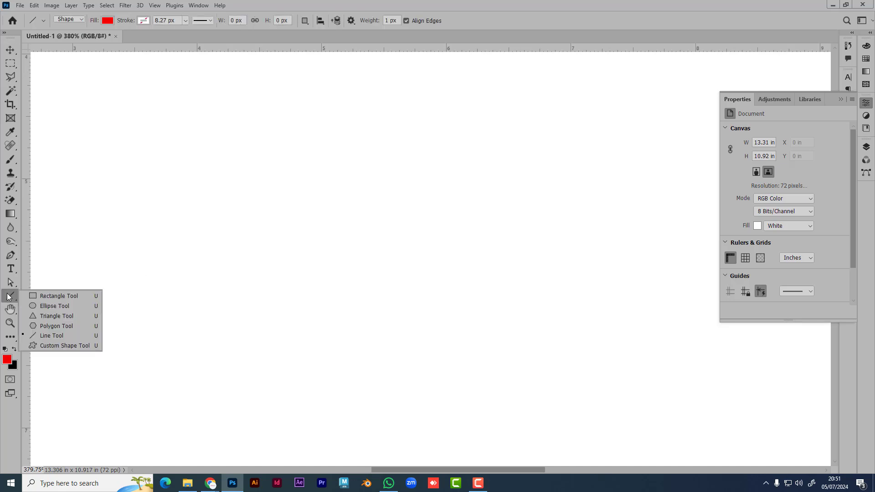
{"action": "left_click", "coordinate": [68, 348]}
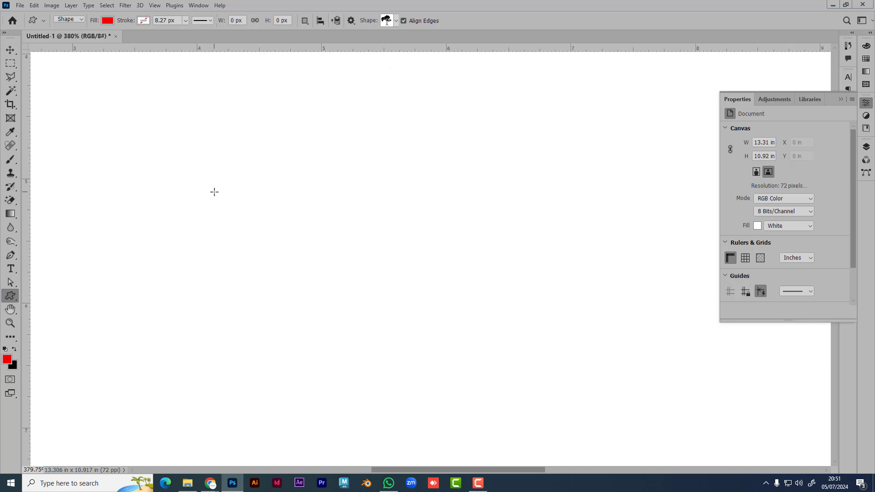
{"action": "left_click_drag", "start_coordinate": [214, 192], "coordinate": [431, 365]}
{"action": "left_click", "coordinate": [10, 49]}
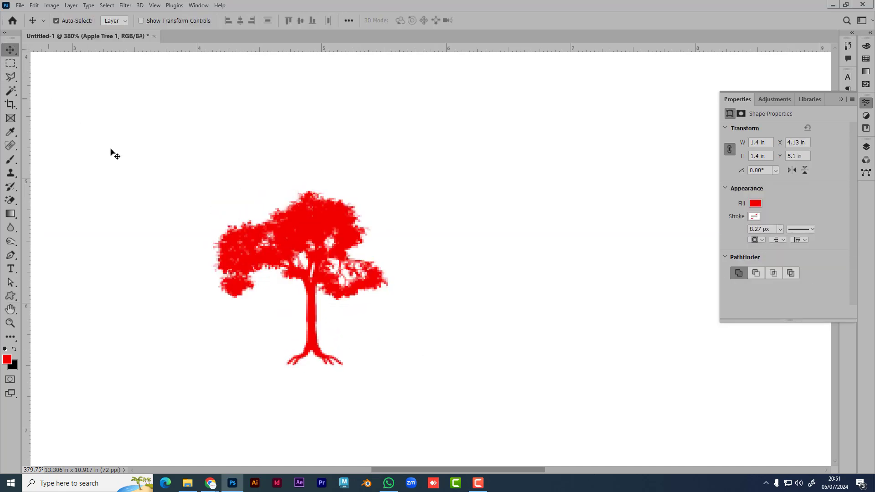
{"action": "left_click", "coordinate": [278, 239]}
{"action": "key", "text": "Delete"}
Step: Pick the three-masted schooner from the Boats custom shapes and draw it in red
{"action": "left_click", "coordinate": [10, 297]}
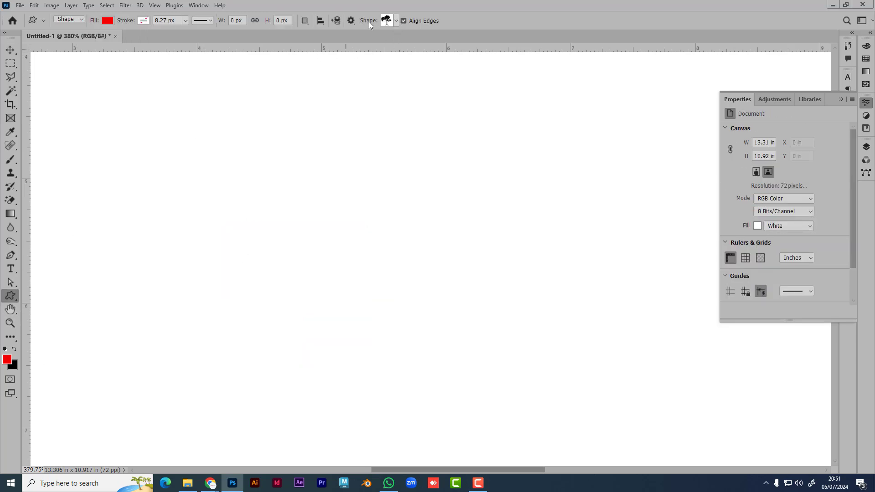
{"action": "left_click", "coordinate": [395, 20]}
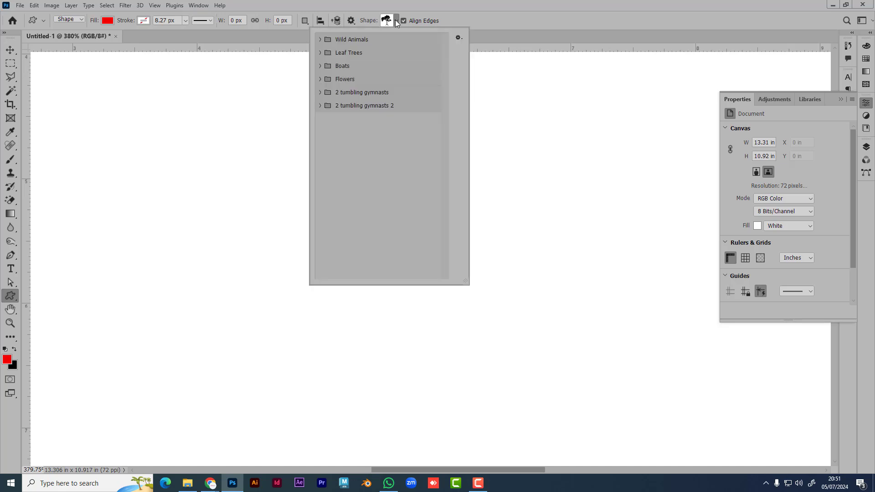
{"action": "left_click", "coordinate": [320, 40]}
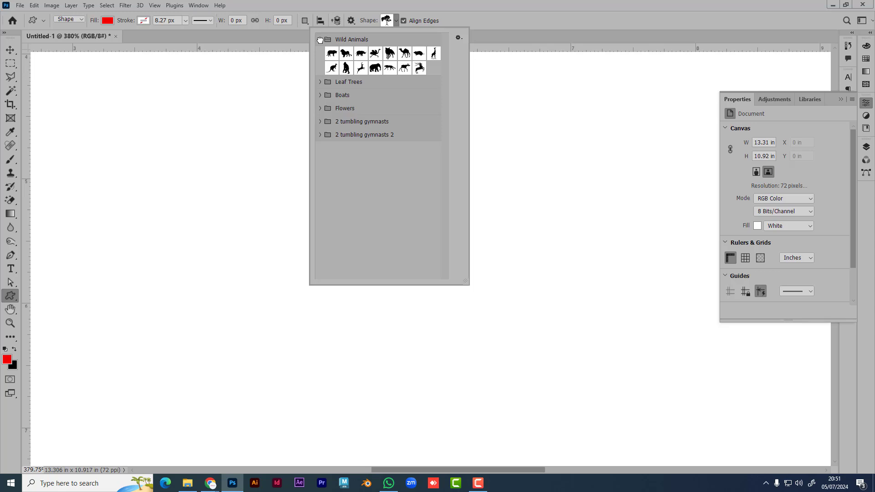
{"action": "left_click", "coordinate": [320, 82]}
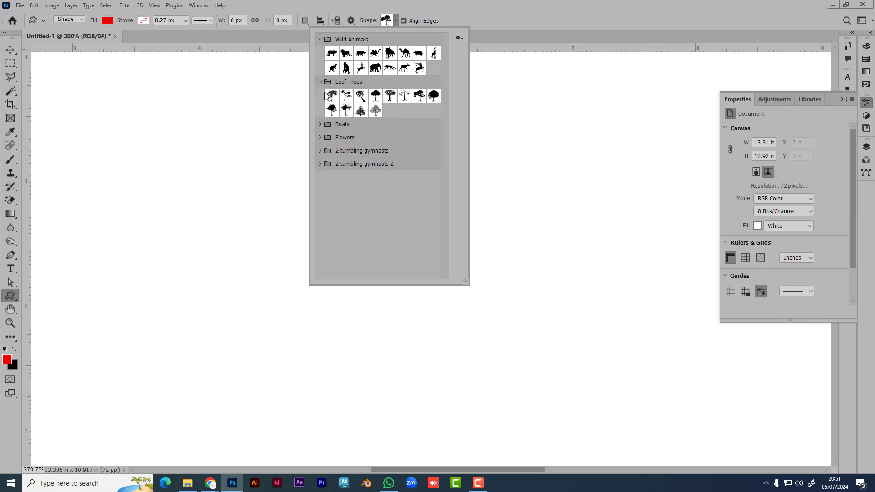
{"action": "left_click", "coordinate": [320, 124]}
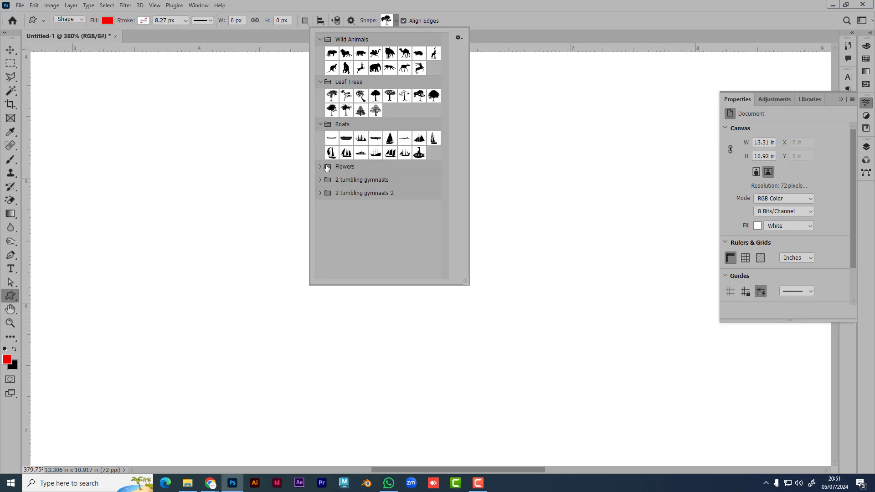
{"action": "left_click", "coordinate": [390, 153]}
{"action": "left_click_drag", "start_coordinate": [164, 172], "coordinate": [394, 342]}
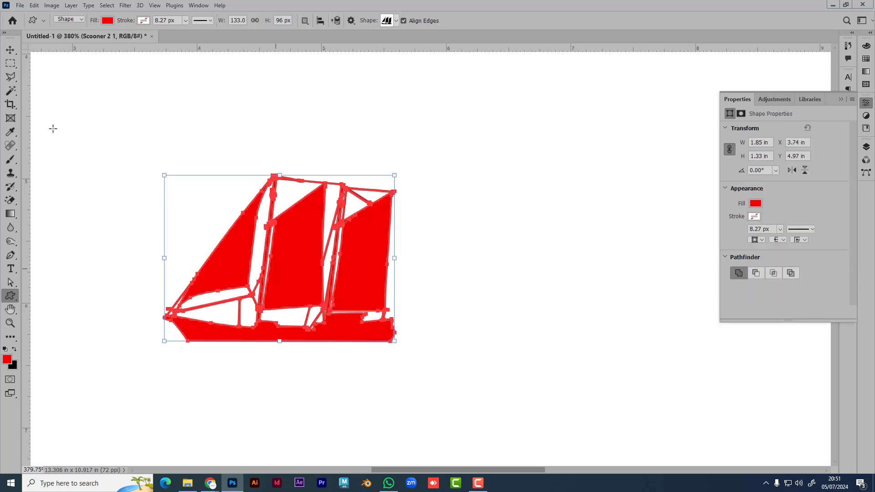
Step: Move the red ship up and to the right on the canvas
{"action": "key", "text": "v"}
{"action": "left_click", "coordinate": [90, 114]}
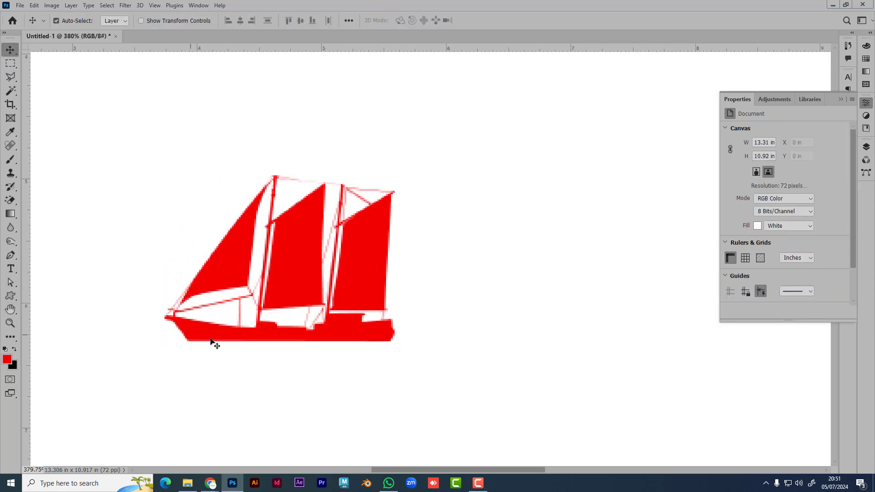
{"action": "left_click_drag", "start_coordinate": [316, 276], "coordinate": [349, 247]}
{"action": "scroll", "coordinate": [352, 250], "scroll_direction": "down", "scroll_amount": 5}
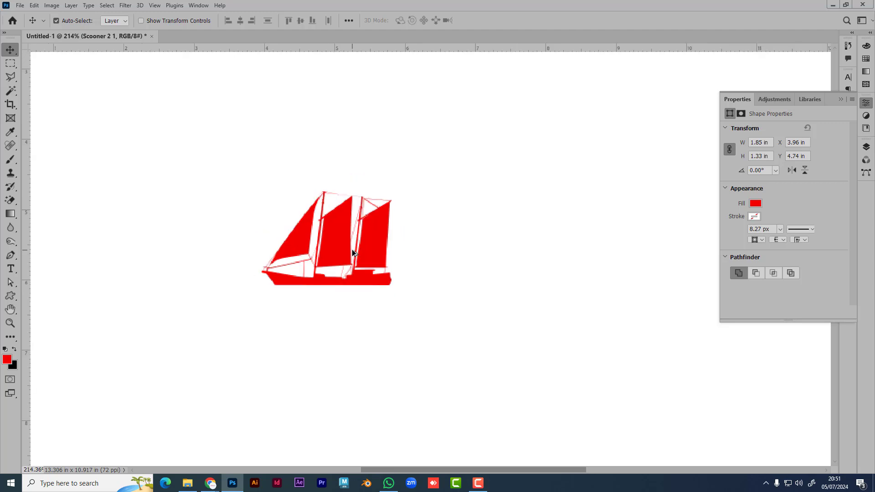
Step: Create a new document with a resolution of 300 ppi
{"action": "key", "text": "ctrl+n"}
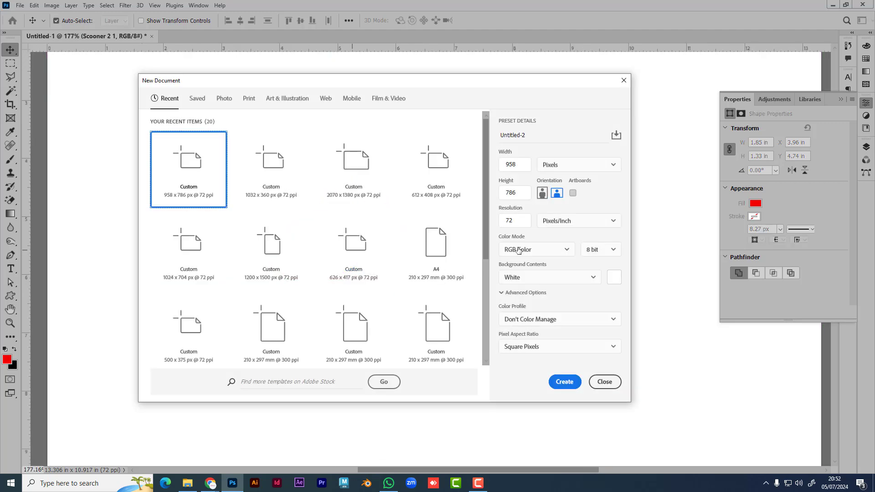
{"action": "type", "text": "300"}
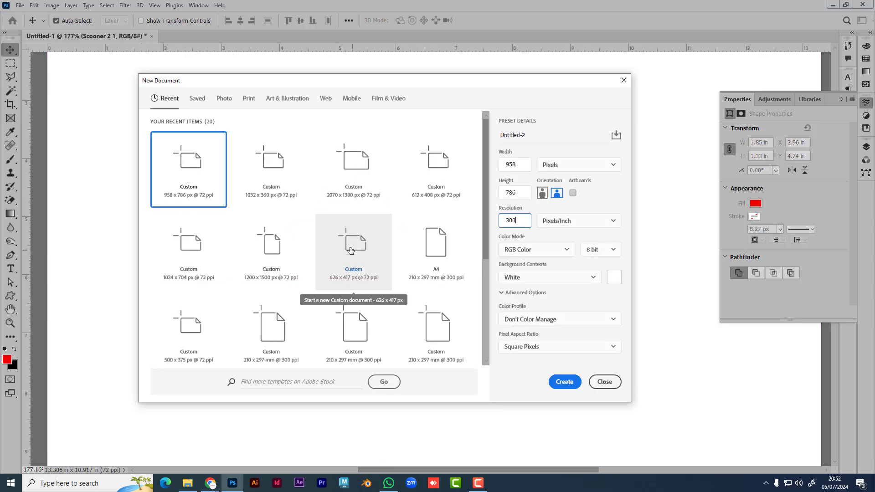
{"action": "left_click", "coordinate": [563, 385]}
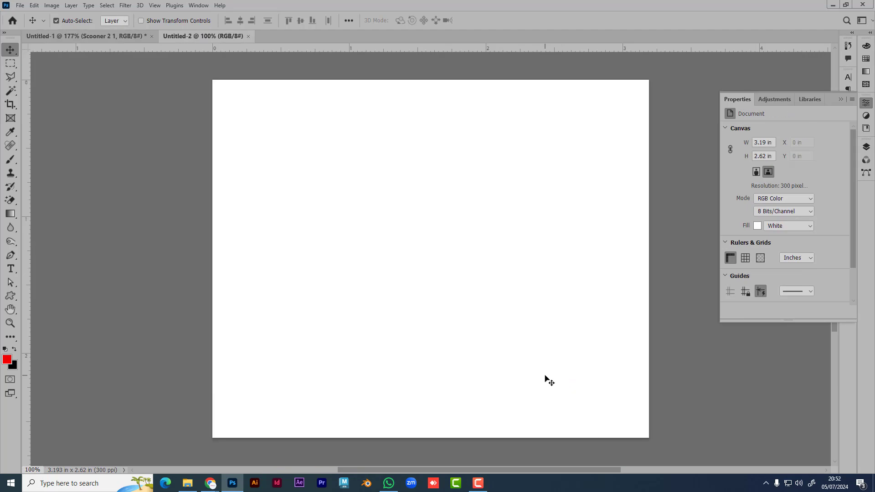
Step: Draw a red flower from the Flowers custom shapes and move it toward the canvas centre
{"action": "left_click", "coordinate": [11, 296]}
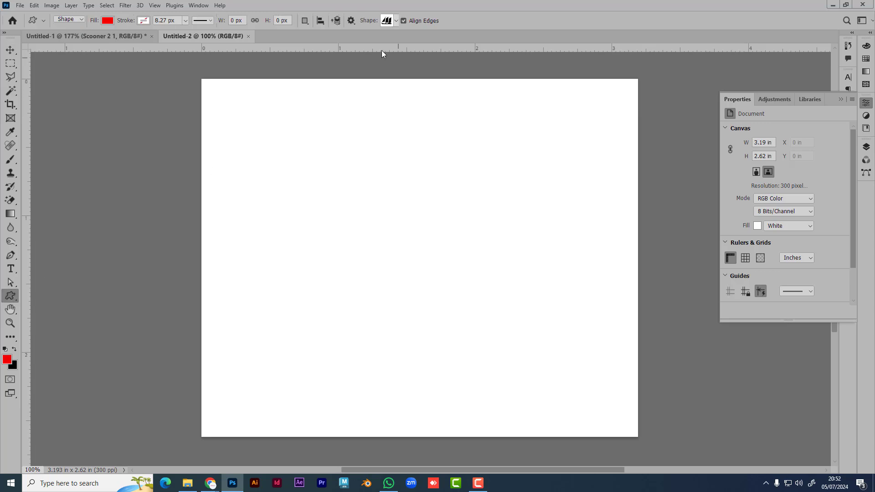
{"action": "left_click", "coordinate": [395, 19]}
{"action": "left_click", "coordinate": [320, 166]}
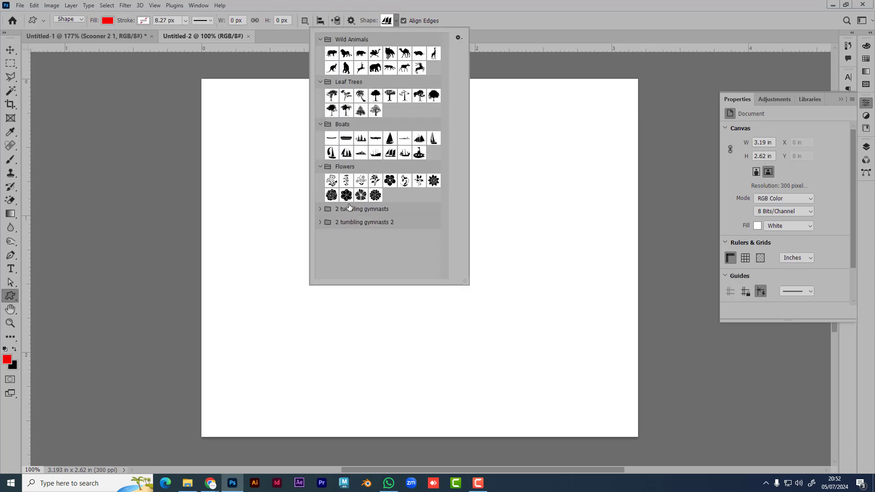
{"action": "left_click", "coordinate": [375, 195]}
{"action": "double_click", "coordinate": [331, 181]}
{"action": "left_click_drag", "start_coordinate": [270, 210], "coordinate": [430, 374]}
{"action": "key", "text": "v"}
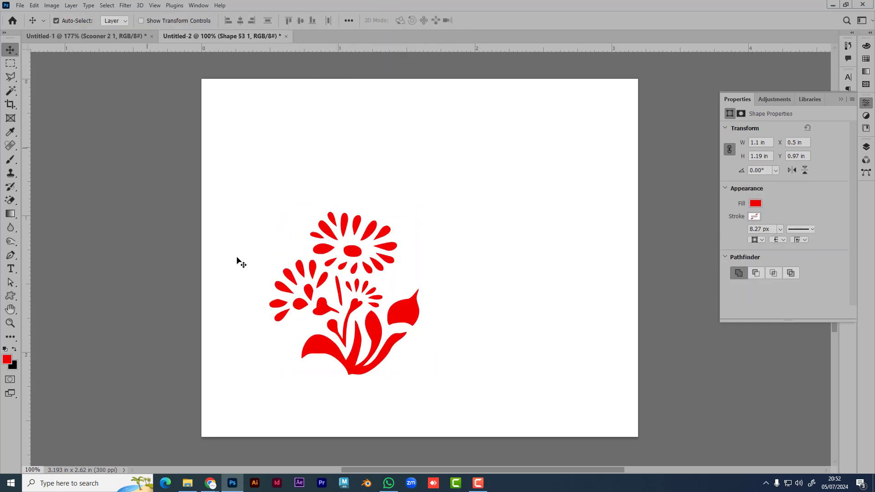
{"action": "left_click_drag", "start_coordinate": [361, 341], "coordinate": [387, 310]}
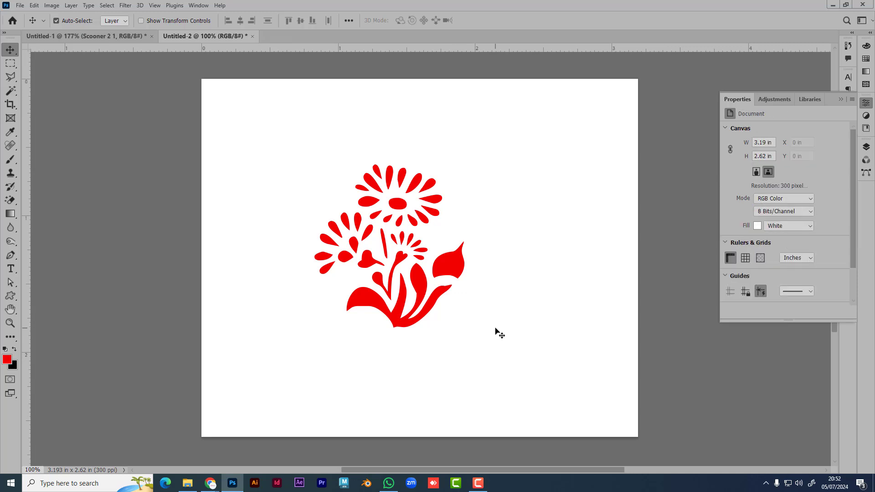
Step: With Path Selection active, select the Shape 53 1 layer in the Layers panel
{"action": "left_click", "coordinate": [11, 283]}
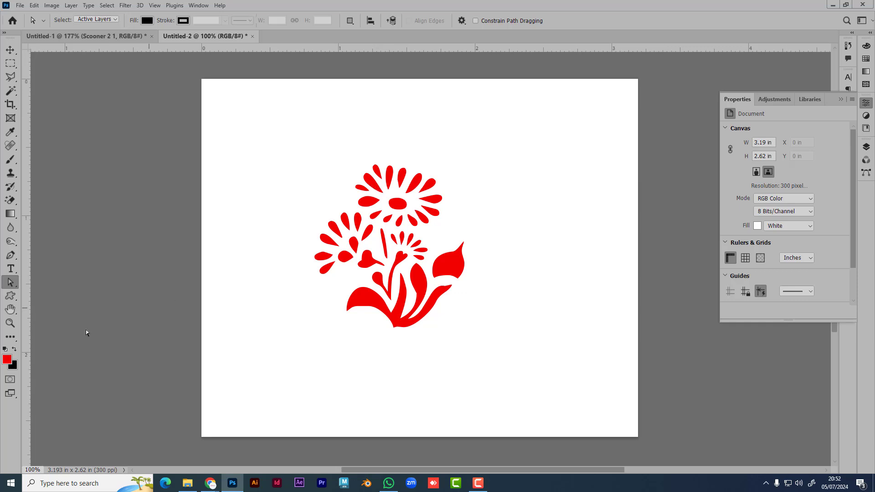
{"action": "right_click", "coordinate": [10, 283]}
{"action": "left_click", "coordinate": [866, 103]}
{"action": "left_click", "coordinate": [862, 149]}
{"action": "left_click", "coordinate": [796, 202]}
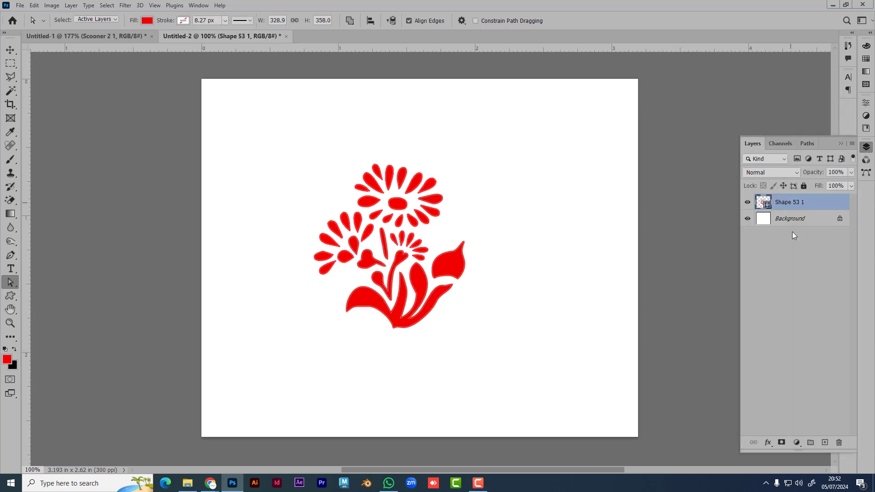
Step: Zoom in on the flower and click its path to reveal the anchor points
{"action": "scroll", "coordinate": [535, 302], "scroll_direction": "up", "scroll_amount": 2}
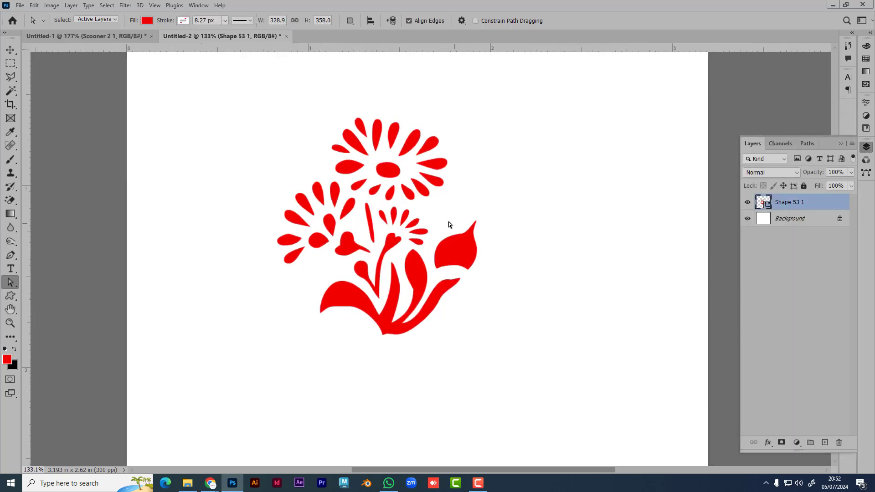
{"action": "left_click_drag", "start_coordinate": [451, 221], "coordinate": [497, 254]}
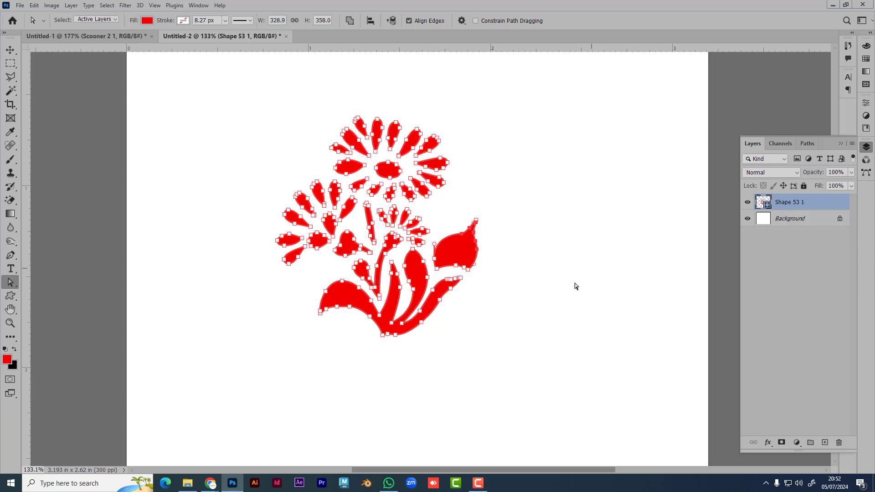
{"action": "left_click", "coordinate": [578, 268]}
{"action": "scroll", "coordinate": [476, 256], "scroll_direction": "up", "scroll_amount": 3}
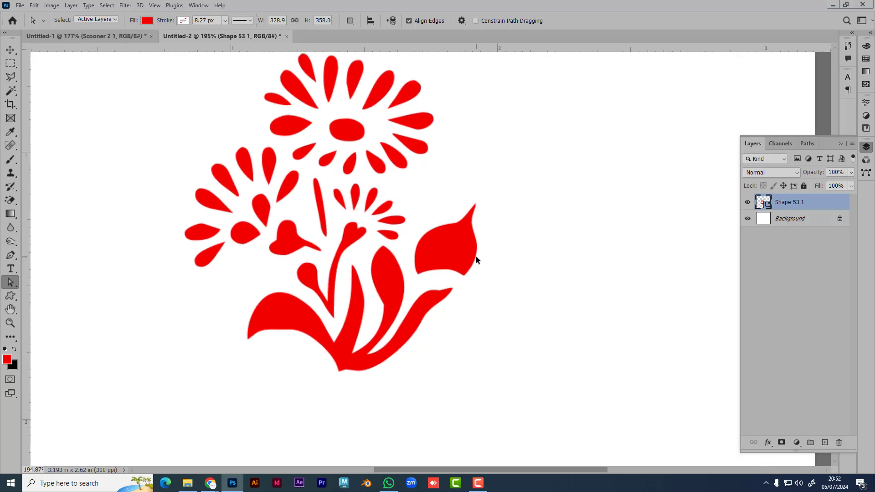
{"action": "left_click_drag", "start_coordinate": [457, 167], "coordinate": [504, 250]}
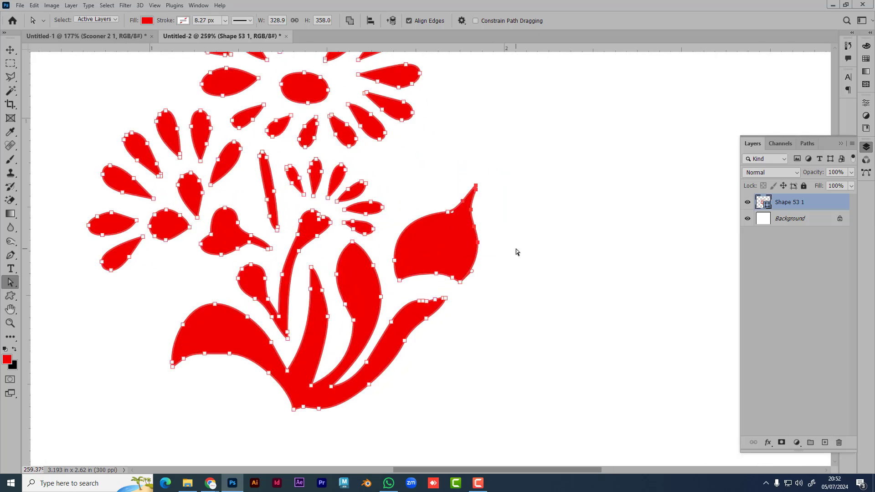
{"action": "left_click", "coordinate": [442, 277]}
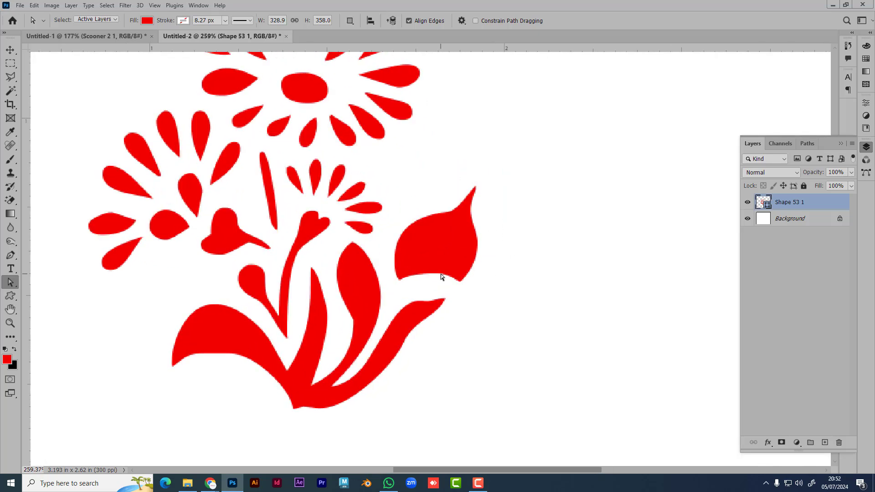
{"action": "left_click", "coordinate": [442, 273]}
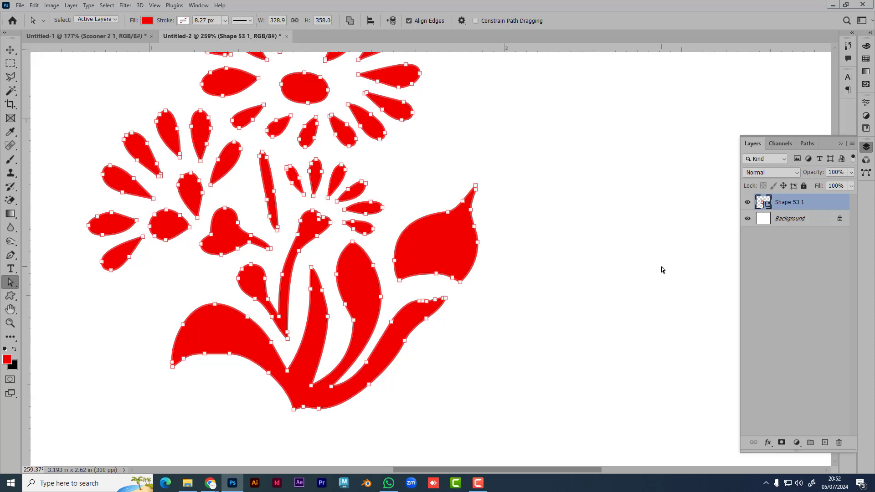
{"action": "left_click", "coordinate": [765, 206]}
Step: Change the flower's fill colour from red to a bright green
{"action": "double_click", "coordinate": [764, 206]}
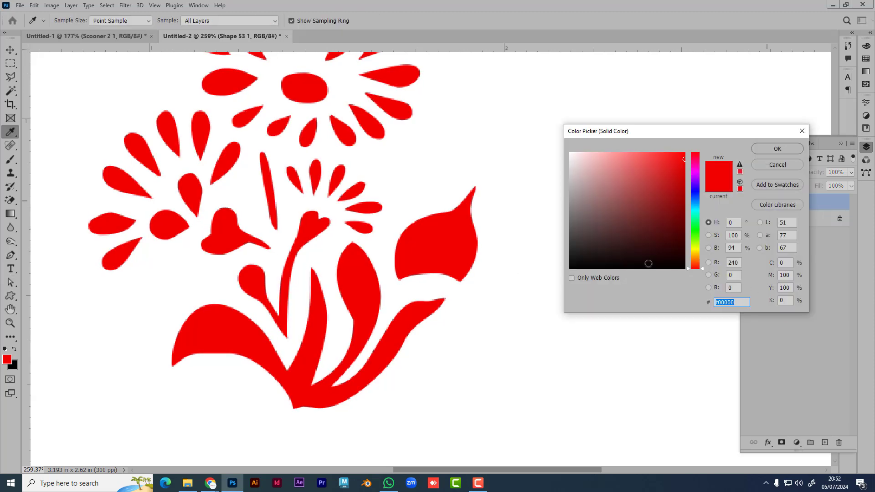
{"action": "left_click", "coordinate": [637, 197]}
{"action": "left_click", "coordinate": [650, 176]}
{"action": "left_click_drag", "start_coordinate": [693, 193], "coordinate": [695, 231]}
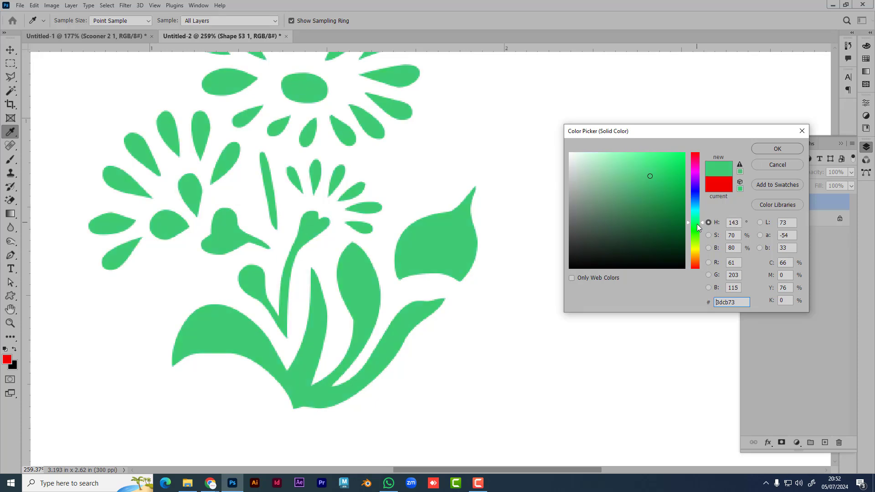
{"action": "left_click", "coordinate": [777, 149]}
Step: Delete the green flower shape layer, leaving only the Background
{"action": "key", "text": "a"}
{"action": "scroll", "coordinate": [528, 294], "scroll_direction": "down", "scroll_amount": 3}
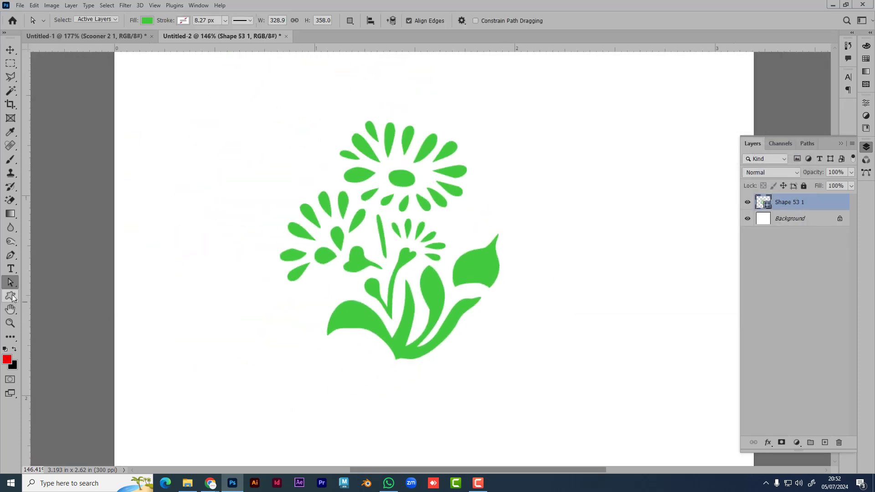
{"action": "left_click", "coordinate": [12, 294]}
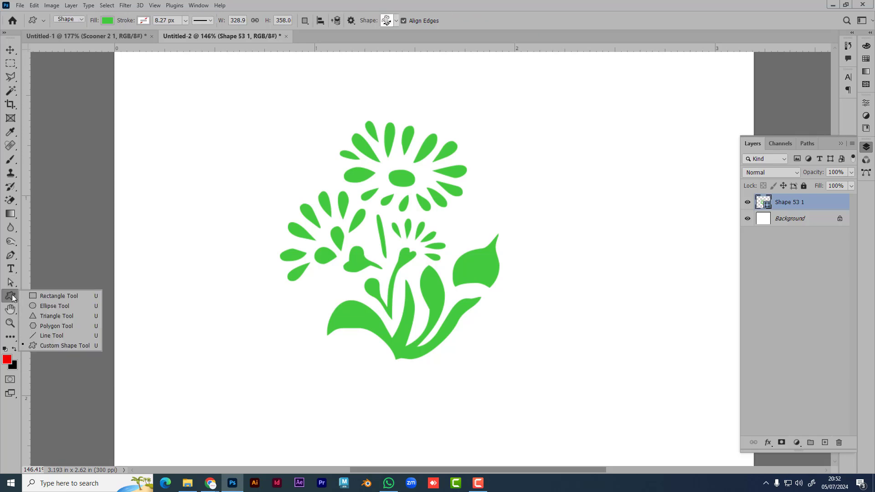
{"action": "left_click", "coordinate": [12, 295]}
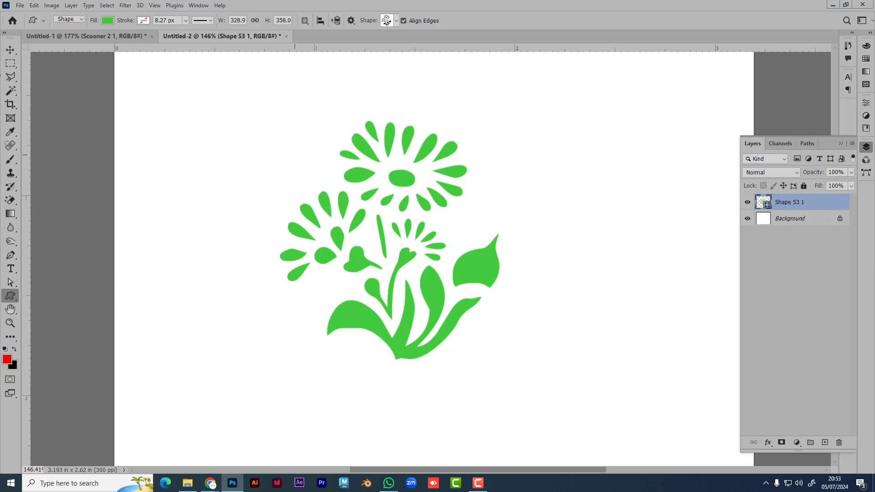
{"action": "key", "text": "v"}
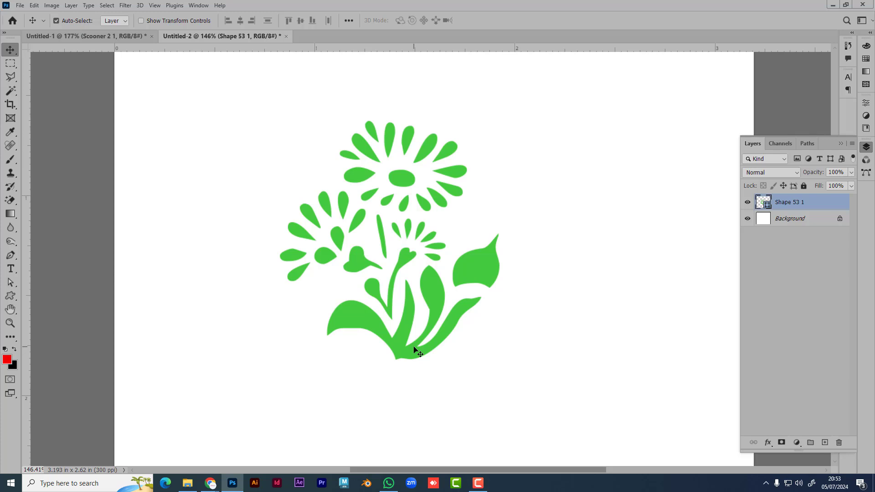
{"action": "key", "text": "Delete"}
Step: Draw a red 258 × 258 px square near the canvas centre with the Rectangle Tool
{"action": "left_click", "coordinate": [11, 298]}
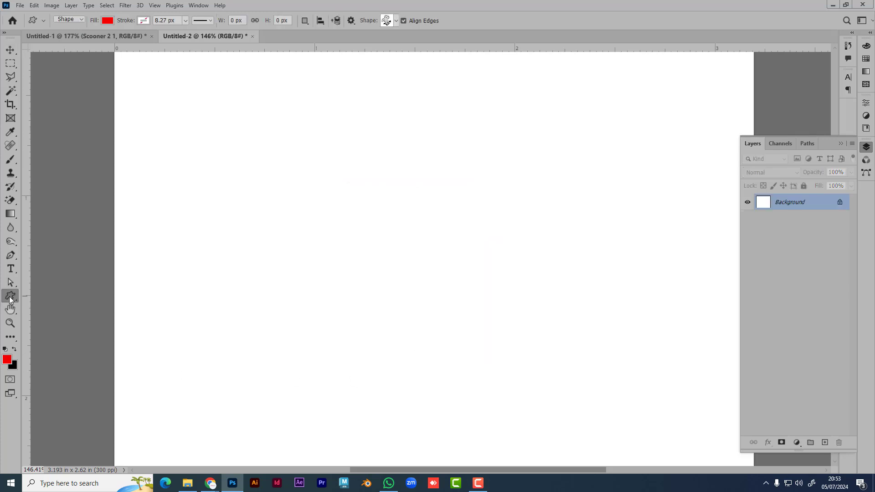
{"action": "right_click", "coordinate": [11, 297]}
{"action": "left_click", "coordinate": [49, 295]}
{"action": "left_click_drag", "start_coordinate": [305, 168], "coordinate": [564, 342]}
{"action": "key", "text": "v"}
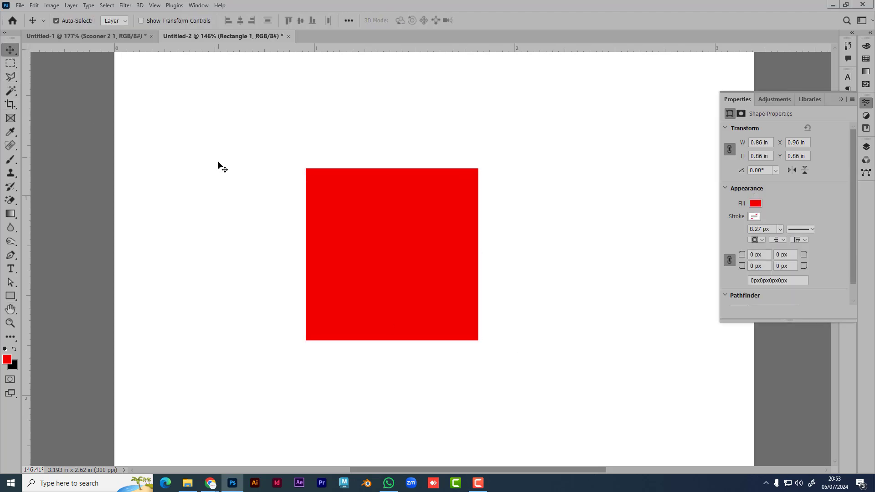
{"action": "left_click", "coordinate": [218, 163]}
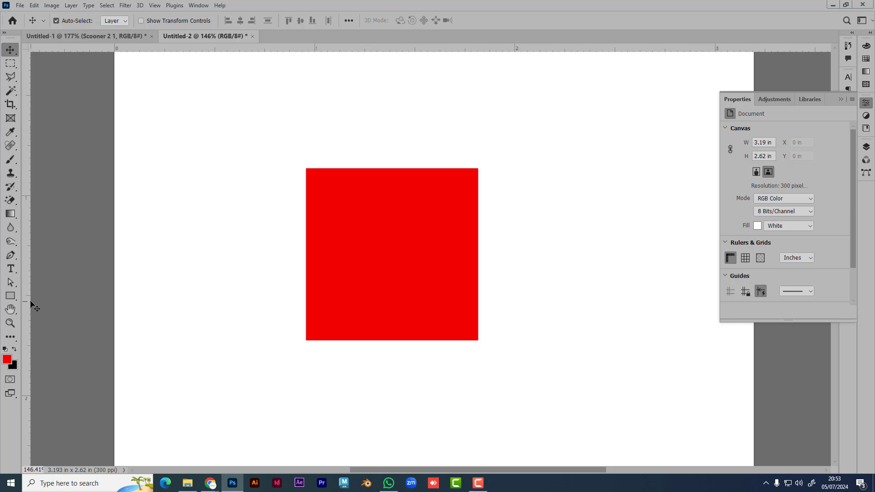
Step: Select the square's top-left anchor point, then select the Rectangle 1 layer in the Layers panel
{"action": "left_click", "coordinate": [12, 285]}
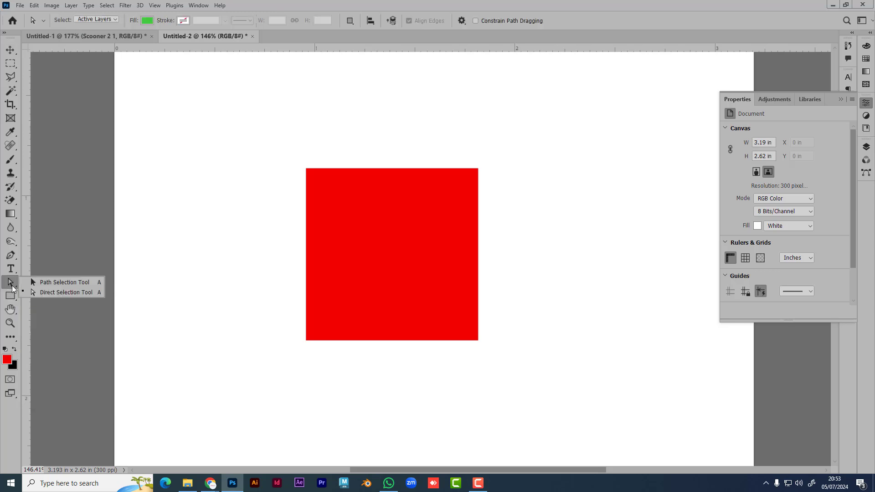
{"action": "left_click", "coordinate": [57, 293]}
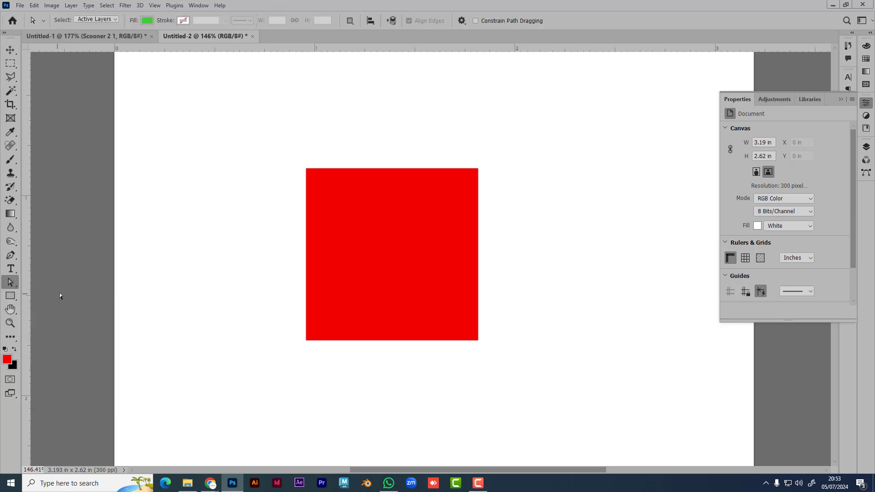
{"action": "left_click_drag", "start_coordinate": [328, 186], "coordinate": [330, 190]}
{"action": "left_click", "coordinate": [10, 295]}
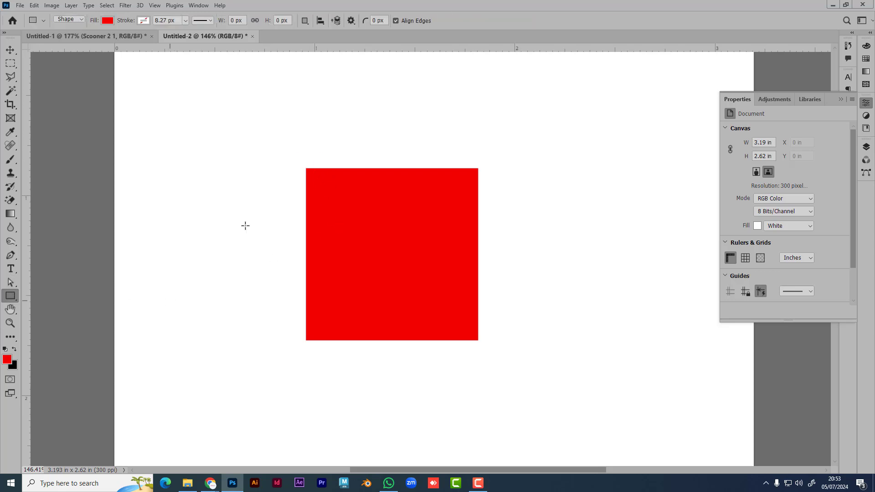
{"action": "left_click", "coordinate": [841, 99]}
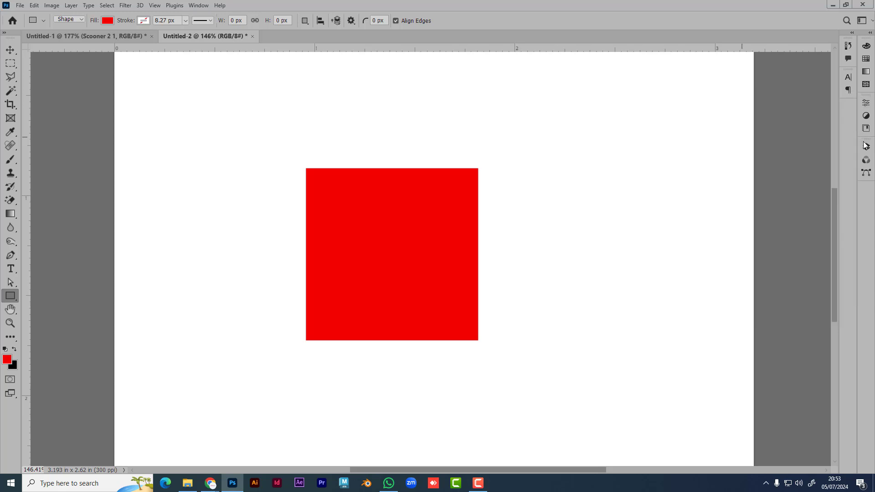
{"action": "left_click", "coordinate": [866, 147]}
{"action": "left_click", "coordinate": [790, 202]}
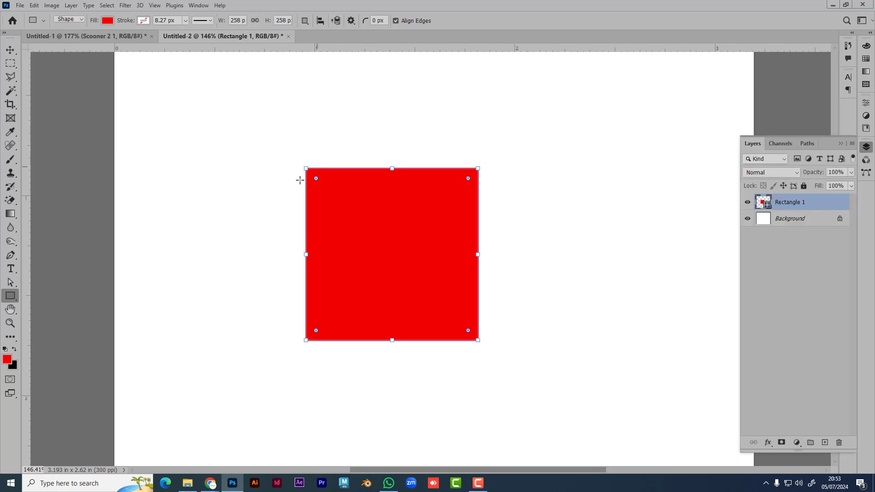
{"action": "left_click", "coordinate": [17, 284]}
Step: Drag the top-left corner up-left, stretch the top-right far right, and push the bottom-right inward
{"action": "left_click", "coordinate": [321, 190]}
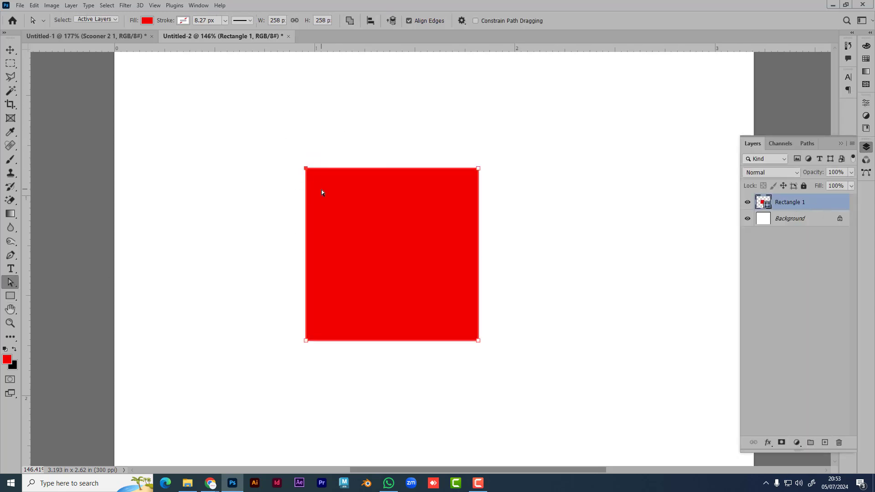
{"action": "left_click_drag", "start_coordinate": [306, 168], "coordinate": [252, 105]}
{"action": "left_click_drag", "start_coordinate": [478, 168], "coordinate": [638, 222]}
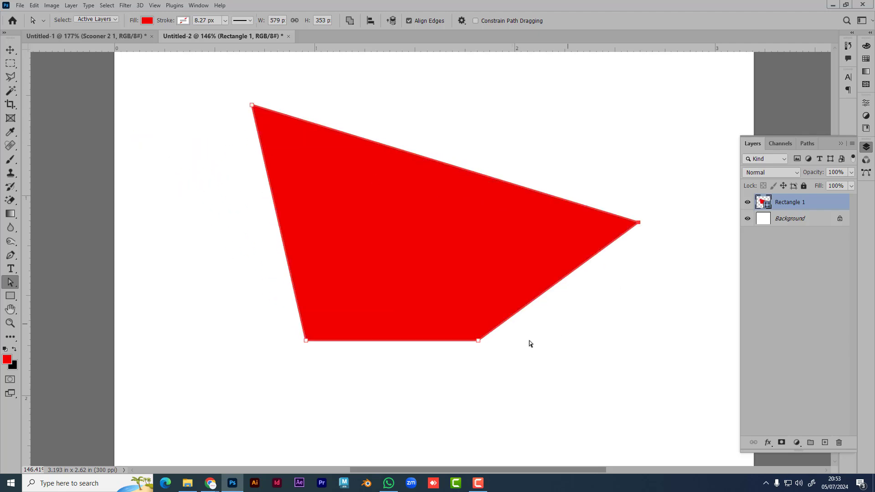
{"action": "left_click_drag", "start_coordinate": [478, 340], "coordinate": [394, 242]}
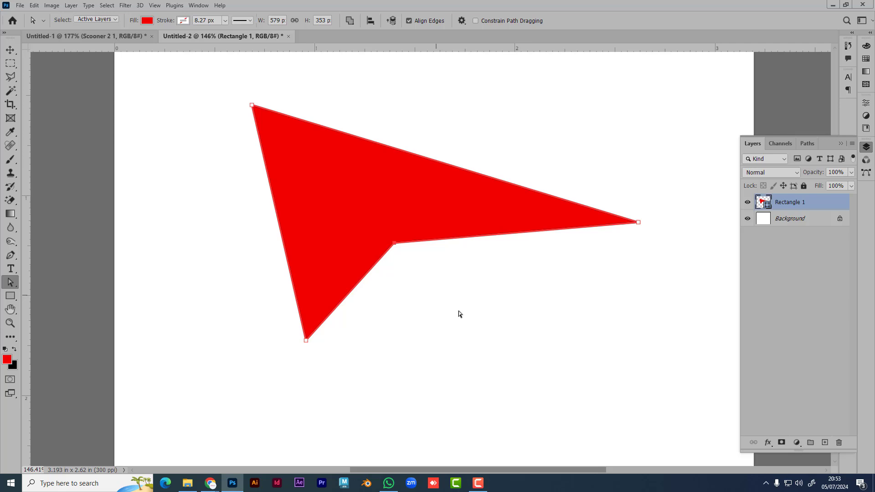
Step: Deselect the arrowhead, then box-select its top corner point with path selection
{"action": "left_click", "coordinate": [532, 334]}
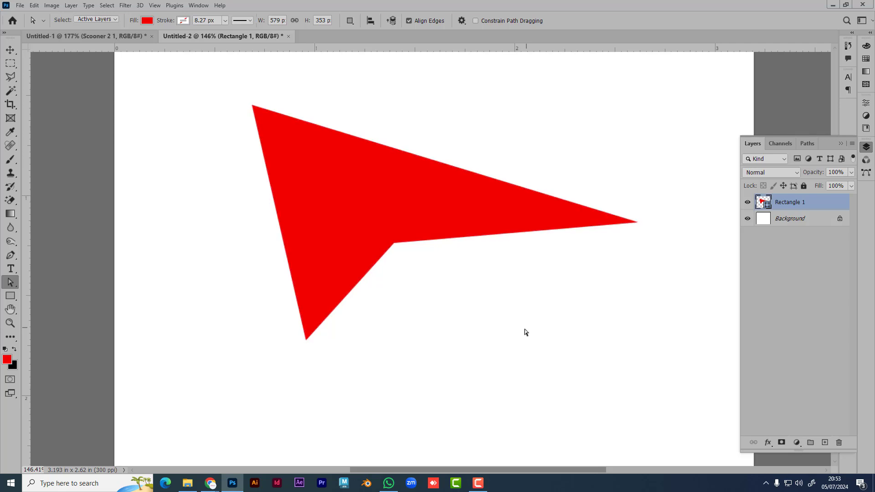
{"action": "right_click", "coordinate": [13, 284]}
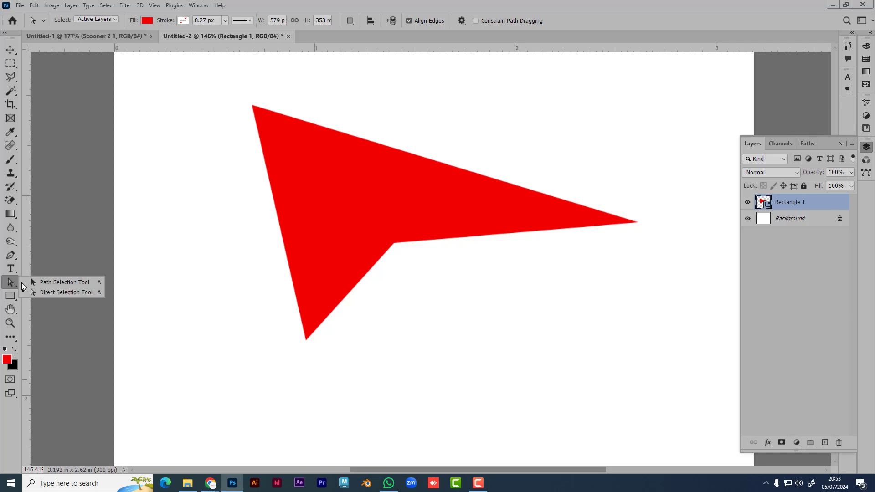
{"action": "left_click", "coordinate": [59, 283]}
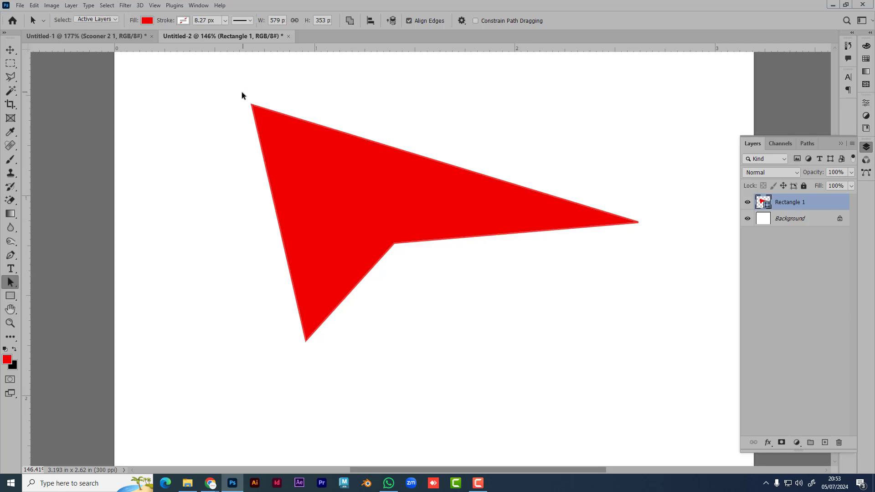
{"action": "left_click_drag", "start_coordinate": [242, 92], "coordinate": [286, 142]}
Step: Draw a straight pen line below the arrowhead shape
{"action": "left_click", "coordinate": [10, 254]}
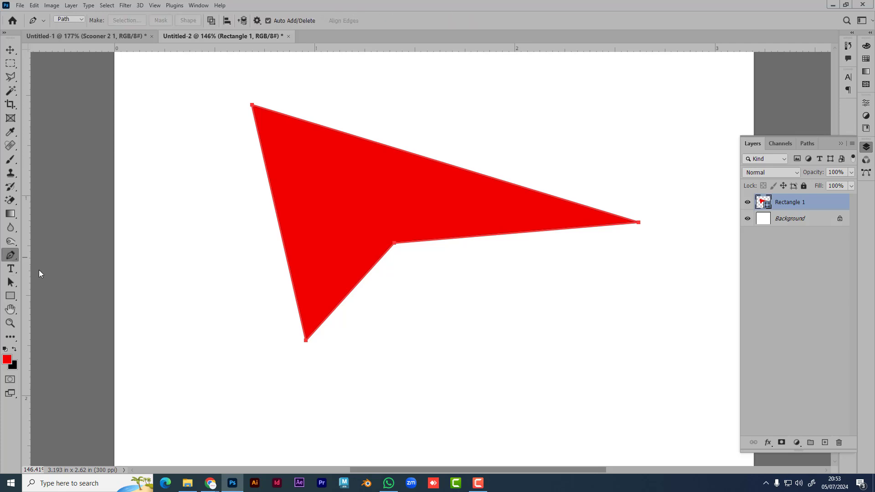
{"action": "left_click_drag", "start_coordinate": [282, 382], "coordinate": [288, 382]}
{"action": "left_click", "coordinate": [645, 367]}
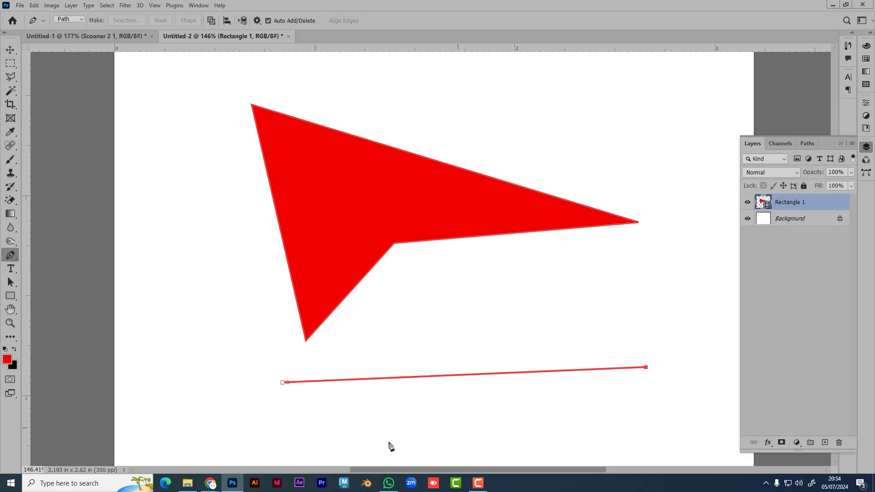
Step: Hide the path outlines, then marquee-select and delete the arrowhead and line layer
{"action": "left_click", "coordinate": [11, 51]}
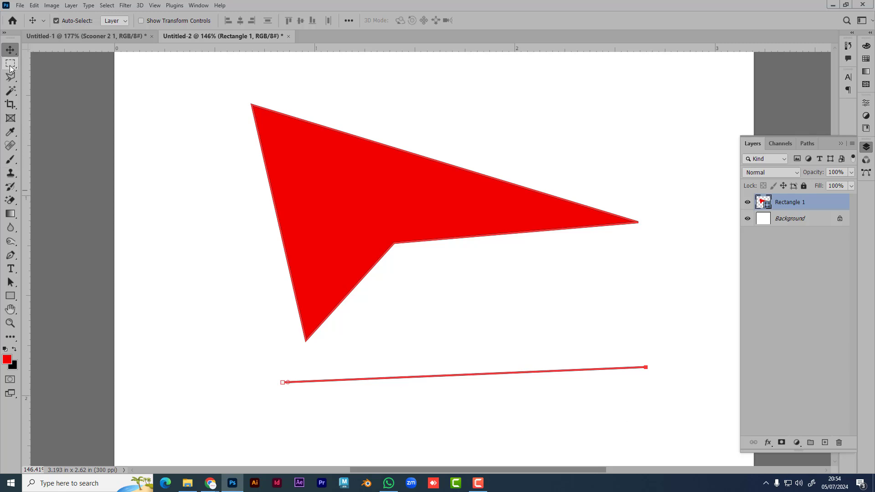
{"action": "key", "text": "ctrl+h"}
{"action": "left_click", "coordinate": [675, 395]}
{"action": "left_click_drag", "start_coordinate": [668, 404], "coordinate": [237, 362]}
{"action": "key", "text": "Delete"}
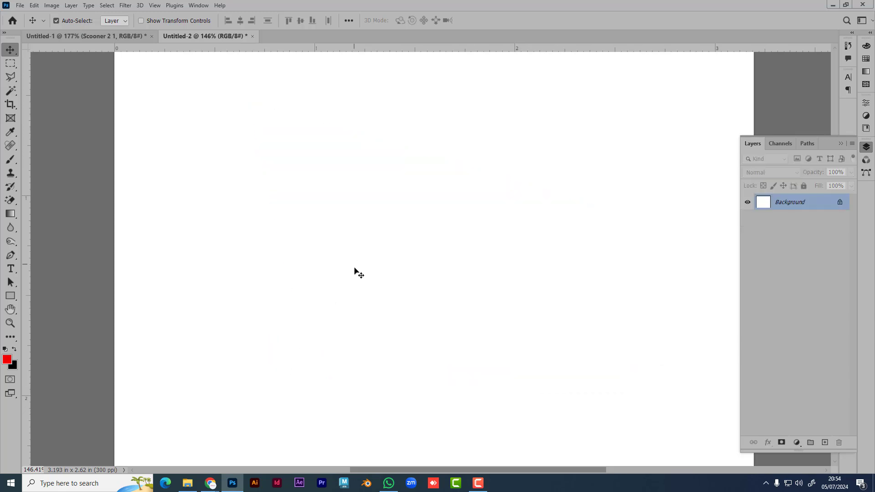
Step: Draw a new 332 × 258 px red rectangle near the canvas centre and select its path
{"action": "left_click", "coordinate": [12, 297]}
{"action": "left_click_drag", "start_coordinate": [313, 179], "coordinate": [535, 350]}
{"action": "left_click", "coordinate": [10, 49]}
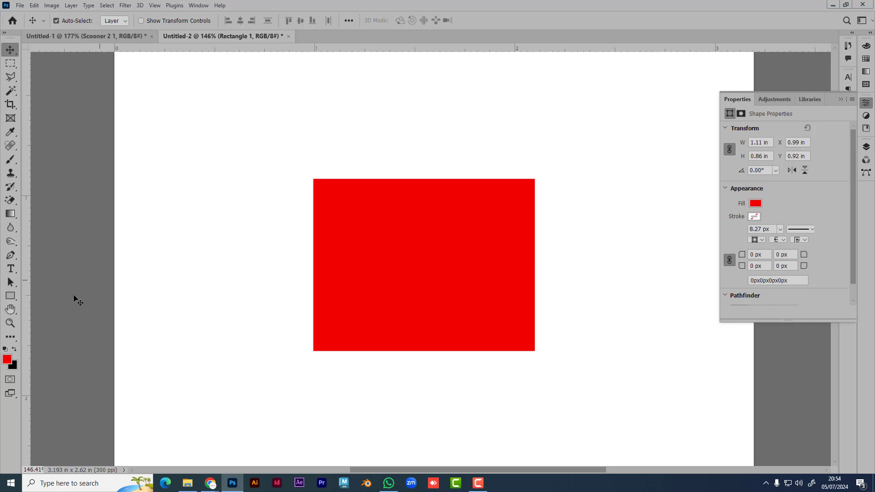
{"action": "left_click", "coordinate": [10, 282]}
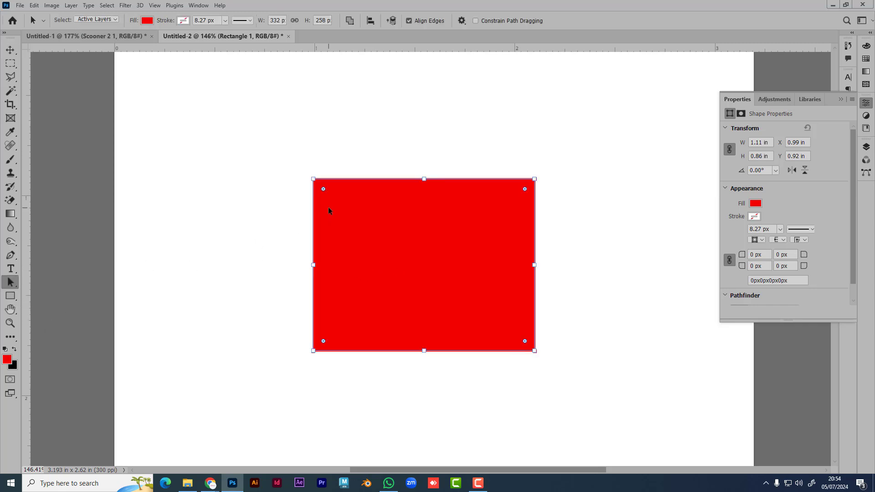
Step: Select the red rectangle's path and nudge the rectangle slightly left
{"action": "right_click", "coordinate": [10, 286]}
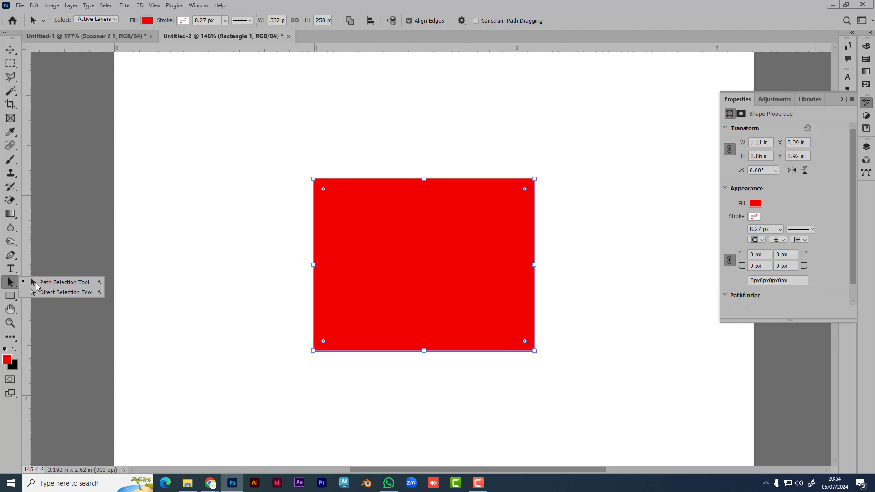
{"action": "left_click", "coordinate": [59, 282]}
{"action": "left_click", "coordinate": [339, 204]}
{"action": "key", "text": "v"}
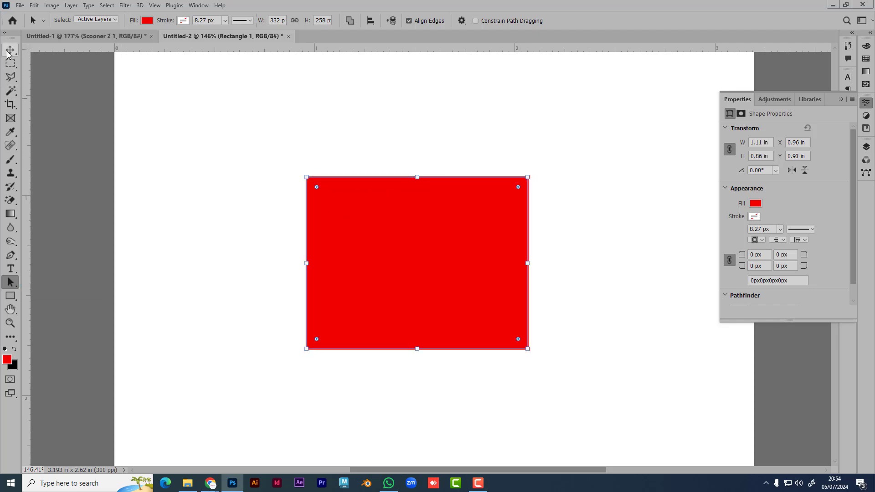
{"action": "mouse_move", "coordinate": [388, 257]}
{"action": "left_mouse_down"}
{"action": "mouse_move", "coordinate": [242, 227]}
{"action": "mouse_move", "coordinate": [372, 259]}
{"action": "left_mouse_up"}
Step: Enlarge the rectangle by dragging its top-left corner up and outward, then deselect it
{"action": "left_click", "coordinate": [10, 282]}
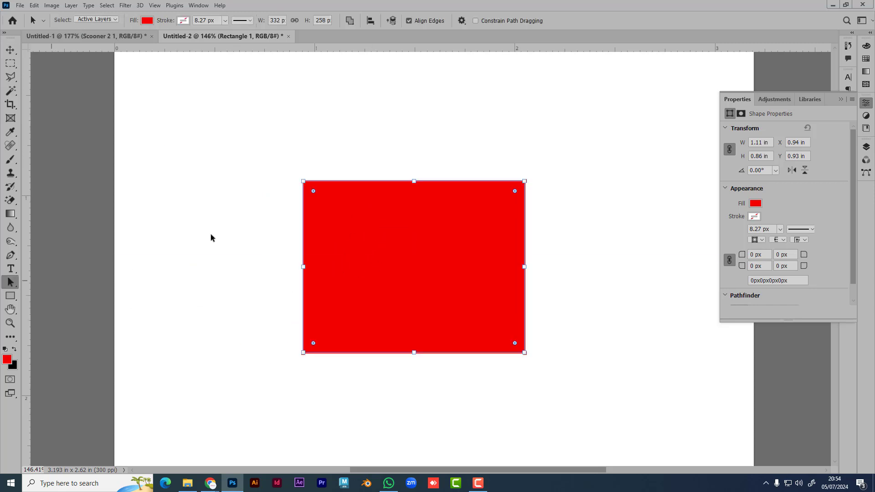
{"action": "left_click", "coordinate": [259, 213]}
{"action": "left_click", "coordinate": [304, 182]}
{"action": "left_click_drag", "start_coordinate": [303, 181], "coordinate": [268, 154]}
{"action": "left_click", "coordinate": [198, 219]}
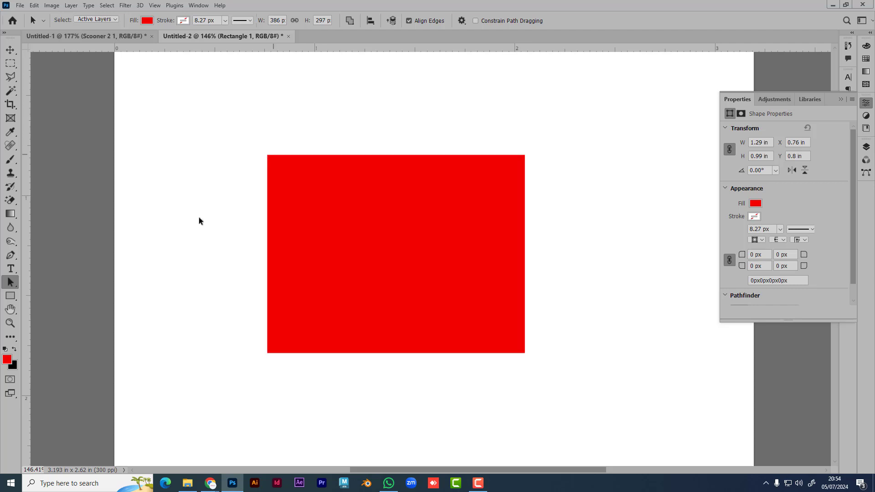
Step: Browse the path selection, rectangle and gradient tool options, settling on the Gradient tool
{"action": "right_click", "coordinate": [9, 283]}
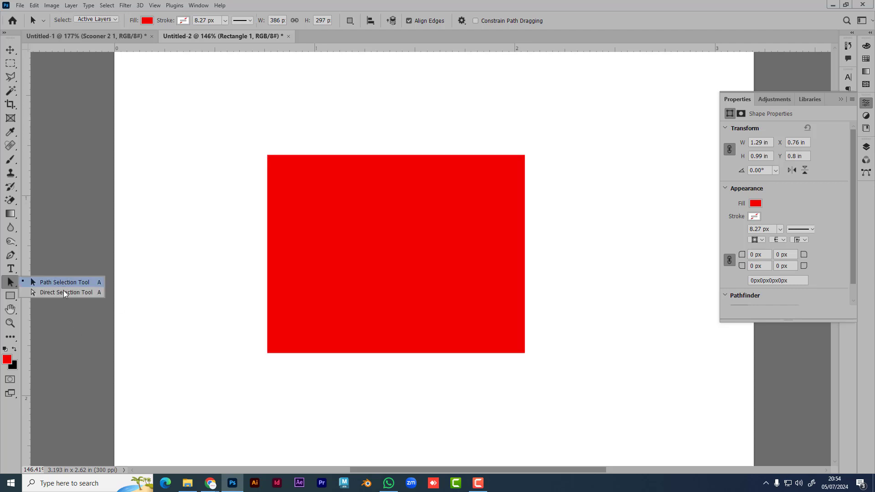
{"action": "left_click", "coordinate": [11, 282]}
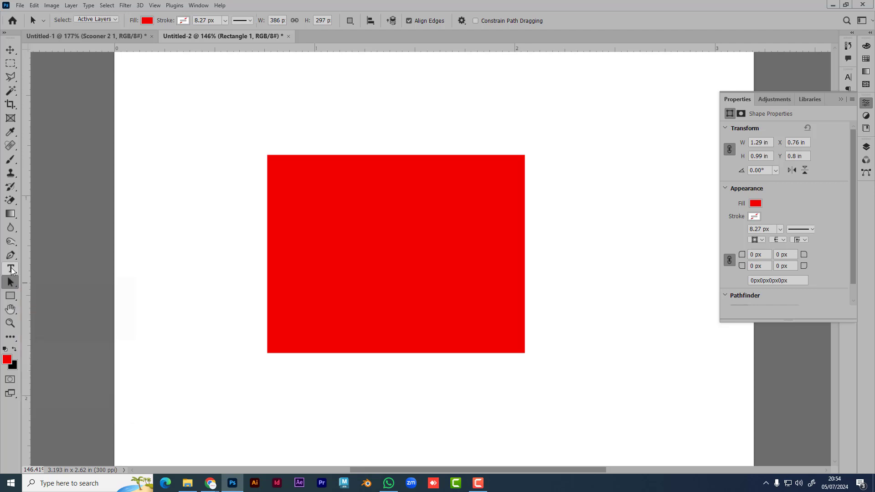
{"action": "left_click", "coordinate": [11, 297]}
{"action": "right_click", "coordinate": [11, 297]}
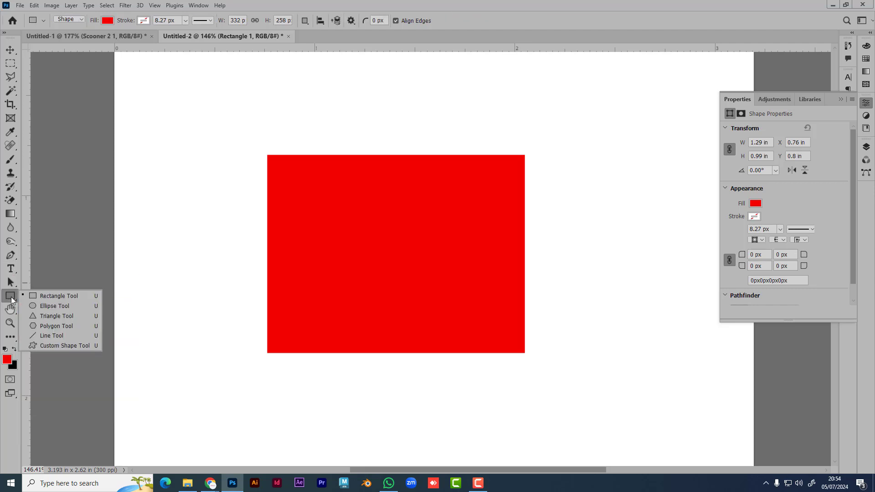
{"action": "left_click", "coordinate": [11, 297]}
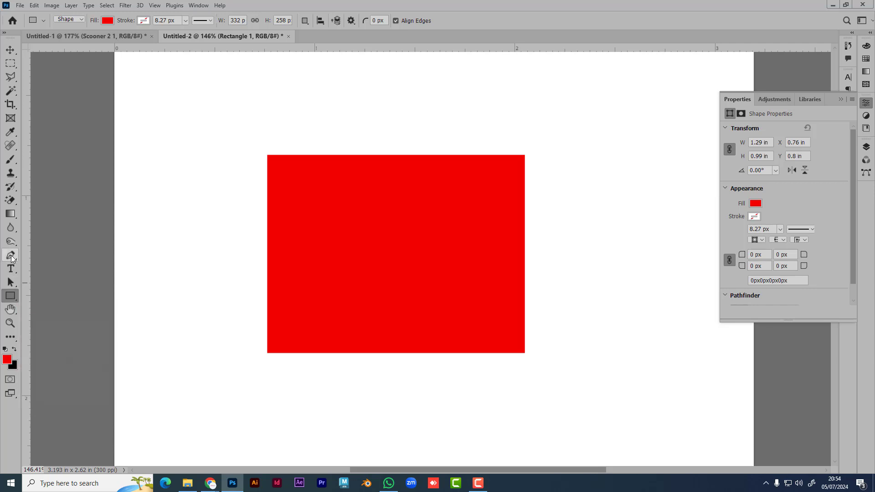
{"action": "left_click", "coordinate": [11, 213]}
{"action": "right_click", "coordinate": [11, 214]}
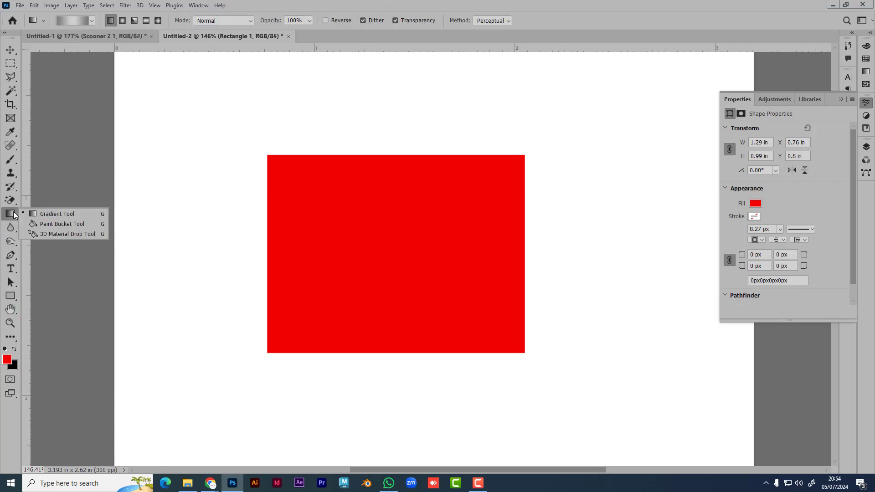
{"action": "left_click", "coordinate": [50, 214]}
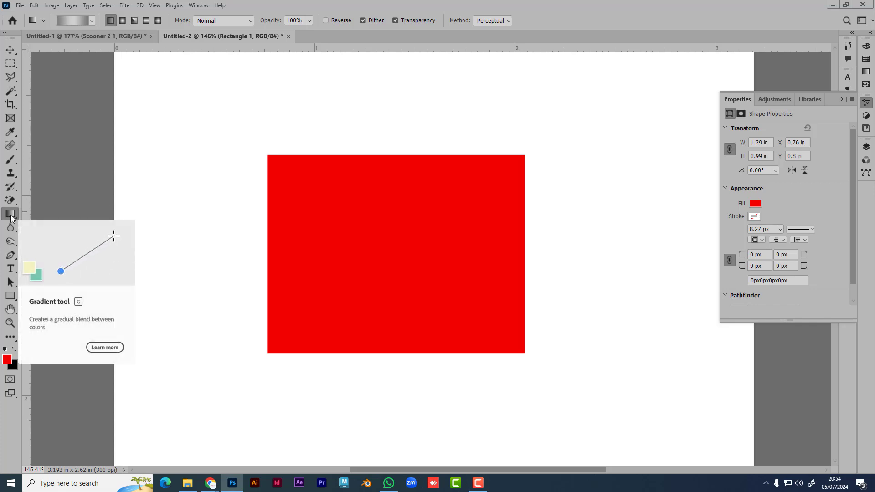
Step: Deselect the red rectangle and zoom out to 110% to show the whole canvas
{"action": "left_click", "coordinate": [10, 49]}
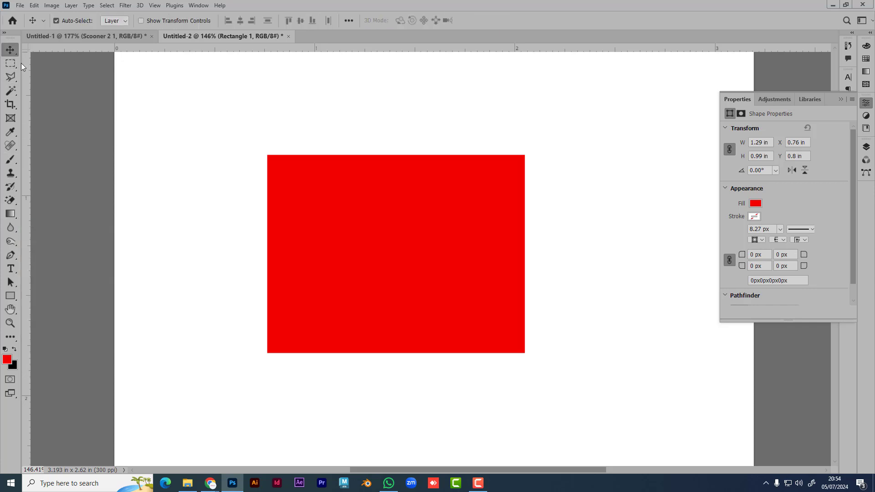
{"action": "left_click", "coordinate": [213, 176]}
{"action": "scroll", "coordinate": [270, 235], "scroll_direction": "down", "scroll_amount": 2}
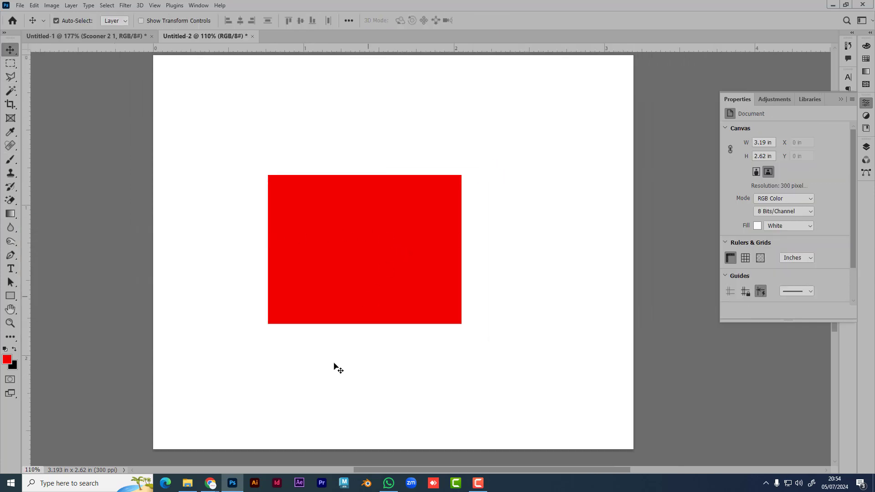
Step: Launch Illustrator, create a blank A4 document, pick its Gradient tool, then return to Photoshop
{"action": "left_click", "coordinate": [256, 485]}
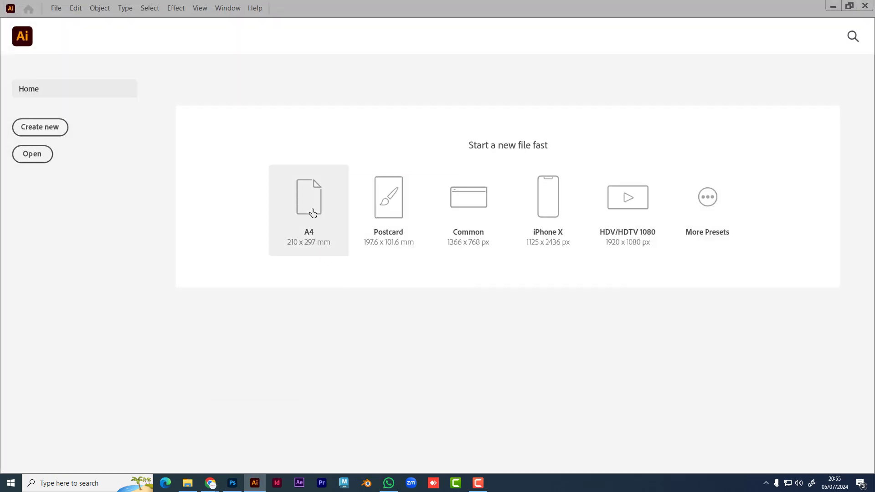
{"action": "left_click", "coordinate": [312, 213]}
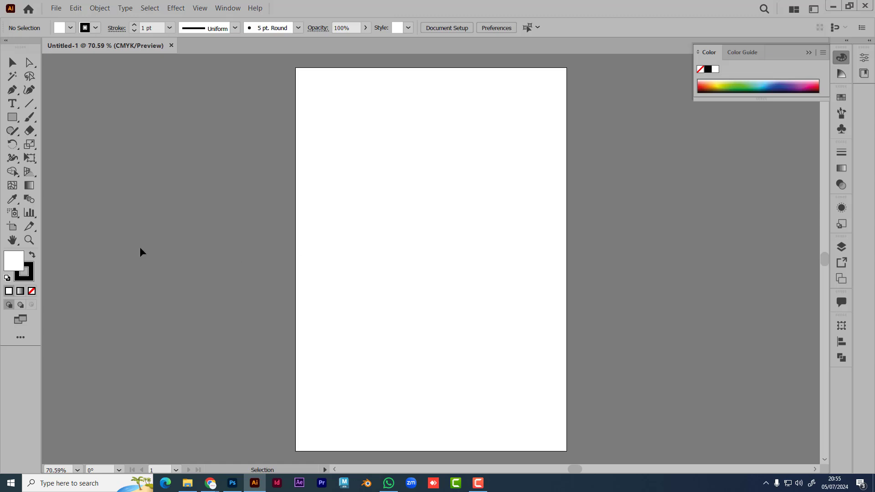
{"action": "left_click", "coordinate": [30, 186]}
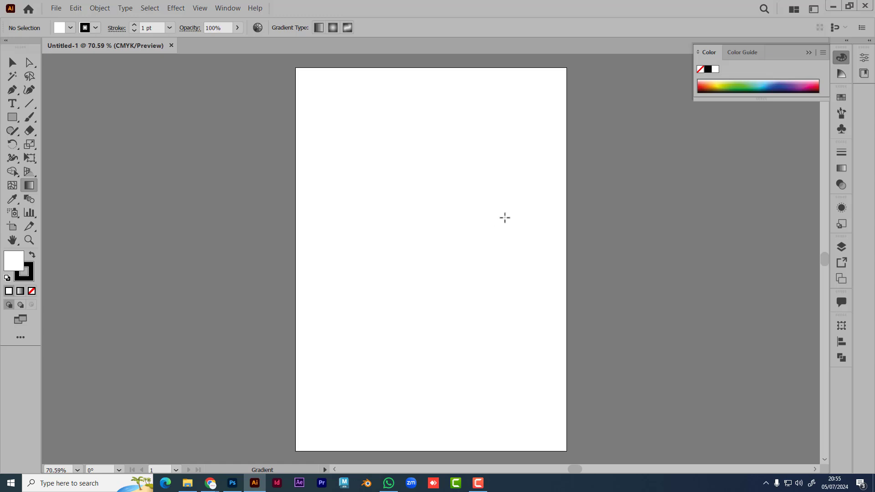
{"action": "key", "text": "alt+Tab"}
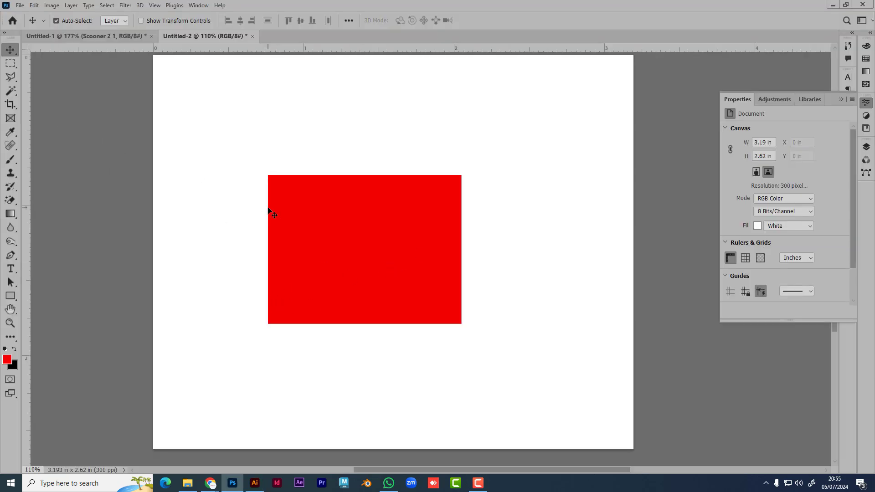
Step: Delete the red Rectangle 1 layer and switch to the Gradient tool
{"action": "left_click", "coordinate": [377, 274]}
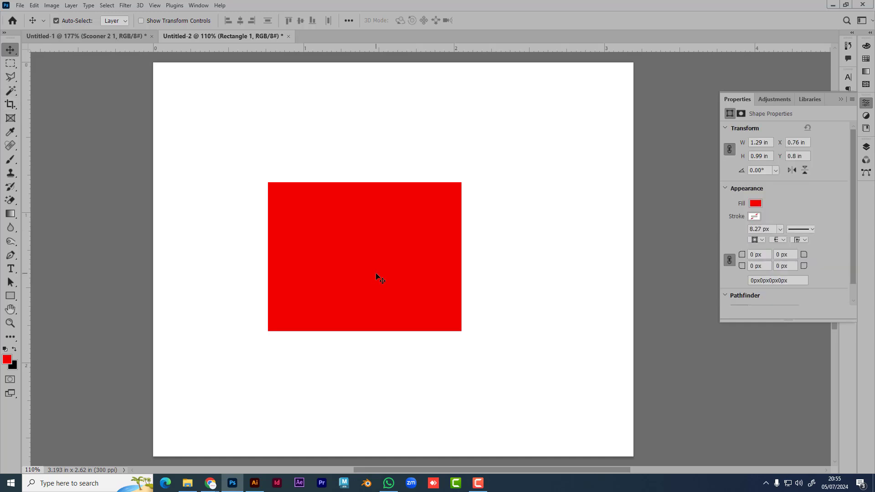
{"action": "key", "text": "Delete"}
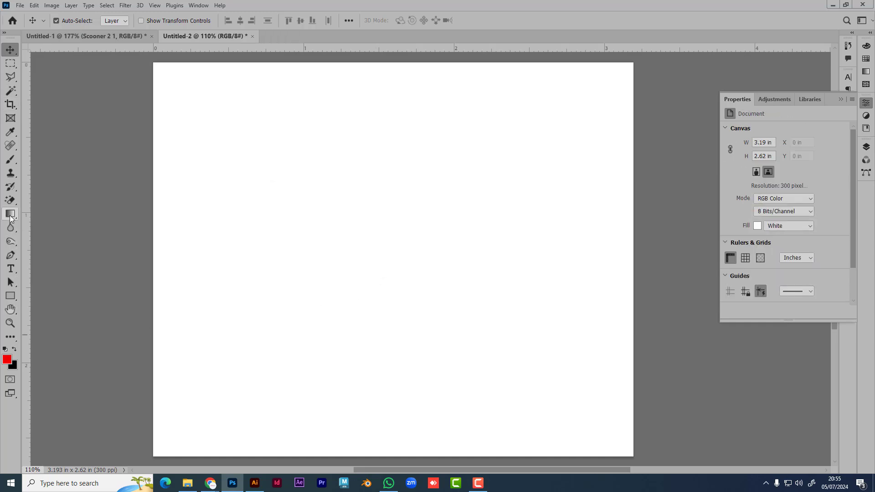
{"action": "left_click", "coordinate": [10, 214]}
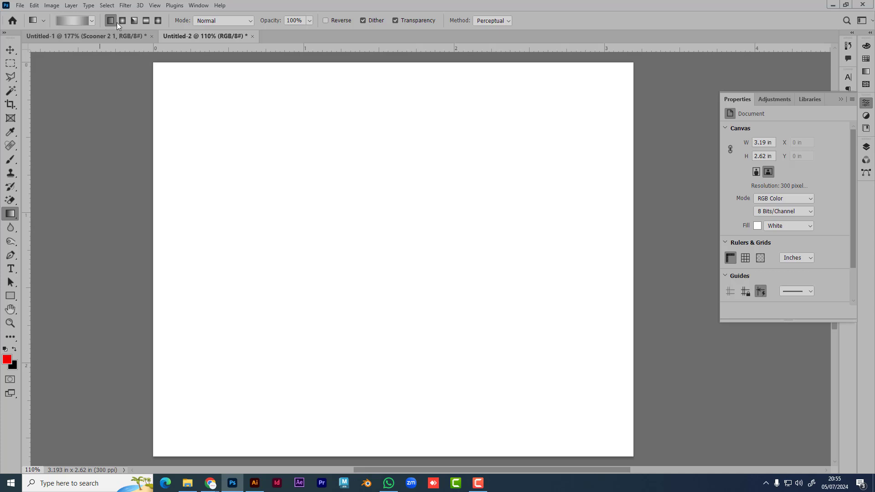
Step: Fill the canvas top to bottom with a blue-to-cyan preset from the Blues gradient group
{"action": "left_click", "coordinate": [92, 21]}
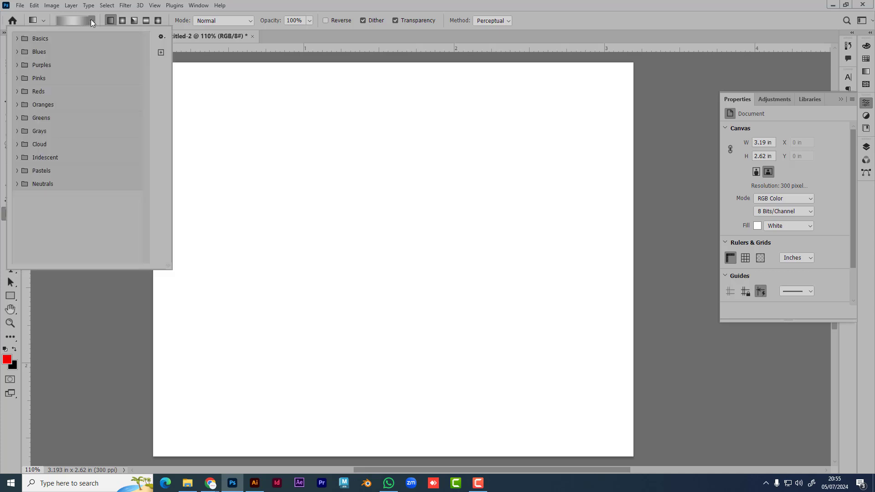
{"action": "left_click", "coordinate": [17, 39]}
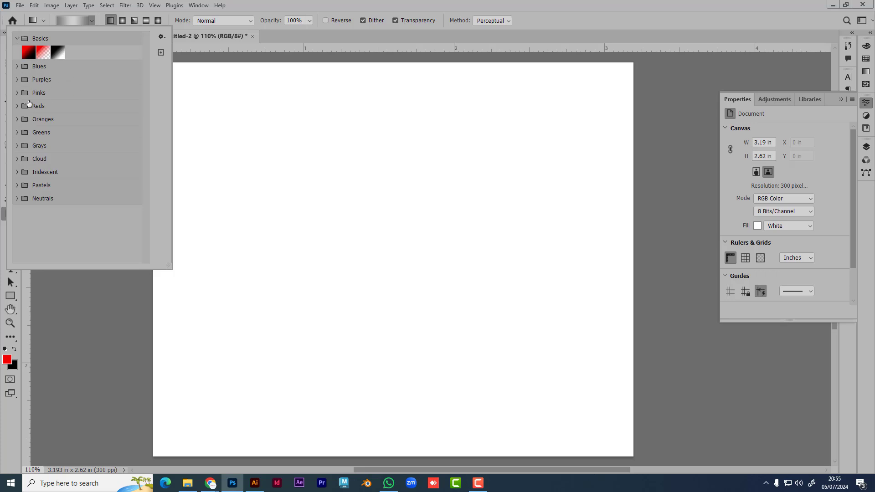
{"action": "left_click", "coordinate": [18, 66]}
{"action": "left_click", "coordinate": [17, 137]}
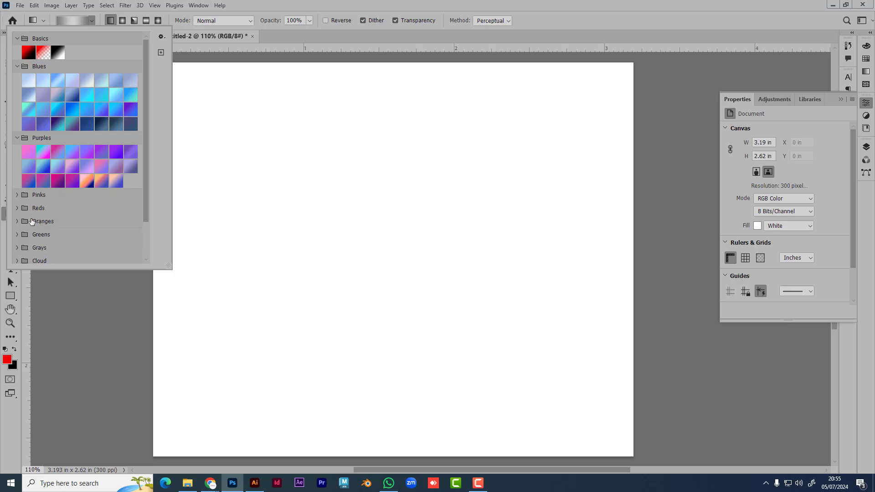
{"action": "left_click", "coordinate": [17, 194]}
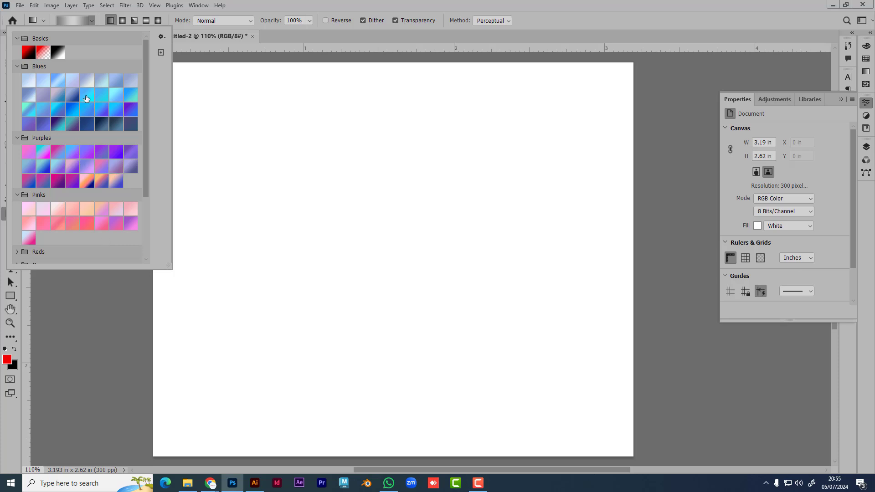
{"action": "left_click", "coordinate": [87, 96]}
{"action": "left_click", "coordinate": [427, 5]}
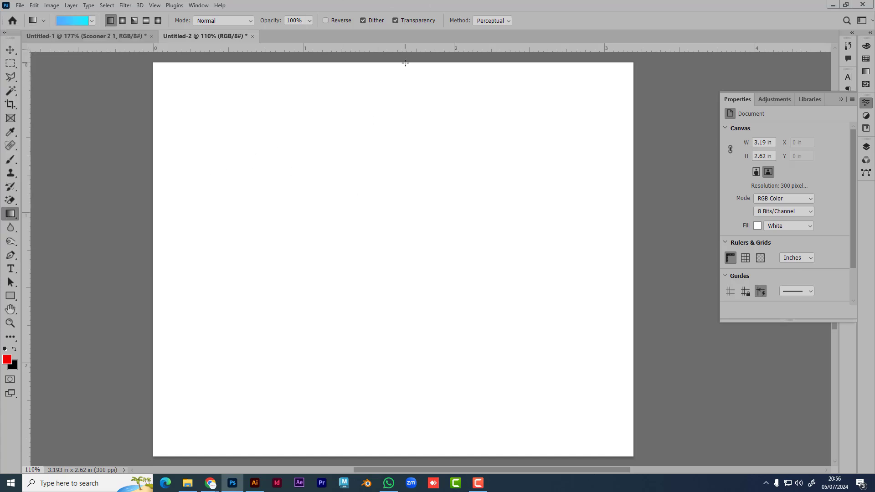
{"action": "left_click_drag", "start_coordinate": [405, 63], "coordinate": [401, 457]}
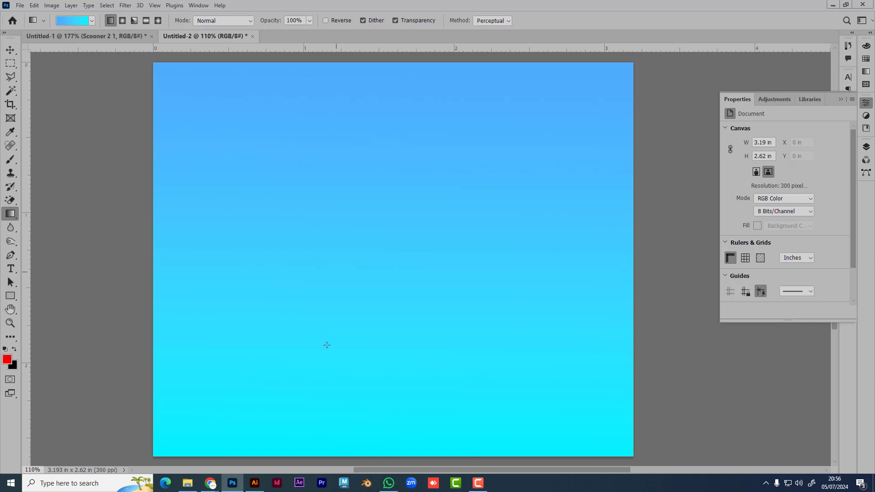
{"action": "left_click", "coordinate": [255, 483]}
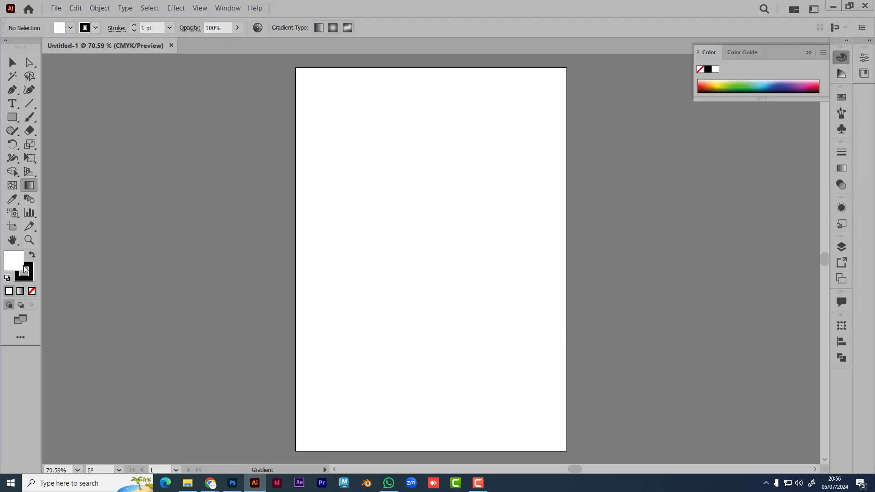
Step: Set a linear gradient fill and draw a white-to-black gradient rectangle in the artboard's upper middle
{"action": "left_click", "coordinate": [333, 31]}
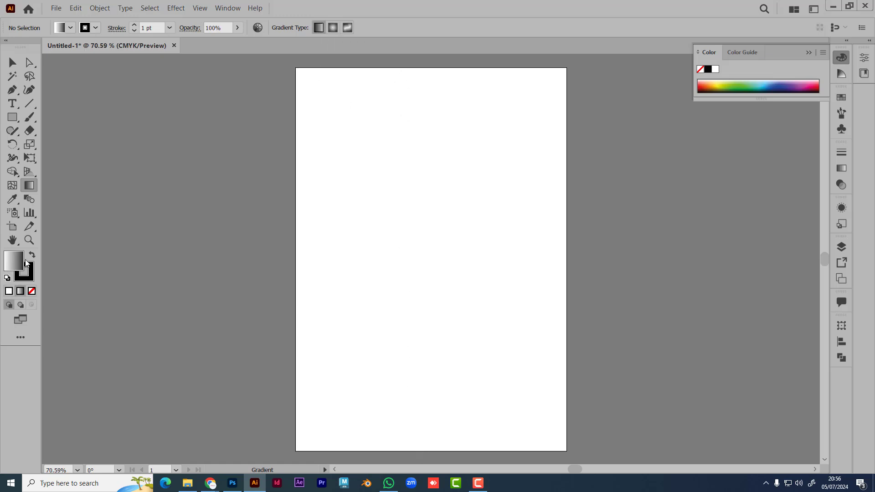
{"action": "scroll", "coordinate": [409, 271], "scroll_direction": "down", "scroll_amount": 2}
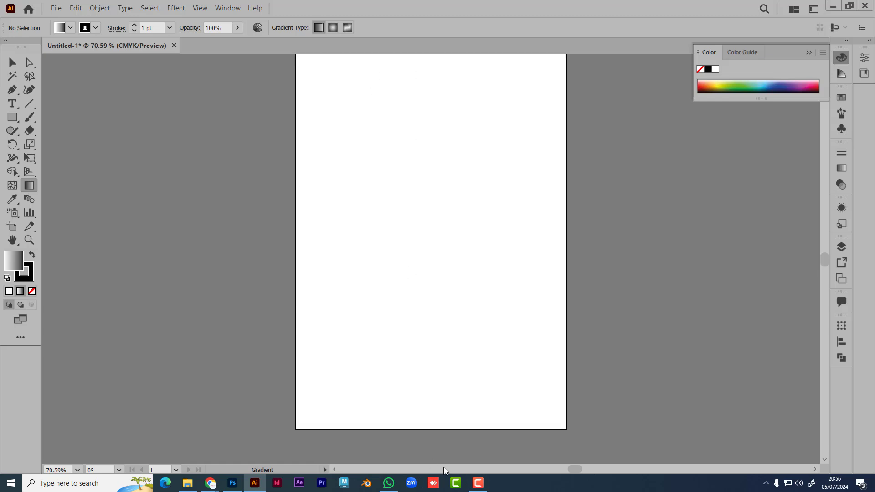
{"action": "scroll", "coordinate": [341, 305], "scroll_direction": "up", "scroll_amount": 3}
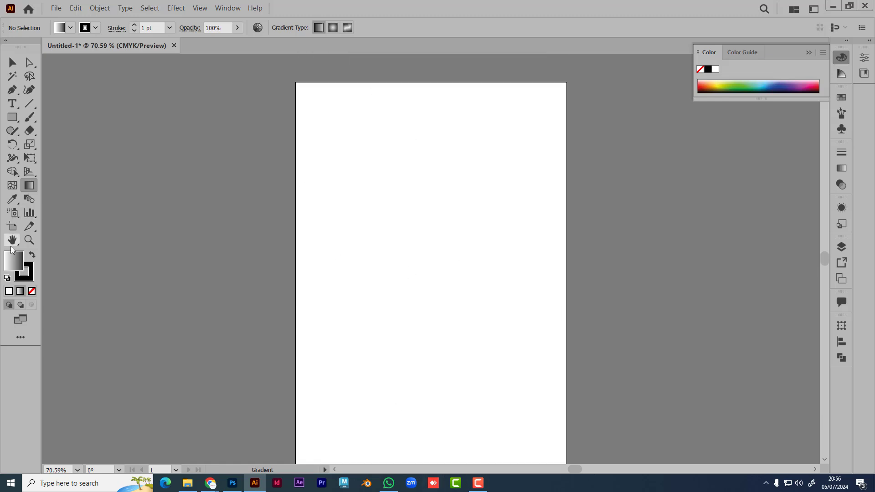
{"action": "left_click", "coordinate": [13, 117]}
{"action": "left_click_drag", "start_coordinate": [365, 151], "coordinate": [460, 290]}
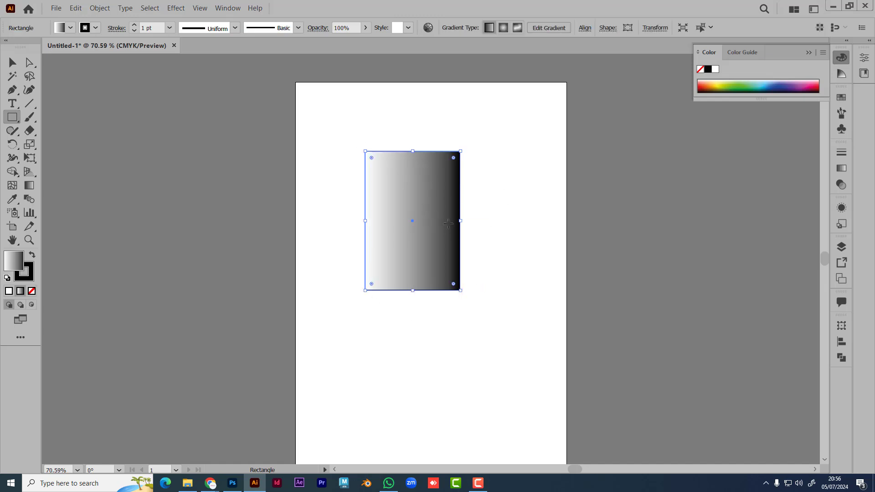
{"action": "left_click", "coordinate": [234, 485]}
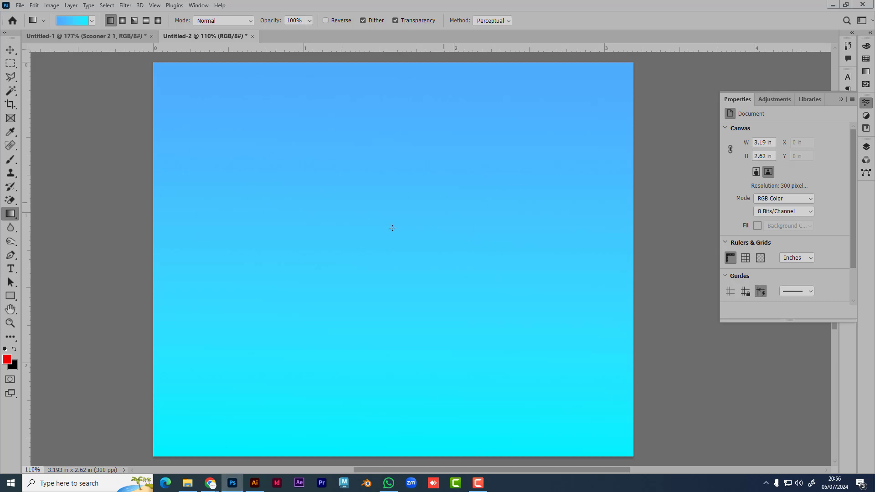
Step: Undo the gradient fill to restore a white canvas and show the Layers panel
{"action": "left_click", "coordinate": [10, 49]}
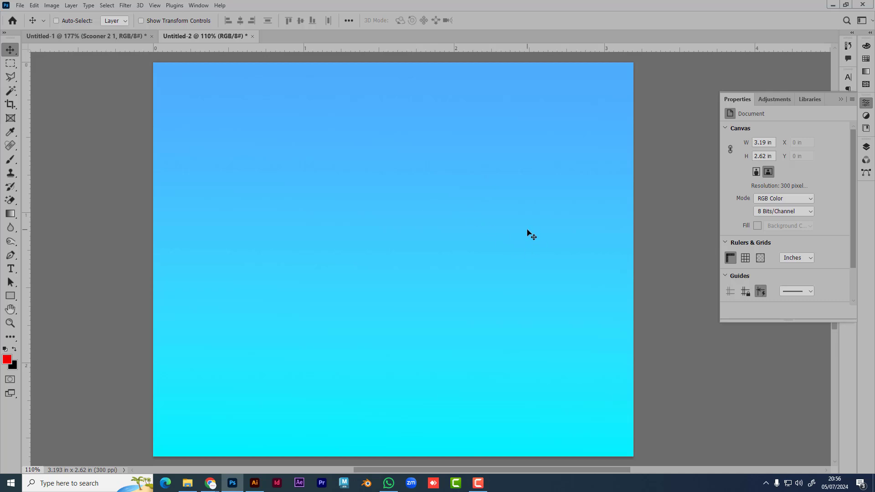
{"action": "key", "text": "ctrl+z"}
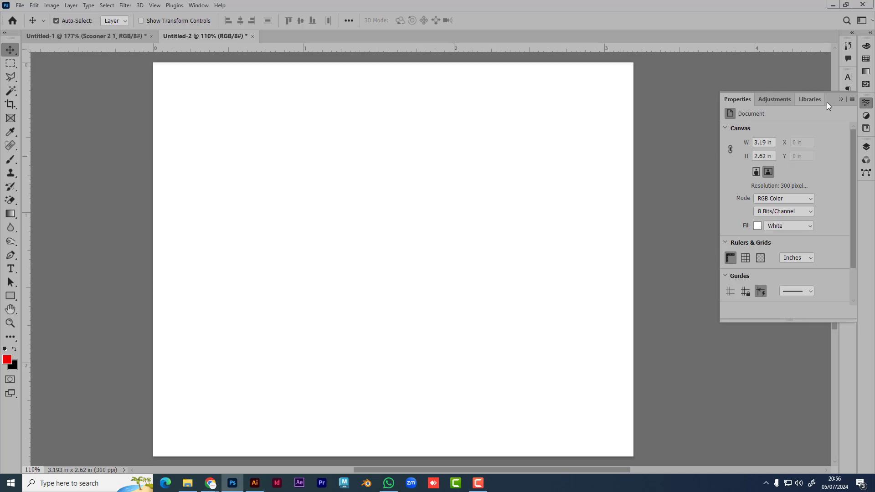
{"action": "left_click", "coordinate": [840, 100]}
{"action": "left_click", "coordinate": [865, 148]}
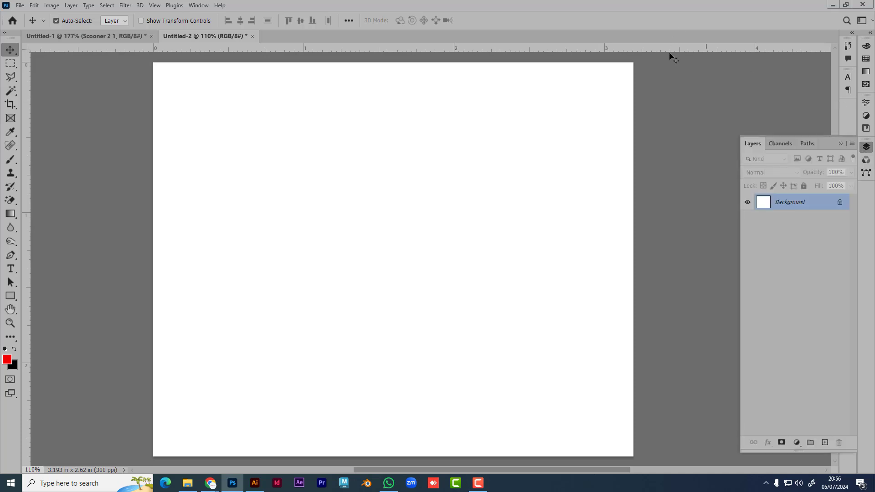
Step: Open the blue-to-cyan gradient in the Gradient Editor and select its left colour stop
{"action": "left_click", "coordinate": [10, 216]}
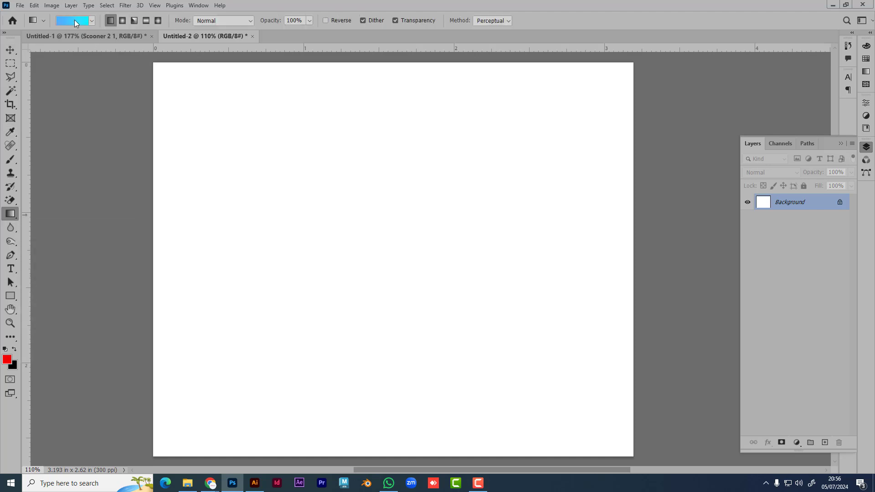
{"action": "left_click", "coordinate": [75, 20]}
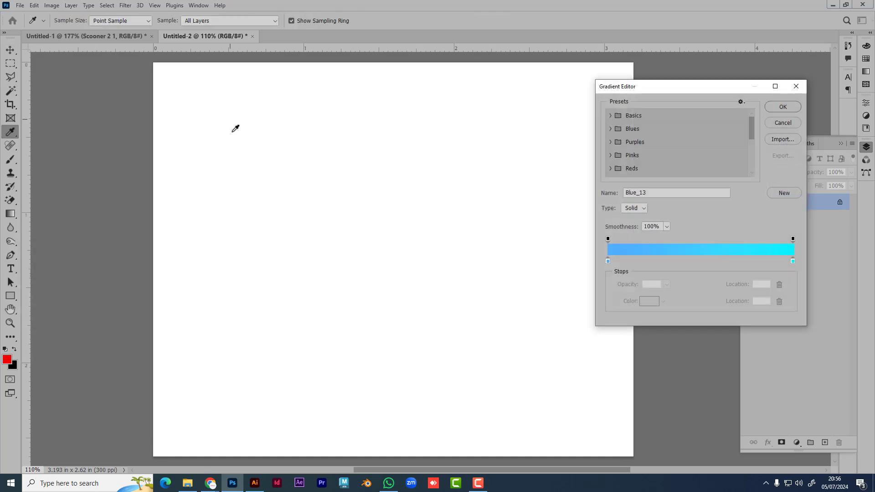
{"action": "left_click", "coordinate": [796, 86]}
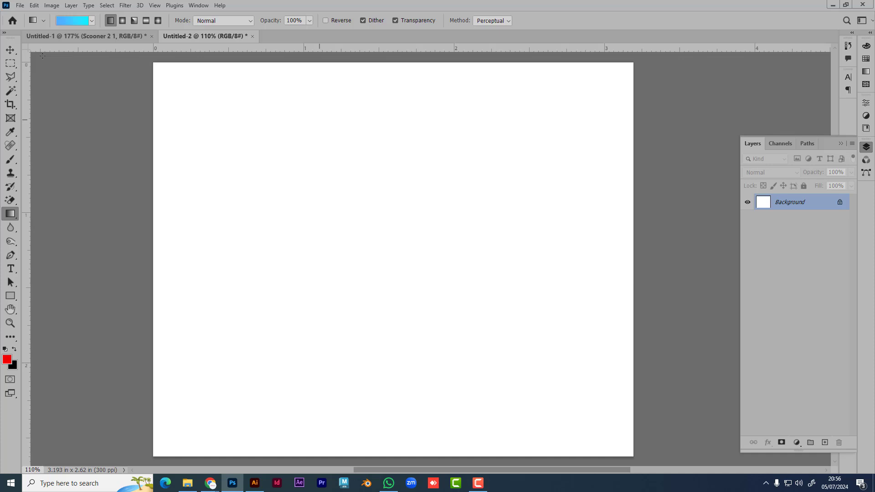
{"action": "left_click", "coordinate": [73, 23]}
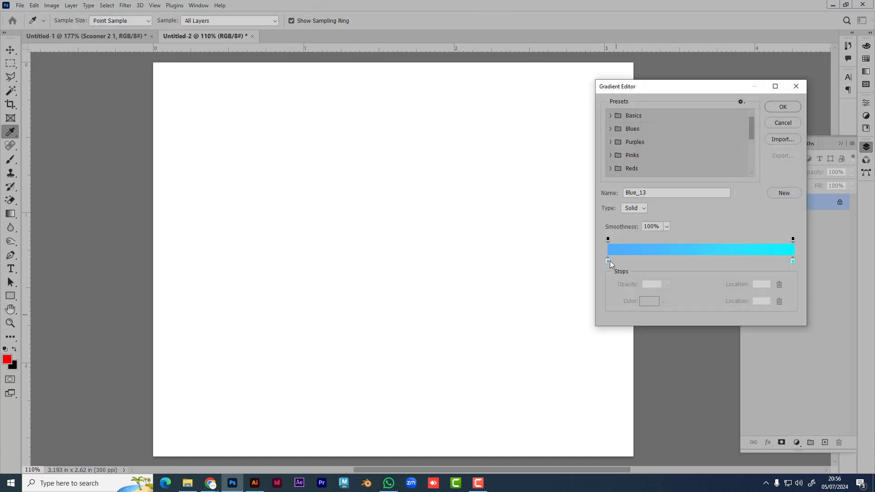
{"action": "left_click", "coordinate": [608, 261]}
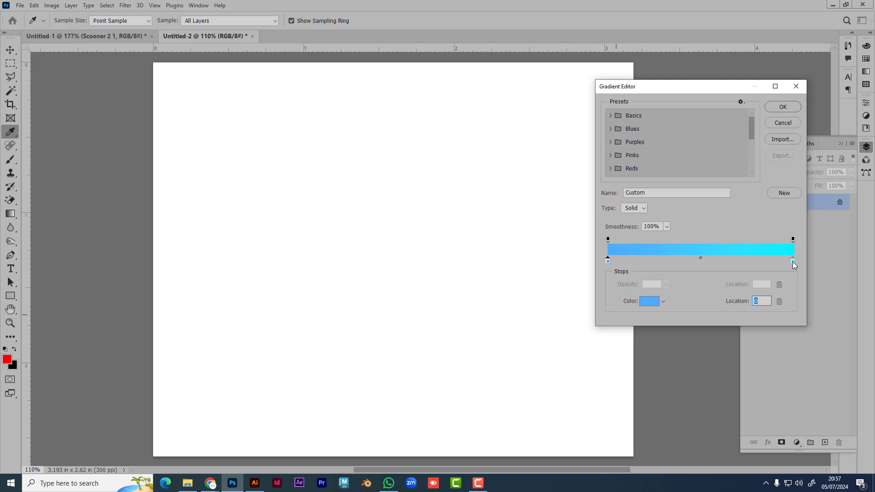
Step: Turn the right-hand cyan stop magenta and keep it at the gradient's end
{"action": "left_click_drag", "start_coordinate": [793, 262], "coordinate": [783, 262]}
{"action": "left_click", "coordinate": [648, 301]}
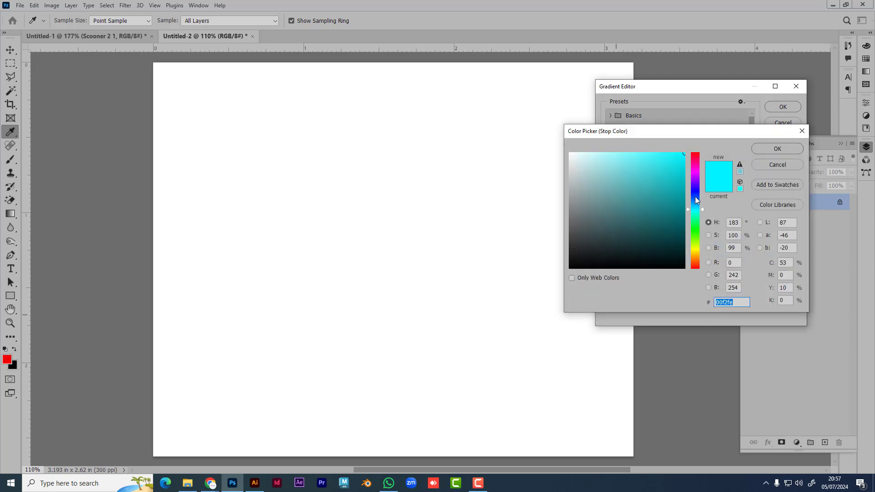
{"action": "left_click_drag", "start_coordinate": [695, 196], "coordinate": [696, 166]}
{"action": "left_click", "coordinate": [777, 148]}
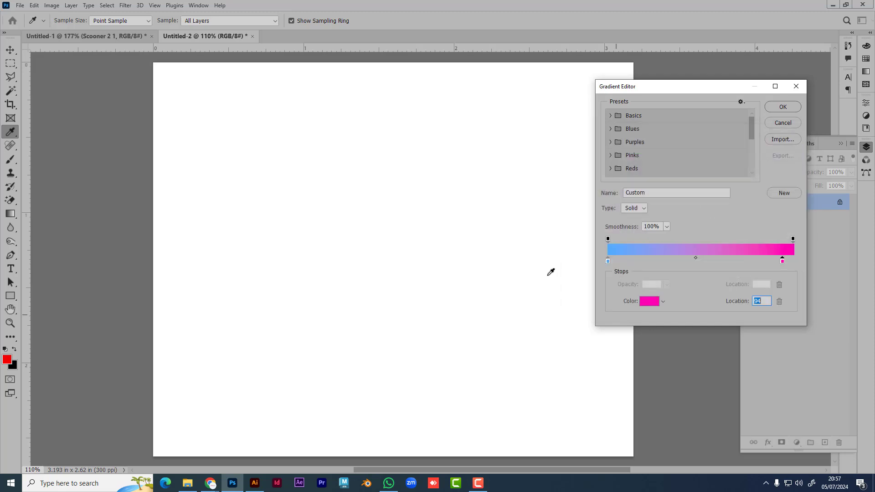
{"action": "left_click_drag", "start_coordinate": [783, 261], "coordinate": [807, 260]}
Step: Make the left gradient stop green (00ff24)
{"action": "left_click", "coordinate": [608, 262]}
{"action": "left_click", "coordinate": [648, 301]}
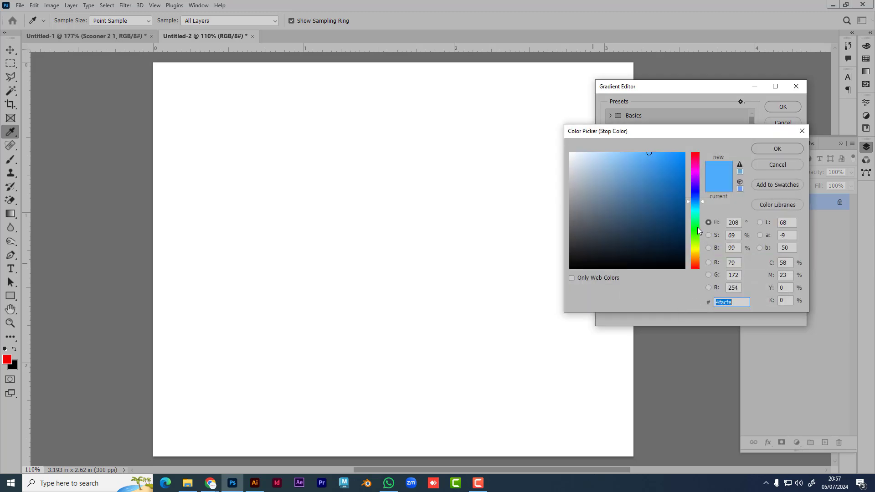
{"action": "type", "text": "00ff24"}
{"action": "left_click", "coordinate": [777, 149]}
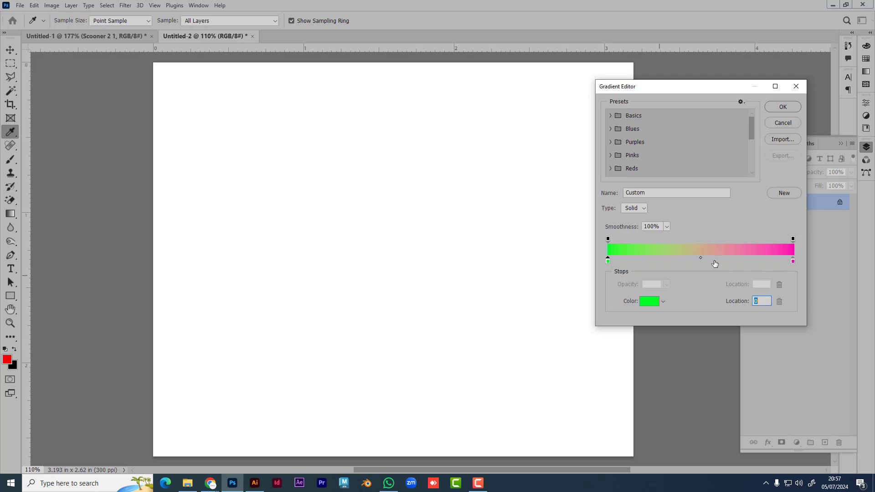
Step: Add a blue stop at location 57 and an orange (ff4800) stop near 24%
{"action": "left_click", "coordinate": [713, 261]}
{"action": "left_click", "coordinate": [648, 301]}
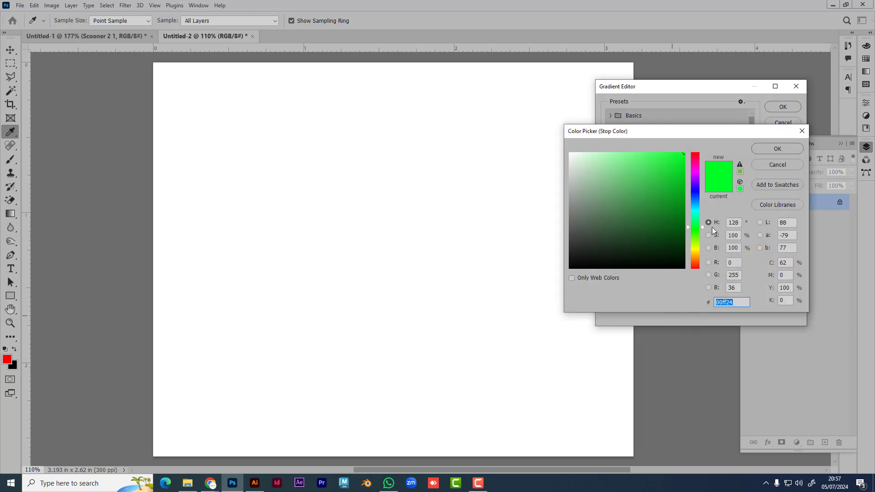
{"action": "left_click", "coordinate": [695, 203]}
{"action": "left_click", "coordinate": [778, 149]}
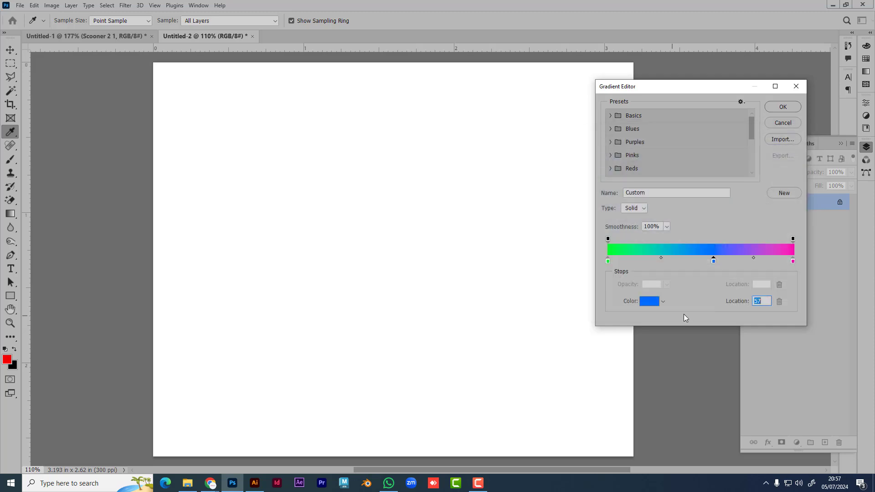
{"action": "type", "text": "25"}
{"action": "left_click", "coordinate": [648, 301]}
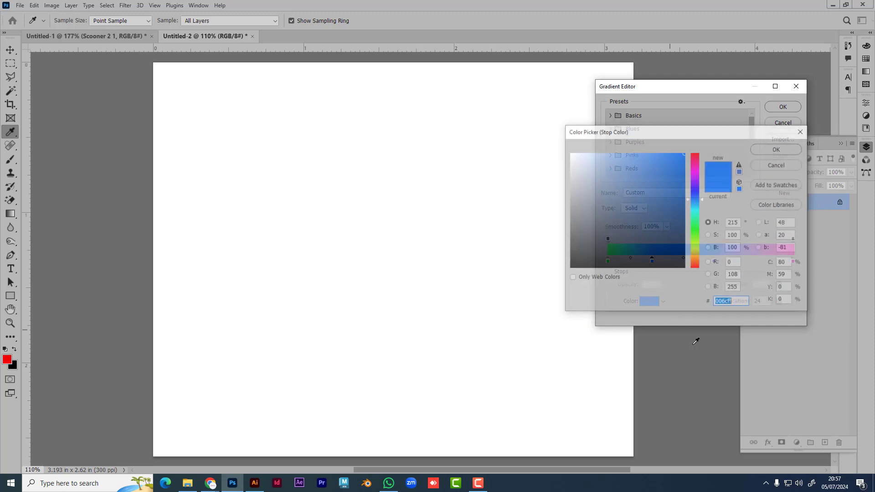
{"action": "left_click", "coordinate": [696, 264]}
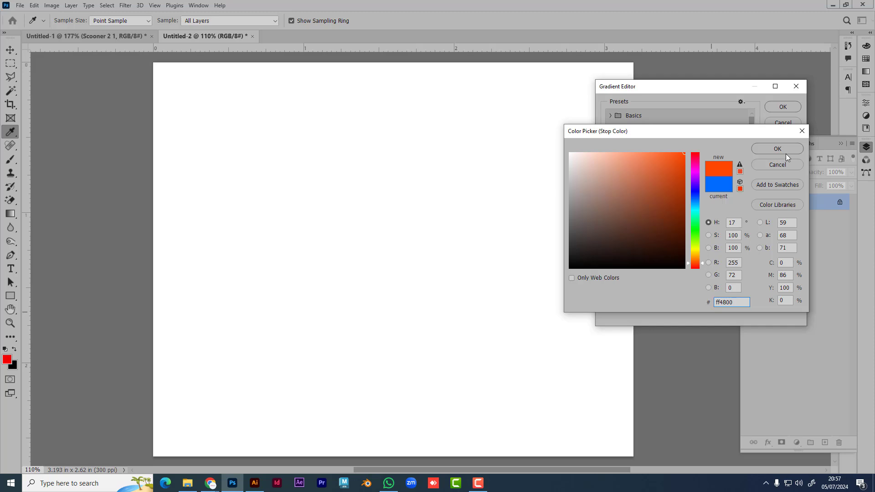
{"action": "key", "text": "Return"}
Step: Add a yellow stop near the right end, around 85%
{"action": "left_click", "coordinate": [766, 261]}
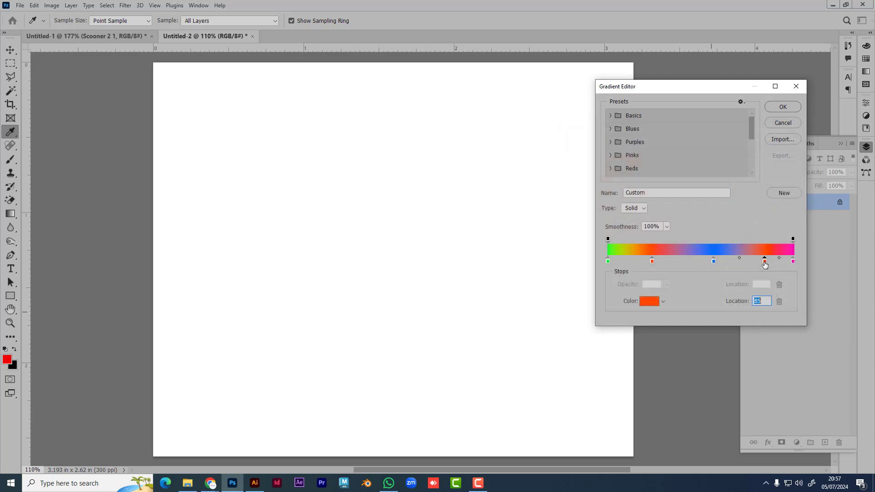
{"action": "left_click", "coordinate": [649, 301]}
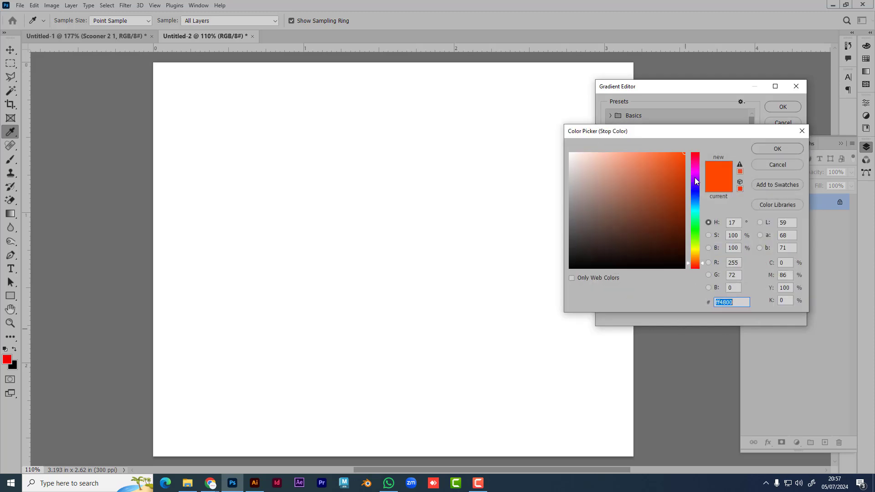
{"action": "left_click_drag", "start_coordinate": [695, 181], "coordinate": [694, 251]}
{"action": "left_click", "coordinate": [776, 148]}
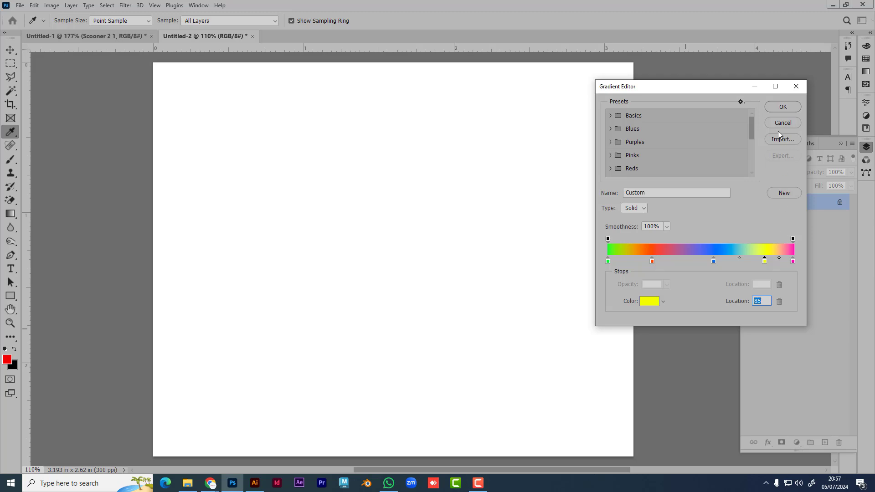
Step: Accept the rainbow gradient, then start a Solid Color fill layer and cancel it
{"action": "left_click", "coordinate": [783, 107]}
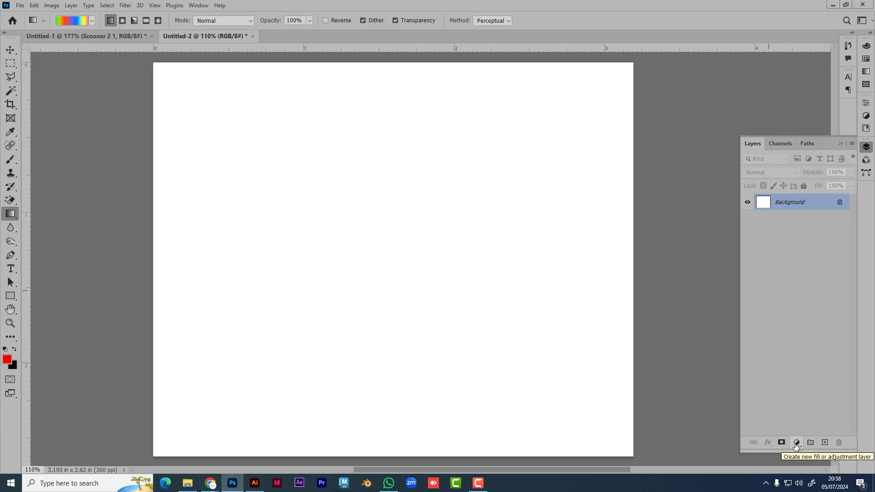
{"action": "left_click", "coordinate": [796, 445]}
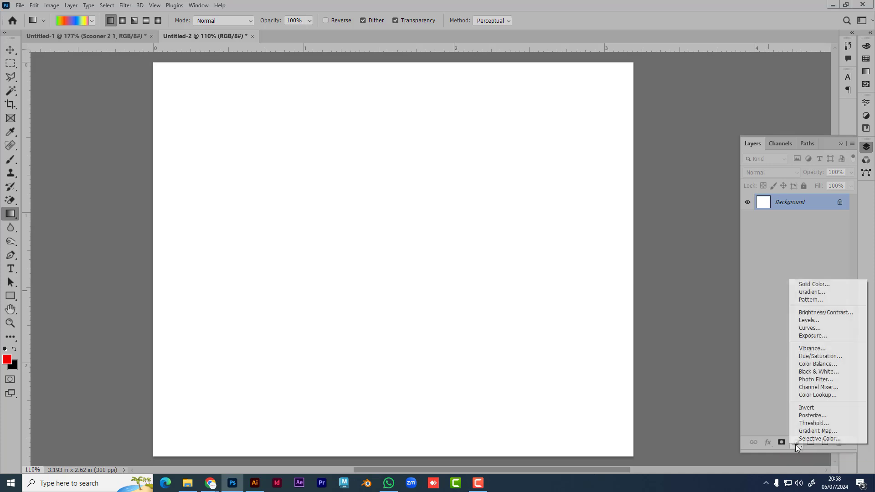
{"action": "left_click", "coordinate": [818, 286]}
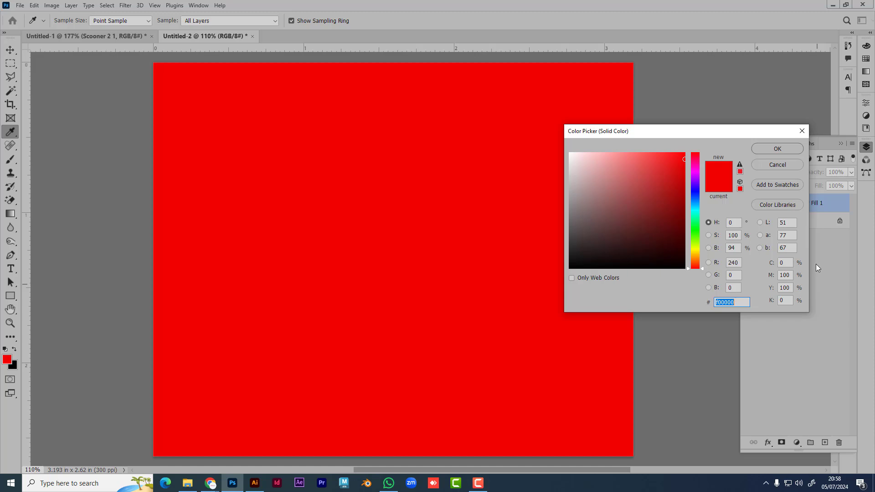
{"action": "left_click", "coordinate": [772, 165]}
Step: Draw a rectangular selection mid-canvas, then dismiss the fill menu and clear the selection
{"action": "left_click", "coordinate": [10, 63]}
{"action": "left_click_drag", "start_coordinate": [275, 183], "coordinate": [501, 360]}
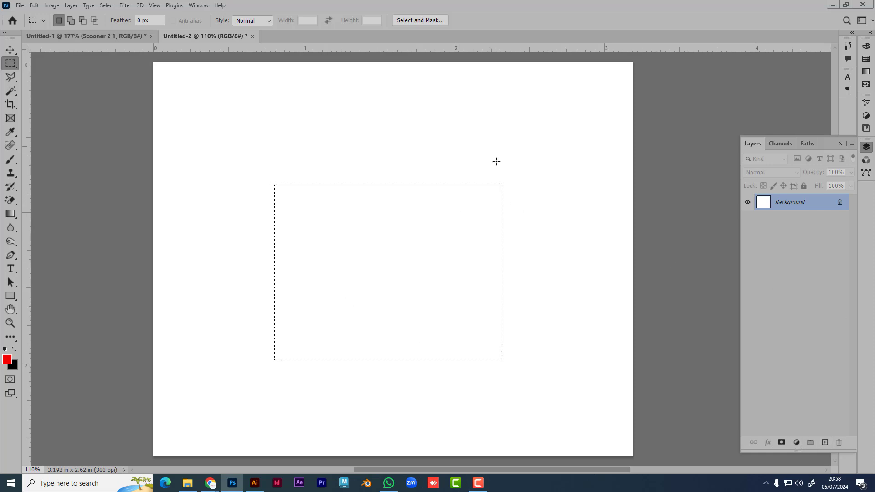
{"action": "left_click", "coordinate": [797, 443]}
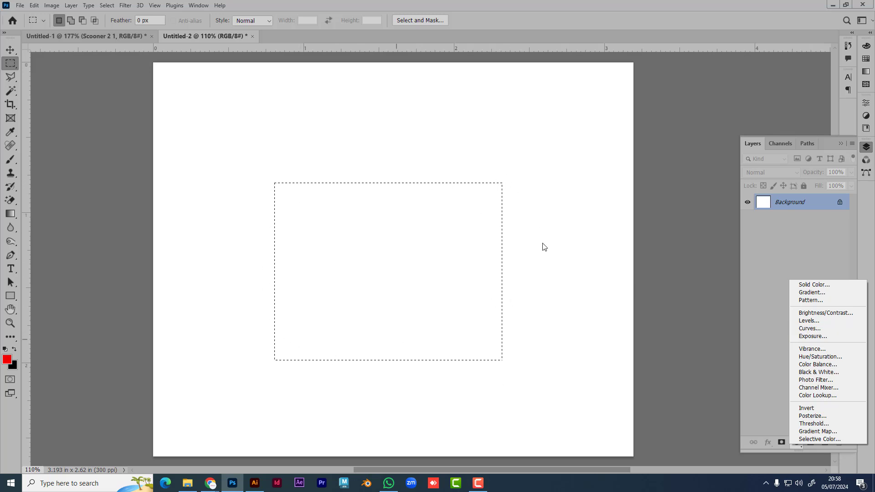
{"action": "left_click", "coordinate": [477, 150]}
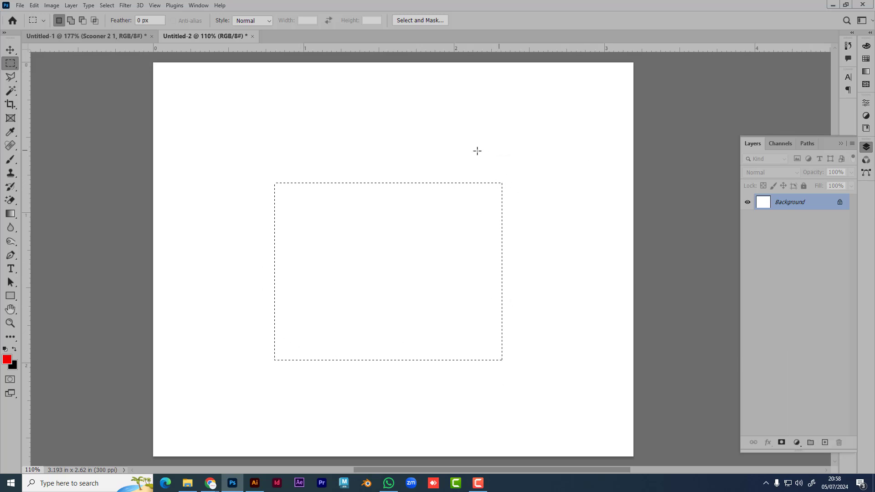
{"action": "left_click", "coordinate": [797, 442]}
{"action": "left_click", "coordinate": [806, 283]}
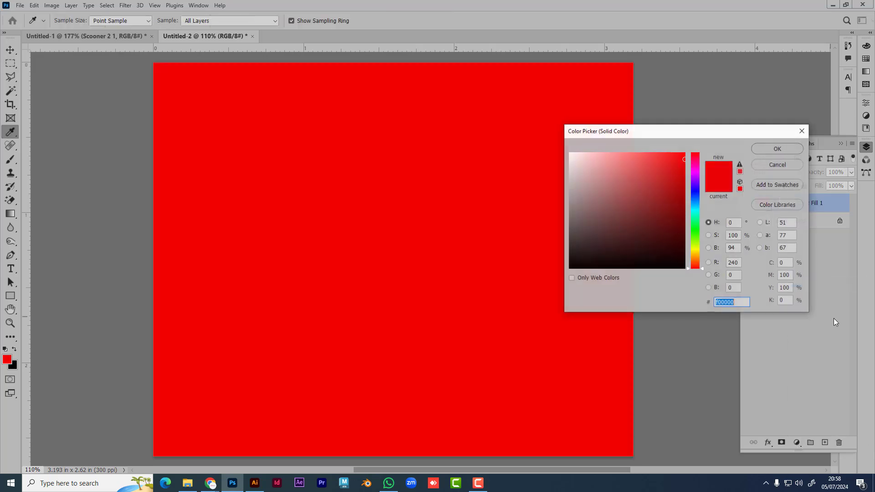
{"action": "left_click_drag", "start_coordinate": [695, 209], "coordinate": [692, 226]}
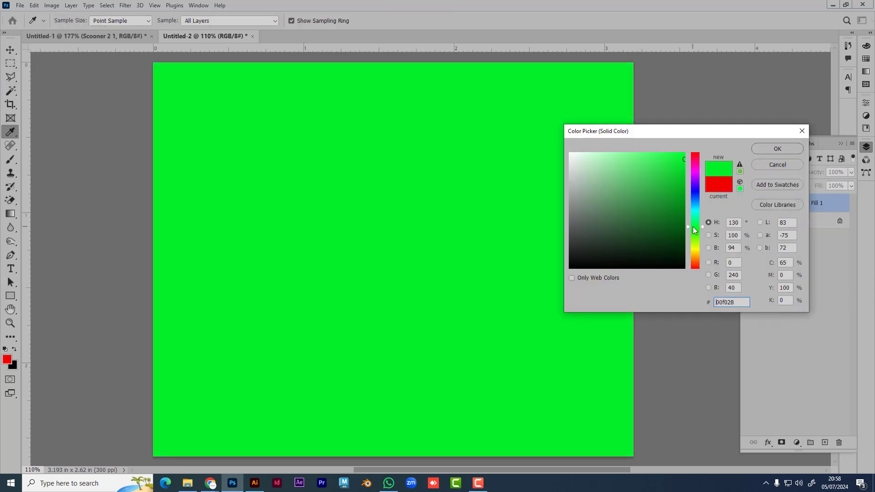
{"action": "left_click", "coordinate": [683, 153]}
{"action": "left_click", "coordinate": [773, 151]}
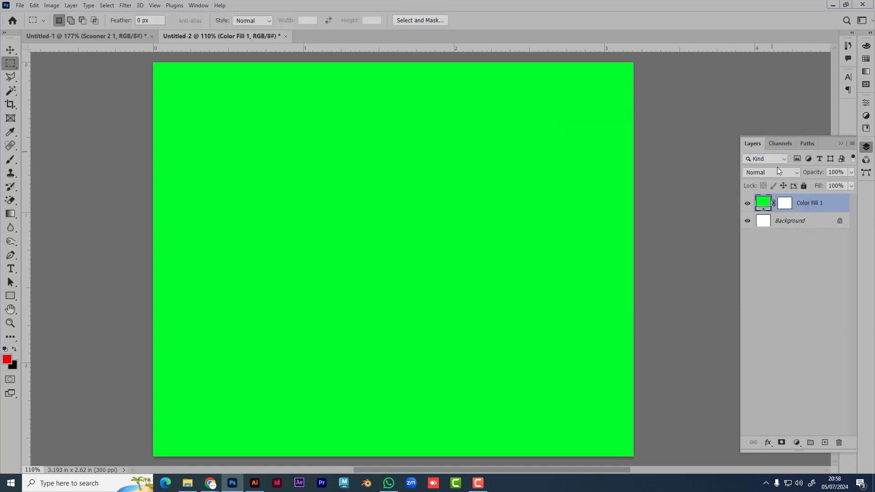
{"action": "double_click", "coordinate": [764, 205]}
{"action": "left_click", "coordinate": [616, 214]}
{"action": "mouse_move", "coordinate": [588, 256]}
{"action": "left_mouse_down"}
{"action": "mouse_move", "coordinate": [679, 209]}
{"action": "mouse_move", "coordinate": [695, 231]}
{"action": "left_mouse_up"}
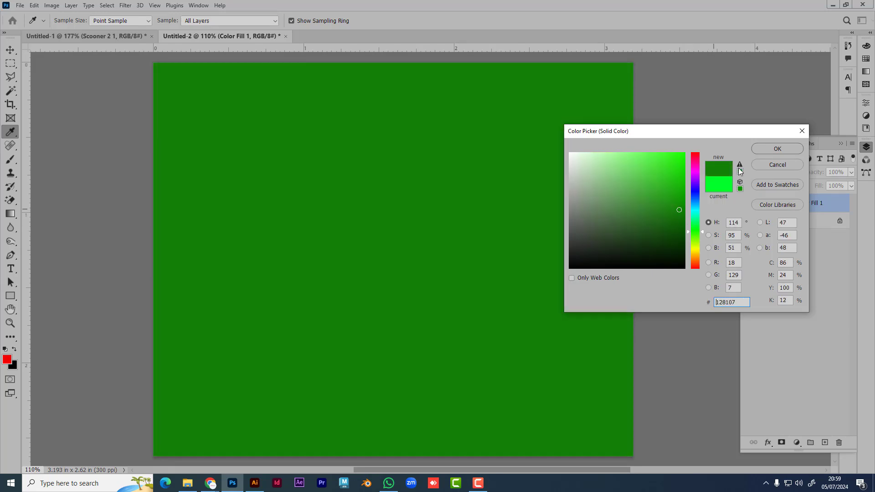
{"action": "left_click", "coordinate": [774, 148]}
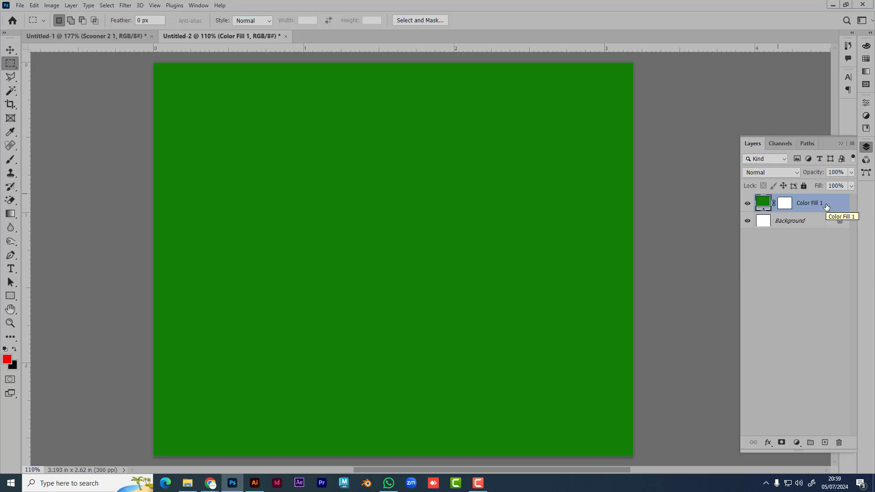
{"action": "left_click", "coordinate": [785, 204]}
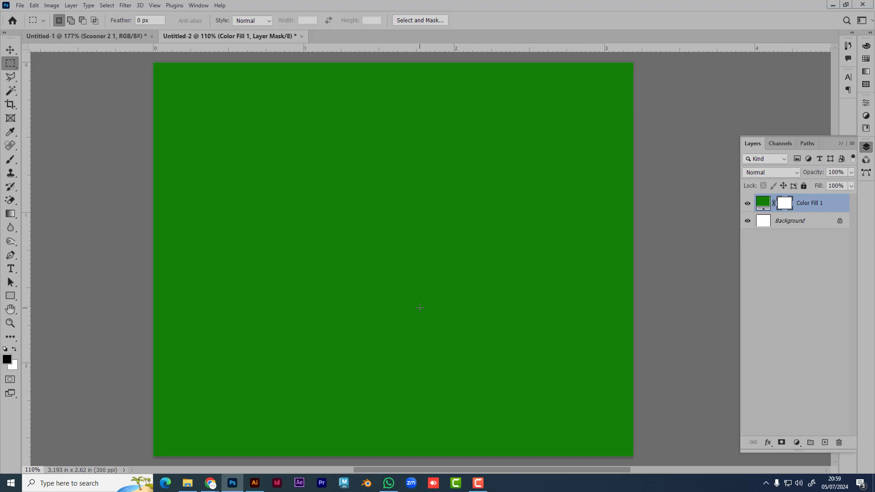
{"action": "key", "text": "b"}
{"action": "mouse_move", "coordinate": [524, 168]}
{"action": "left_mouse_down"}
{"action": "mouse_move", "coordinate": [498, 214]}
{"action": "mouse_move", "coordinate": [319, 254]}
{"action": "mouse_move", "coordinate": [431, 300]}
{"action": "mouse_move", "coordinate": [439, 283]}
{"action": "mouse_move", "coordinate": [352, 312]}
{"action": "left_mouse_up"}
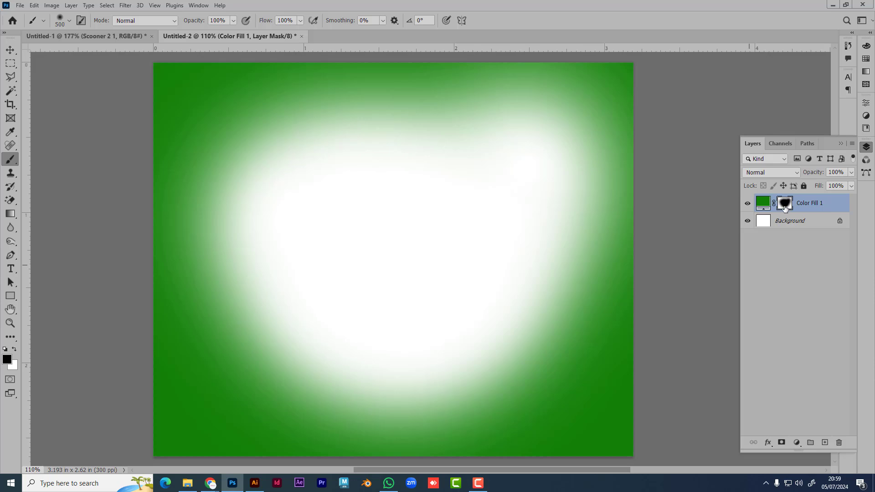
{"action": "key", "text": "ctrl+BackSpace"}
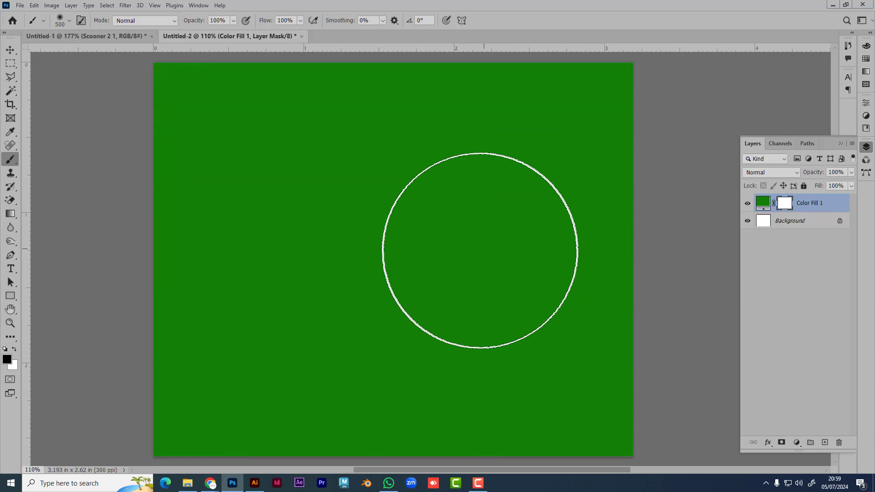
{"action": "key", "text": "ctrl+alt+z"}
{"action": "key", "text": "ctrl+alt+z"}
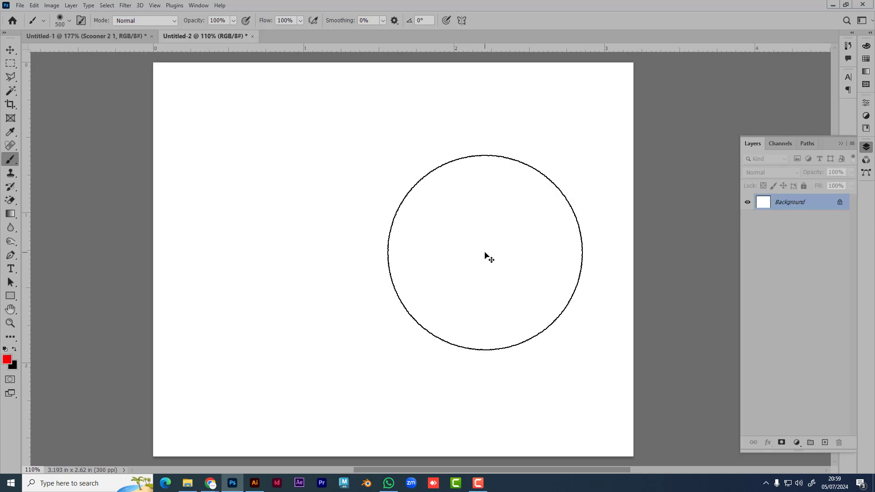
Step: Start a Gradient Fill layer and choose the Purple_14 preset from the Purples group
{"action": "left_click", "coordinate": [797, 442]}
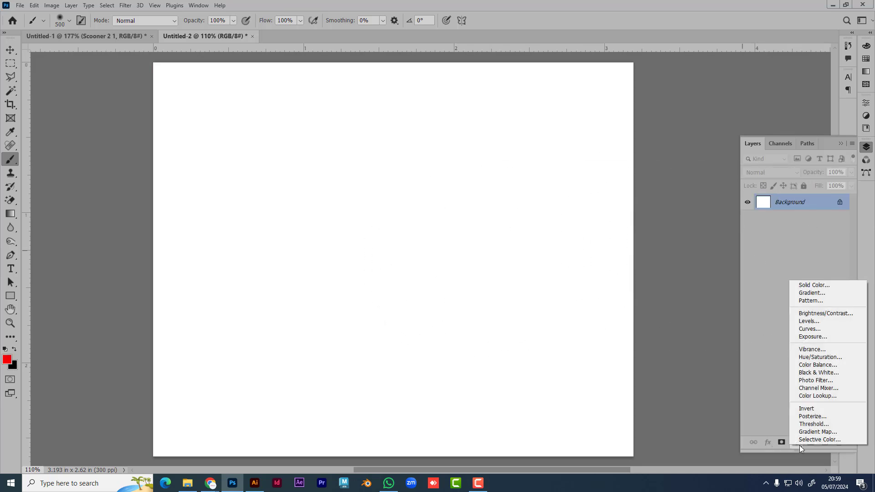
{"action": "left_click", "coordinate": [814, 293]}
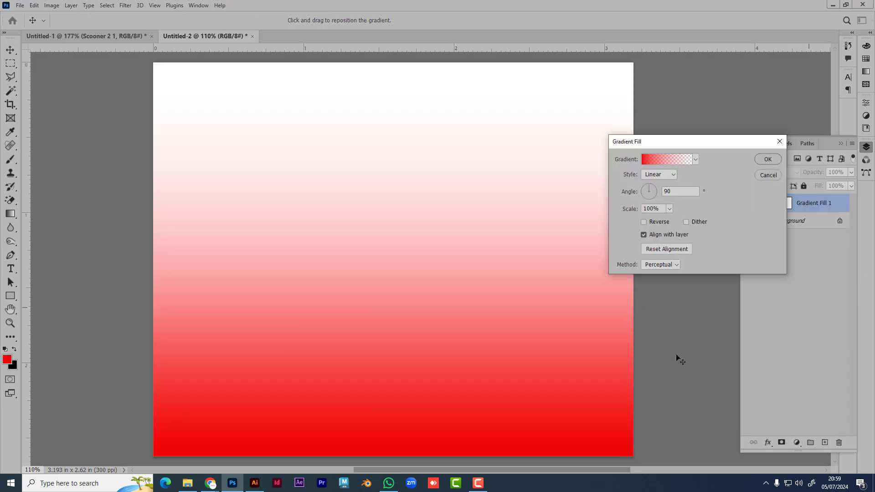
{"action": "left_click", "coordinate": [663, 160]}
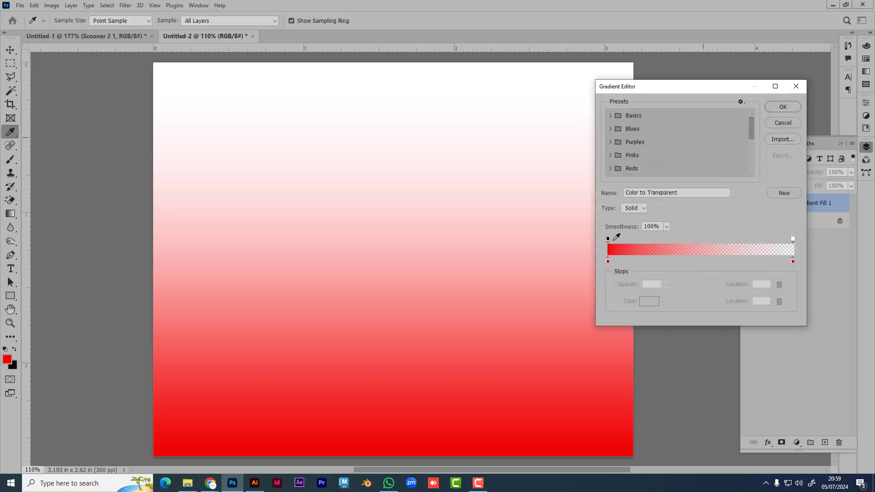
{"action": "left_click", "coordinate": [610, 129]}
{"action": "scroll", "coordinate": [612, 164], "scroll_direction": "down", "scroll_amount": 2}
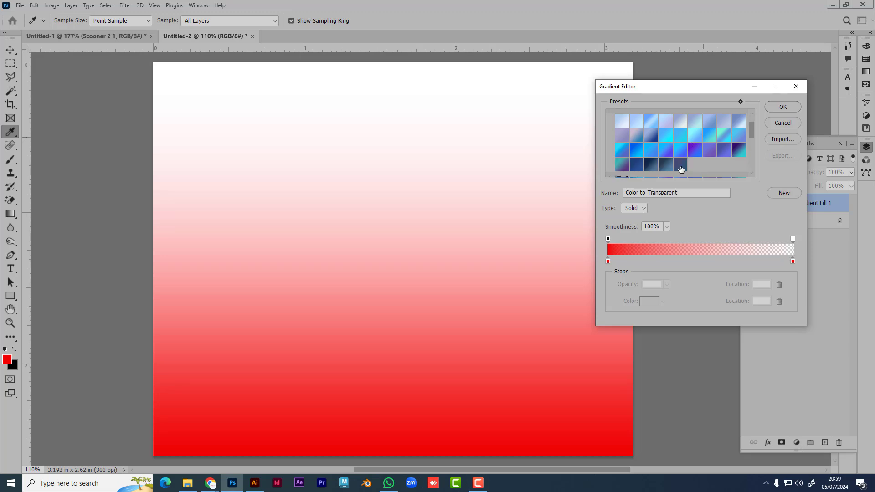
{"action": "left_click", "coordinate": [610, 165]}
{"action": "scroll", "coordinate": [667, 176], "scroll_direction": "down", "scroll_amount": 2}
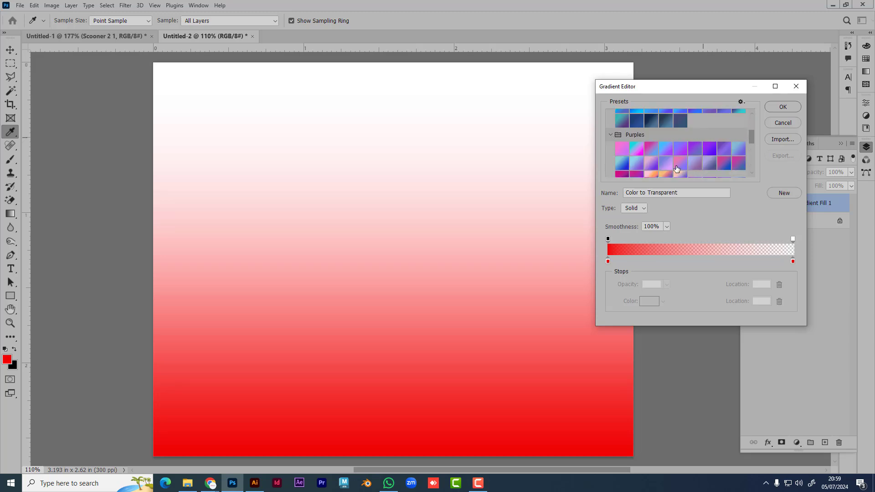
{"action": "left_click", "coordinate": [679, 165]}
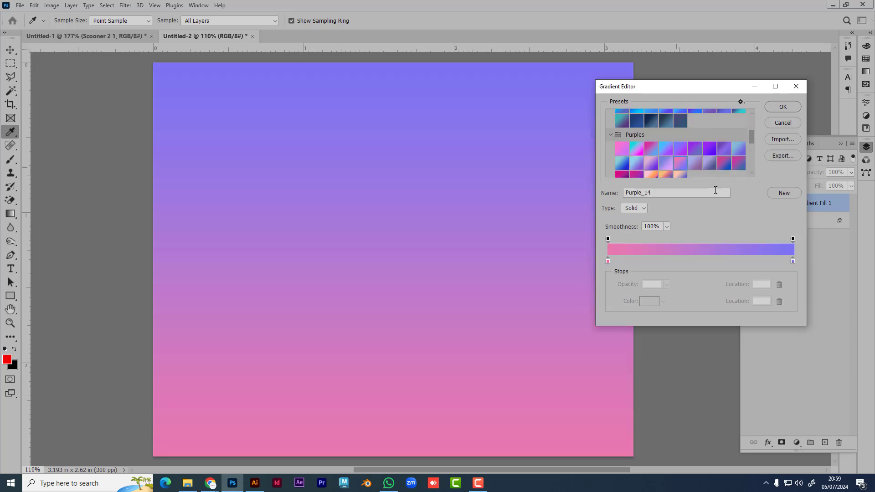
{"action": "left_click", "coordinate": [780, 108]}
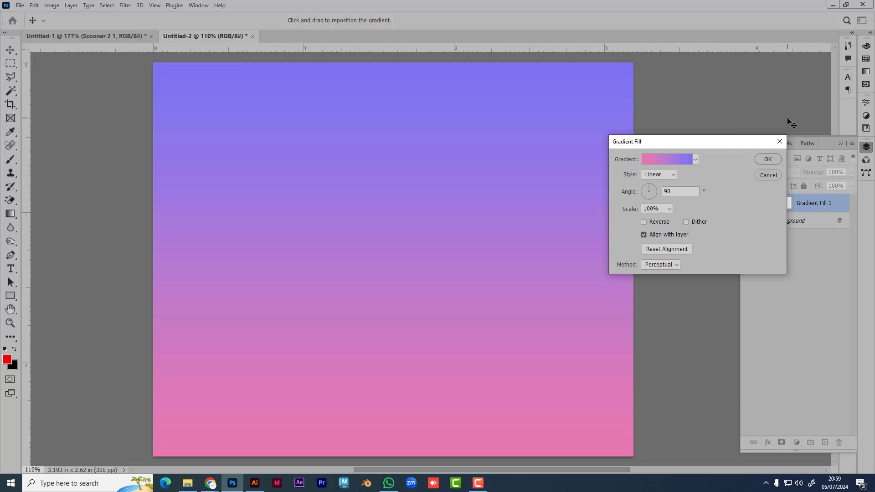
Step: Check the Style list, keep Linear, and cancel the Gradient Fill dialog
{"action": "left_click", "coordinate": [672, 176]}
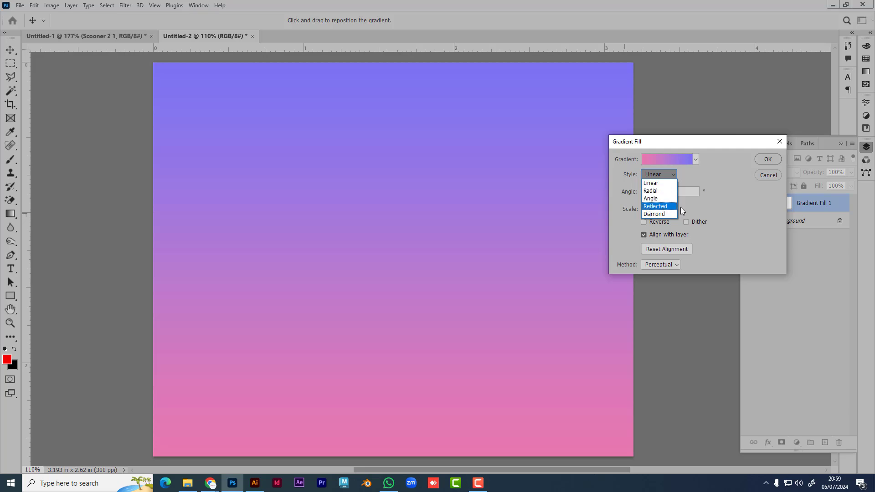
{"action": "left_click", "coordinate": [783, 156]}
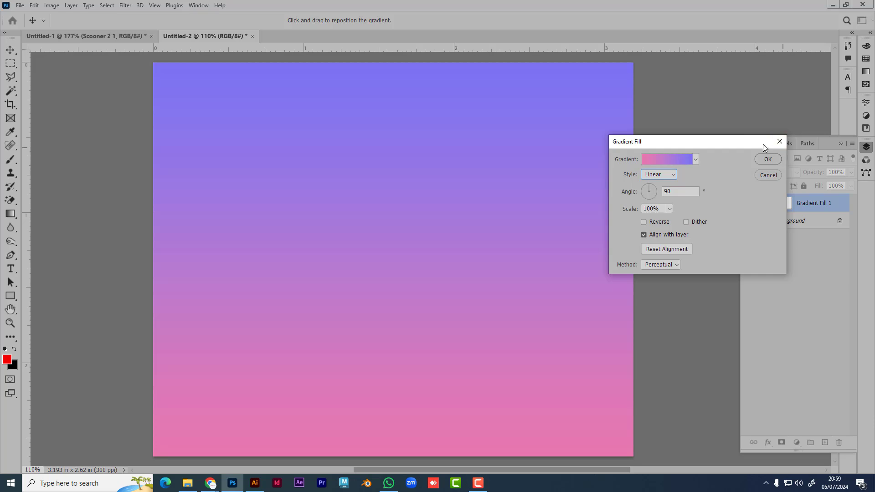
{"action": "left_click", "coordinate": [779, 141]}
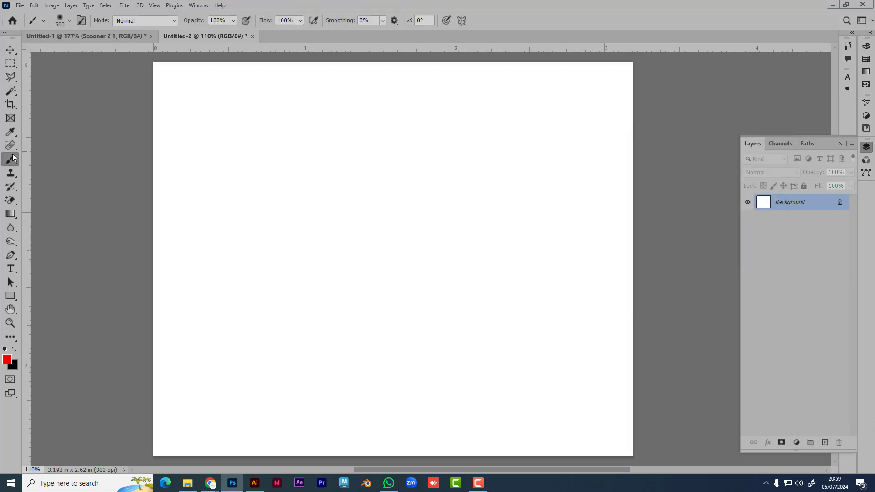
{"action": "left_click", "coordinate": [10, 63]}
{"action": "left_click_drag", "start_coordinate": [306, 168], "coordinate": [510, 354]}
{"action": "left_click", "coordinate": [511, 355]}
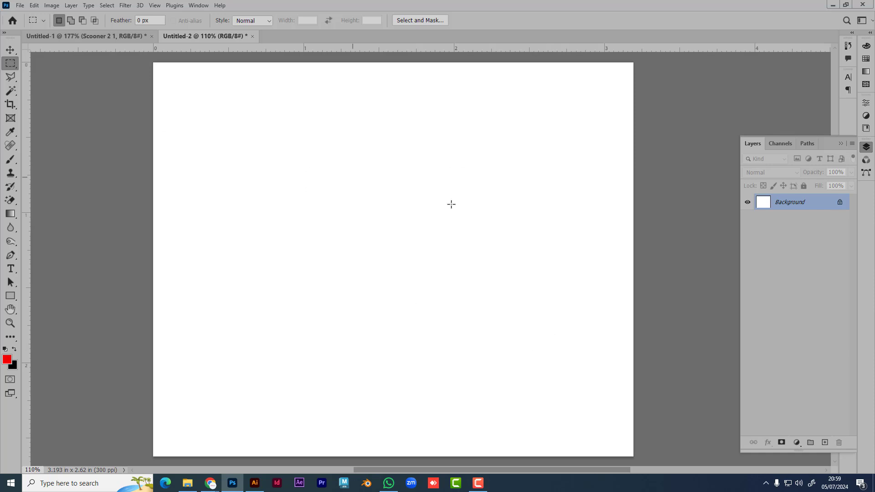
{"action": "left_click", "coordinate": [10, 214]}
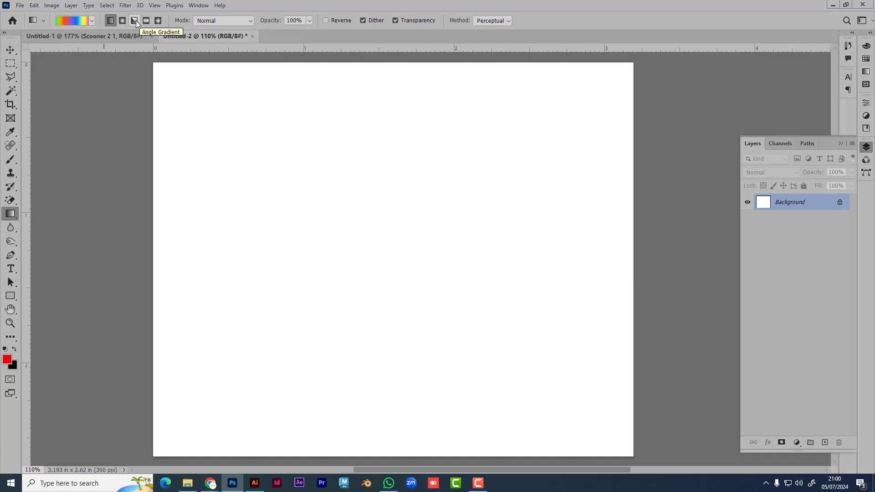
{"action": "left_click", "coordinate": [134, 21]}
{"action": "left_click_drag", "start_coordinate": [374, 268], "coordinate": [631, 64]}
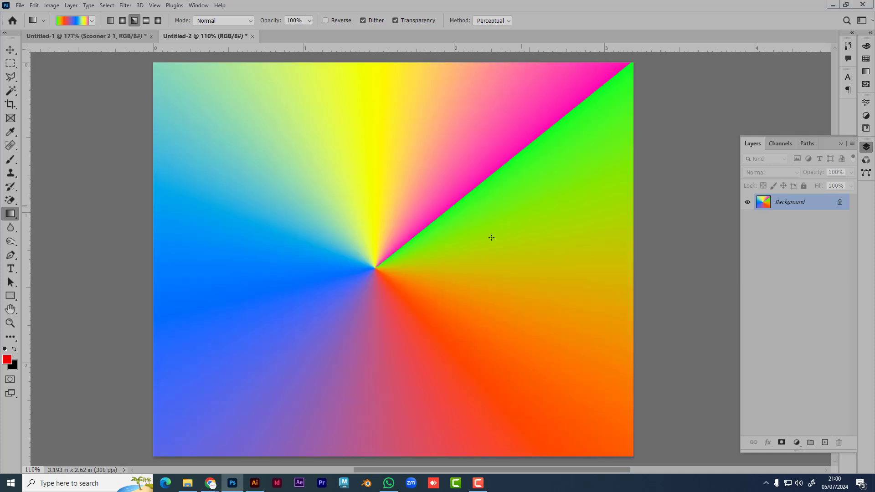
{"action": "left_click", "coordinate": [76, 21]}
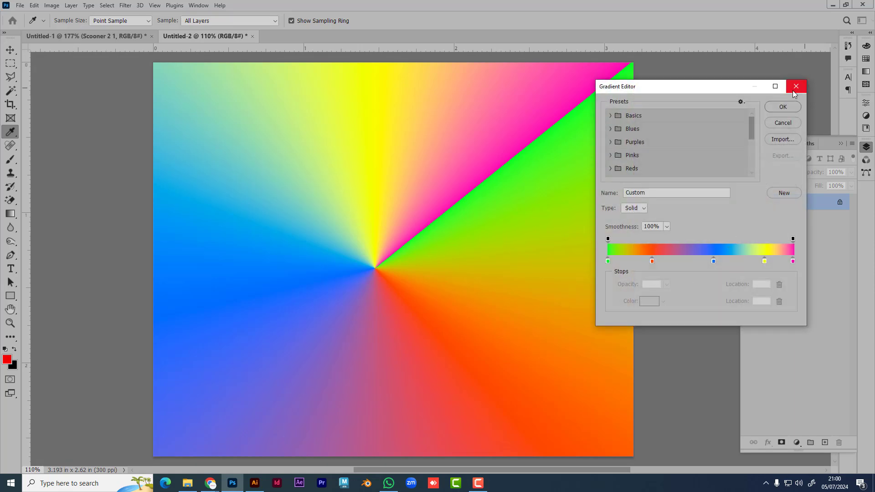
{"action": "left_click", "coordinate": [795, 85]}
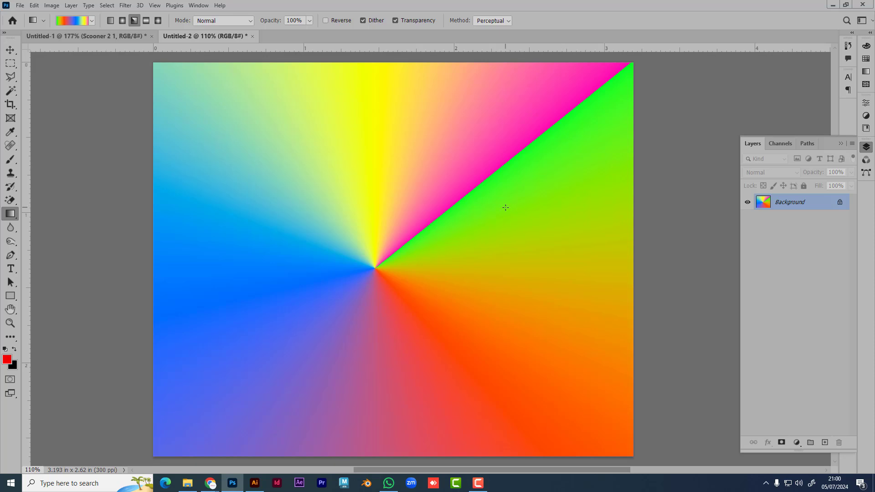
{"action": "left_click_drag", "start_coordinate": [505, 207], "coordinate": [679, 207]}
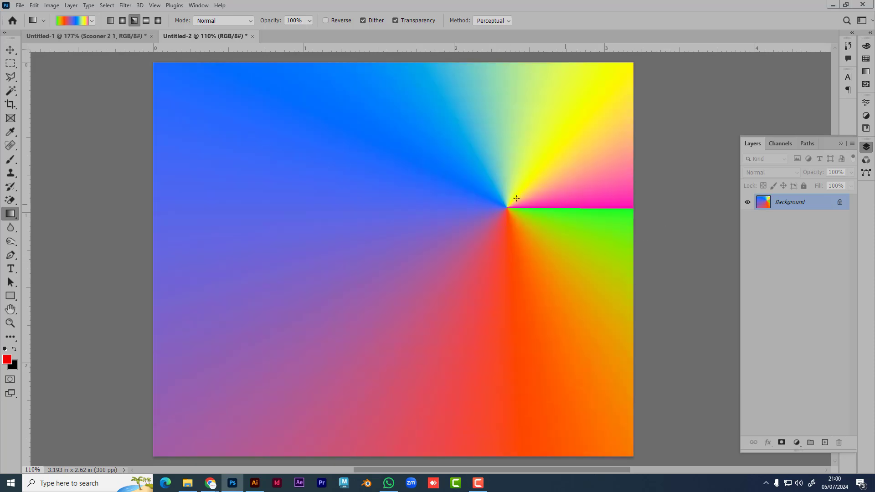
{"action": "left_click_drag", "start_coordinate": [503, 388], "coordinate": [611, 444]}
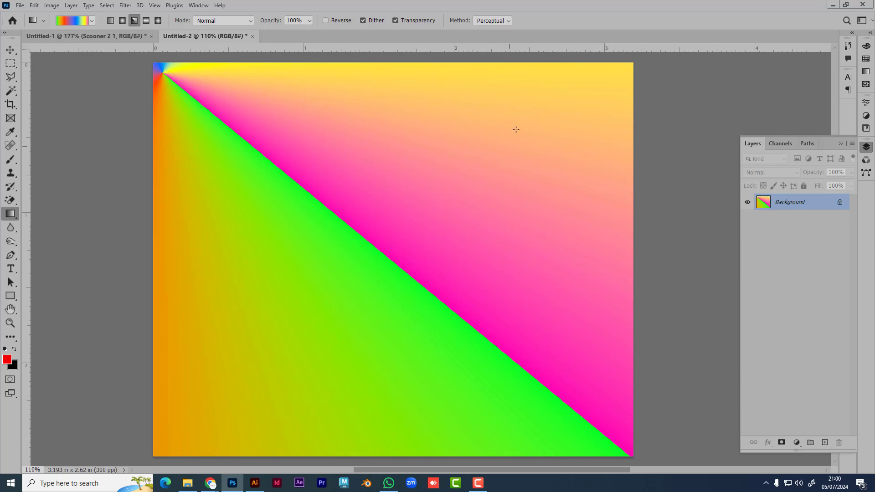
{"action": "left_click_drag", "start_coordinate": [506, 133], "coordinate": [399, 252]}
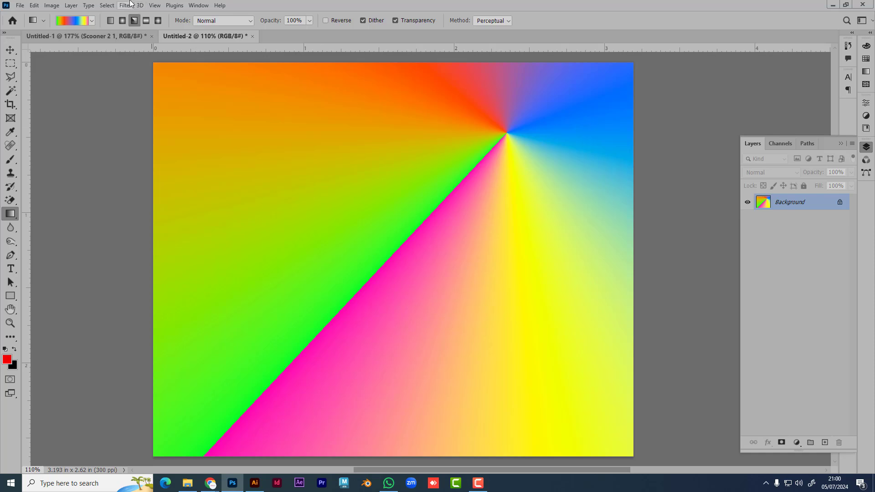
{"action": "left_click", "coordinate": [145, 21]}
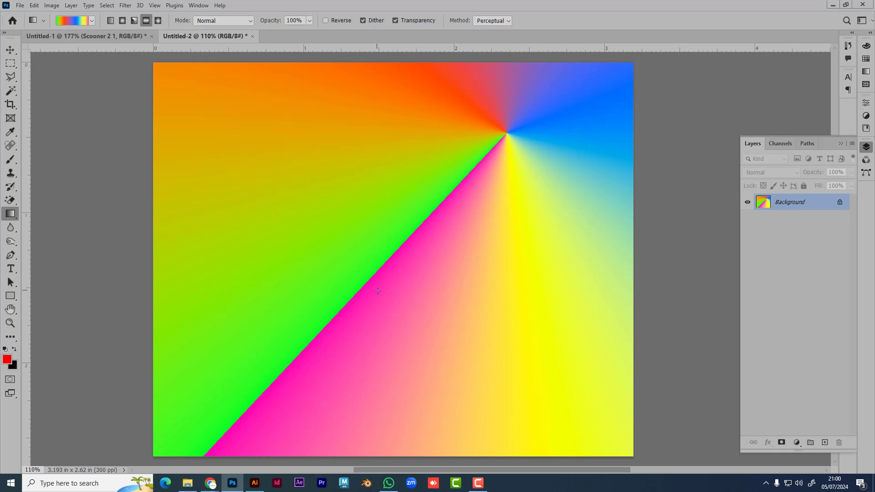
{"action": "left_click_drag", "start_coordinate": [386, 270], "coordinate": [387, 80]}
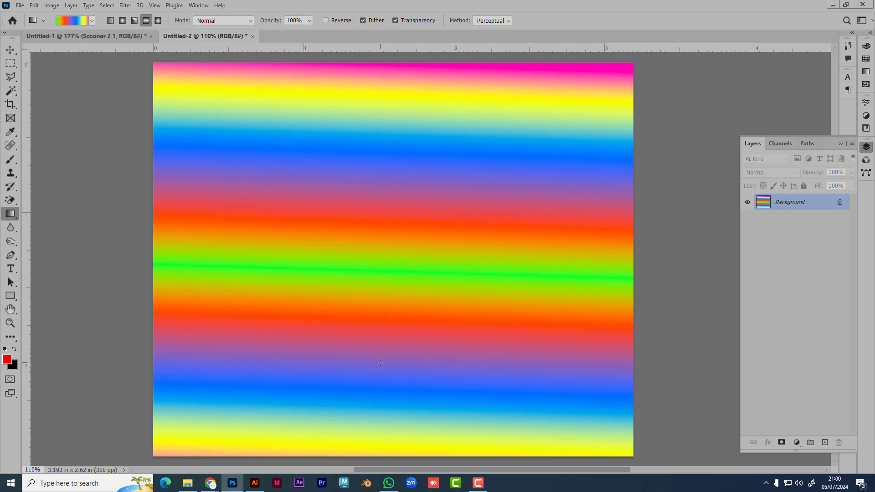
{"action": "left_click_drag", "start_coordinate": [380, 279], "coordinate": [379, 68]}
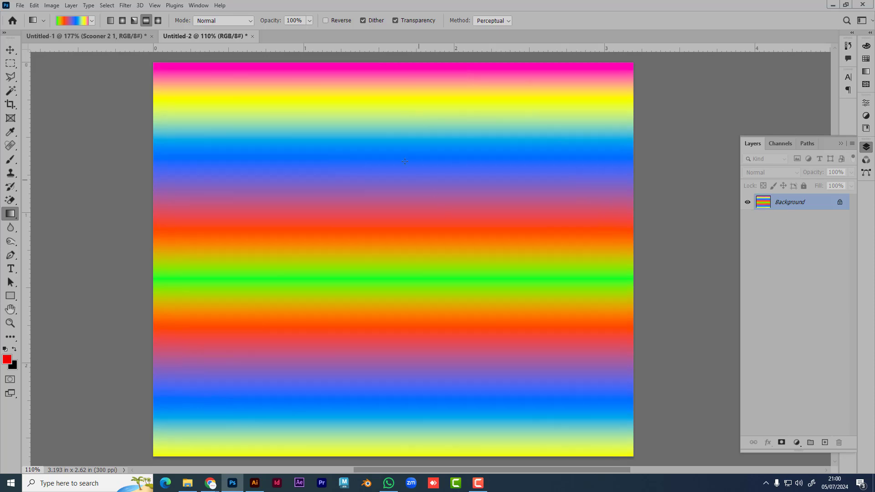
{"action": "left_click_drag", "start_coordinate": [363, 154], "coordinate": [417, 157]}
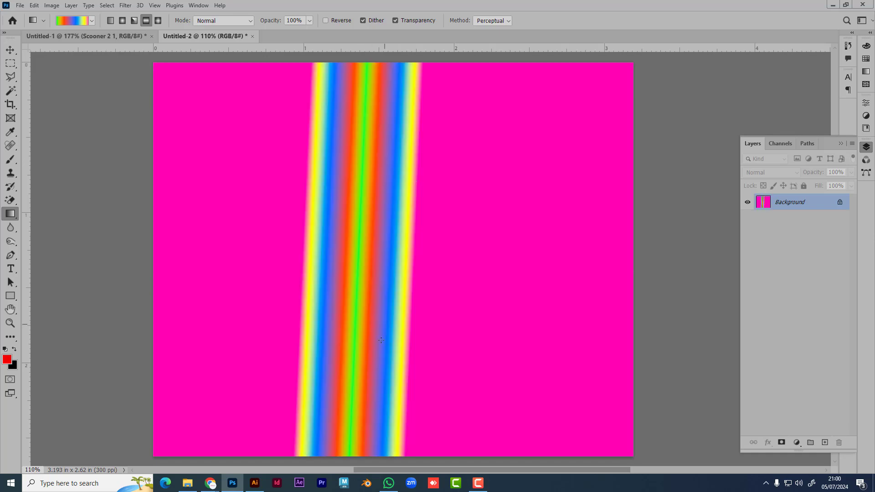
{"action": "key", "text": "ctrl+z"}
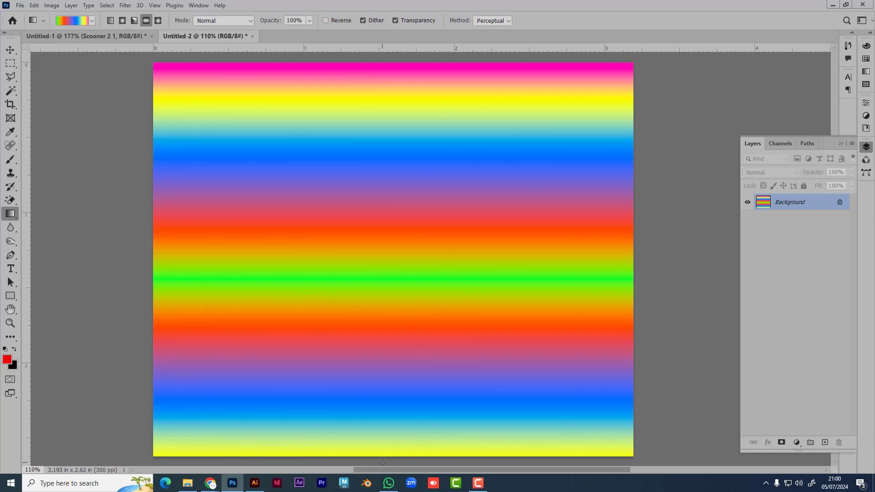
{"action": "left_click", "coordinate": [157, 21]}
{"action": "left_click_drag", "start_coordinate": [377, 289], "coordinate": [378, 158]}
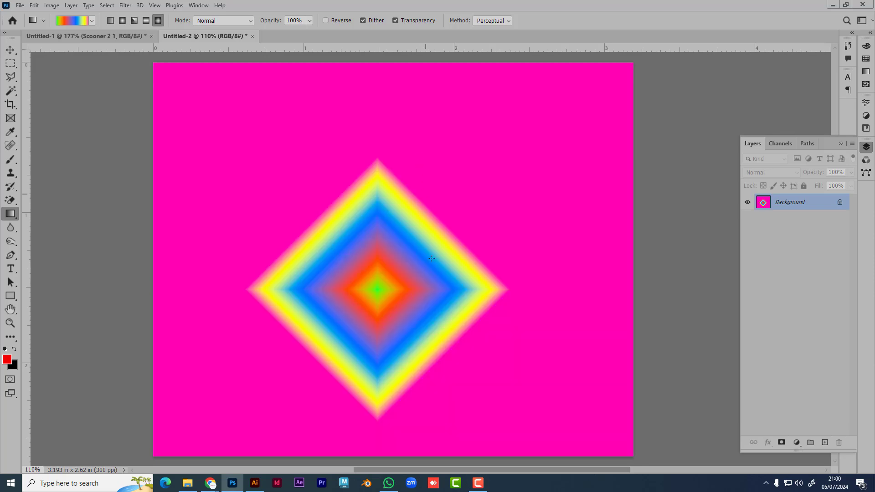
{"action": "left_click_drag", "start_coordinate": [468, 211], "coordinate": [378, 269]}
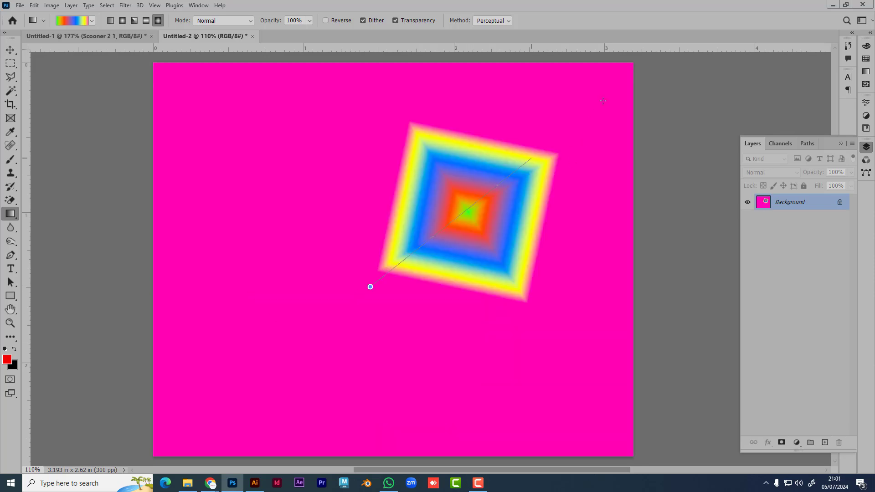
{"action": "scroll", "coordinate": [732, 69], "scroll_direction": "up", "scroll_amount": 3}
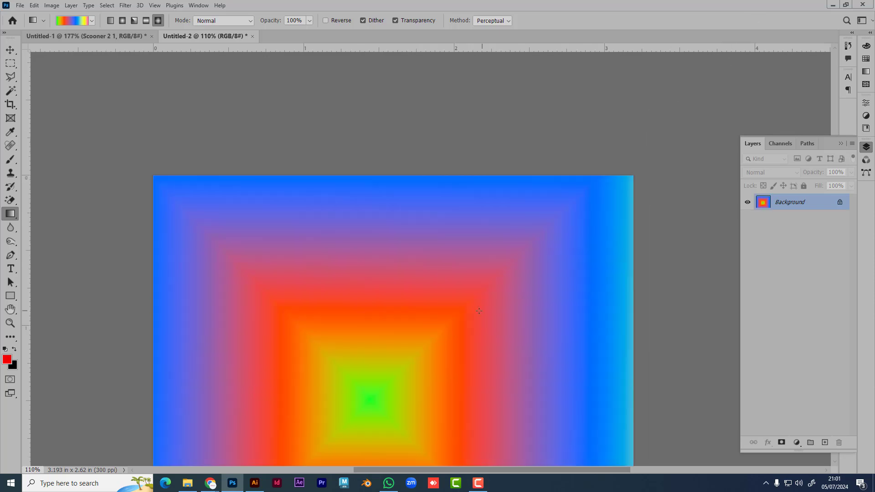
{"action": "scroll", "coordinate": [479, 311], "scroll_direction": "down", "scroll_amount": 3}
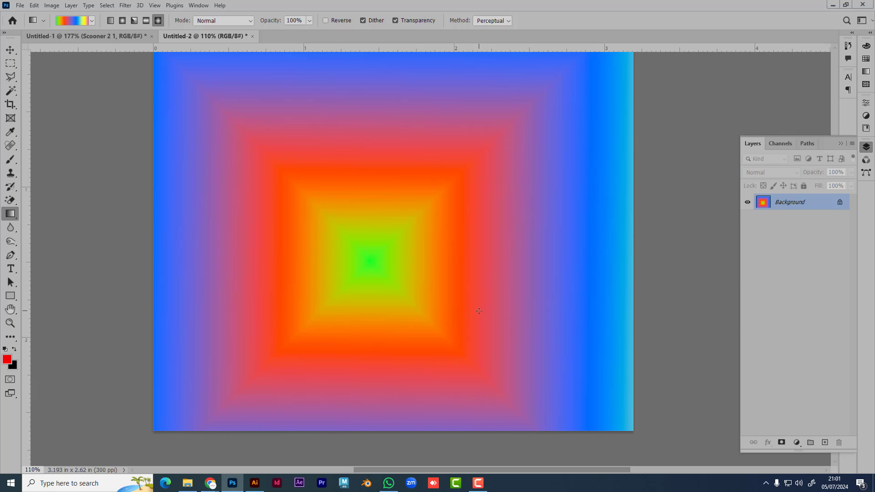
{"action": "key", "text": "ctrl+z"}
{"action": "key", "text": "ctrl+z"}
{"action": "key", "text": "ctrl+z"}
{"action": "key", "text": "ctrl+z"}
{"action": "key", "text": "ctrl+z"}
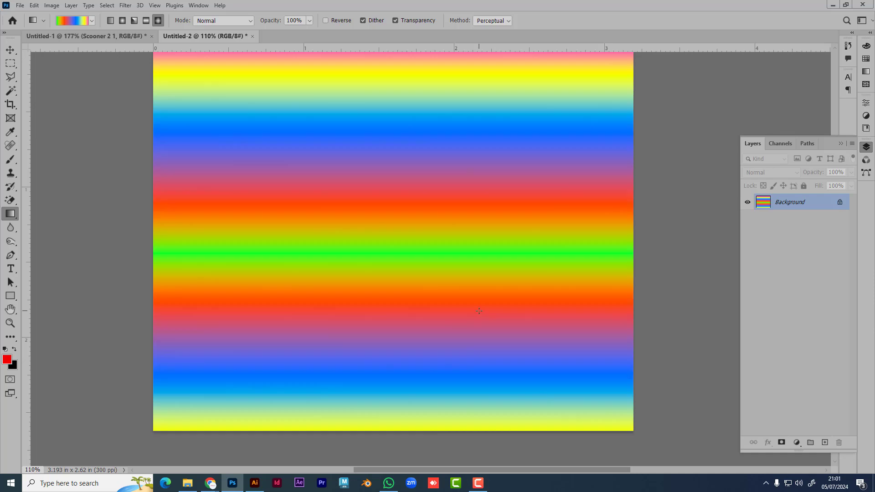
{"action": "key", "text": "ctrl+z"}
{"action": "key", "text": "ctrl+z"}
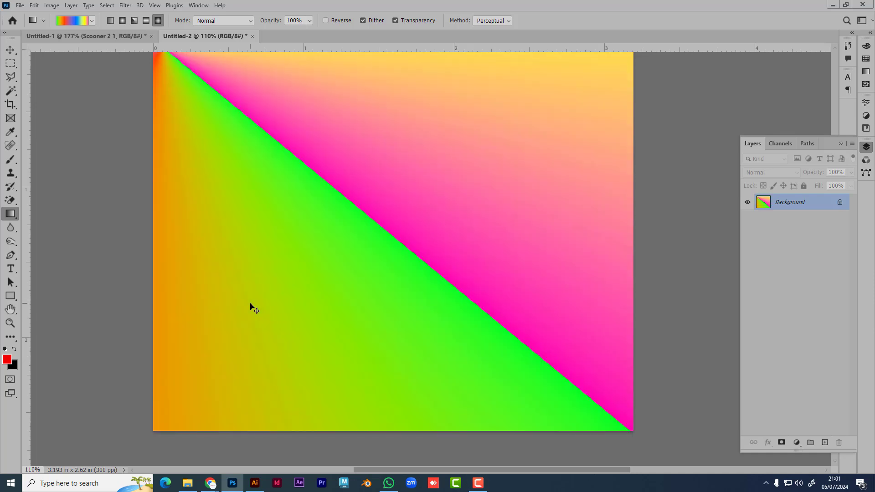
{"action": "key", "text": "ctrl+z"}
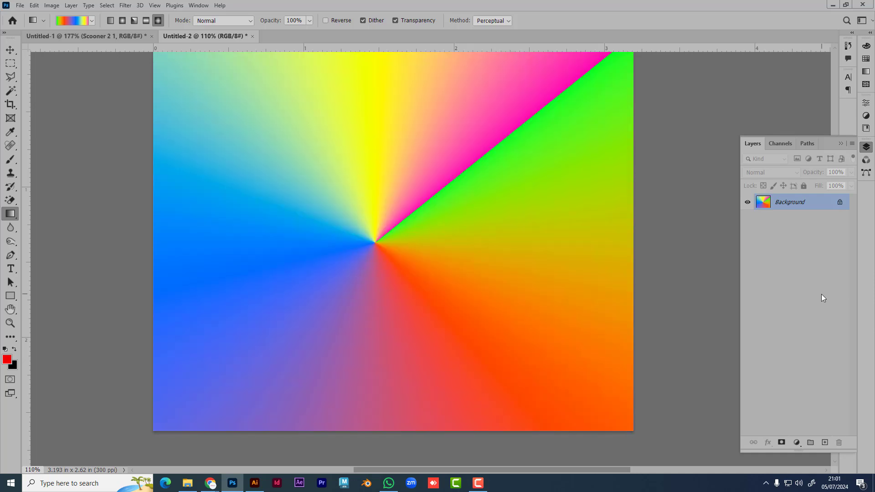
{"action": "key", "text": "ctrl+z"}
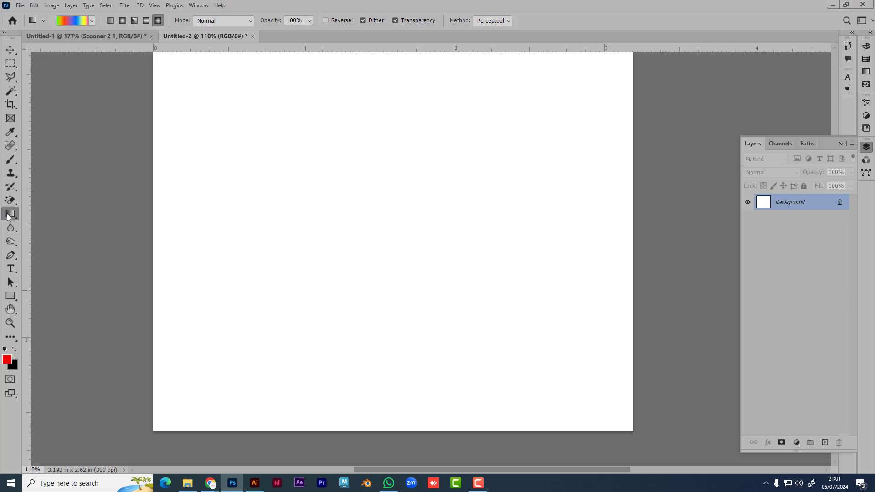
Step: Select a rectangle mid-canvas and fill it with a diamond rainbow gradient
{"action": "left_click", "coordinate": [11, 64]}
{"action": "left_click_drag", "start_coordinate": [281, 146], "coordinate": [544, 329]}
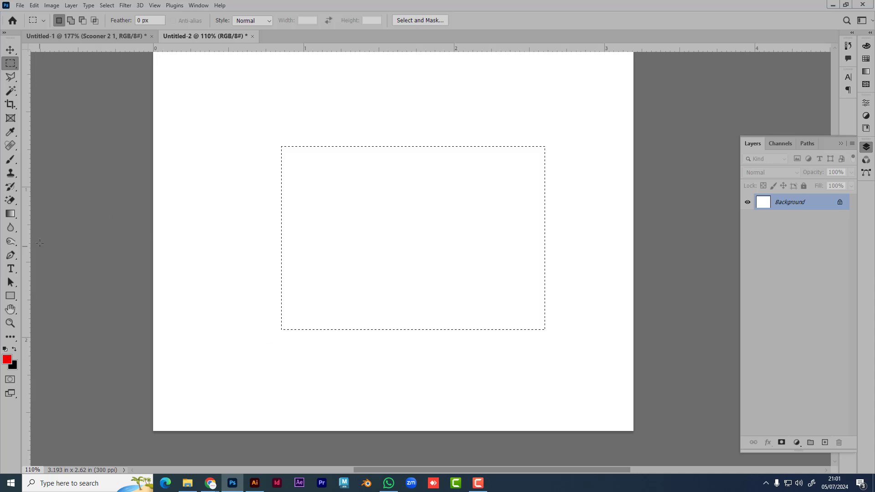
{"action": "left_click", "coordinate": [10, 213]}
{"action": "left_click_drag", "start_coordinate": [426, 302], "coordinate": [468, 175]}
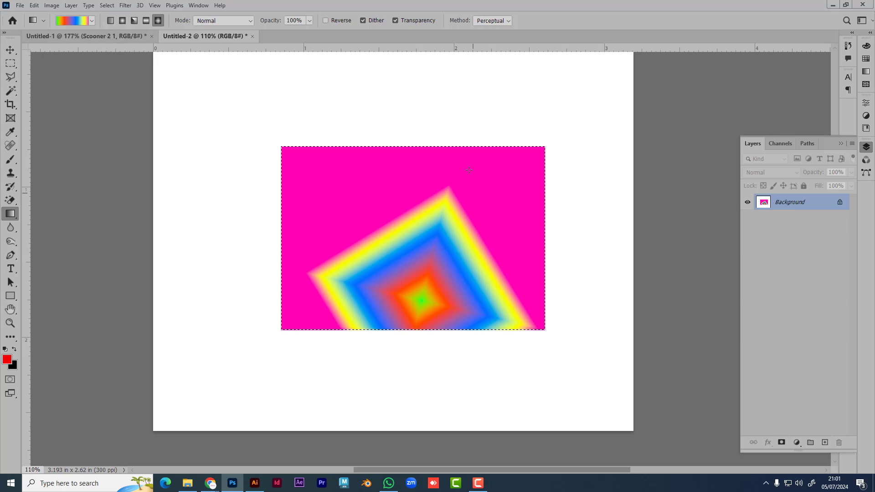
{"action": "left_click_drag", "start_coordinate": [440, 133], "coordinate": [451, 283]}
Step: Try diagonal linear and radial rainbow fills in the selection, then undo them
{"action": "left_click", "coordinate": [110, 20]}
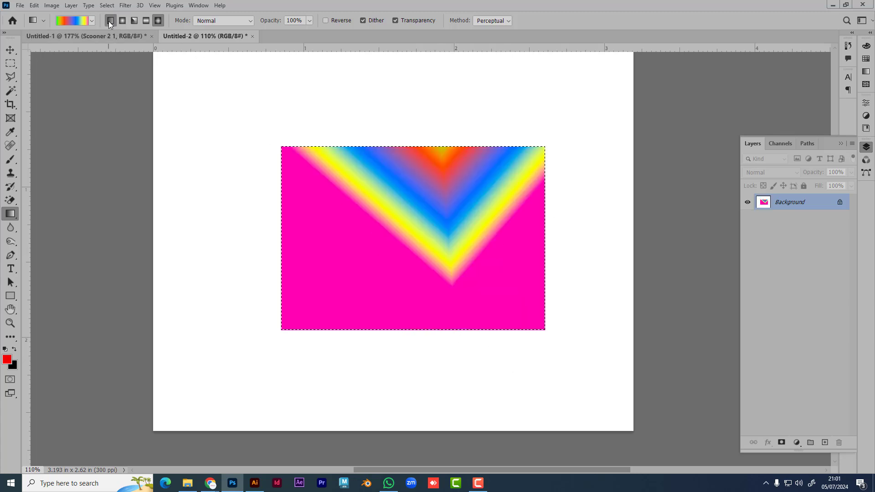
{"action": "left_click_drag", "start_coordinate": [374, 247], "coordinate": [511, 190]}
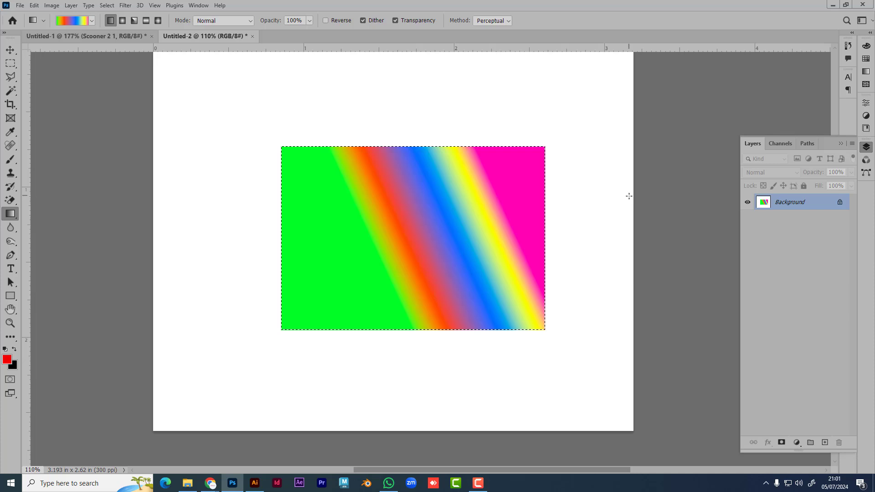
{"action": "left_click", "coordinate": [123, 21]}
{"action": "left_click_drag", "start_coordinate": [406, 240], "coordinate": [498, 228]}
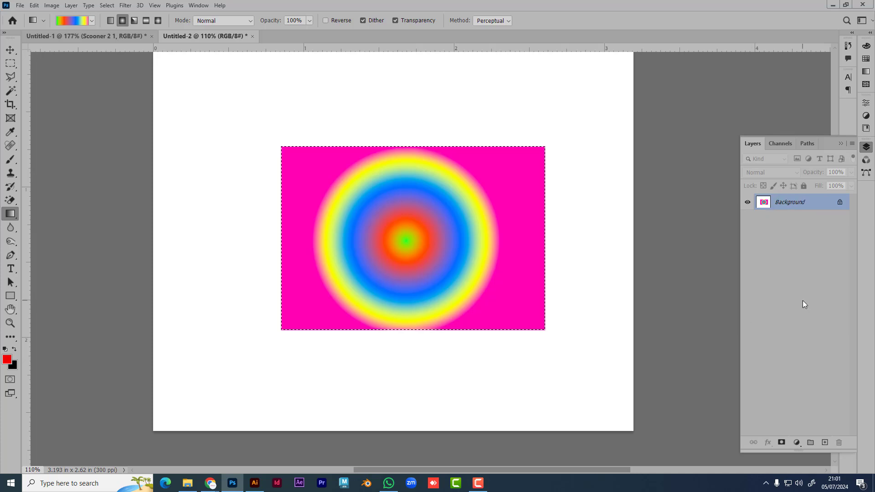
{"action": "key", "text": "ctrl+z"}
{"action": "key", "text": "ctrl+z"}
{"action": "key", "text": "ctrl+z"}
{"action": "key", "text": "ctrl+z"}
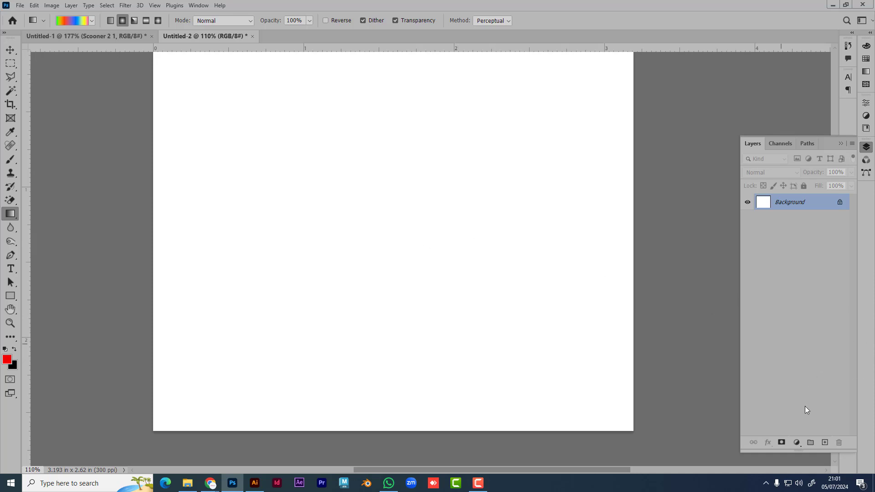
Step: Add a Gradient Fill layer, keep the Linear style, and open its red-to-transparent gradient
{"action": "left_click", "coordinate": [797, 442]}
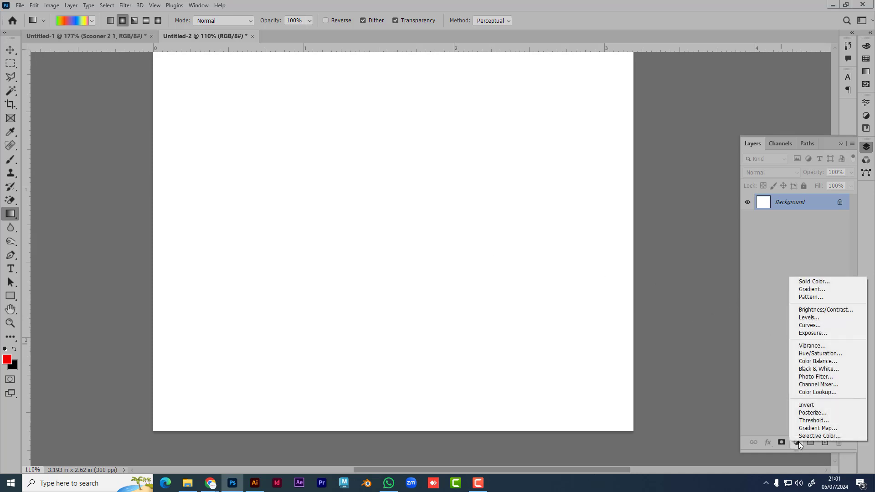
{"action": "left_click", "coordinate": [824, 290]}
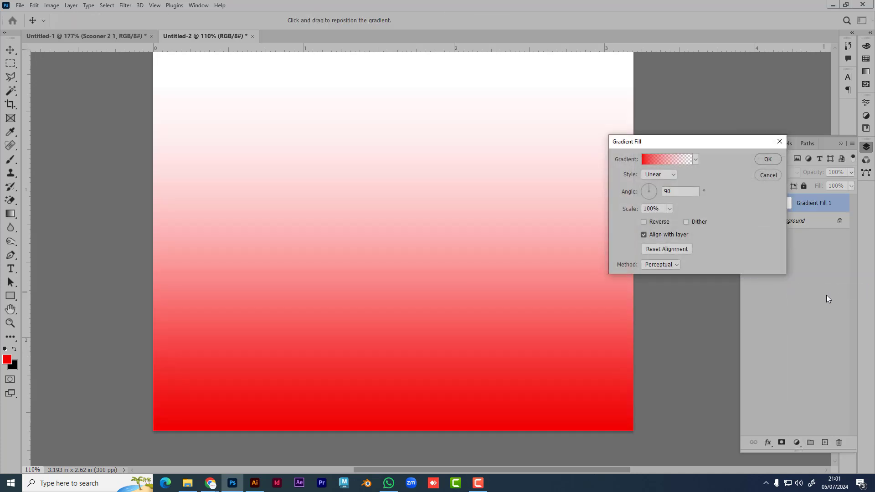
{"action": "left_click", "coordinate": [665, 175]}
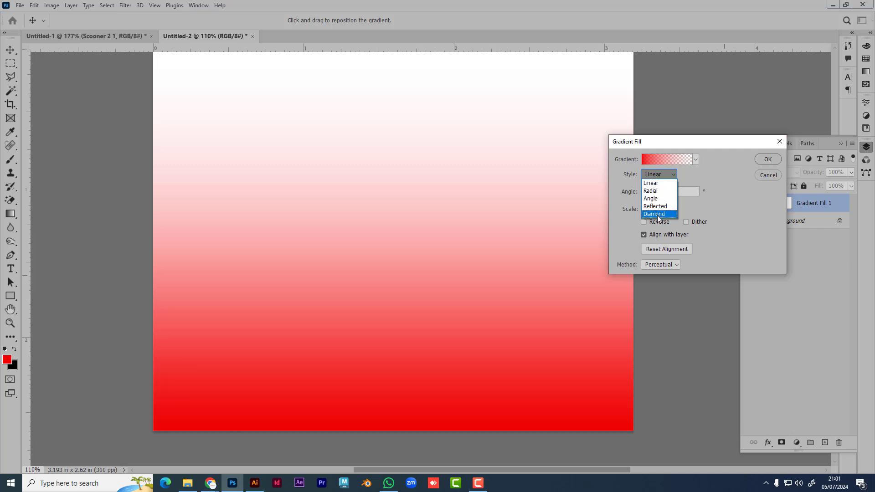
{"action": "left_click", "coordinate": [733, 187]}
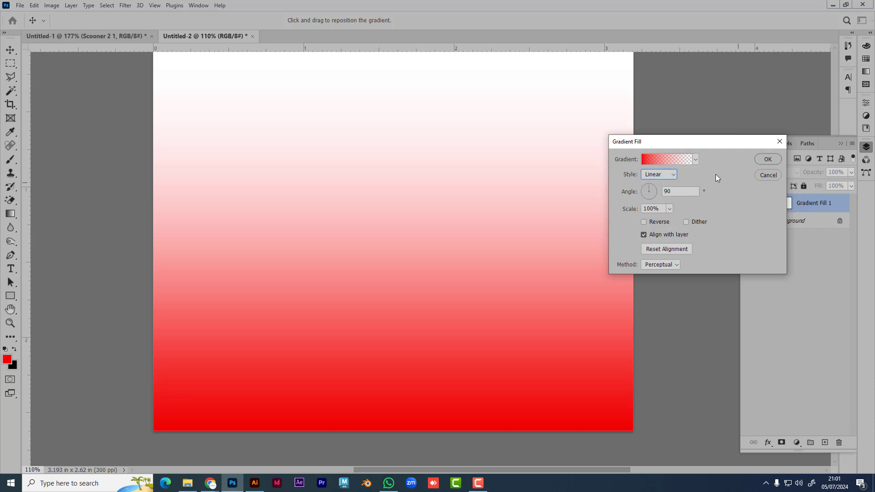
{"action": "left_click", "coordinate": [674, 177]}
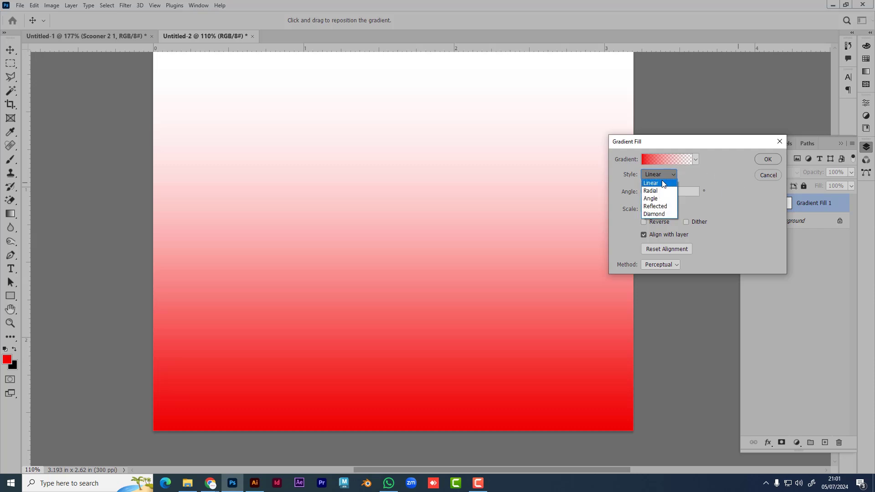
{"action": "left_click", "coordinate": [735, 208]}
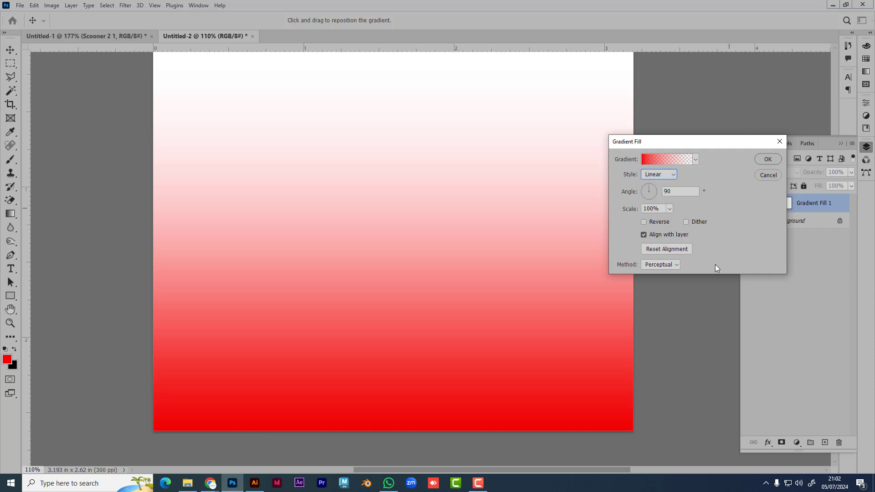
{"action": "left_click", "coordinate": [677, 161]}
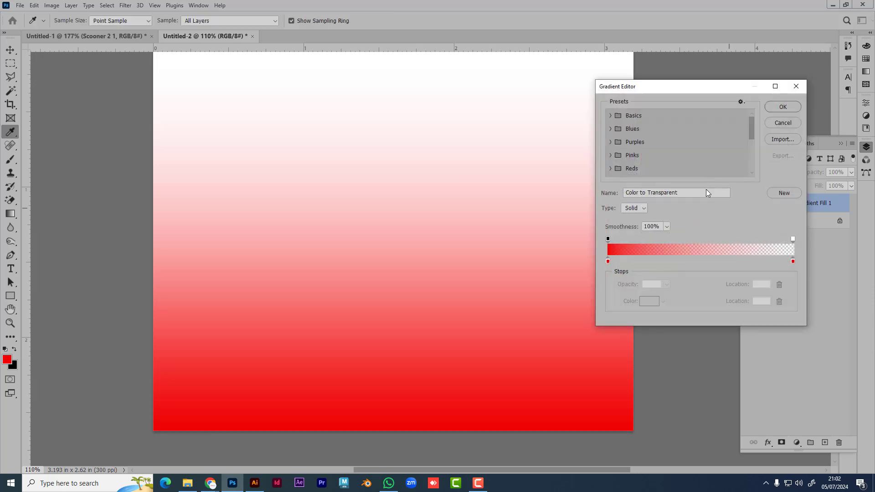
Step: Set the gradient's right-hand colour stop to green
{"action": "left_click", "coordinate": [792, 238]}
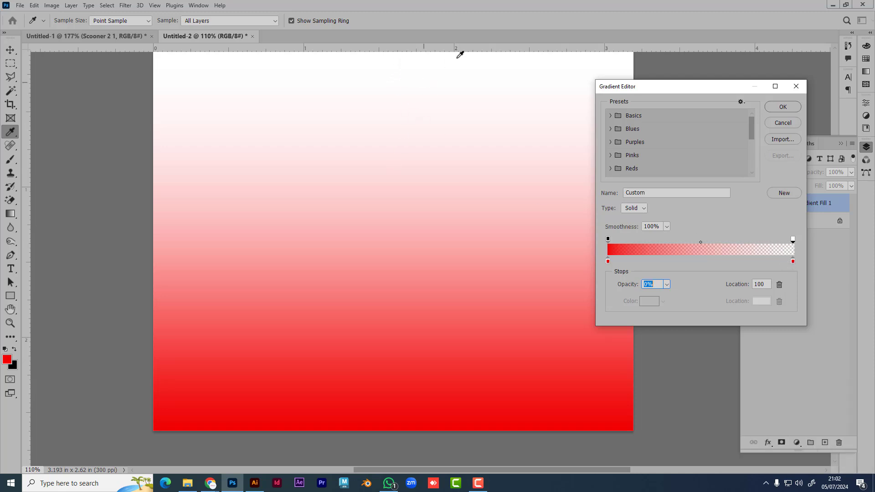
{"action": "left_click", "coordinate": [793, 261]}
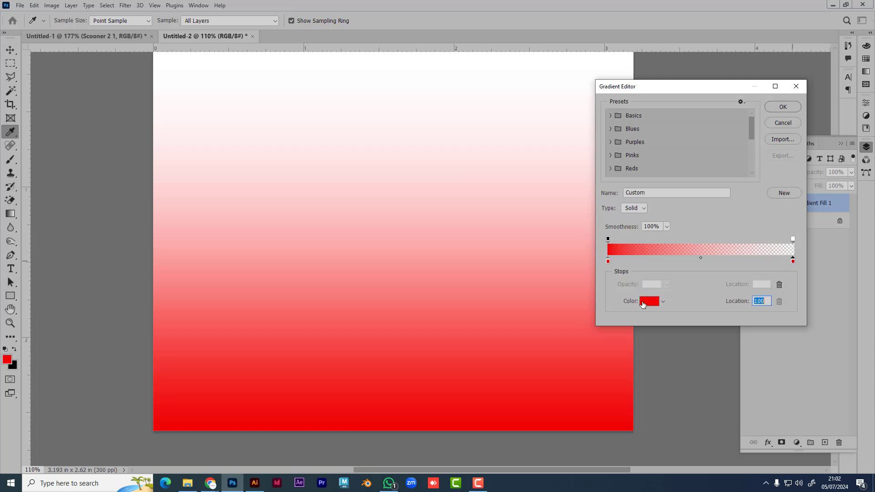
{"action": "left_click", "coordinate": [649, 301]}
{"action": "left_click", "coordinate": [693, 228]}
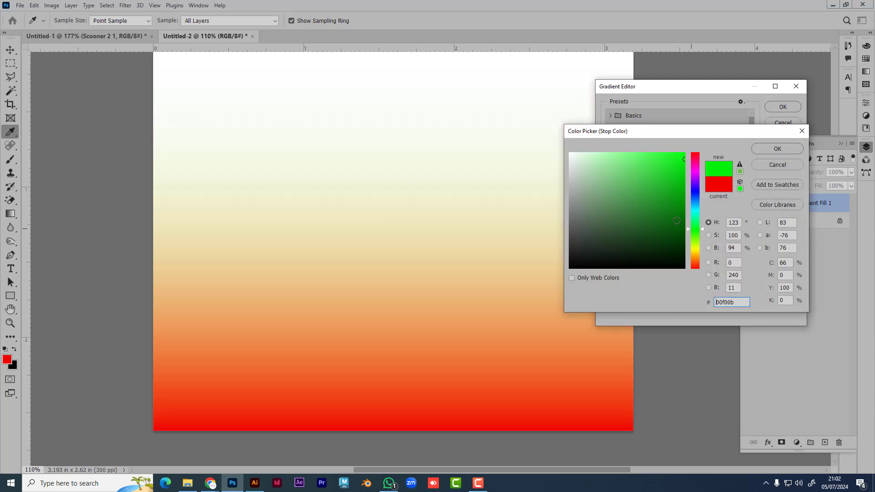
{"action": "left_click", "coordinate": [777, 149]}
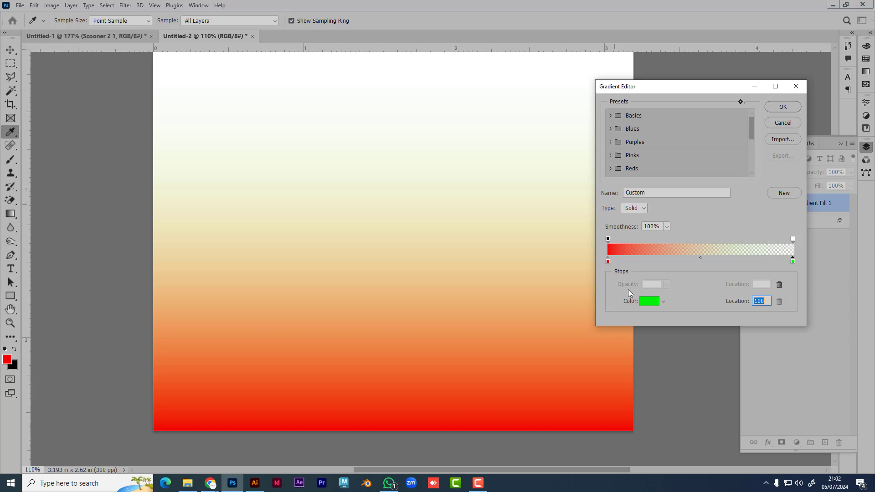
Step: Make the right opacity stop 100% and commit the red-to-green gradient fill layer
{"action": "left_click", "coordinate": [793, 240]}
{"action": "left_click", "coordinate": [665, 285]}
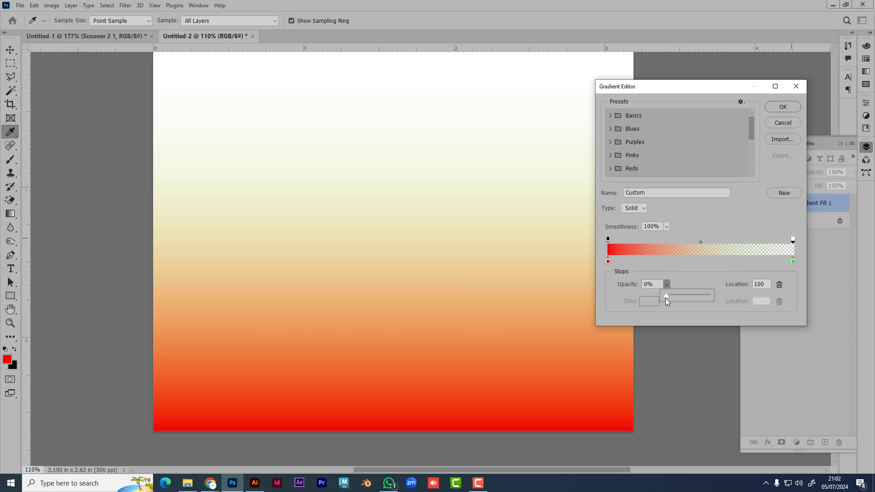
{"action": "left_click_drag", "start_coordinate": [668, 297], "coordinate": [737, 299]}
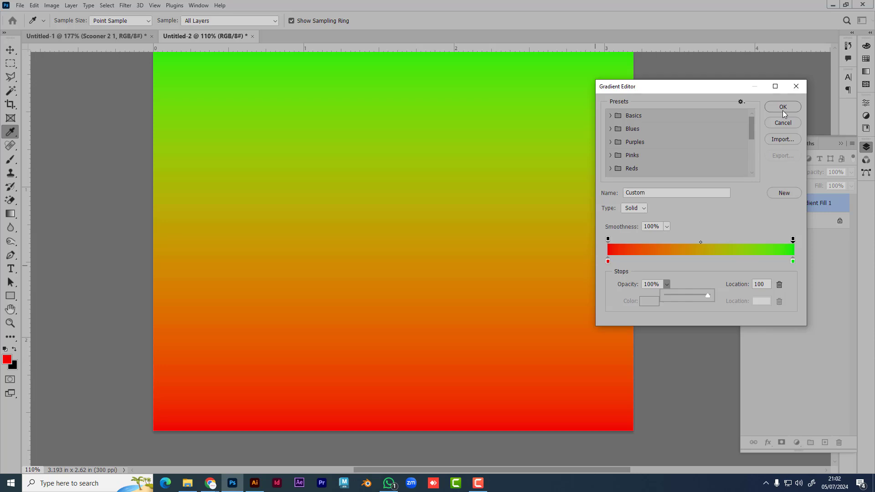
{"action": "left_click", "coordinate": [783, 108]}
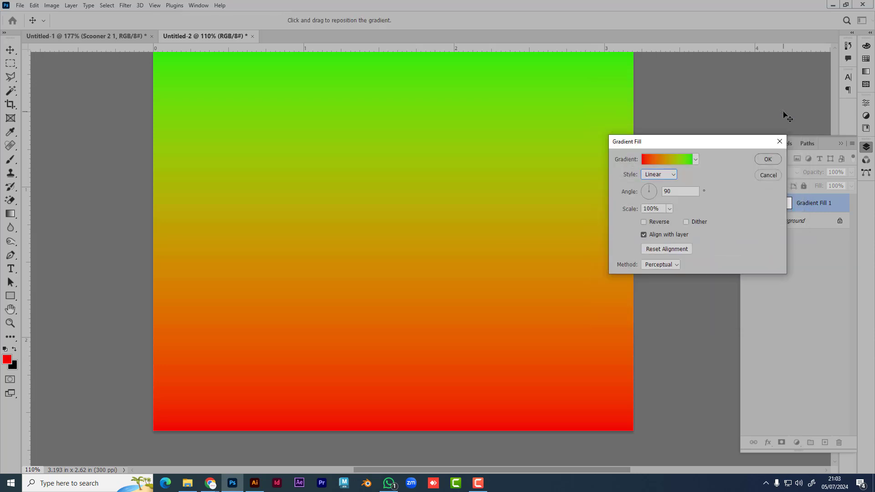
{"action": "left_click", "coordinate": [764, 162]}
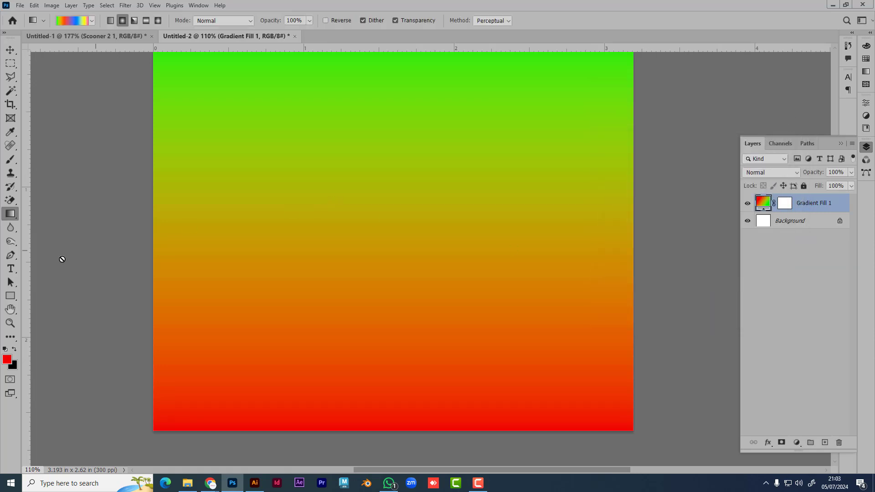
Step: Try the Paint Bucket on the gradient fill layer and decline rasterizing it
{"action": "right_click", "coordinate": [12, 213]}
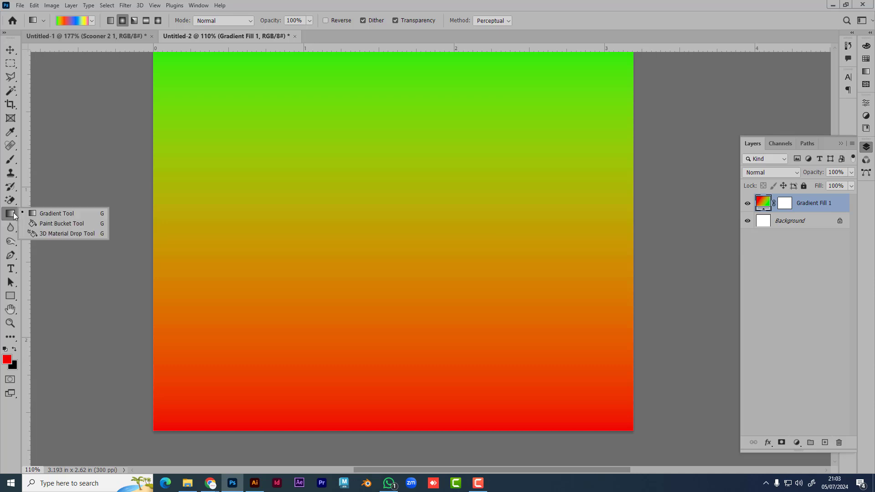
{"action": "left_click", "coordinate": [56, 225]}
{"action": "left_click", "coordinate": [318, 210]}
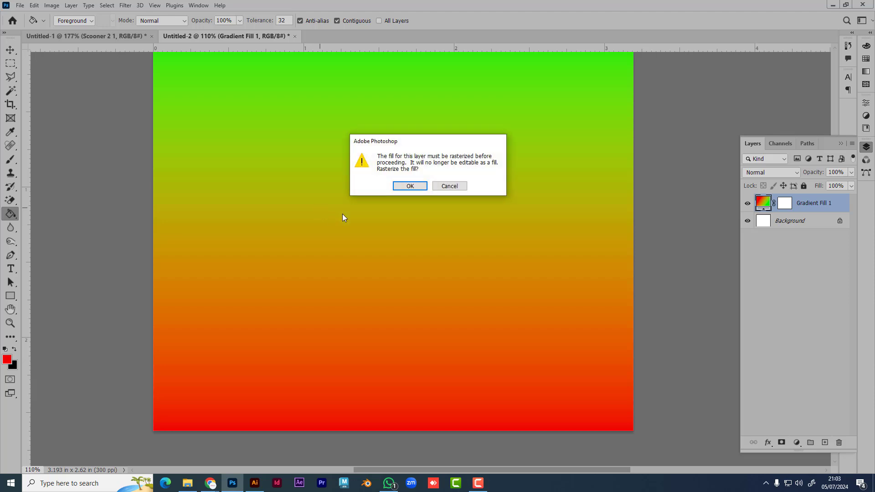
{"action": "left_click", "coordinate": [459, 187]}
Step: Select a rectangle in the upper middle, add Layer 1, and undo a trial red fill
{"action": "key", "text": "m"}
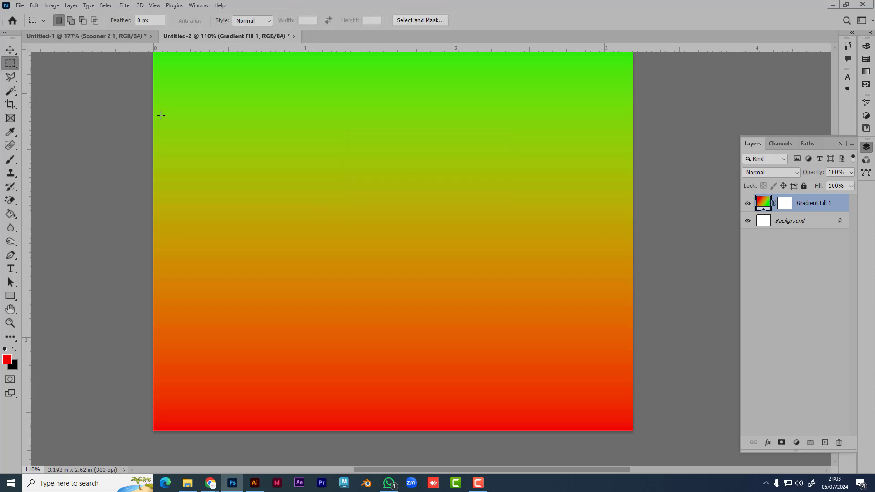
{"action": "left_click_drag", "start_coordinate": [330, 148], "coordinate": [464, 256]}
{"action": "left_click", "coordinate": [10, 213]}
{"action": "left_click", "coordinate": [381, 215]}
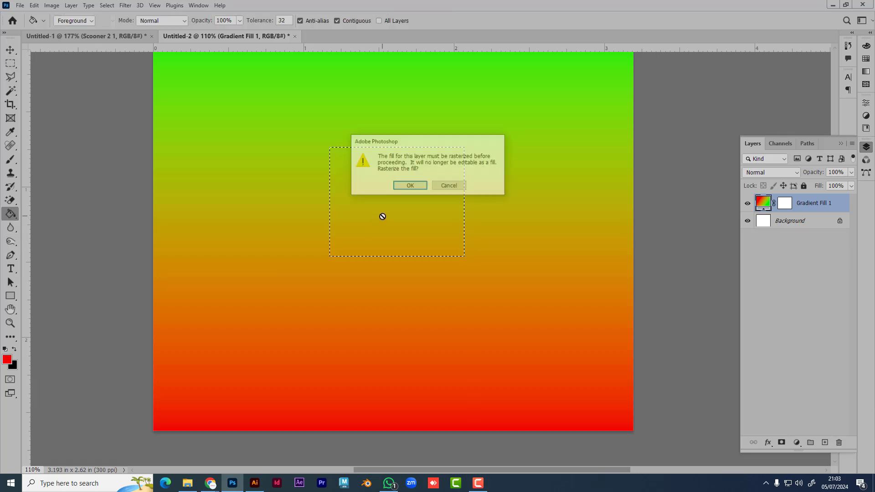
{"action": "left_click", "coordinate": [412, 187]}
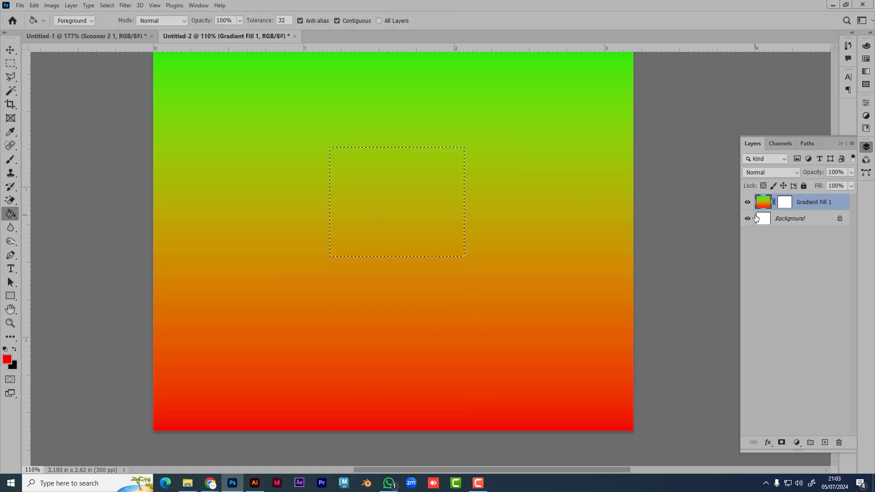
{"action": "left_click", "coordinate": [824, 442]}
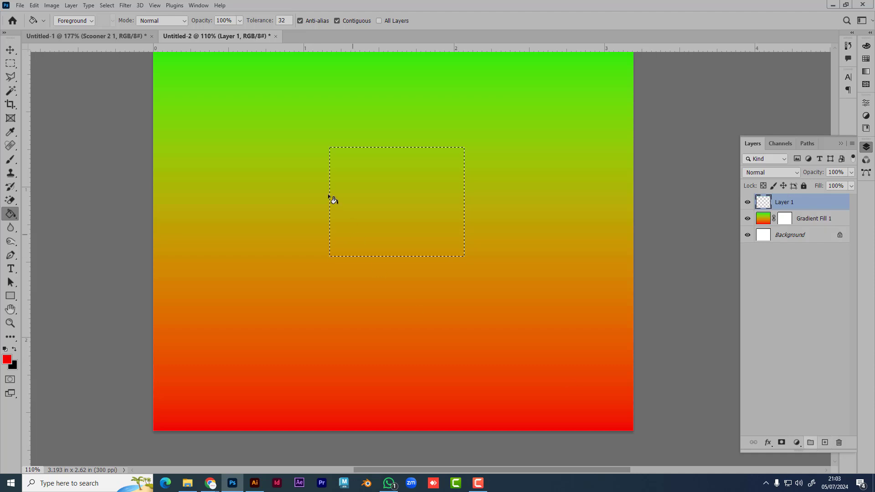
{"action": "left_click", "coordinate": [363, 176]}
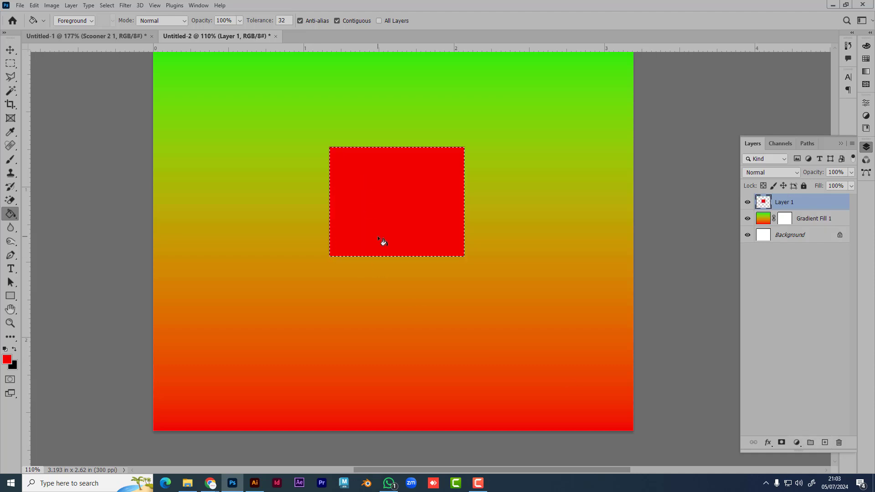
{"action": "key", "text": "ctrl+z"}
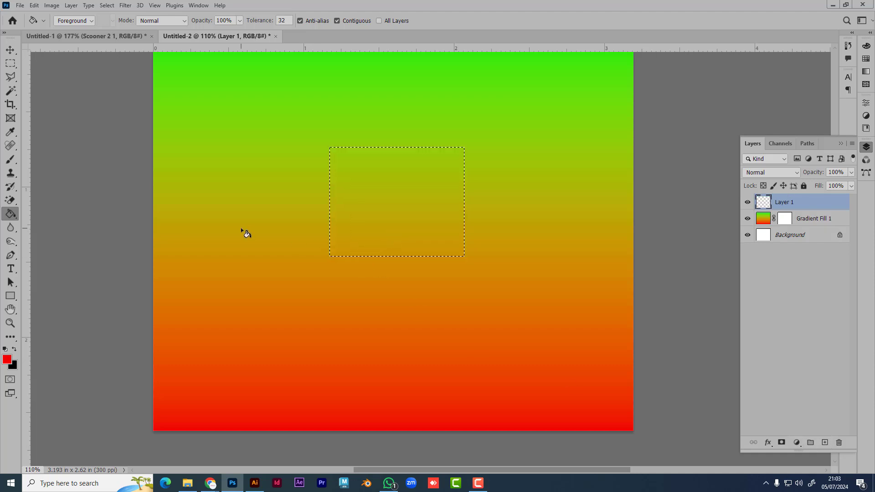
Step: Set the foreground colour to bright yellow and fill the selected rectangle with it
{"action": "left_click", "coordinate": [7, 360]}
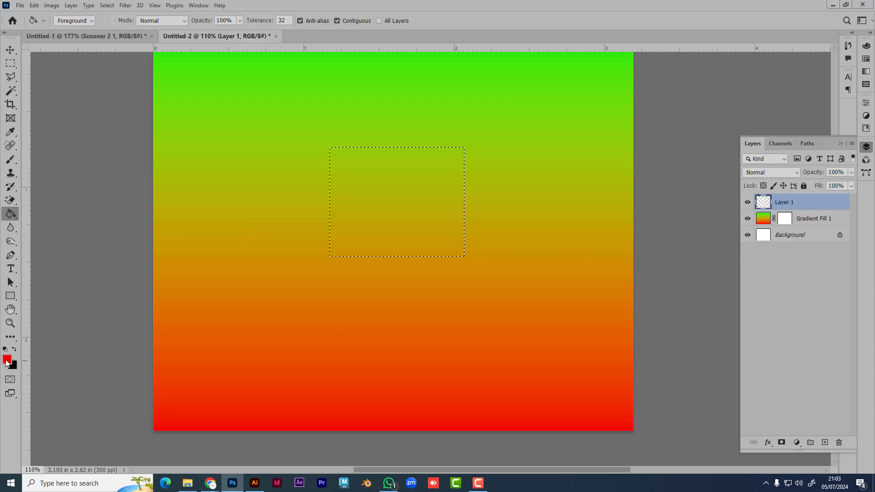
{"action": "left_click_drag", "start_coordinate": [694, 192], "coordinate": [695, 248]}
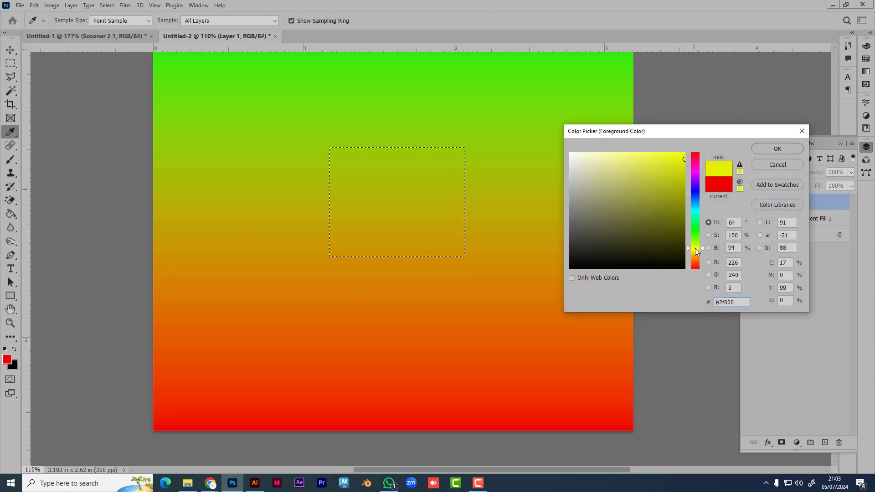
{"action": "left_click", "coordinate": [684, 155]}
{"action": "left_click", "coordinate": [777, 149]}
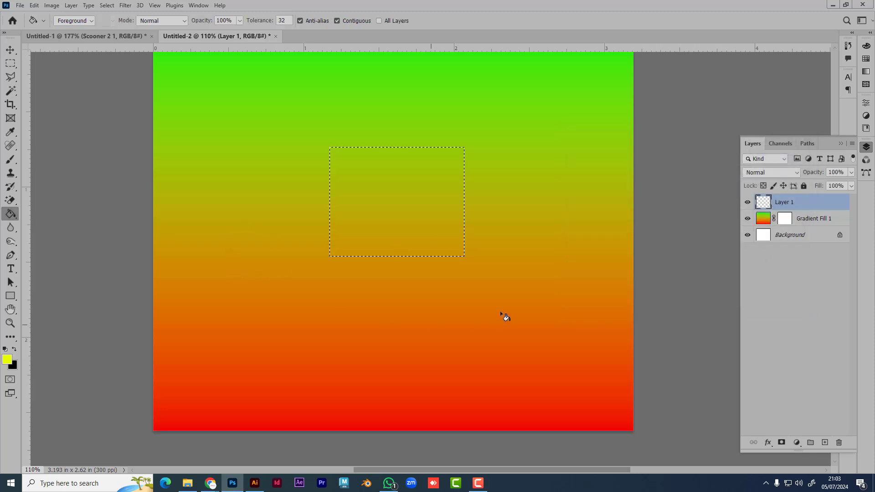
{"action": "left_click", "coordinate": [372, 208]}
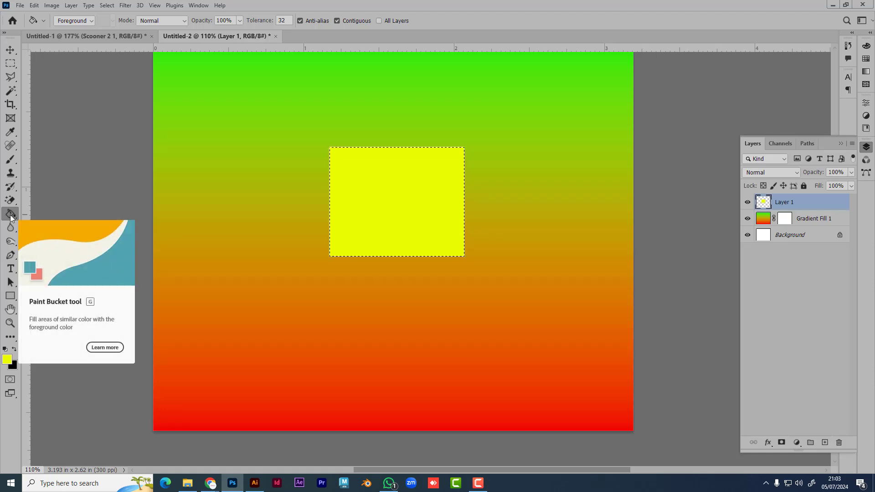
Step: Select a taller rectangle on the left, fill it with yellow, and deselect
{"action": "left_click", "coordinate": [13, 66]}
{"action": "left_click_drag", "start_coordinate": [216, 112], "coordinate": [295, 328]}
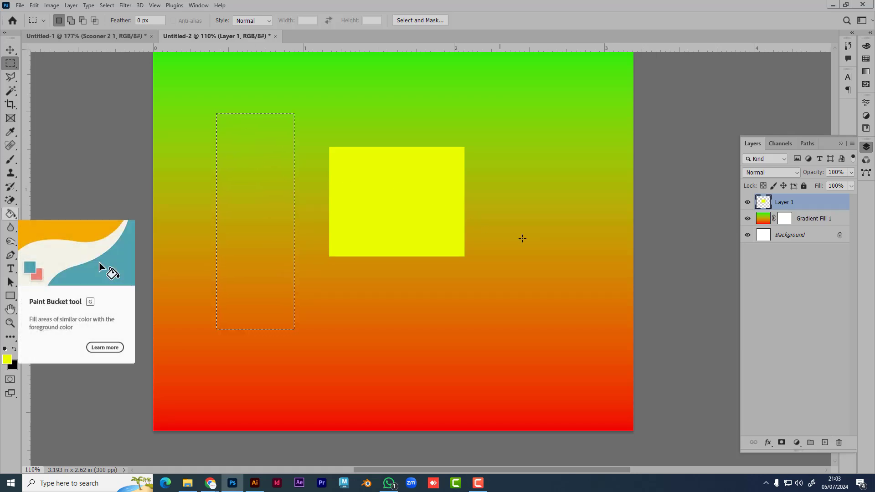
{"action": "key", "text": "alt+BackSpace"}
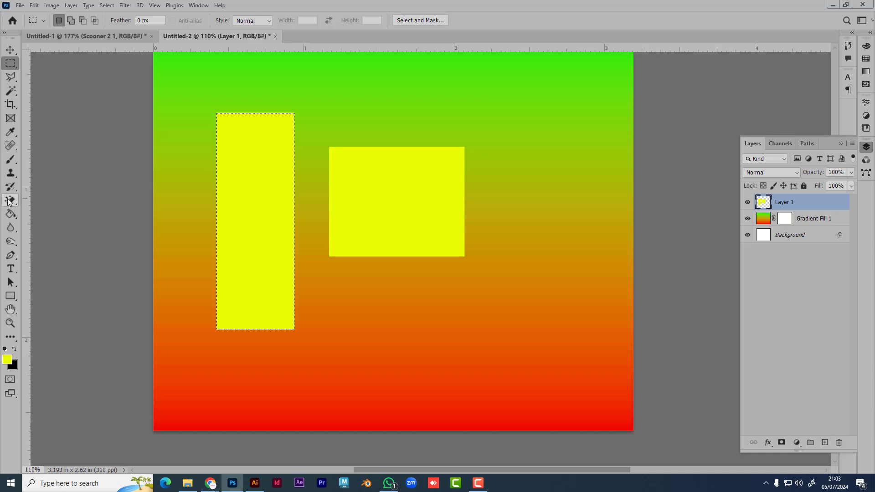
{"action": "left_click", "coordinate": [11, 214]}
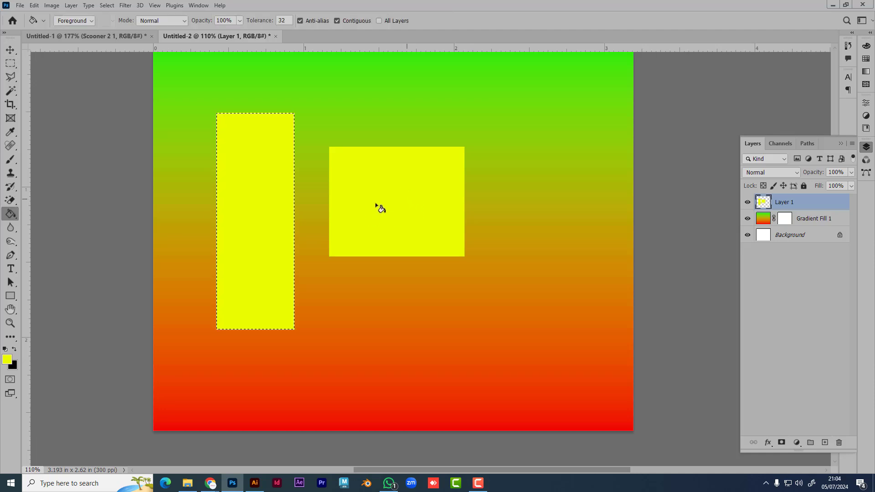
{"action": "key", "text": "ctrl+d"}
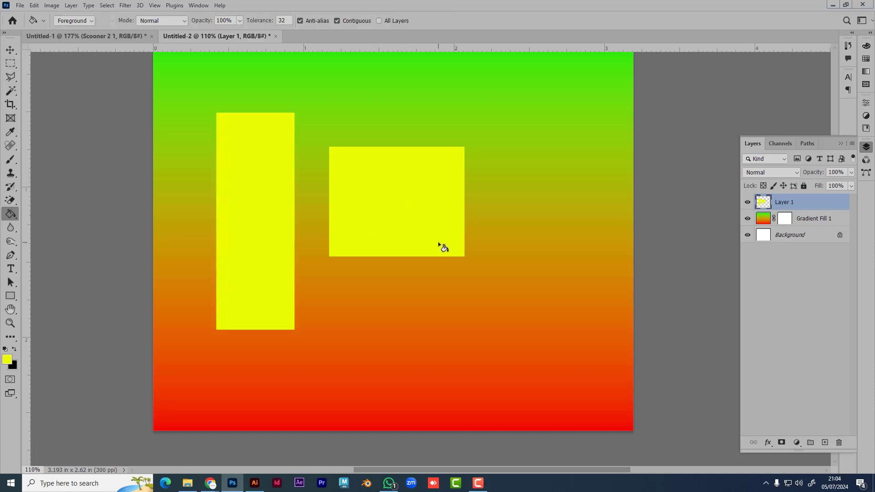
Step: Delete the yellow rectangles layer and the gradient fill layer
{"action": "left_click", "coordinate": [8, 215]}
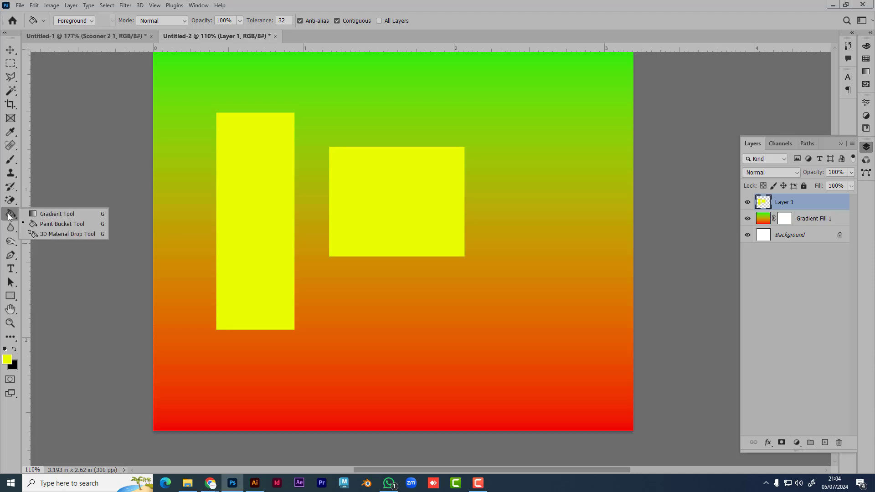
{"action": "left_click", "coordinate": [16, 218]}
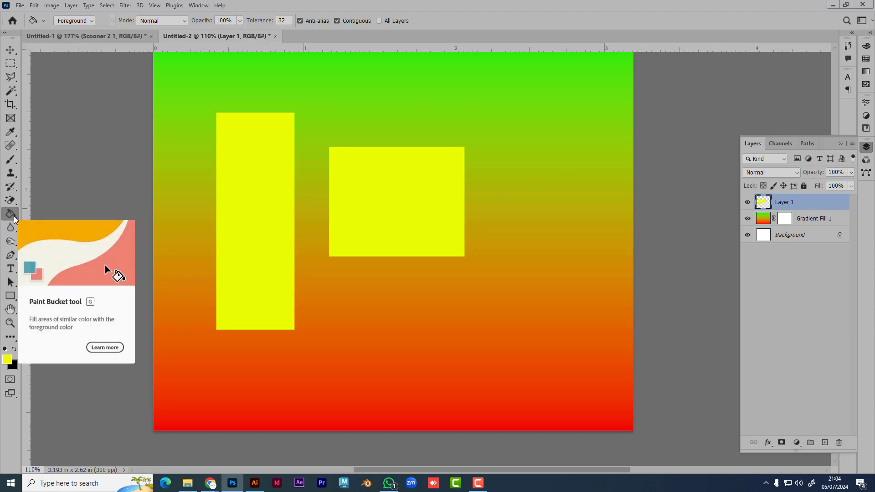
{"action": "left_click", "coordinate": [12, 244]}
{"action": "left_click", "coordinate": [11, 245]}
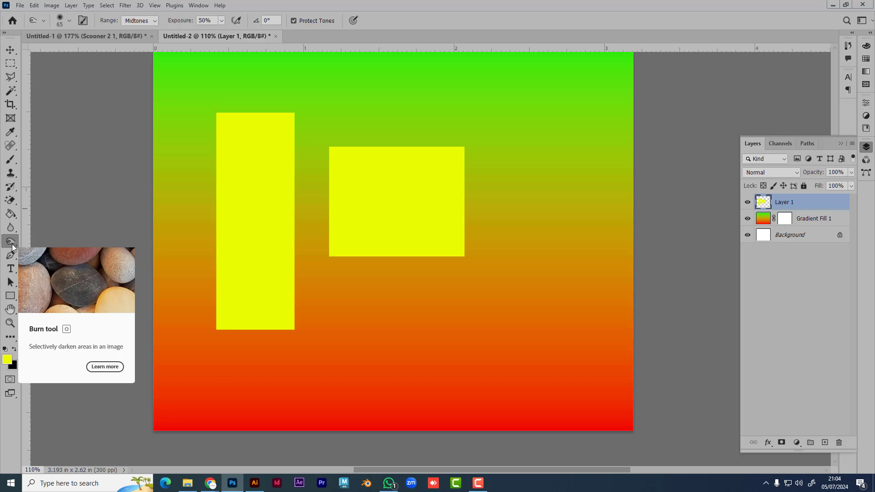
{"action": "left_click", "coordinate": [10, 50]}
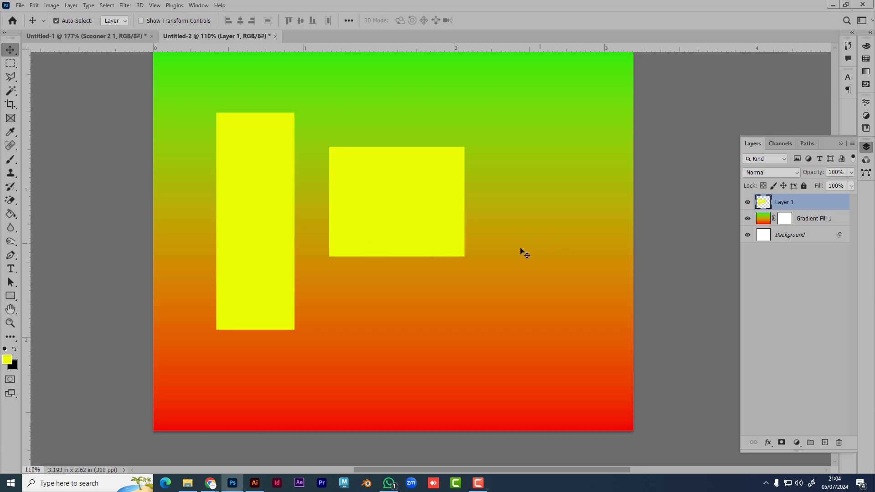
{"action": "scroll", "coordinate": [380, 263], "scroll_direction": "down", "scroll_amount": 3}
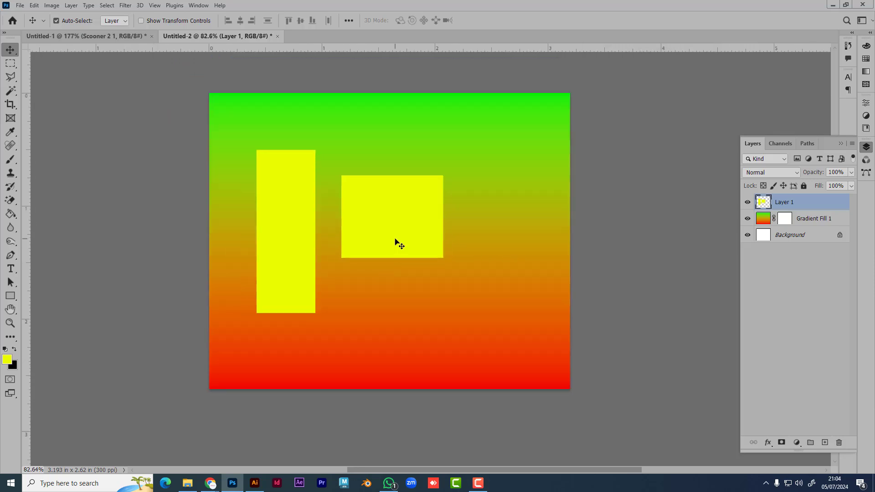
{"action": "key", "text": "Delete"}
{"action": "key", "text": "Delete"}
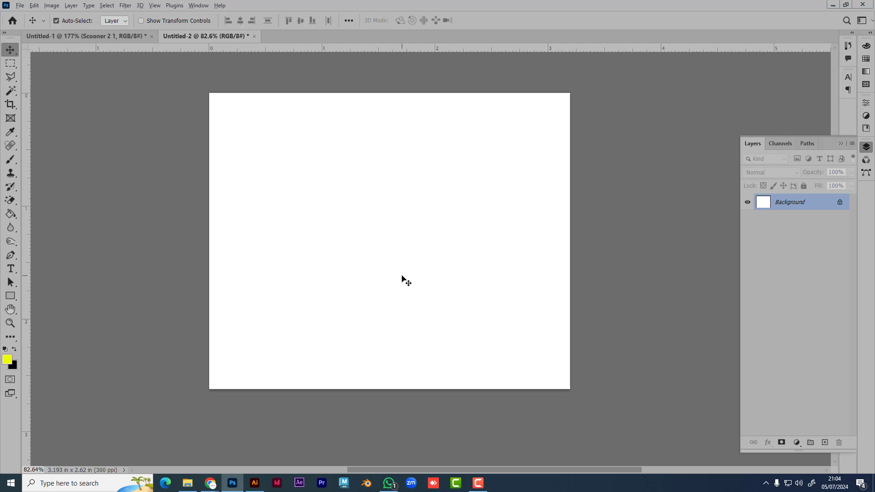
{"action": "scroll", "coordinate": [403, 276], "scroll_direction": "up", "scroll_amount": 1}
{"action": "left_click_drag", "start_coordinate": [476, 259], "coordinate": [482, 286]}
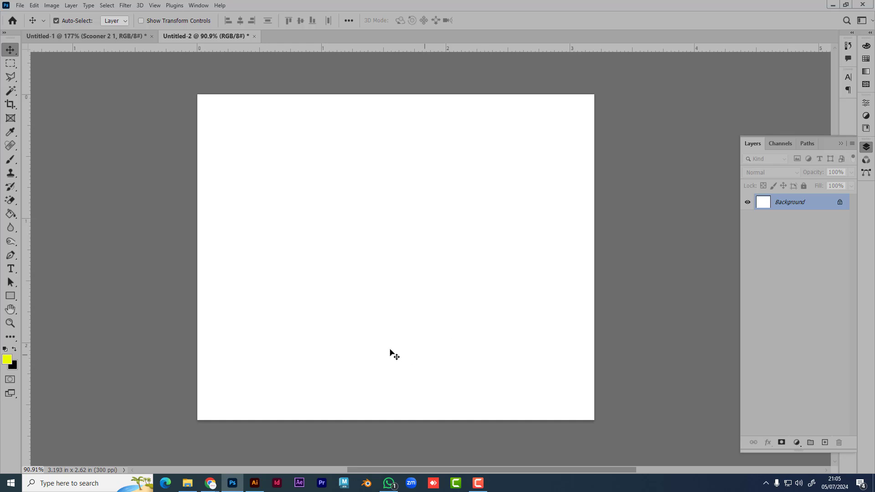
{"action": "left_click", "coordinate": [167, 449]}
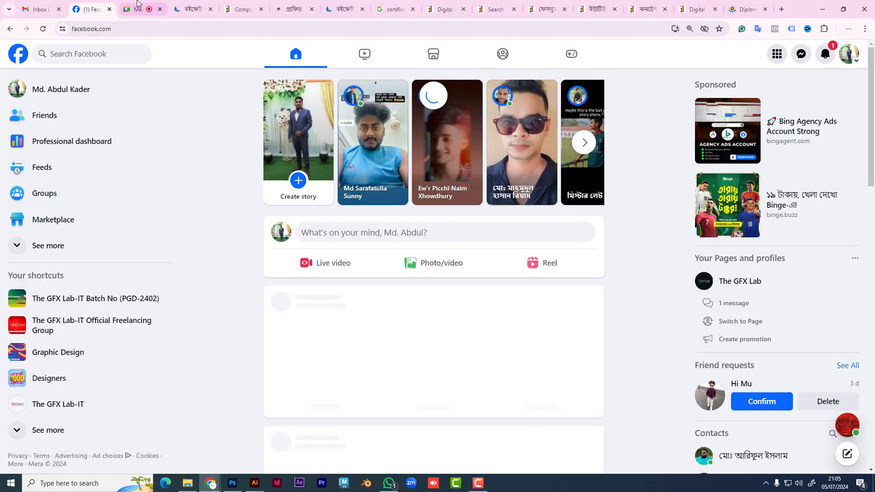
{"action": "left_click", "coordinate": [137, 9]}
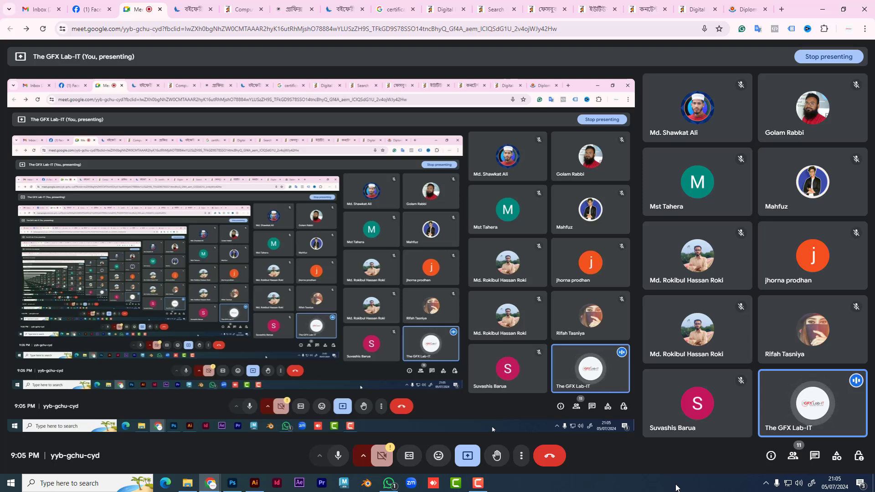
Step: Type the sample text 'golfgdfgdfghdfg' on the Photoshop canvas, then switch to Illustrator
{"action": "key", "text": "alt+Tab"}
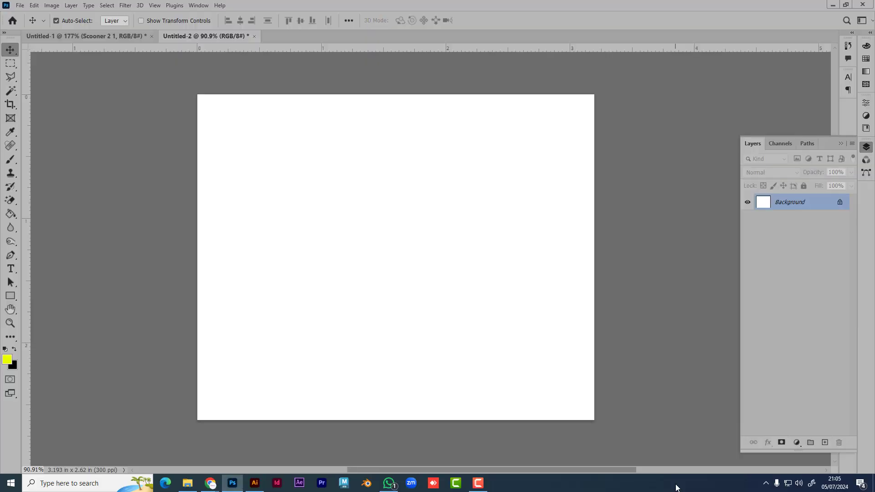
{"action": "left_click", "coordinate": [855, 411]}
{"action": "left_click", "coordinate": [10, 269]}
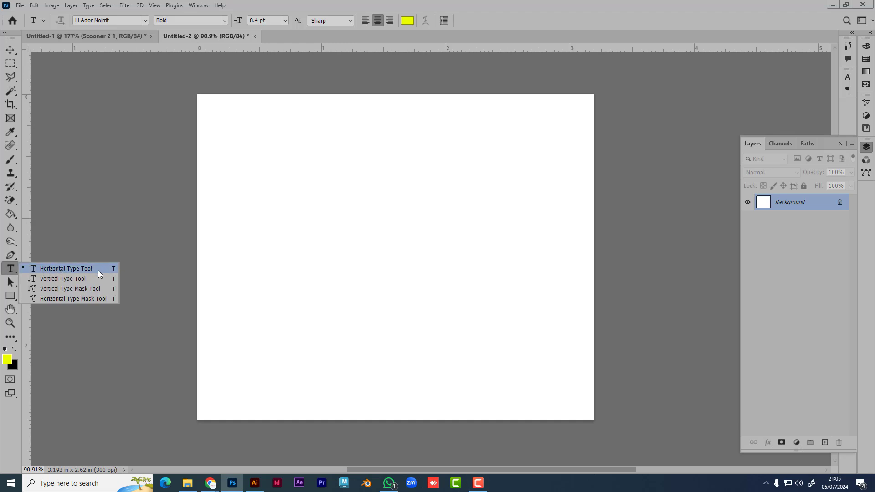
{"action": "left_click", "coordinate": [54, 269]}
{"action": "left_click", "coordinate": [340, 233]}
{"action": "type", "text": "golf"}
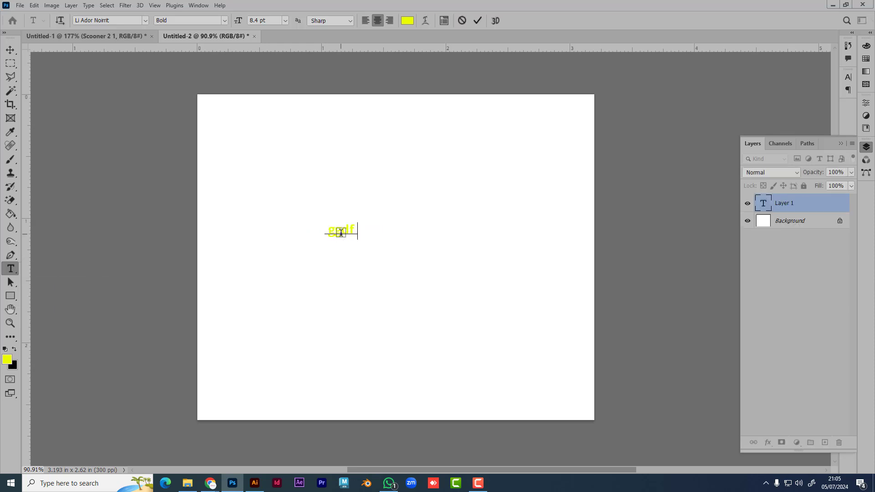
{"action": "type", "text": "gdfgdfghdfg"}
{"action": "left_click", "coordinate": [10, 49]}
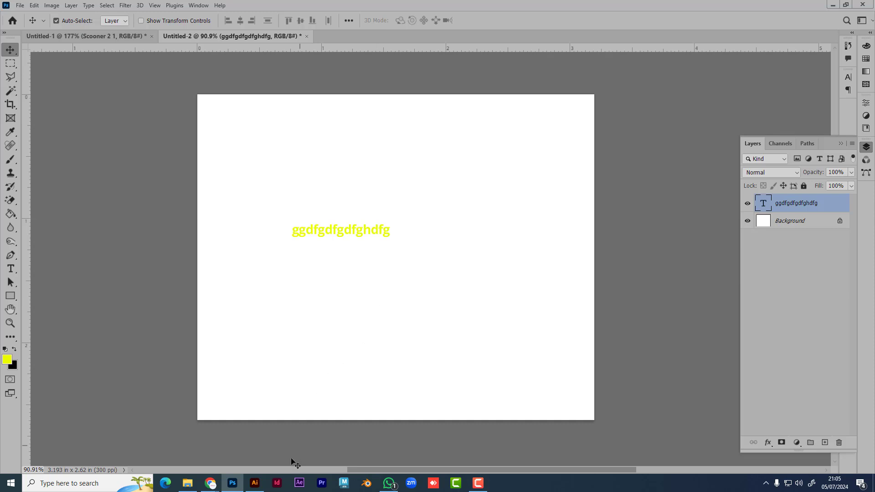
{"action": "left_click", "coordinate": [254, 483]}
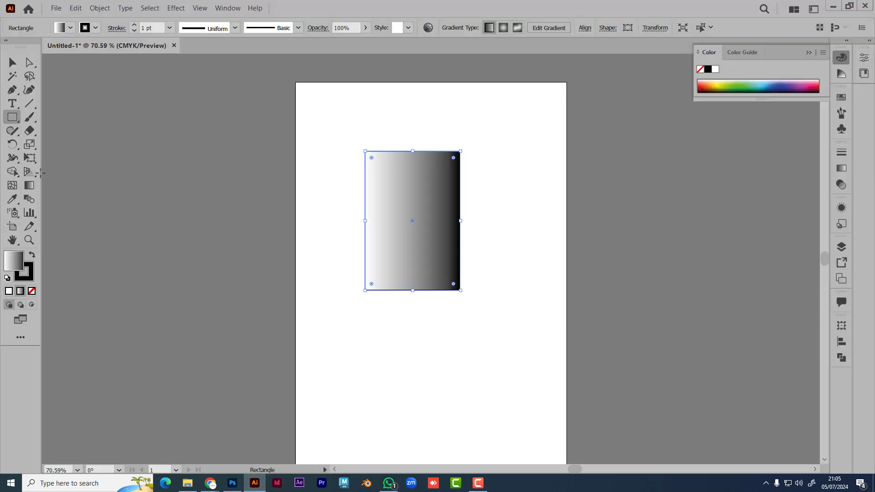
Step: Add the text 'dhbdfghjfdghfghjfgh' below the gradient rectangle and scale it up
{"action": "key", "text": "t"}
{"action": "left_click", "coordinate": [359, 347]}
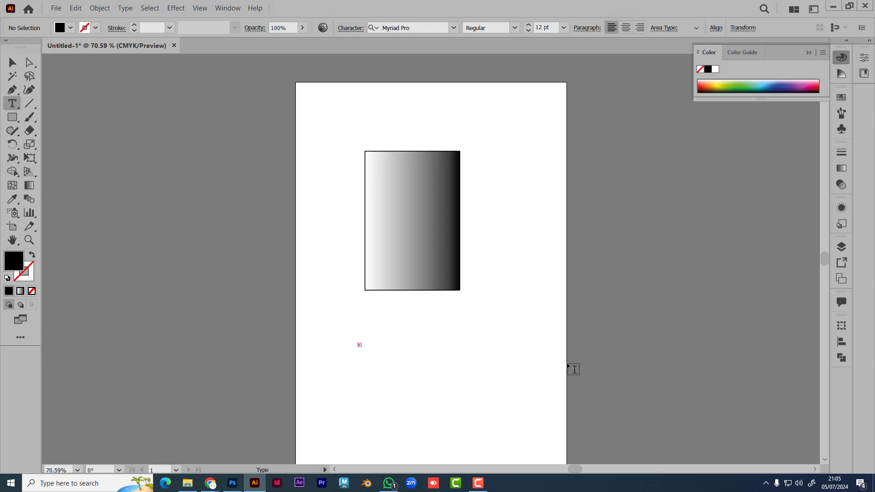
{"action": "key", "text": "Escape"}
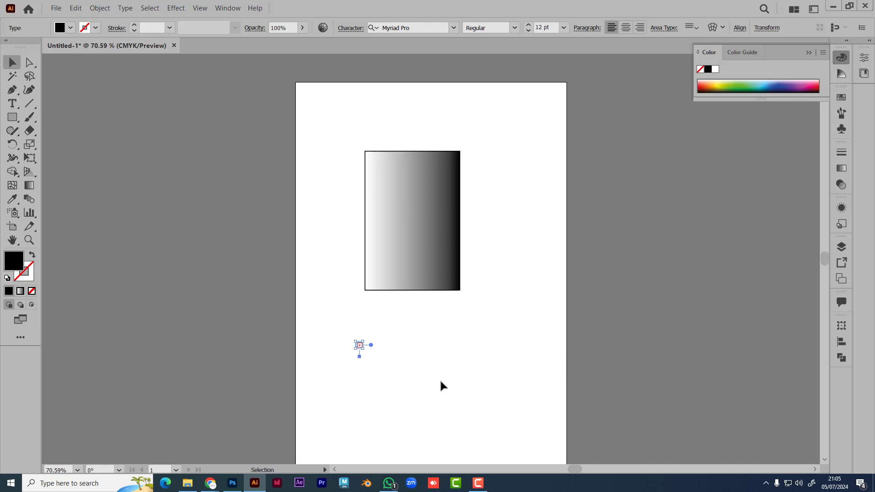
{"action": "left_click", "coordinate": [439, 379]}
{"action": "left_click", "coordinate": [12, 104]}
{"action": "left_click", "coordinate": [360, 350]}
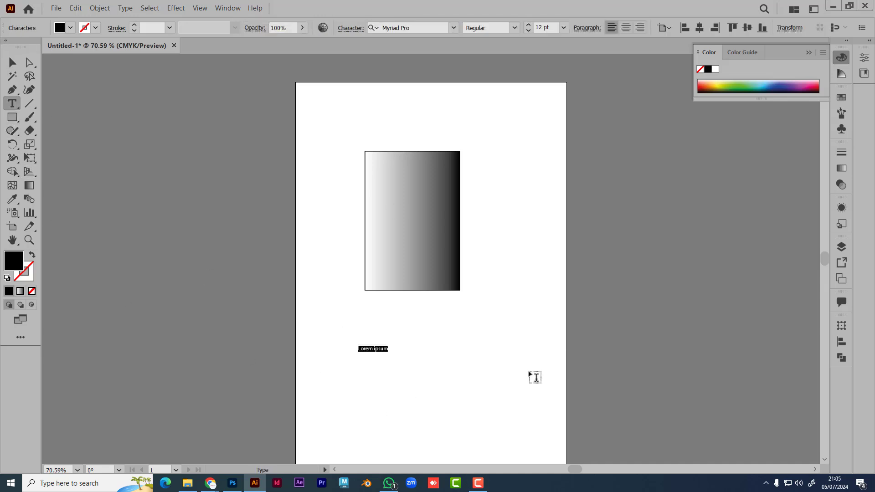
{"action": "type", "text": "dhbdfghjfdghfghjfgh"}
{"action": "left_click", "coordinate": [13, 63]}
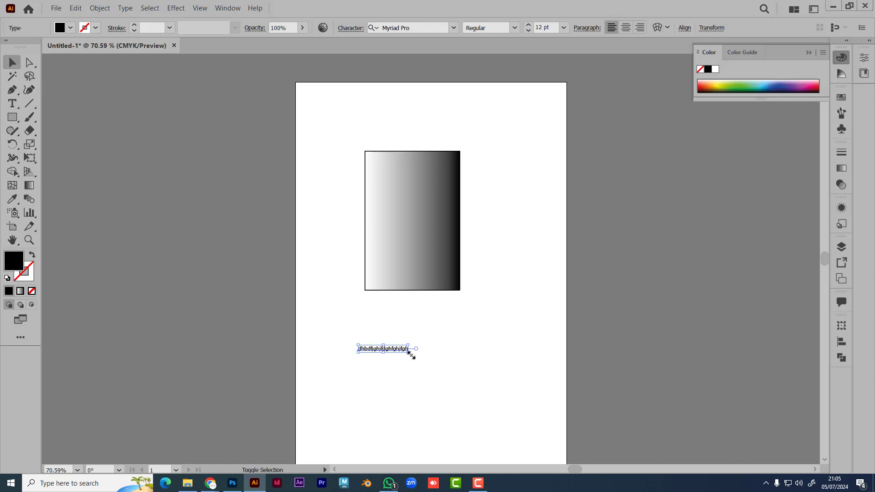
{"action": "left_click_drag", "start_coordinate": [408, 352], "coordinate": [498, 403]}
{"action": "left_click", "coordinate": [597, 394]}
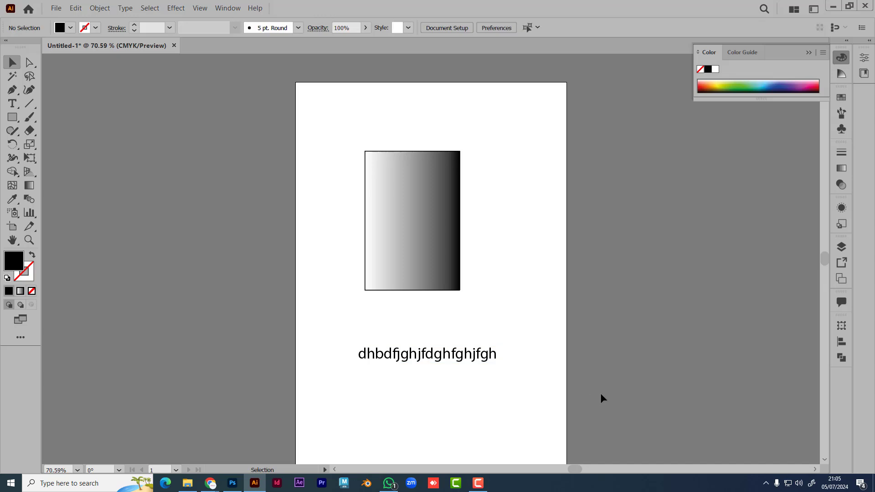
{"action": "left_click", "coordinate": [416, 354]}
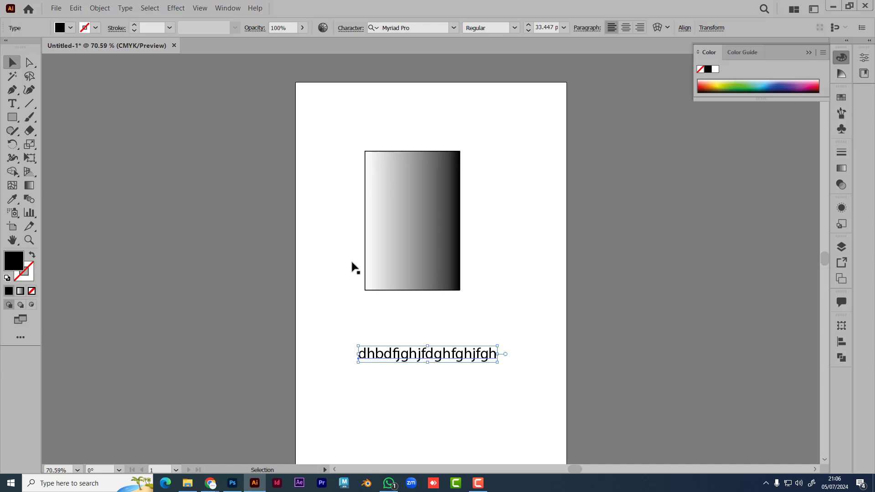
Step: Give the text a blue fill colour
{"action": "double_click", "coordinate": [14, 260]}
{"action": "left_click_drag", "start_coordinate": [519, 289], "coordinate": [601, 197]}
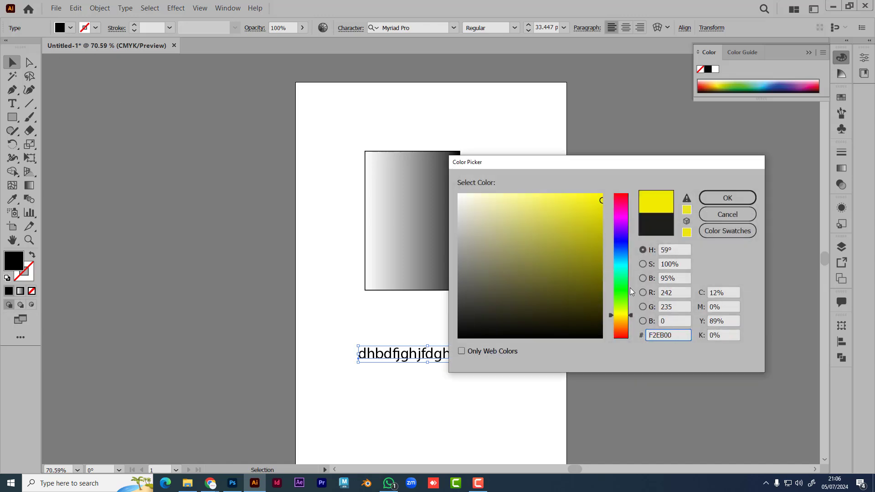
{"action": "left_click", "coordinate": [620, 243]}
{"action": "left_click", "coordinate": [727, 198]}
{"action": "left_click", "coordinate": [466, 379]}
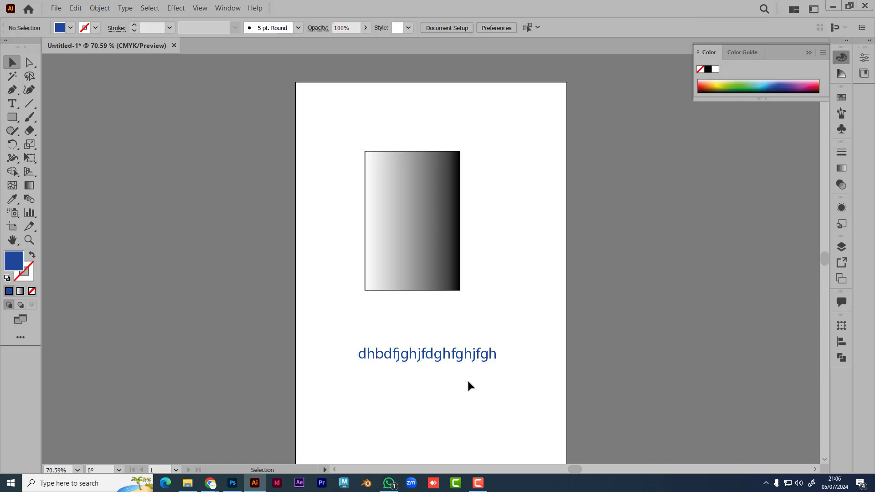
Step: Pan across the enlarged text, select it, and switch back to Photoshop
{"action": "scroll", "coordinate": [443, 370], "scroll_direction": "up", "scroll_amount": 4, "text": "alt"}
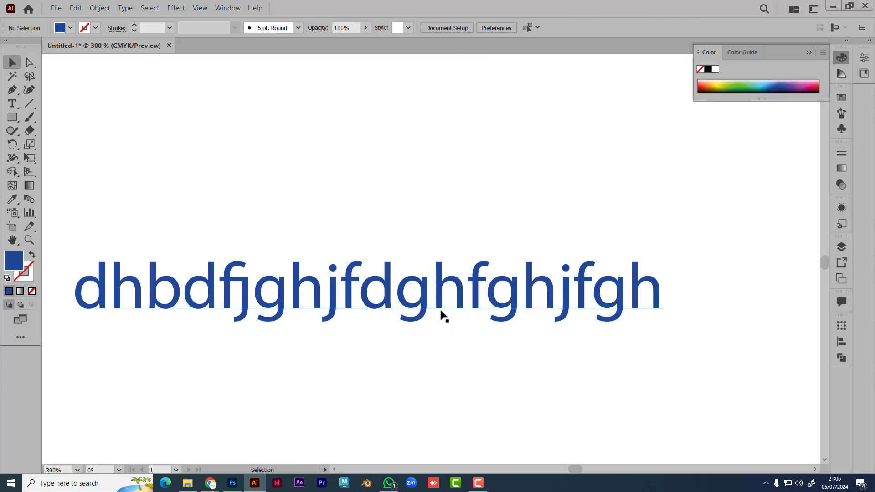
{"action": "key", "text": "space"}
{"action": "left_click_drag", "start_coordinate": [390, 351], "coordinate": [479, 327]}
{"action": "left_click", "coordinate": [488, 278]}
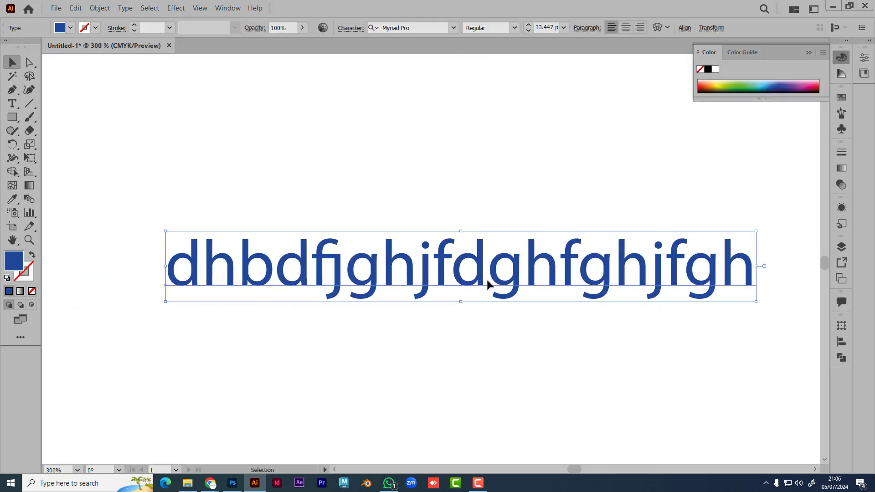
{"action": "key", "text": "alt+Tab"}
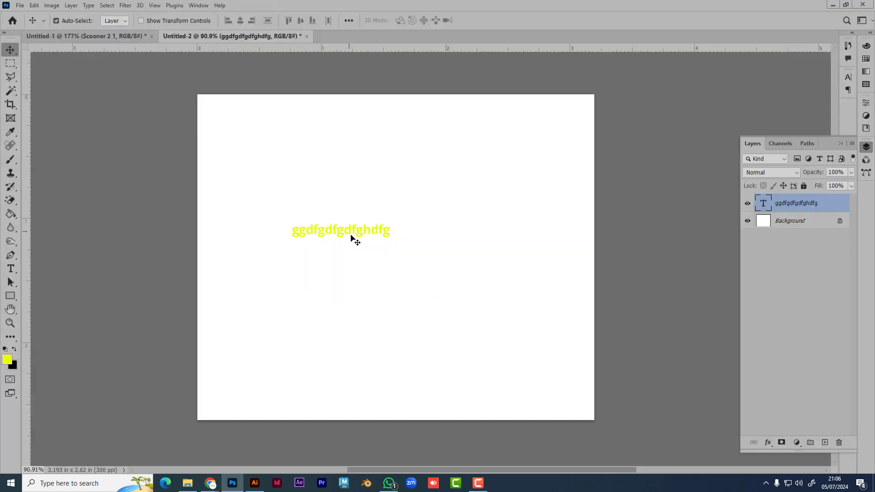
Step: Move the yellow text right and down, then check its colour without changing it
{"action": "left_click_drag", "start_coordinate": [355, 234], "coordinate": [378, 242]}
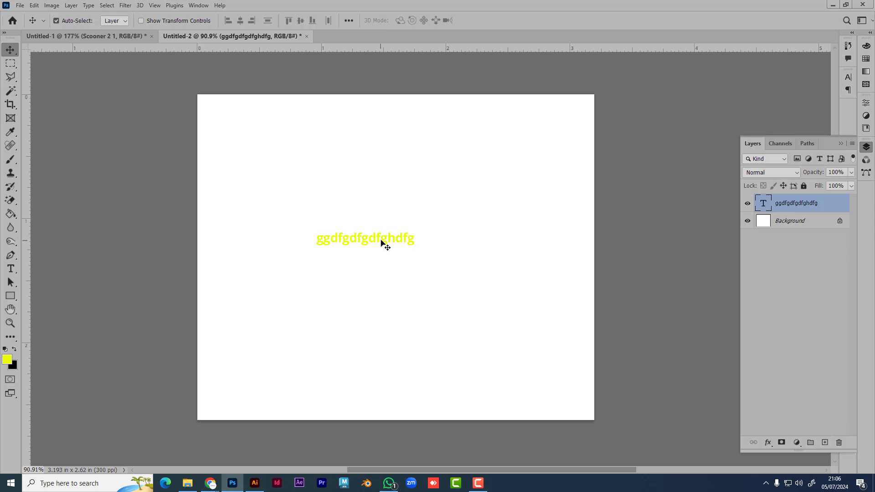
{"action": "left_click", "coordinate": [848, 77]}
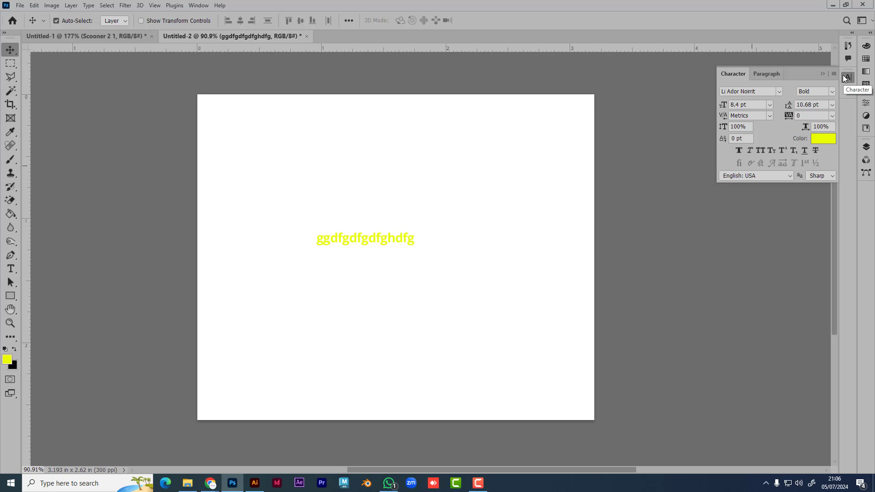
{"action": "left_click", "coordinate": [820, 143]}
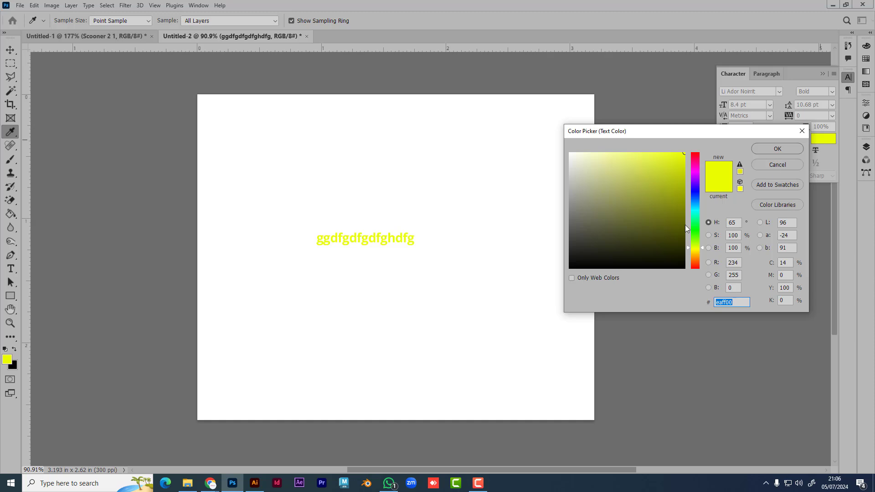
{"action": "left_click", "coordinate": [801, 132]}
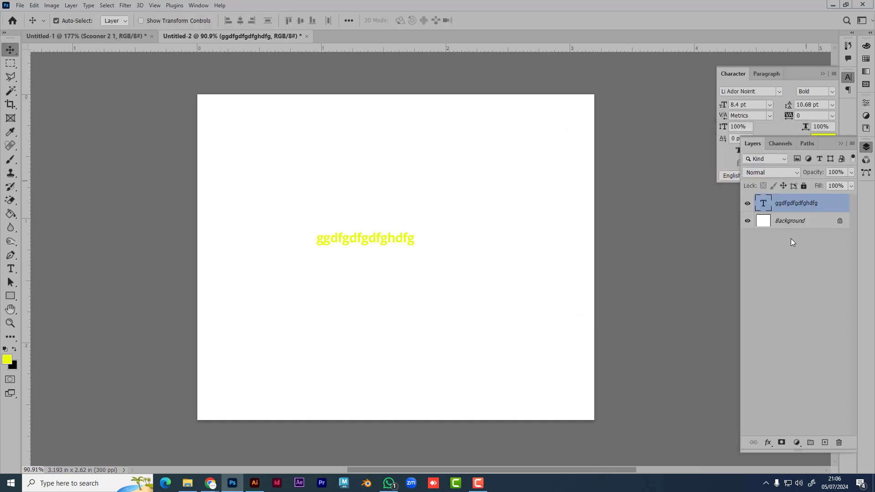
Step: Tuck away the Layers and Character panels and switch to the Illustrator document
{"action": "left_click", "coordinate": [866, 146]}
{"action": "left_click", "coordinate": [840, 144]}
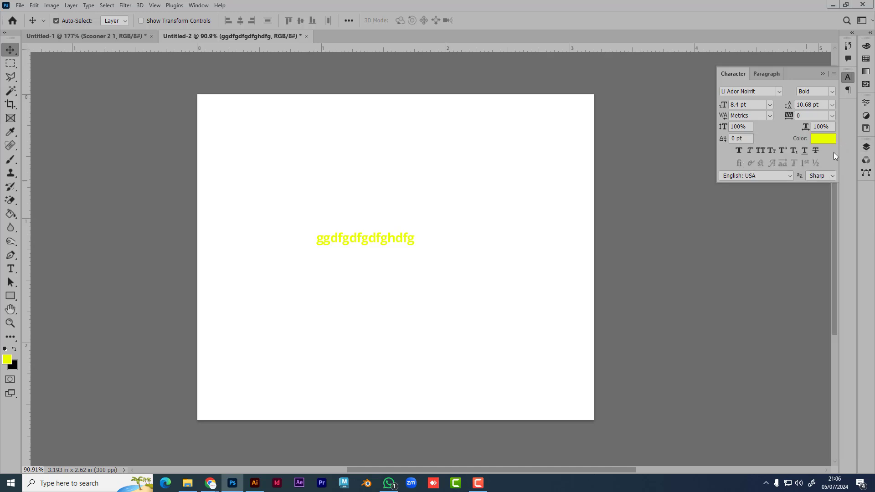
{"action": "left_click", "coordinate": [849, 76]}
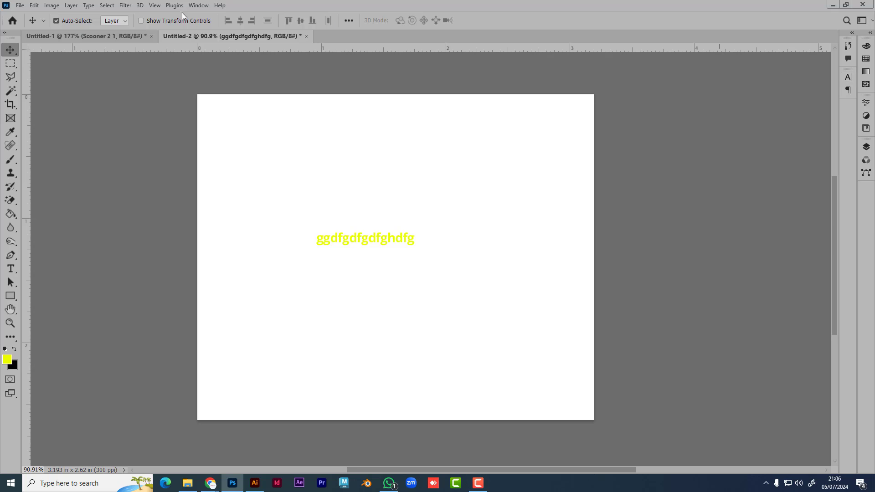
{"action": "left_click", "coordinate": [195, 7]}
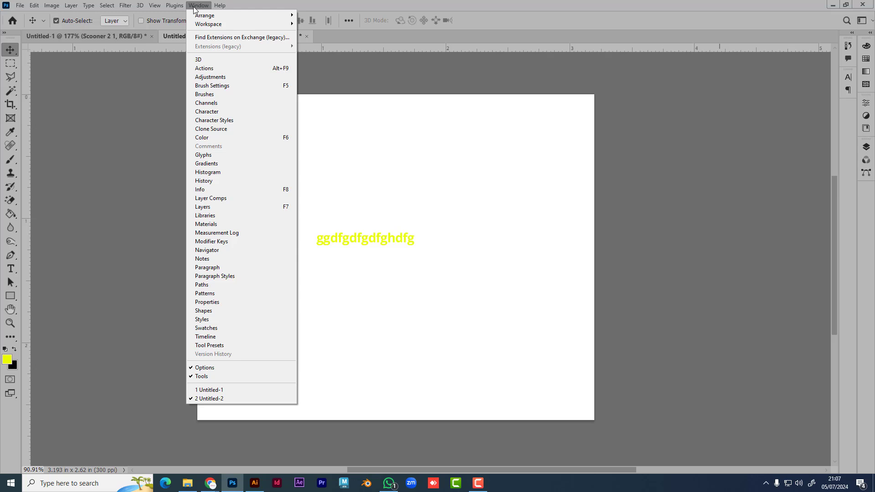
{"action": "left_click", "coordinate": [194, 9]}
{"action": "left_click", "coordinate": [254, 483]}
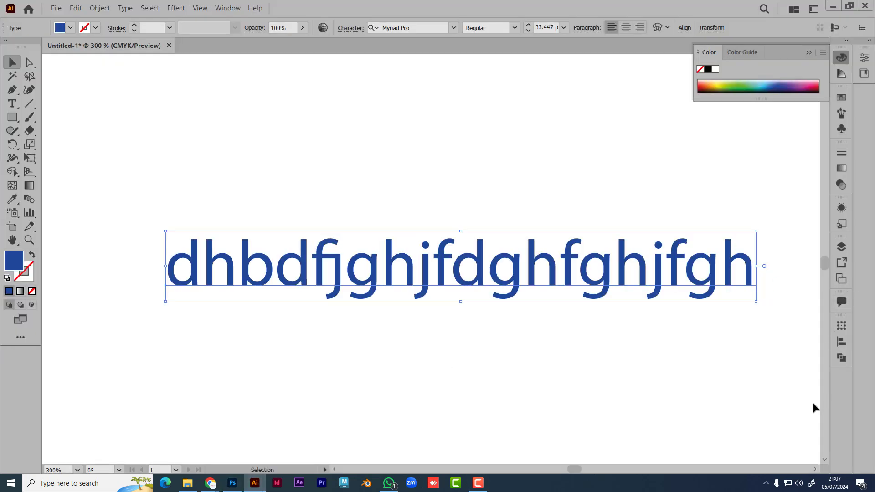
Step: Show the blue text's Appearance settings and browse the fx effects list without adding one
{"action": "left_click", "coordinate": [842, 208]}
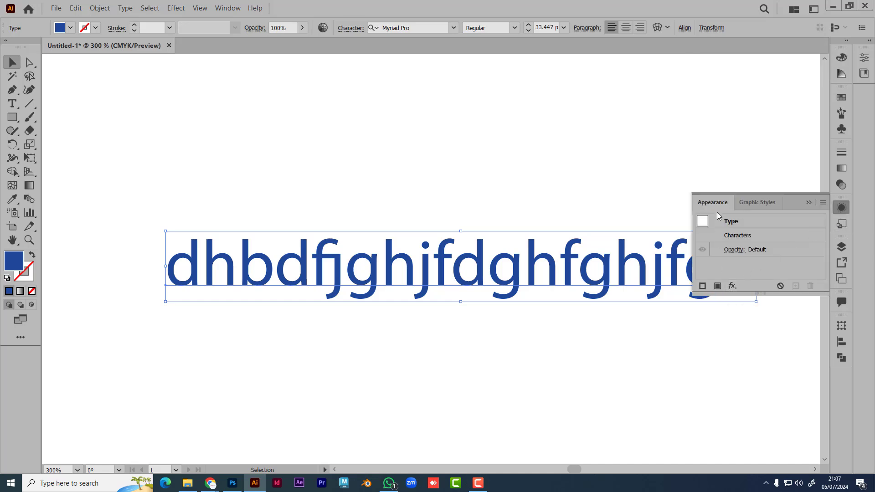
{"action": "left_click", "coordinate": [732, 286]}
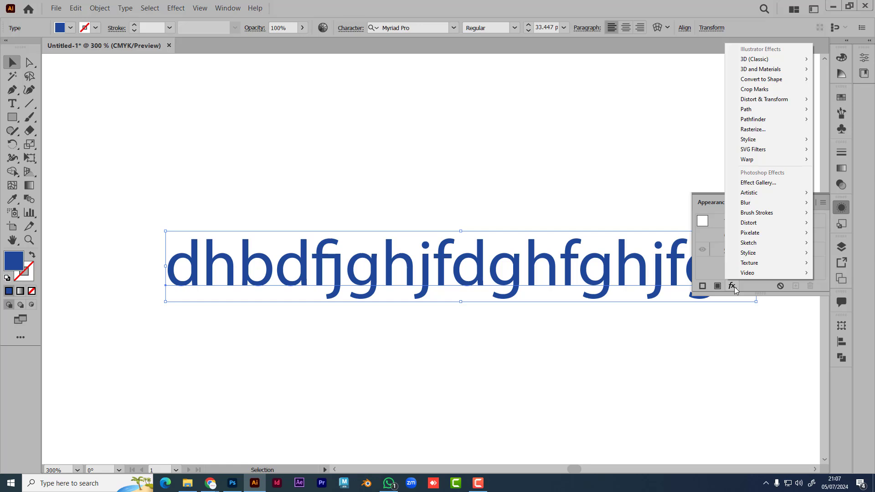
{"action": "left_click", "coordinate": [717, 287]}
Step: Add a new fill to the text and try the orange-yellow gradient swatch
{"action": "left_click", "coordinate": [718, 286]}
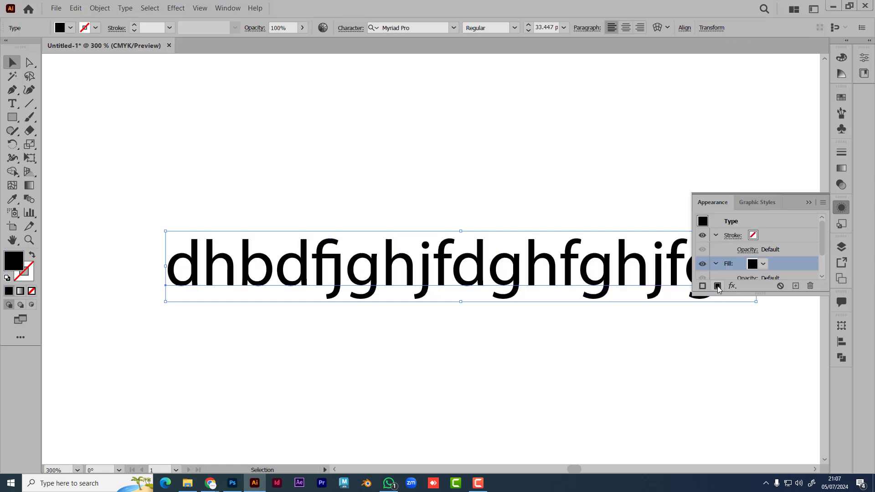
{"action": "left_click", "coordinate": [763, 265]}
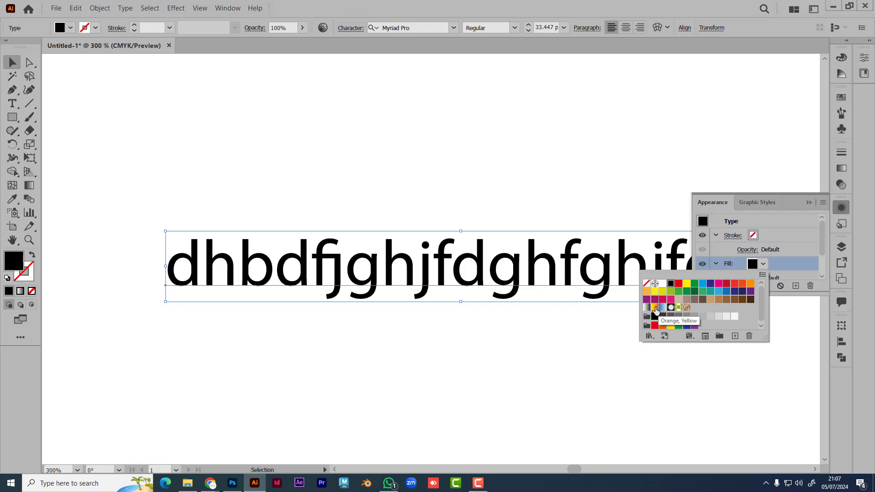
{"action": "left_click", "coordinate": [656, 308]}
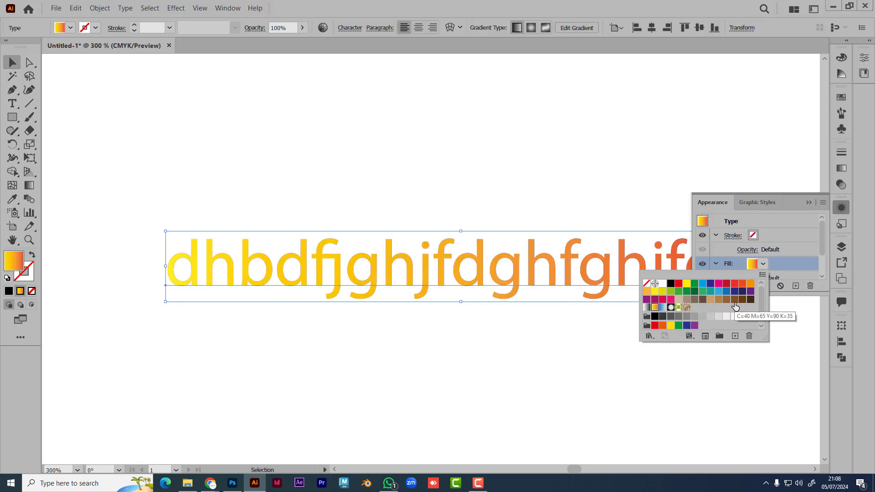
{"action": "double_click", "coordinate": [654, 308]}
{"action": "left_click", "coordinate": [538, 264]}
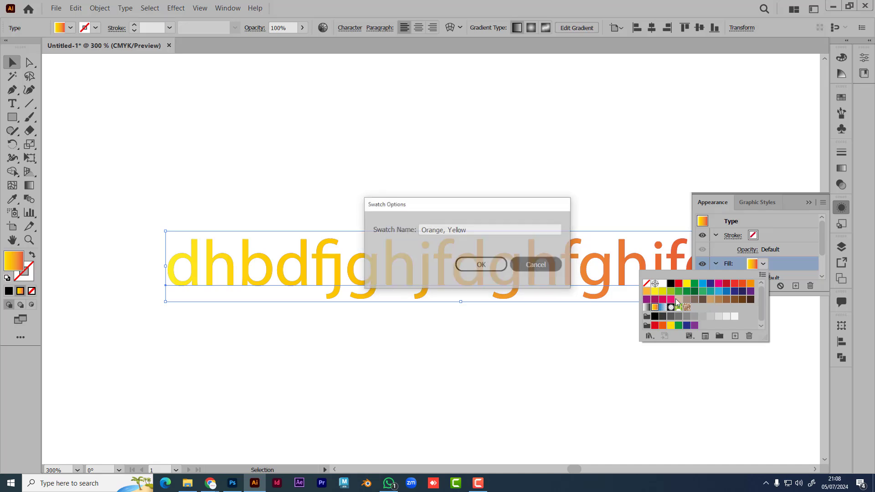
{"action": "left_click", "coordinate": [763, 266]}
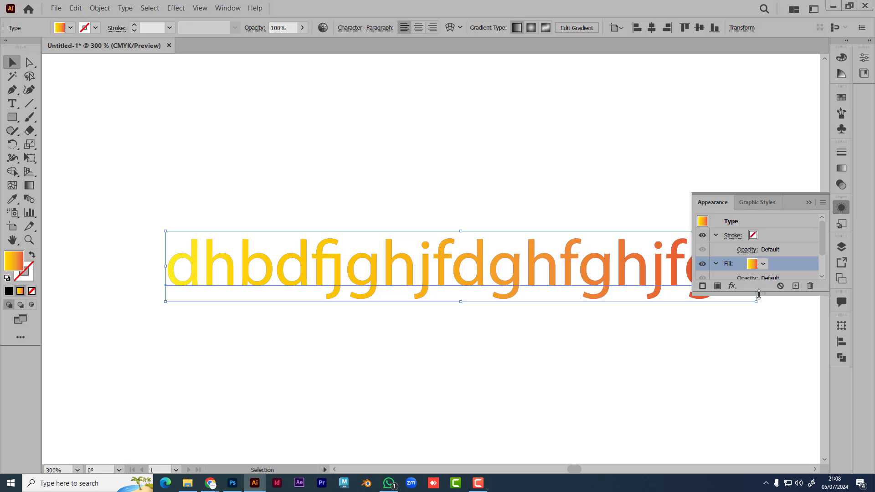
Step: Expand the Appearance panel and switch the fill to the white-to-black gradient
{"action": "left_click_drag", "start_coordinate": [759, 293], "coordinate": [763, 374]}
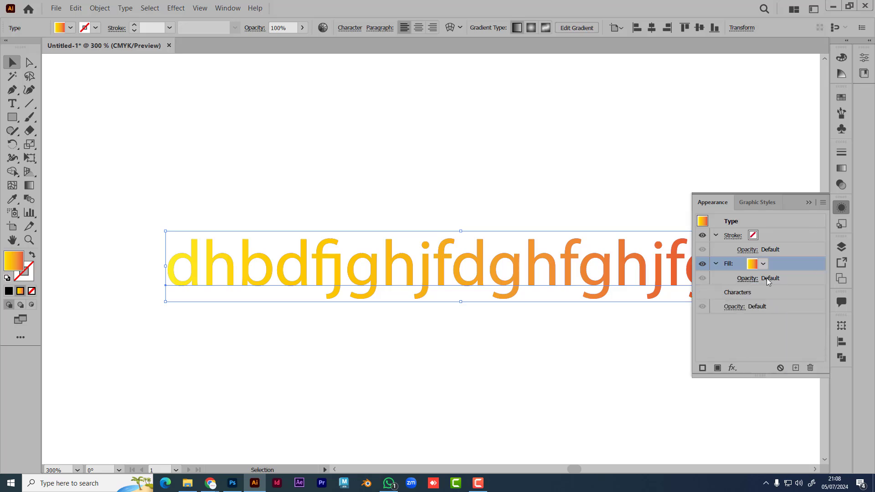
{"action": "left_click", "coordinate": [770, 278]}
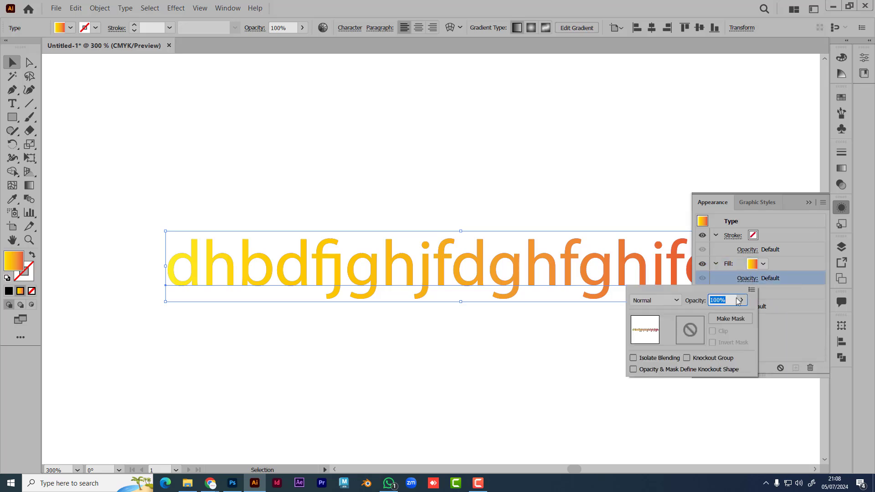
{"action": "left_click", "coordinate": [763, 263]}
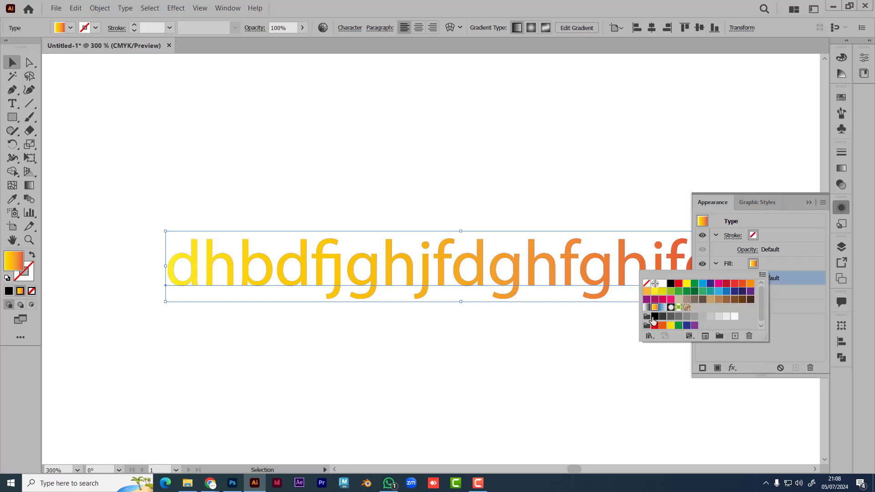
{"action": "left_click", "coordinate": [646, 307]}
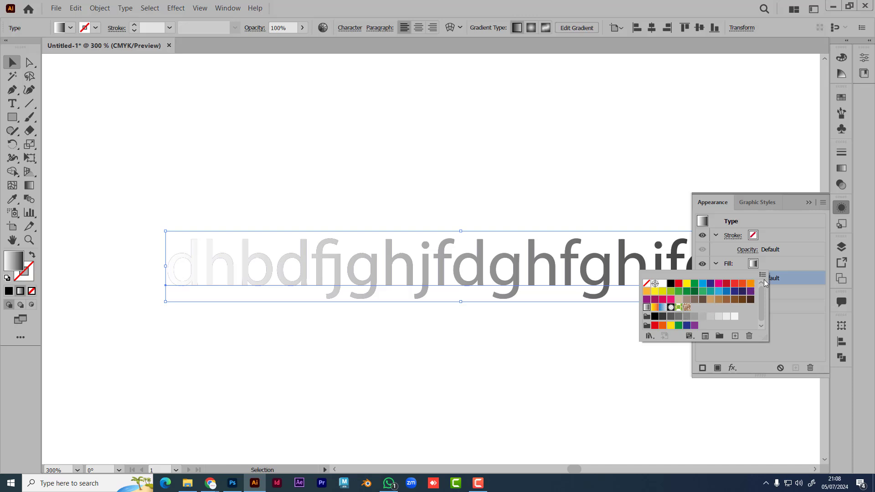
{"action": "left_click", "coordinate": [795, 271]}
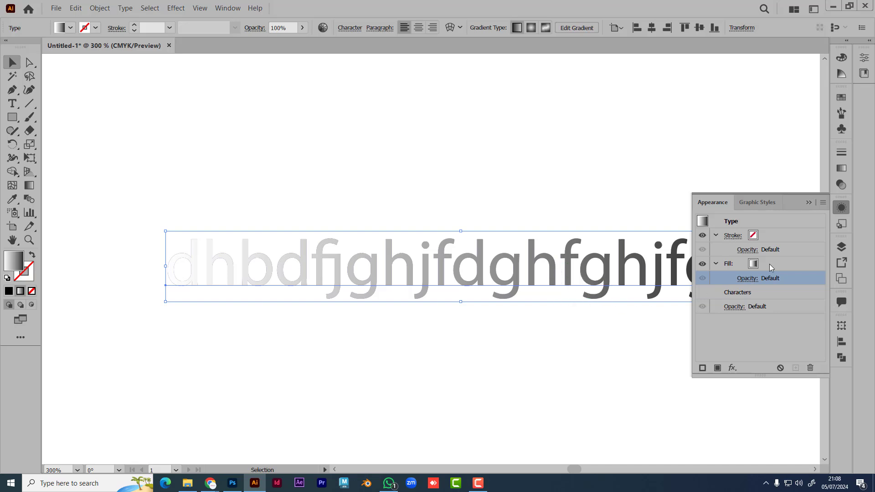
Step: Apply the Path > Outline Object effect to the text's gradient fill
{"action": "left_click", "coordinate": [747, 279]}
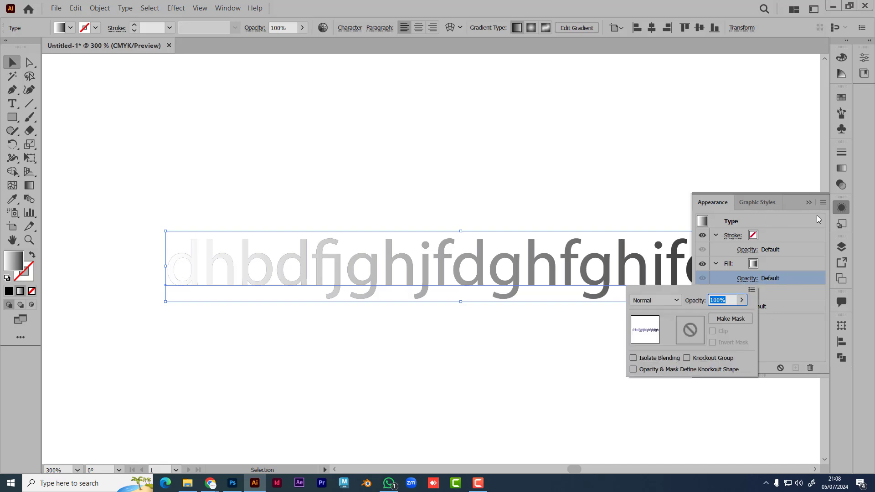
{"action": "left_click", "coordinate": [798, 326]}
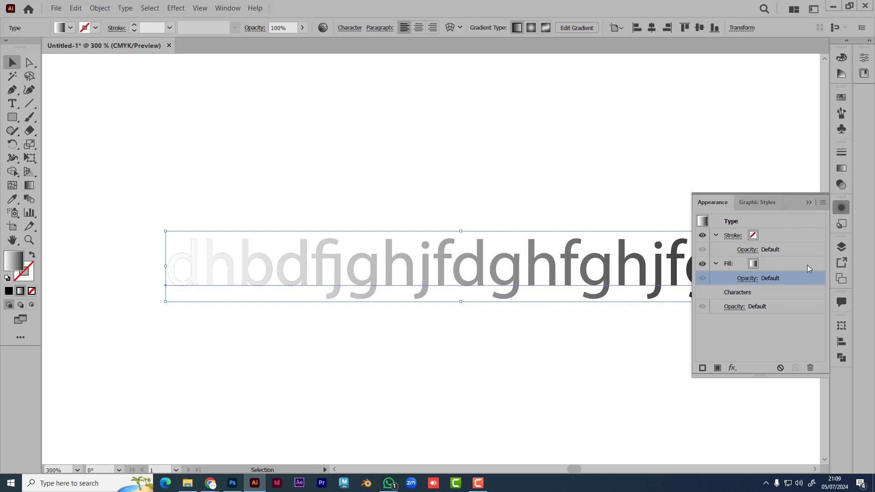
{"action": "left_click", "coordinate": [731, 368]}
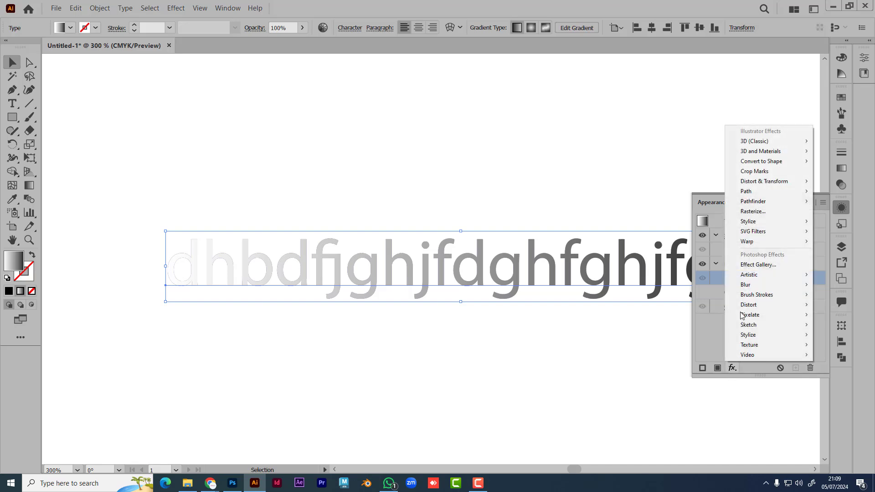
{"action": "mouse_move", "coordinate": [772, 191]}
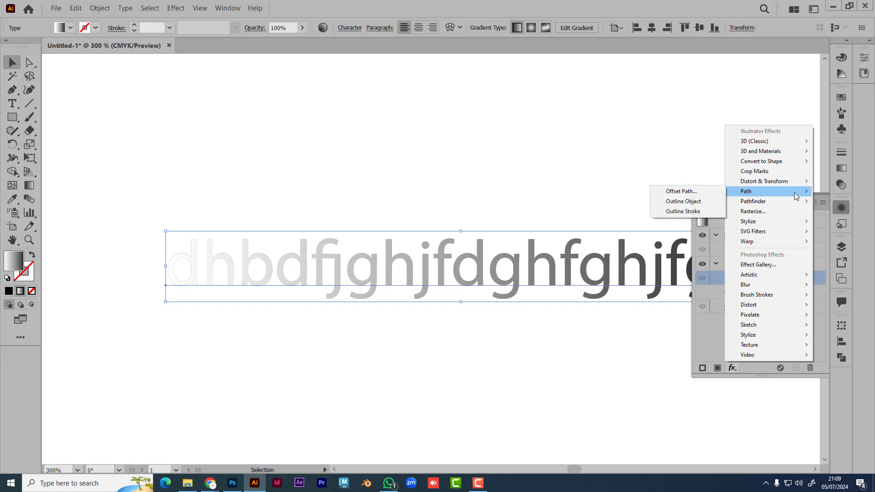
{"action": "left_click", "coordinate": [695, 201]}
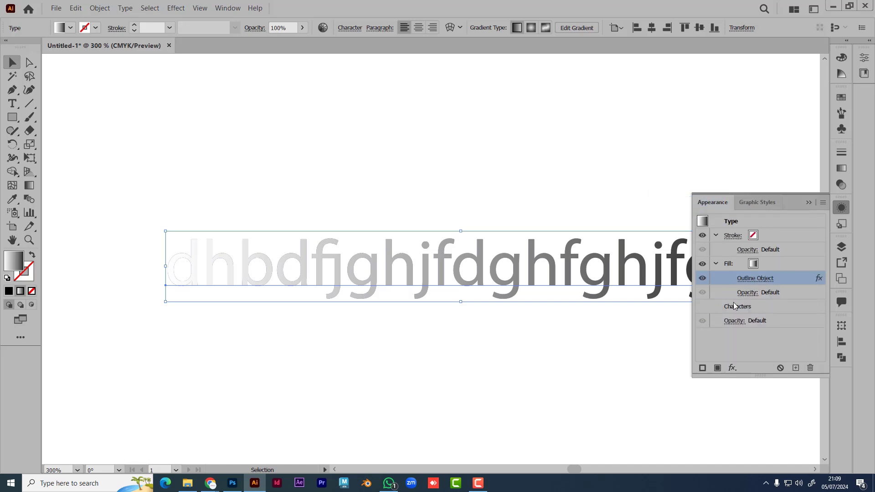
Step: Reposition the gradient text higher and to the left on the artboard
{"action": "left_click_drag", "start_coordinate": [602, 296], "coordinate": [484, 236]}
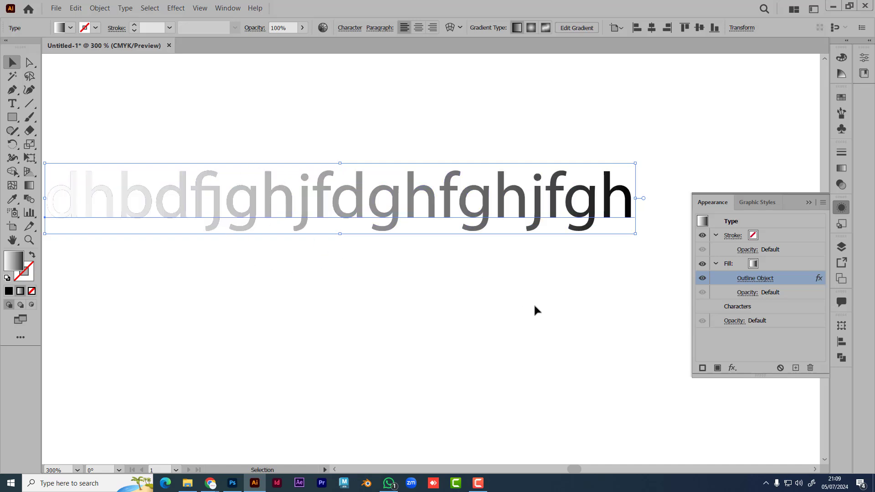
{"action": "left_click", "coordinate": [56, 8]}
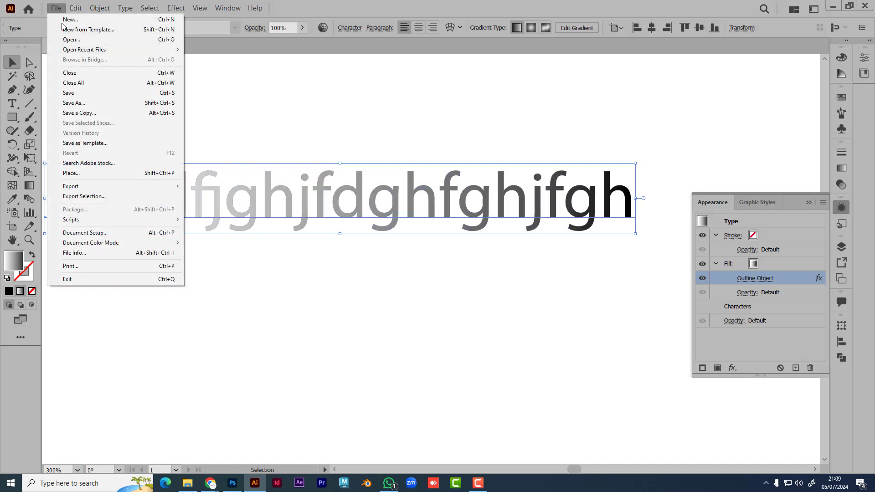
{"action": "left_click", "coordinate": [325, 118]}
{"action": "left_click", "coordinate": [484, 222]}
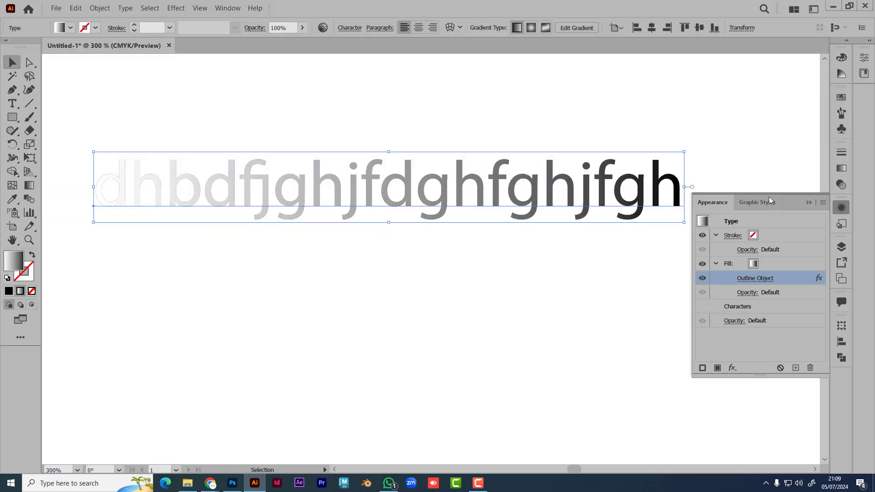
{"action": "left_click", "coordinate": [808, 202]}
{"action": "left_click", "coordinate": [553, 264]}
{"action": "left_click_drag", "start_coordinate": [463, 190], "coordinate": [408, 231]}
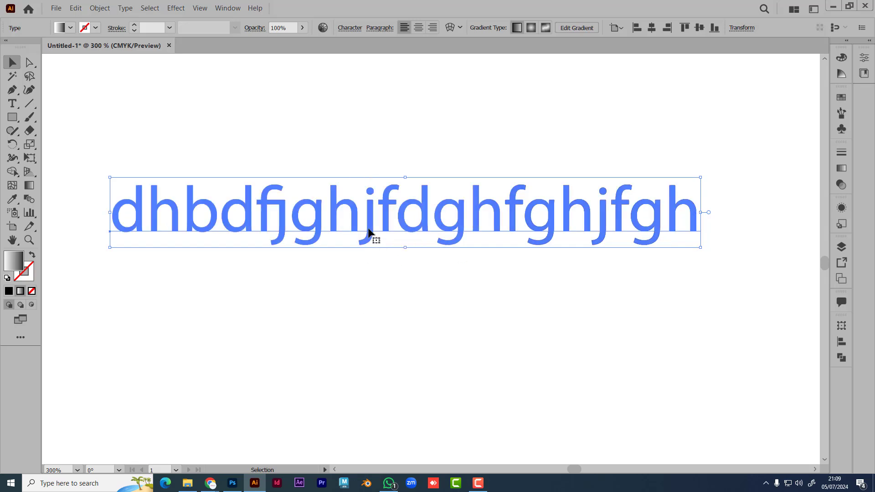
Step: Back in Photoshop, scale the yellow text to about 229% and move it up-left
{"action": "key", "text": "alt+Tab"}
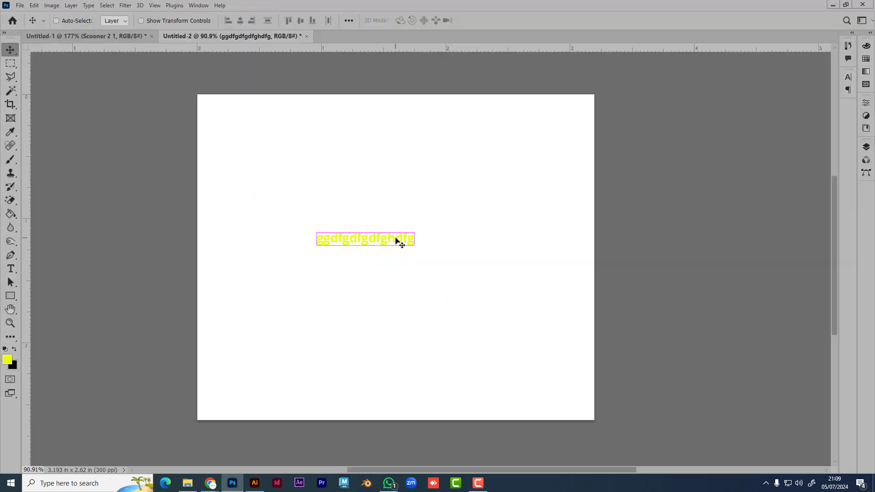
{"action": "key", "text": "ctrl+t"}
{"action": "left_click_drag", "start_coordinate": [414, 248], "coordinate": [538, 286]}
{"action": "left_click_drag", "start_coordinate": [451, 254], "coordinate": [401, 239]}
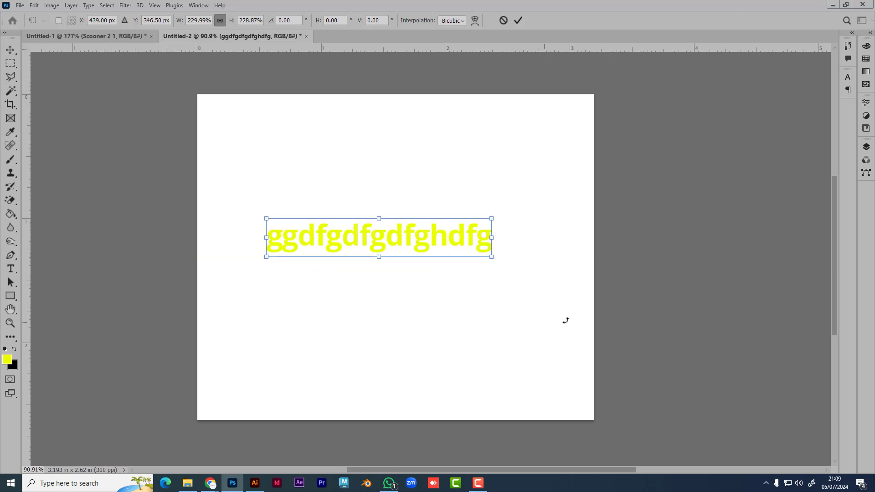
{"action": "key", "text": "Return"}
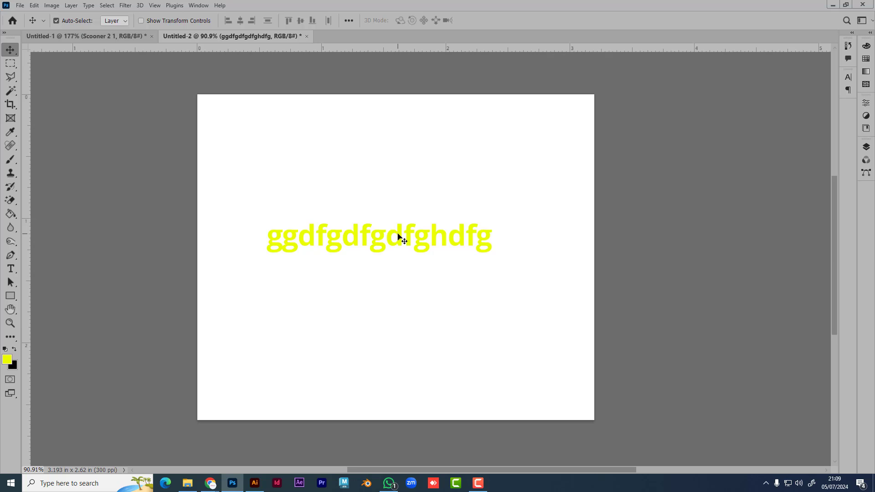
Step: Recolour the ggdfgdfgdfghdfg text blue (0036ff) and commit it
{"action": "double_click", "coordinate": [398, 240]}
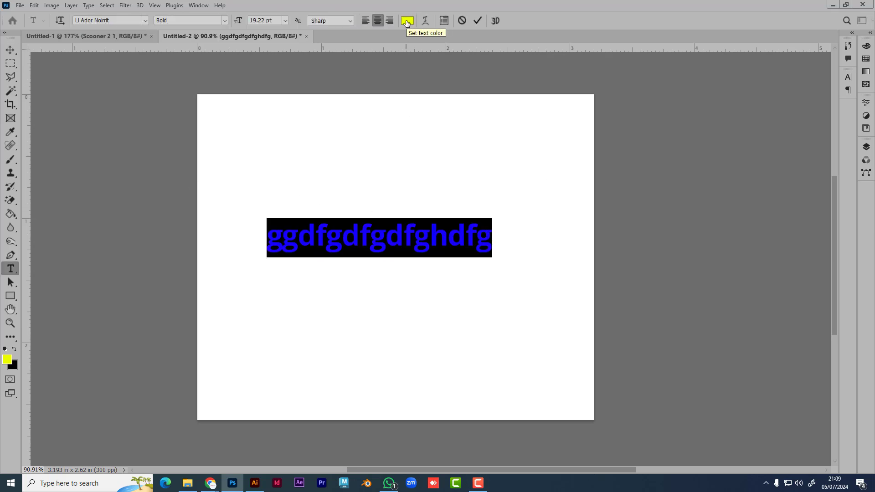
{"action": "left_click", "coordinate": [407, 21]}
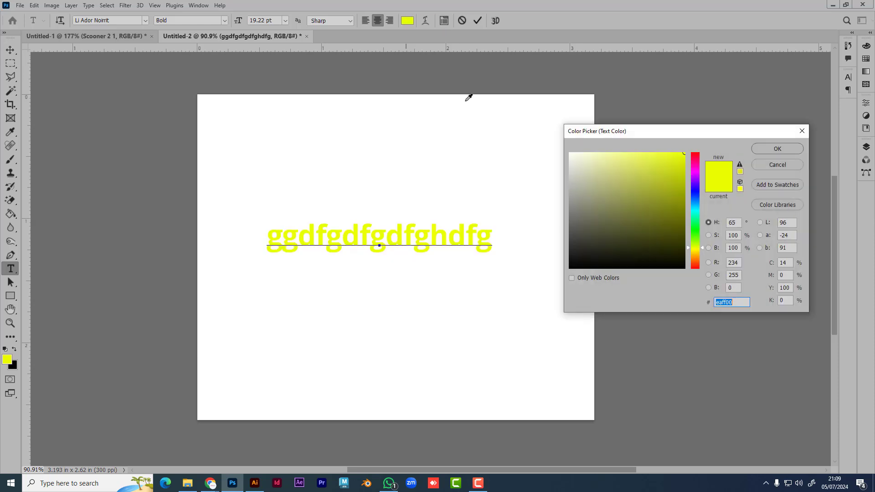
{"action": "left_click", "coordinate": [695, 200]}
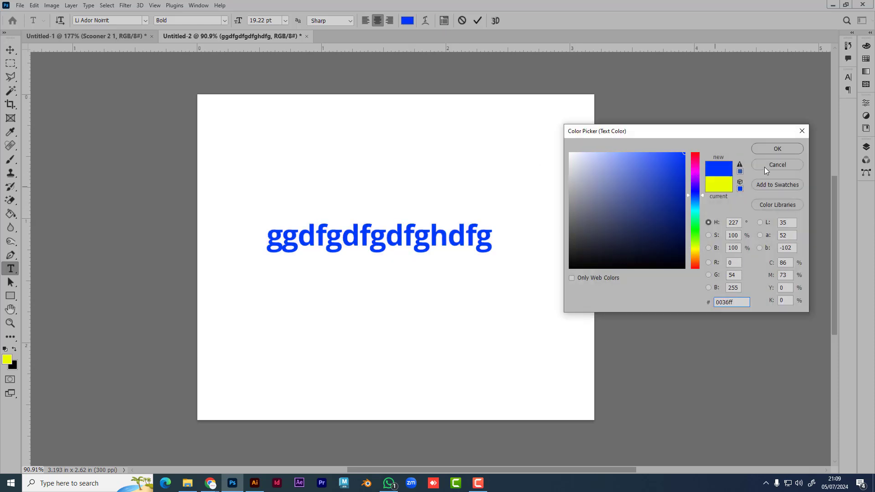
{"action": "left_click", "coordinate": [780, 153]}
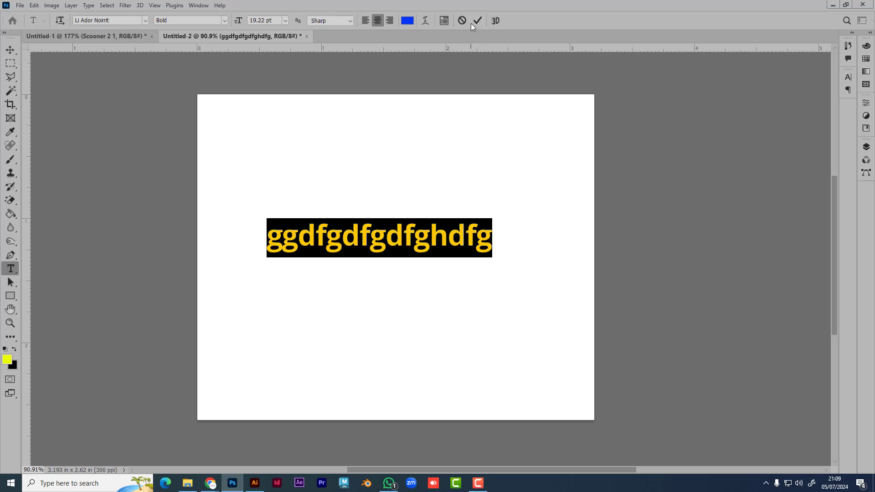
{"action": "left_click", "coordinate": [441, 21]}
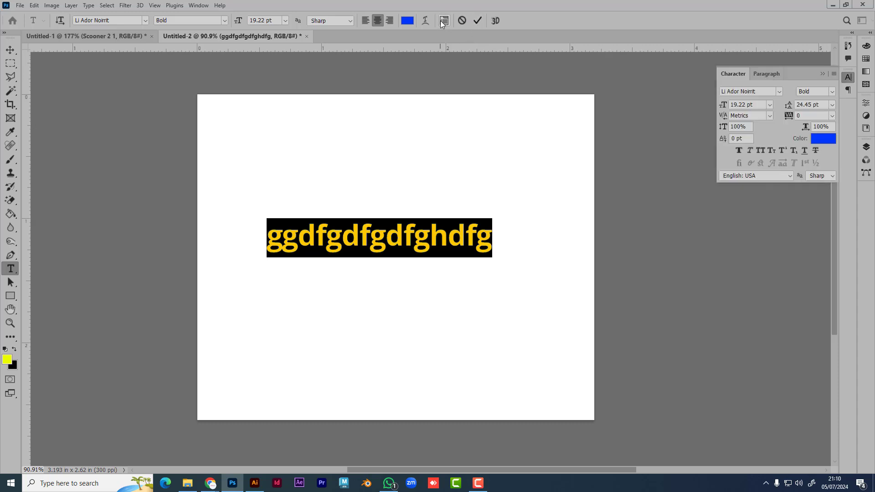
{"action": "left_click", "coordinate": [477, 20]}
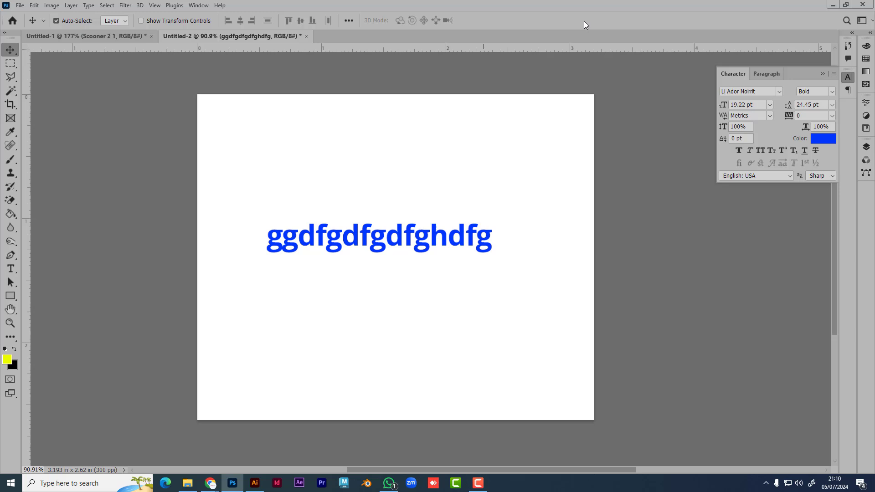
Step: Reset the workspace to Essentials and delete the blue ggdfgdfgdfghdfg text layer
{"action": "left_click", "coordinate": [821, 73]}
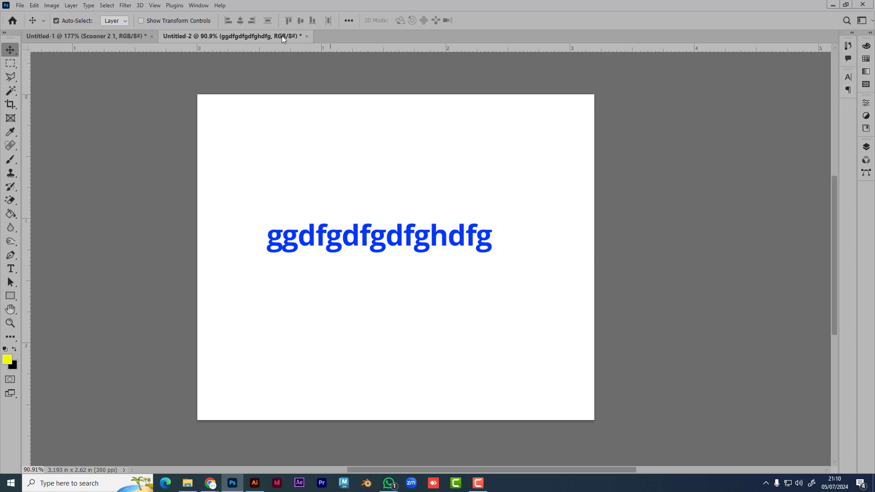
{"action": "left_click", "coordinate": [204, 7]}
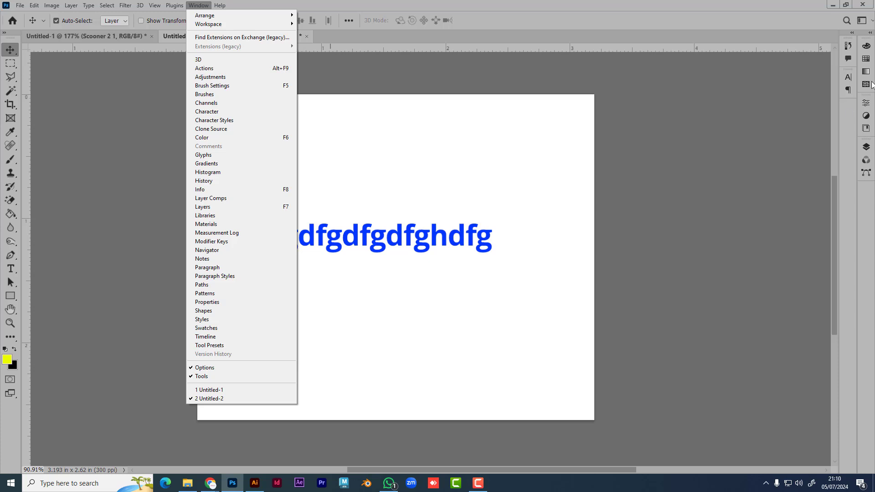
{"action": "left_click", "coordinate": [666, 179]}
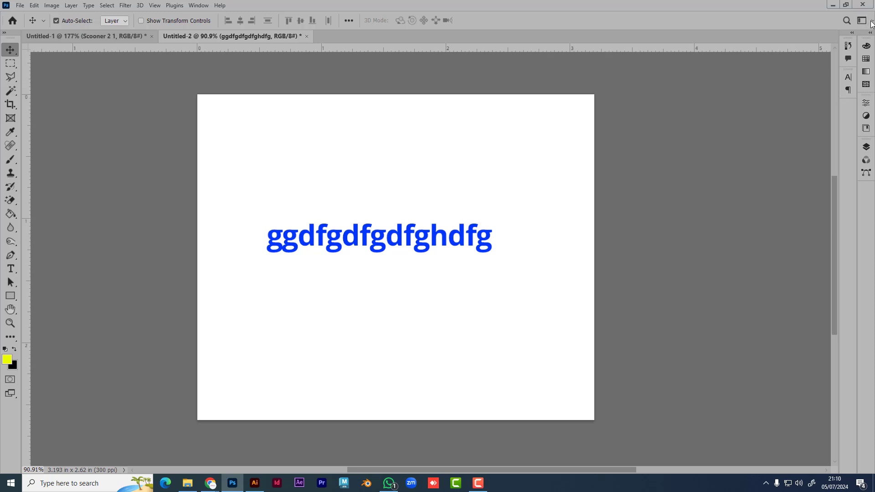
{"action": "left_click", "coordinate": [871, 23]}
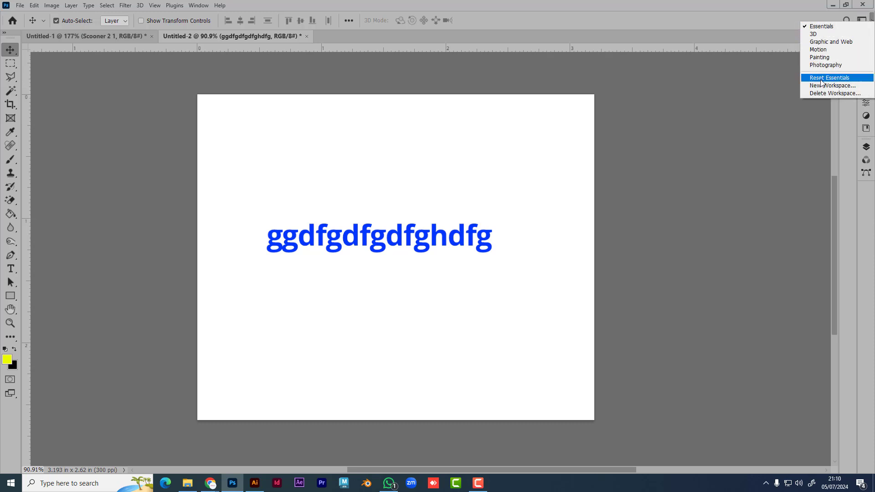
{"action": "left_click", "coordinate": [838, 82]}
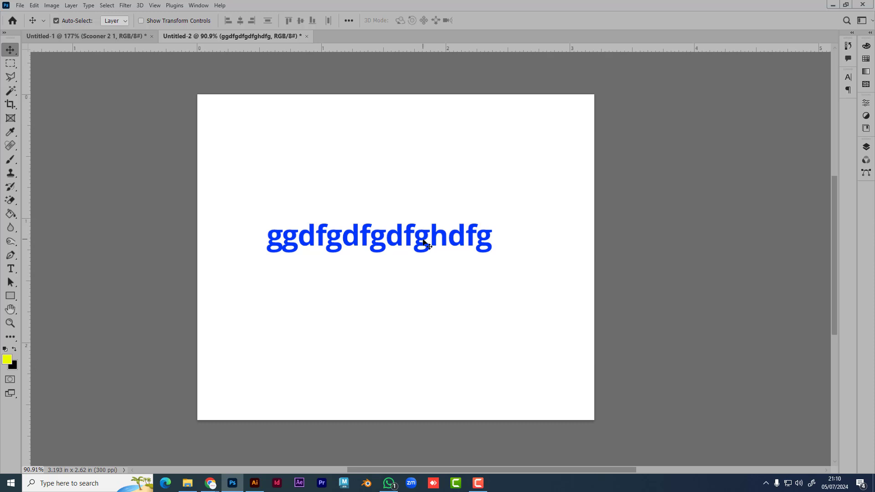
{"action": "key", "text": "Delete"}
Step: Drag out a paragraph text box filled with blue Lorem ipsum placeholder text
{"action": "left_click", "coordinate": [11, 269]}
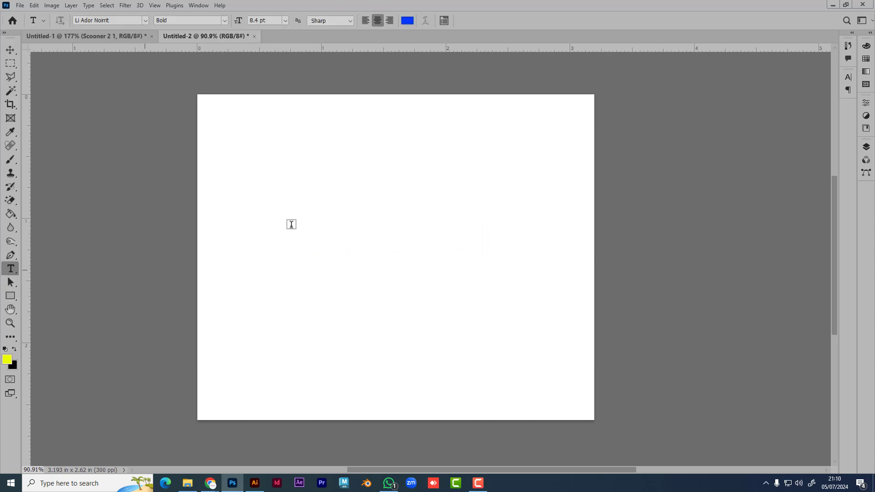
{"action": "left_click_drag", "start_coordinate": [244, 165], "coordinate": [550, 306]}
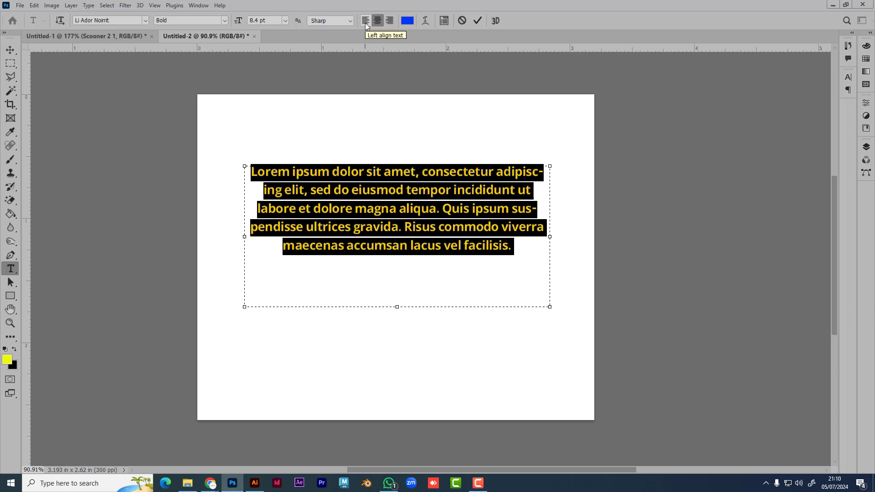
{"action": "left_click", "coordinate": [447, 21]}
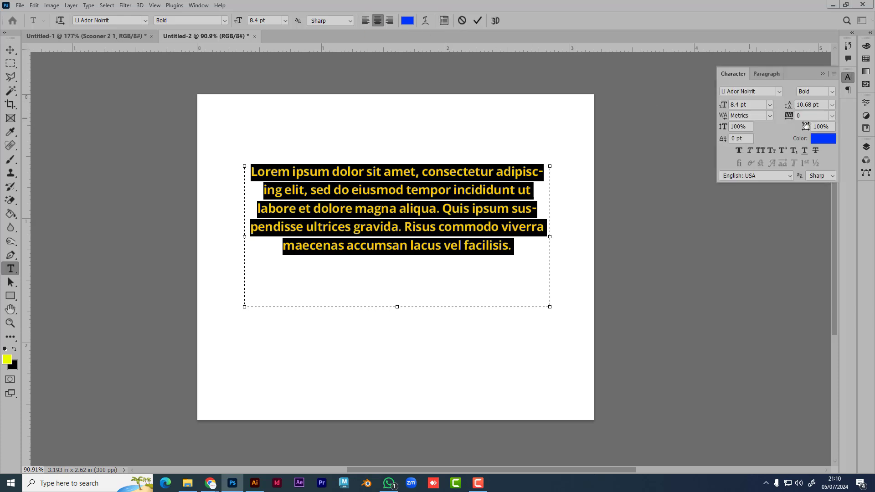
{"action": "left_click", "coordinate": [772, 73]}
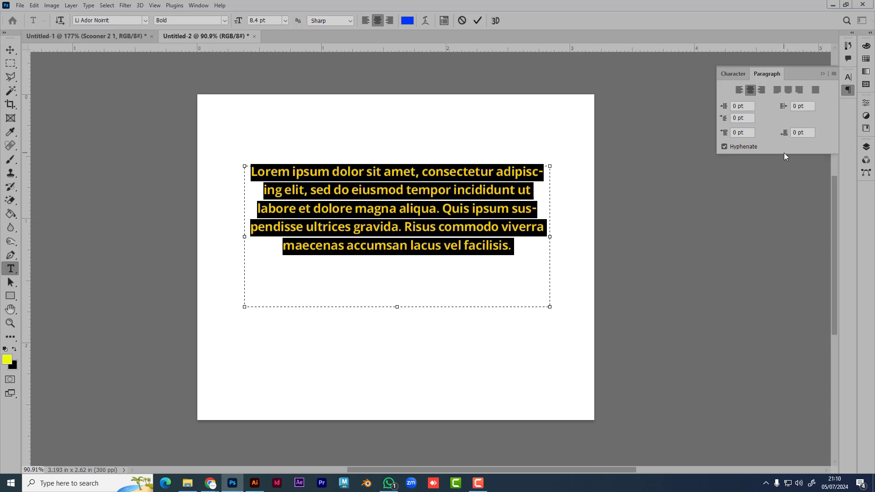
Step: Keep the font as Li Ador Noirrit Bold and commit the paragraph
{"action": "left_click", "coordinate": [145, 20]}
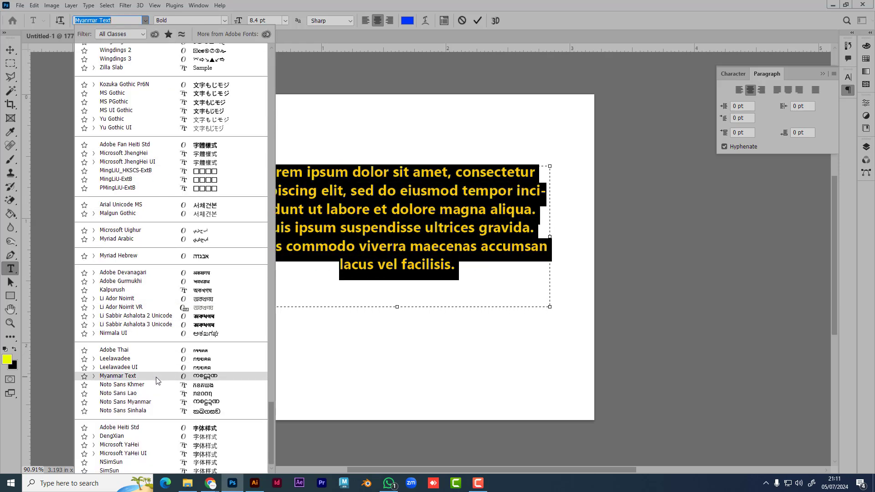
{"action": "left_click", "coordinate": [728, 73]}
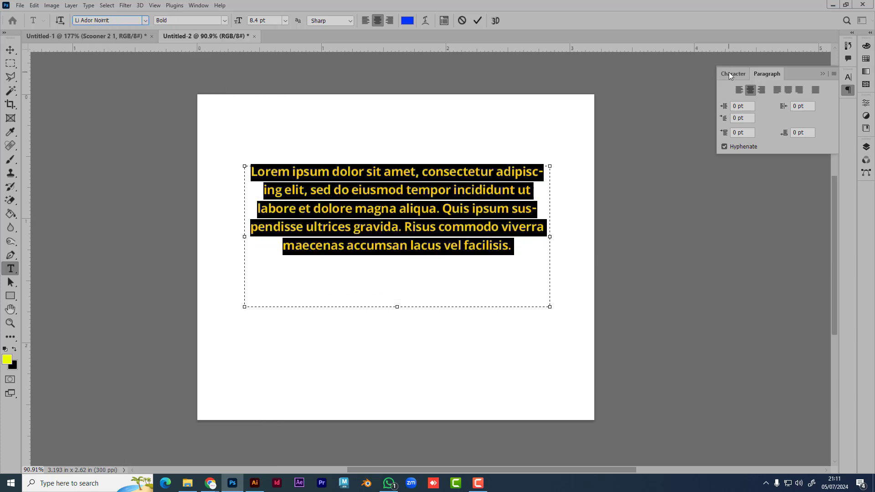
{"action": "left_click", "coordinate": [735, 73]}
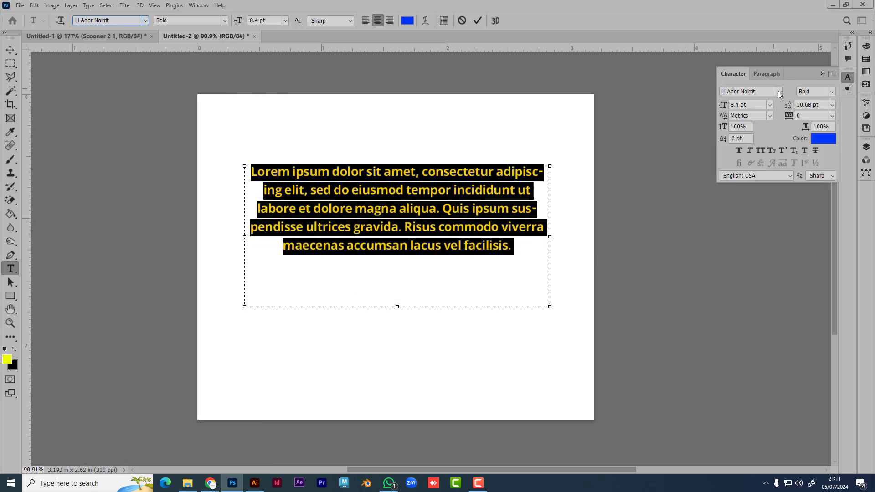
{"action": "left_click", "coordinate": [779, 91]}
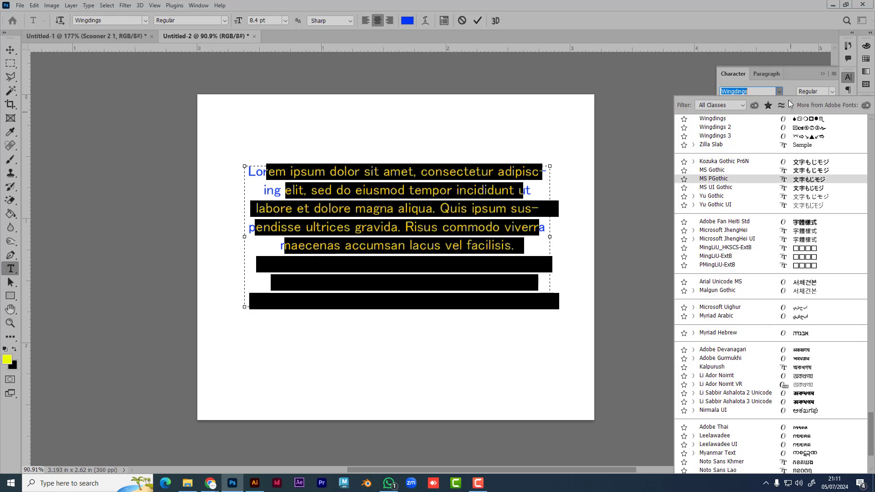
{"action": "left_click", "coordinate": [780, 91]}
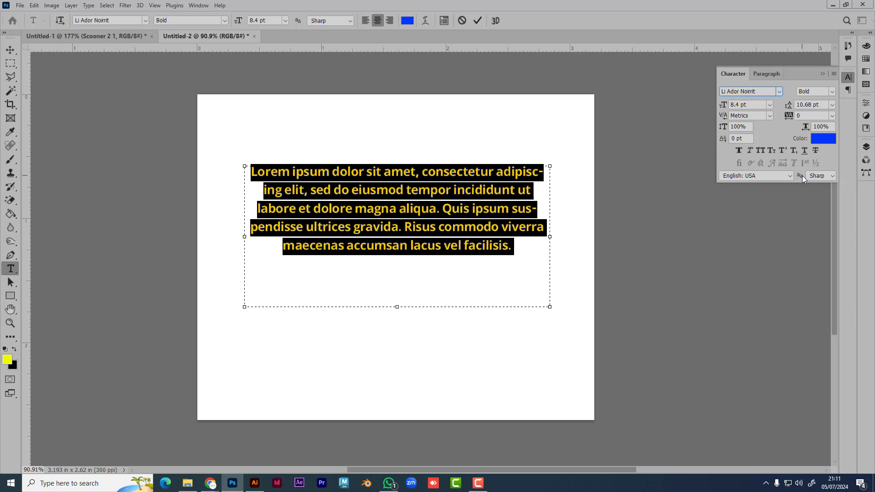
{"action": "left_click", "coordinate": [478, 21]}
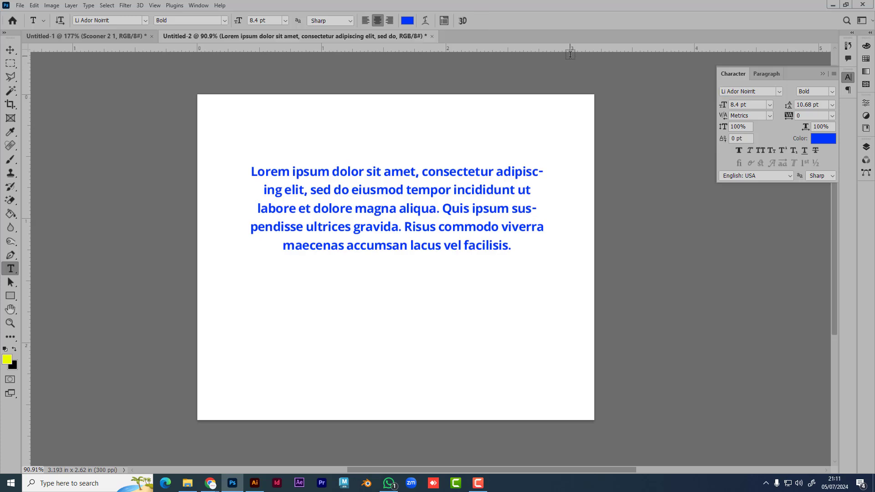
{"action": "left_click", "coordinate": [15, 45]}
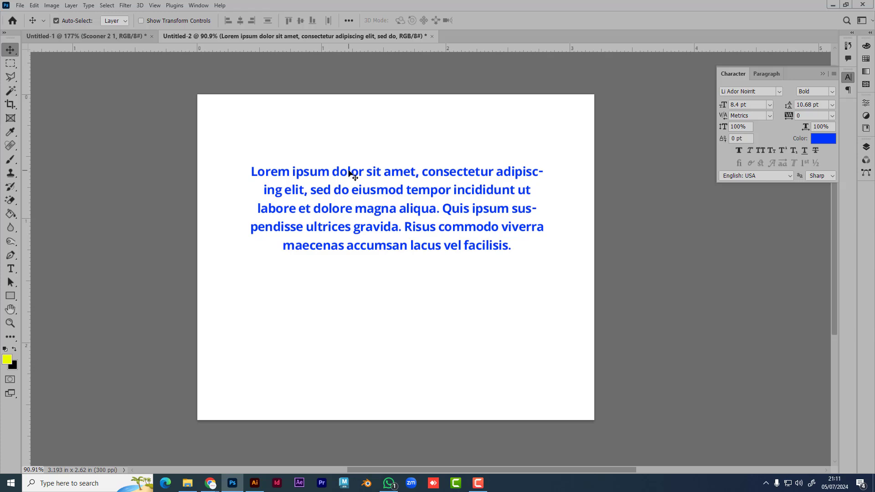
Step: Delete the paragraph, then add vertical text 'tulpkpiukiuk' and delete it too
{"action": "key", "text": "Delete"}
{"action": "left_click", "coordinate": [11, 269]}
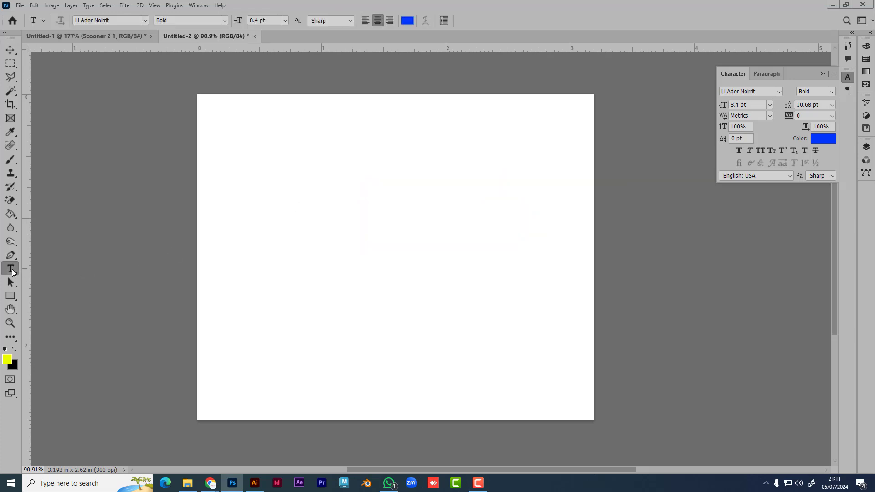
{"action": "right_click", "coordinate": [12, 269]}
{"action": "left_click", "coordinate": [70, 278]}
{"action": "left_click", "coordinate": [366, 203]}
{"action": "type", "text": "tulpkpiukiuk"}
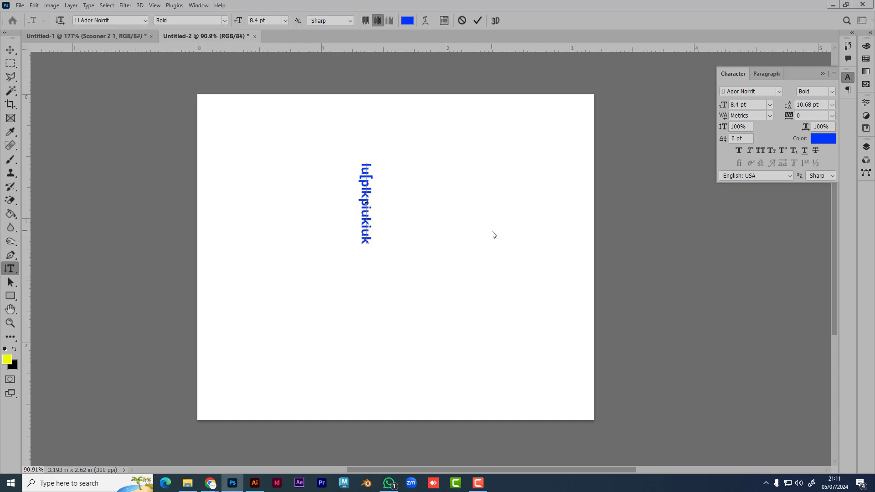
{"action": "left_click", "coordinate": [10, 49]}
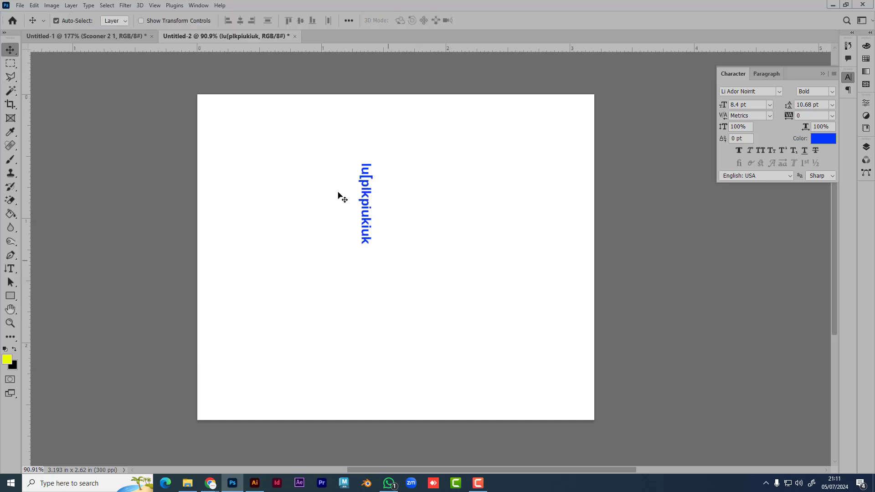
{"action": "key", "text": "Delete"}
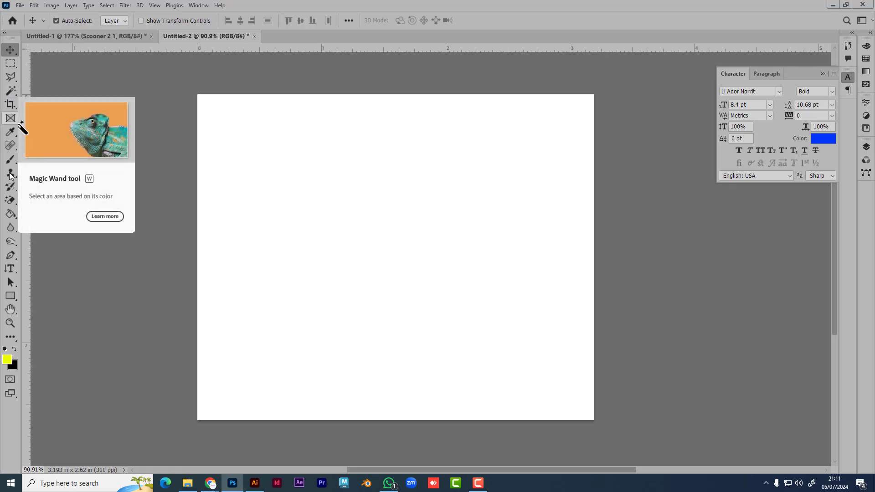
Step: Draw a square with the Rectangle tool, then undo it
{"action": "left_click", "coordinate": [11, 296]}
{"action": "left_click_drag", "start_coordinate": [318, 194], "coordinate": [467, 299]}
{"action": "key", "text": "ctrl+z"}
Step: Make a rectangular marquee selection, close the side panels, then clear the selection
{"action": "left_click", "coordinate": [10, 63]}
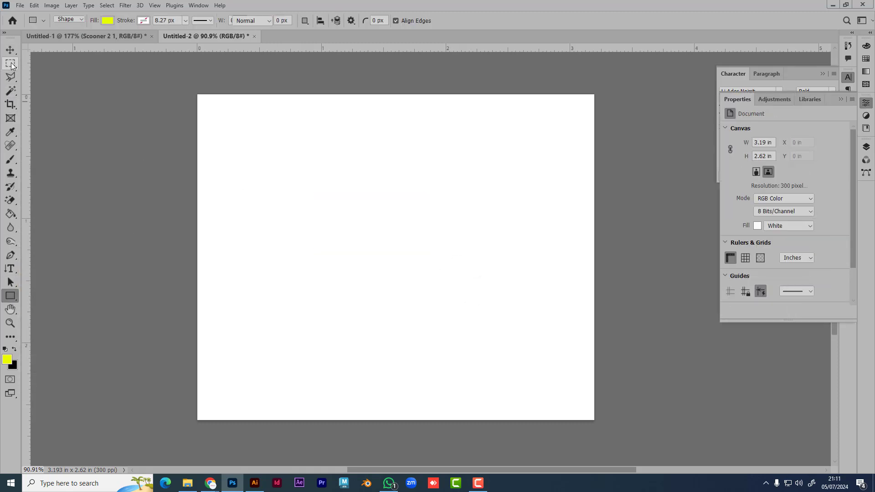
{"action": "left_click_drag", "start_coordinate": [303, 207], "coordinate": [497, 335]}
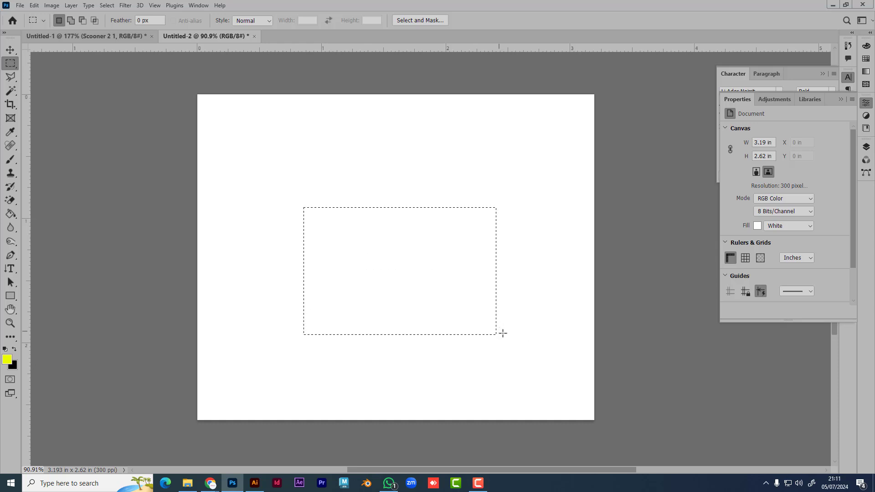
{"action": "left_click", "coordinate": [840, 98]}
{"action": "left_click", "coordinate": [827, 73]}
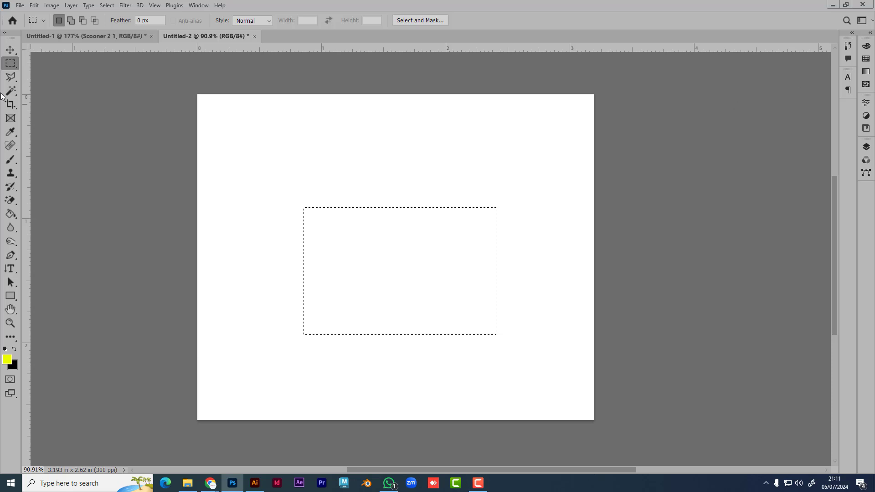
{"action": "left_click", "coordinate": [7, 53]}
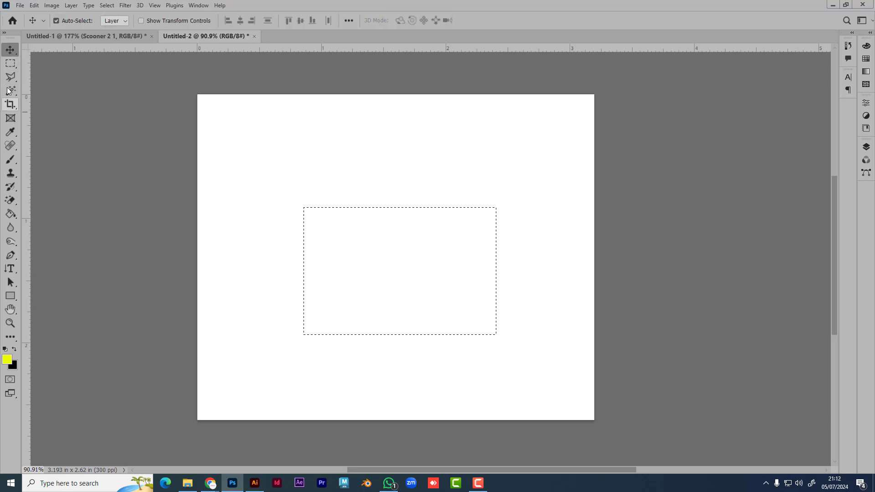
{"action": "left_click", "coordinate": [11, 65]}
{"action": "left_click", "coordinate": [82, 262]}
Step: Draw a yellow rectangle mid-canvas and drag it into place near the upper centre
{"action": "left_click", "coordinate": [7, 299]}
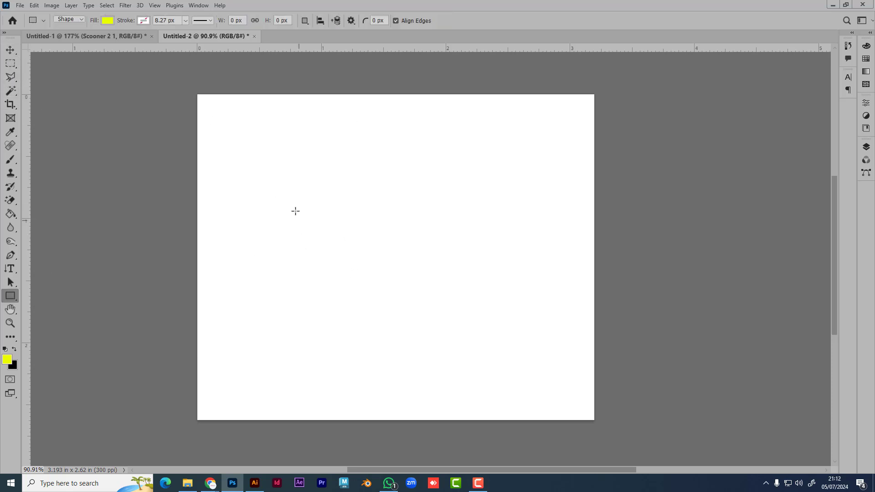
{"action": "left_click_drag", "start_coordinate": [294, 200], "coordinate": [492, 334]}
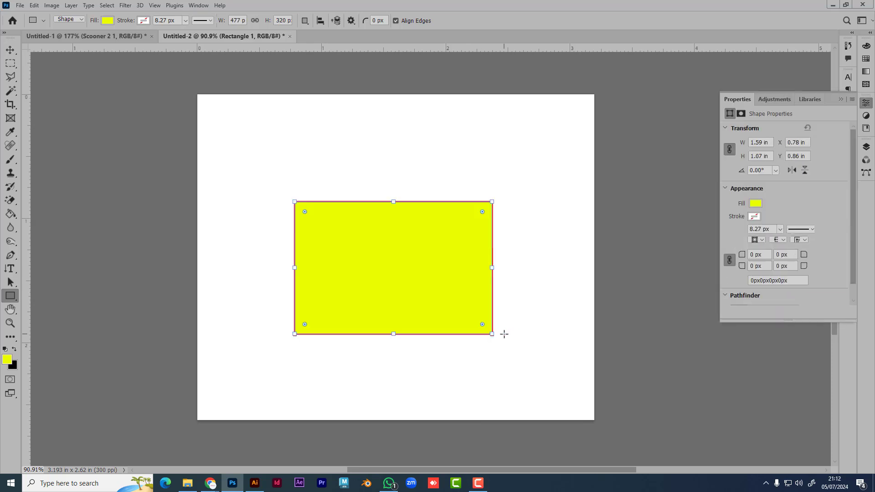
{"action": "left_click", "coordinate": [10, 49]}
{"action": "left_click_drag", "start_coordinate": [406, 296], "coordinate": [424, 283]}
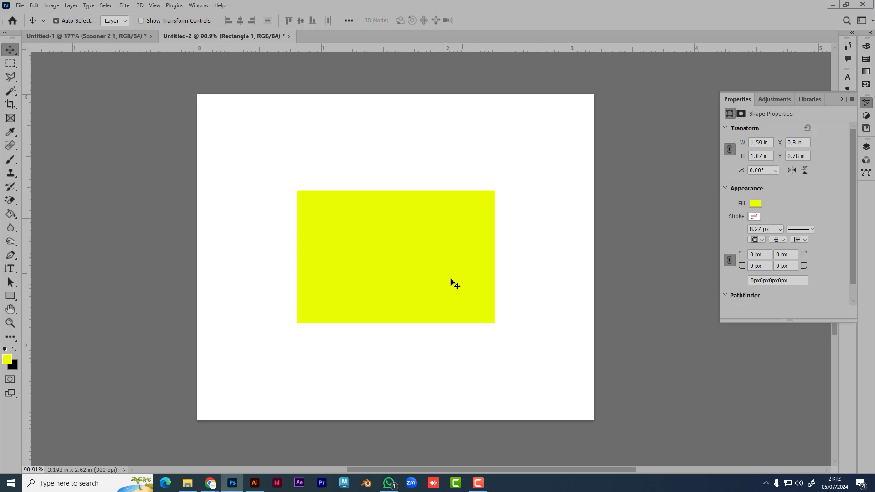
{"action": "left_click_drag", "start_coordinate": [448, 291], "coordinate": [459, 253]}
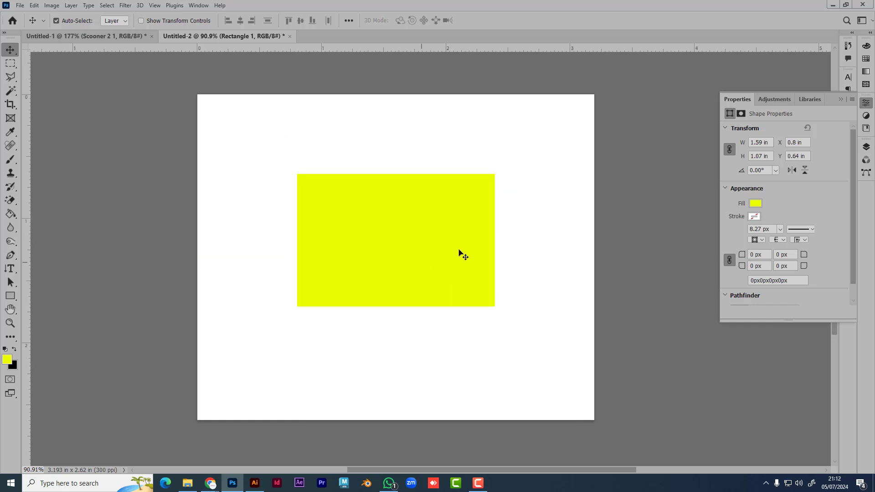
{"action": "left_click", "coordinate": [839, 102]}
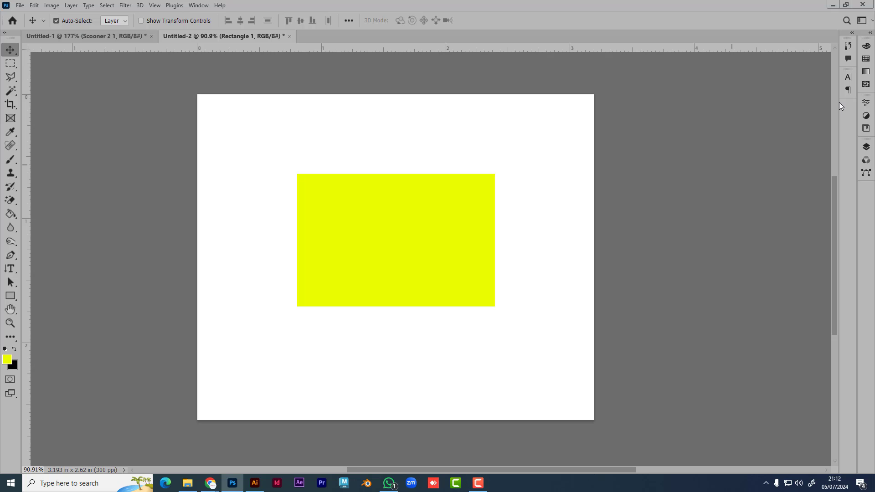
{"action": "left_click_drag", "start_coordinate": [442, 250], "coordinate": [406, 276]}
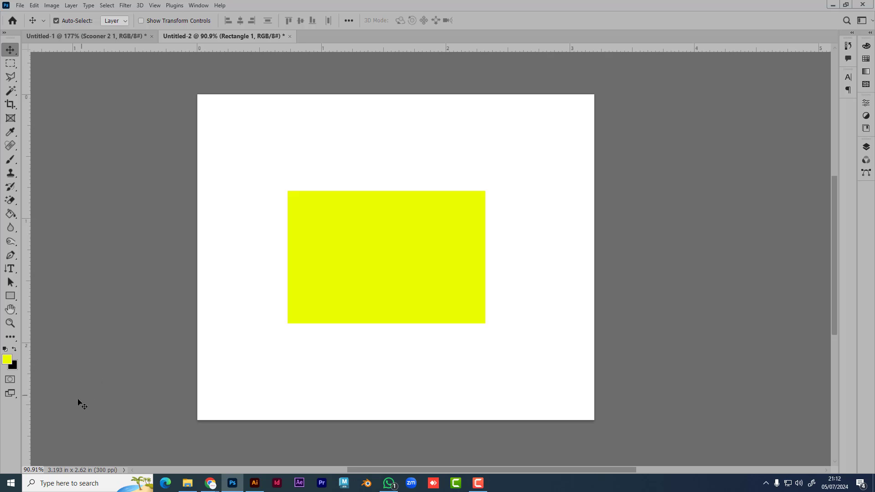
{"action": "left_click_drag", "start_coordinate": [354, 291], "coordinate": [376, 271]}
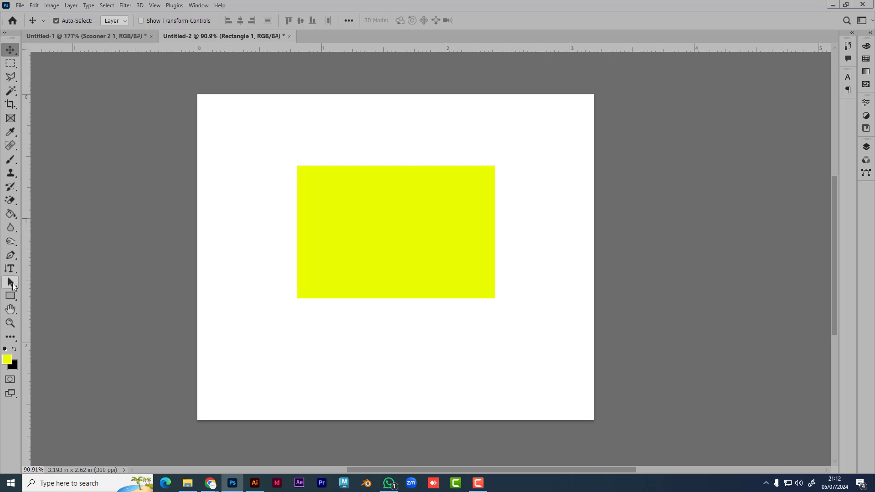
Step: Show the Layers panel, nudge the rectangle right and down, and open Rectangle 1's Layer Style
{"action": "left_click_drag", "start_coordinate": [11, 214], "coordinate": [55, 217]}
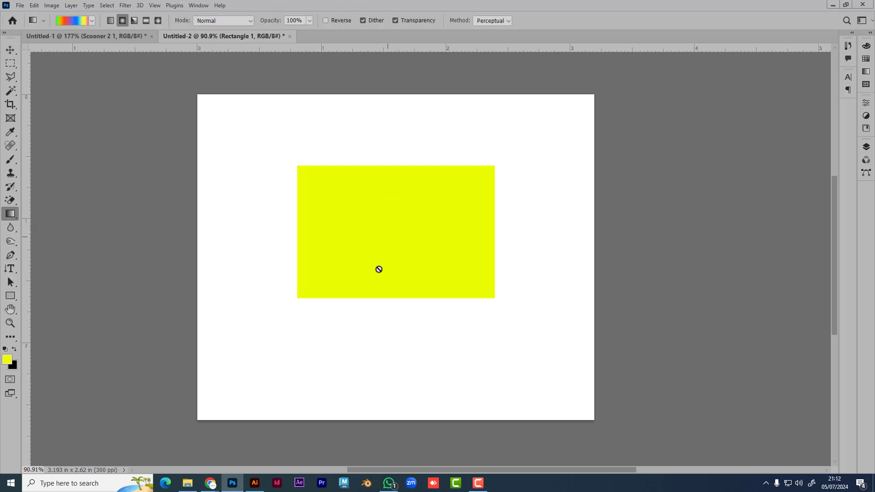
{"action": "left_click", "coordinate": [865, 146]}
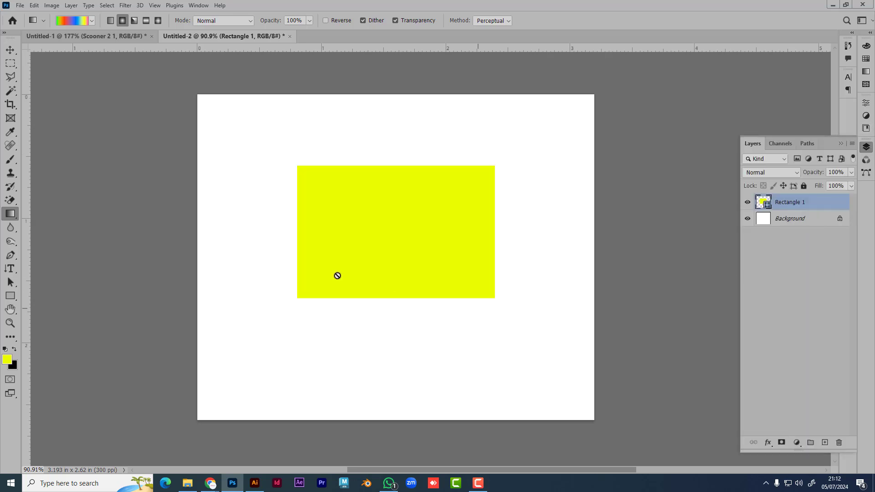
{"action": "left_click", "coordinate": [10, 49]}
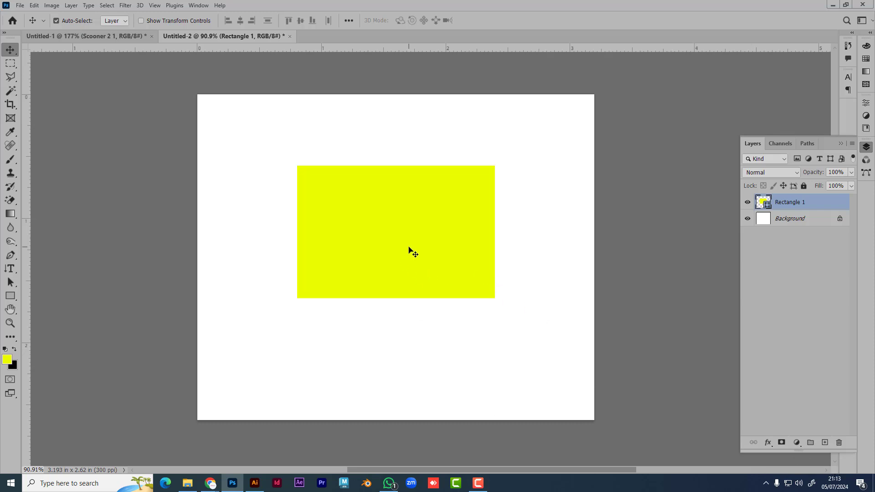
{"action": "mouse_move", "coordinate": [411, 250]}
{"action": "left_mouse_down"}
{"action": "mouse_move", "coordinate": [401, 282]}
{"action": "mouse_move", "coordinate": [420, 263]}
{"action": "left_mouse_up"}
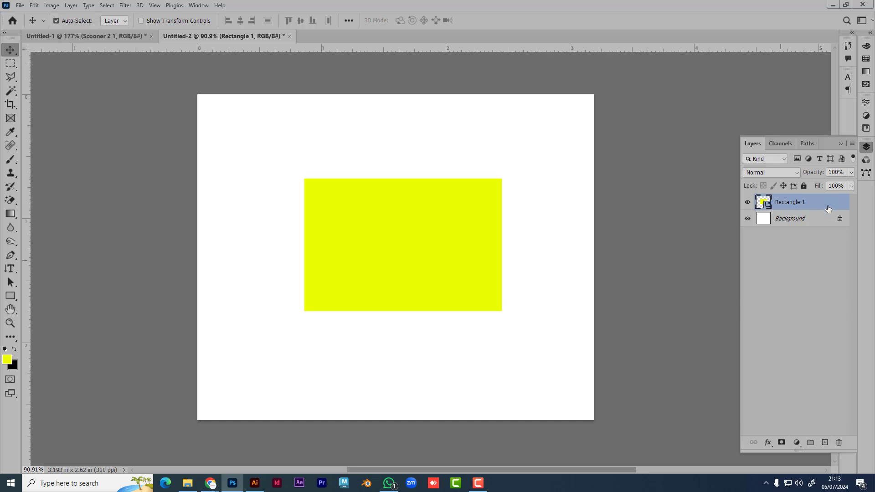
{"action": "double_click", "coordinate": [828, 208]}
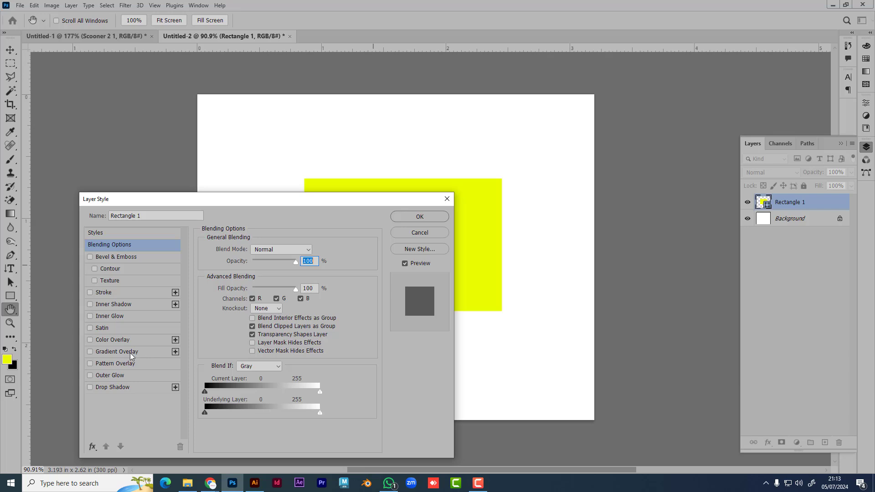
Step: Enable a Gradient Overlay on Rectangle 1 and open its gradient in the Gradient Editor
{"action": "left_click", "coordinate": [90, 352]}
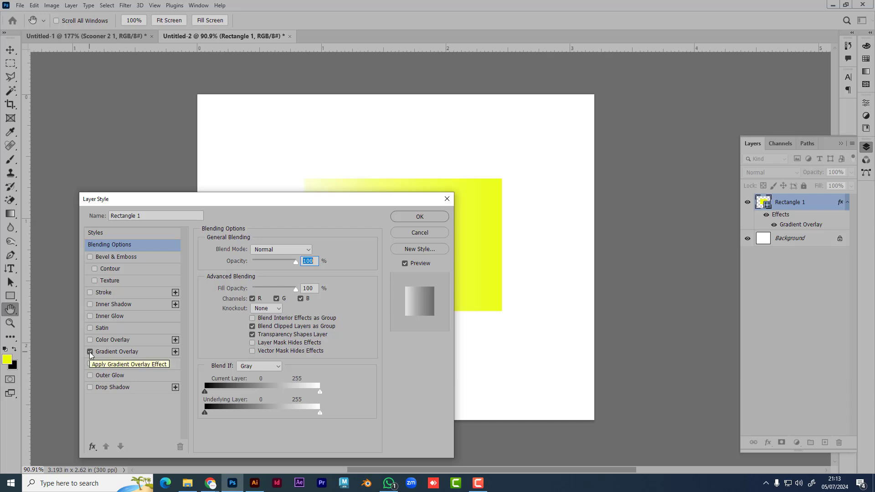
{"action": "left_click", "coordinate": [125, 353]}
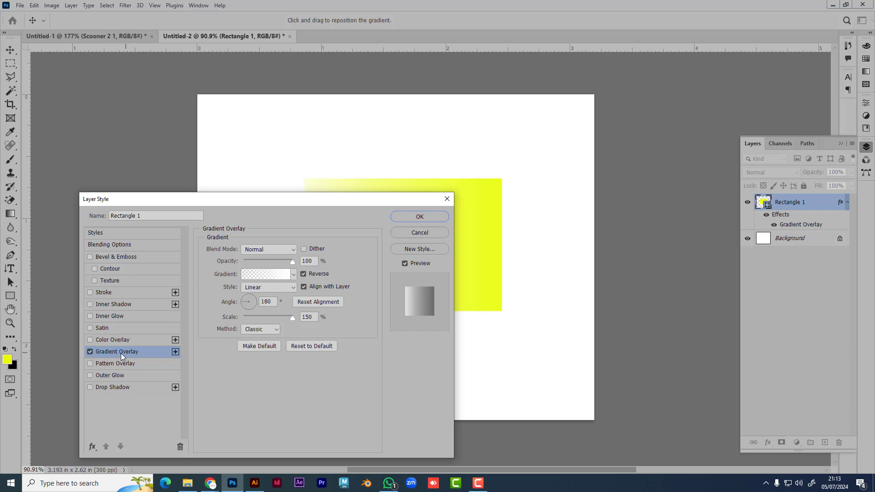
{"action": "left_click_drag", "start_coordinate": [257, 204], "coordinate": [642, 106]}
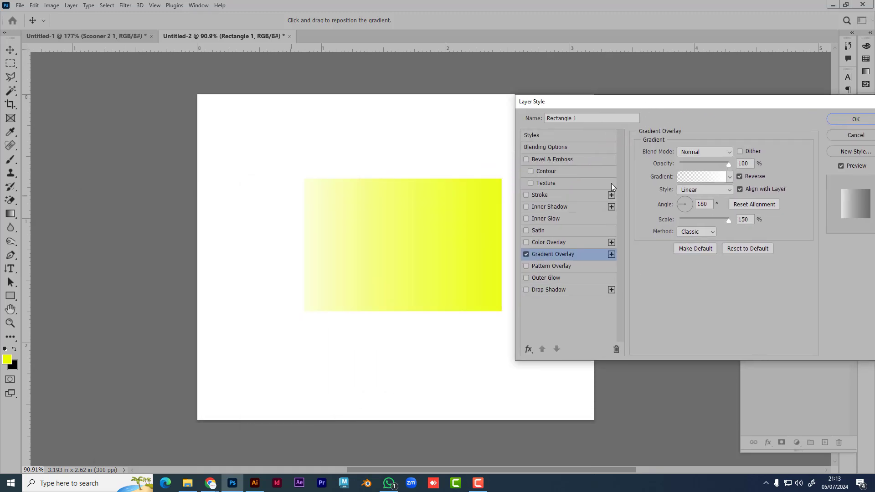
{"action": "left_click", "coordinate": [702, 177]}
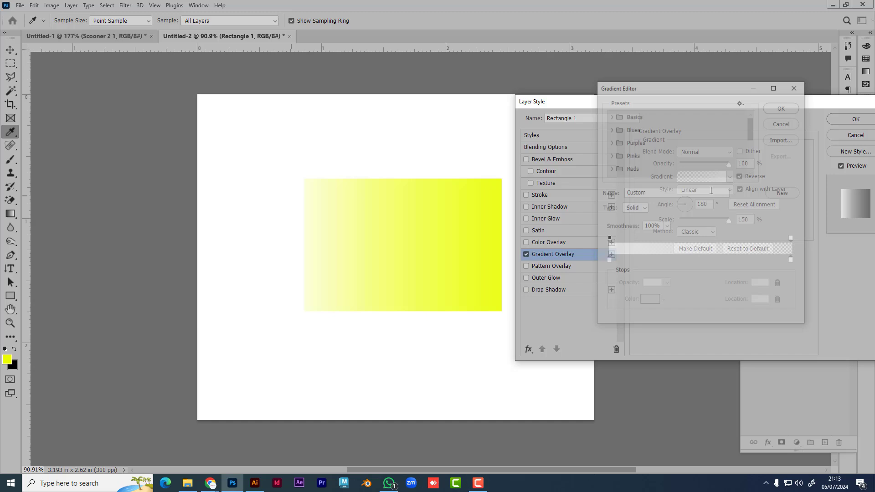
Step: Set the left gradient colour stop to ff0000 and the right opacity stop to 100%
{"action": "left_click", "coordinate": [608, 261]}
{"action": "left_click", "coordinate": [651, 301]}
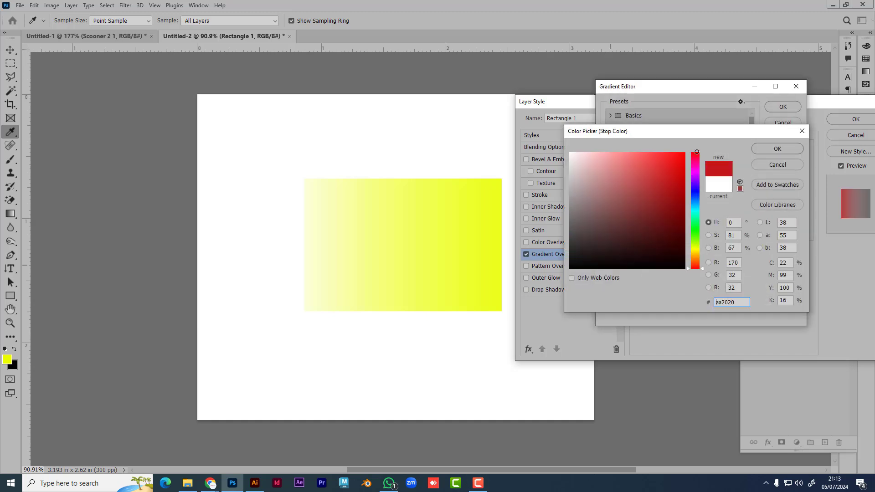
{"action": "type", "text": "ff0000"}
{"action": "key", "text": "Return"}
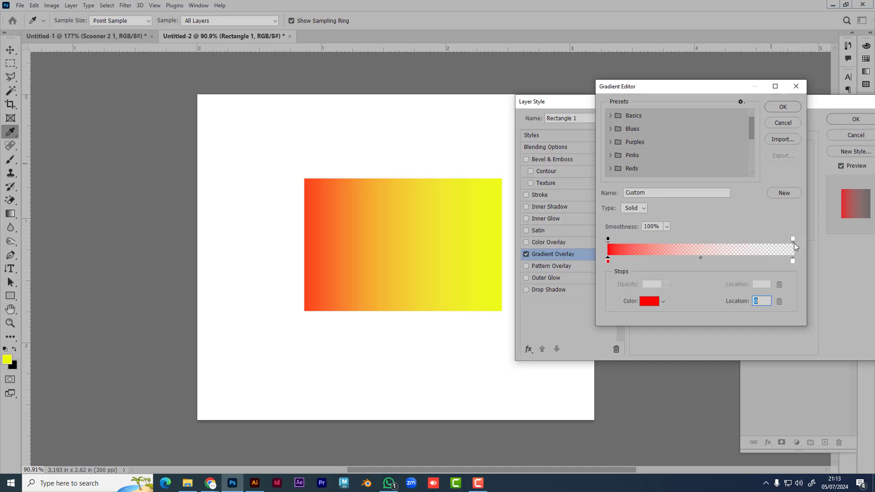
{"action": "left_click", "coordinate": [793, 239]}
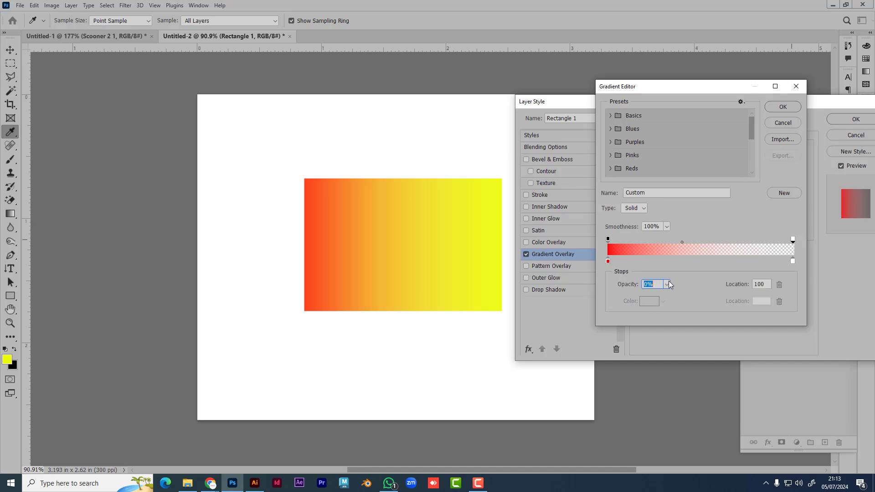
{"action": "left_click", "coordinate": [667, 284]}
{"action": "left_click_drag", "start_coordinate": [667, 295], "coordinate": [870, 308]}
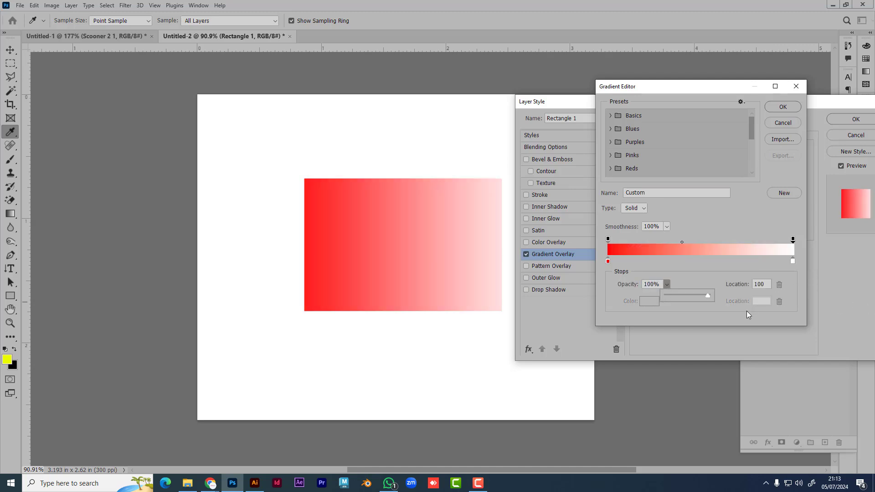
Step: Make the right colour stop dark purple, keep the Solid gradient type, and apply it
{"action": "left_click", "coordinate": [792, 260]}
{"action": "left_click", "coordinate": [650, 302]}
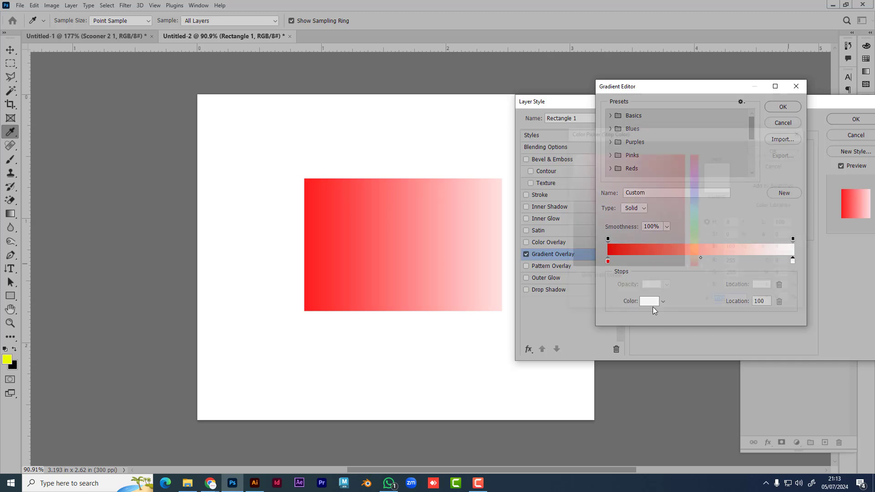
{"action": "left_click_drag", "start_coordinate": [696, 180], "coordinate": [693, 174]}
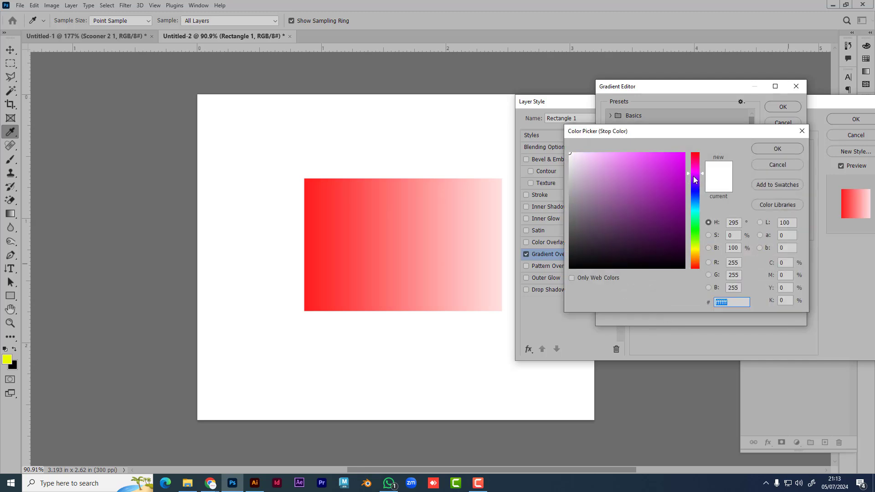
{"action": "left_click_drag", "start_coordinate": [675, 228], "coordinate": [675, 237]}
{"action": "left_click", "coordinate": [778, 149]}
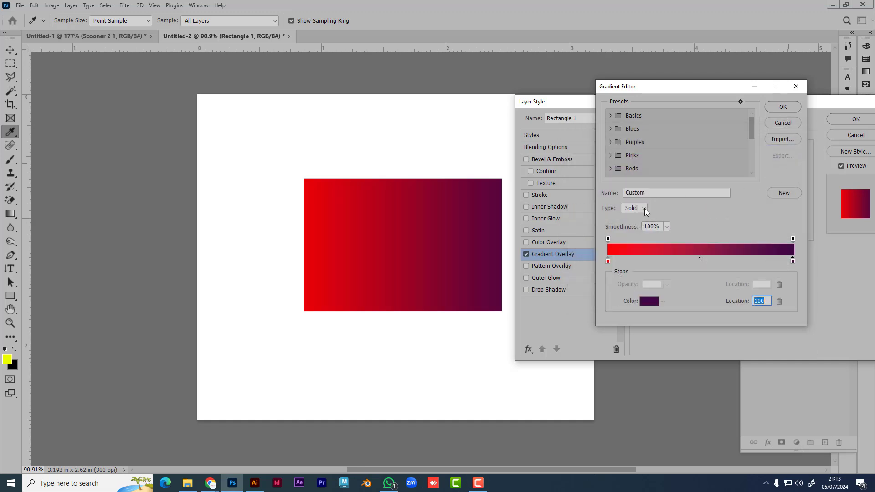
{"action": "left_click", "coordinate": [644, 208]}
{"action": "left_click", "coordinate": [645, 211]}
{"action": "left_click", "coordinate": [782, 106]}
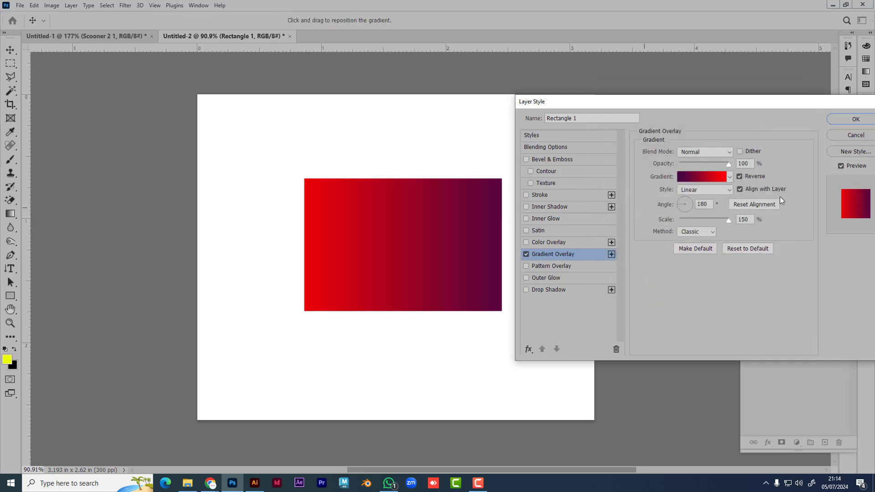
Step: Switch the overlay to Radial, recentre it on the rectangle, and keep it reversed with a purple centre
{"action": "left_click", "coordinate": [716, 190]}
{"action": "left_click", "coordinate": [701, 204]}
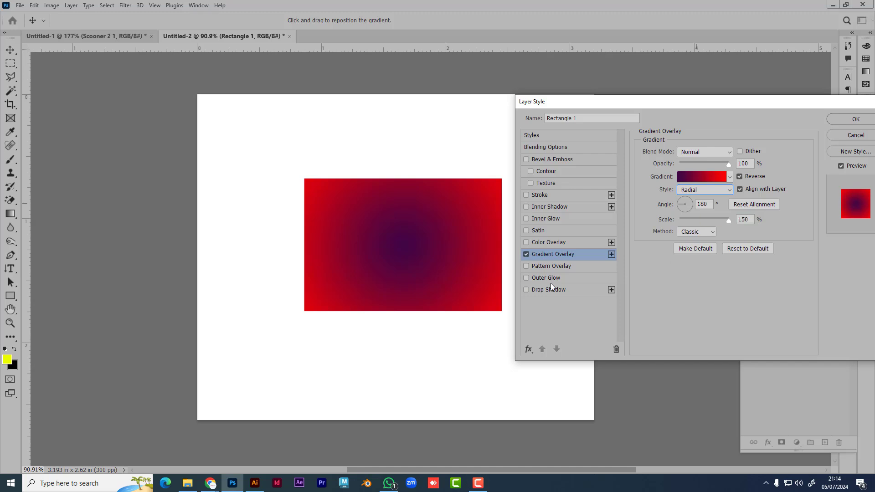
{"action": "mouse_move", "coordinate": [409, 245]}
{"action": "left_mouse_down"}
{"action": "mouse_move", "coordinate": [403, 223]}
{"action": "mouse_move", "coordinate": [407, 264]}
{"action": "mouse_move", "coordinate": [413, 259]}
{"action": "left_mouse_up"}
{"action": "left_click", "coordinate": [739, 177]}
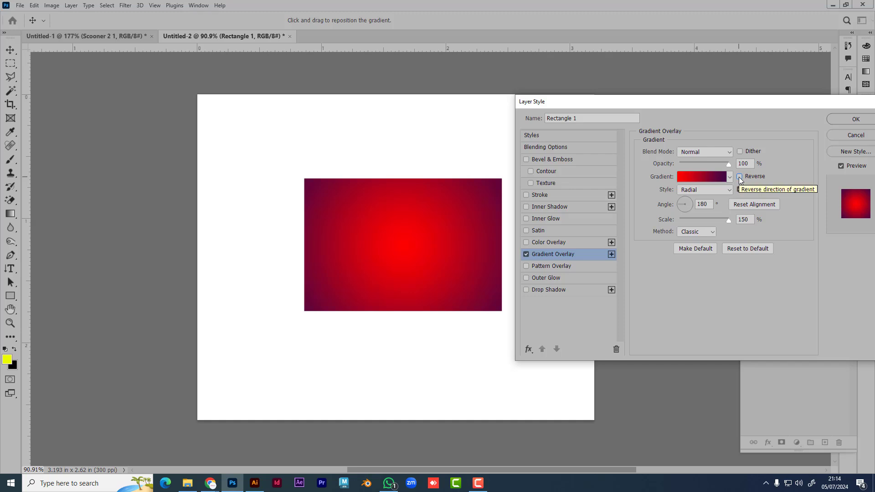
{"action": "left_click", "coordinate": [738, 177]}
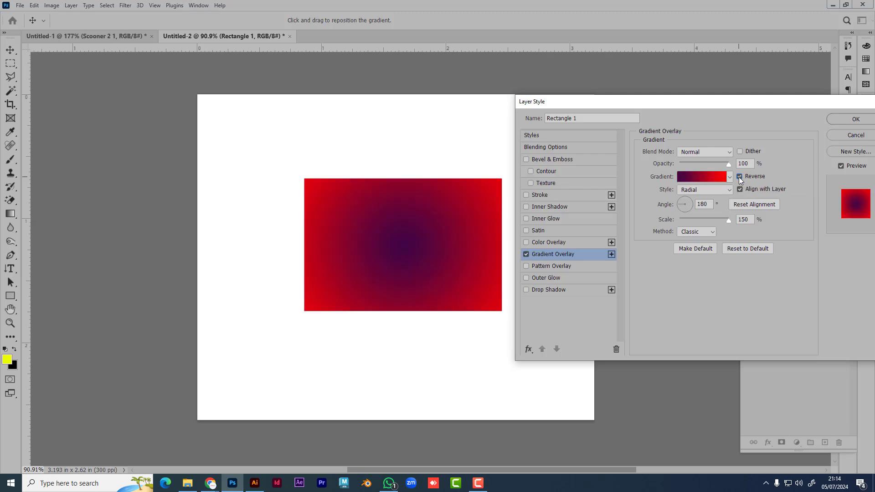
{"action": "left_click", "coordinate": [705, 177]}
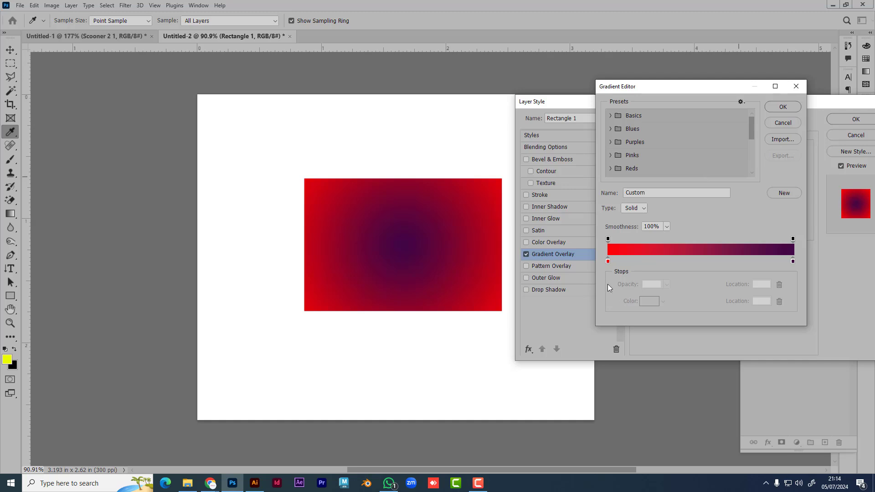
Step: Swap the stops so purple starts and red sits at Location 100, then confirm both dialogs
{"action": "left_click_drag", "start_coordinate": [608, 261], "coordinate": [730, 261]}
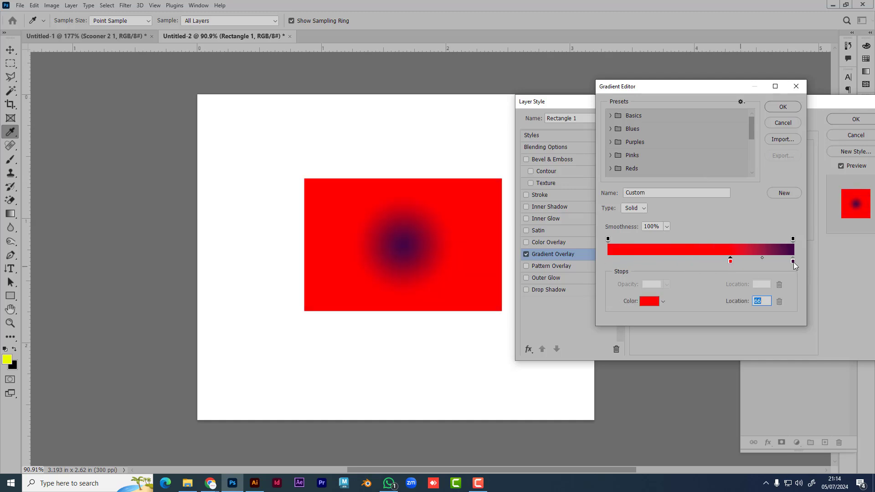
{"action": "left_click_drag", "start_coordinate": [793, 261], "coordinate": [608, 261]}
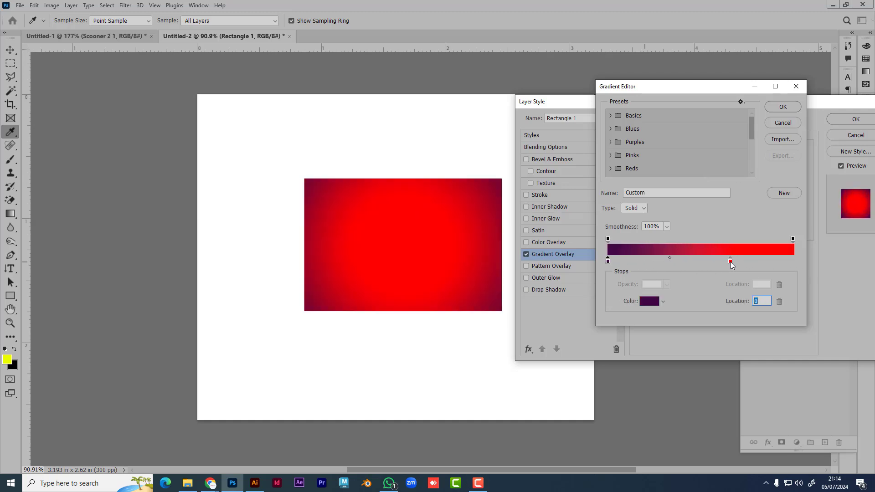
{"action": "left_click_drag", "start_coordinate": [731, 261], "coordinate": [820, 262]}
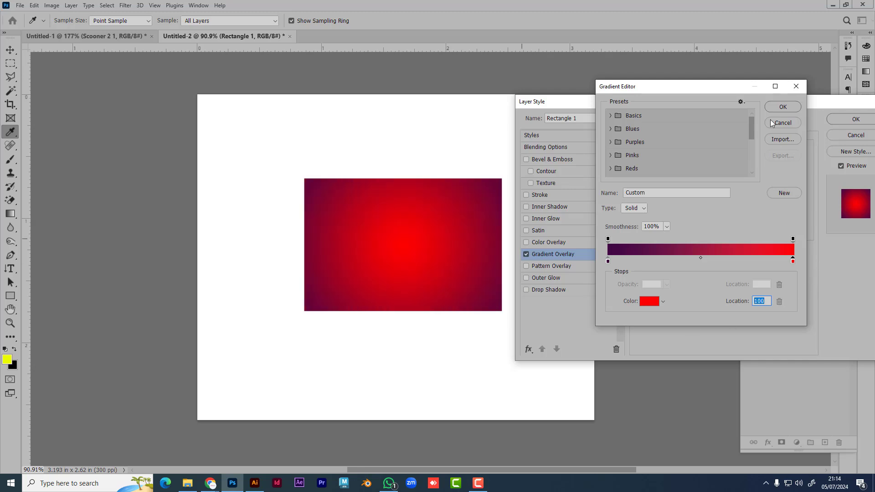
{"action": "left_click", "coordinate": [792, 109]}
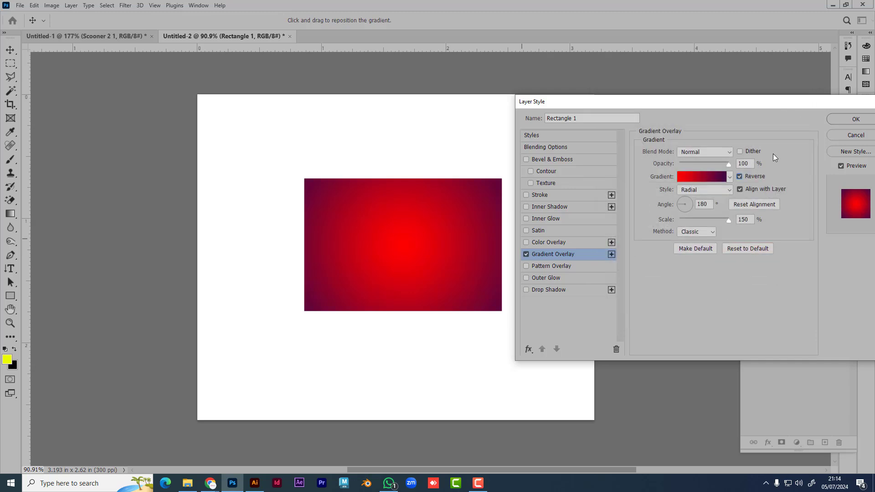
{"action": "left_click_drag", "start_coordinate": [743, 112], "coordinate": [666, 95]}
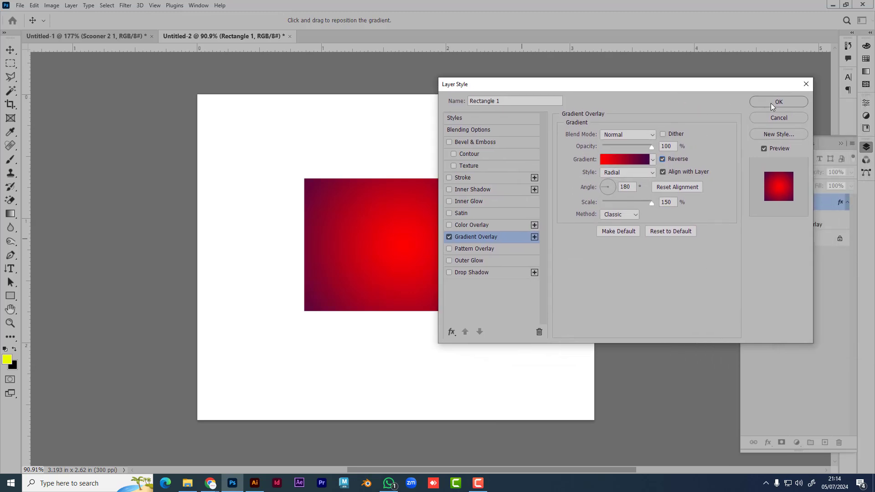
{"action": "left_click", "coordinate": [770, 103]}
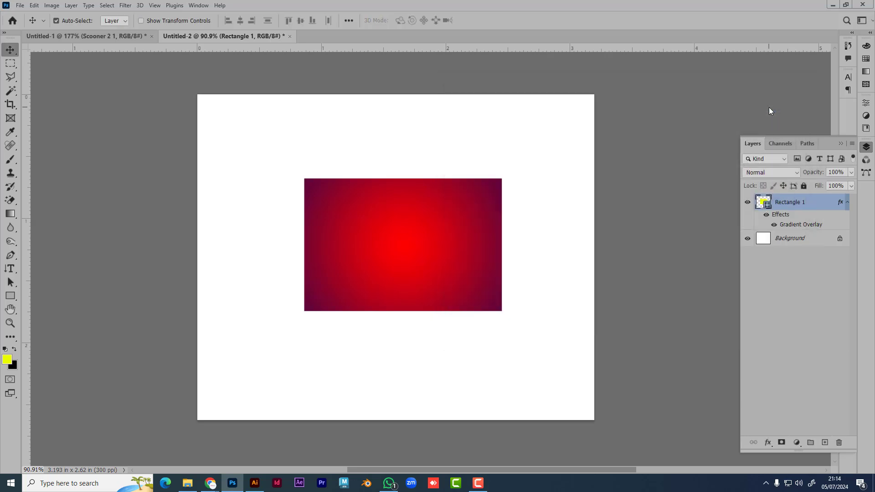
Step: Double-click Rectangle 1's fx icon to reopen its Layer Style dialog
{"action": "double_click", "coordinate": [840, 202]}
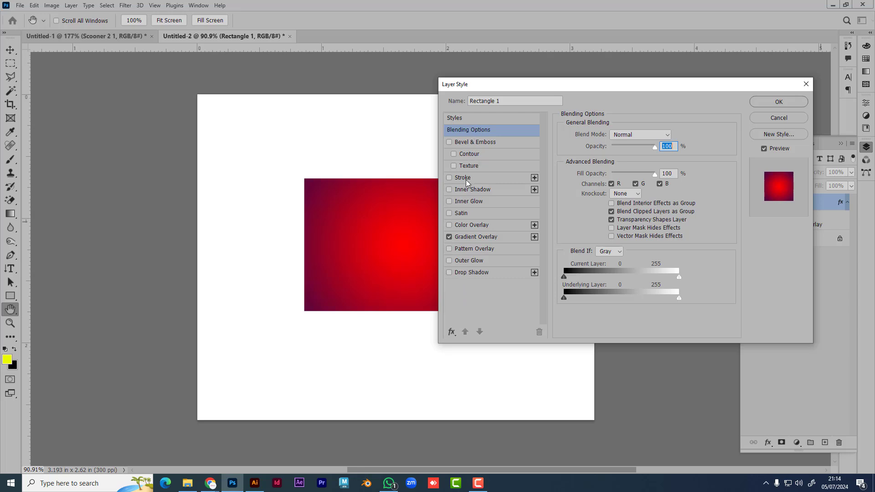
Step: Give Rectangle 1 a thin, low-opacity stroke positioned at Center and apply it
{"action": "left_click_drag", "start_coordinate": [536, 96], "coordinate": [632, 93]}
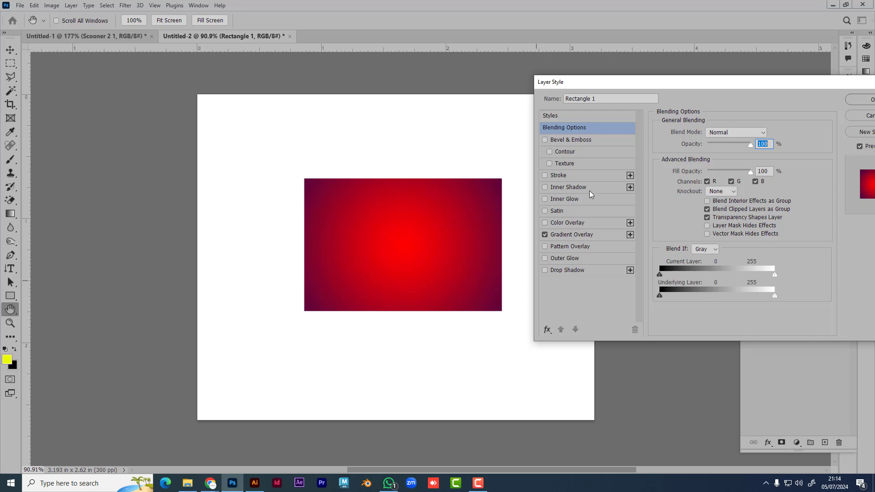
{"action": "left_click", "coordinate": [560, 175]}
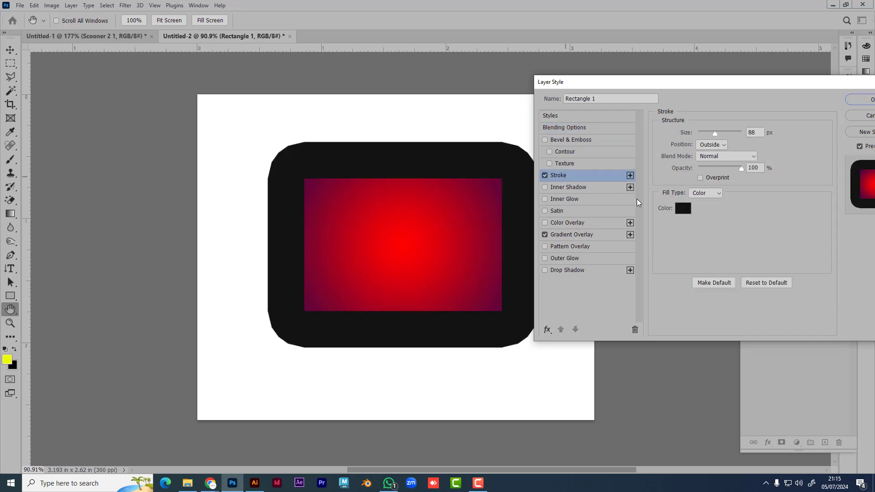
{"action": "left_click", "coordinate": [716, 151]}
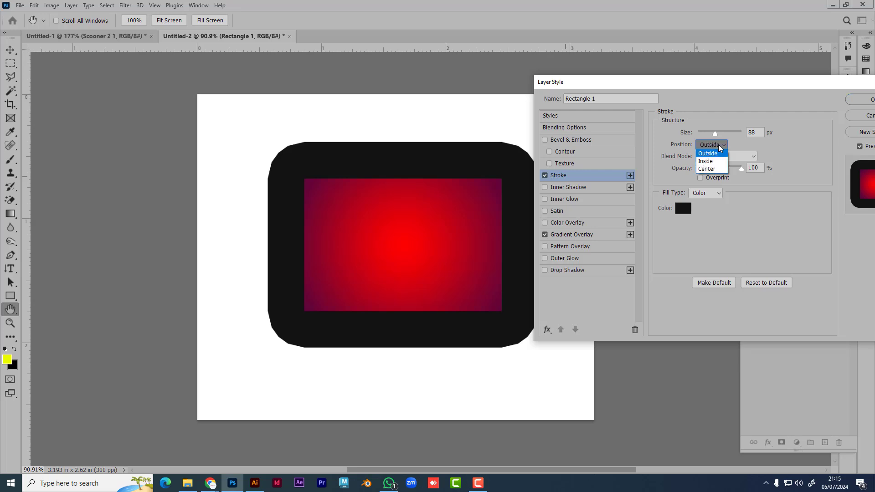
{"action": "left_click", "coordinate": [714, 169]}
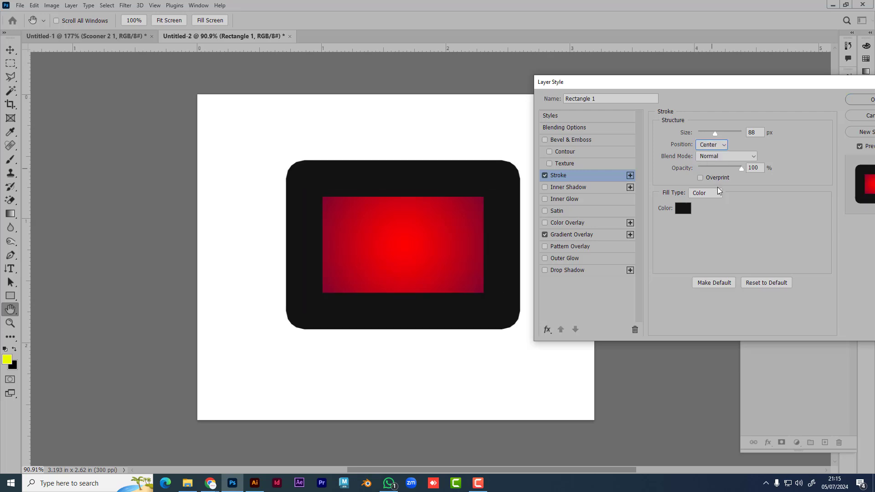
{"action": "left_click_drag", "start_coordinate": [716, 134], "coordinate": [701, 139]}
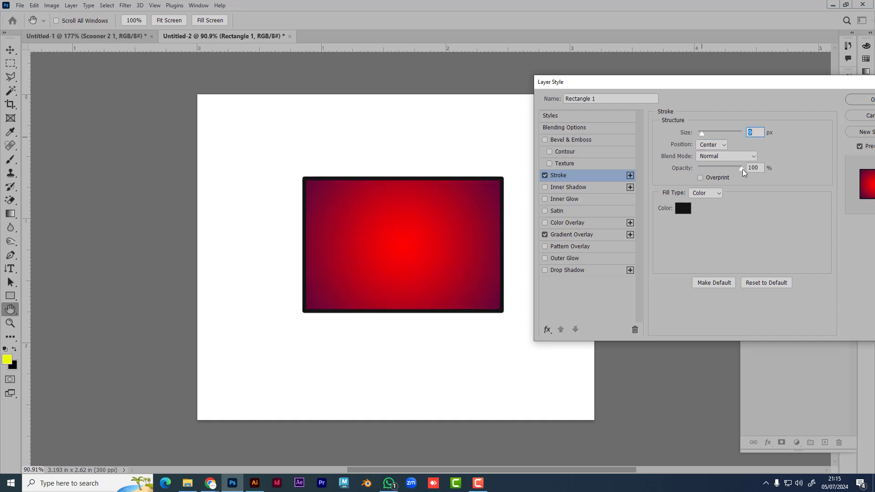
{"action": "left_click_drag", "start_coordinate": [742, 172], "coordinate": [703, 175]}
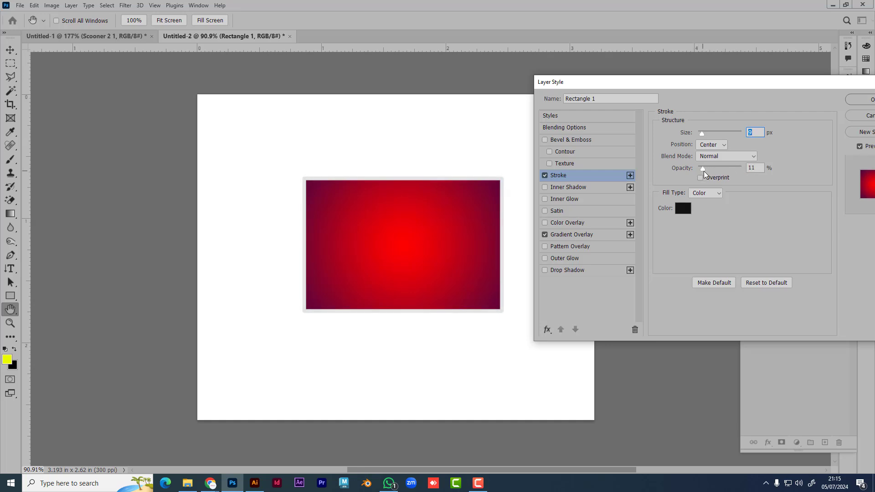
{"action": "left_click_drag", "start_coordinate": [785, 83], "coordinate": [749, 71]}
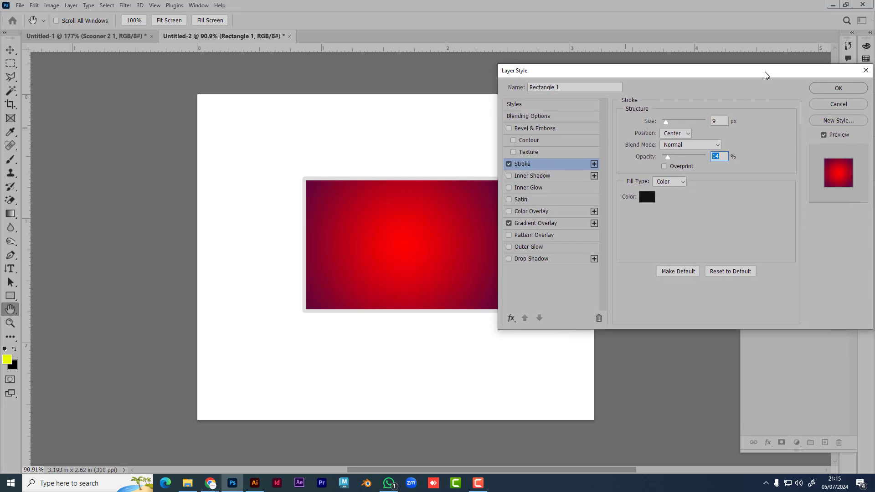
{"action": "left_click", "coordinate": [854, 87]}
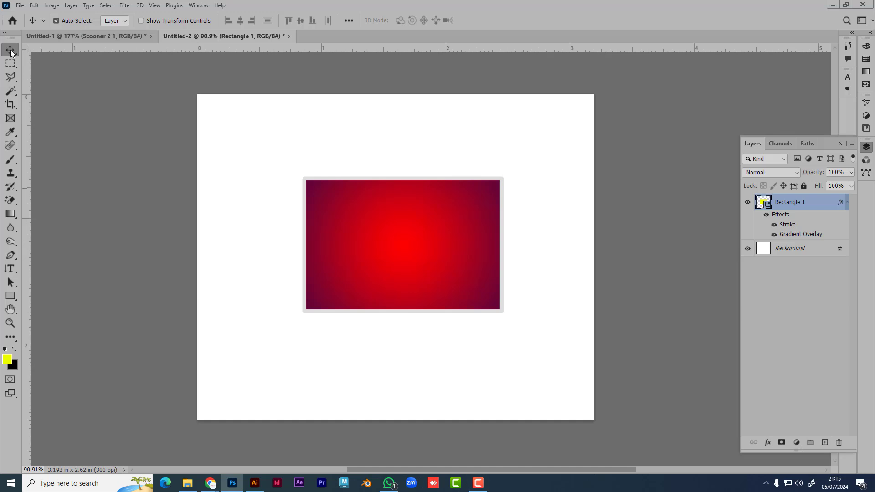
Step: Select the rectangle and delete the Rectangle 1 layer
{"action": "left_click", "coordinate": [172, 165]}
{"action": "left_click", "coordinate": [445, 256]}
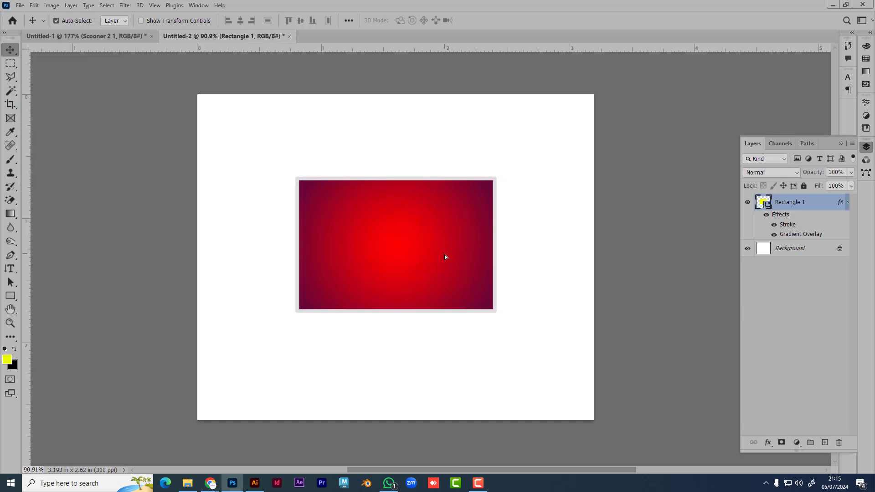
{"action": "key", "text": "Delete"}
Step: Draw a new square with the Rectangle tool and move it toward the page centre
{"action": "left_click", "coordinate": [10, 295]}
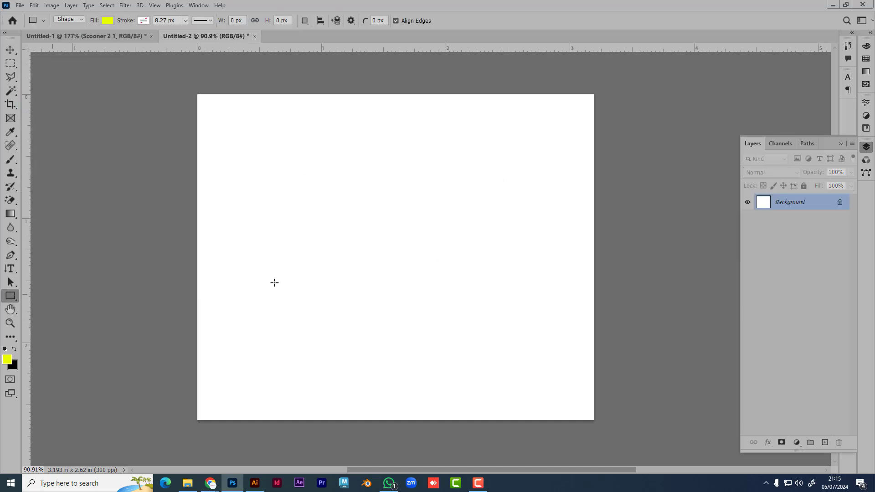
{"action": "left_click_drag", "start_coordinate": [287, 185], "coordinate": [513, 337]}
{"action": "key", "text": "v"}
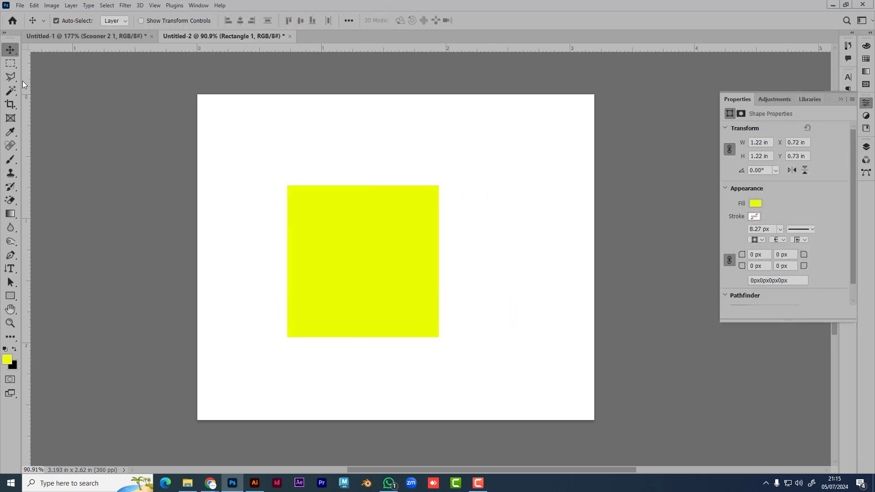
{"action": "left_click_drag", "start_coordinate": [367, 283], "coordinate": [402, 270]}
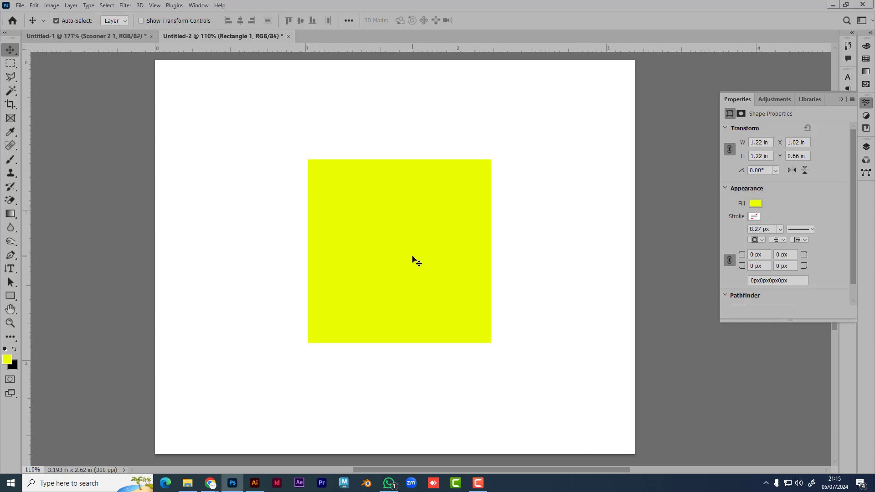
Step: Give the square a dark purple stroke
{"action": "left_click", "coordinate": [11, 296]}
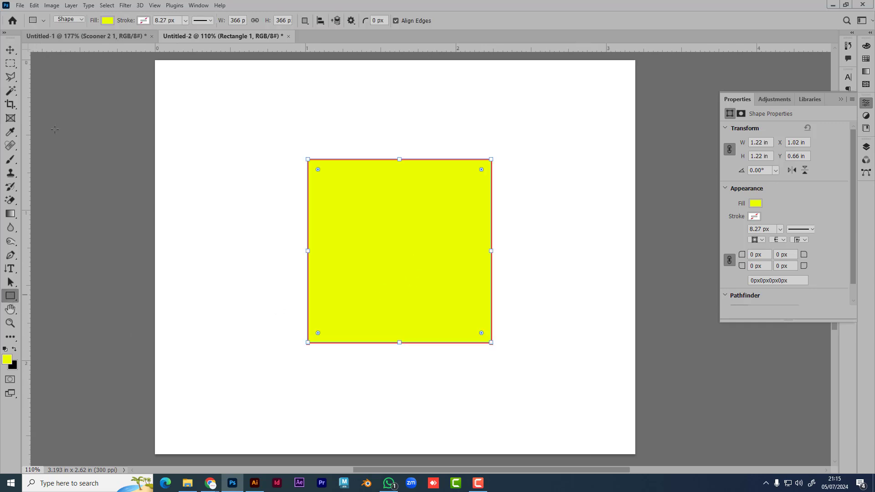
{"action": "left_click", "coordinate": [144, 20]}
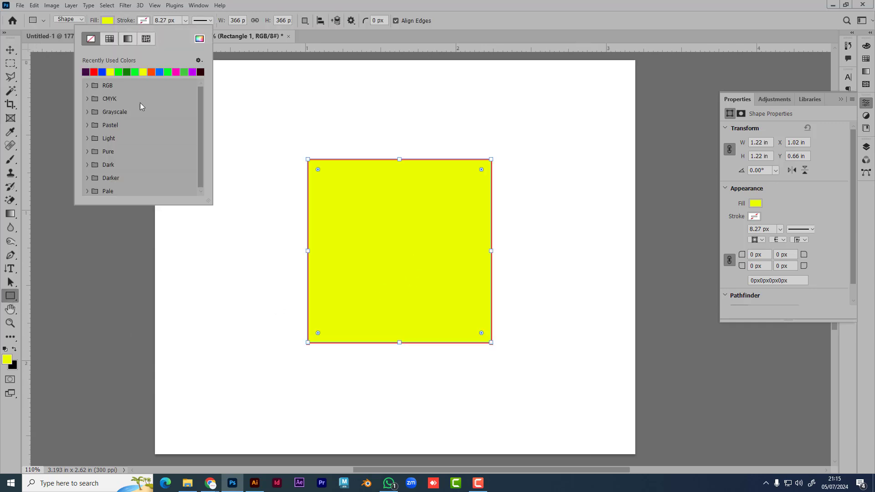
{"action": "left_click", "coordinate": [86, 72]}
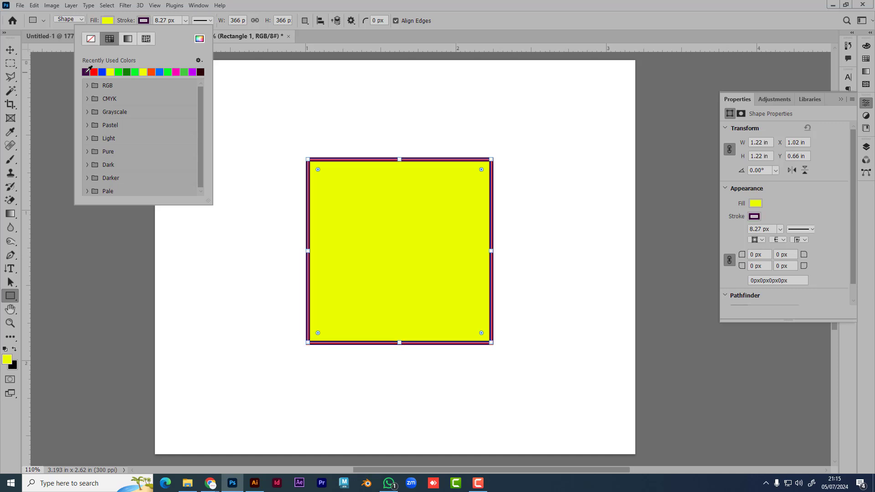
{"action": "left_click", "coordinate": [10, 49]}
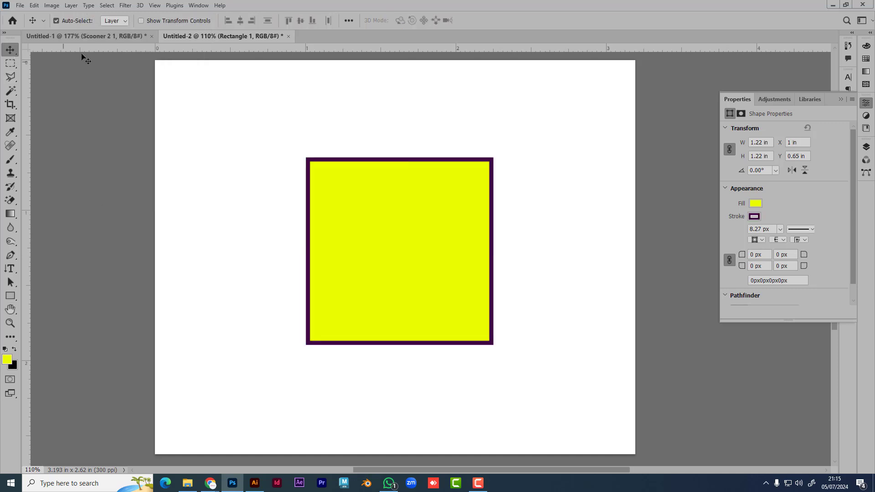
Step: Fill the square with green and bring up the Layers list
{"action": "left_click", "coordinate": [10, 296]}
{"action": "left_click", "coordinate": [108, 20]}
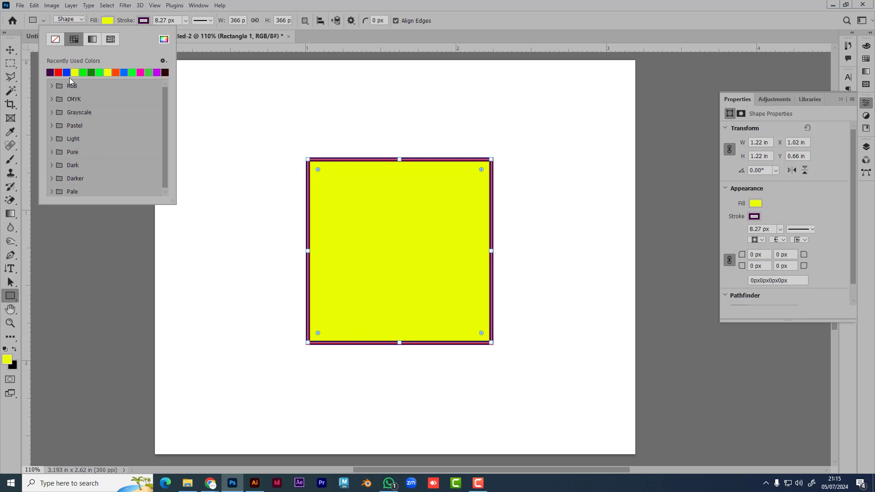
{"action": "left_click", "coordinate": [150, 73]}
{"action": "left_click", "coordinate": [10, 49]}
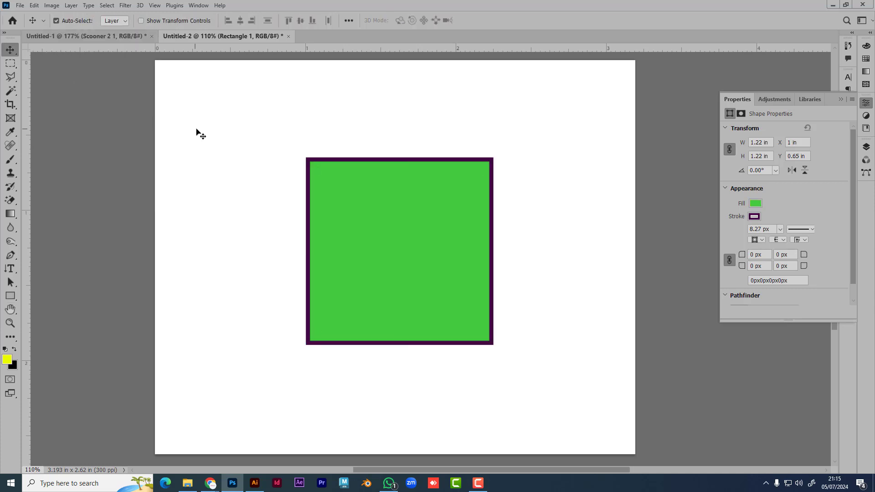
{"action": "left_click", "coordinate": [393, 230]}
{"action": "left_click", "coordinate": [842, 99]}
{"action": "left_click", "coordinate": [866, 147]}
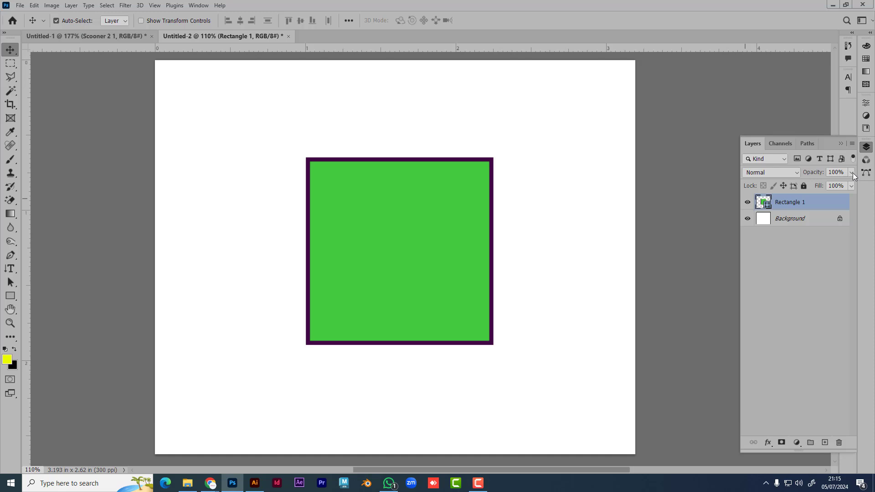
Step: Leave the square's layer opacity at 100% and open its Fill slider to lower it to 73%
{"action": "left_click", "coordinate": [851, 173]}
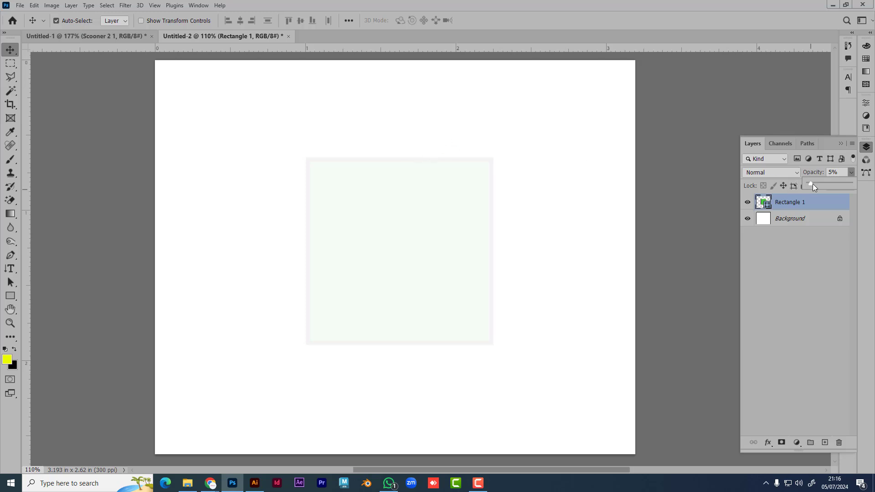
{"action": "left_click_drag", "start_coordinate": [832, 183], "coordinate": [832, 183]}
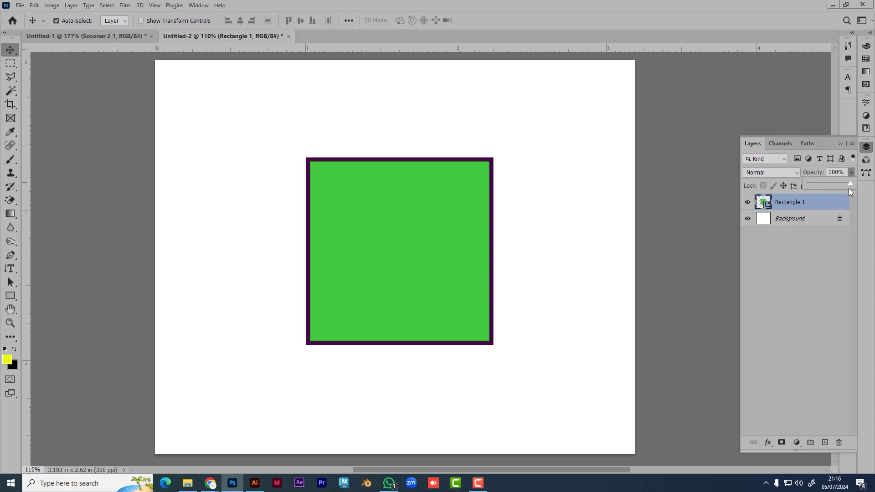
{"action": "left_click", "coordinate": [841, 237]}
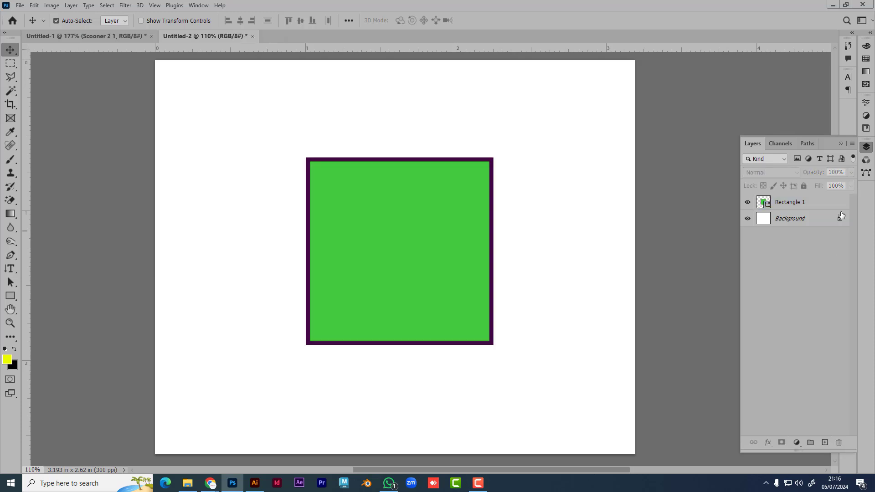
{"action": "left_click", "coordinate": [412, 276]}
{"action": "left_click", "coordinate": [850, 185]}
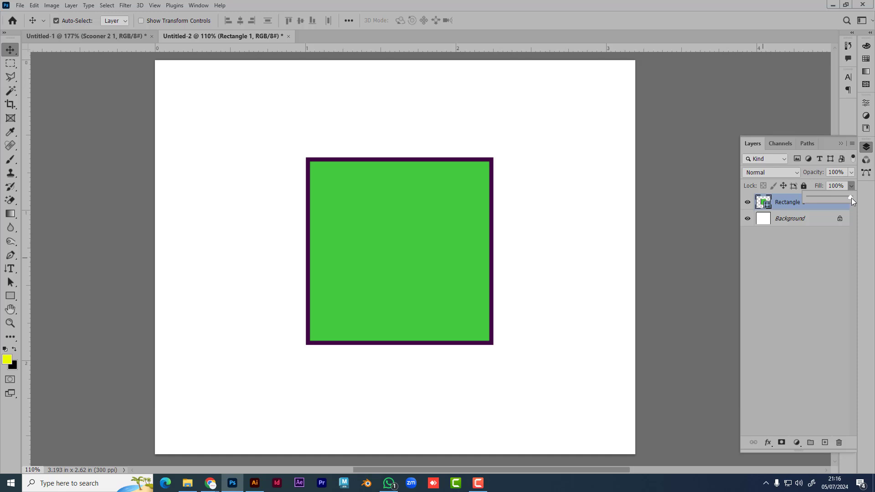
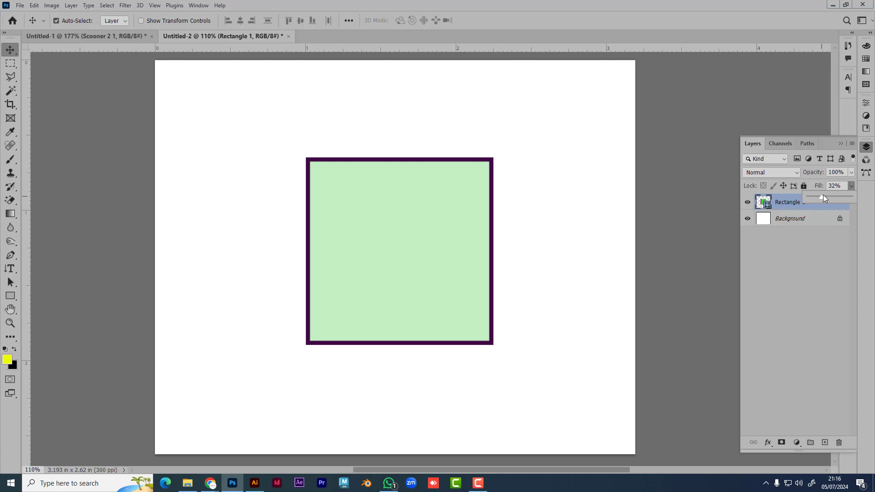
Step: Adjust the green square's fill slider, then deselect its layer
{"action": "left_click_drag", "start_coordinate": [815, 199], "coordinate": [851, 189]}
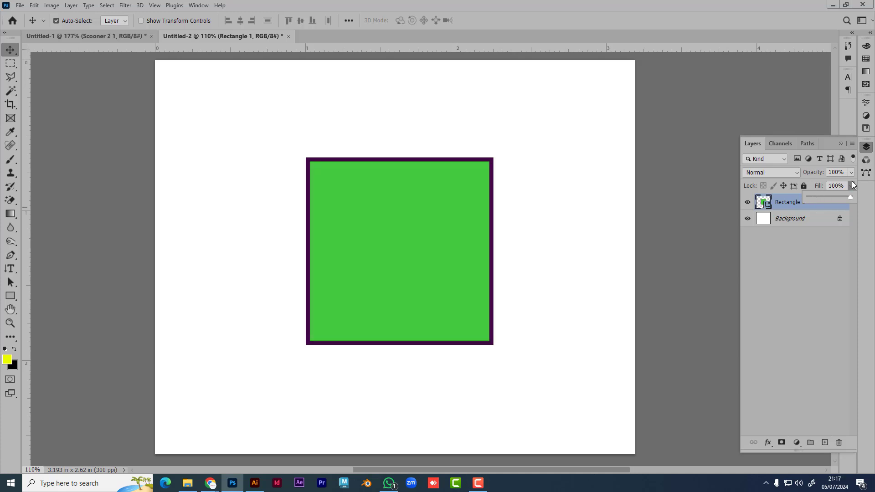
{"action": "left_click", "coordinate": [851, 175]}
{"action": "left_click", "coordinate": [827, 249]}
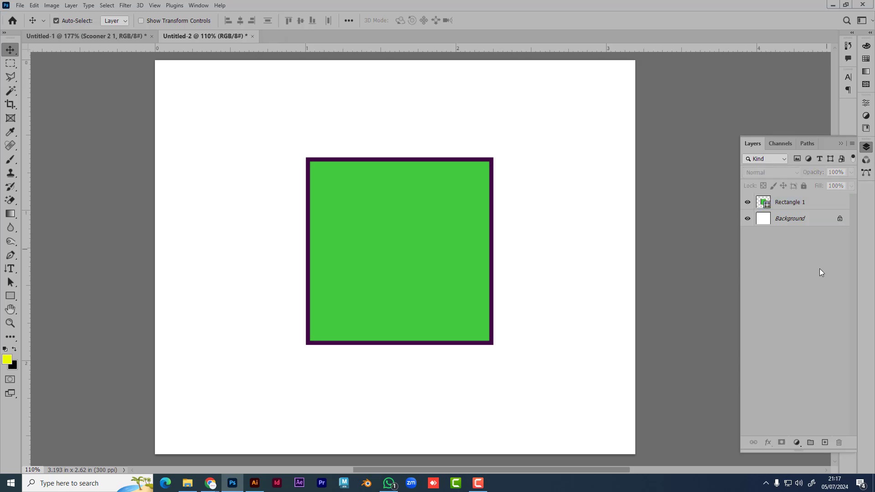
Step: Choose the Horizontal Type tool, then with Move select the green square and delete it
{"action": "left_click", "coordinate": [7, 271]}
{"action": "right_click", "coordinate": [7, 271]}
{"action": "left_click", "coordinate": [52, 268]}
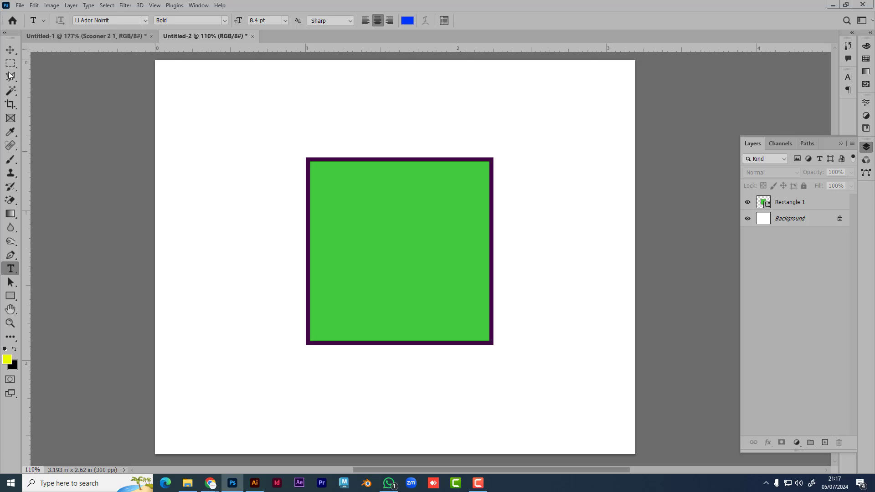
{"action": "key", "text": "v"}
{"action": "left_click", "coordinate": [414, 232]}
{"action": "key", "text": "Delete"}
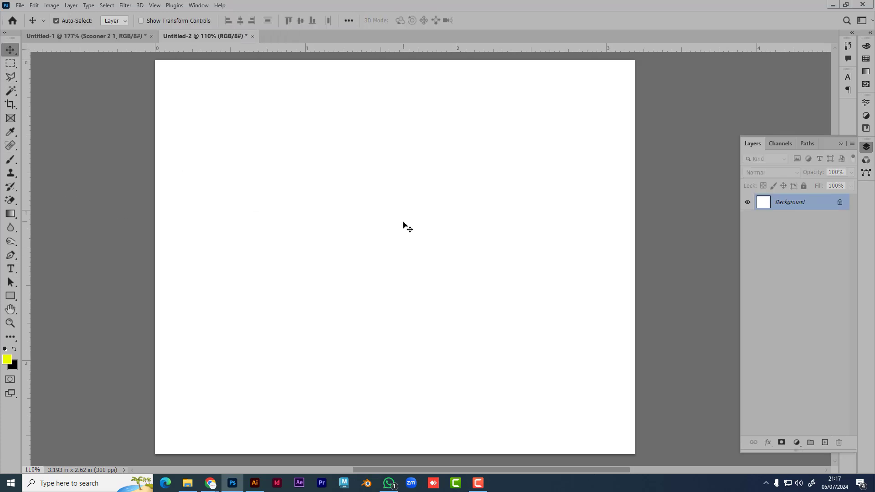
Step: Create a placeholder text layer on the canvas and delete it
{"action": "left_click", "coordinate": [11, 268]}
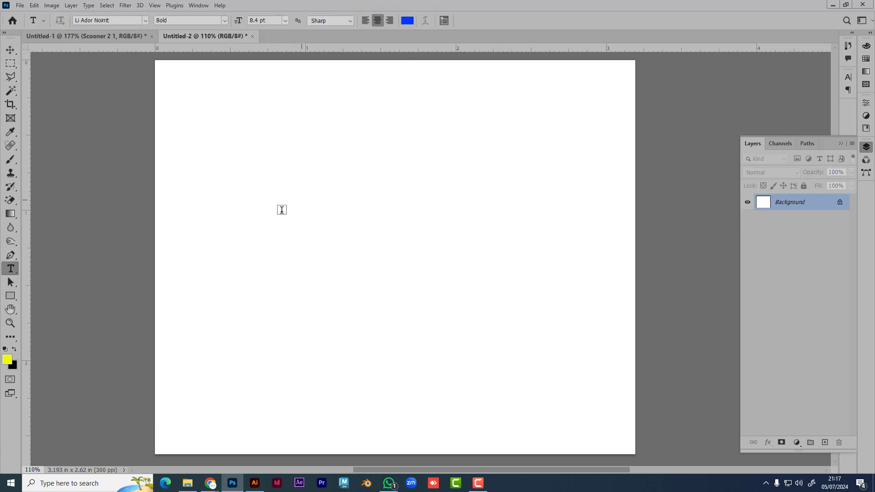
{"action": "left_click", "coordinate": [276, 219]}
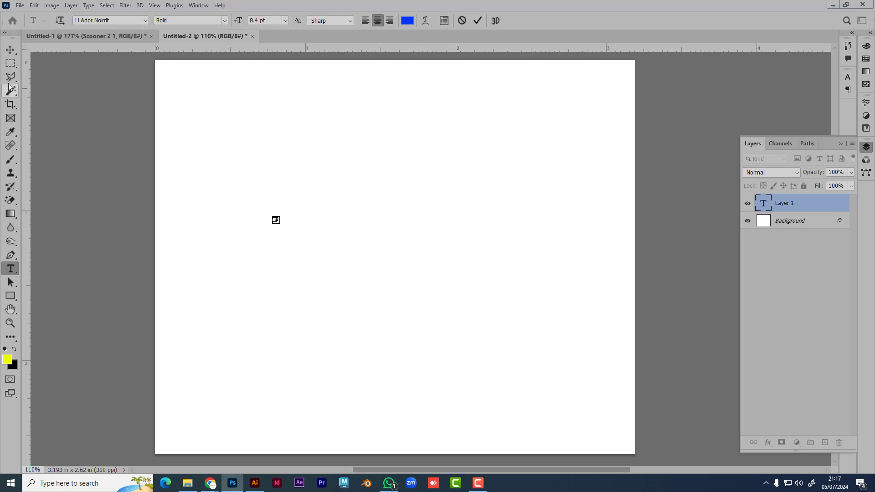
{"action": "left_click", "coordinate": [11, 52]}
{"action": "key", "text": "Delete"}
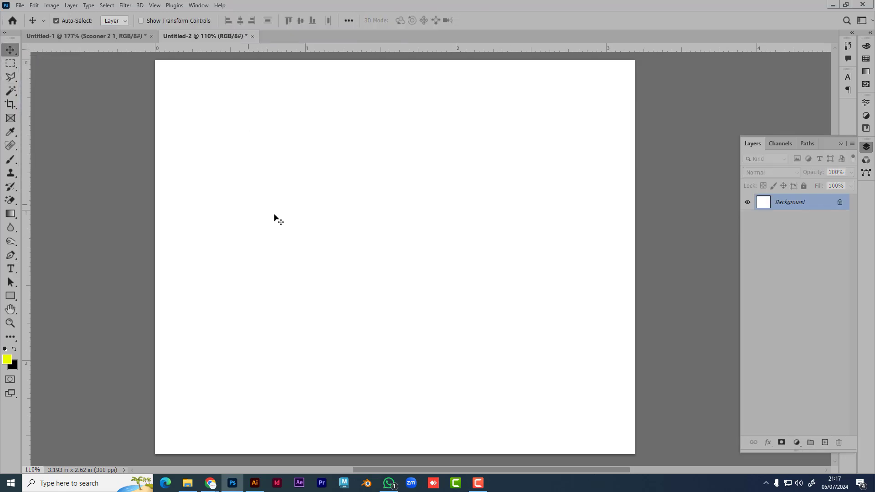
Step: Type a person's full name as a new text line on the canvas
{"action": "left_click", "coordinate": [10, 269]}
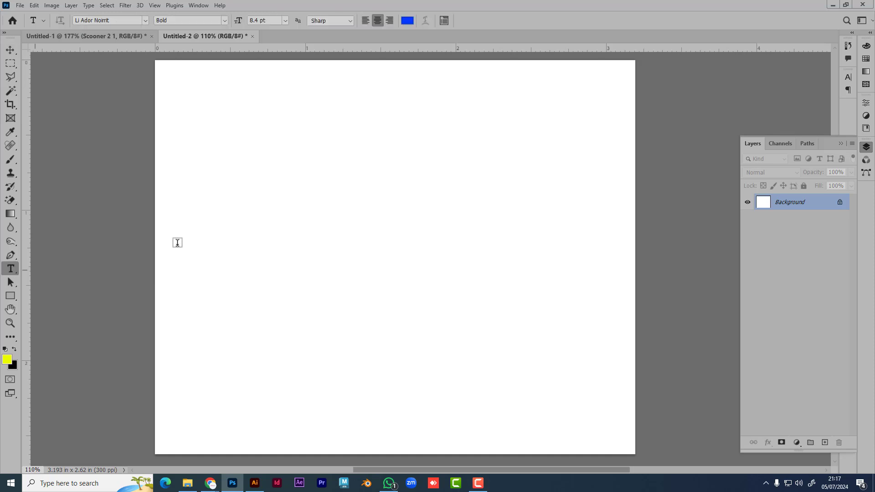
{"action": "left_click", "coordinate": [285, 204]}
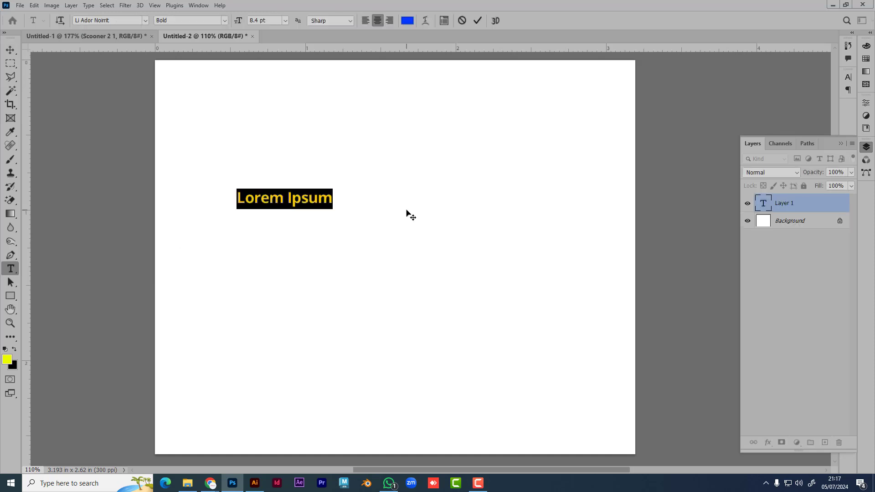
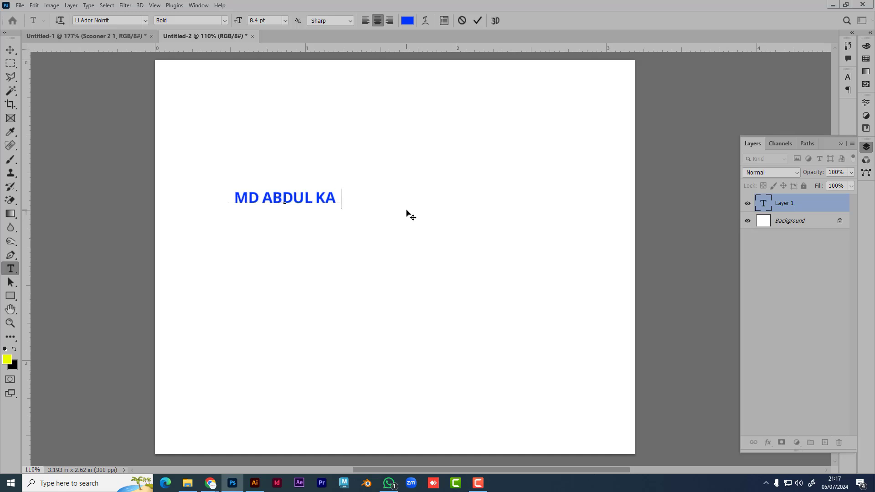
{"action": "left_click", "coordinate": [10, 49]}
Step: Move the name text right and down, then free-transform it wider and reposition it
{"action": "left_click_drag", "start_coordinate": [326, 205], "coordinate": [576, 321]}
{"action": "key", "text": "ctrl+t"}
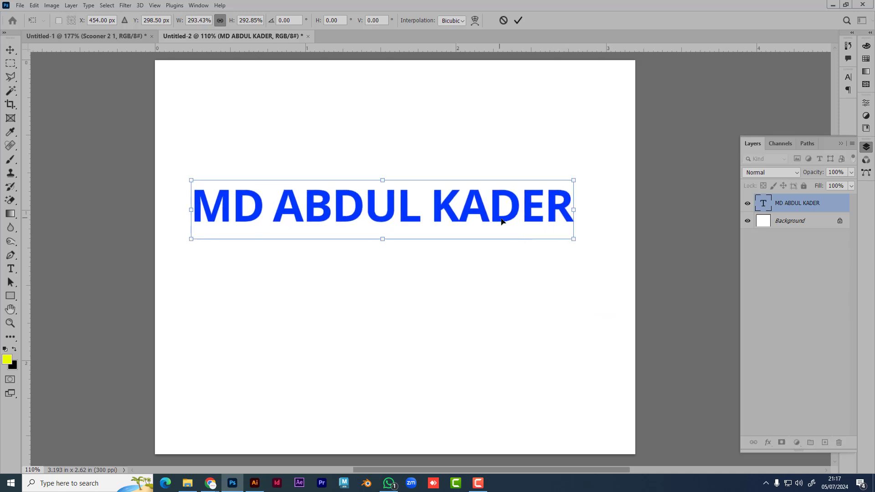
{"action": "left_click_drag", "start_coordinate": [504, 222], "coordinate": [530, 239]}
{"action": "key", "text": "Return"}
Step: Change the name text's font to Bebas Neue
{"action": "double_click", "coordinate": [374, 221]}
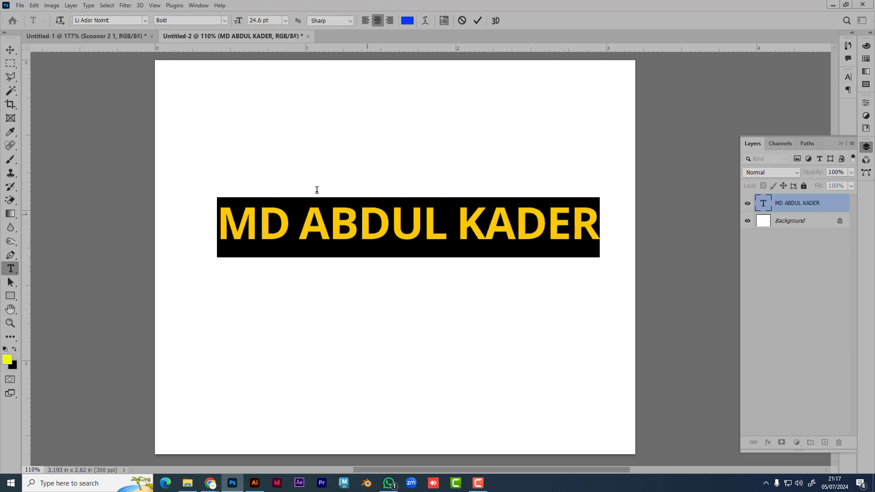
{"action": "left_click", "coordinate": [108, 21]}
{"action": "type", "text": "b"}
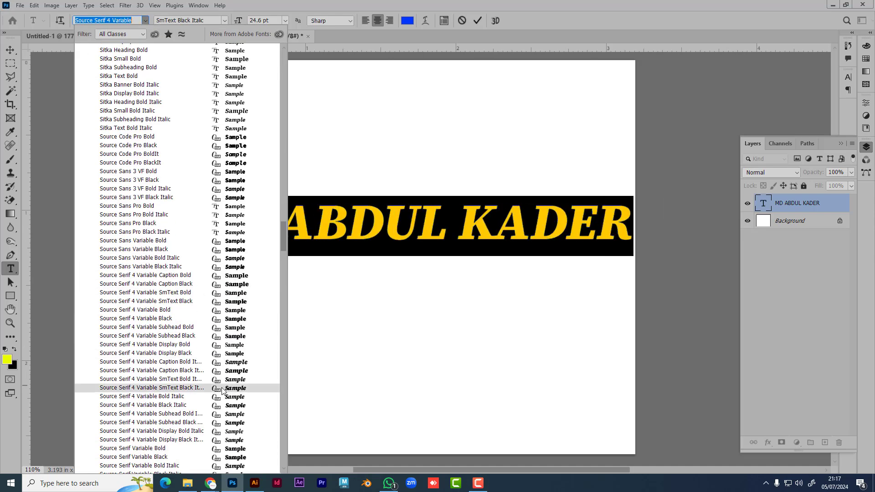
{"action": "scroll", "coordinate": [202, 258], "scroll_direction": "up", "scroll_amount": 1}
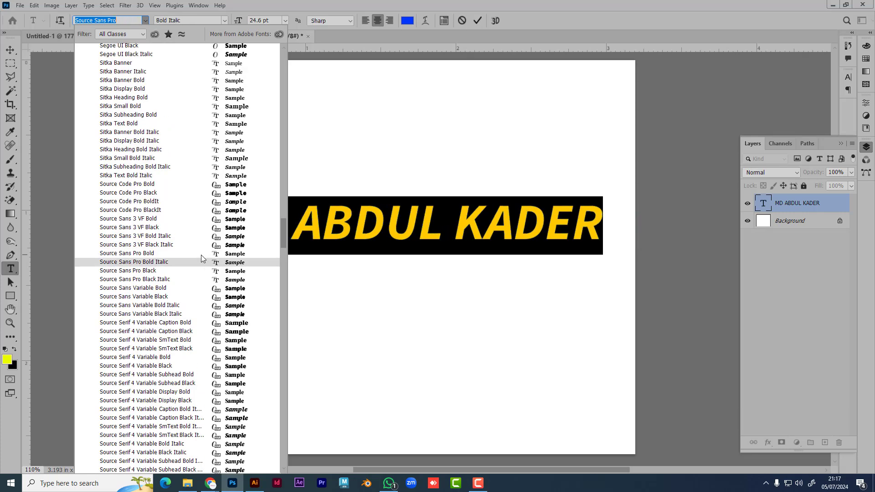
{"action": "type", "text": "bebas"}
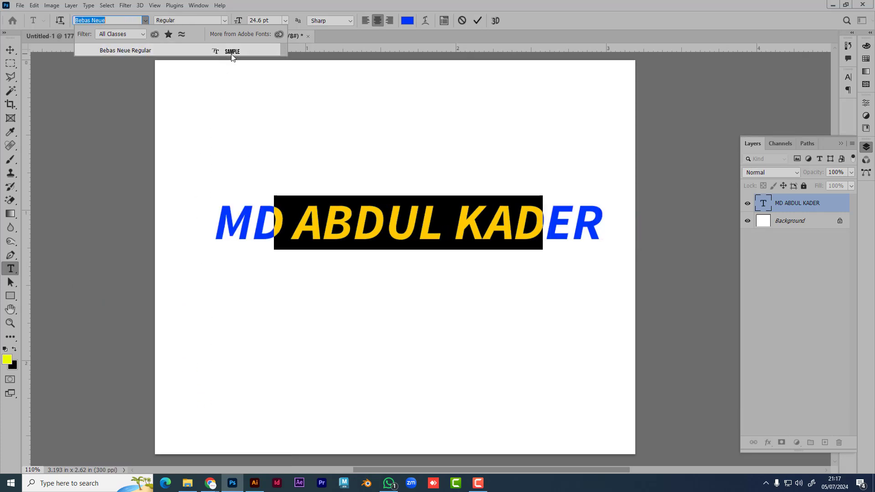
{"action": "left_click", "coordinate": [232, 51]}
{"action": "left_click", "coordinate": [10, 49]}
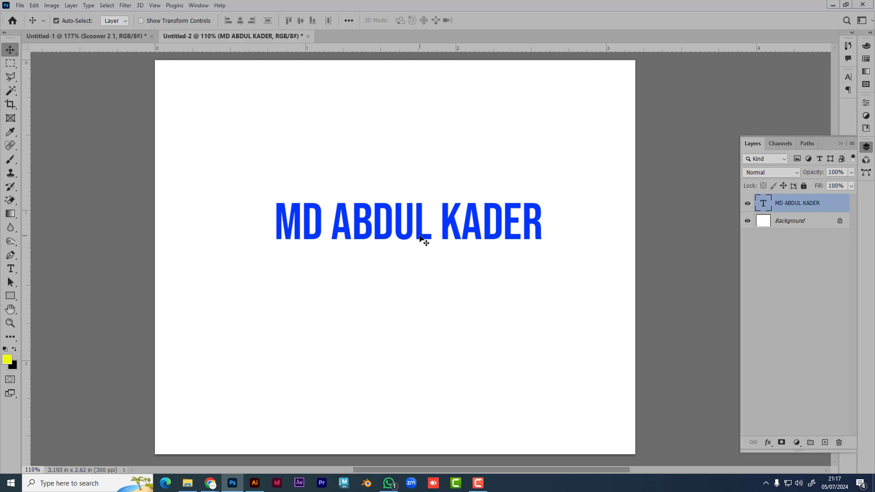
Step: Nudge the text left and scale it up to about 150%
{"action": "left_click_drag", "start_coordinate": [421, 238], "coordinate": [409, 237]}
{"action": "key", "text": "ctrl+t"}
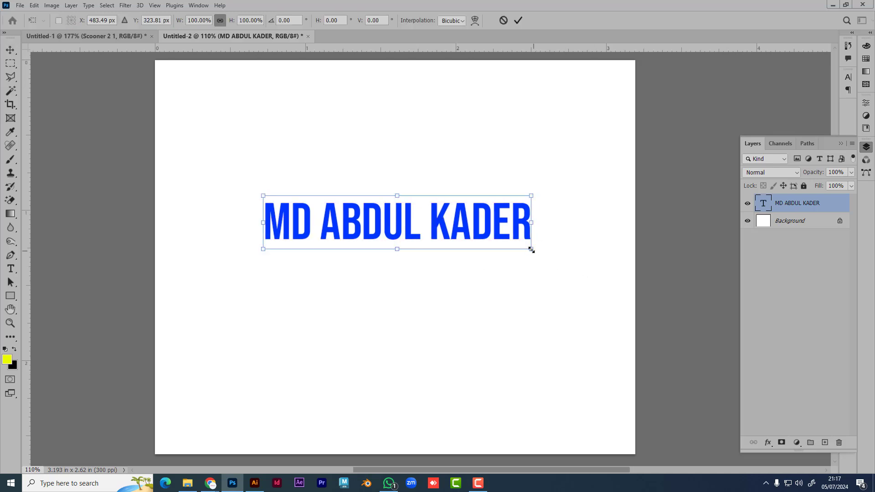
{"action": "left_click_drag", "start_coordinate": [531, 250], "coordinate": [591, 316]}
{"action": "key", "text": "Return"}
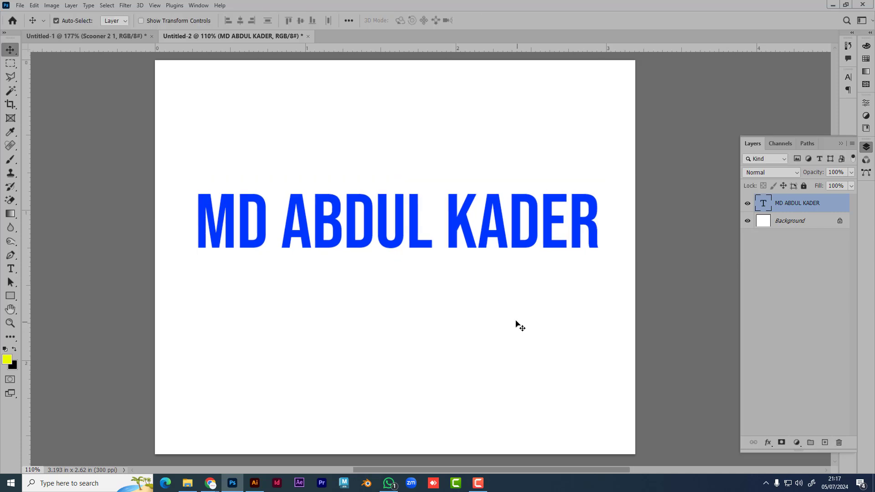
Step: Undo the last change, shift the text slightly right, and bring File Explorer forward
{"action": "double_click", "coordinate": [492, 231]}
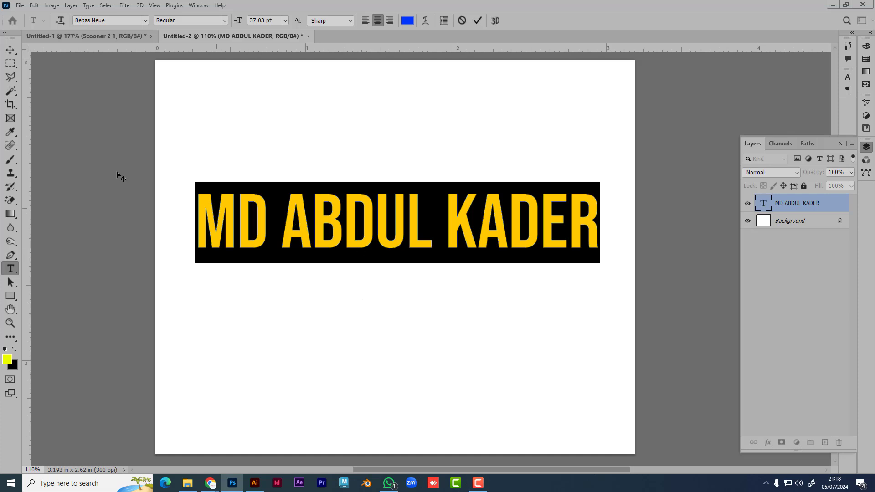
{"action": "left_click", "coordinate": [10, 49]}
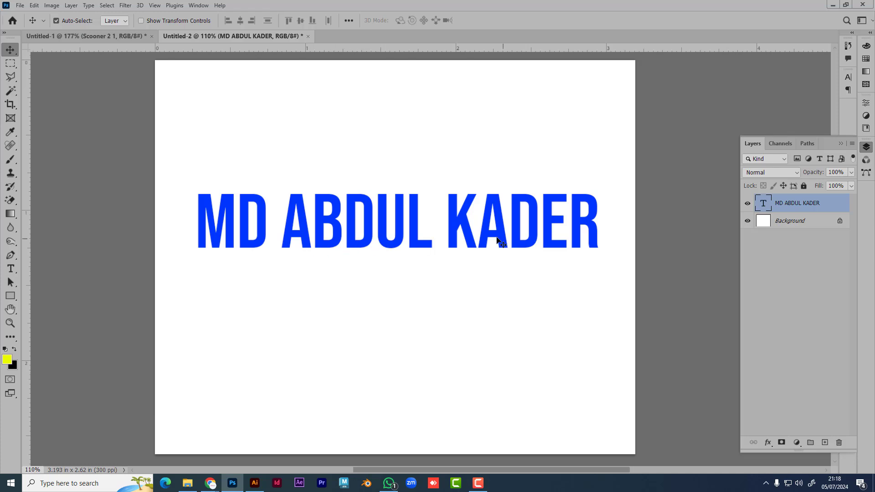
{"action": "key", "text": "ctrl+z"}
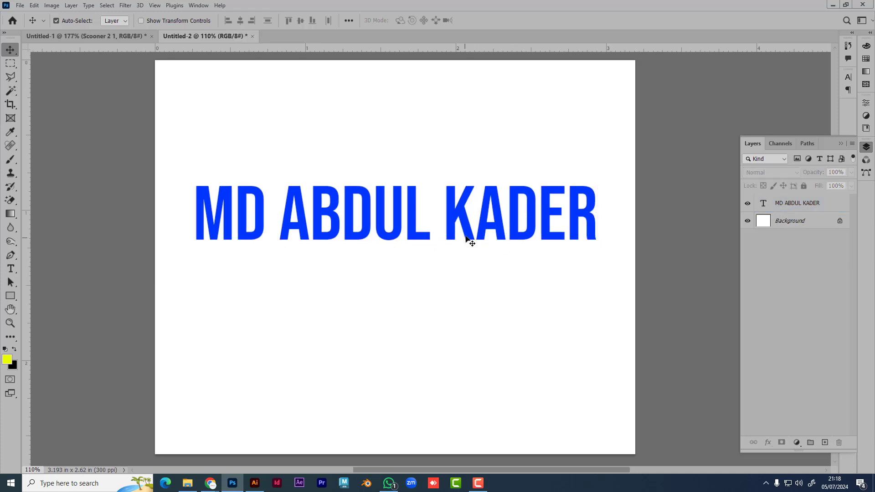
{"action": "left_click_drag", "start_coordinate": [467, 241], "coordinate": [471, 242]}
{"action": "left_click", "coordinate": [468, 289]}
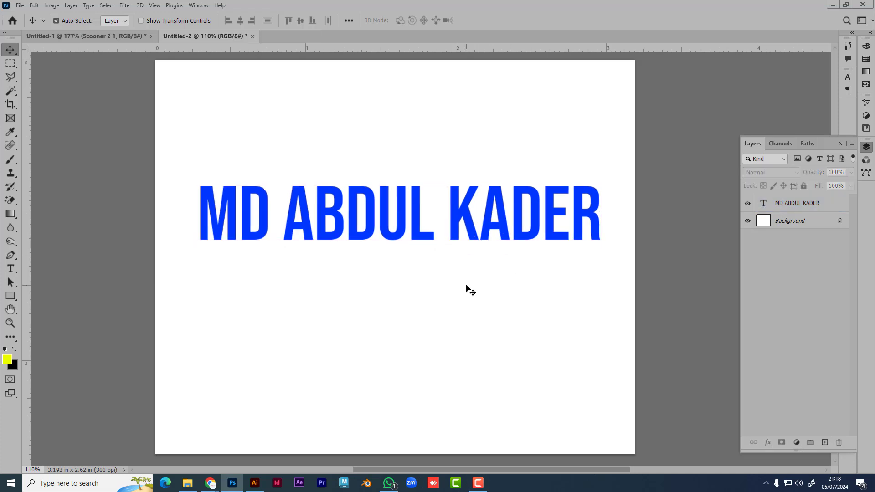
{"action": "left_click", "coordinate": [414, 220]}
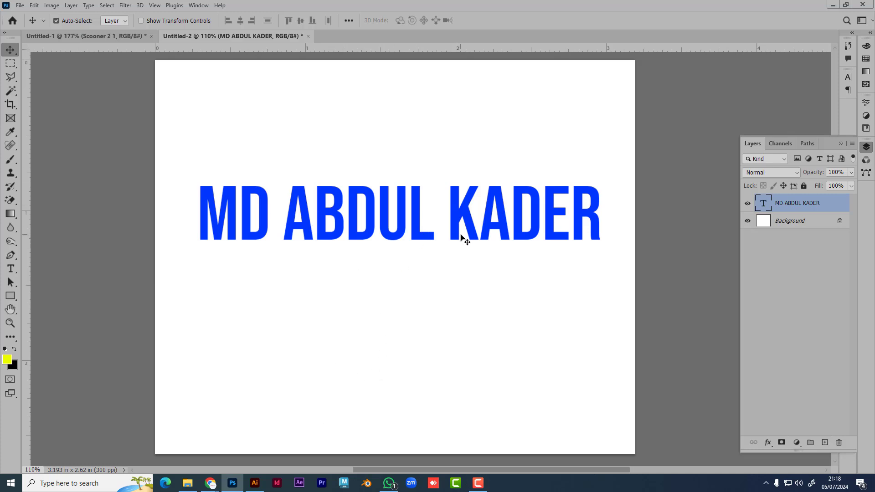
{"action": "left_click", "coordinate": [188, 483]}
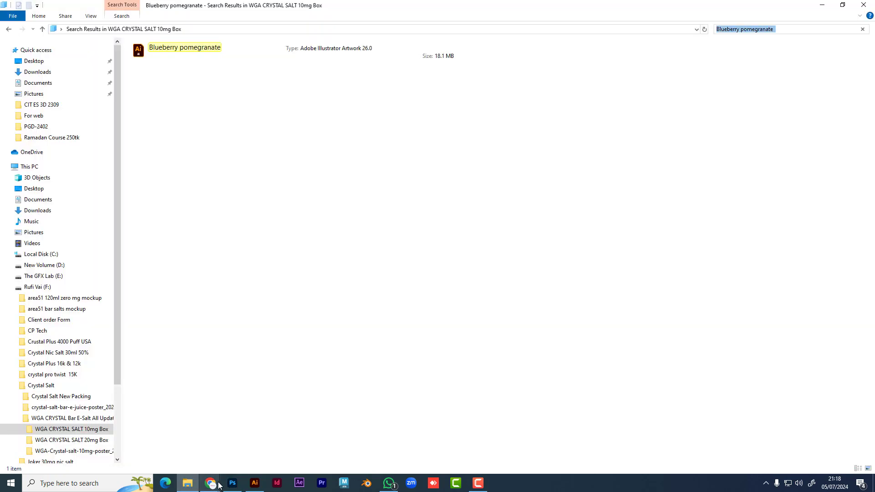
Step: In Downloads, scroll to the pexels football-pitch photo and drag it into Photoshop
{"action": "left_click", "coordinate": [37, 72]}
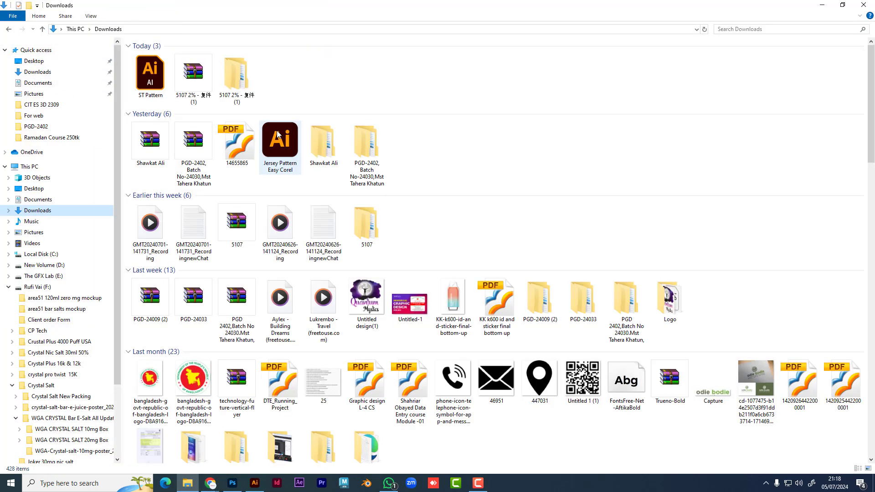
{"action": "scroll", "coordinate": [512, 224], "scroll_direction": "down", "scroll_amount": 6}
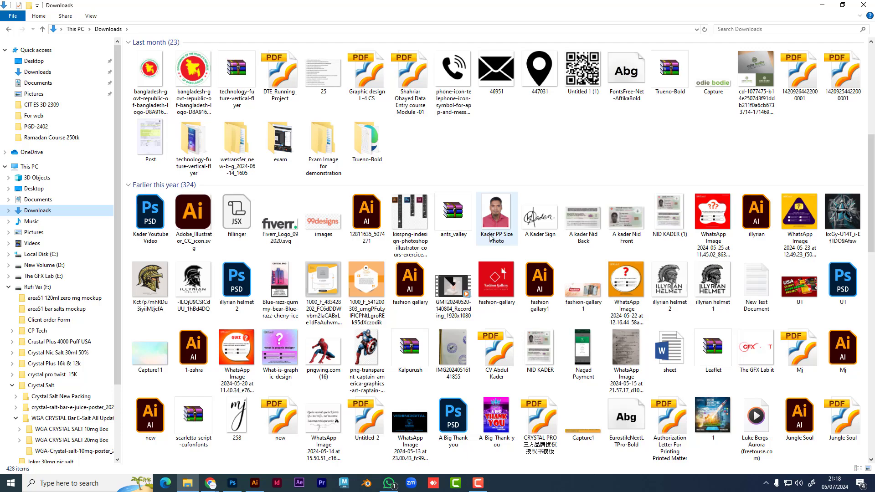
{"action": "scroll", "coordinate": [491, 237], "scroll_direction": "down", "scroll_amount": 4}
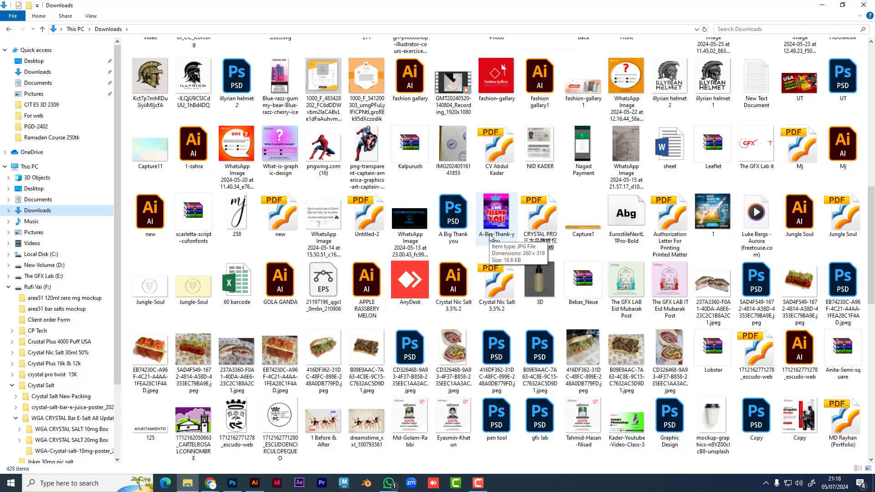
{"action": "scroll", "coordinate": [533, 254], "scroll_direction": "down", "scroll_amount": 4}
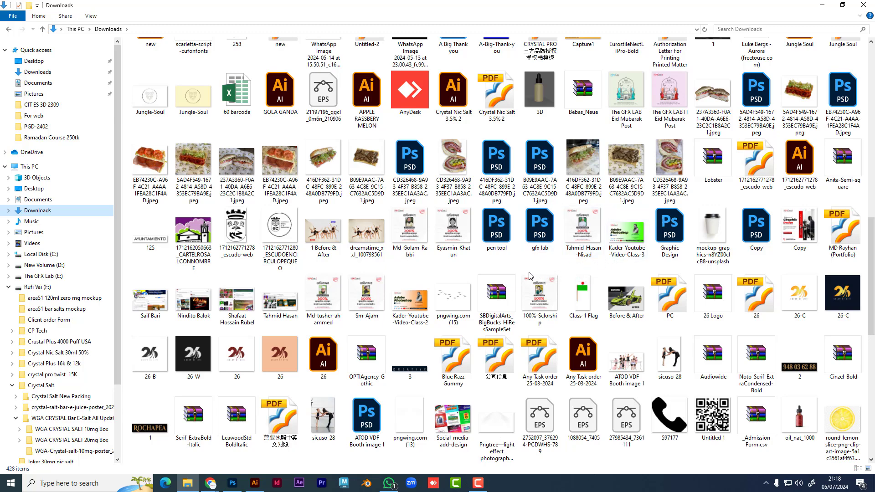
{"action": "scroll", "coordinate": [530, 276], "scroll_direction": "down", "scroll_amount": 4}
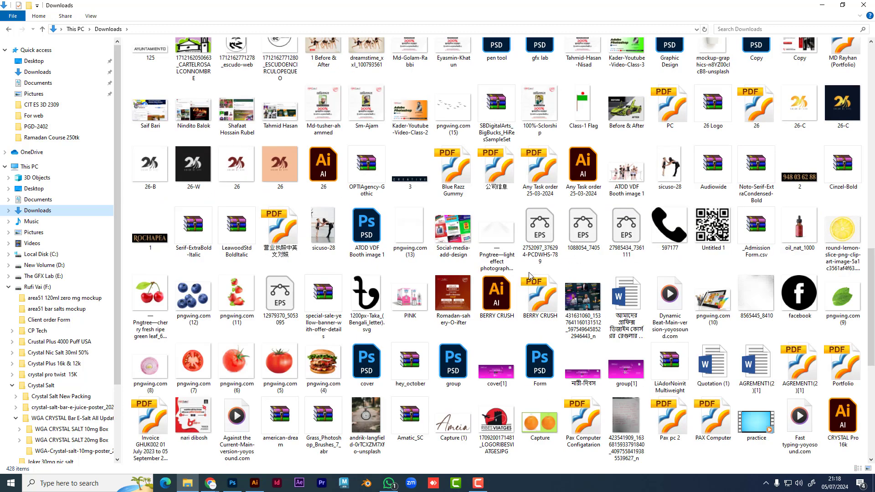
{"action": "scroll", "coordinate": [491, 275], "scroll_direction": "down", "scroll_amount": 4}
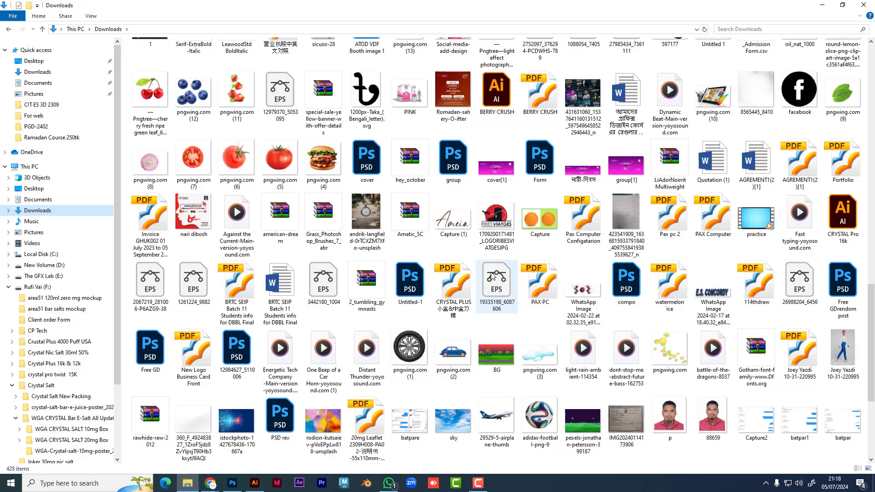
{"action": "scroll", "coordinate": [660, 274], "scroll_direction": "down", "scroll_amount": 7}
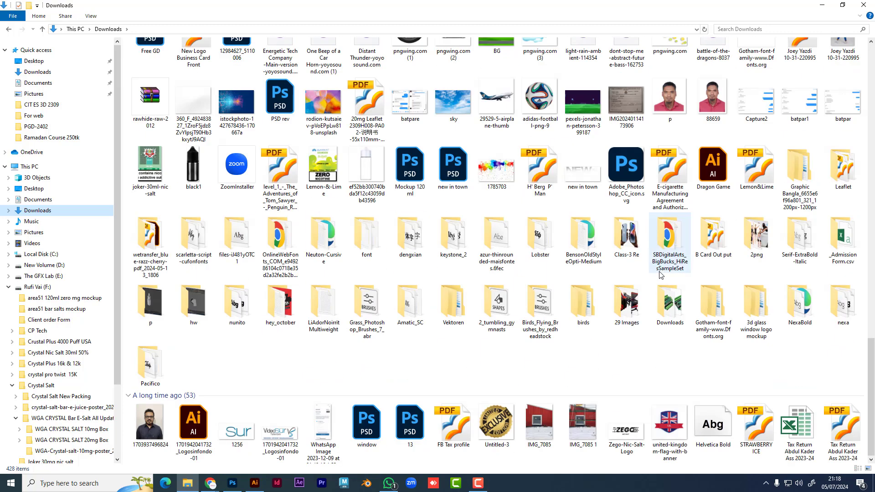
{"action": "left_click_drag", "start_coordinate": [583, 105], "coordinate": [347, 328]}
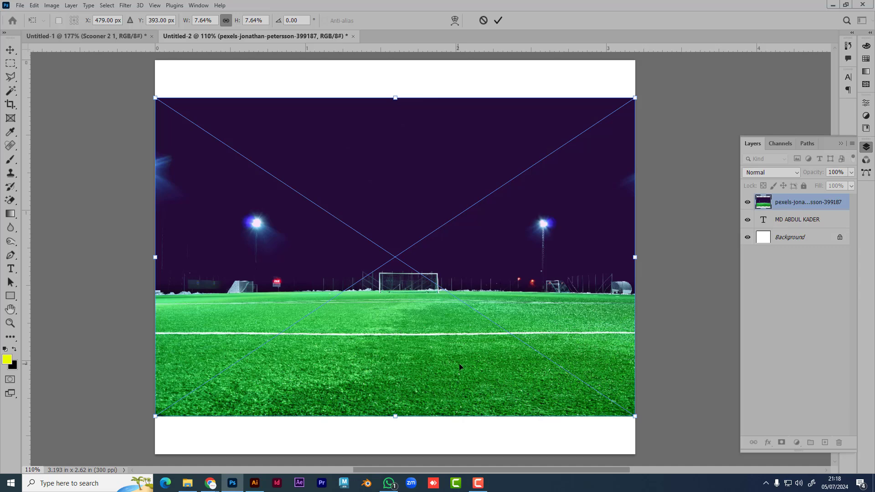
Step: Place the football-pitch photo and resize it to cover the name text on the upper canvas
{"action": "key", "text": "Return"}
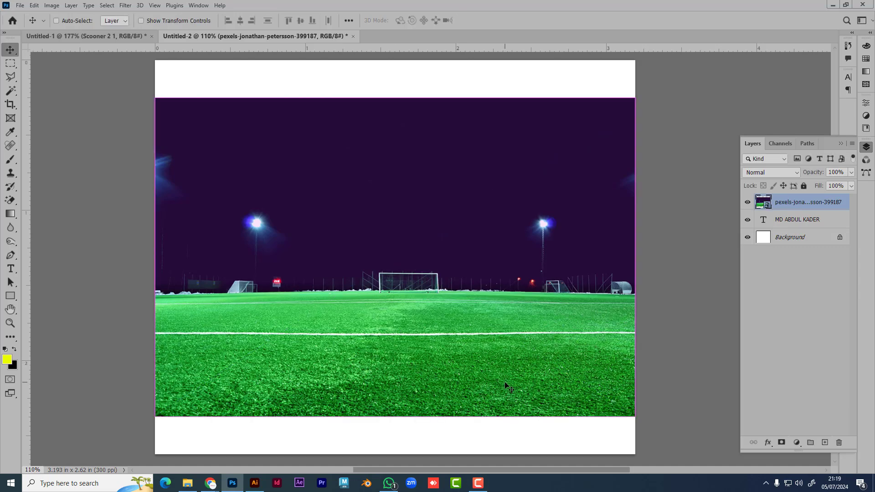
{"action": "key", "text": "ctrl+t"}
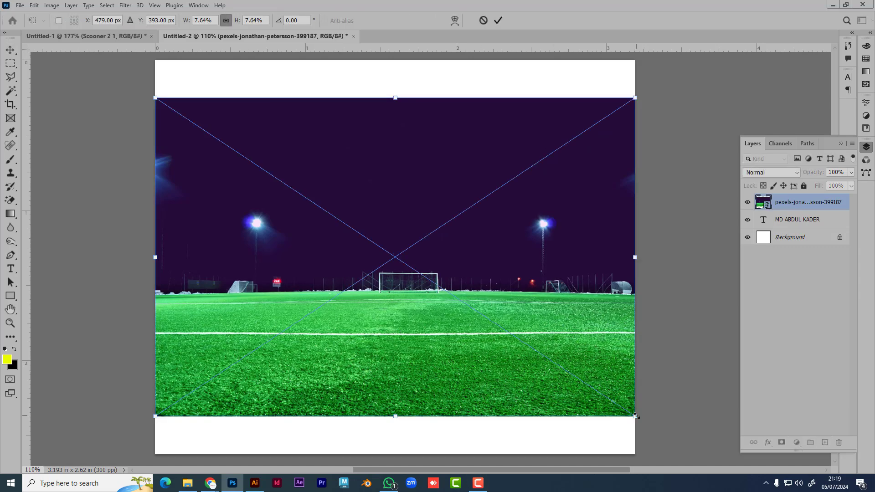
{"action": "left_click_drag", "start_coordinate": [636, 416], "coordinate": [469, 308]}
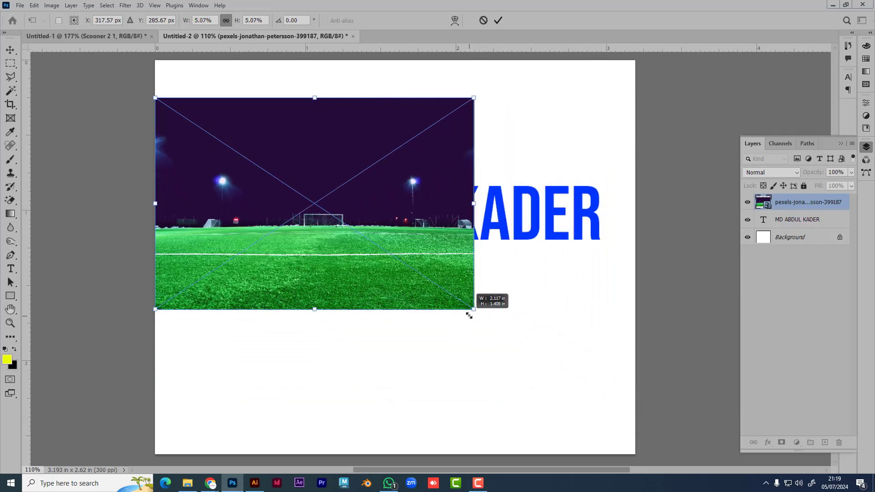
{"action": "left_click_drag", "start_coordinate": [274, 249], "coordinate": [276, 214]}
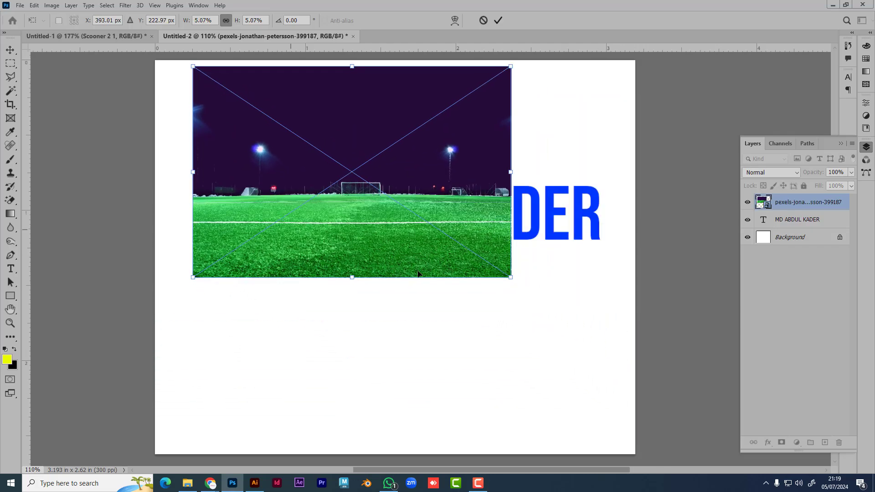
{"action": "left_click_drag", "start_coordinate": [511, 280], "coordinate": [616, 350]}
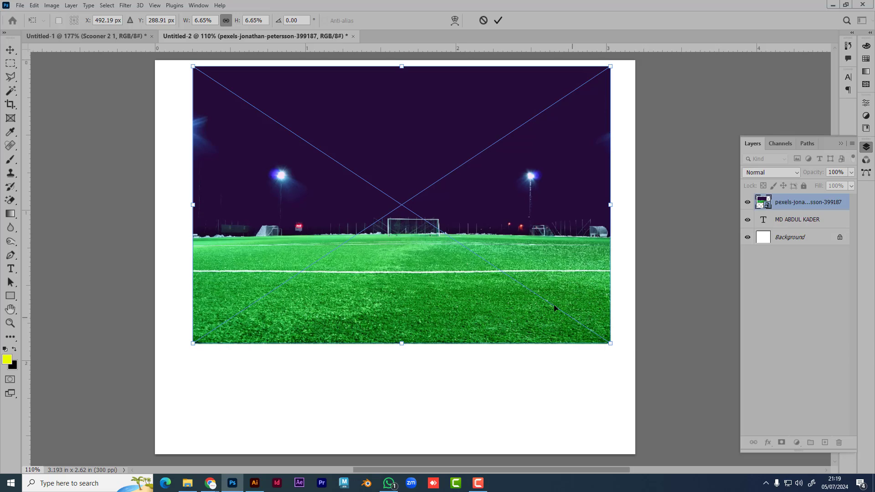
{"action": "left_click_drag", "start_coordinate": [552, 307], "coordinate": [555, 294]}
{"action": "key", "text": "Return"}
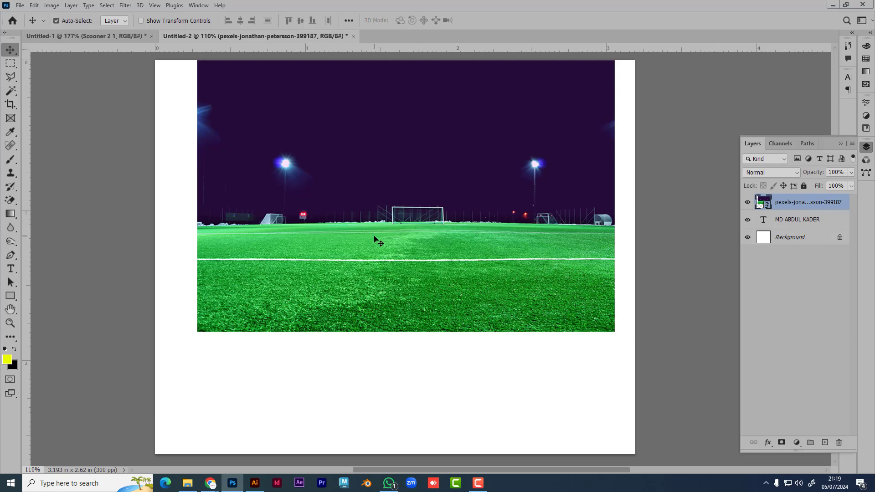
Step: Inspect the layers under the canvas, select the photo and text layers together, then deselect
{"action": "right_click", "coordinate": [397, 215]}
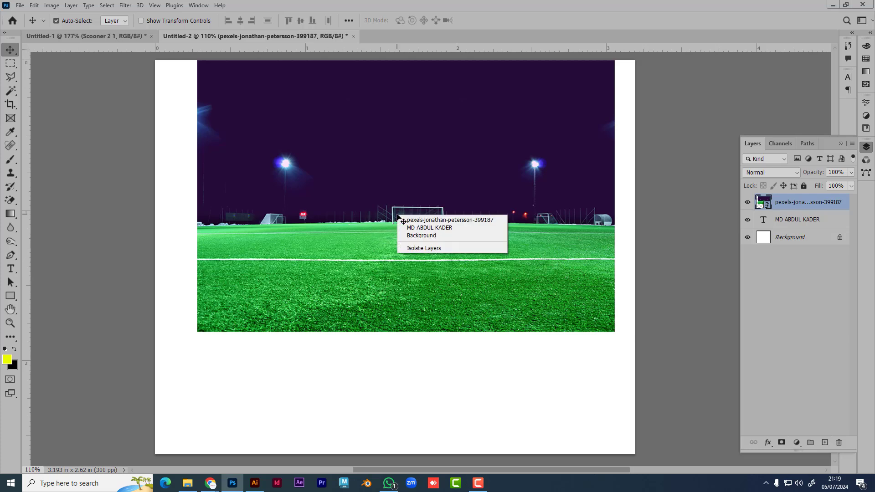
{"action": "left_click", "coordinate": [377, 189]}
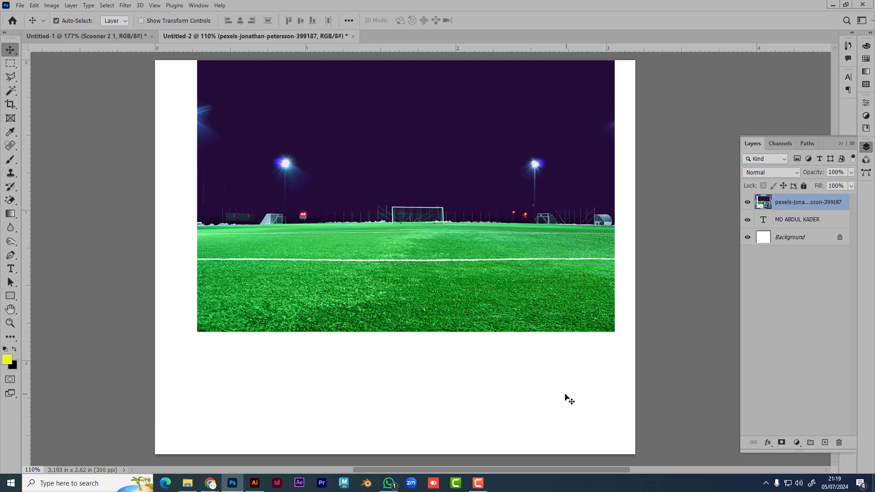
{"action": "left_click_drag", "start_coordinate": [564, 392], "coordinate": [247, 143]}
{"action": "right_click", "coordinate": [368, 188]}
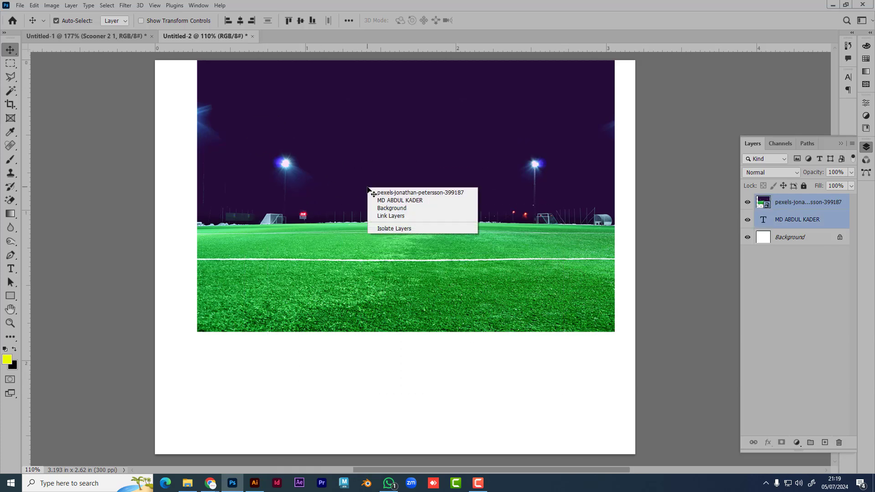
{"action": "left_click", "coordinate": [442, 378]}
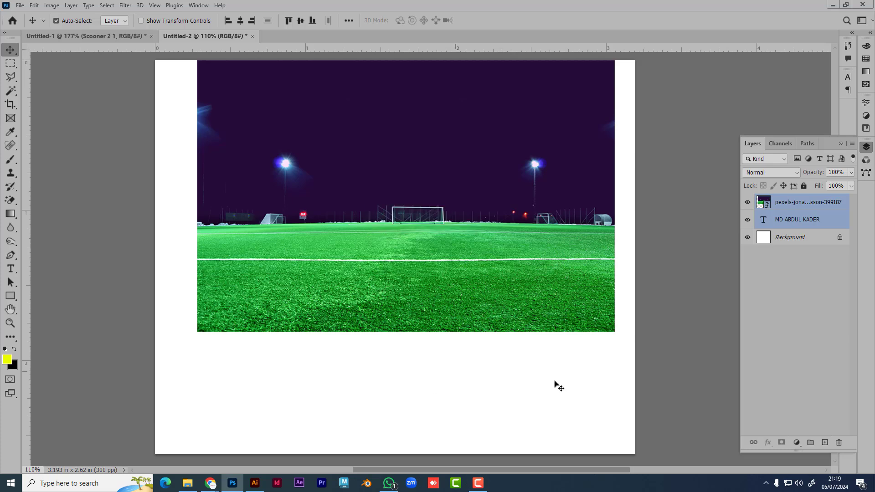
{"action": "left_click", "coordinate": [796, 379]}
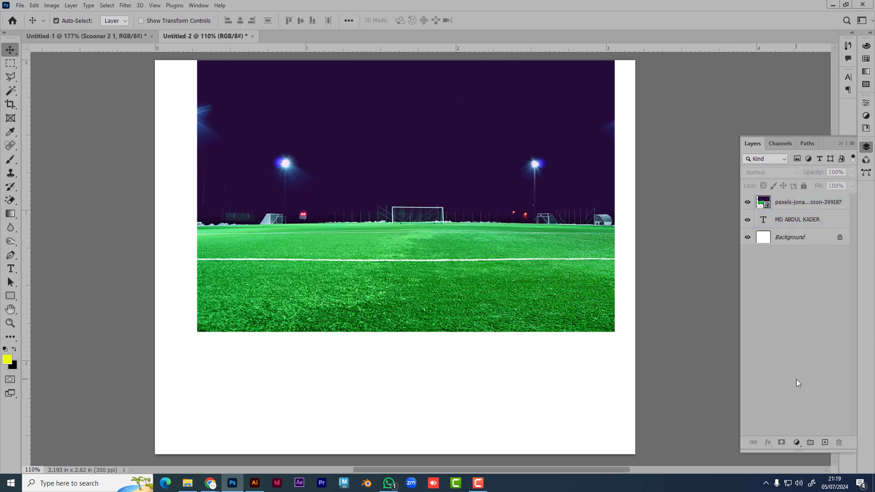
Step: Try reordering the layers, Alt-click to clip the photo to the text, then release it
{"action": "left_click", "coordinate": [799, 207]}
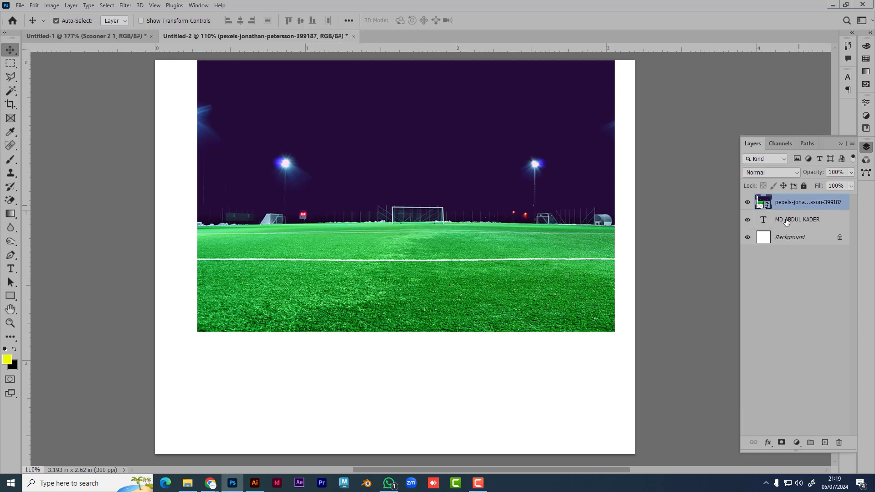
{"action": "mouse_move", "coordinate": [787, 222]}
{"action": "left_mouse_down"}
{"action": "mouse_move", "coordinate": [786, 251]}
{"action": "mouse_move", "coordinate": [787, 206]}
{"action": "left_mouse_up"}
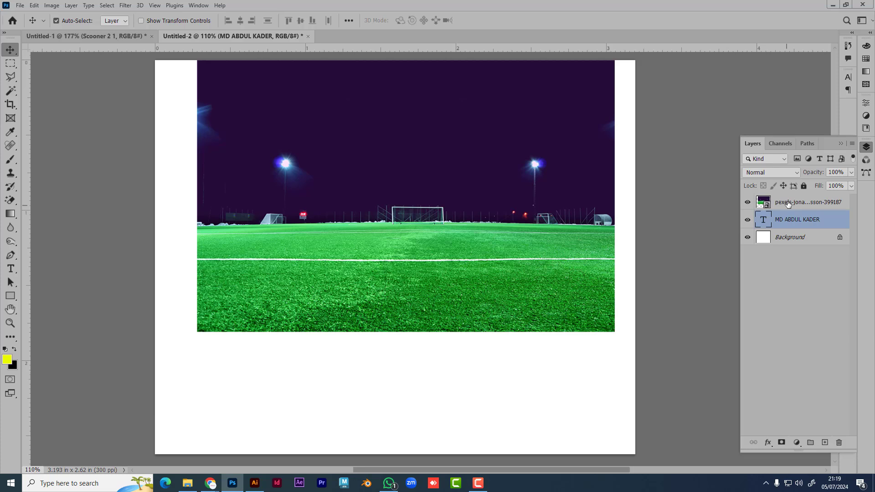
{"action": "left_click", "coordinate": [788, 203]}
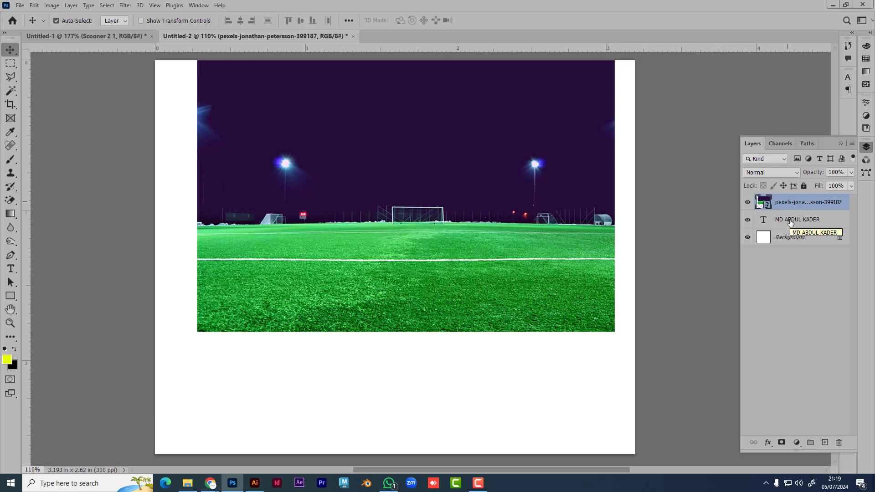
{"action": "left_click_drag", "start_coordinate": [790, 222], "coordinate": [792, 208]}
{"action": "key", "text": "alt"}
{"action": "key", "text": "alt"}
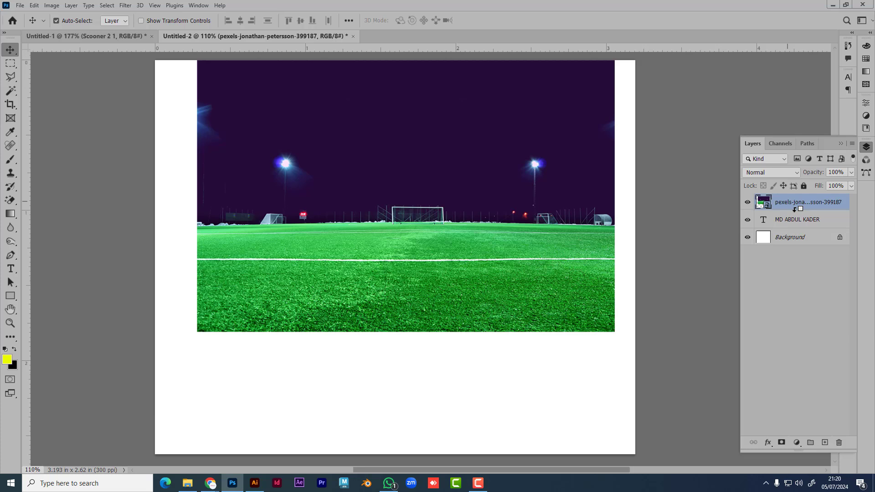
{"action": "left_click", "coordinate": [794, 209], "text": "alt"}
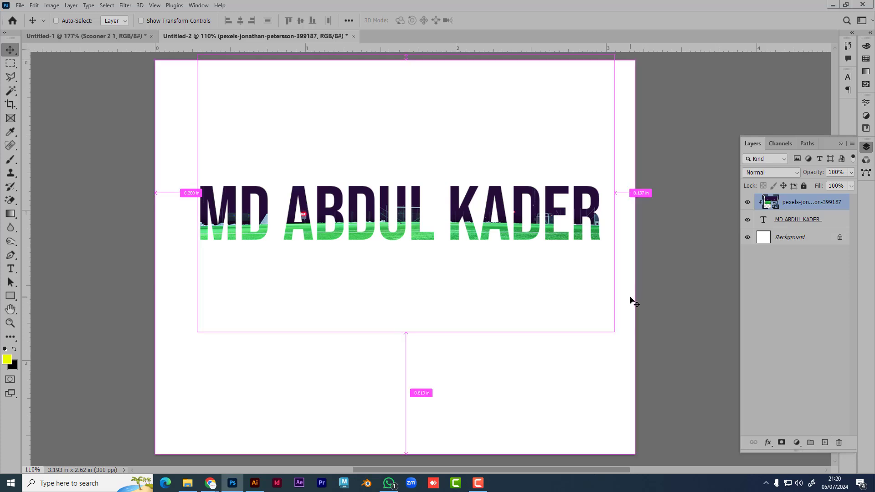
{"action": "key", "text": "ctrl+alt+g"}
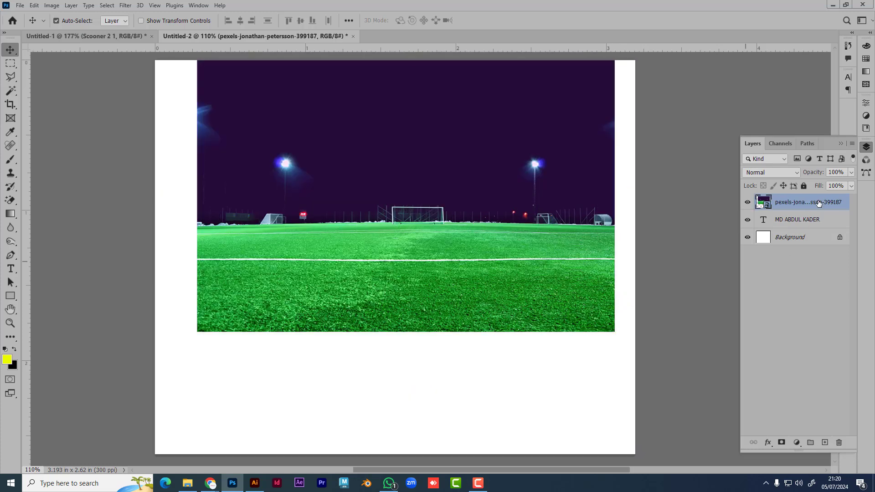
Step: Apply Create Clipping Mask to the photo, toggle it off, and re-clip it with Ctrl+Alt+G
{"action": "right_click", "coordinate": [805, 204]}
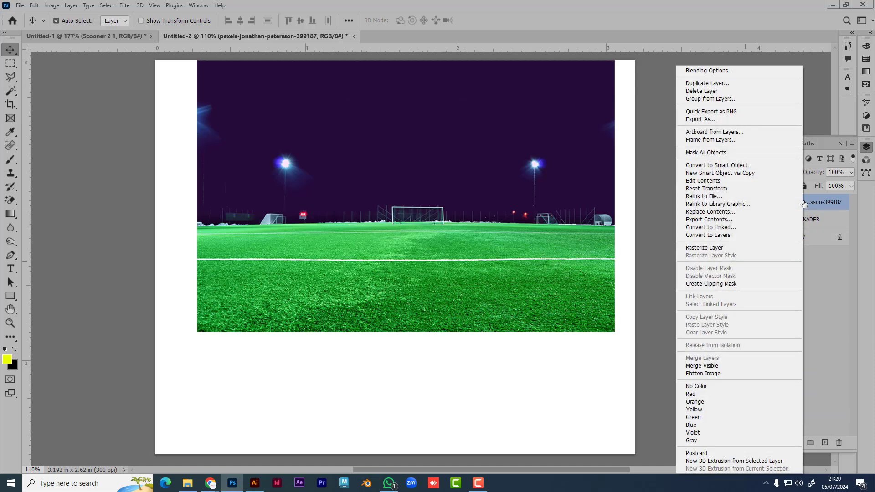
{"action": "left_click", "coordinate": [719, 286]}
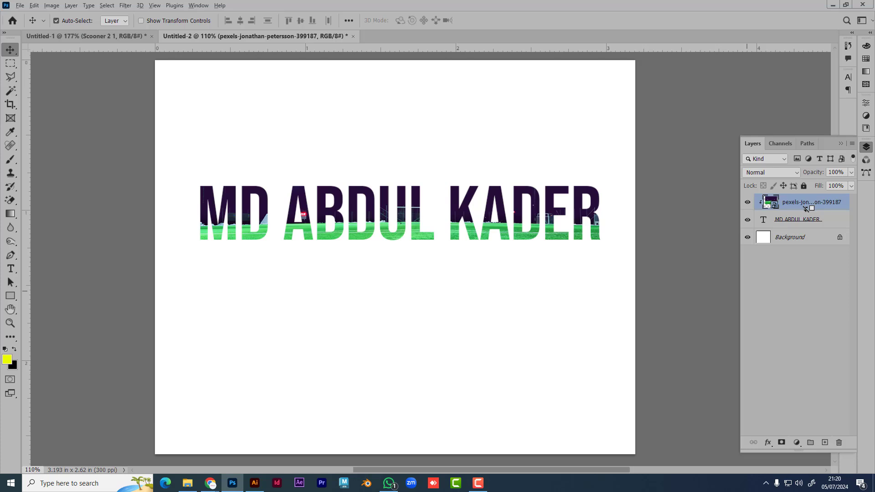
{"action": "key", "text": "alt"}
{"action": "left_click_drag", "start_coordinate": [812, 211], "coordinate": [797, 208]}
{"action": "left_click", "coordinate": [798, 209], "text": "alt"}
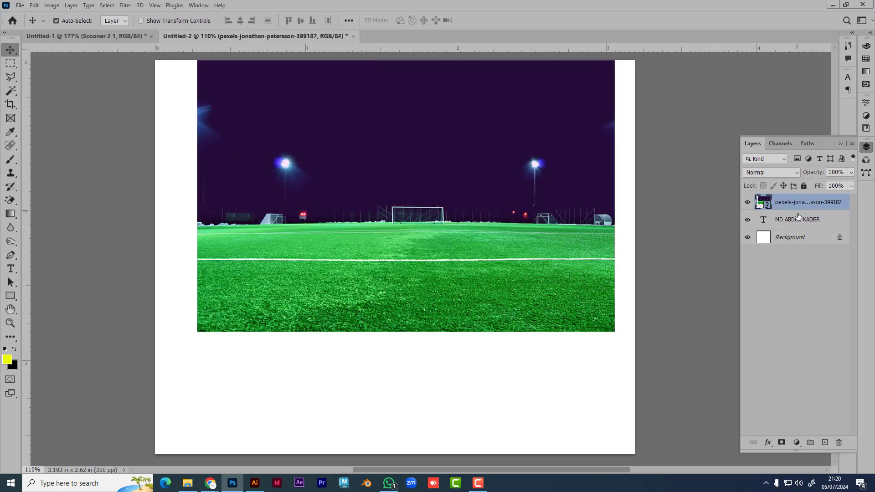
{"action": "key", "text": "ctrl+alt+g"}
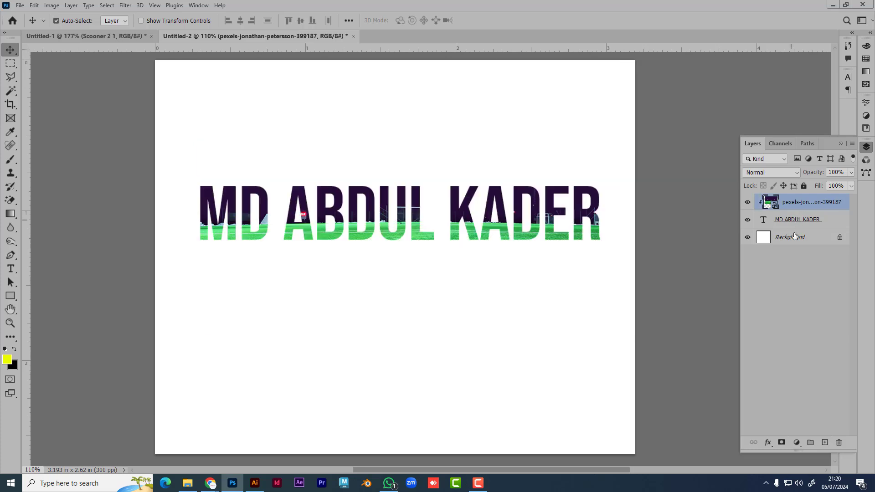
{"action": "scroll", "coordinate": [493, 249], "scroll_direction": "up", "scroll_amount": 2}
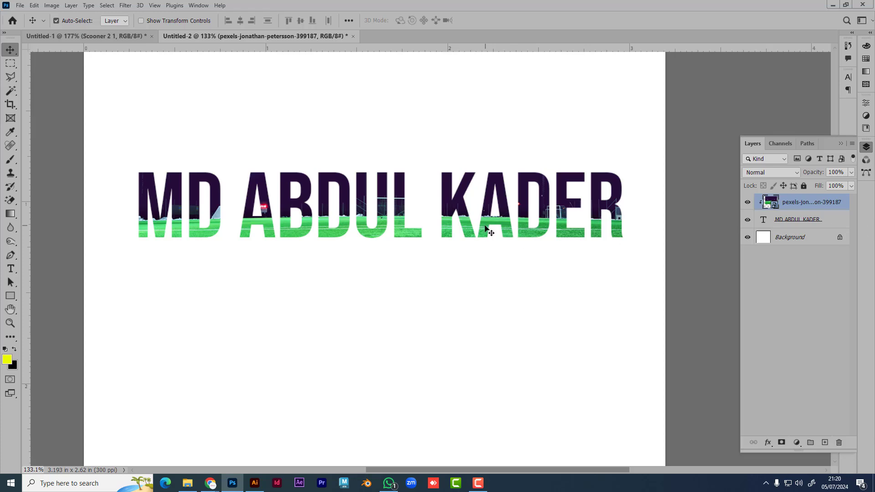
Step: Move the clipped photo up and enlarge it so more grass fills the letters
{"action": "mouse_move", "coordinate": [486, 227]}
{"action": "left_mouse_down"}
{"action": "mouse_move", "coordinate": [485, 201]}
{"action": "mouse_move", "coordinate": [487, 218]}
{"action": "mouse_move", "coordinate": [509, 220]}
{"action": "mouse_move", "coordinate": [461, 222]}
{"action": "mouse_move", "coordinate": [471, 222]}
{"action": "left_mouse_up"}
{"action": "key", "text": "ctrl"}
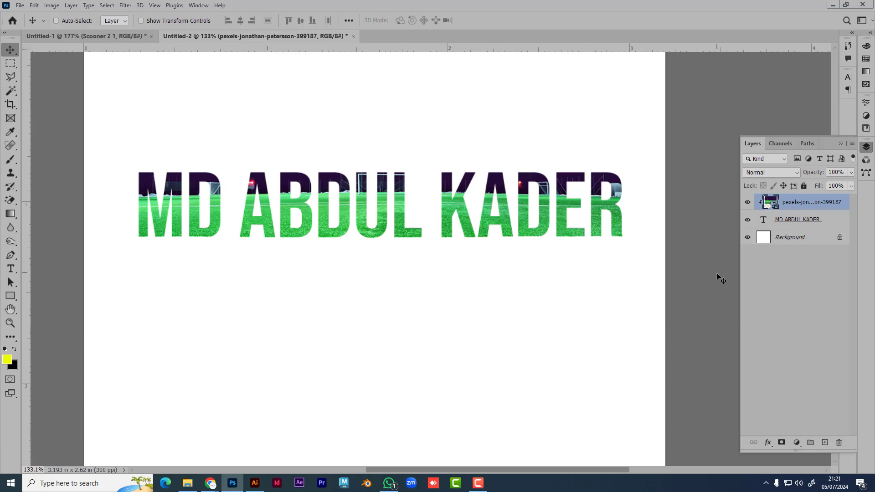
{"action": "key", "text": "ctrl+t"}
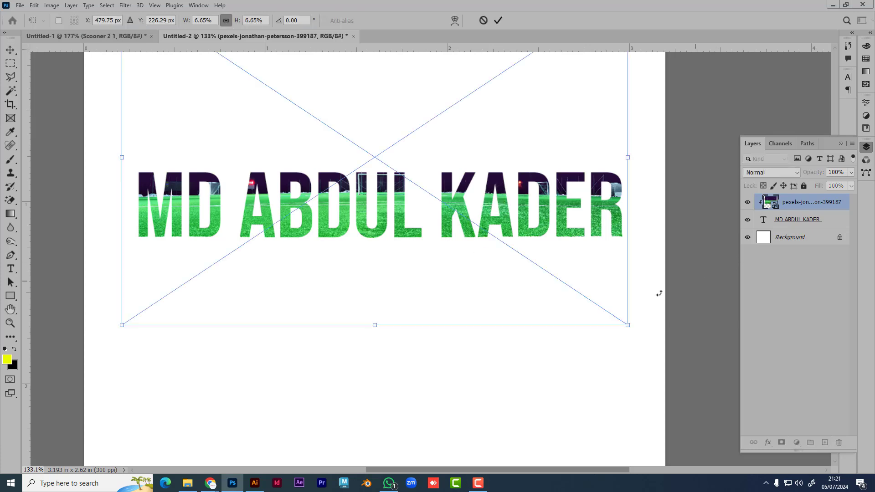
{"action": "scroll", "coordinate": [542, 300], "scroll_direction": "down", "scroll_amount": 1}
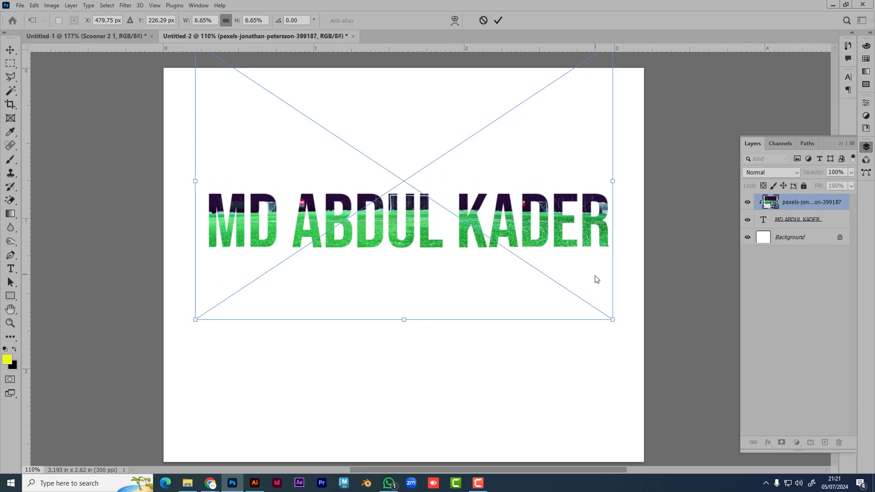
{"action": "left_click_drag", "start_coordinate": [612, 320], "coordinate": [679, 382]}
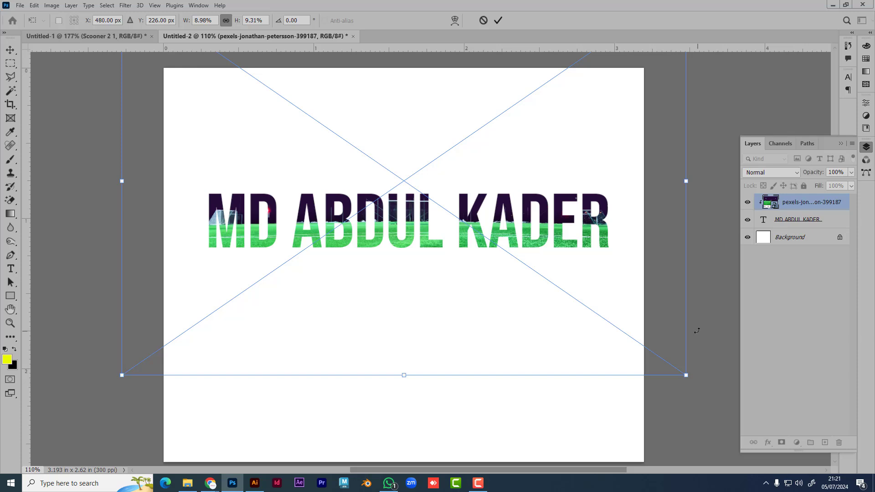
{"action": "key", "text": "Return"}
Step: Scale the title text down to a smaller size
{"action": "left_click", "coordinate": [838, 221]}
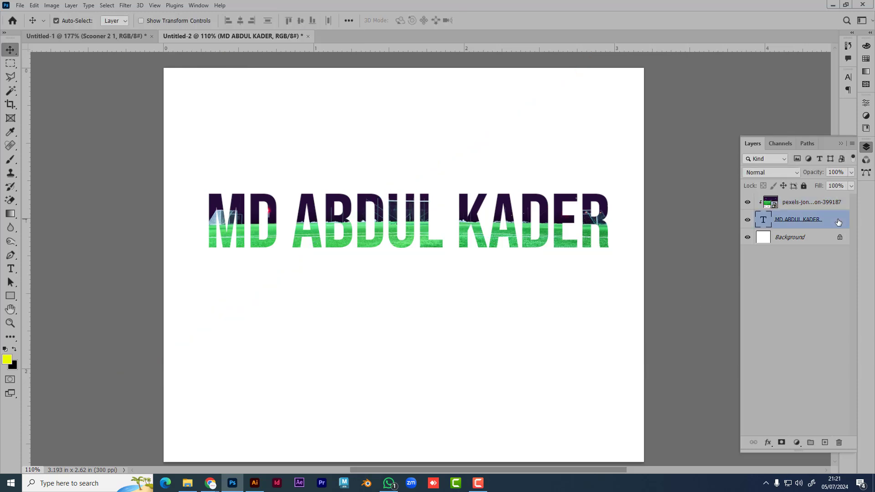
{"action": "key", "text": "ctrl+t"}
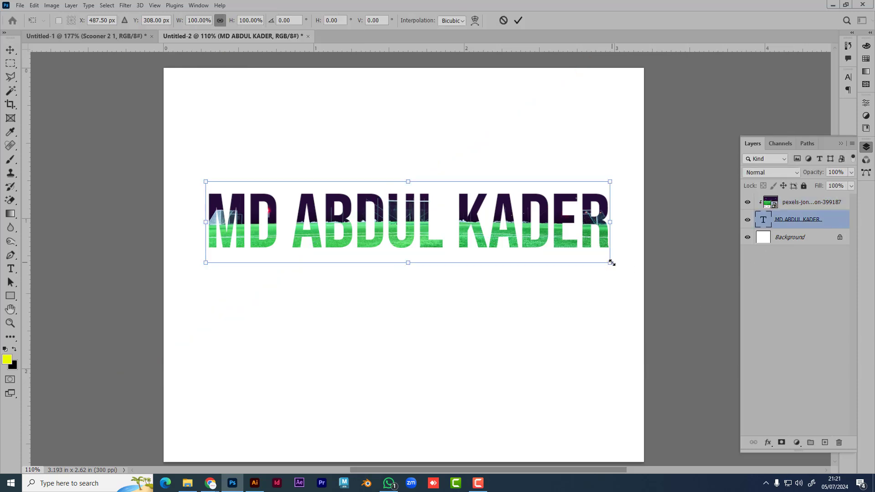
{"action": "left_click_drag", "start_coordinate": [610, 261], "coordinate": [486, 251]}
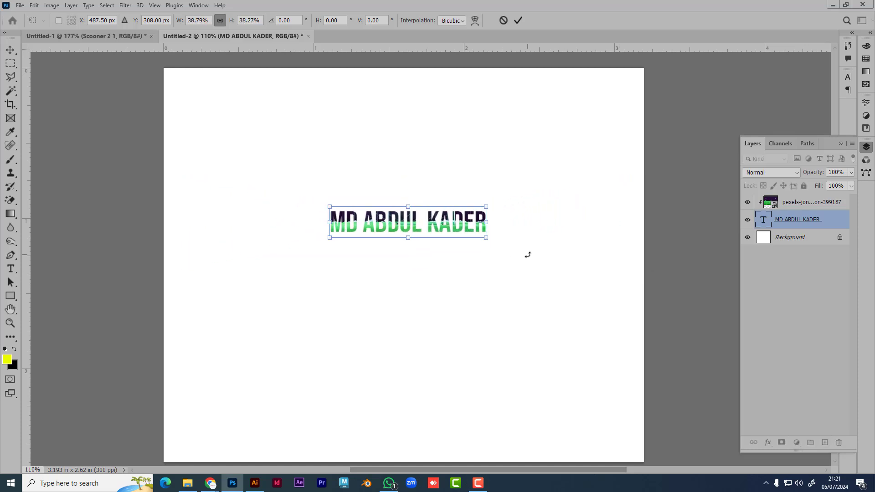
{"action": "key", "text": "Return"}
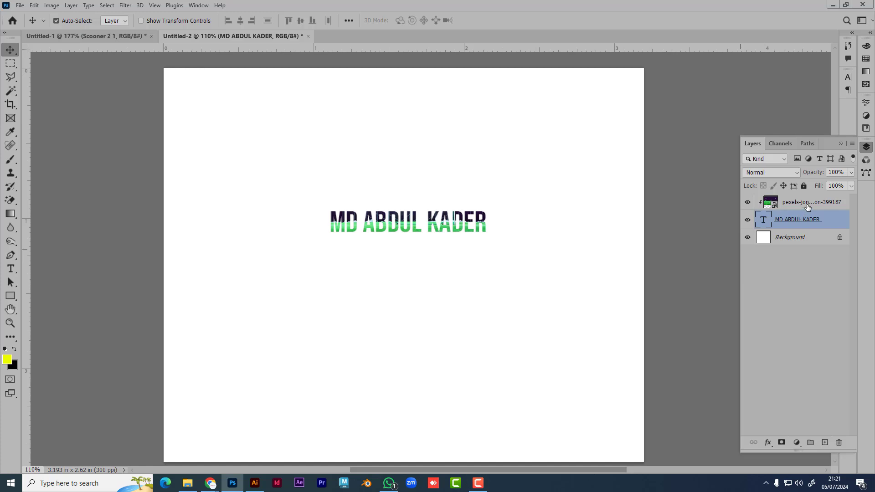
Step: Scale the text and photo together to 174% and nudge them slightly left
{"action": "left_click", "coordinate": [808, 207], "text": "shift"}
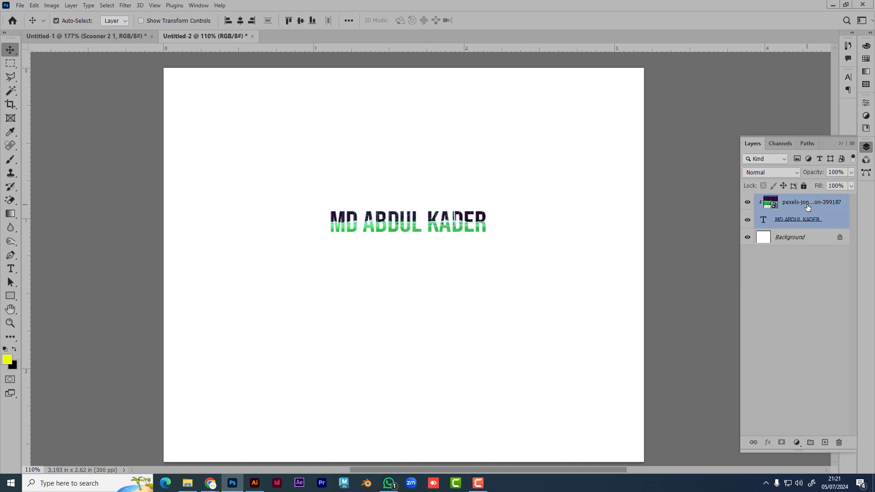
{"action": "key", "text": "ctrl+t"}
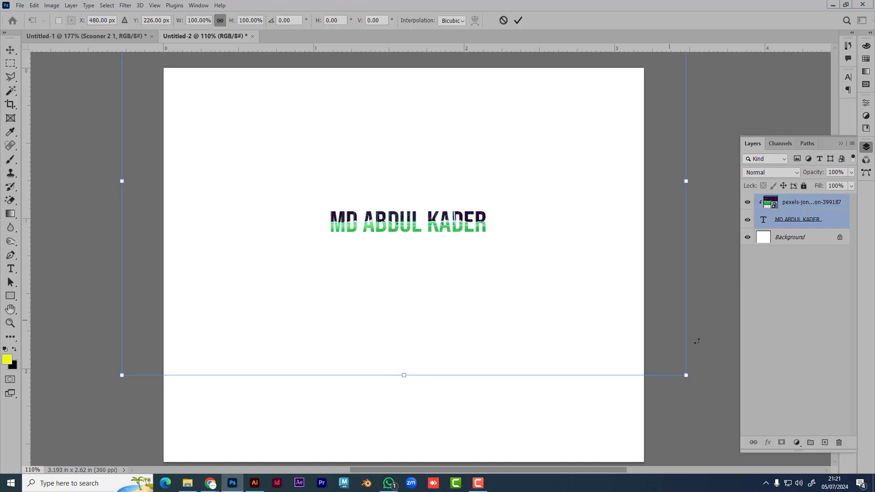
{"action": "left_click_drag", "start_coordinate": [686, 375], "coordinate": [776, 449]}
{"action": "scroll", "coordinate": [527, 332], "scroll_direction": "left", "scroll_amount": 5}
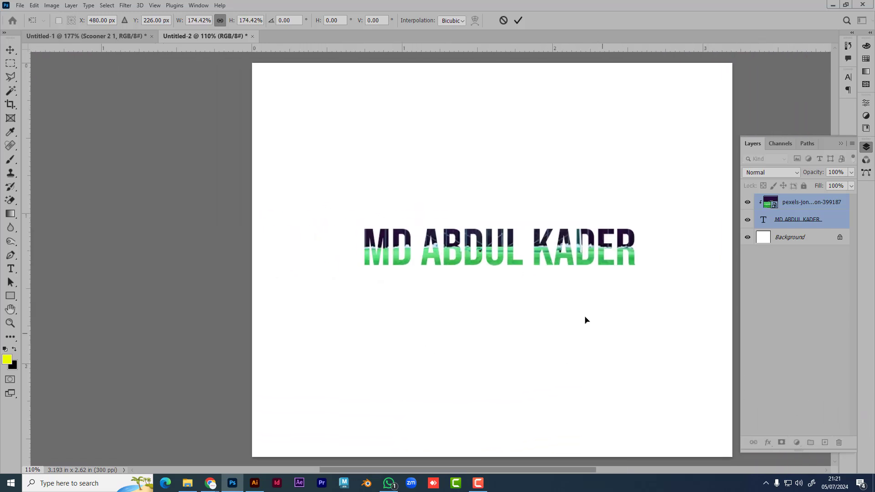
{"action": "left_click_drag", "start_coordinate": [577, 265], "coordinate": [558, 268]}
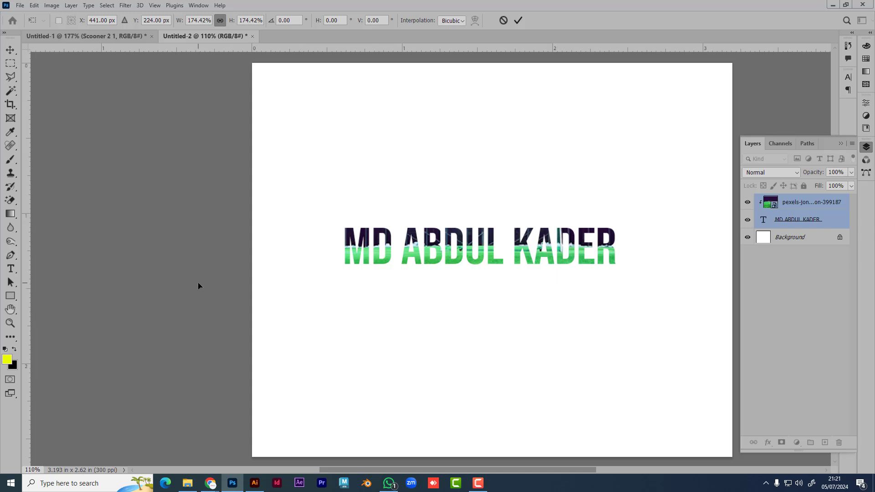
{"action": "key", "text": "Return"}
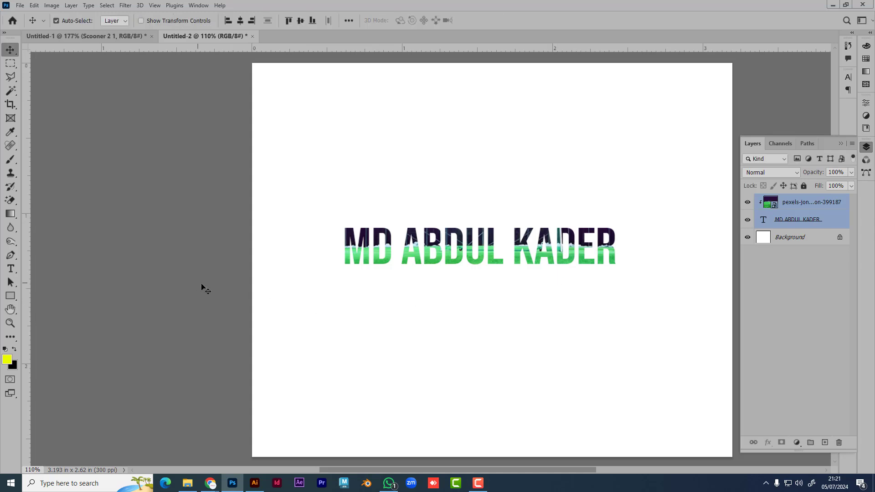
Step: Reselect the title text layer, leaving its layer name unchanged
{"action": "left_click", "coordinate": [796, 294]}
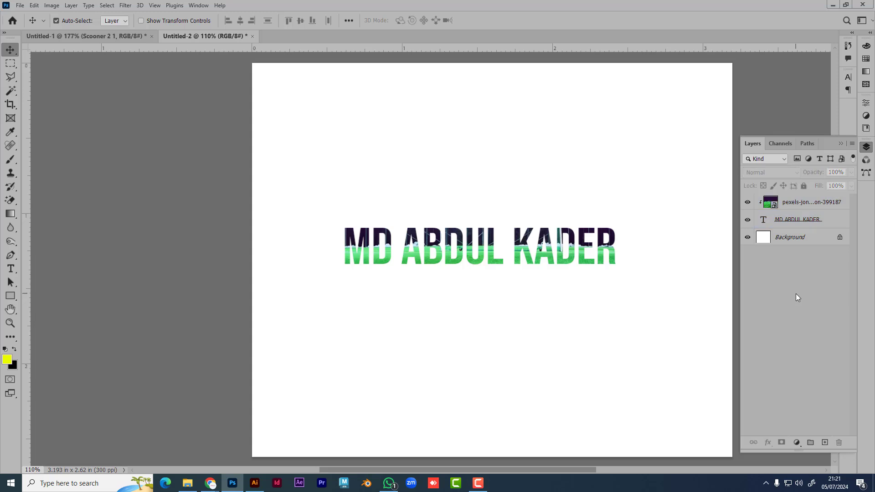
{"action": "left_click", "coordinate": [534, 251]}
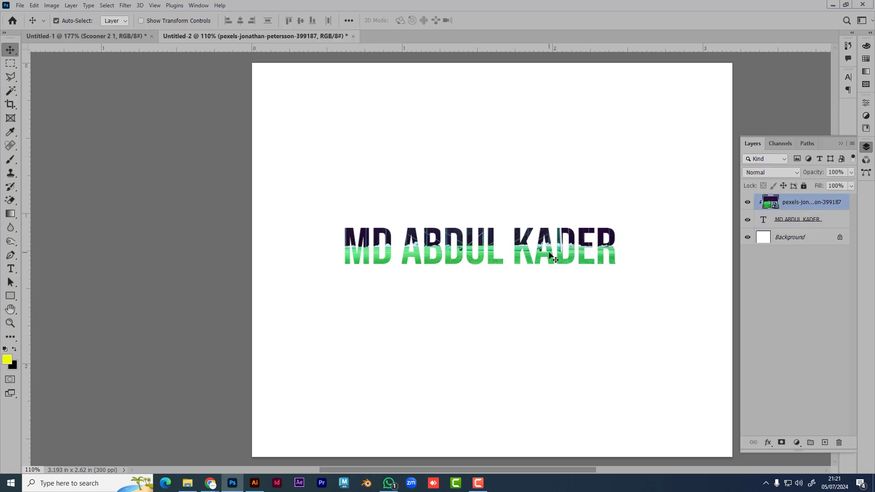
{"action": "left_click", "coordinate": [613, 242]}
{"action": "left_click", "coordinate": [523, 238]}
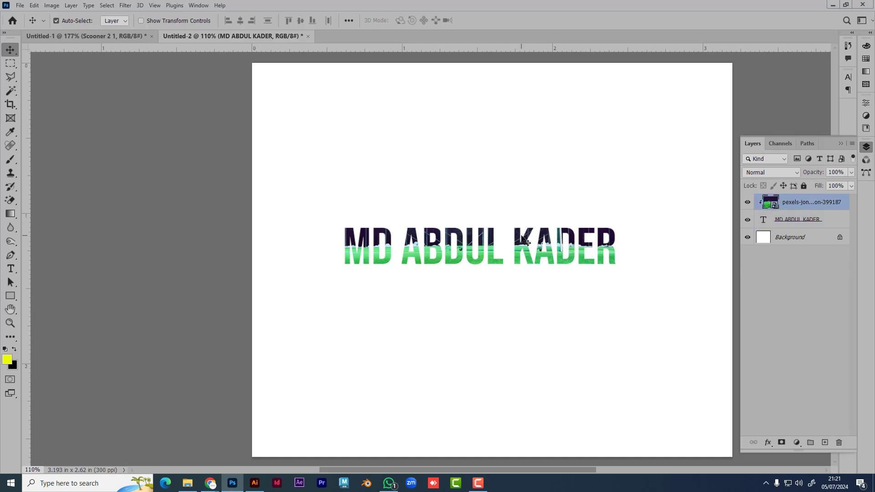
{"action": "double_click", "coordinate": [795, 220]}
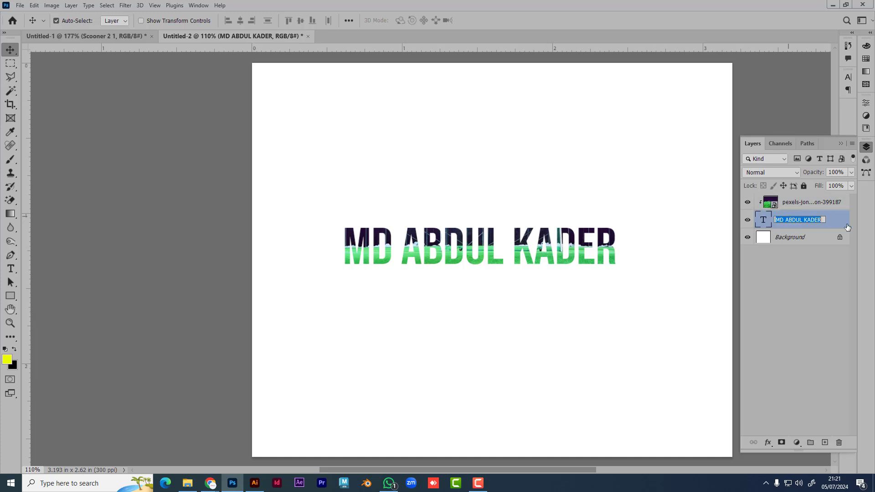
{"action": "left_click", "coordinate": [843, 227]}
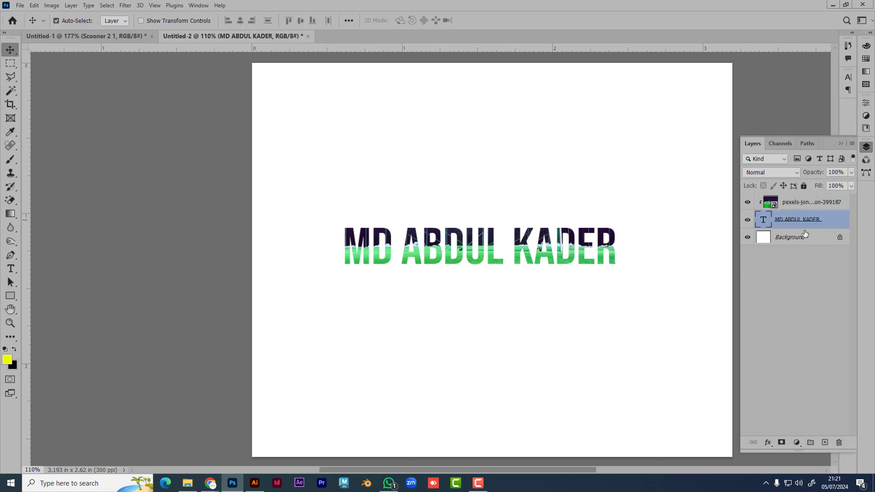
Step: Retype the title as a different person's full name and commit it
{"action": "double_click", "coordinate": [764, 222]}
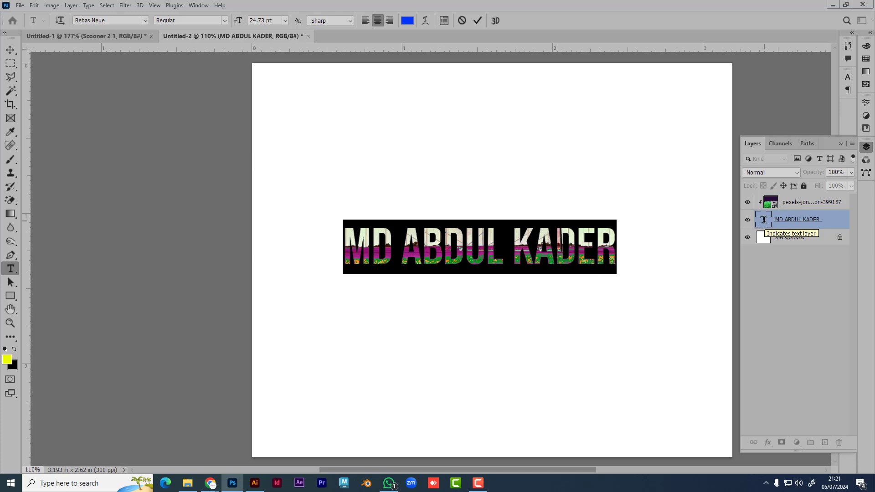
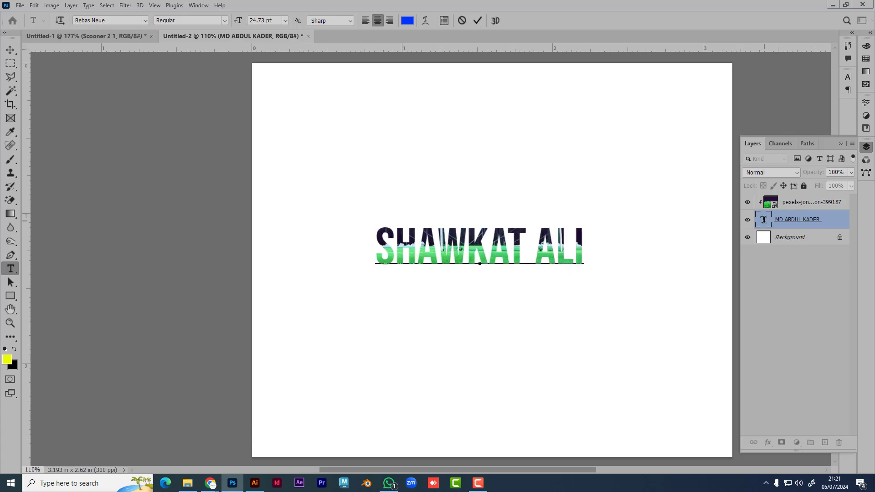
{"action": "left_click", "coordinate": [10, 49]}
{"action": "left_click", "coordinate": [94, 130]}
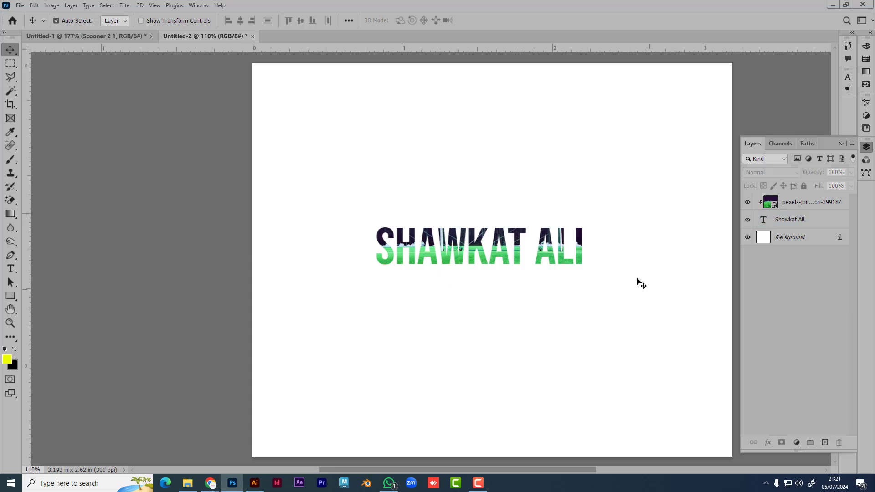
{"action": "scroll", "coordinate": [572, 266], "scroll_direction": "up", "scroll_amount": 3}
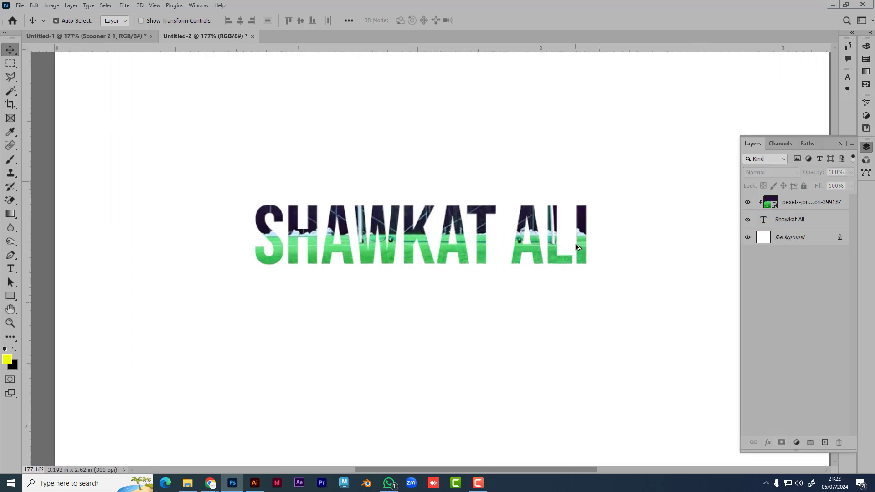
{"action": "scroll", "coordinate": [574, 243], "scroll_direction": "up", "scroll_amount": 2}
{"action": "scroll", "coordinate": [563, 269], "scroll_direction": "up", "scroll_amount": 1}
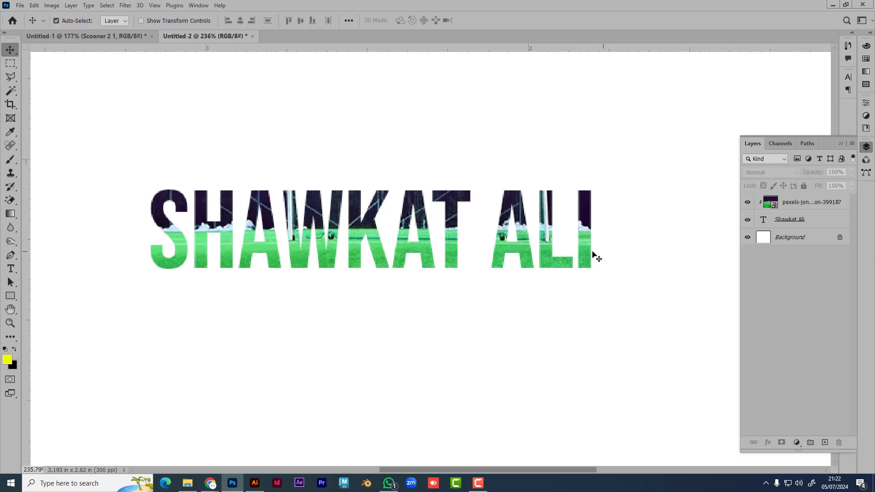
{"action": "left_click", "coordinate": [588, 240]}
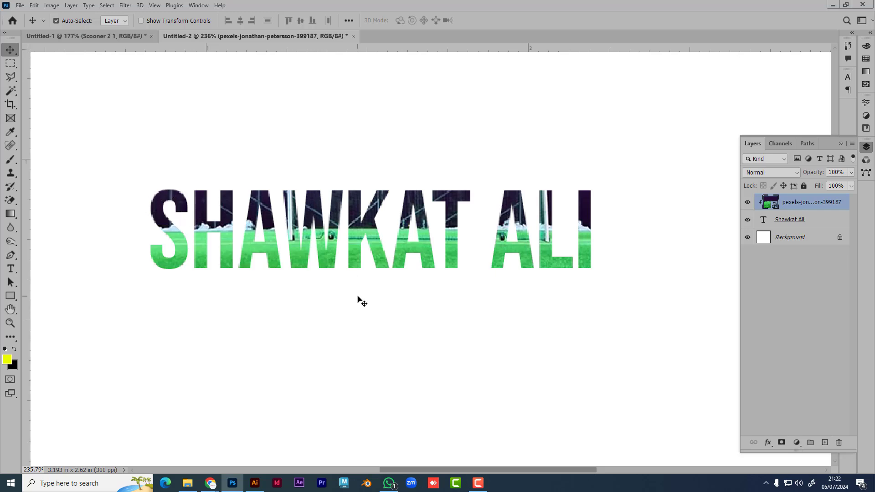
{"action": "scroll", "coordinate": [359, 299], "scroll_direction": "down", "scroll_amount": 2}
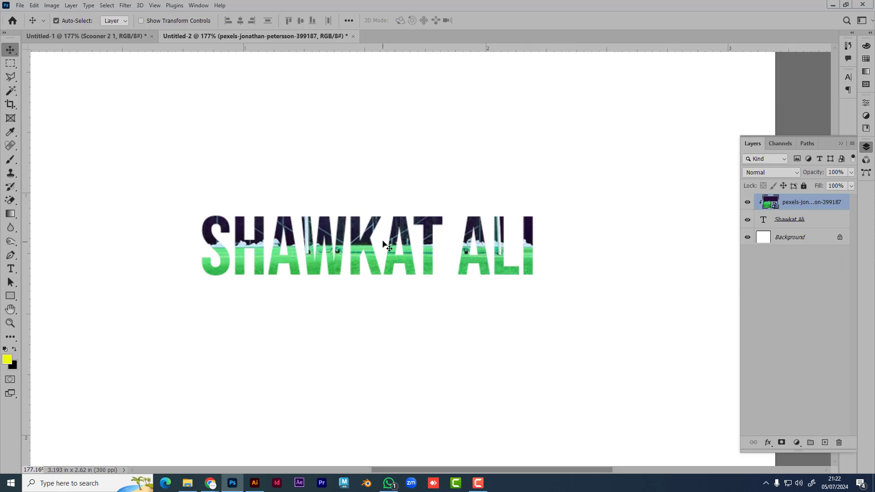
{"action": "left_click", "coordinate": [834, 222]}
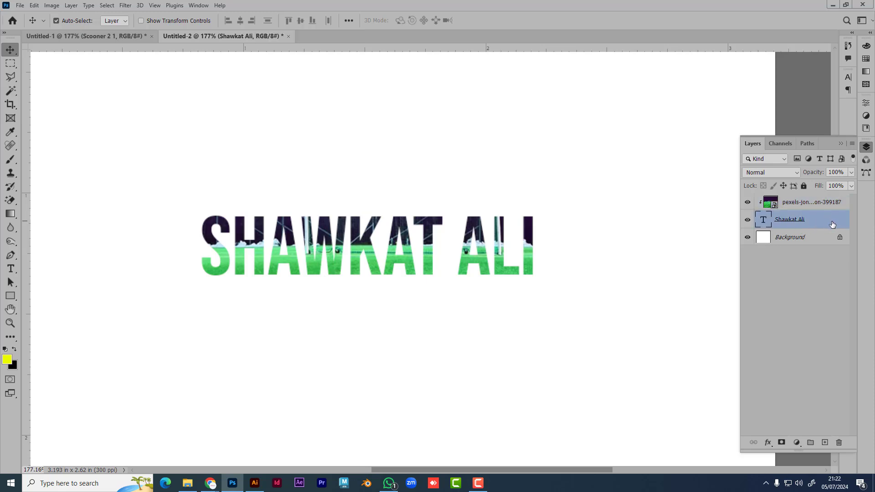
{"action": "right_click", "coordinate": [832, 224]}
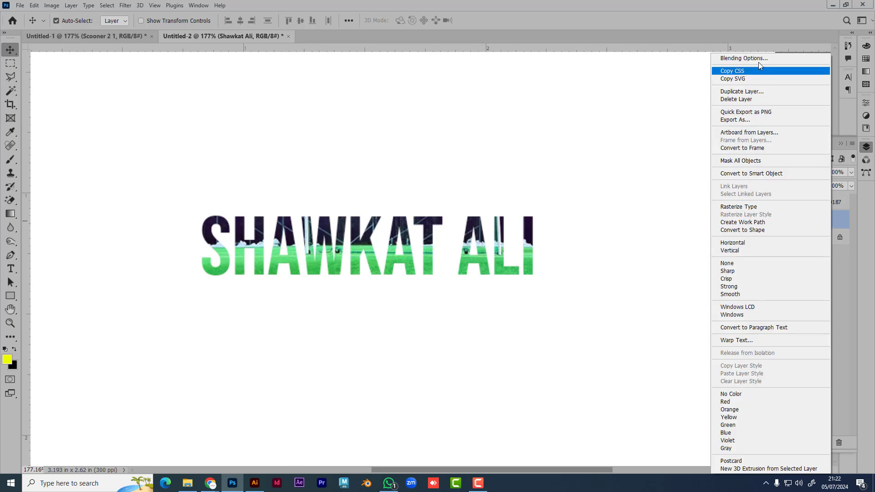
{"action": "right_click", "coordinate": [843, 220]}
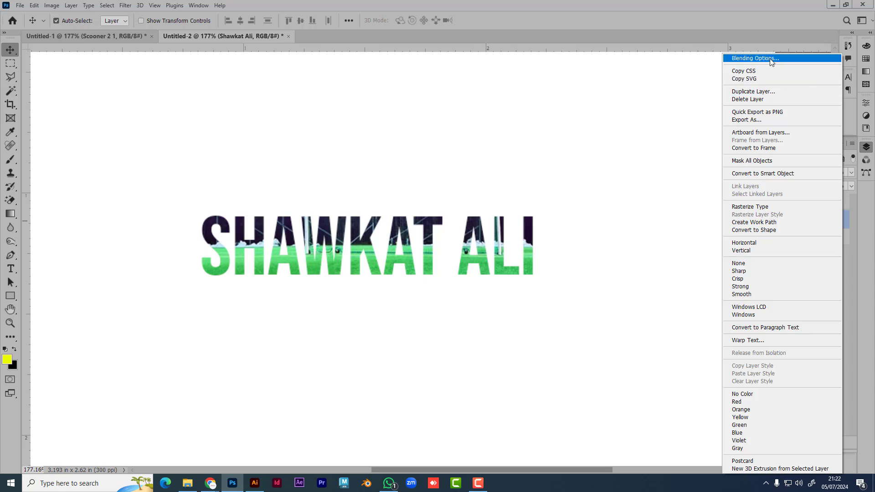
{"action": "left_click", "coordinate": [850, 224]}
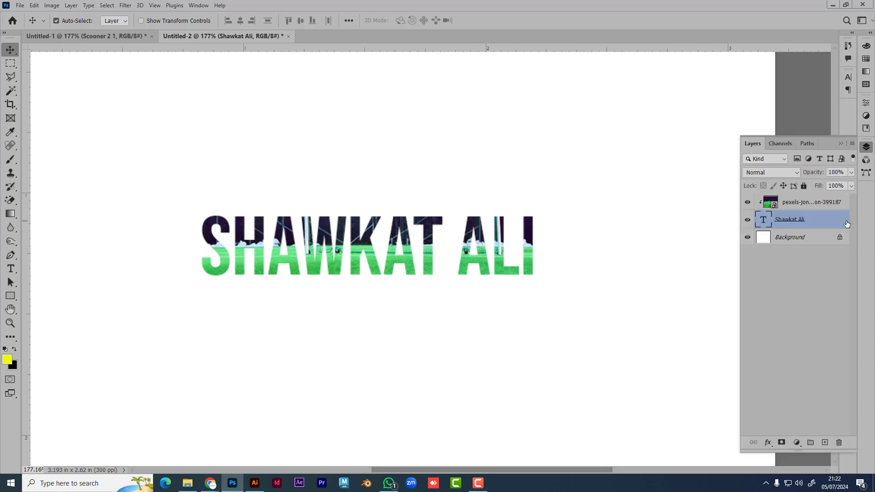
Step: Open the title's Layer Style and enable Drop Shadow, moving the dialog aside
{"action": "double_click", "coordinate": [838, 223]}
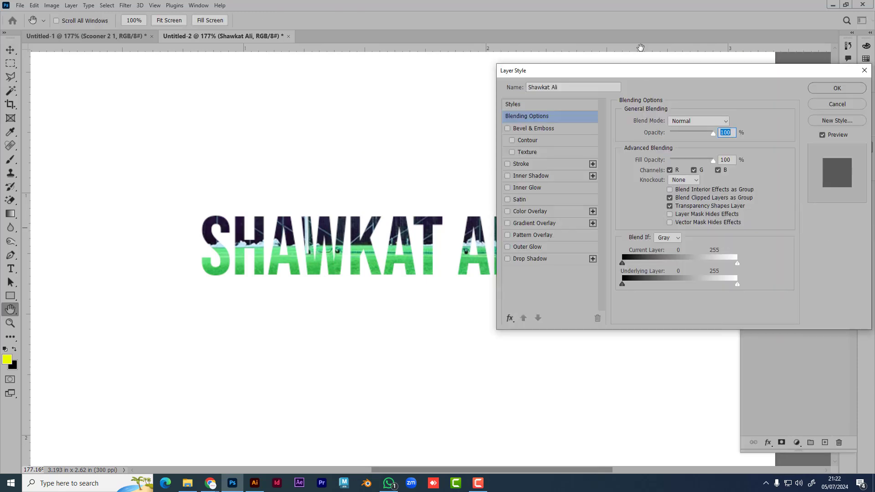
{"action": "left_click", "coordinate": [538, 262]}
{"action": "left_click_drag", "start_coordinate": [585, 73], "coordinate": [706, 71]}
{"action": "scroll", "coordinate": [276, 290], "scroll_direction": "down", "scroll_amount": 3}
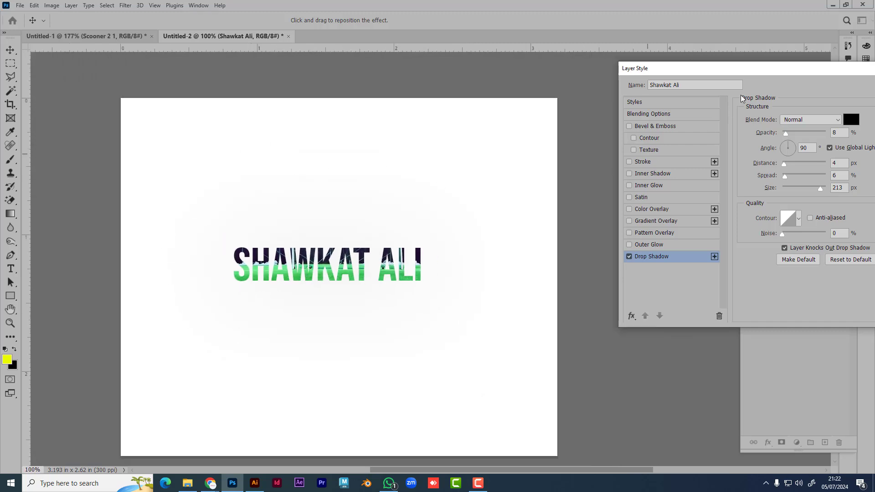
{"action": "left_click_drag", "start_coordinate": [757, 70], "coordinate": [663, 120]}
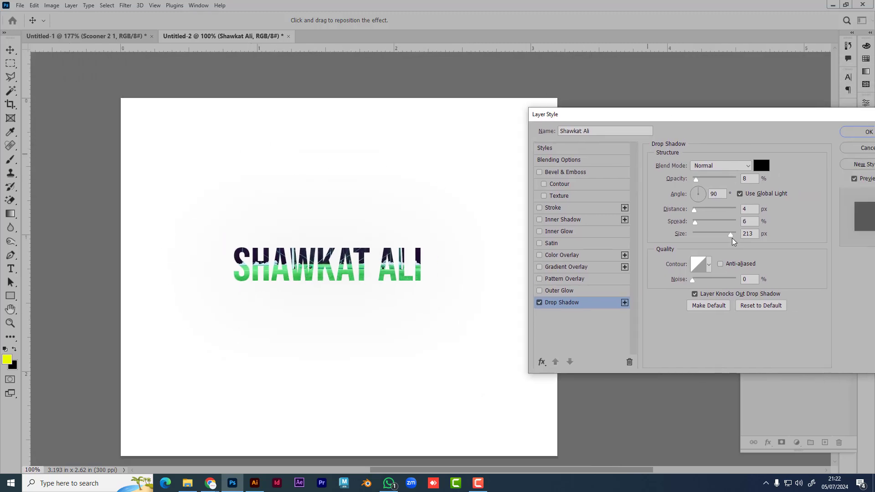
Step: Adjust the drop shadow's size, opacity and distance below the text
{"action": "left_click_drag", "start_coordinate": [731, 237], "coordinate": [692, 241]}
{"action": "left_click_drag", "start_coordinate": [696, 180], "coordinate": [764, 184]}
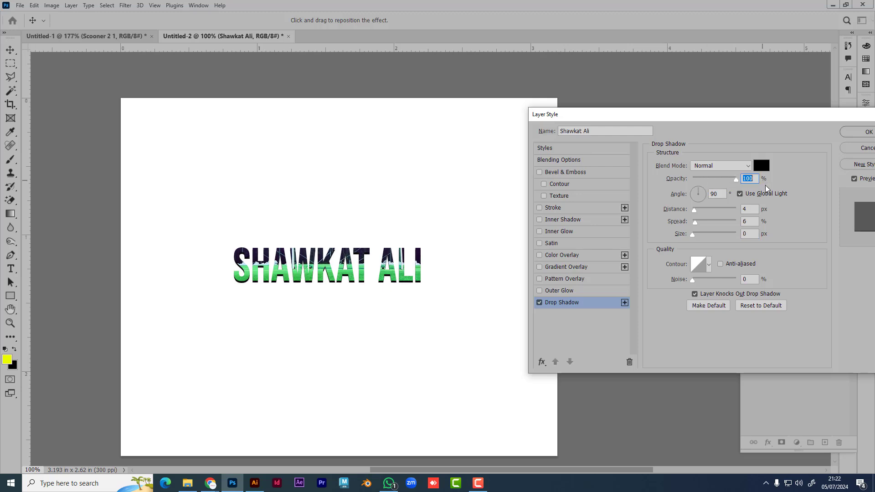
{"action": "left_click_drag", "start_coordinate": [695, 240], "coordinate": [707, 225]}
{"action": "left_click_drag", "start_coordinate": [696, 211], "coordinate": [705, 191]}
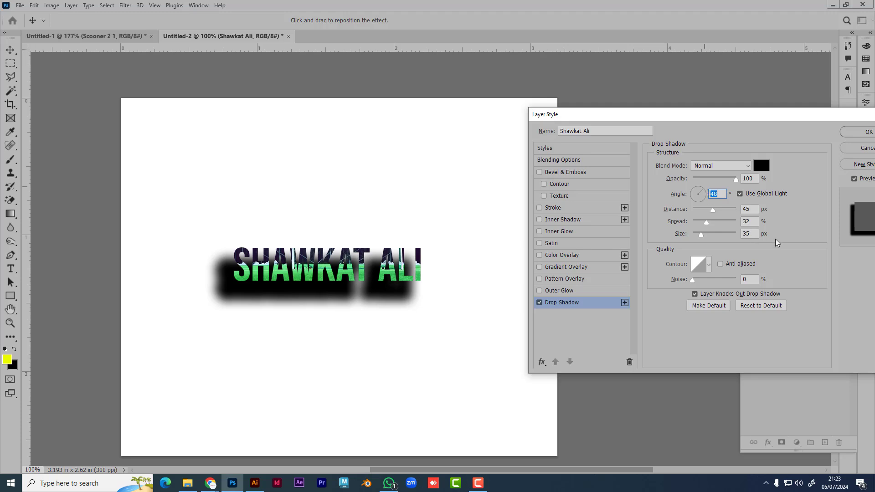
Step: Set the shadow colour to red fa0000, then change it back to black
{"action": "left_click", "coordinate": [761, 166]}
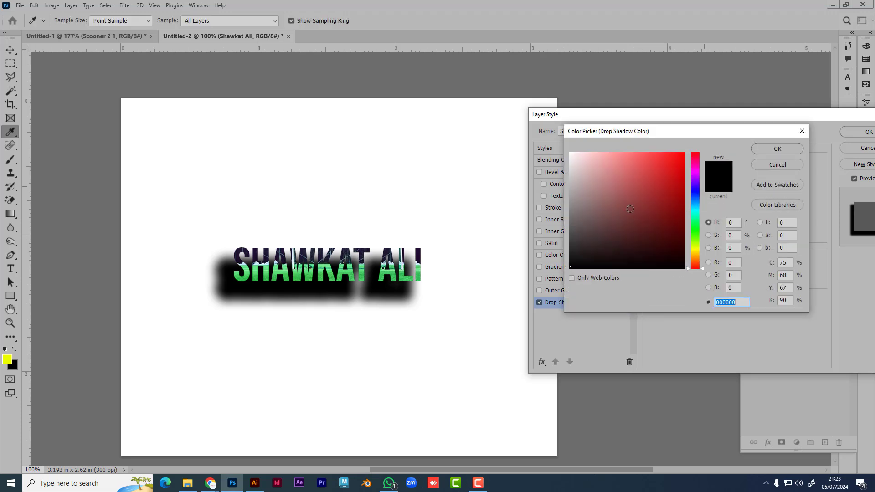
{"action": "type", "text": "fa0000"}
{"action": "left_click", "coordinate": [777, 151]}
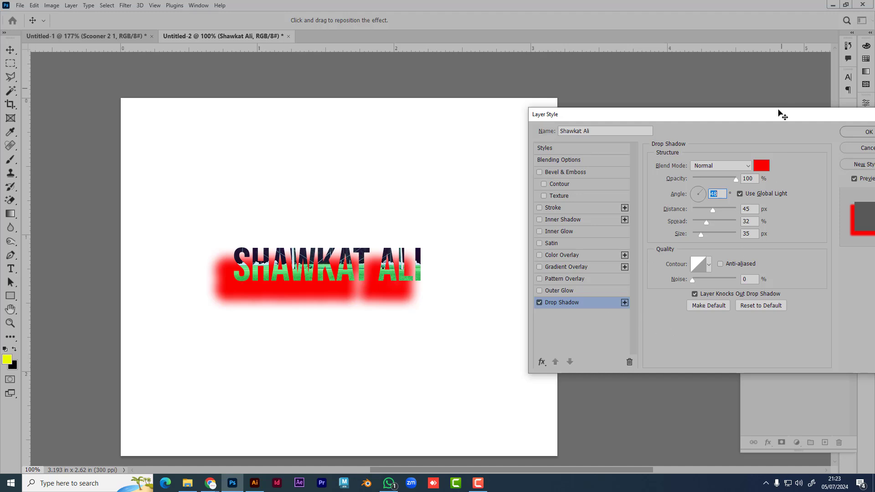
{"action": "left_click_drag", "start_coordinate": [771, 121], "coordinate": [708, 122]}
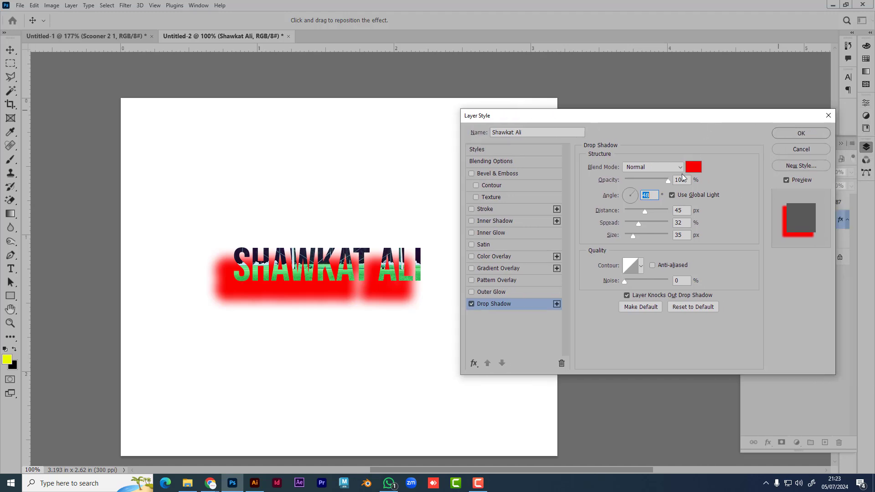
{"action": "left_click", "coordinate": [693, 167]}
{"action": "left_click_drag", "start_coordinate": [617, 255], "coordinate": [550, 277]}
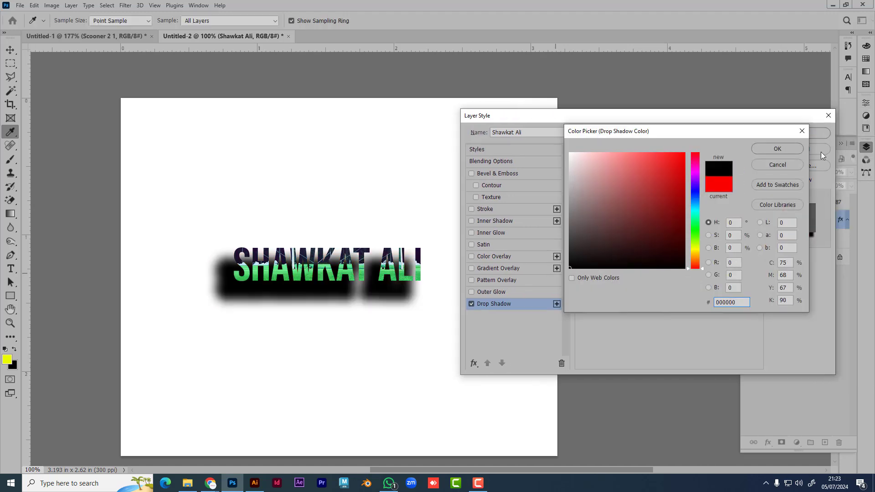
{"action": "left_click", "coordinate": [778, 148]}
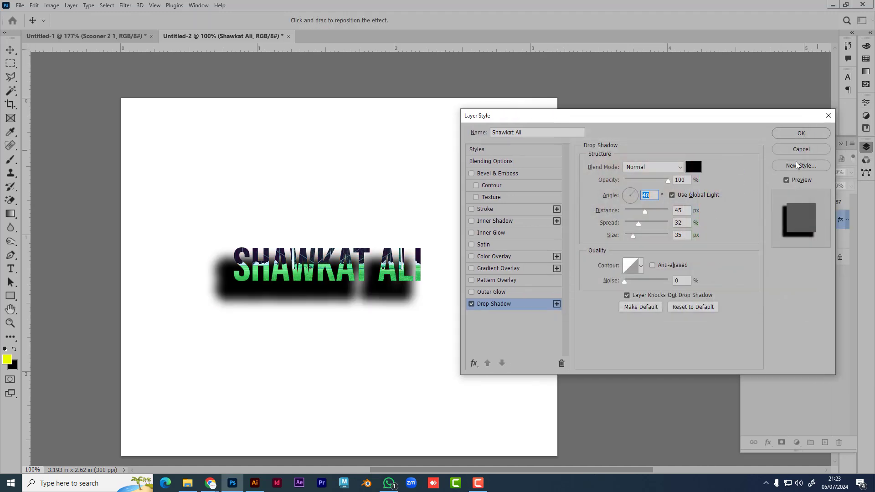
Step: Keep the shadow blend mode at Normal, then turn the drop shadow off
{"action": "left_click", "coordinate": [661, 171]}
{"action": "left_click", "coordinate": [662, 175]}
{"action": "left_click", "coordinate": [662, 174]}
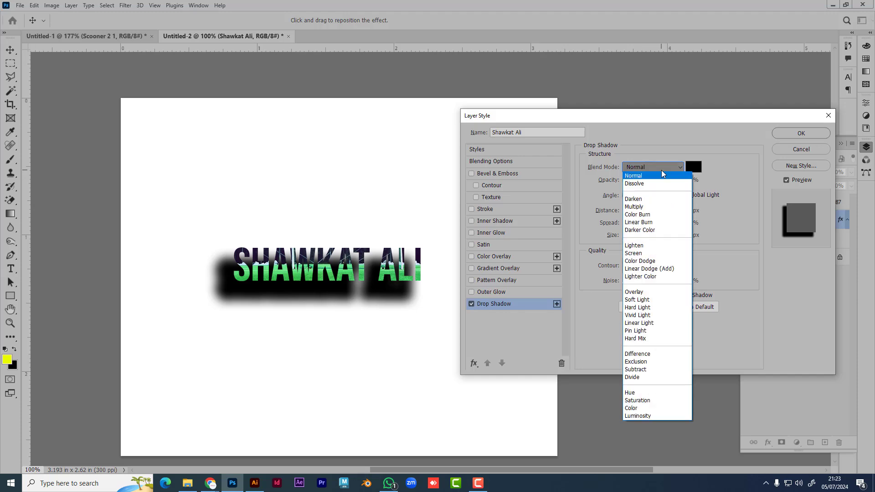
{"action": "left_click", "coordinate": [662, 175]}
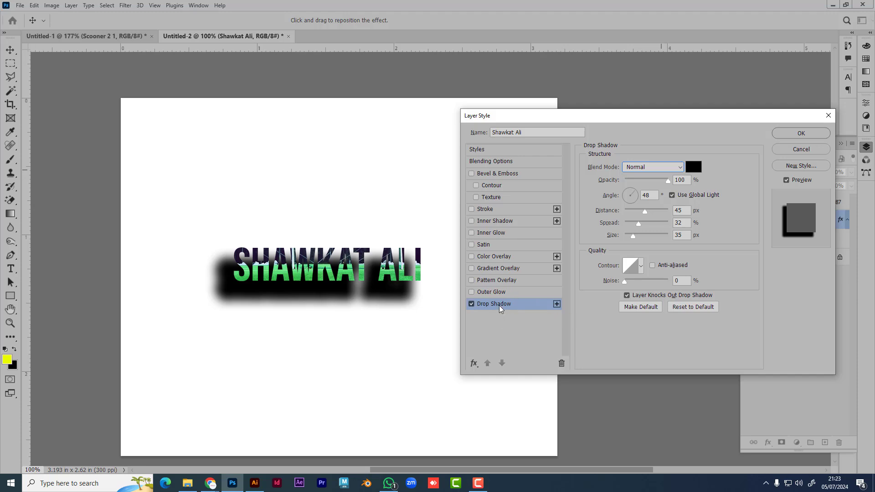
{"action": "left_click", "coordinate": [472, 304]}
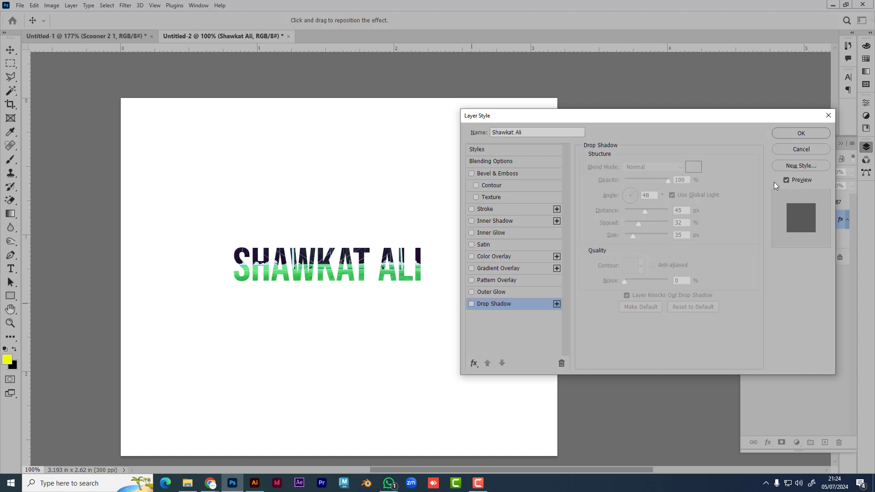
Step: Close Layer Style and delete both the photo and title layers, leaving only the white Background
{"action": "left_click", "coordinate": [829, 120]}
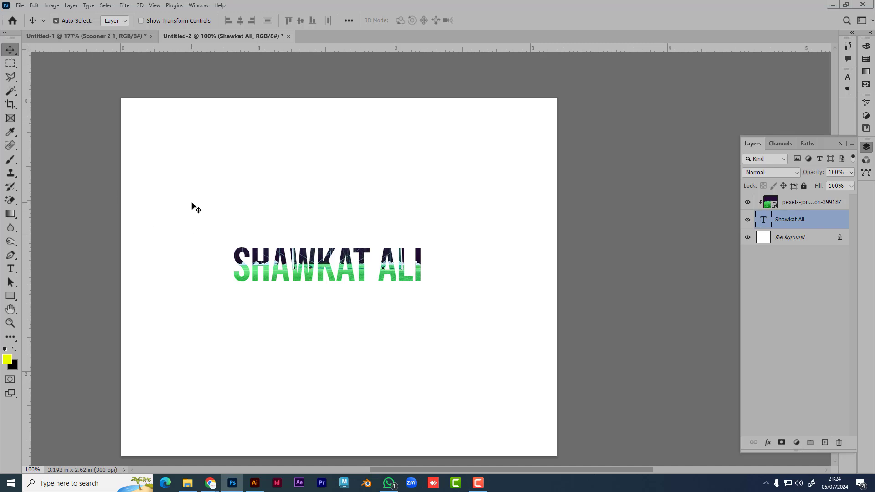
{"action": "left_click_drag", "start_coordinate": [194, 202], "coordinate": [454, 324]}
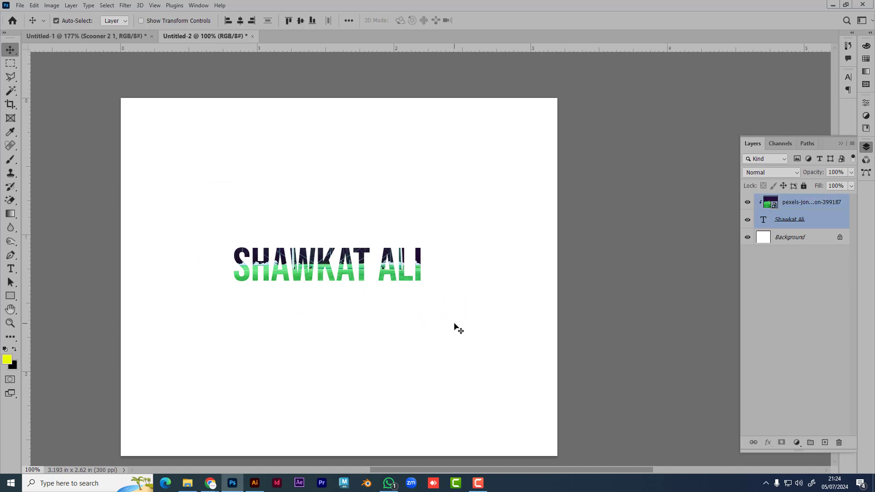
{"action": "key", "text": "Delete"}
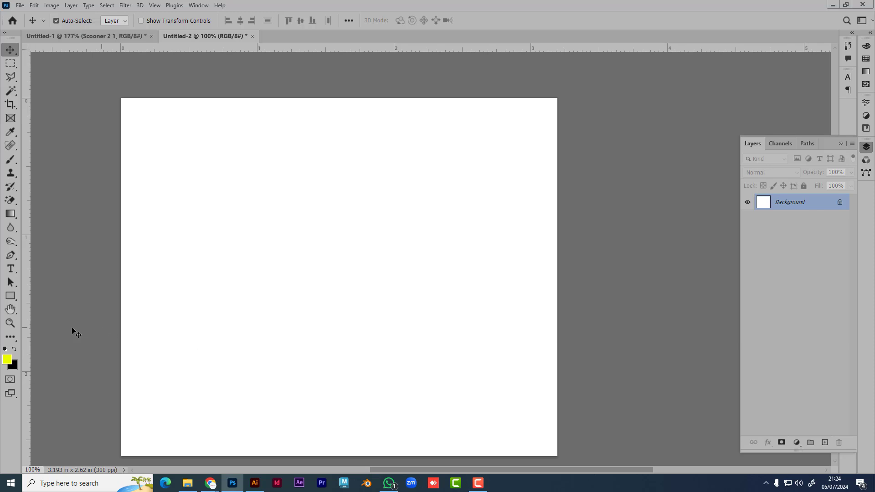
{"action": "left_click", "coordinate": [10, 296]}
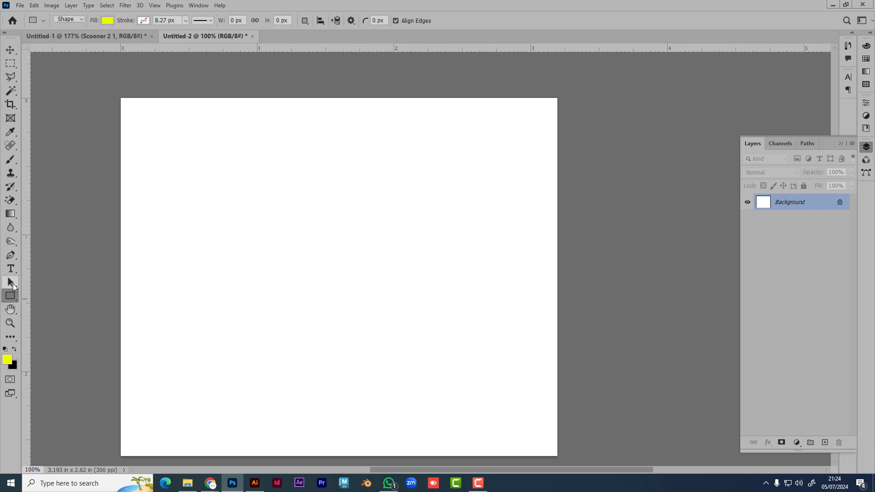
Step: Try the Path Selection and Type tools, then settle on the Clone Stamp Tool from its flyout
{"action": "left_click", "coordinate": [13, 284]}
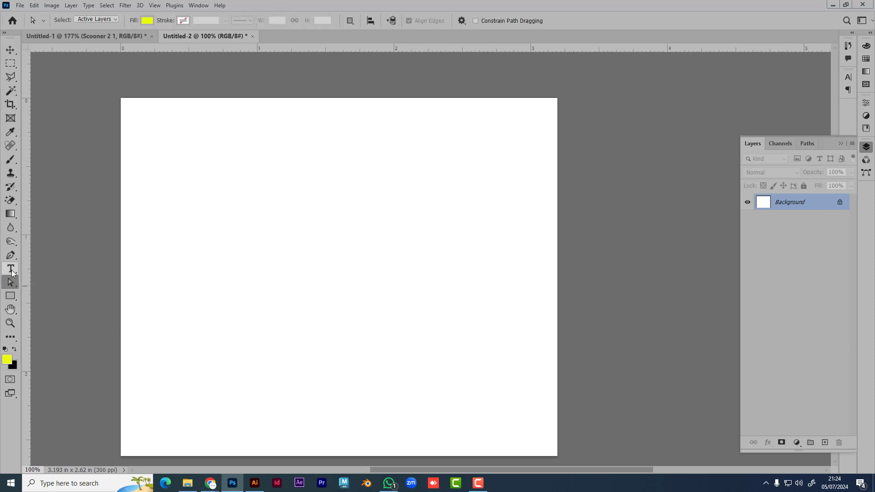
{"action": "left_click", "coordinate": [11, 269]}
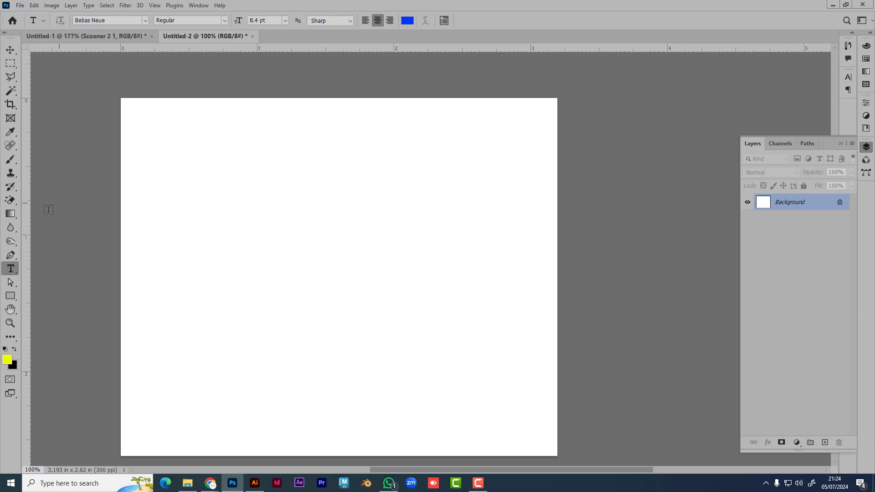
{"action": "left_click", "coordinate": [13, 177]}
{"action": "right_click", "coordinate": [12, 178]}
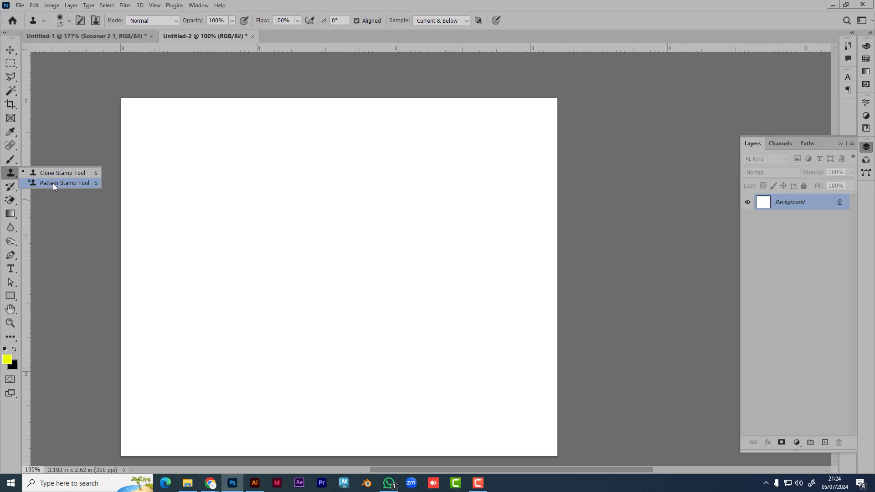
{"action": "left_click", "coordinate": [10, 174]}
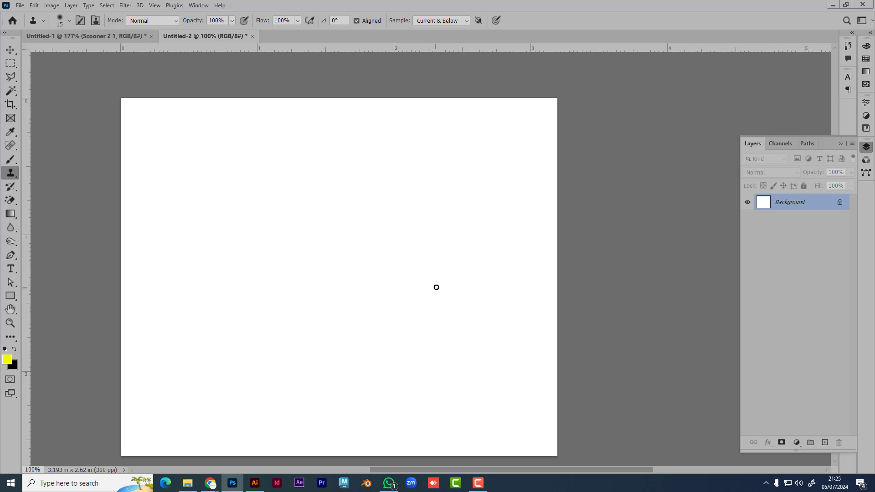
{"action": "right_click", "coordinate": [9, 178]}
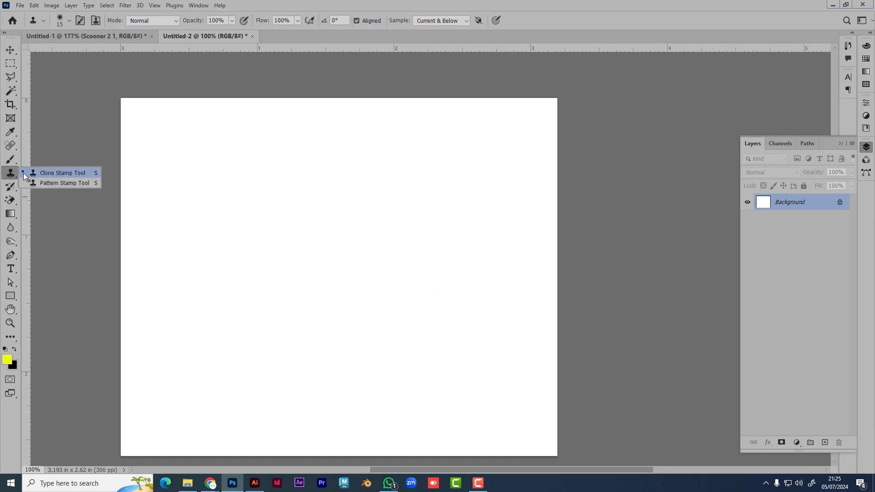
{"action": "left_click", "coordinate": [62, 173]}
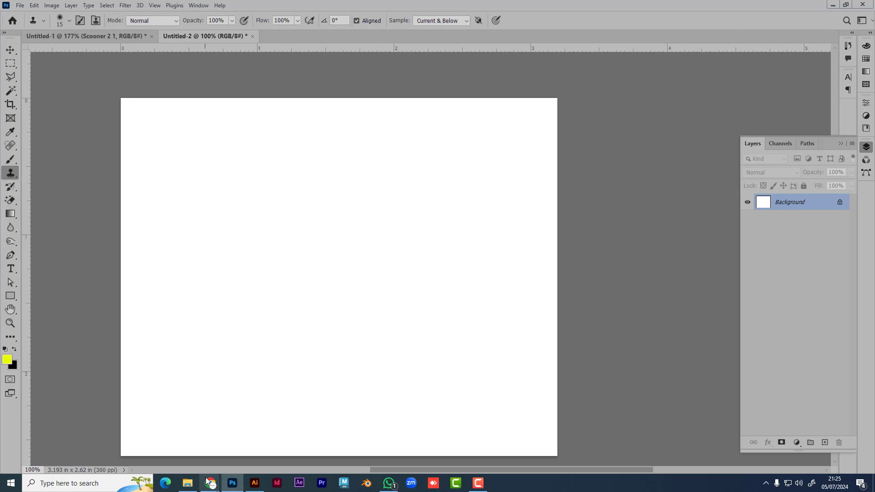
{"action": "mouse_move", "coordinate": [205, 486]}
{"action": "left_click", "coordinate": [160, 440]}
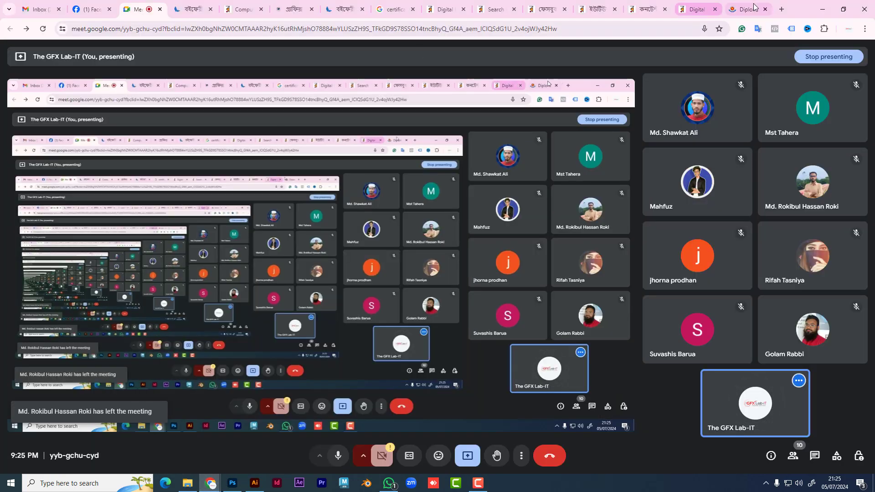
{"action": "left_click", "coordinate": [748, 10]}
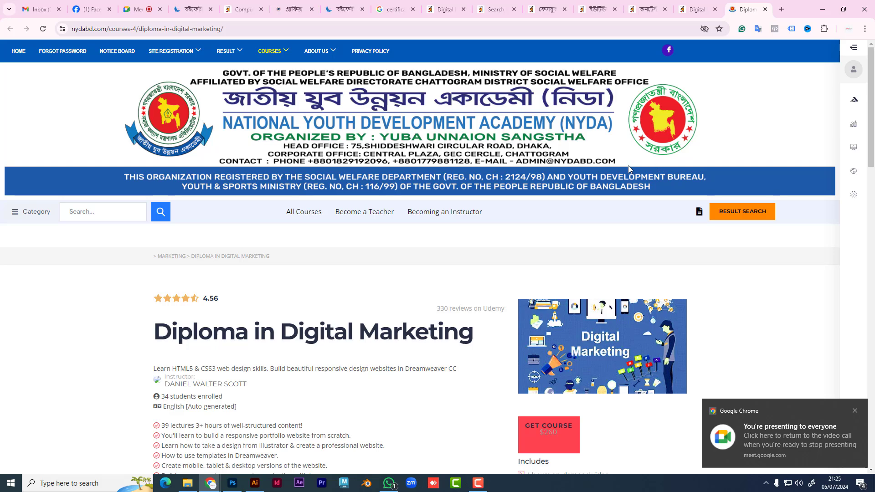
{"action": "scroll", "coordinate": [592, 157], "scroll_direction": "down", "scroll_amount": 4}
{"action": "scroll", "coordinate": [591, 157], "scroll_direction": "down", "scroll_amount": 4}
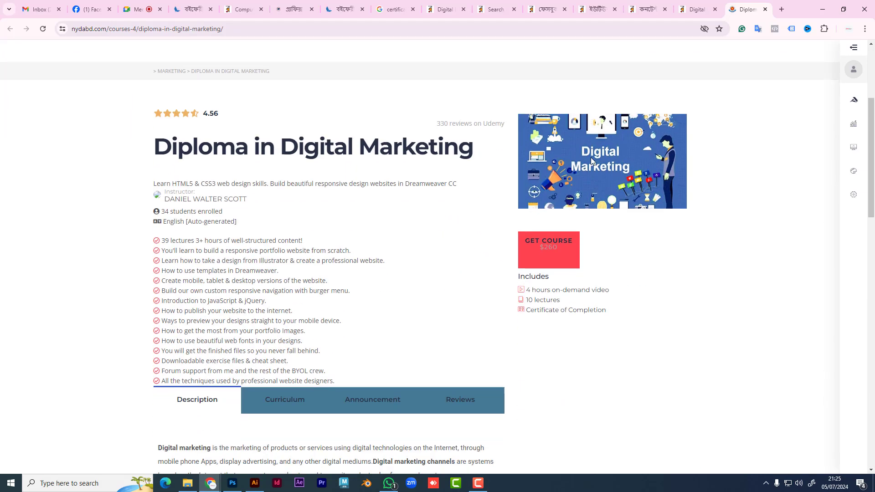
{"action": "left_click", "coordinate": [378, 31]}
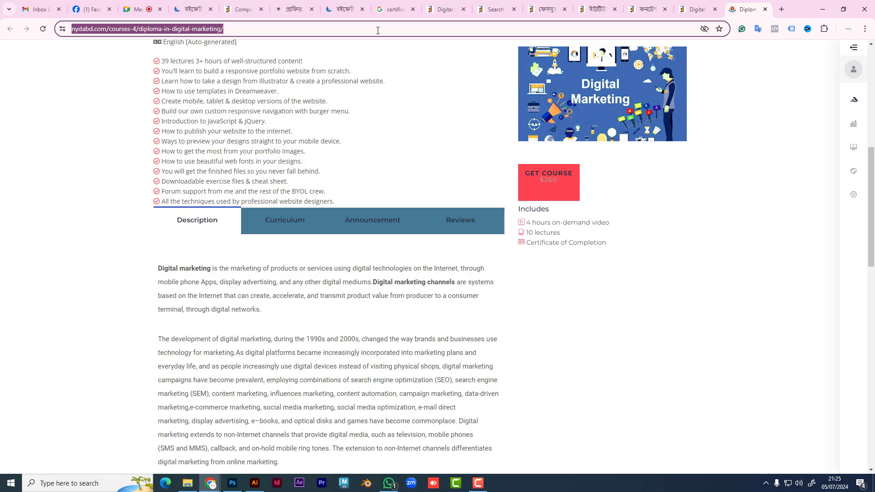
{"action": "type", "text": "fanush"}
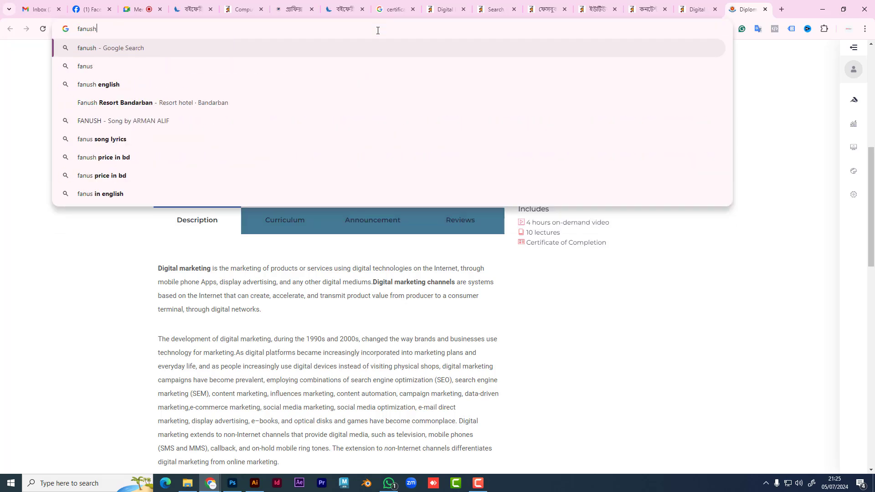
{"action": "key", "text": "Return"}
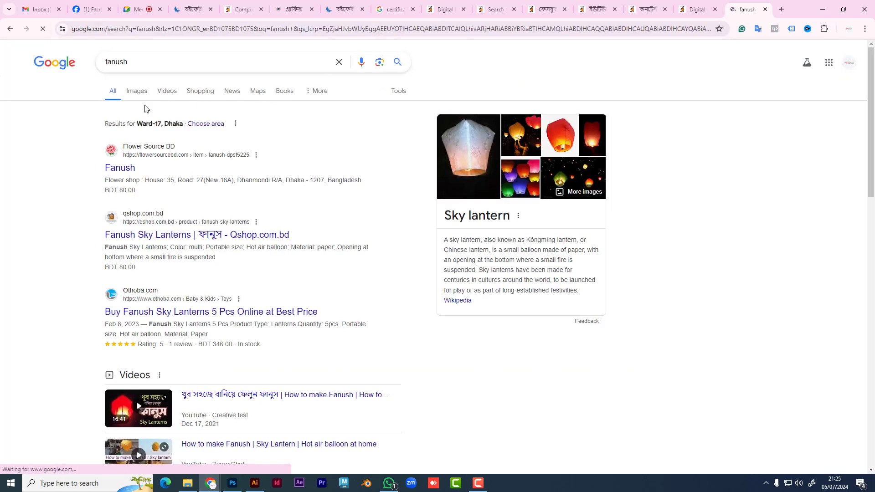
{"action": "left_click", "coordinate": [133, 91]}
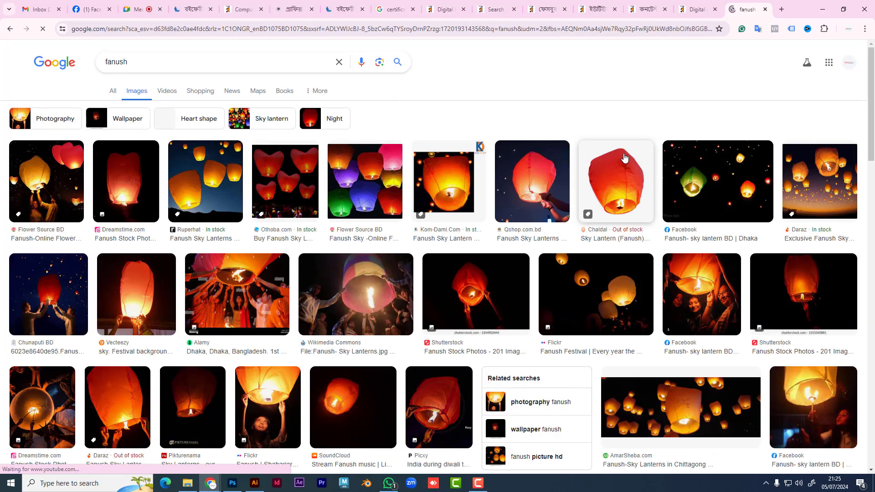
{"action": "scroll", "coordinate": [573, 243], "scroll_direction": "down", "scroll_amount": 5}
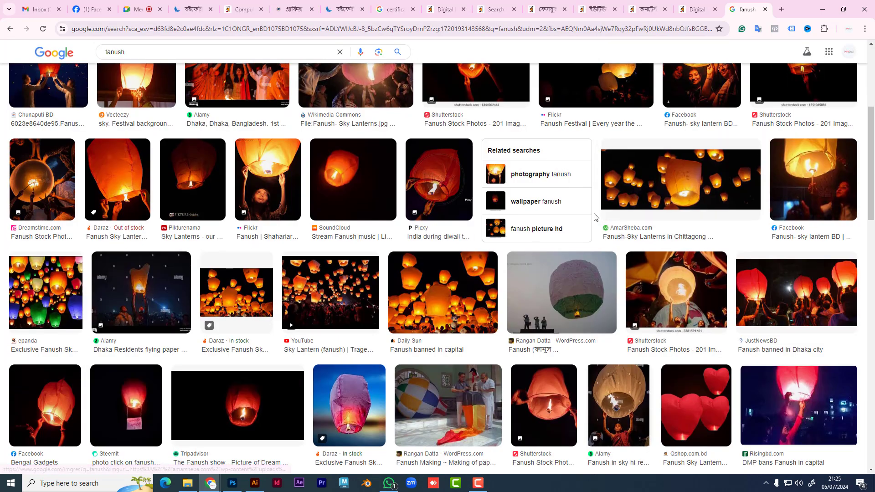
{"action": "scroll", "coordinate": [594, 219], "scroll_direction": "down", "scroll_amount": 3}
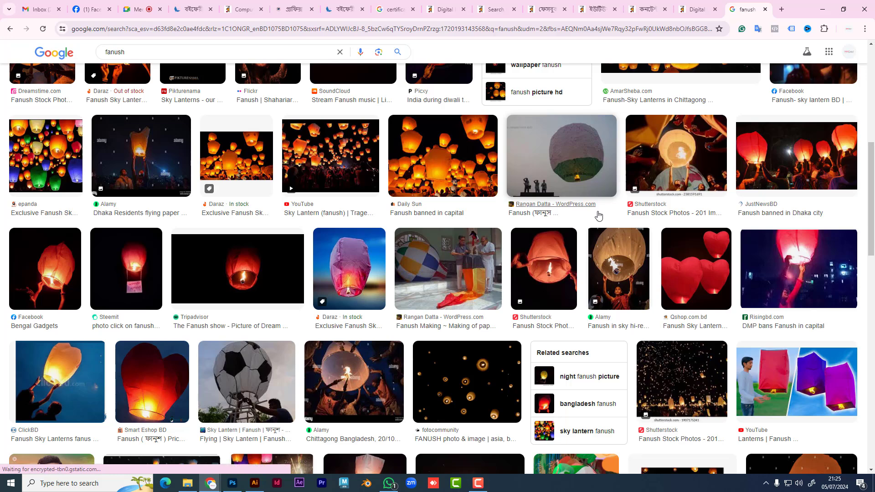
{"action": "scroll", "coordinate": [598, 216], "scroll_direction": "down", "scroll_amount": 6}
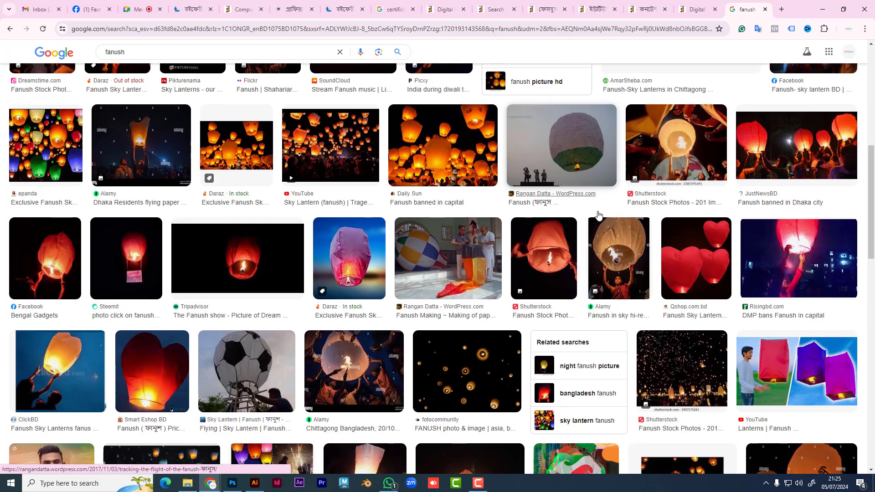
{"action": "scroll", "coordinate": [598, 216], "scroll_direction": "down", "scroll_amount": 2}
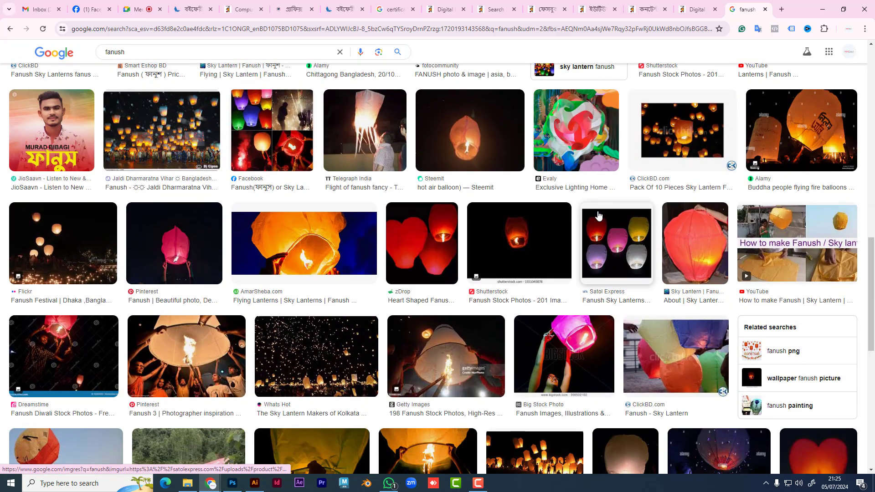
{"action": "scroll", "coordinate": [598, 215], "scroll_direction": "down", "scroll_amount": 1}
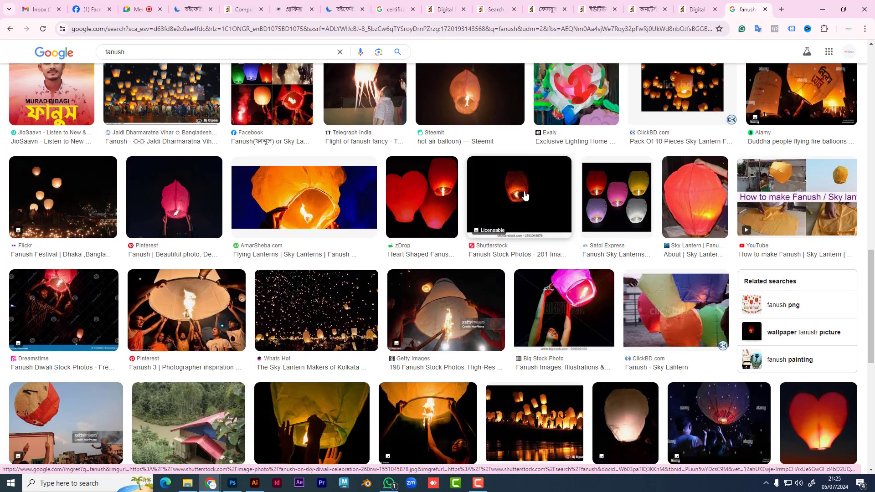
{"action": "scroll", "coordinate": [525, 195], "scroll_direction": "down", "scroll_amount": 7}
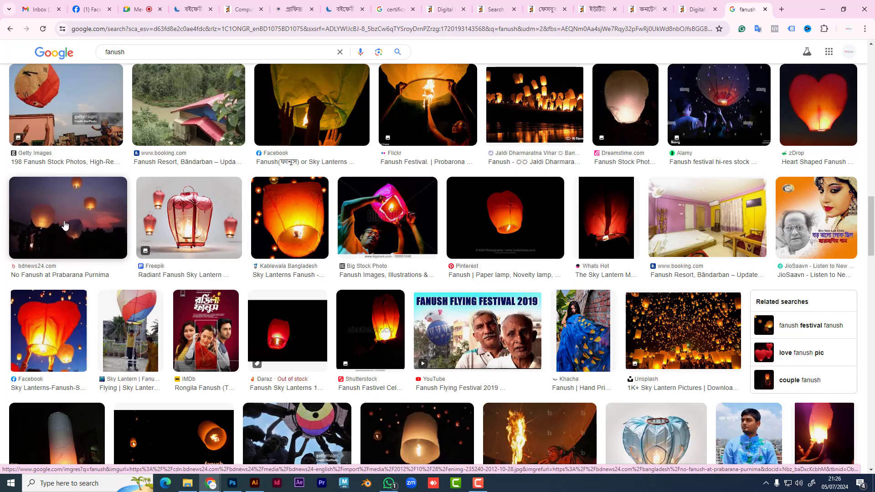
{"action": "scroll", "coordinate": [146, 261], "scroll_direction": "down", "scroll_amount": 3}
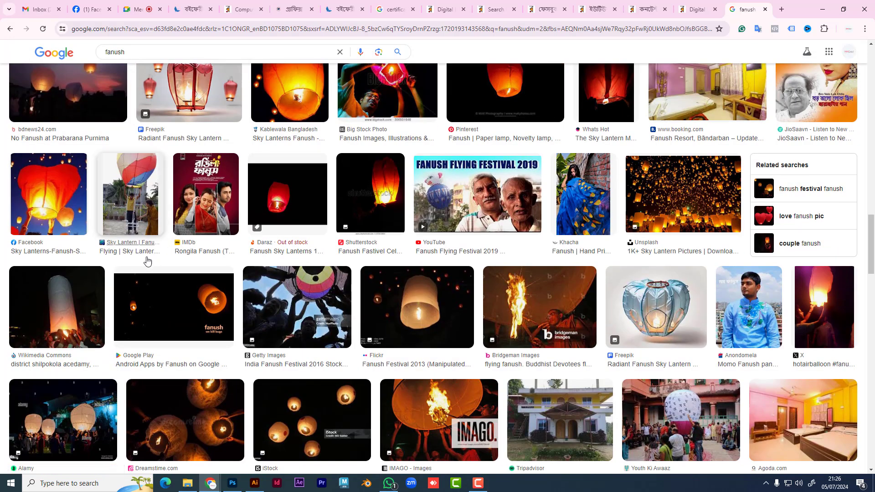
Step: Search Google Images for 'eijone', then 'pejone', extending it to 'pejone flyin'
{"action": "type", "text": "/"}
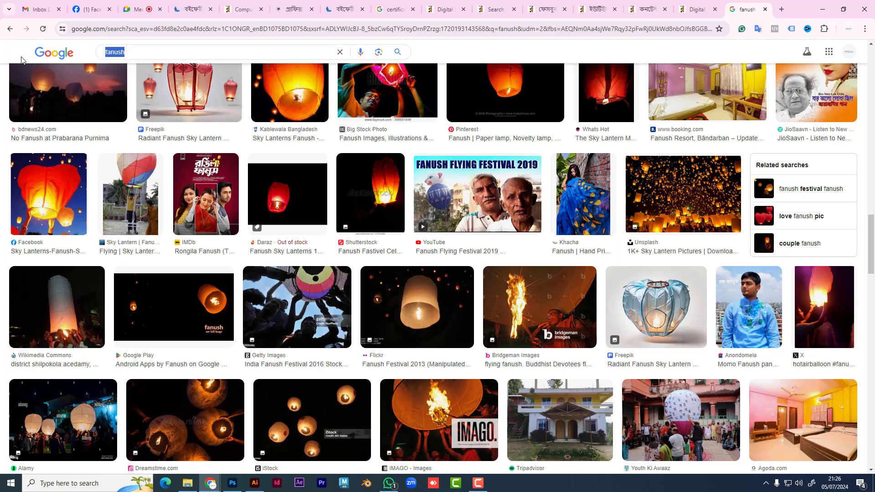
{"action": "type", "text": "eij"}
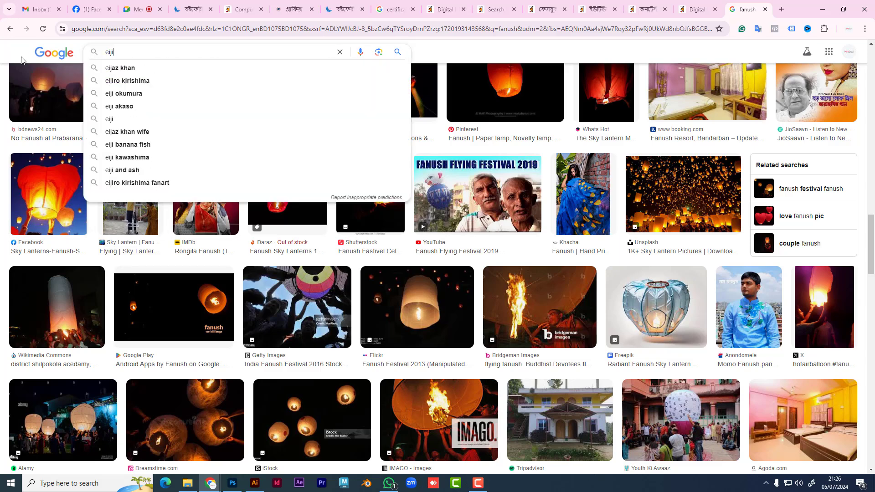
{"action": "type", "text": "one"}
{"action": "key", "text": "Return"}
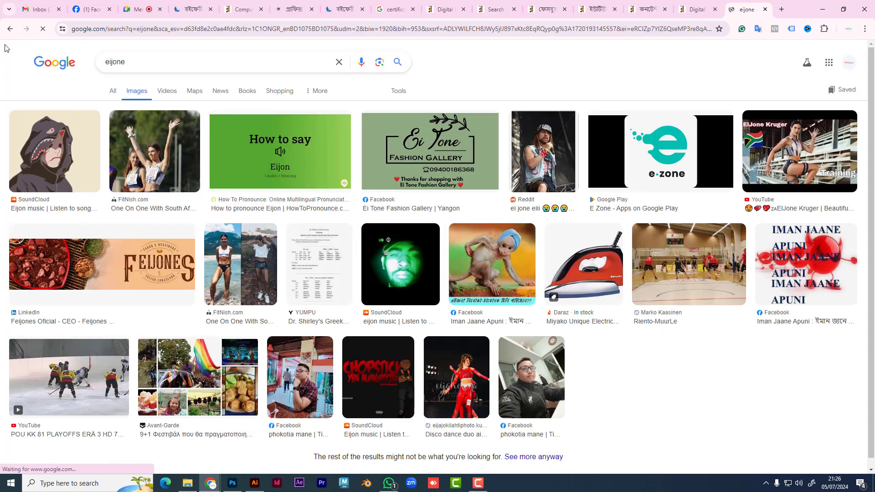
{"action": "double_click", "coordinate": [133, 60]}
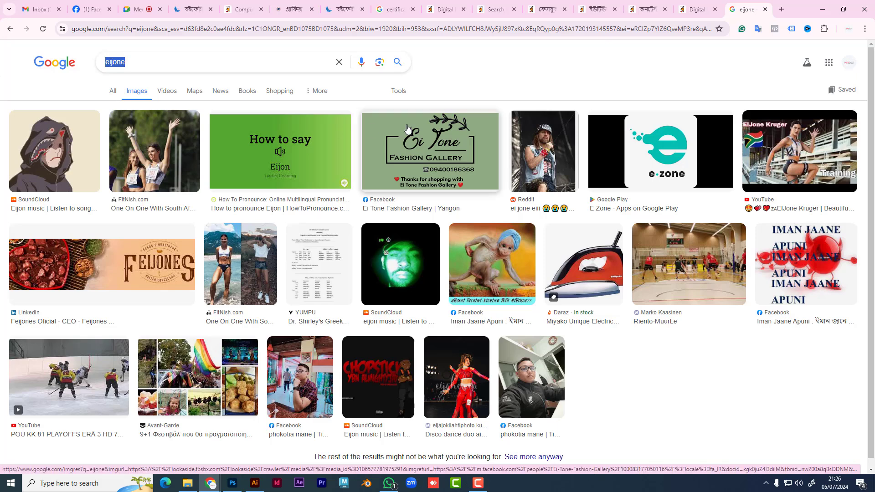
{"action": "type", "text": "pejone"}
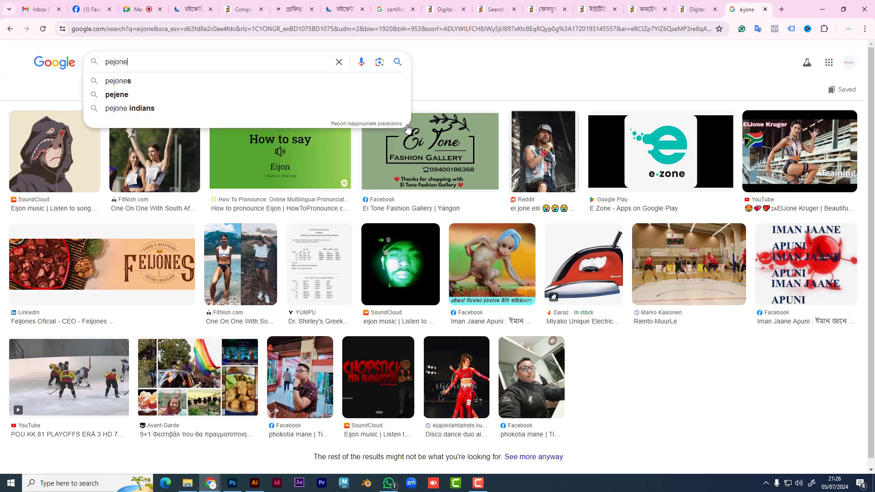
{"action": "key", "text": "Return"}
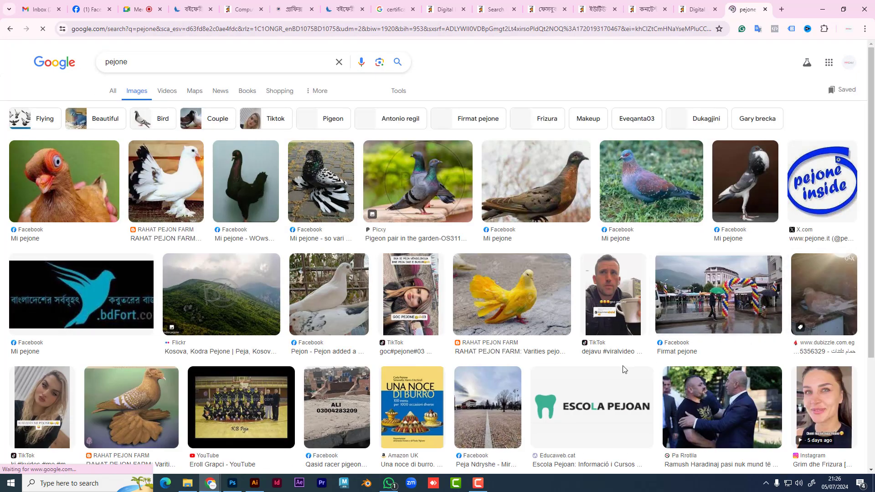
{"action": "left_click", "coordinate": [171, 58]}
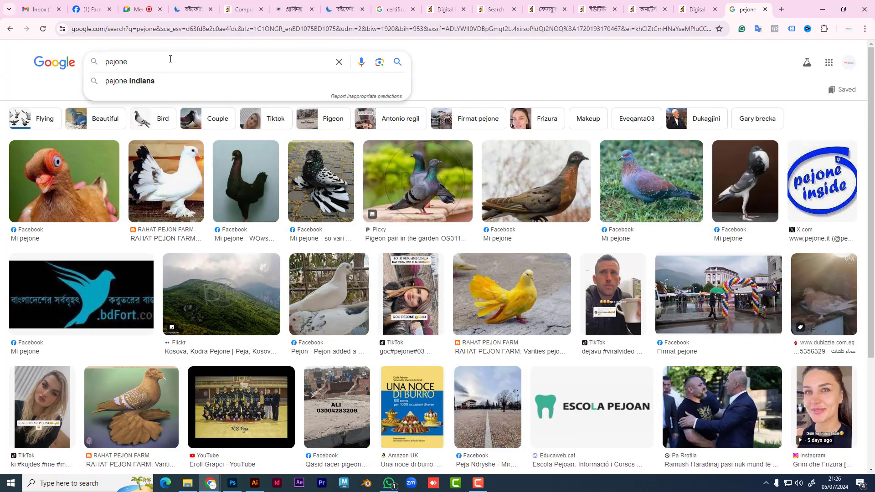
{"action": "type", "text": "flying"}
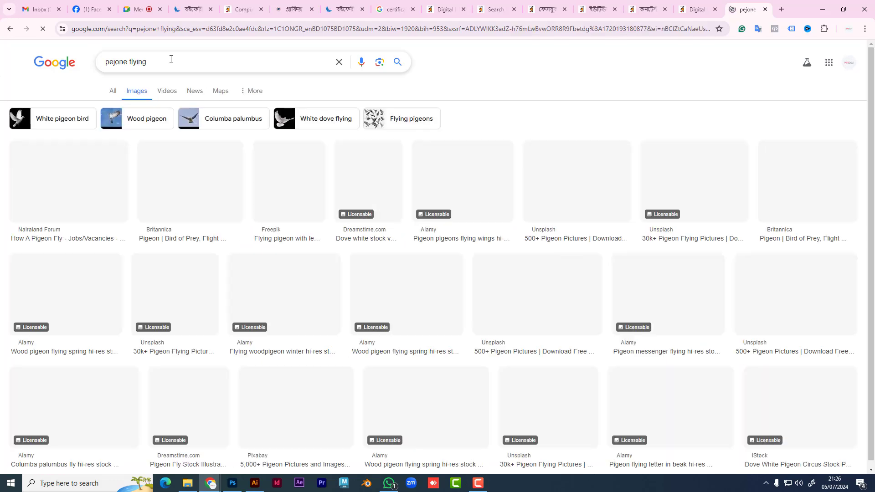
{"action": "scroll", "coordinate": [309, 351], "scroll_direction": "down", "scroll_amount": 2}
{"action": "scroll", "coordinate": [308, 351], "scroll_direction": "down", "scroll_amount": 2}
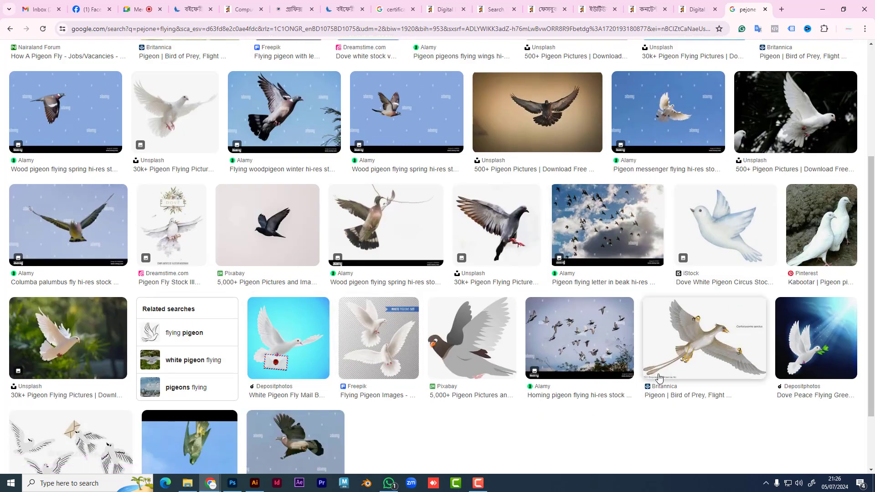
{"action": "scroll", "coordinate": [535, 354], "scroll_direction": "down", "scroll_amount": 2}
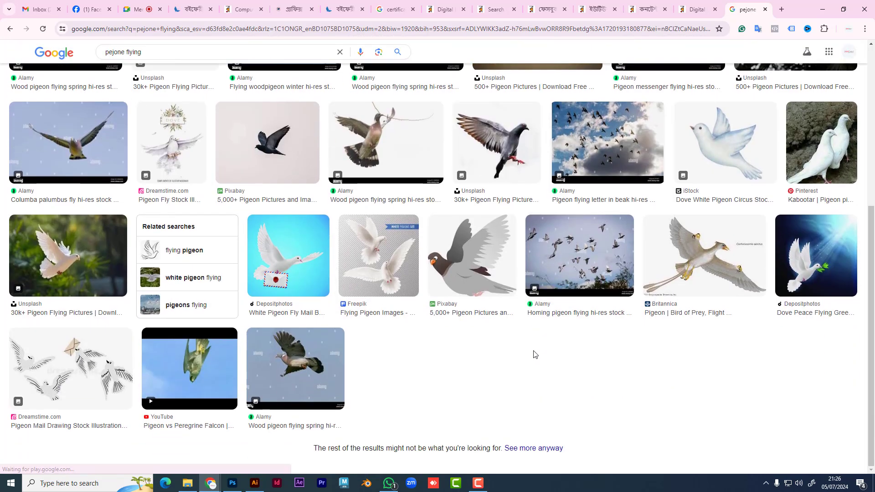
{"action": "scroll", "coordinate": [535, 354], "scroll_direction": "up", "scroll_amount": 3}
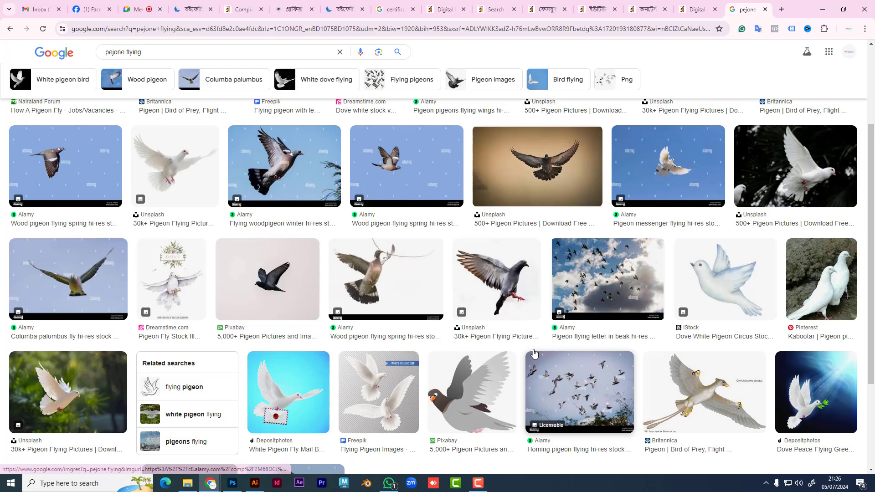
Step: Preview the flock of homing pigeons flying mid air photo and copy the image
{"action": "left_click", "coordinate": [587, 382]}
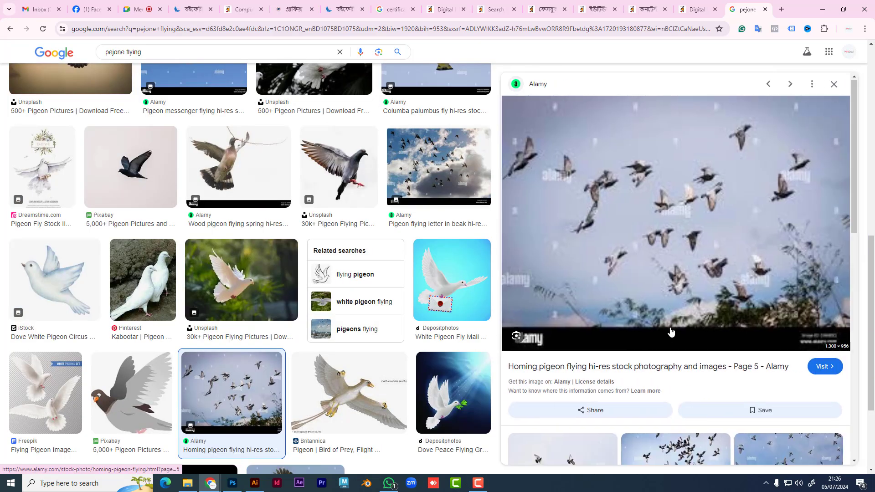
{"action": "left_click", "coordinate": [738, 387]}
{"action": "left_click", "coordinate": [720, 310]}
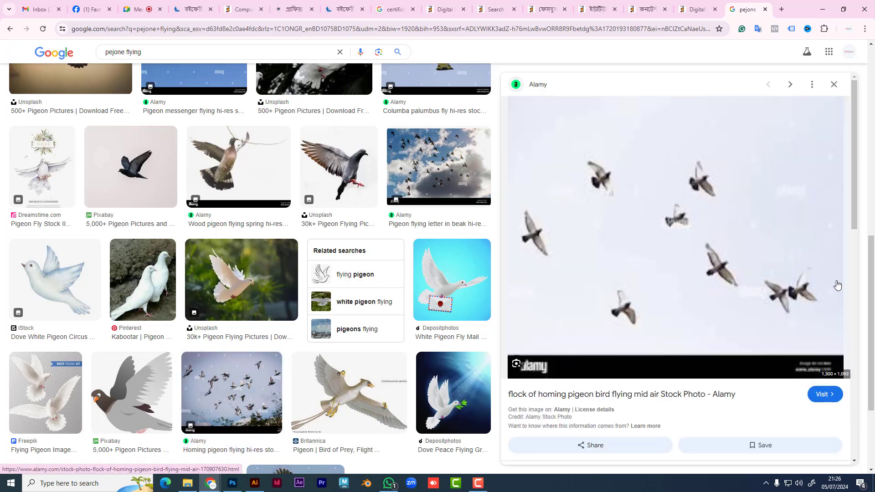
{"action": "right_click", "coordinate": [719, 270]}
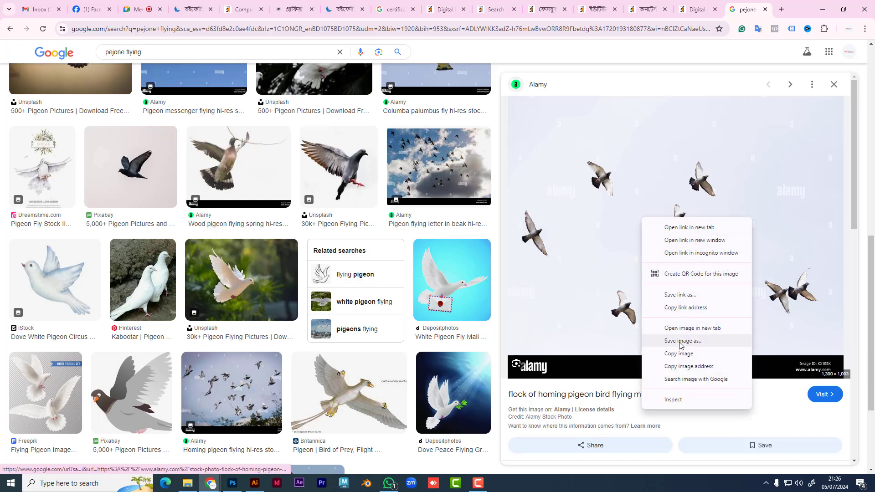
{"action": "left_click", "coordinate": [670, 352]}
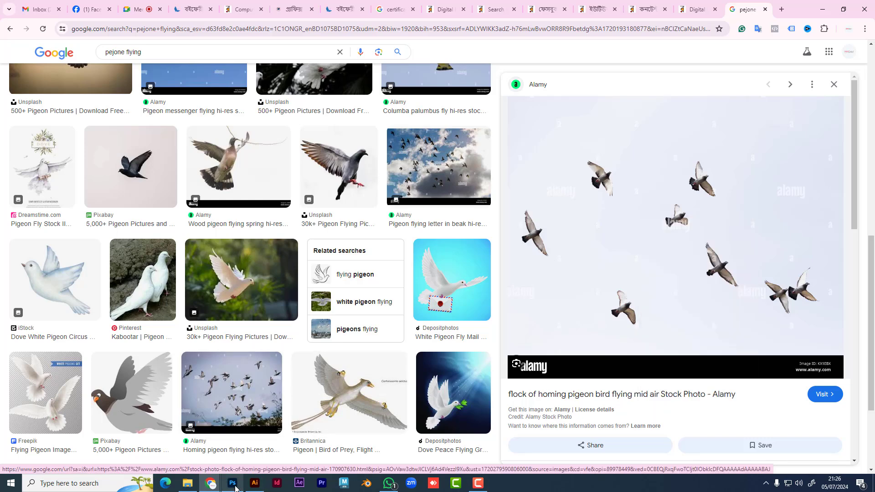
{"action": "left_click", "coordinate": [233, 483]}
Step: Create a new Untitled-3 document and paste the copied pigeon photo as Layer 1
{"action": "key", "text": "ctrl+n"}
{"action": "key", "text": "Return"}
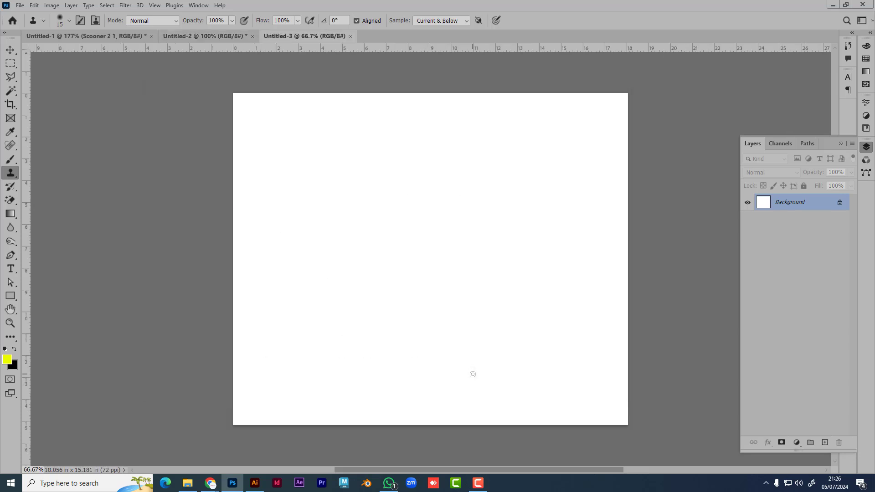
{"action": "key", "text": "ctrl+v"}
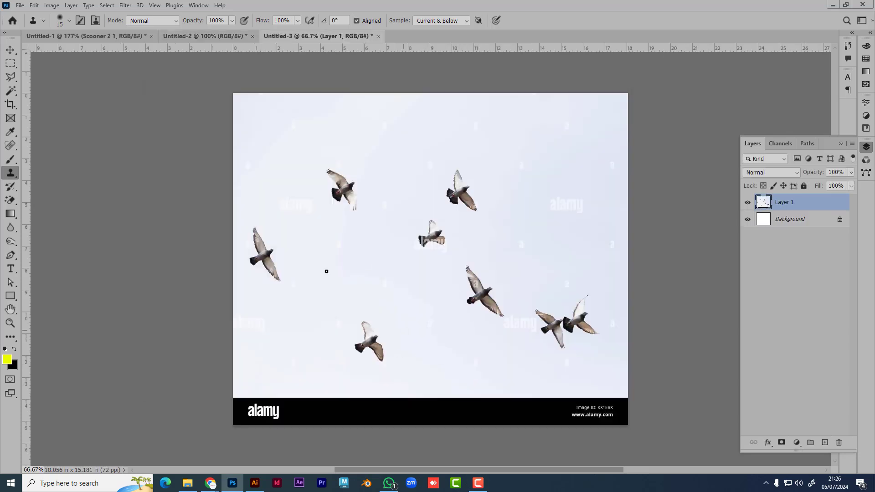
Step: Check the Clone Stamp and Spot Healing tool variant flyouts
{"action": "right_click", "coordinate": [12, 177]}
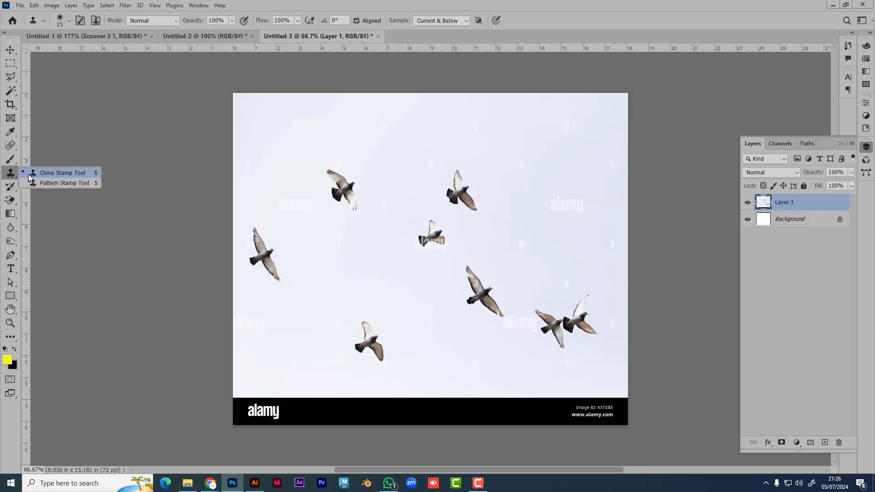
{"action": "left_click", "coordinate": [13, 181]}
{"action": "left_click", "coordinate": [10, 146]}
{"action": "right_click", "coordinate": [10, 145]}
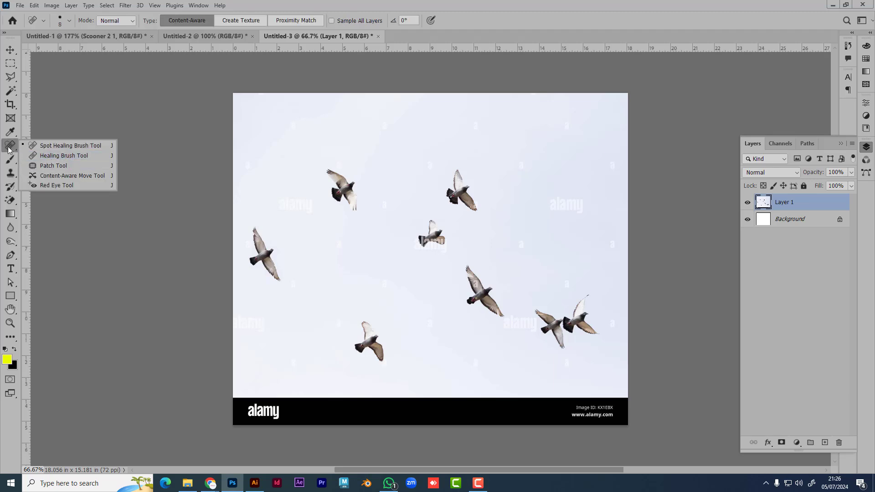
{"action": "left_click", "coordinate": [9, 149]}
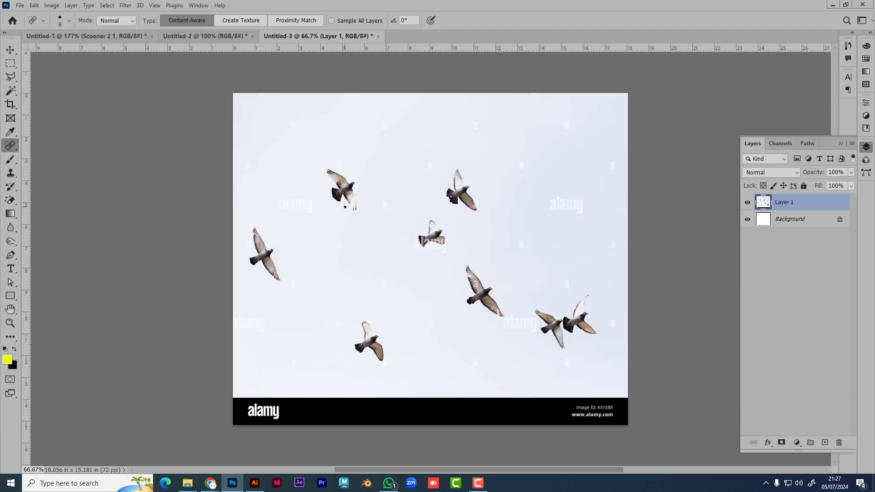
Step: With an enlarged Clone Stamp brush, paint a copied pigeon into the empty upper-right sky
{"action": "left_click", "coordinate": [11, 173]}
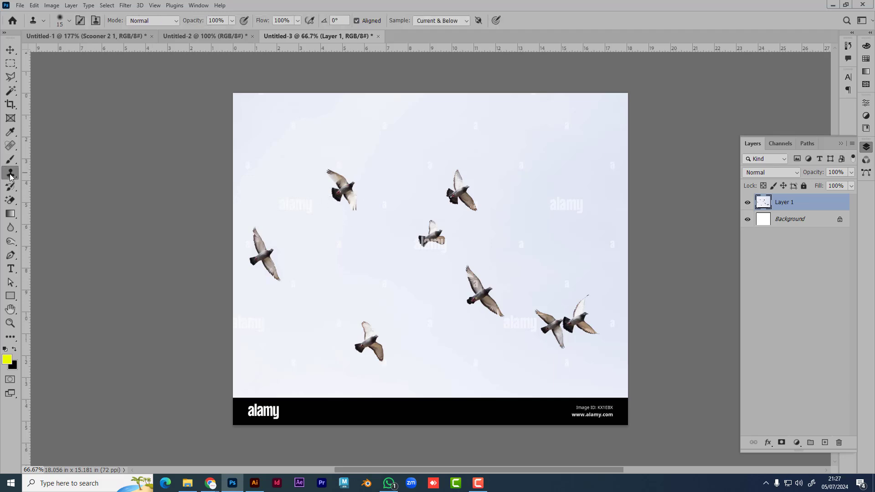
{"action": "right_click", "coordinate": [11, 173]}
{"action": "left_click", "coordinate": [68, 173]}
{"action": "scroll", "coordinate": [339, 175], "scroll_direction": "up", "scroll_amount": 4}
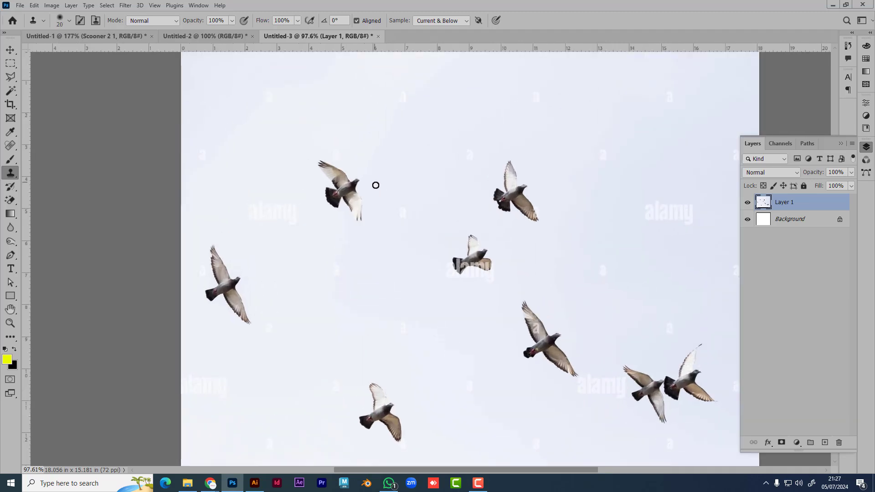
{"action": "key", "text": "bracketright"}
{"action": "key", "text": "bracketright"}
{"action": "key", "text": "bracketright"}
{"action": "key", "text": "bracketright"}
{"action": "key", "text": "bracketright"}
{"action": "key", "text": "bracketright"}
{"action": "key", "text": "bracketright"}
{"action": "key", "text": "bracketright"}
{"action": "key", "text": "bracketright"}
{"action": "key", "text": "bracketright"}
{"action": "key", "text": "bracketright"}
{"action": "key", "text": "bracketright"}
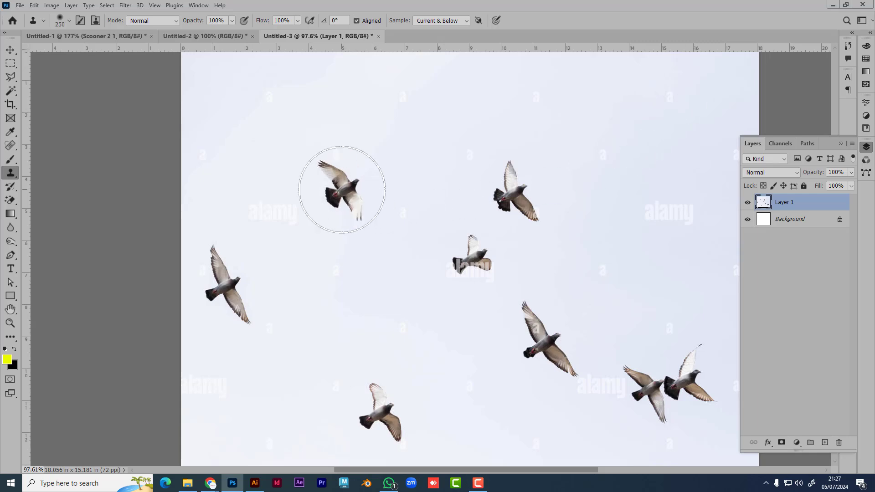
{"action": "left_click_drag", "start_coordinate": [580, 189], "coordinate": [369, 233]}
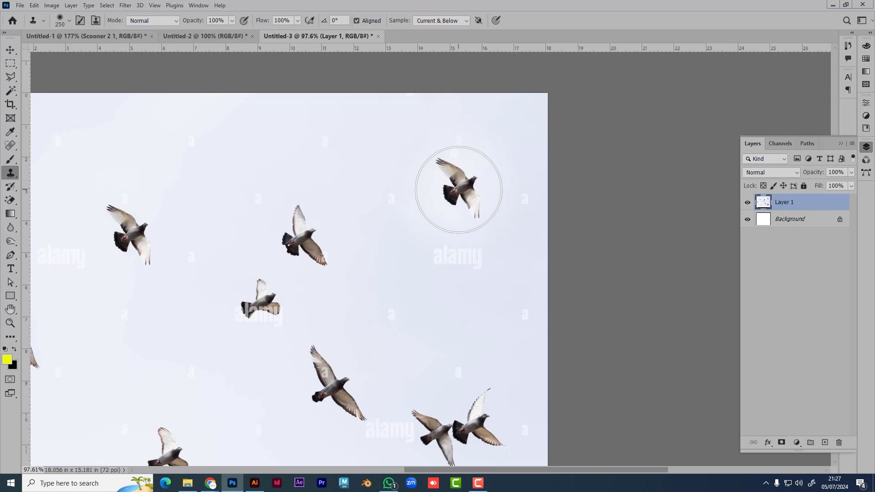
{"action": "left_click", "coordinate": [10, 50]}
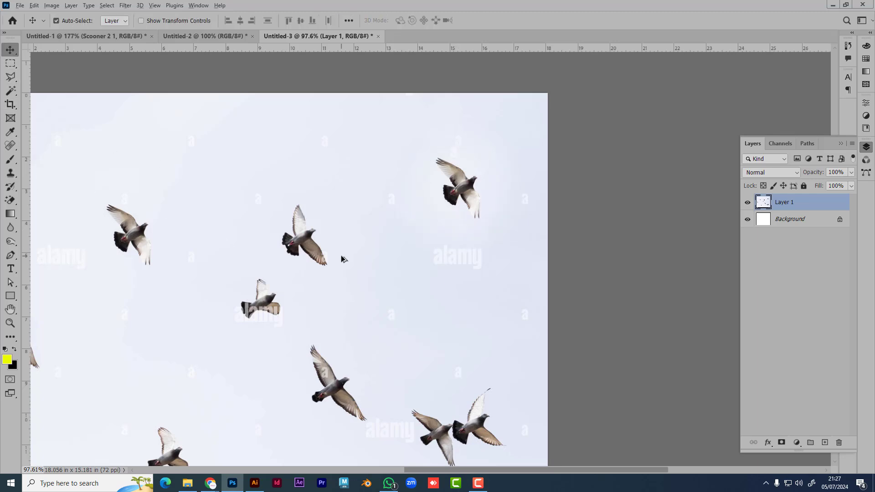
Step: Sample the left pigeon and clone copies into the sky, shrinking the brush to 125, then 50
{"action": "scroll", "coordinate": [343, 259], "scroll_direction": "down", "scroll_amount": 2}
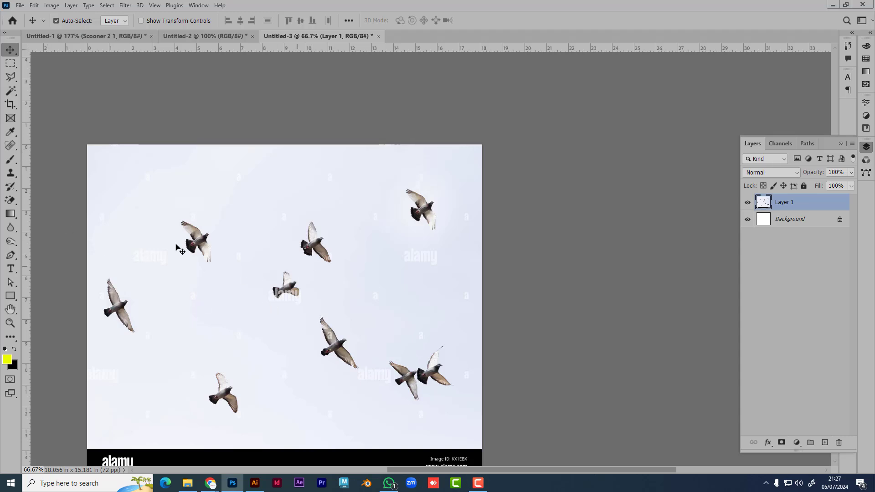
{"action": "key", "text": "b"}
{"action": "left_click", "coordinate": [11, 173]}
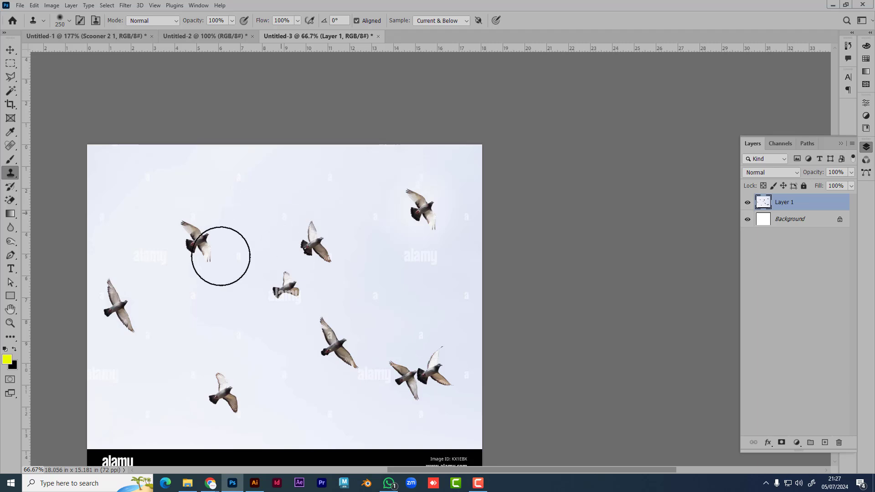
{"action": "left_click", "coordinate": [195, 245], "text": "alt"}
{"action": "mouse_move", "coordinate": [235, 207]}
{"action": "left_mouse_down"}
{"action": "mouse_move", "coordinate": [197, 243]}
{"action": "mouse_move", "coordinate": [192, 231]}
{"action": "mouse_move", "coordinate": [202, 255]}
{"action": "mouse_move", "coordinate": [192, 238]}
{"action": "mouse_move", "coordinate": [206, 255]}
{"action": "mouse_move", "coordinate": [196, 237]}
{"action": "mouse_move", "coordinate": [238, 192]}
{"action": "mouse_move", "coordinate": [268, 209]}
{"action": "left_mouse_up"}
{"action": "key", "text": "bracketleft"}
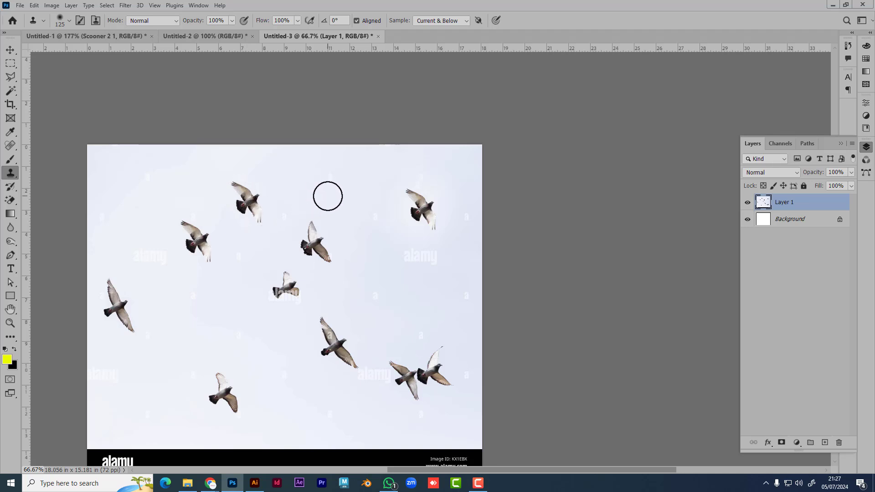
{"action": "key", "text": "bracketleft"}
{"action": "key", "text": "bracketleft"}
{"action": "key", "text": "bracketleft"}
{"action": "key", "text": "bracketleft"}
{"action": "key", "text": "bracketleft"}
{"action": "key", "text": "bracketleft"}
{"action": "mouse_move", "coordinate": [347, 196]}
{"action": "left_mouse_down"}
{"action": "mouse_move", "coordinate": [310, 182]}
{"action": "mouse_move", "coordinate": [341, 197]}
{"action": "left_mouse_up"}
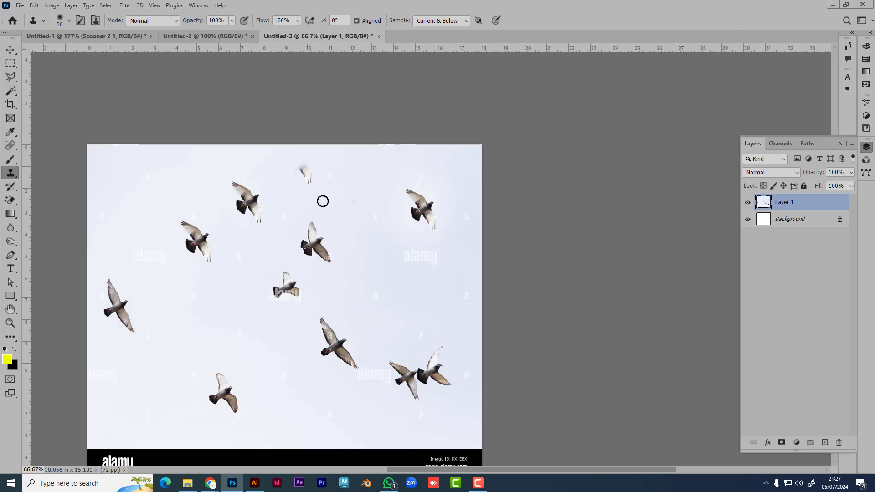
{"action": "mouse_move", "coordinate": [306, 172]}
{"action": "left_mouse_down"}
{"action": "mouse_move", "coordinate": [289, 161]}
{"action": "mouse_move", "coordinate": [301, 163]}
{"action": "mouse_move", "coordinate": [298, 154]}
{"action": "mouse_move", "coordinate": [297, 162]}
{"action": "mouse_move", "coordinate": [281, 139]}
{"action": "mouse_move", "coordinate": [308, 184]}
{"action": "mouse_move", "coordinate": [301, 154]}
{"action": "mouse_move", "coordinate": [314, 154]}
{"action": "mouse_move", "coordinate": [307, 185]}
{"action": "mouse_move", "coordinate": [290, 171]}
{"action": "left_mouse_up"}
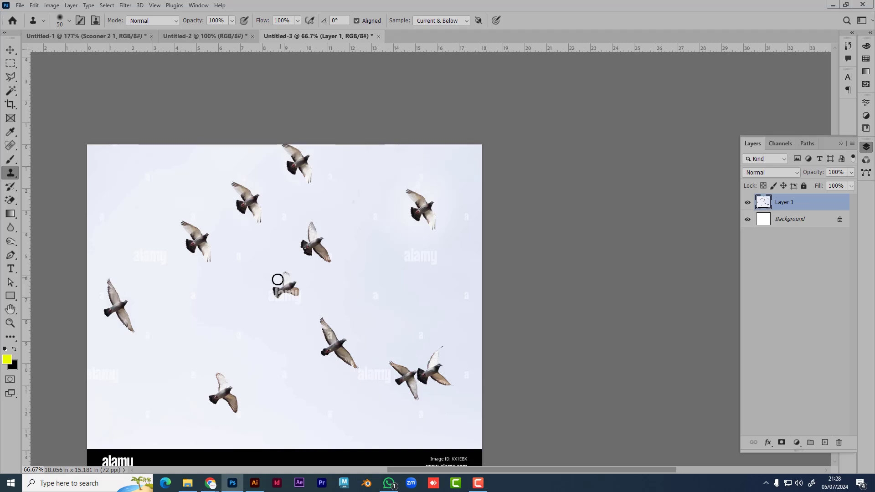
Step: At brush size 70, sample clear sky and paint out the top pigeon
{"action": "scroll", "coordinate": [185, 240], "scroll_direction": "up", "scroll_amount": 2}
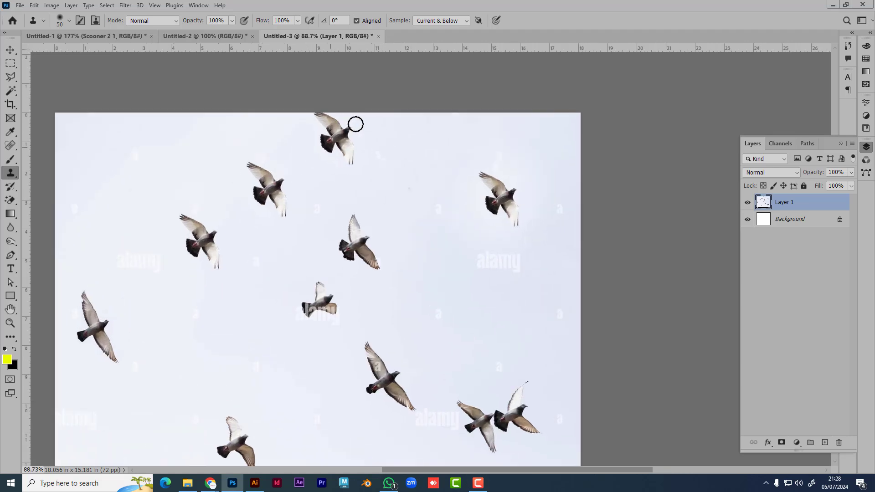
{"action": "key", "text": "bracketright"}
{"action": "key", "text": "bracketright"}
{"action": "left_click", "coordinate": [398, 146], "text": "alt"}
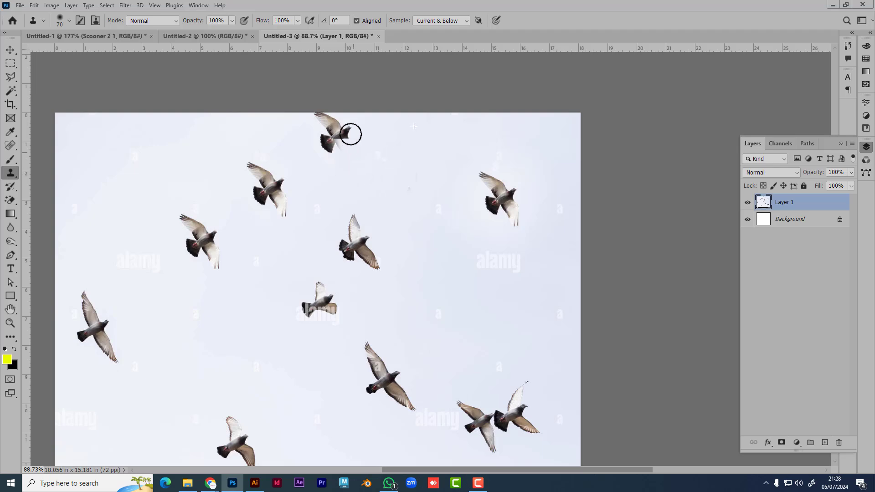
{"action": "mouse_move", "coordinate": [351, 133]}
{"action": "left_mouse_down"}
{"action": "mouse_move", "coordinate": [322, 150]}
{"action": "mouse_move", "coordinate": [367, 150]}
{"action": "mouse_move", "coordinate": [347, 132]}
{"action": "mouse_move", "coordinate": [320, 141]}
{"action": "mouse_move", "coordinate": [316, 115]}
{"action": "left_mouse_up"}
{"action": "left_click", "coordinate": [387, 141], "text": "alt"}
{"action": "left_click", "coordinate": [388, 146], "text": "alt"}
{"action": "left_click", "coordinate": [381, 136], "text": "alt"}
{"action": "left_click", "coordinate": [374, 137], "text": "alt"}
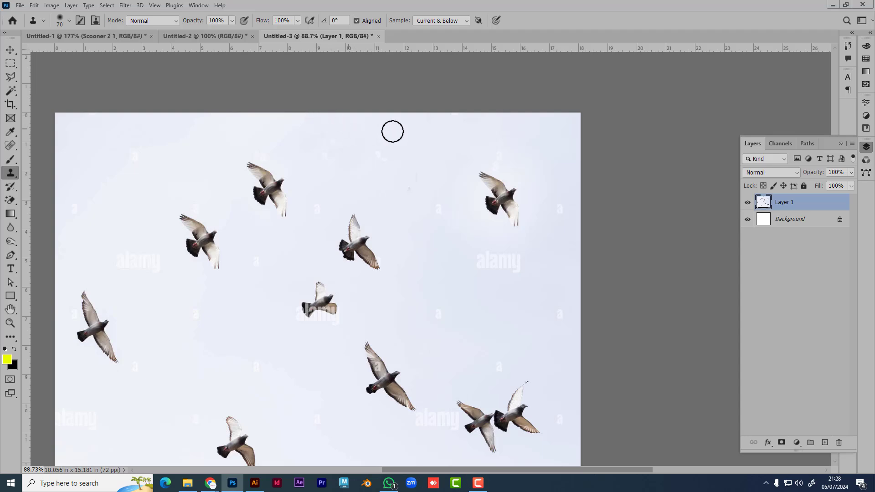
{"action": "left_click", "coordinate": [410, 140], "text": "alt"}
{"action": "left_click_drag", "start_coordinate": [336, 154], "coordinate": [322, 141]}
Step: Paint out the faint grey mark and the right-hand alamy watermark with sampled sky
{"action": "mouse_move", "coordinate": [414, 152]}
{"action": "left_mouse_down"}
{"action": "mouse_move", "coordinate": [415, 168]}
{"action": "mouse_move", "coordinate": [445, 165]}
{"action": "mouse_move", "coordinate": [444, 214]}
{"action": "left_mouse_up"}
{"action": "left_click", "coordinate": [445, 165], "text": "alt"}
{"action": "left_click", "coordinate": [441, 191]}
{"action": "left_click", "coordinate": [453, 270], "text": "alt"}
{"action": "left_click_drag", "start_coordinate": [480, 258], "coordinate": [443, 257]}
{"action": "mouse_move", "coordinate": [517, 264]}
{"action": "left_mouse_down"}
{"action": "mouse_move", "coordinate": [450, 265]}
{"action": "mouse_move", "coordinate": [498, 259]}
{"action": "mouse_move", "coordinate": [434, 250]}
{"action": "mouse_move", "coordinate": [453, 285]}
{"action": "left_mouse_up"}
{"action": "left_click", "coordinate": [453, 272], "text": "alt"}
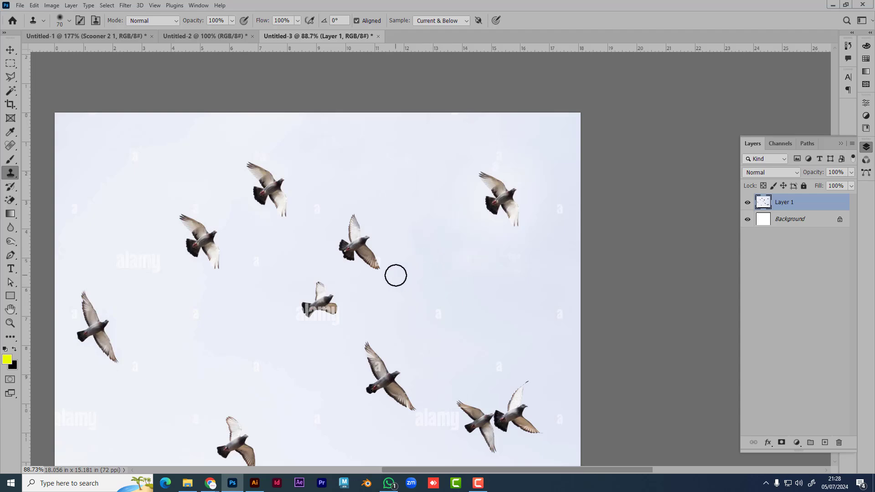
{"action": "scroll", "coordinate": [292, 264], "scroll_direction": "down", "scroll_amount": 2}
{"action": "scroll", "coordinate": [303, 265], "scroll_direction": "down", "scroll_amount": 1}
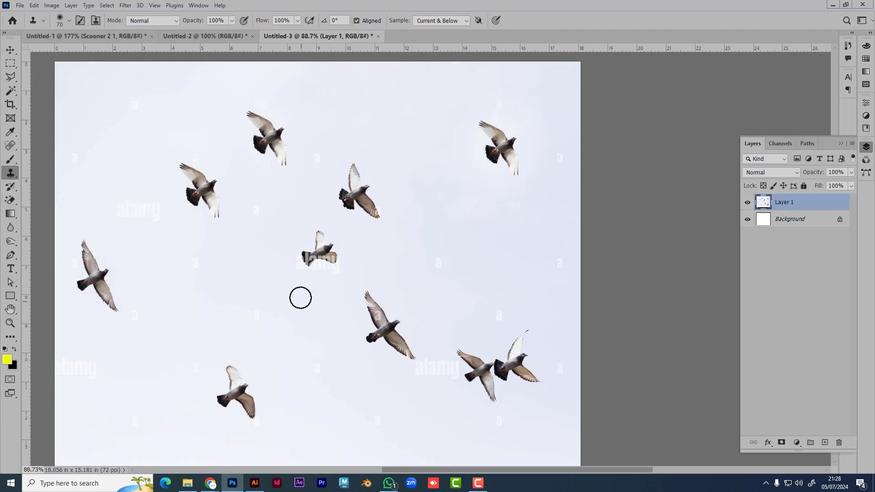
{"action": "scroll", "coordinate": [308, 279], "scroll_direction": "down", "scroll_amount": 2}
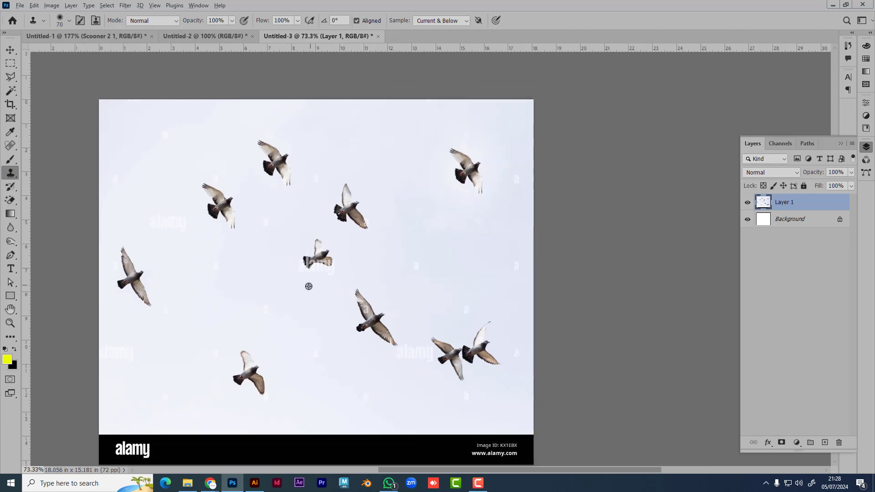
Step: On Untitled-2, resize the clone brush and undo the recent edits
{"action": "left_click", "coordinate": [205, 36]}
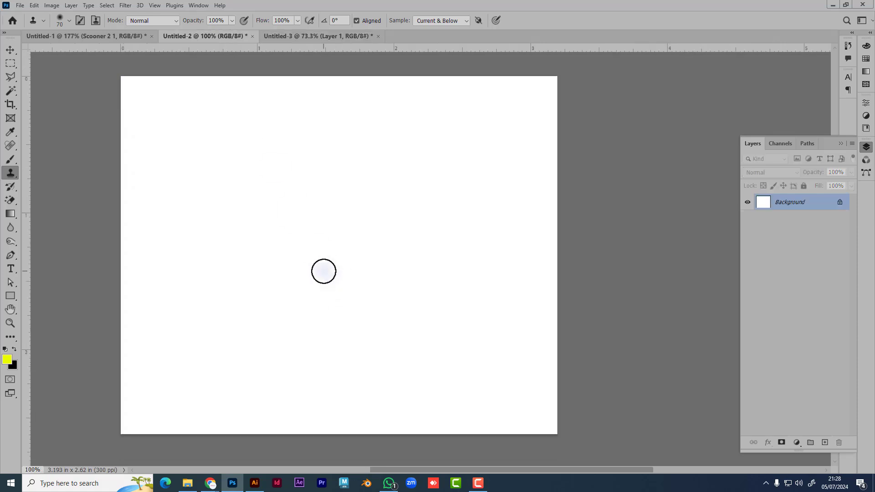
{"action": "key", "text": "bracketright"}
{"action": "key", "text": "bracketright"}
{"action": "key", "text": "bracketright"}
{"action": "key", "text": "bracketright"}
{"action": "key", "text": "bracketright"}
{"action": "key", "text": "bracketright"}
{"action": "key", "text": "bracketright"}
{"action": "key", "text": "bracketright"}
{"action": "key", "text": "bracketright"}
{"action": "key", "text": "bracketright"}
{"action": "key", "text": "bracketright"}
{"action": "key", "text": "bracketright"}
{"action": "key", "text": "bracketright"}
{"action": "key", "text": "bracketright"}
{"action": "key", "text": "bracketright"}
{"action": "key", "text": "bracketright"}
{"action": "key", "text": "bracketright"}
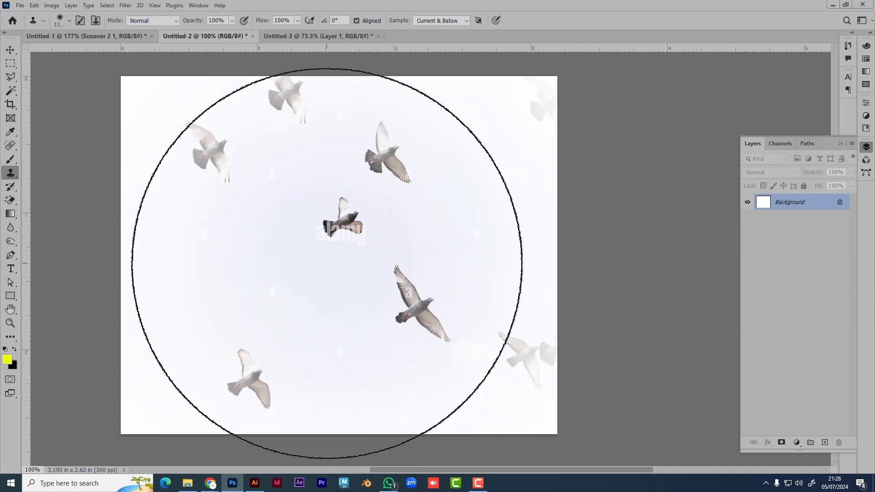
{"action": "key", "text": "bracketright"}
{"action": "key", "text": "bracketright"}
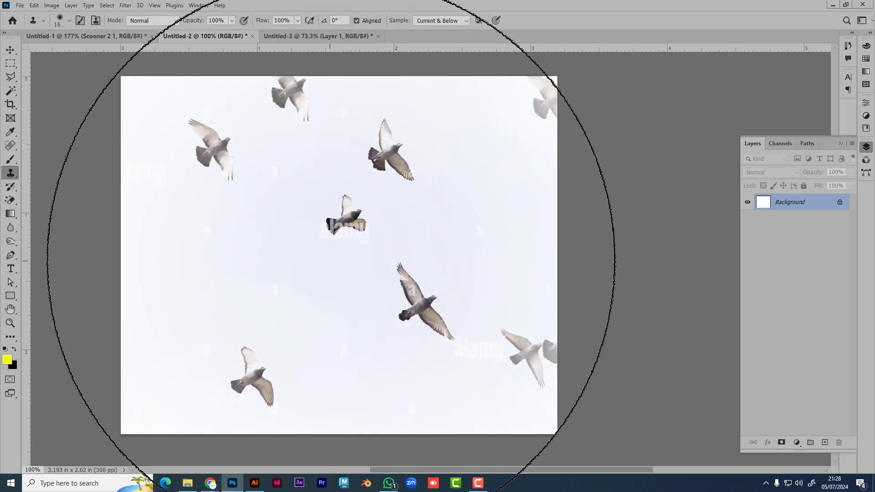
{"action": "key", "text": "bracketleft"}
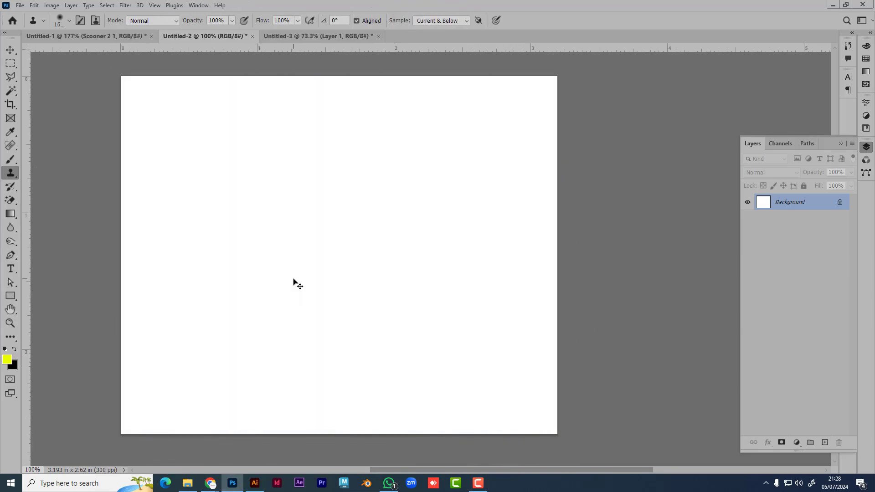
{"action": "key", "text": "p"}
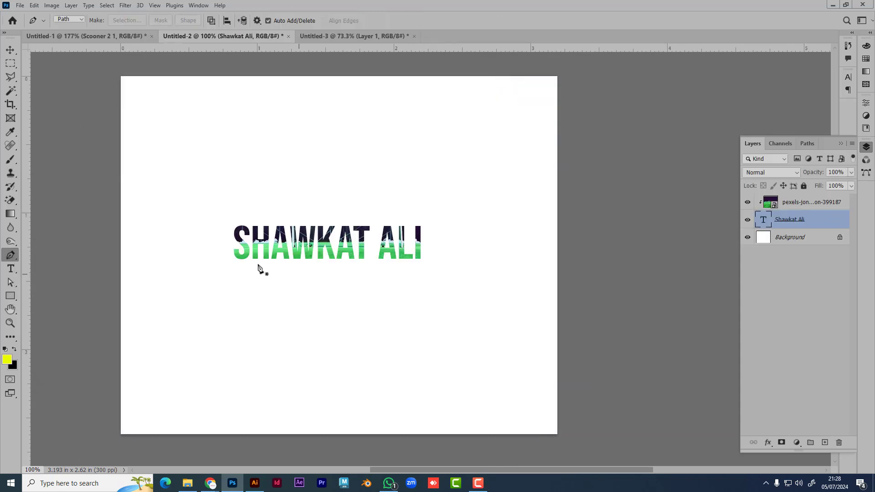
{"action": "key", "text": "ctrl+z"}
{"action": "key", "text": "ctrl+z"}
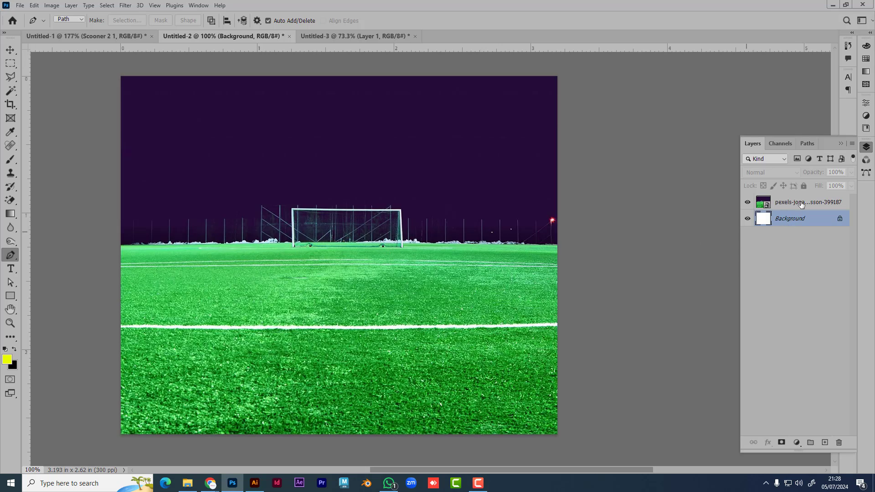
Step: Clone pigeons diagonally across the white Untitled-2 canvas at brush size 70
{"action": "left_click", "coordinate": [10, 173]}
{"action": "left_click_drag", "start_coordinate": [297, 238], "coordinate": [330, 237]}
{"action": "key", "text": "bracketleft"}
{"action": "key", "text": "bracketleft"}
{"action": "key", "text": "bracketleft"}
{"action": "key", "text": "bracketleft"}
{"action": "key", "text": "bracketleft"}
{"action": "key", "text": "bracketleft"}
{"action": "key", "text": "bracketleft"}
{"action": "key", "text": "bracketleft"}
{"action": "key", "text": "bracketleft"}
{"action": "key", "text": "bracketleft"}
{"action": "key", "text": "bracketleft"}
{"action": "key", "text": "bracketleft"}
{"action": "key", "text": "bracketleft"}
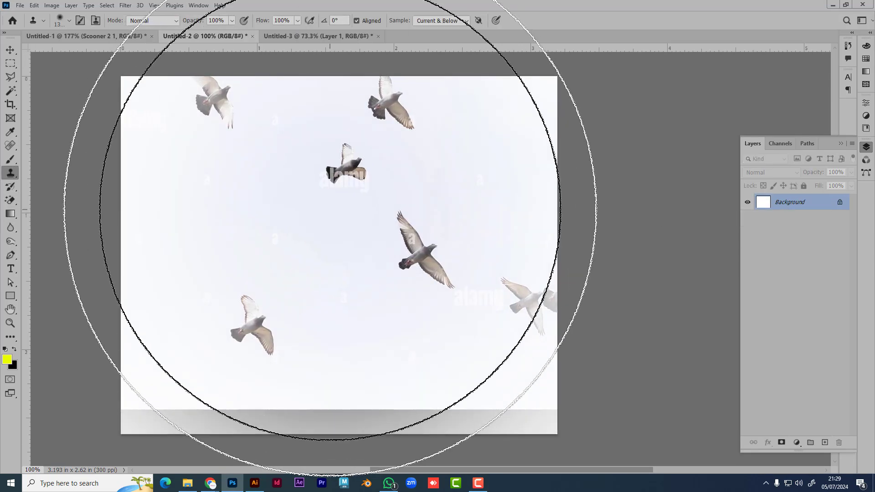
{"action": "key", "text": "ctrl+z"}
{"action": "key", "text": "bracketleft"}
{"action": "key", "text": "bracketleft"}
{"action": "key", "text": "bracketleft"}
{"action": "key", "text": "bracketleft"}
{"action": "key", "text": "bracketleft"}
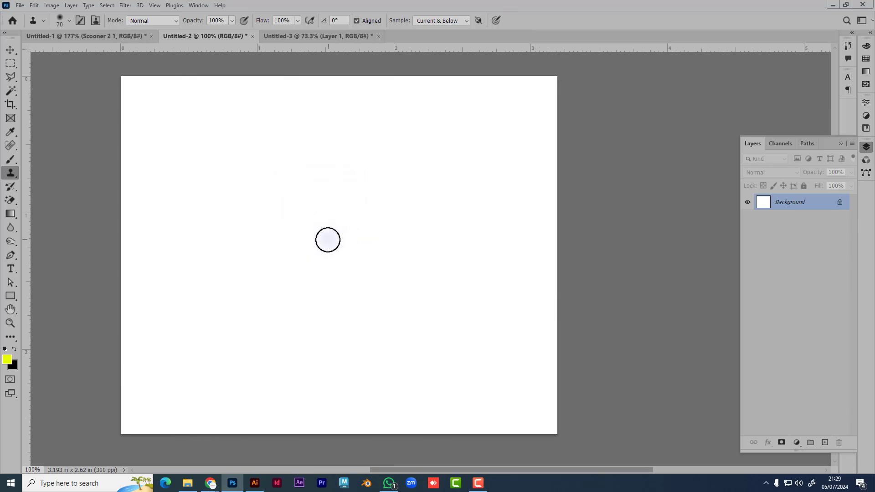
{"action": "mouse_move", "coordinate": [327, 240]}
{"action": "left_mouse_down"}
{"action": "mouse_move", "coordinate": [352, 175]}
{"action": "mouse_move", "coordinate": [472, 113]}
{"action": "mouse_move", "coordinate": [460, 117]}
{"action": "mouse_move", "coordinate": [477, 97]}
{"action": "mouse_move", "coordinate": [378, 103]}
{"action": "mouse_move", "coordinate": [592, 79]}
{"action": "mouse_move", "coordinate": [467, 175]}
{"action": "mouse_move", "coordinate": [516, 123]}
{"action": "mouse_move", "coordinate": [441, 164]}
{"action": "mouse_move", "coordinate": [458, 192]}
{"action": "mouse_move", "coordinate": [490, 200]}
{"action": "mouse_move", "coordinate": [499, 219]}
{"action": "mouse_move", "coordinate": [387, 246]}
{"action": "mouse_move", "coordinate": [320, 224]}
{"action": "mouse_move", "coordinate": [565, 276]}
{"action": "mouse_move", "coordinate": [383, 349]}
{"action": "mouse_move", "coordinate": [417, 378]}
{"action": "mouse_move", "coordinate": [488, 385]}
{"action": "mouse_move", "coordinate": [594, 427]}
{"action": "mouse_move", "coordinate": [498, 440]}
{"action": "mouse_move", "coordinate": [567, 325]}
{"action": "mouse_move", "coordinate": [551, 302]}
{"action": "mouse_move", "coordinate": [530, 308]}
{"action": "mouse_move", "coordinate": [541, 245]}
{"action": "mouse_move", "coordinate": [514, 288]}
{"action": "mouse_move", "coordinate": [489, 250]}
{"action": "mouse_move", "coordinate": [479, 262]}
{"action": "mouse_move", "coordinate": [515, 248]}
{"action": "mouse_move", "coordinate": [433, 289]}
{"action": "mouse_move", "coordinate": [435, 242]}
{"action": "mouse_move", "coordinate": [470, 250]}
{"action": "mouse_move", "coordinate": [337, 265]}
{"action": "mouse_move", "coordinate": [258, 227]}
{"action": "mouse_move", "coordinate": [262, 203]}
{"action": "mouse_move", "coordinate": [228, 158]}
{"action": "mouse_move", "coordinate": [335, 113]}
{"action": "mouse_move", "coordinate": [277, 77]}
{"action": "mouse_move", "coordinate": [374, 83]}
{"action": "mouse_move", "coordinate": [318, 98]}
{"action": "mouse_move", "coordinate": [238, 97]}
{"action": "mouse_move", "coordinate": [229, 61]}
{"action": "mouse_move", "coordinate": [256, 141]}
{"action": "mouse_move", "coordinate": [139, 278]}
{"action": "mouse_move", "coordinate": [147, 378]}
{"action": "mouse_move", "coordinate": [471, 418]}
{"action": "mouse_move", "coordinate": [179, 398]}
{"action": "mouse_move", "coordinate": [469, 303]}
{"action": "mouse_move", "coordinate": [399, 378]}
{"action": "left_mouse_up"}
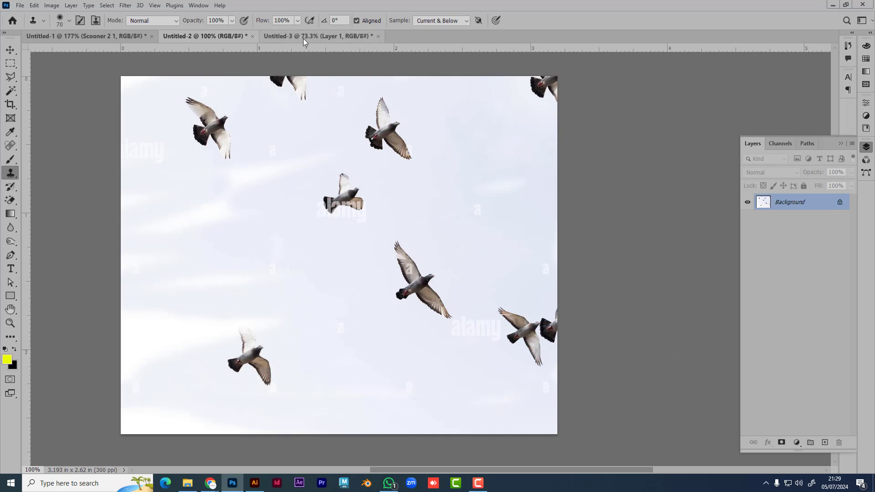
Step: On Untitled-3, patch sky over a bird's tail, undo it, then start a new 1300 x 1093 px document
{"action": "left_click", "coordinate": [318, 35]}
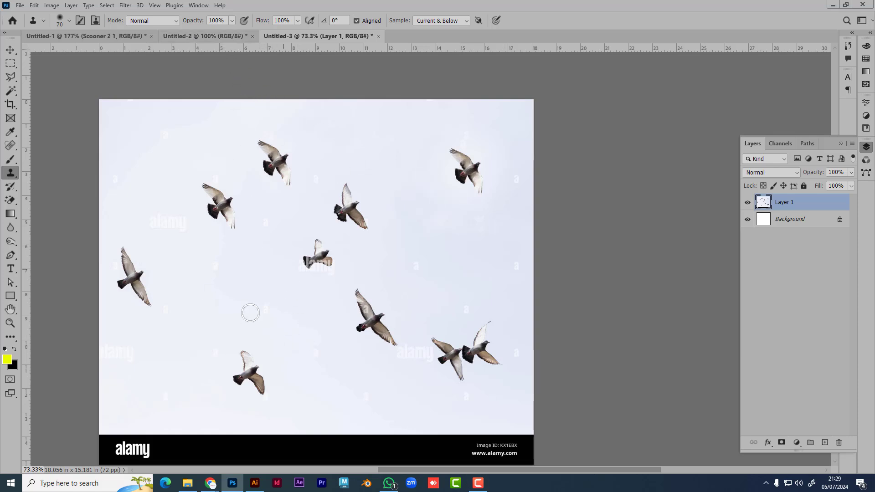
{"action": "left_click", "coordinate": [362, 330]}
{"action": "key", "text": "ctrl+z"}
{"action": "key", "text": "ctrl+shift+Tab"}
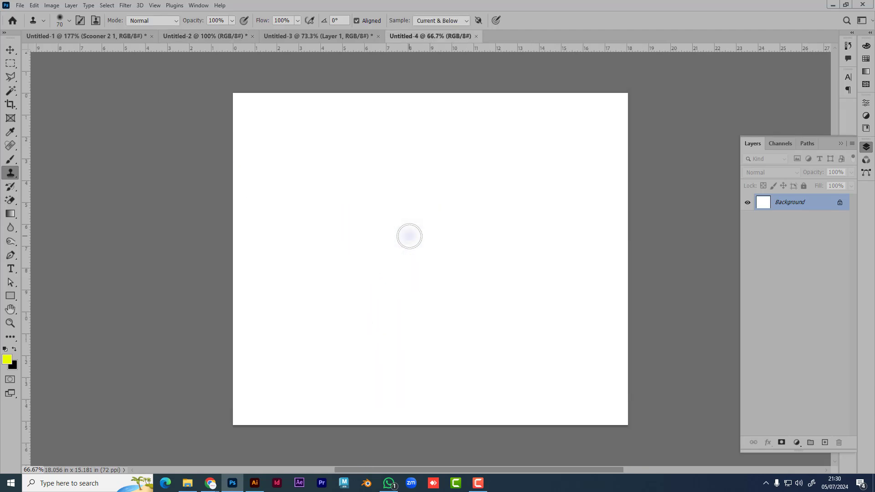
Step: Test-clone pigeon content across Untitled-4 at brush size 500 and undo the strokes
{"action": "scroll", "coordinate": [476, 306], "scroll_direction": "right", "scroll_amount": 2}
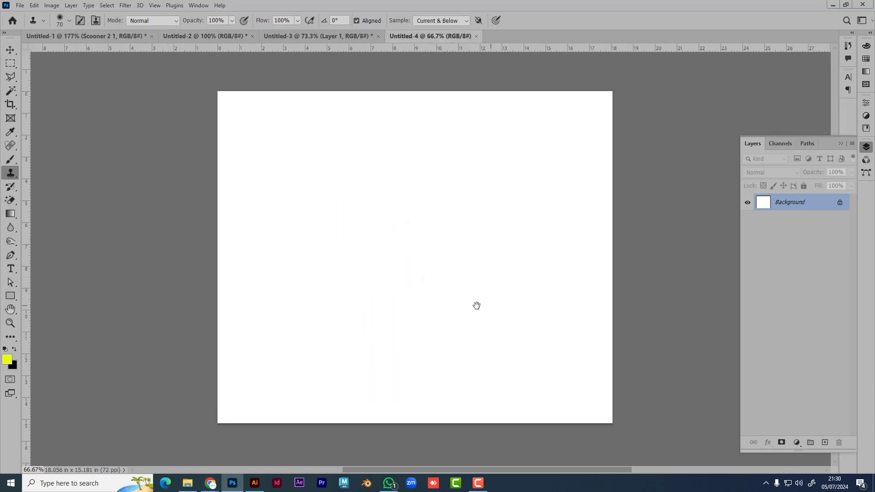
{"action": "key", "text": "bracketright"}
{"action": "key", "text": "bracketright"}
{"action": "key", "text": "bracketright"}
{"action": "key", "text": "bracketright"}
{"action": "key", "text": "bracketright"}
{"action": "key", "text": "bracketright"}
{"action": "key", "text": "bracketright"}
{"action": "key", "text": "bracketright"}
{"action": "key", "text": "bracketright"}
{"action": "key", "text": "bracketright"}
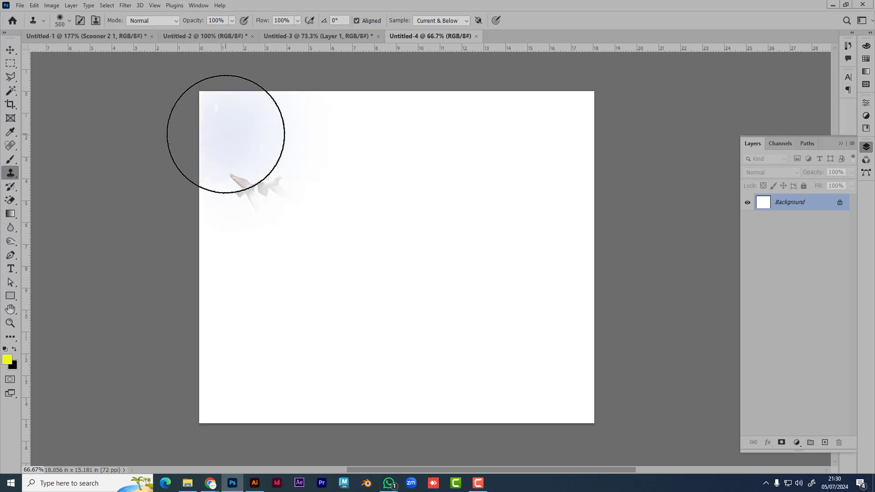
{"action": "left_click_drag", "start_coordinate": [240, 134], "coordinate": [568, 134]}
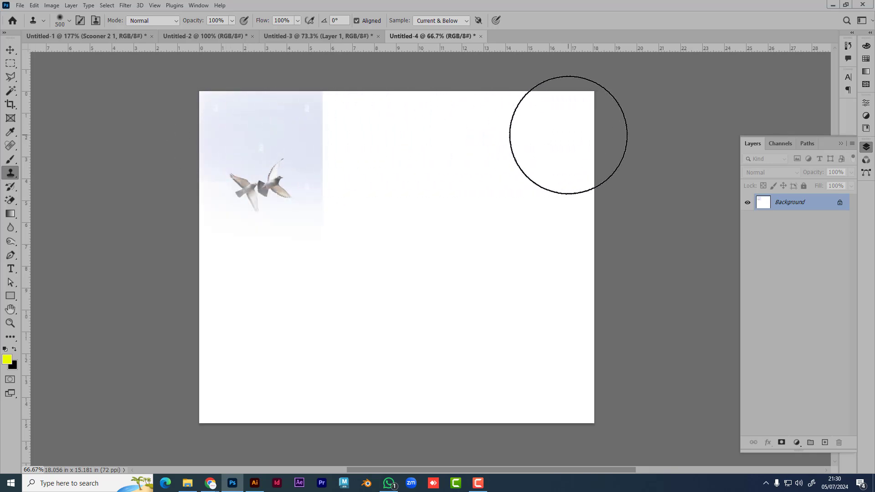
{"action": "key", "text": "ctrl+z"}
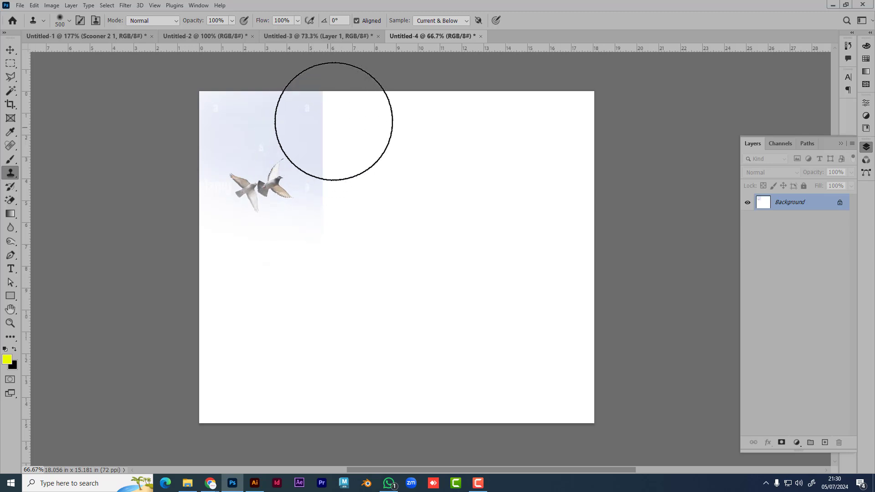
{"action": "key", "text": "ctrl+z"}
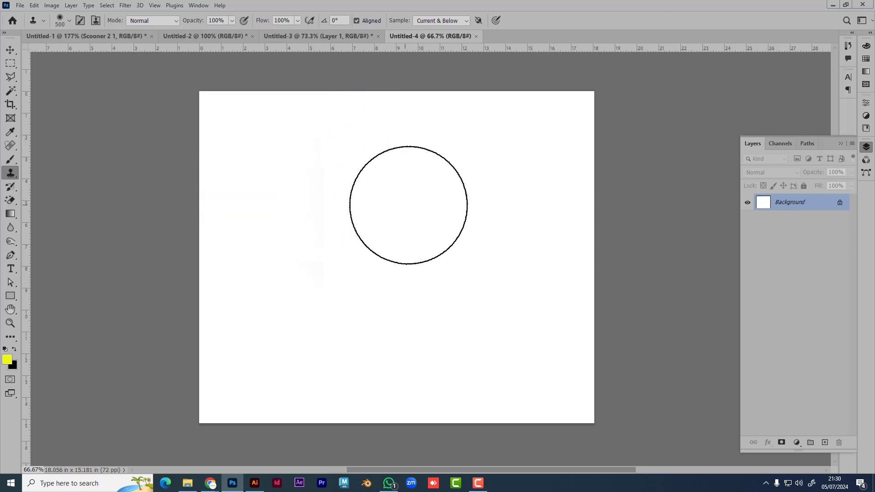
{"action": "mouse_move", "coordinate": [387, 204]}
{"action": "left_mouse_down"}
{"action": "mouse_move", "coordinate": [394, 201]}
{"action": "mouse_move", "coordinate": [383, 197]}
{"action": "left_mouse_up"}
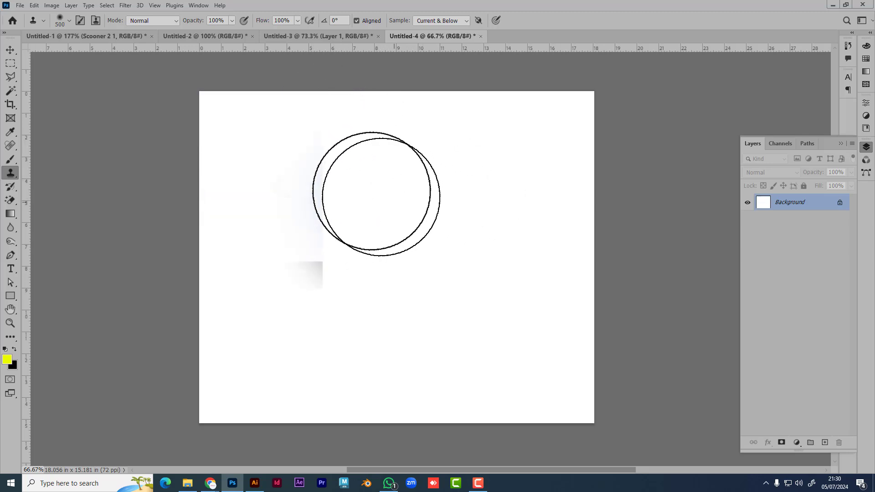
{"action": "key", "text": "ctrl+z"}
Step: Clone the pigeons and sky onto Untitled-4, then close it without saving
{"action": "left_click", "coordinate": [294, 36]}
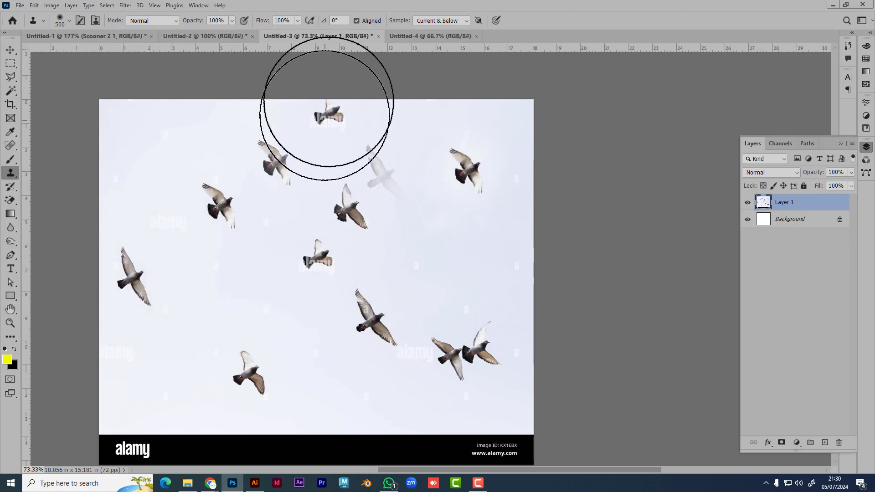
{"action": "left_click", "coordinate": [415, 36]}
{"action": "mouse_move", "coordinate": [406, 97]}
{"action": "left_mouse_down"}
{"action": "mouse_move", "coordinate": [358, 251]}
{"action": "mouse_move", "coordinate": [453, 211]}
{"action": "mouse_move", "coordinate": [395, 203]}
{"action": "mouse_move", "coordinate": [236, 127]}
{"action": "mouse_move", "coordinate": [459, 123]}
{"action": "mouse_move", "coordinate": [582, 160]}
{"action": "mouse_move", "coordinate": [484, 404]}
{"action": "mouse_move", "coordinate": [86, 387]}
{"action": "mouse_move", "coordinate": [205, 132]}
{"action": "mouse_move", "coordinate": [465, 136]}
{"action": "mouse_move", "coordinate": [557, 258]}
{"action": "mouse_move", "coordinate": [109, 359]}
{"action": "mouse_move", "coordinate": [504, 367]}
{"action": "mouse_move", "coordinate": [527, 141]}
{"action": "mouse_move", "coordinate": [186, 82]}
{"action": "mouse_move", "coordinate": [525, 436]}
{"action": "left_mouse_up"}
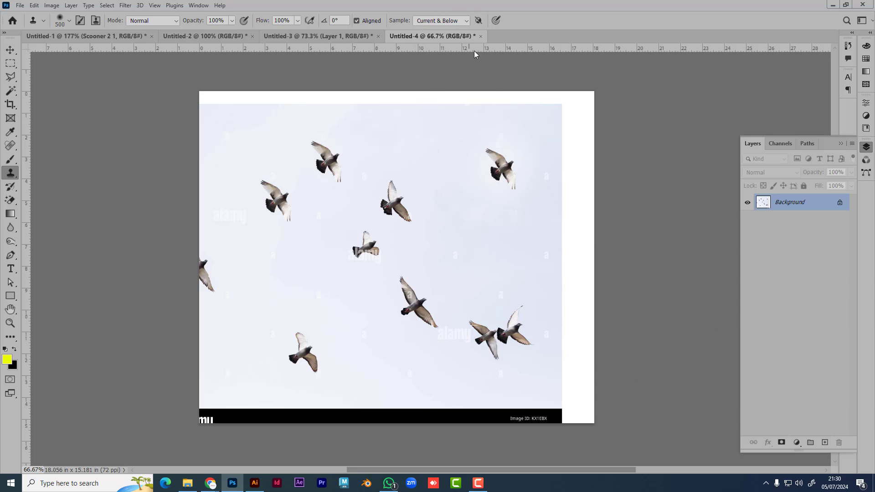
{"action": "left_click", "coordinate": [480, 36]}
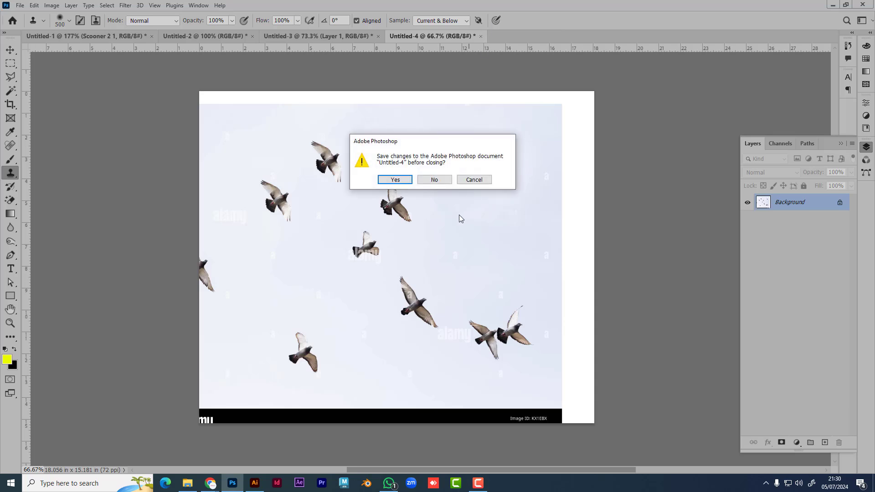
{"action": "left_click", "coordinate": [434, 180]}
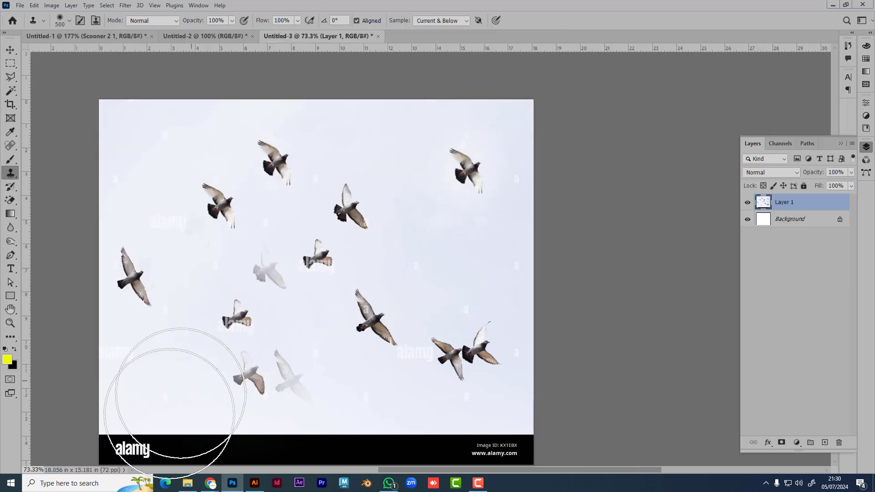
Step: Search Google Images for 'rode', then 'rasta', then 'road'
{"action": "mouse_move", "coordinate": [210, 483]}
{"action": "left_click", "coordinate": [182, 468]}
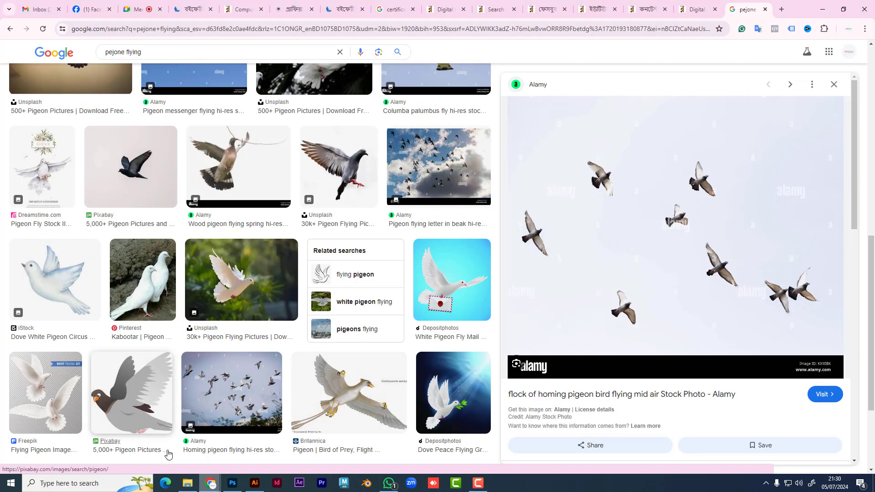
{"action": "left_click", "coordinate": [666, 29]}
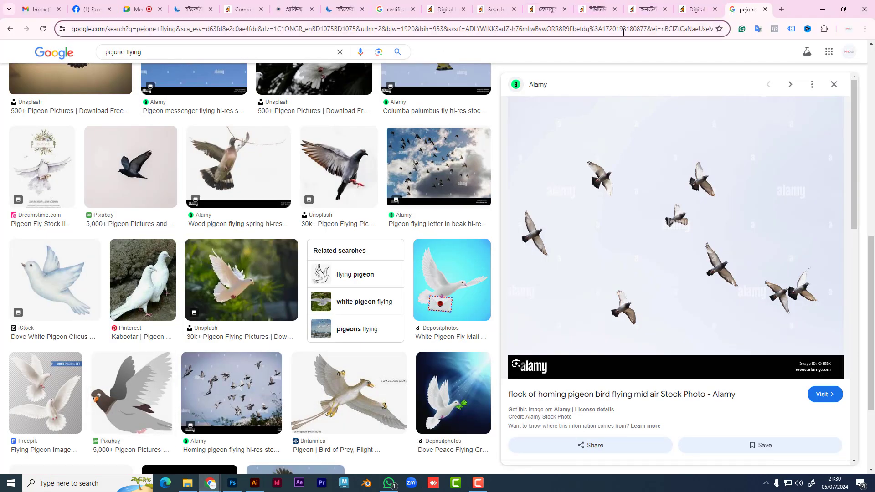
{"action": "type", "text": "rode"}
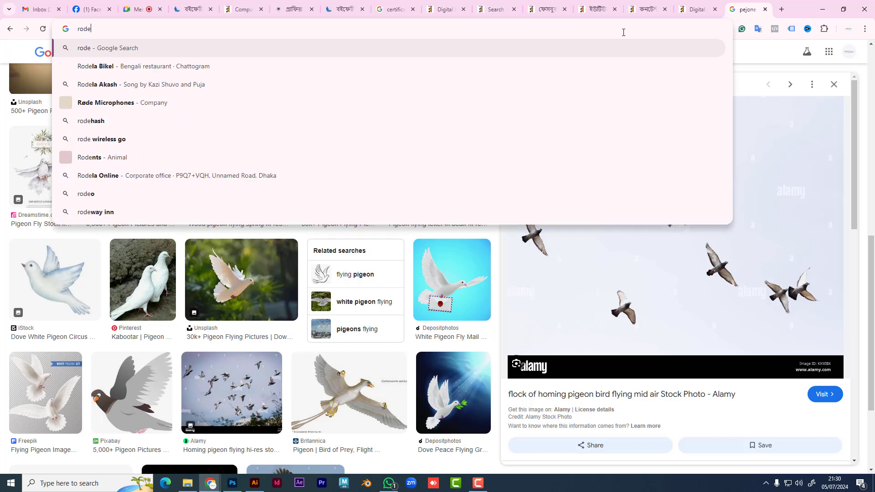
{"action": "key", "text": "Return"}
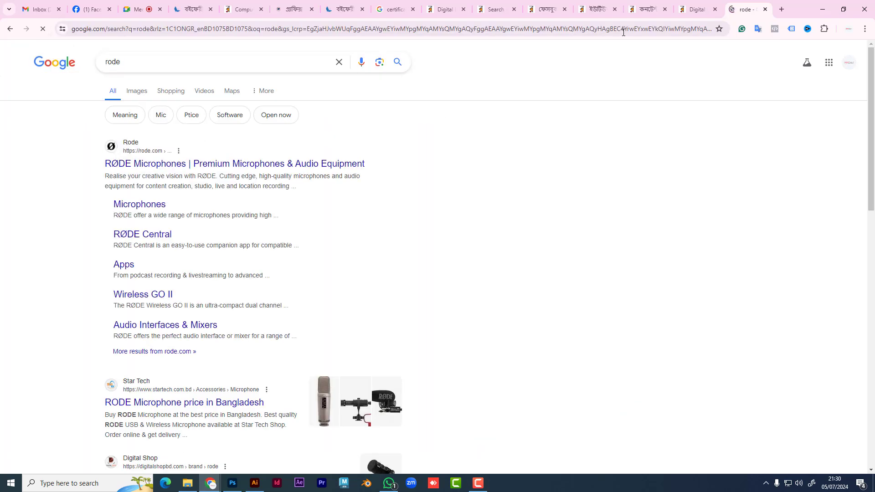
{"action": "left_click", "coordinate": [141, 96]}
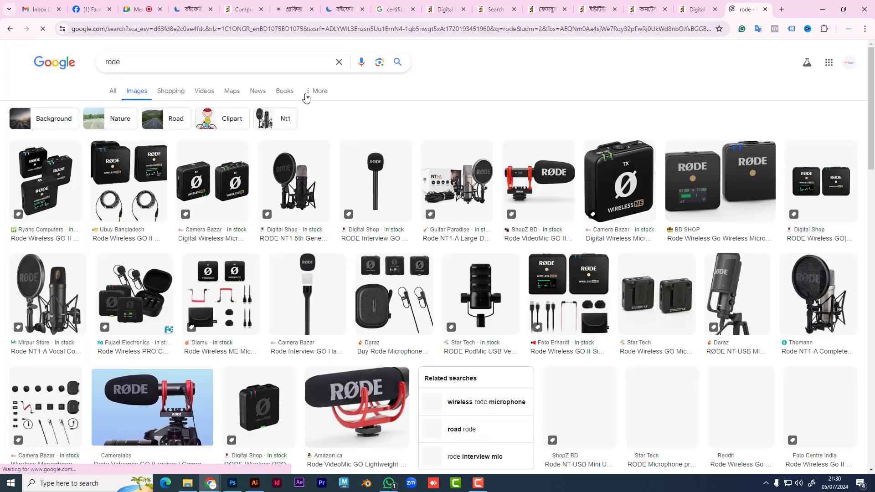
{"action": "key", "text": "ctrl+a"}
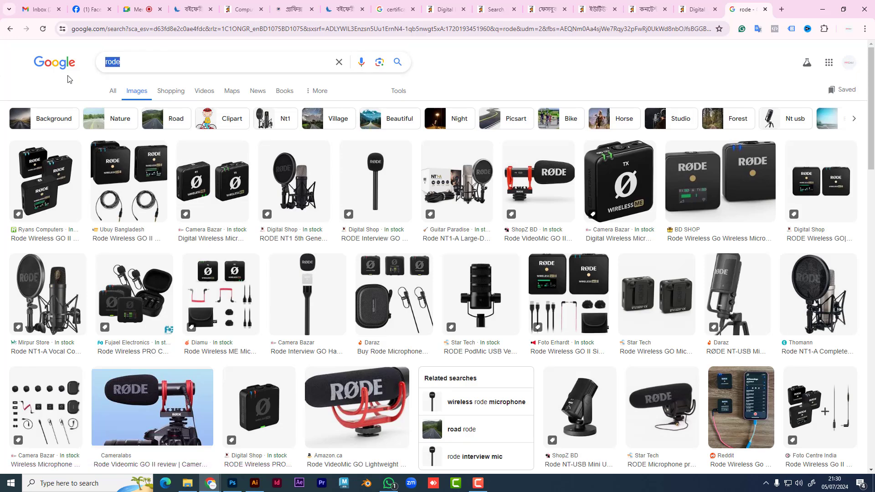
{"action": "type", "text": "rasta"}
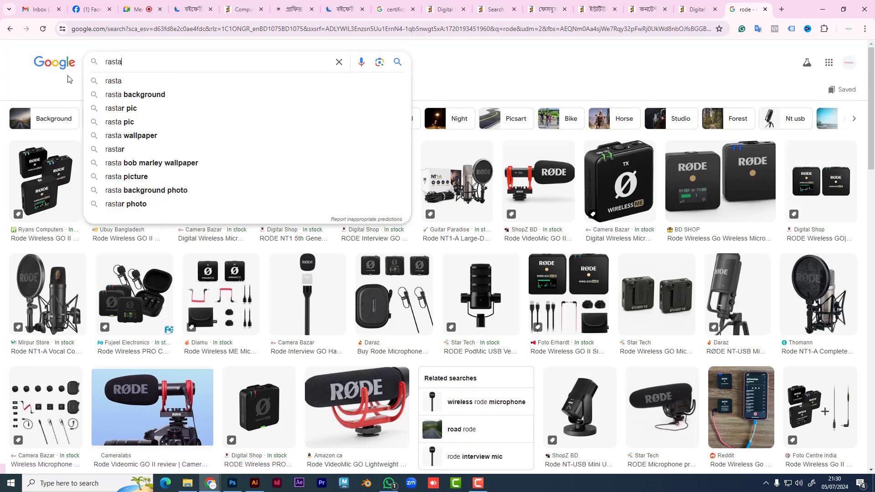
{"action": "key", "text": "Return"}
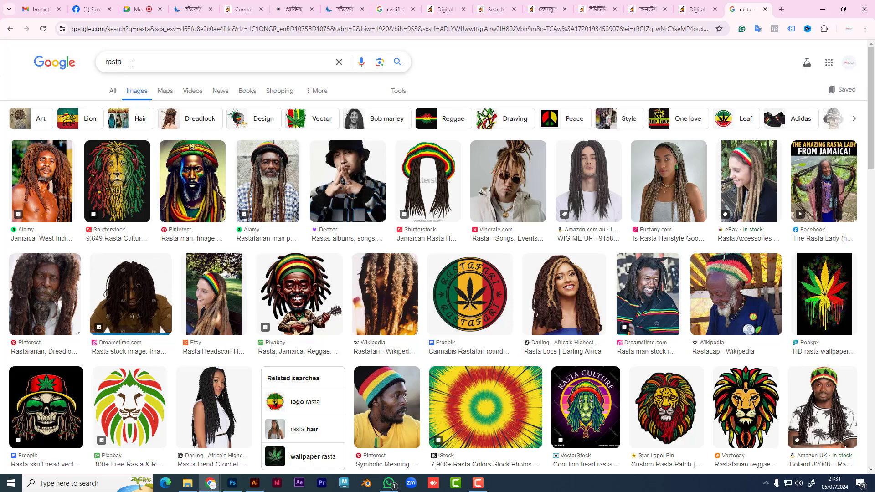
{"action": "double_click", "coordinate": [95, 70]}
{"action": "type", "text": "r"}
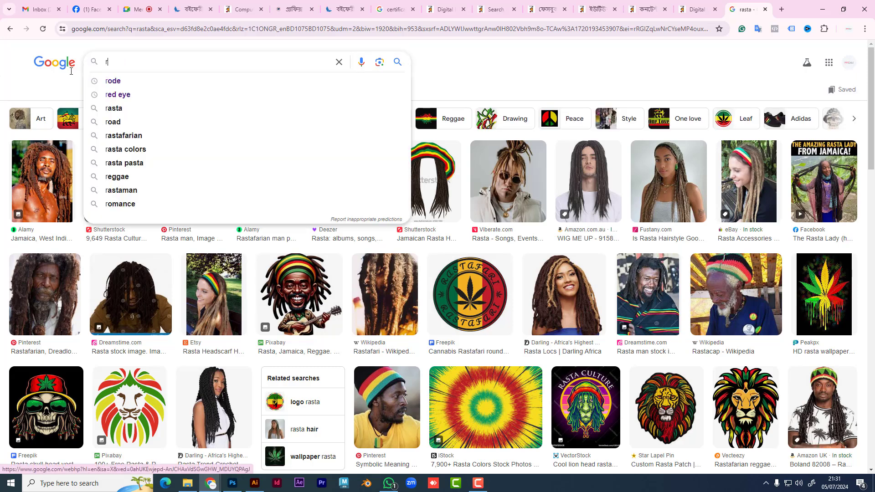
{"action": "type", "text": "oad"}
{"action": "key", "text": "Return"}
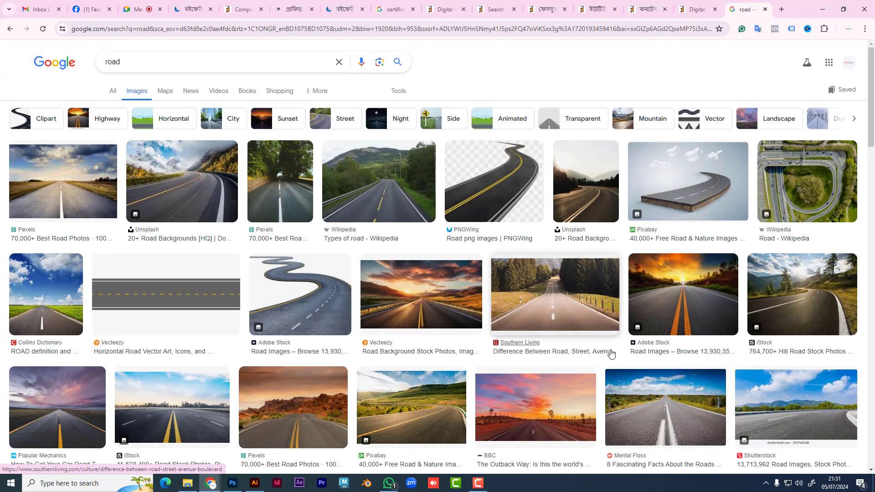
Step: Browse the road results, preview the road-safety street photo, then open Downloads in File Explorer
{"action": "scroll", "coordinate": [600, 356], "scroll_direction": "down", "scroll_amount": 4}
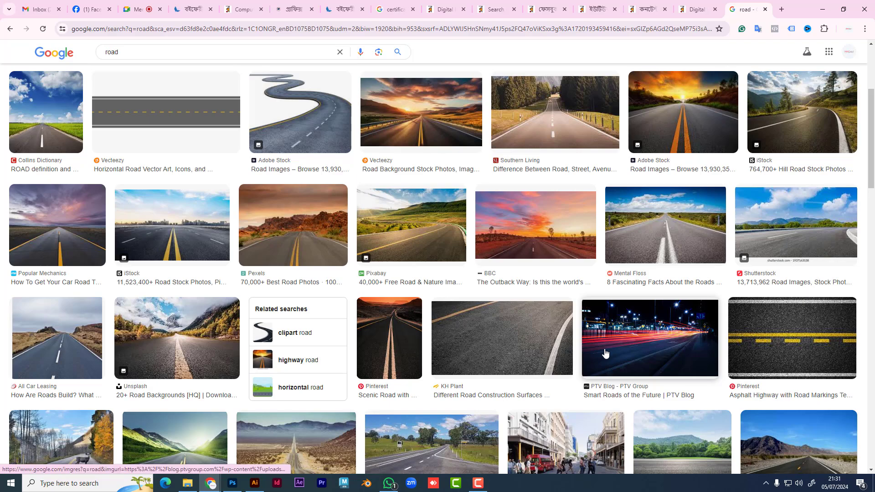
{"action": "scroll", "coordinate": [623, 349], "scroll_direction": "down", "scroll_amount": 4}
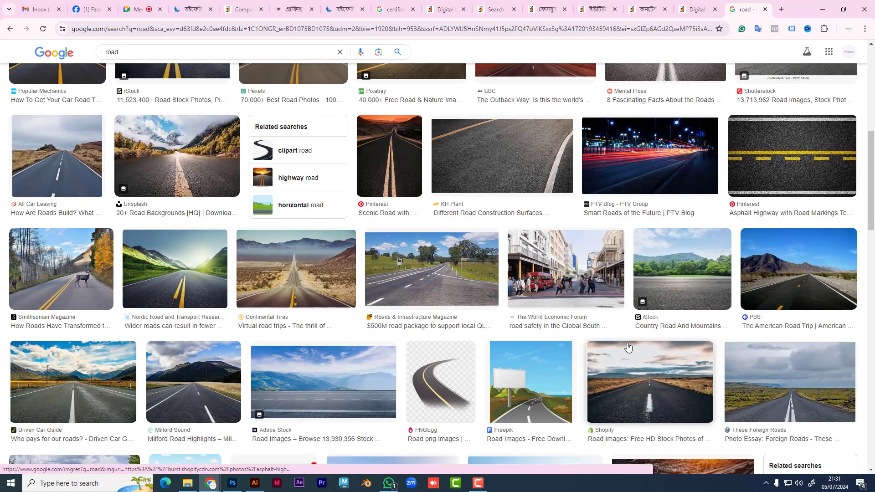
{"action": "scroll", "coordinate": [597, 315], "scroll_direction": "down", "scroll_amount": 3}
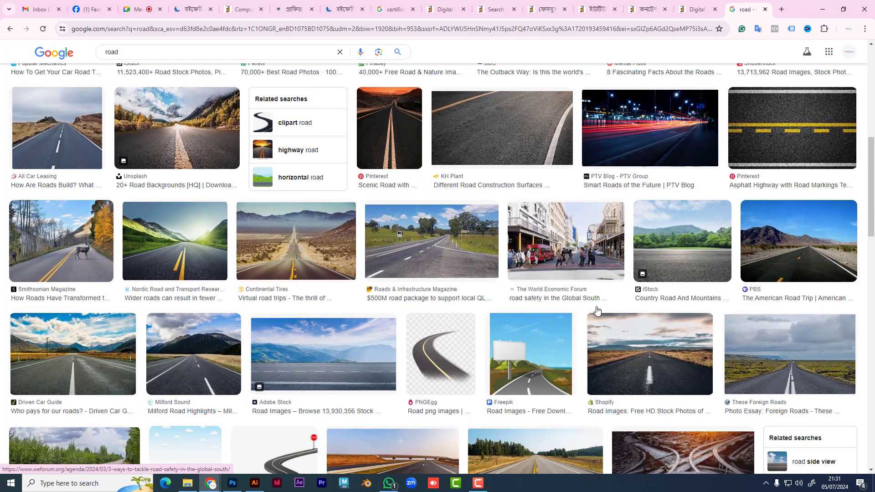
{"action": "left_click", "coordinate": [565, 135]}
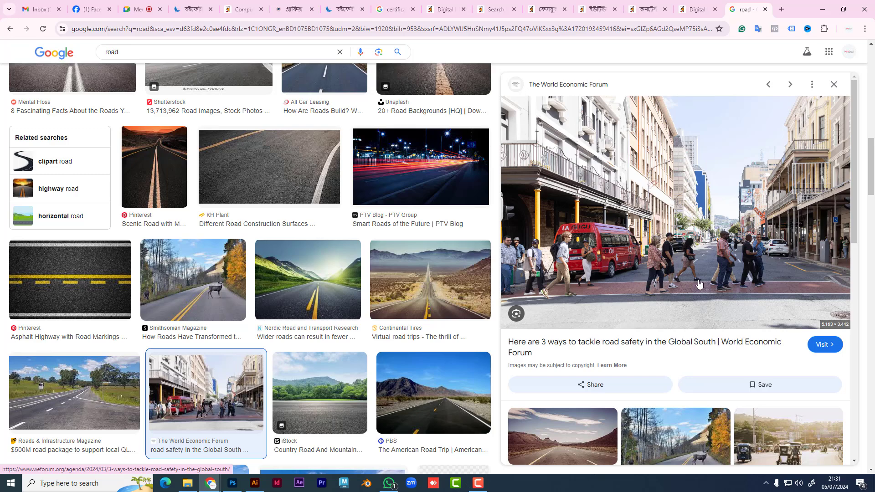
{"action": "scroll", "coordinate": [699, 284], "scroll_direction": "down", "scroll_amount": 3}
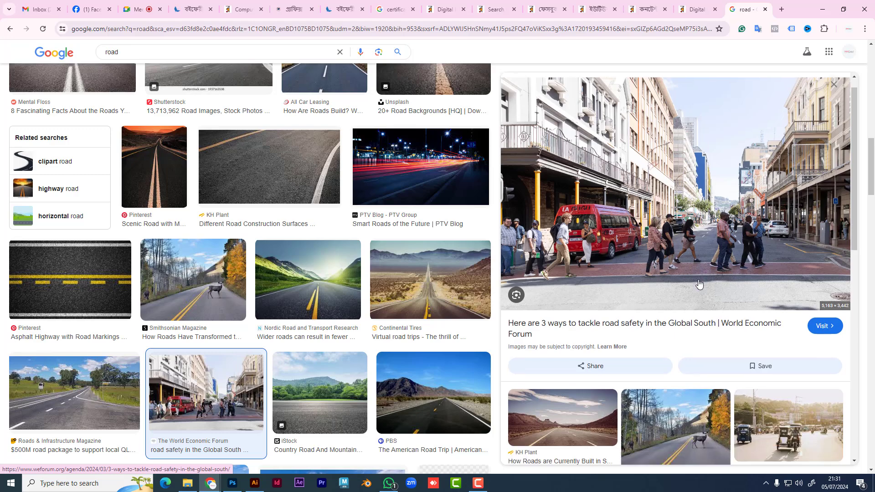
{"action": "scroll", "coordinate": [699, 284], "scroll_direction": "down", "scroll_amount": 3}
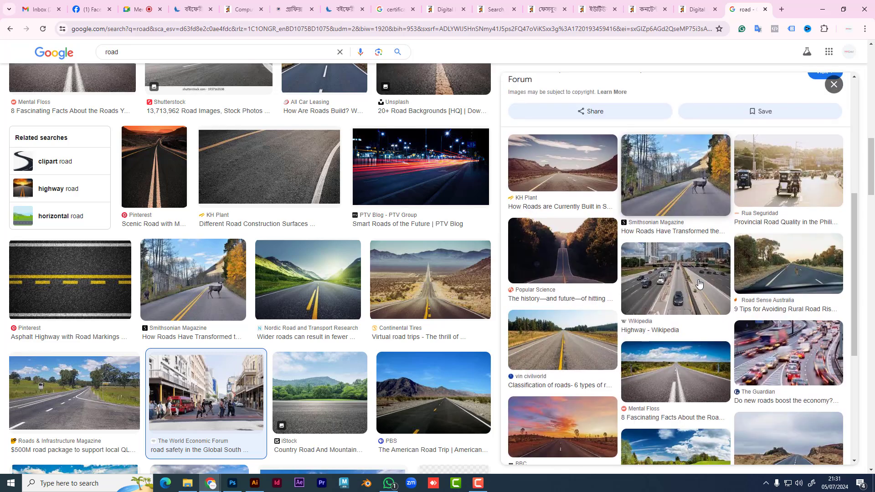
{"action": "scroll", "coordinate": [699, 284], "scroll_direction": "up", "scroll_amount": 6}
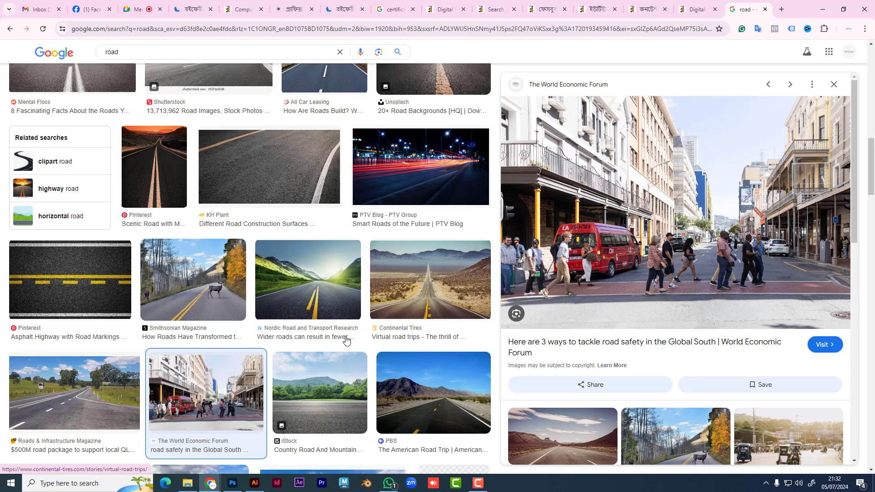
{"action": "scroll", "coordinate": [679, 337], "scroll_direction": "down", "scroll_amount": 7}
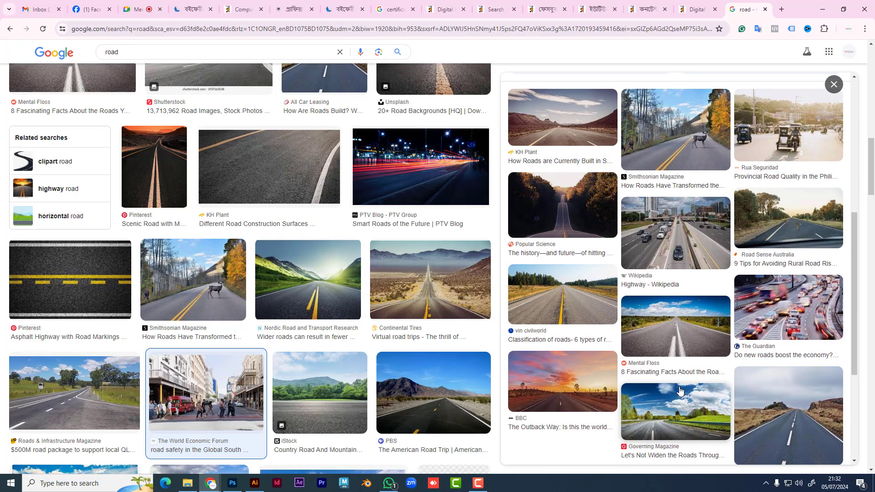
{"action": "scroll", "coordinate": [676, 390], "scroll_direction": "down", "scroll_amount": 4}
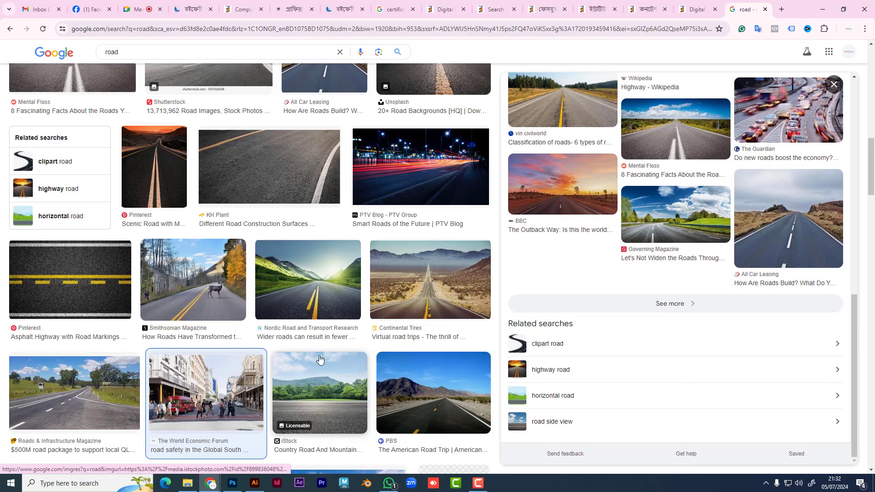
{"action": "scroll", "coordinate": [335, 360], "scroll_direction": "down", "scroll_amount": 5}
{"action": "scroll", "coordinate": [336, 360], "scroll_direction": "down", "scroll_amount": 10}
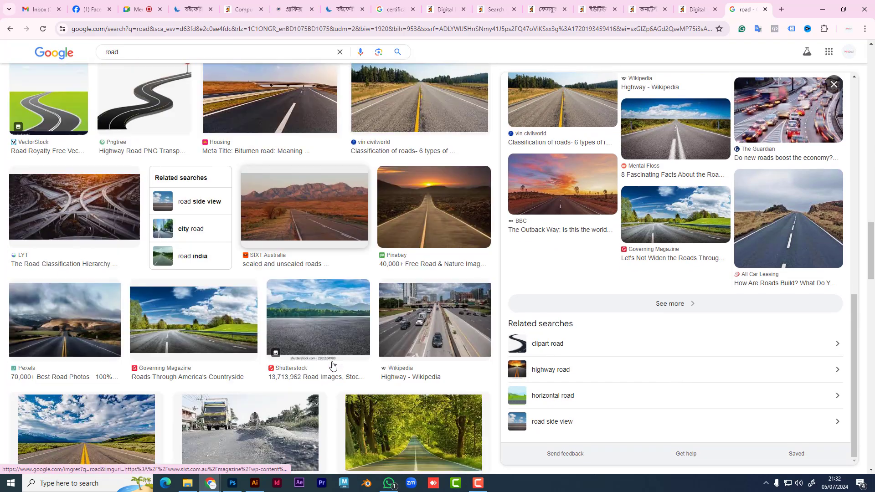
{"action": "scroll", "coordinate": [333, 366], "scroll_direction": "down", "scroll_amount": 3}
{"action": "scroll", "coordinate": [331, 364], "scroll_direction": "down", "scroll_amount": 4}
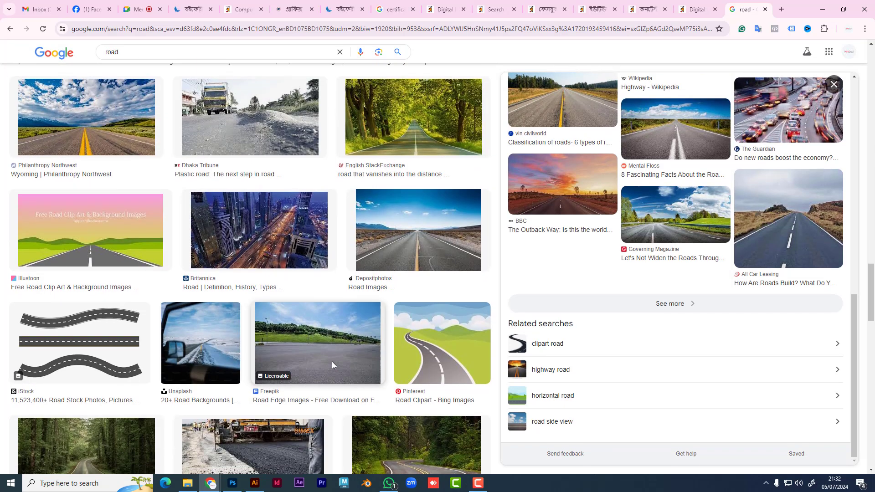
{"action": "scroll", "coordinate": [332, 364], "scroll_direction": "down", "scroll_amount": 3}
{"action": "scroll", "coordinate": [333, 365], "scroll_direction": "down", "scroll_amount": 1}
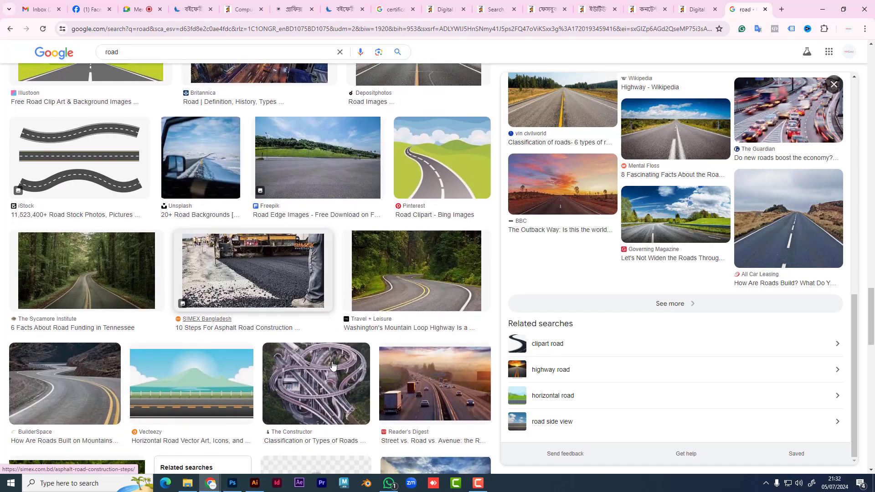
{"action": "scroll", "coordinate": [332, 365], "scroll_direction": "down", "scroll_amount": 2}
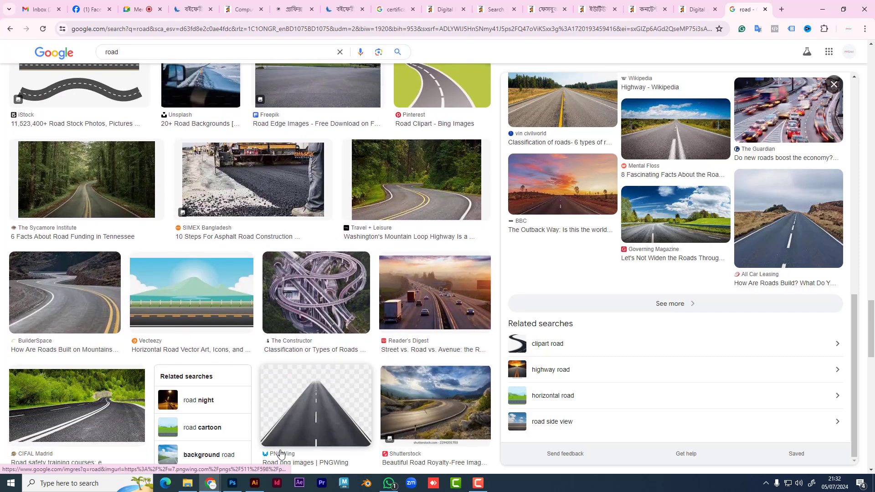
{"action": "left_click", "coordinate": [185, 486]}
{"action": "scroll", "coordinate": [369, 280], "scroll_direction": "down", "scroll_amount": 3}
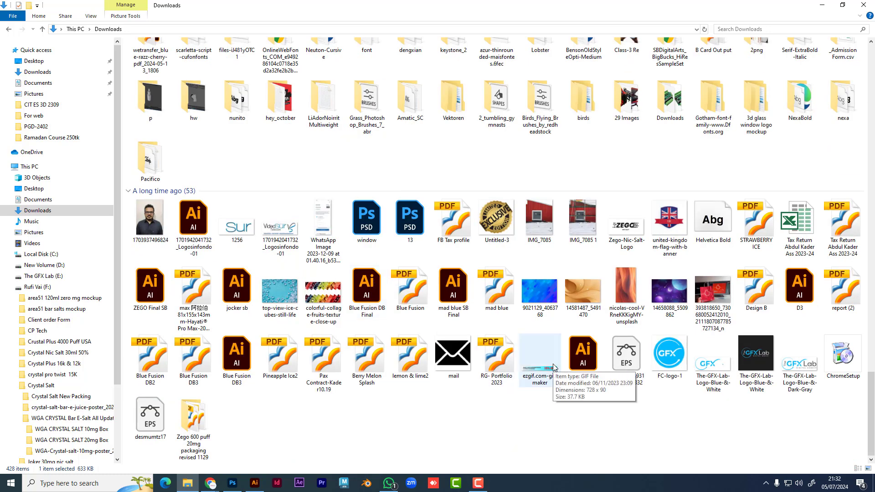
Step: Open IMG_7085 1 and IMG_7085 from Downloads to view them, closing each viewer
{"action": "left_click", "coordinate": [588, 226]}
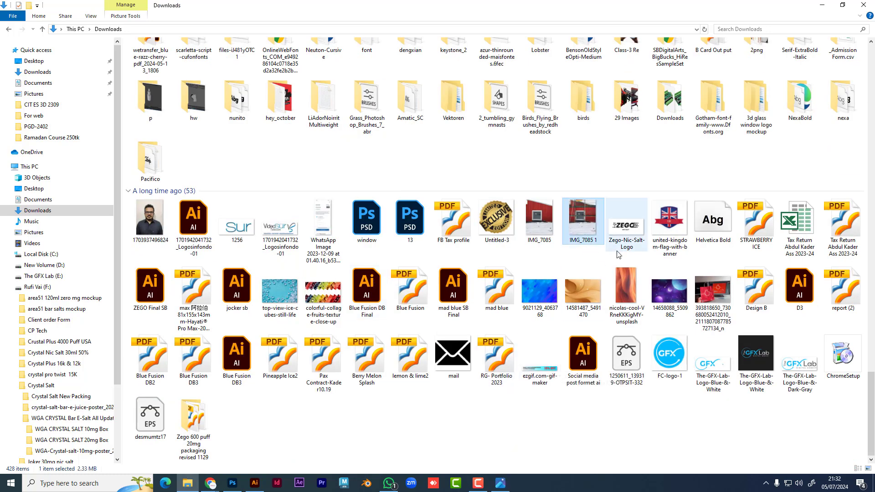
{"action": "double_click", "coordinate": [588, 232]}
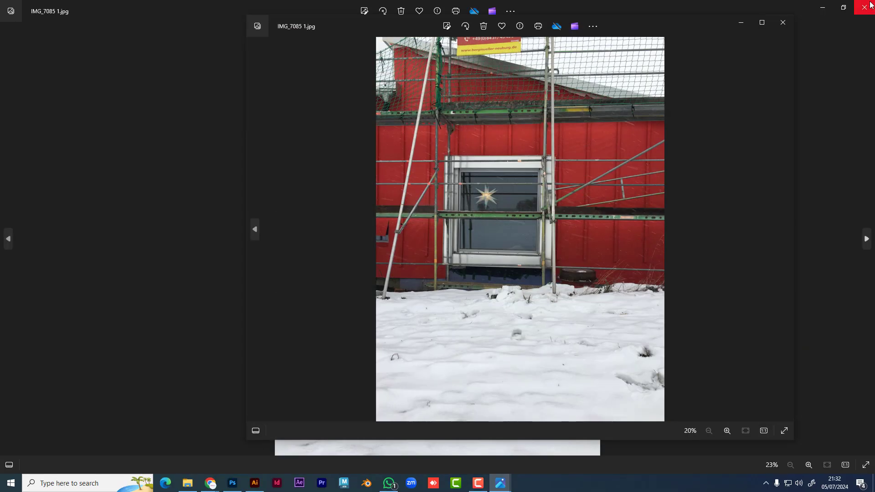
{"action": "left_click", "coordinate": [783, 25]}
{"action": "left_click", "coordinate": [864, 7]}
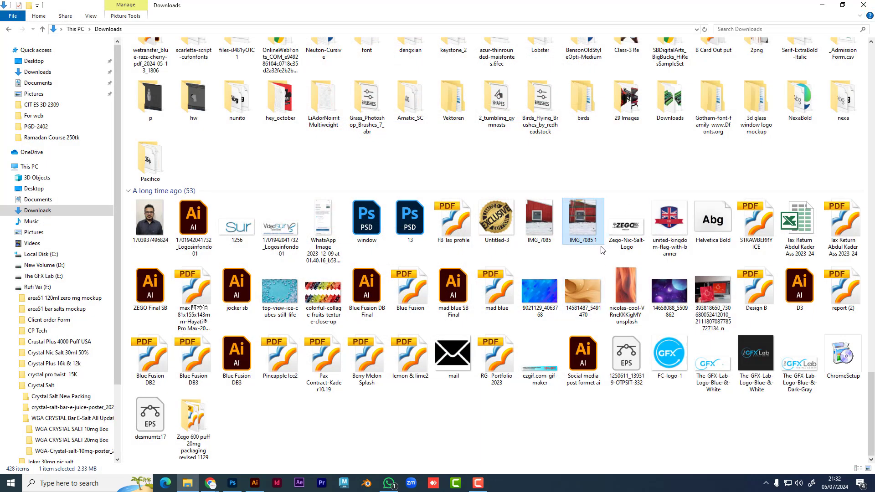
{"action": "double_click", "coordinate": [539, 217]}
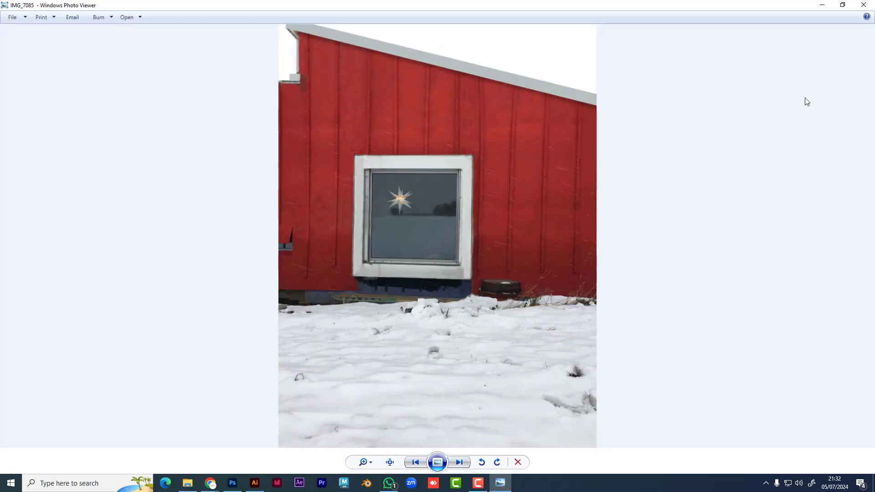
{"action": "left_click", "coordinate": [863, 5]}
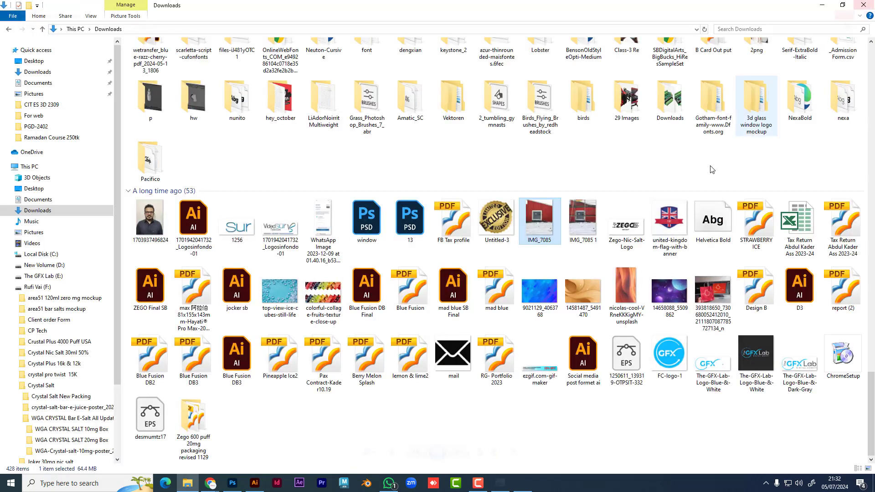
Step: View IMG_7085 1 and IMG_7085 again, then drag IMG_7085 1 onto the browser
{"action": "left_click", "coordinate": [588, 221]}
{"action": "double_click", "coordinate": [588, 222]}
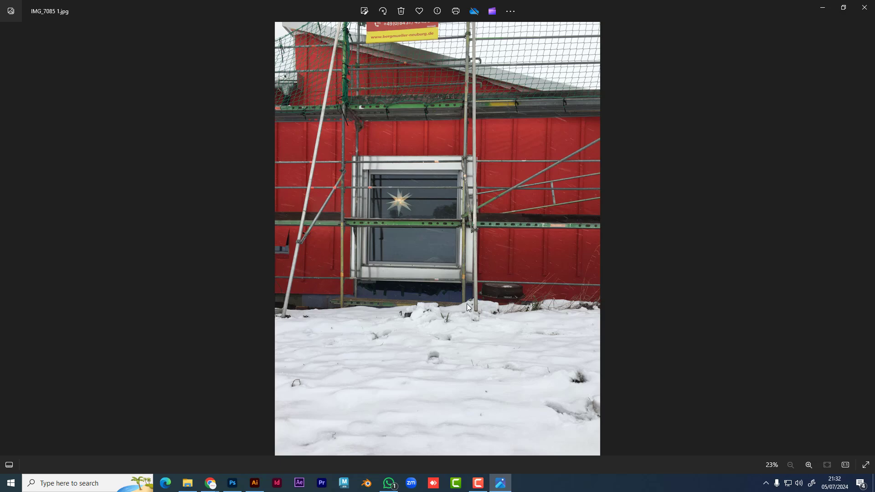
{"action": "left_click", "coordinate": [864, 8]}
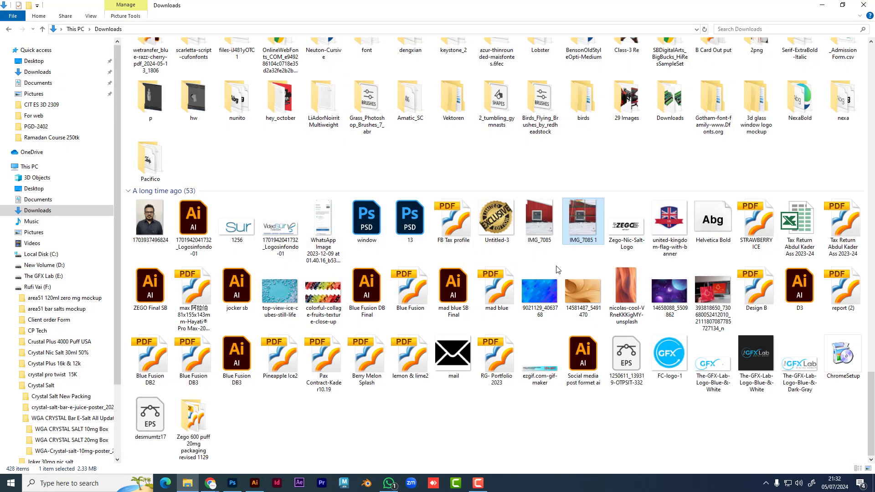
{"action": "double_click", "coordinate": [538, 229]}
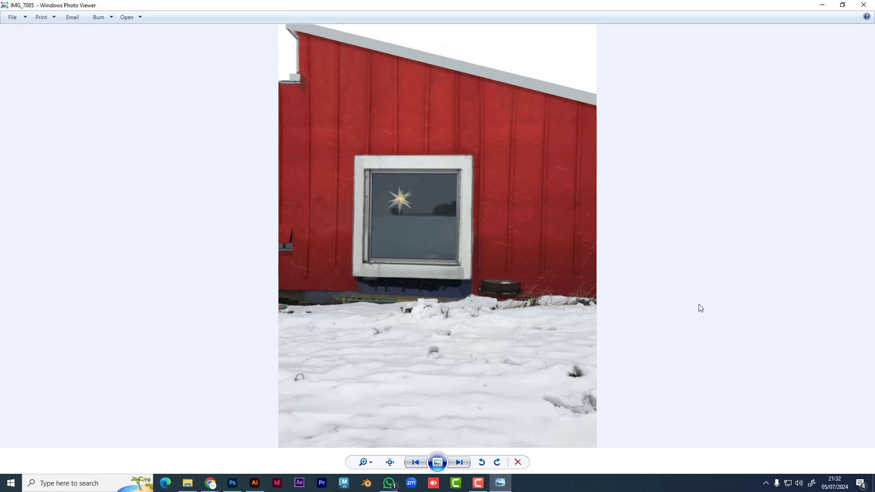
{"action": "left_click", "coordinate": [863, 5]}
{"action": "left_click_drag", "start_coordinate": [583, 221], "coordinate": [791, 7]}
Step: Close the extra image tab and open the group chat in Facebook Messenger
{"action": "left_click", "coordinate": [767, 9]}
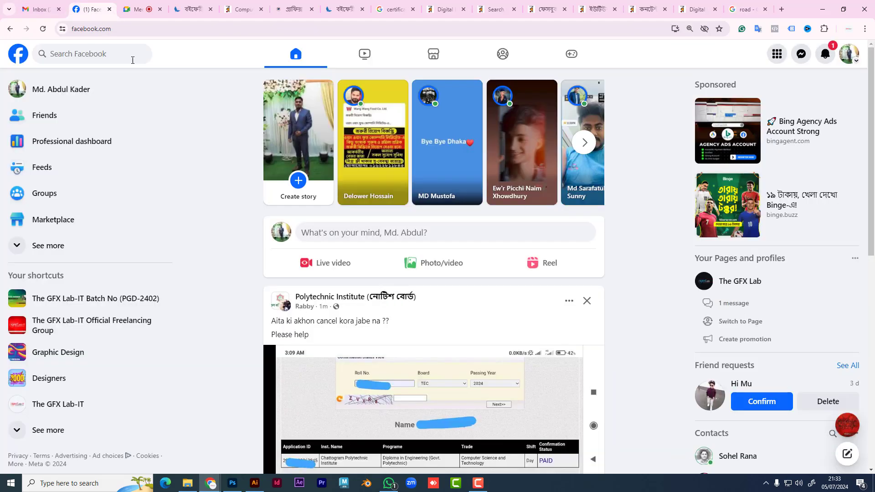
{"action": "left_click", "coordinate": [91, 9]}
{"action": "left_click", "coordinate": [804, 57]}
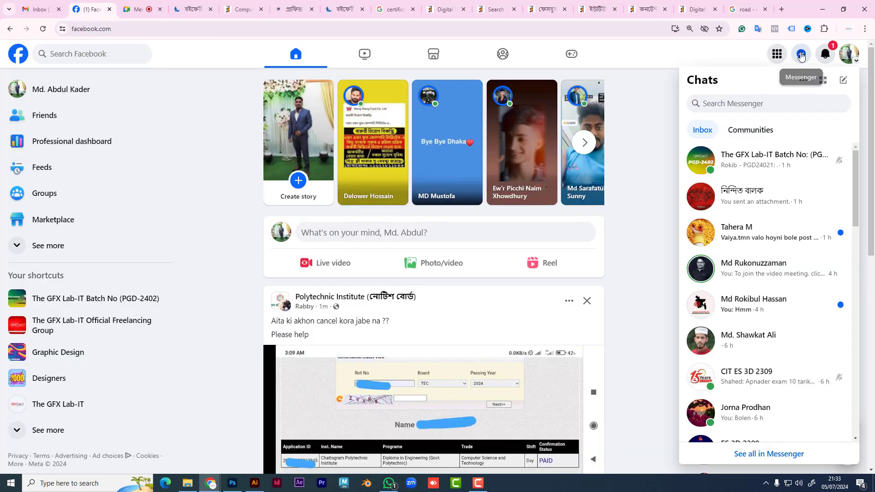
{"action": "left_click", "coordinate": [770, 165]}
Step: Drag IMG_7085 1 from Downloads into the group chat and send it
{"action": "left_click", "coordinate": [187, 483]}
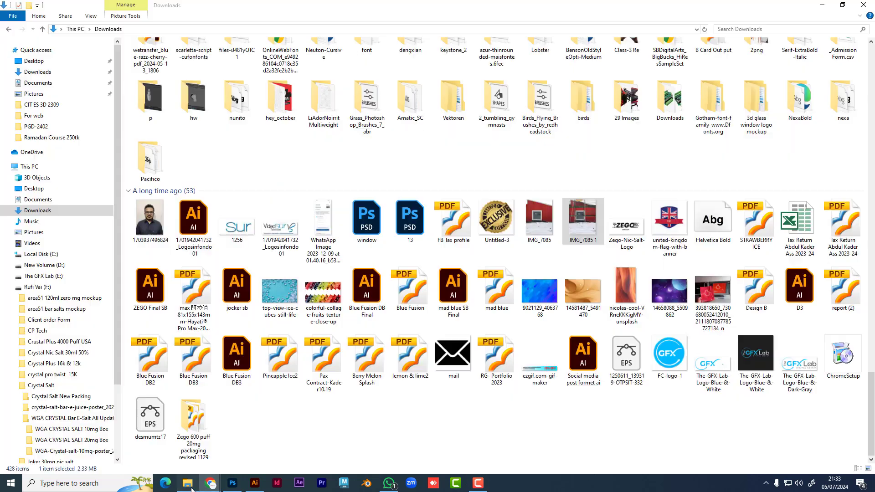
{"action": "left_click_drag", "start_coordinate": [583, 224], "coordinate": [254, 445]}
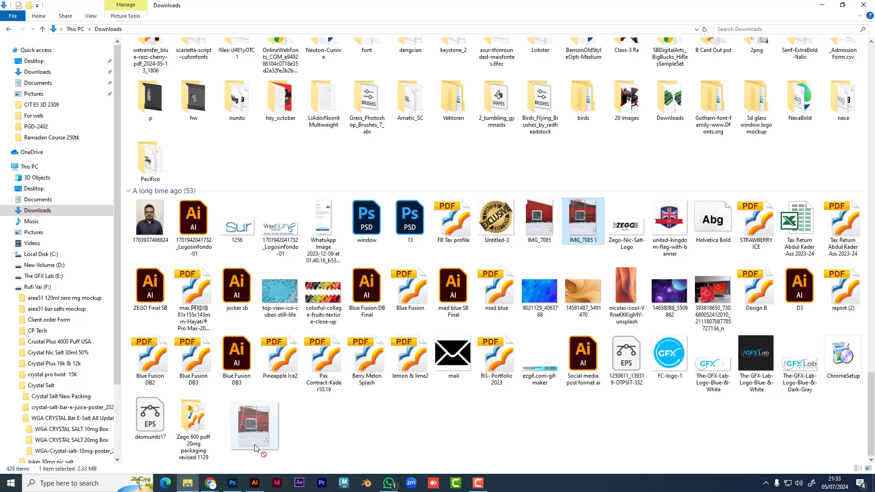
{"action": "left_click_drag", "start_coordinate": [255, 450], "coordinate": [767, 432]}
{"action": "left_click", "coordinate": [815, 459]}
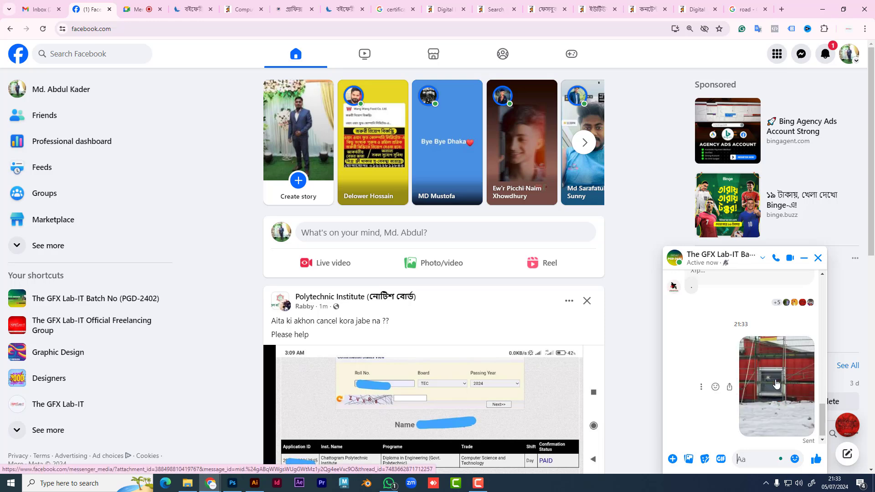
Step: Return to the road image results, scroll down, then bring back the Downloads folder
{"action": "left_click", "coordinate": [736, 8]}
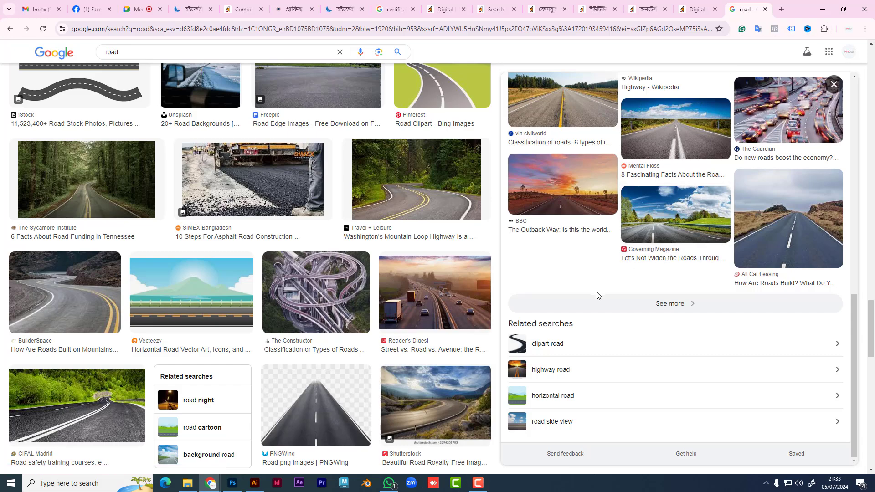
{"action": "scroll", "coordinate": [287, 302], "scroll_direction": "down", "scroll_amount": 1}
{"action": "scroll", "coordinate": [288, 302], "scroll_direction": "down", "scroll_amount": 5}
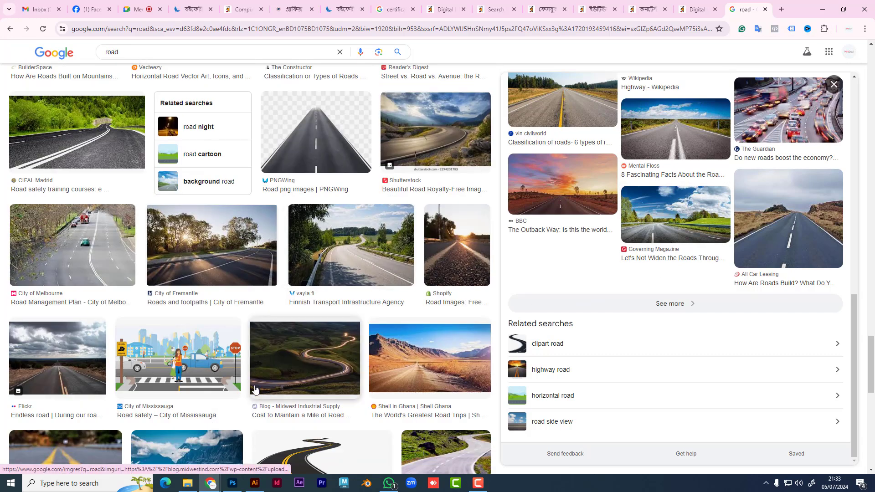
{"action": "left_click", "coordinate": [192, 484]}
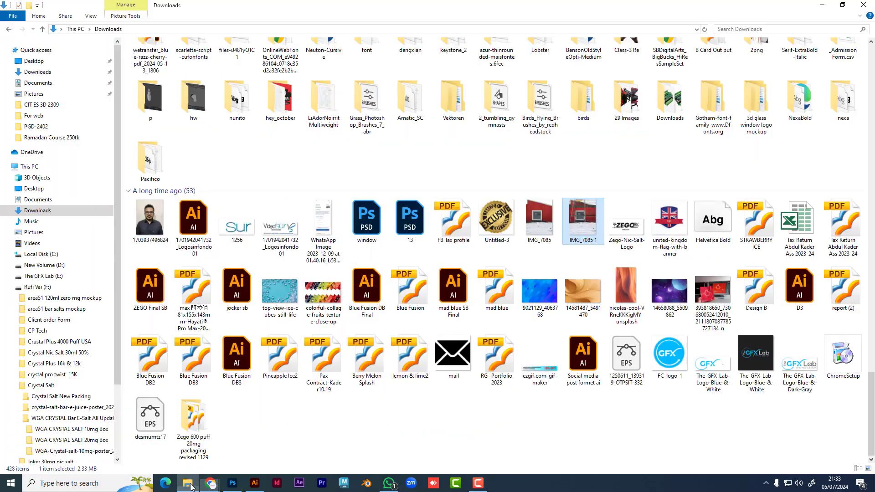
Step: Draw a freehand Lasso selection in a wavy line across the lower pigeons
{"action": "left_click", "coordinate": [231, 485]}
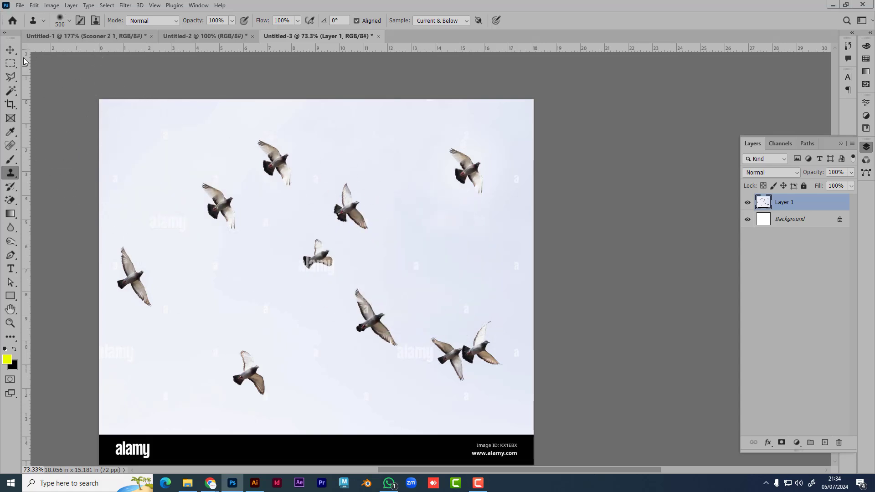
{"action": "left_click", "coordinate": [10, 51]}
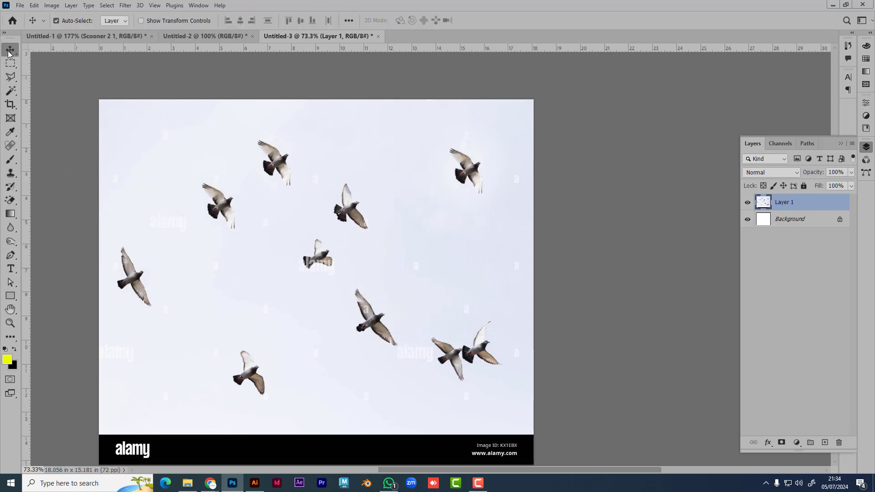
{"action": "left_click", "coordinate": [12, 77]}
{"action": "left_click", "coordinate": [42, 77]}
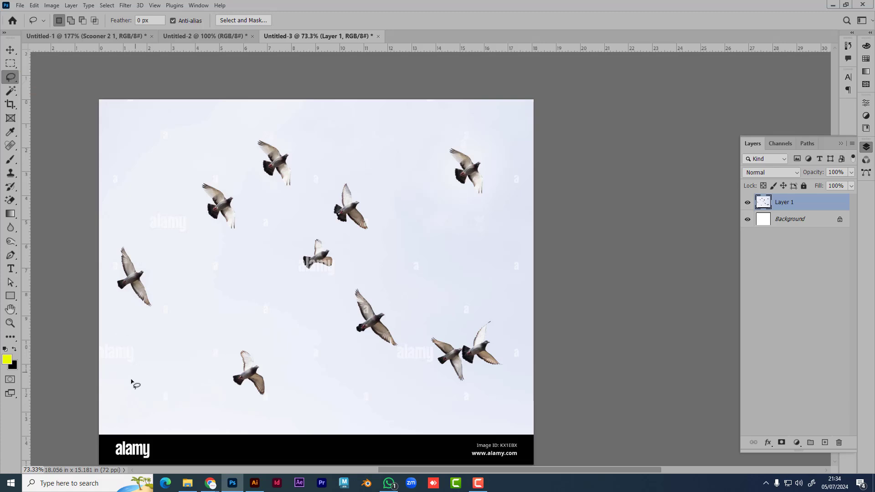
{"action": "mouse_move", "coordinate": [99, 426]}
{"action": "left_mouse_down"}
{"action": "mouse_move", "coordinate": [410, 273]}
{"action": "mouse_move", "coordinate": [559, 383]}
{"action": "mouse_move", "coordinate": [626, 369]}
{"action": "left_mouse_up"}
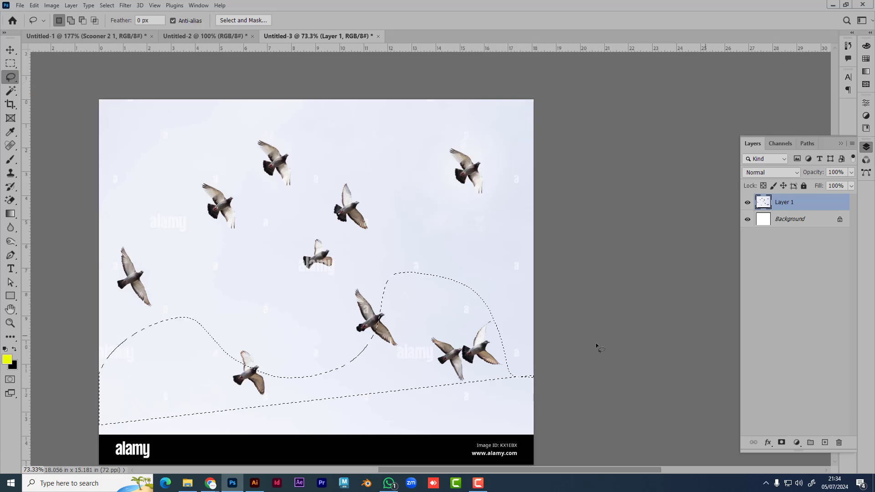
Step: Switch to the Custom Shape Tool and browse the Shape picker list
{"action": "left_click", "coordinate": [10, 295]}
{"action": "left_click", "coordinate": [52, 346]}
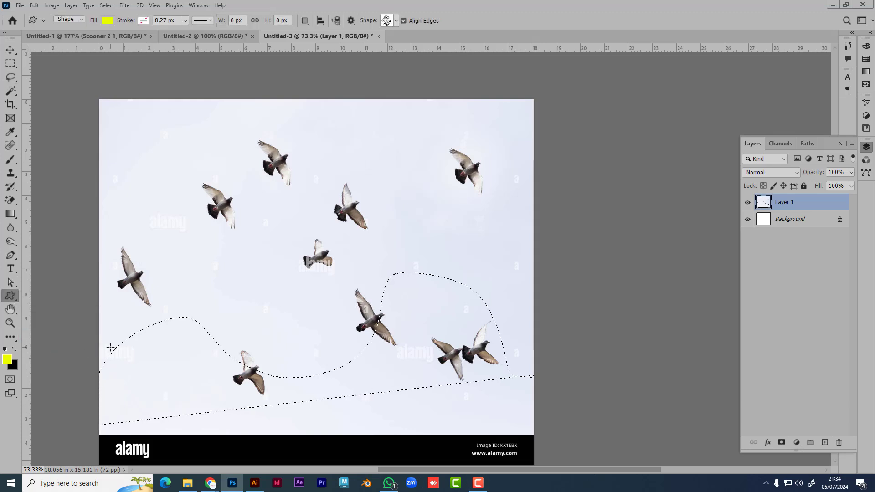
{"action": "left_click", "coordinate": [397, 22]}
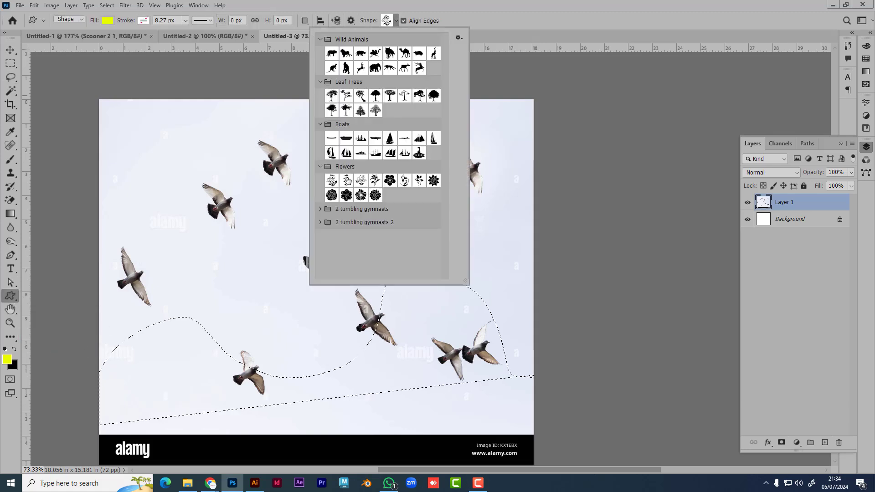
{"action": "scroll", "coordinate": [376, 121], "scroll_direction": "up", "scroll_amount": 2}
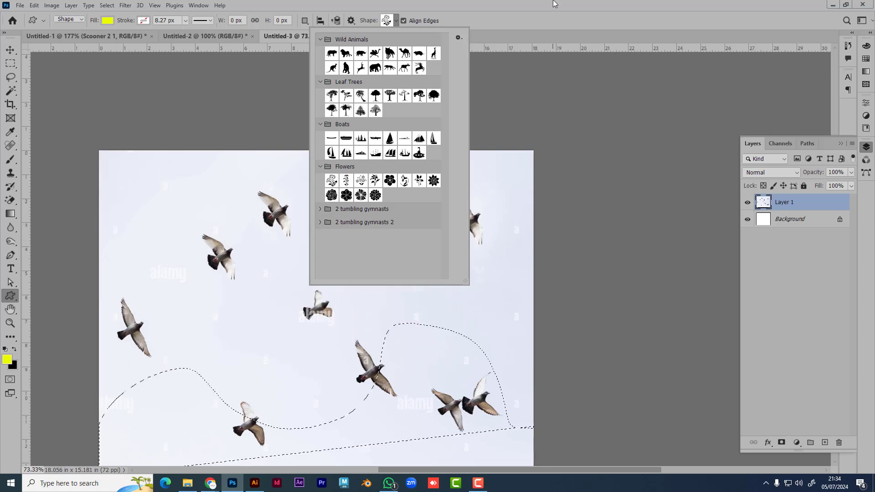
{"action": "double_click", "coordinate": [346, 111]}
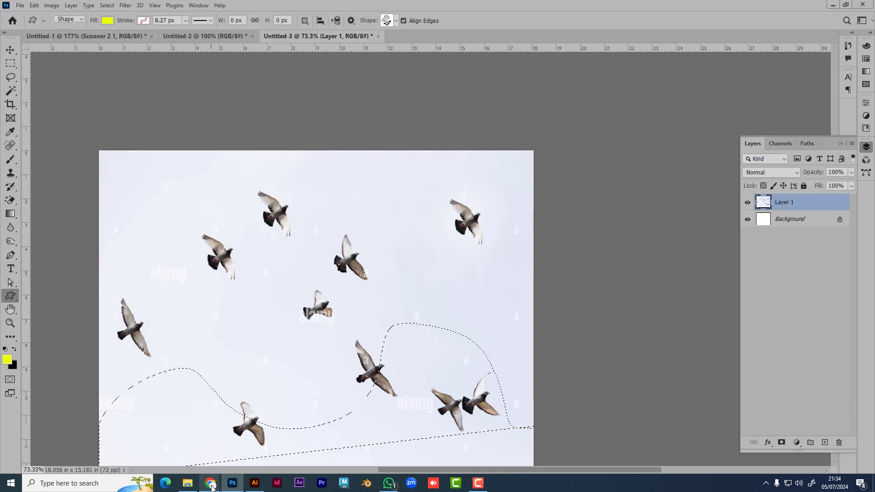
{"action": "mouse_move", "coordinate": [211, 485]}
Step: Replace the Google Images query 'road' with 'landscape' and search
{"action": "left_click", "coordinate": [165, 448]}
{"action": "left_click", "coordinate": [162, 50]}
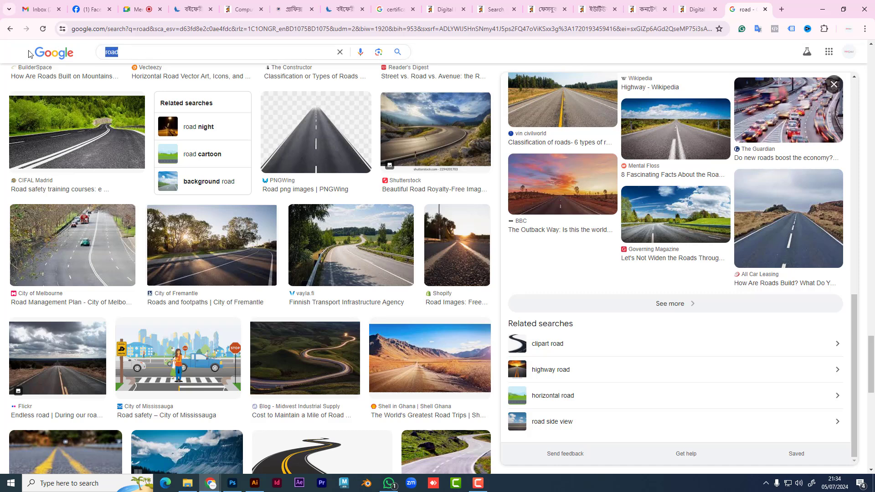
{"action": "type", "text": "lan"}
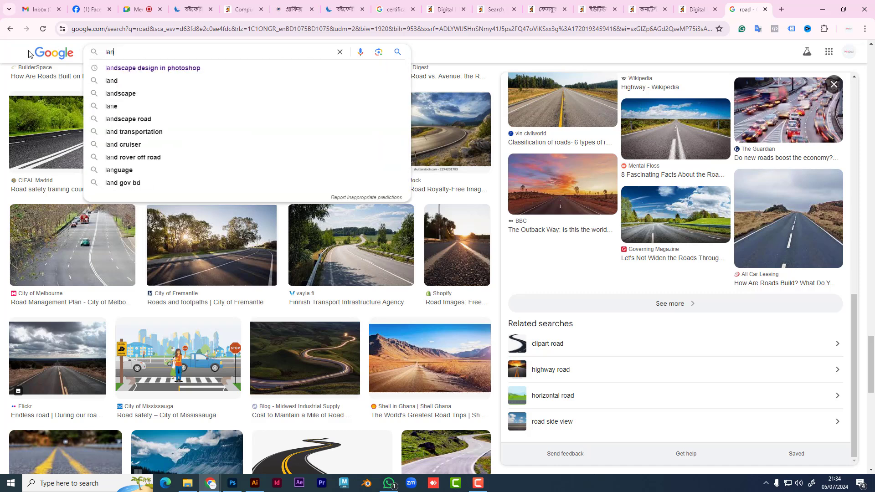
{"action": "type", "text": "dscape"}
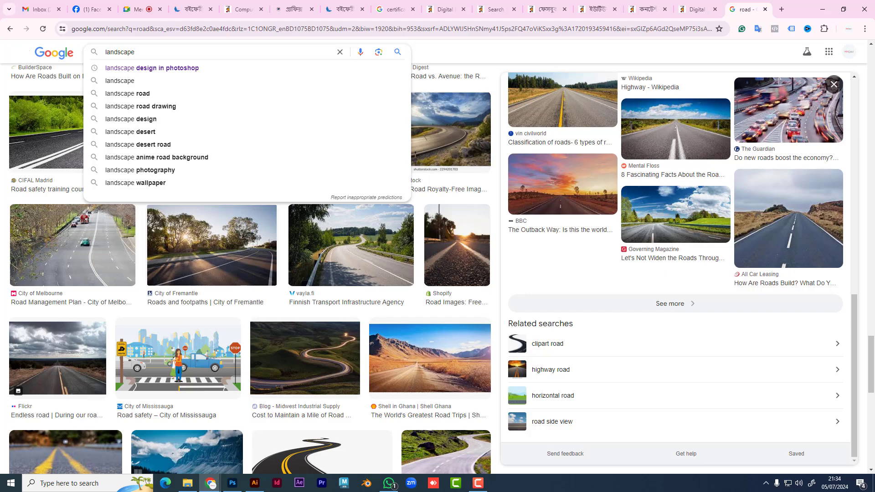
{"action": "key", "text": "Return"}
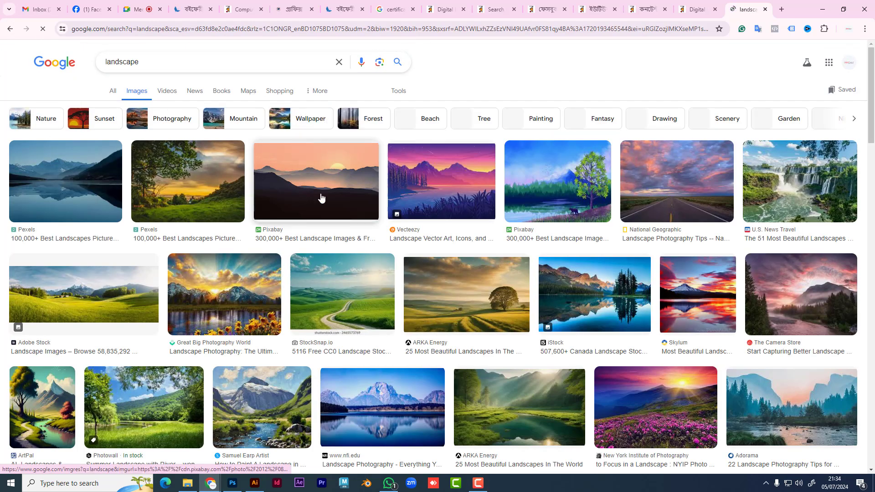
Step: Pick the 'landscape design in photoshop' suggestion and preview the YouTube tutorial result
{"action": "left_click", "coordinate": [210, 61]}
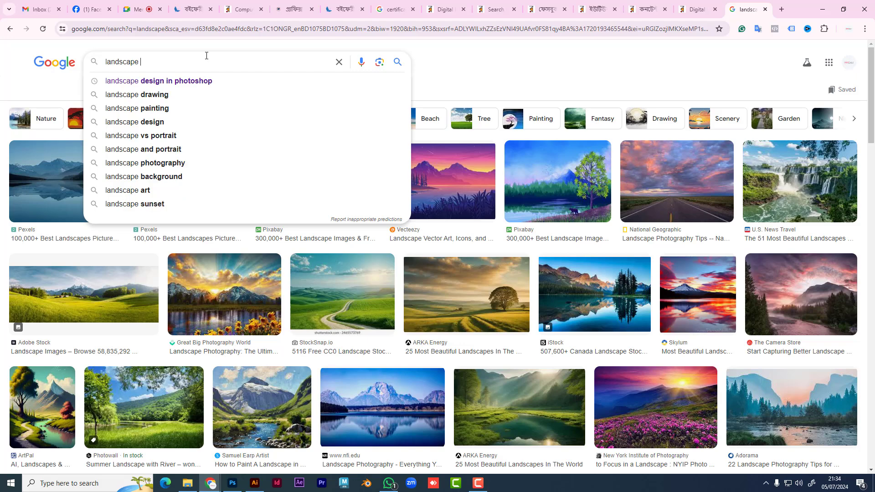
{"action": "left_click", "coordinate": [187, 81]}
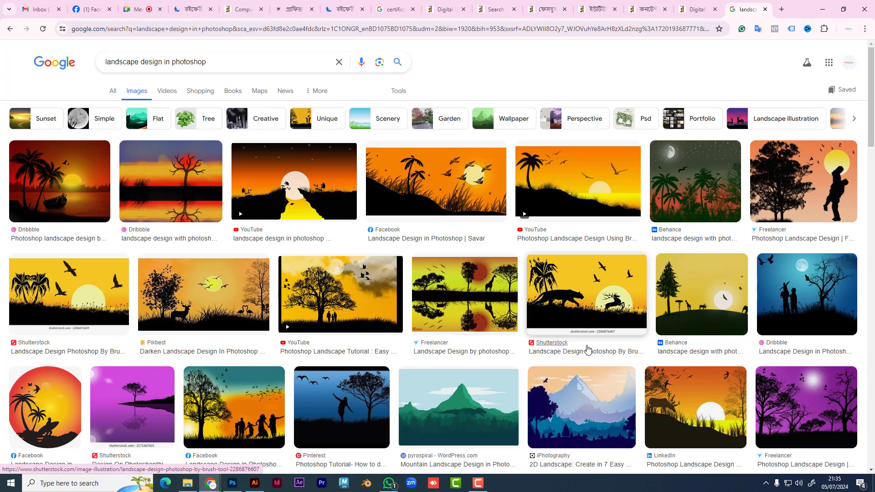
{"action": "left_click", "coordinate": [293, 214]}
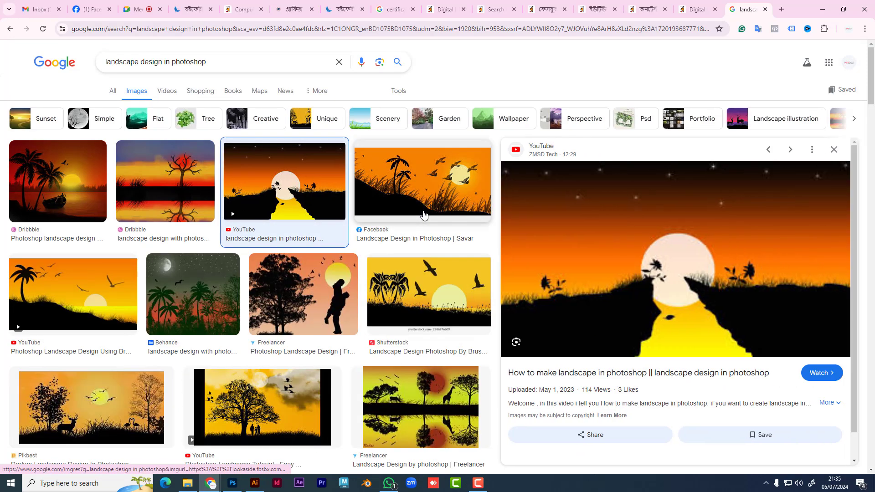
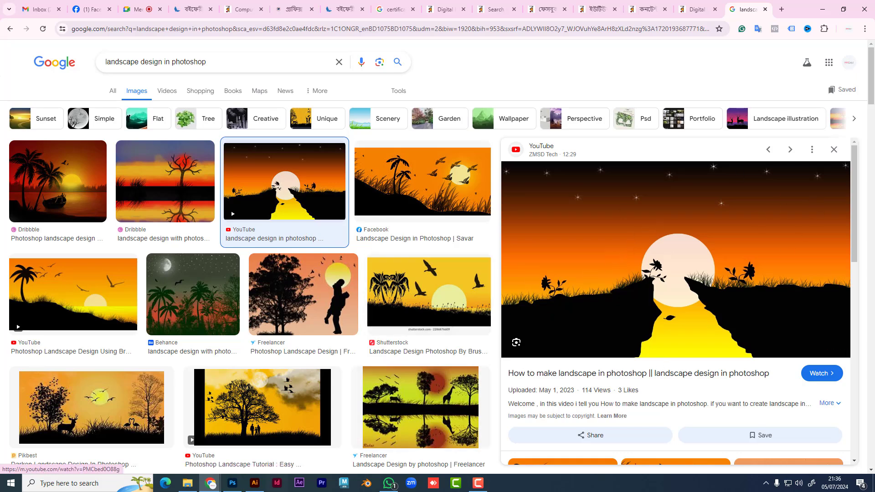
Step: Switch from Chrome back to Photoshop and its flying-pigeons document, Untitled-3
{"action": "left_click", "coordinate": [233, 483]}
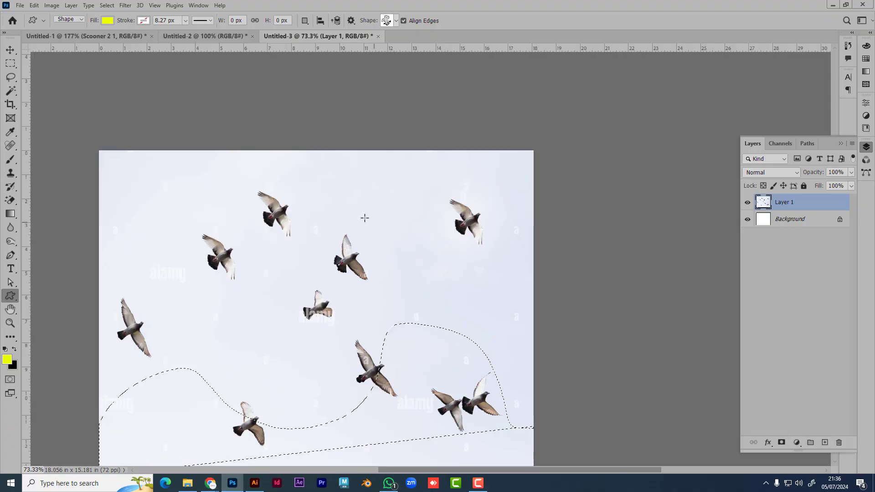
Step: Create a new A4 landscape print document
{"action": "key", "text": "ctrl+n"}
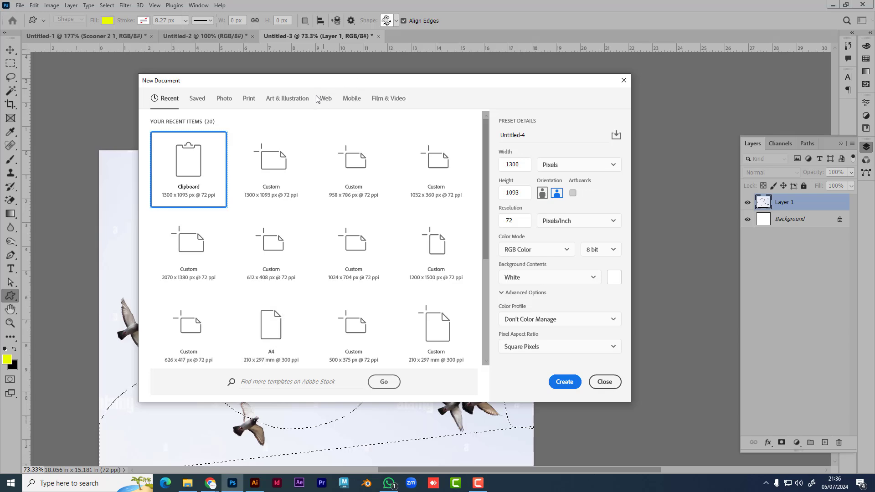
{"action": "left_click", "coordinate": [247, 99]}
{"action": "left_click", "coordinate": [435, 183]}
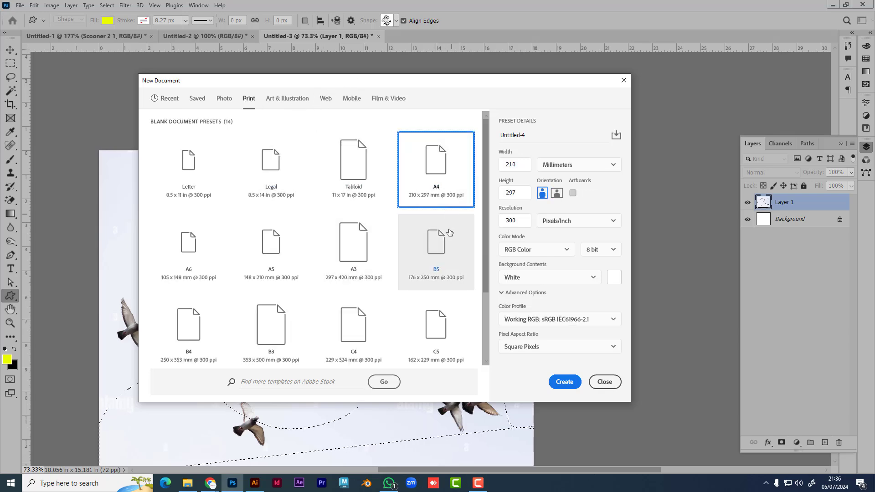
{"action": "left_click", "coordinate": [556, 192]}
{"action": "left_click", "coordinate": [565, 382]}
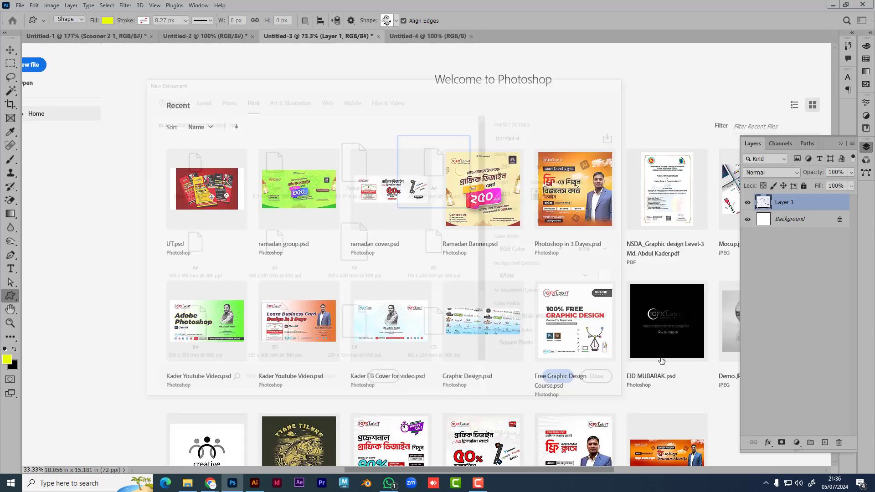
Step: Test a rainbow gradient drag down the canvas, then undo it
{"action": "scroll", "coordinate": [611, 299], "scroll_direction": "right", "scroll_amount": 2}
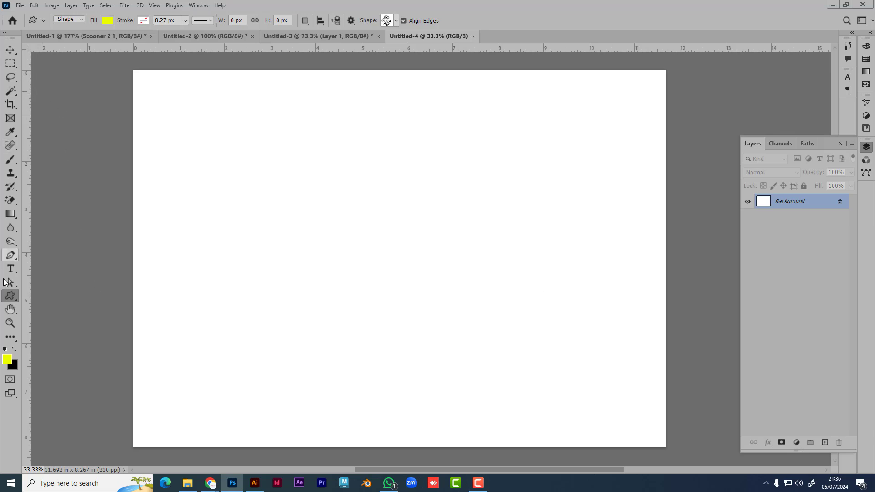
{"action": "left_click", "coordinate": [11, 213]}
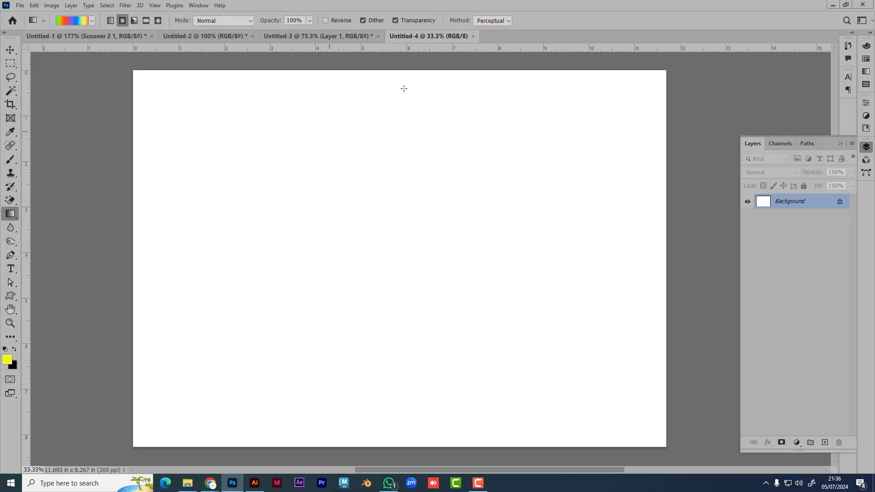
{"action": "left_click_drag", "start_coordinate": [425, 69], "coordinate": [442, 375]}
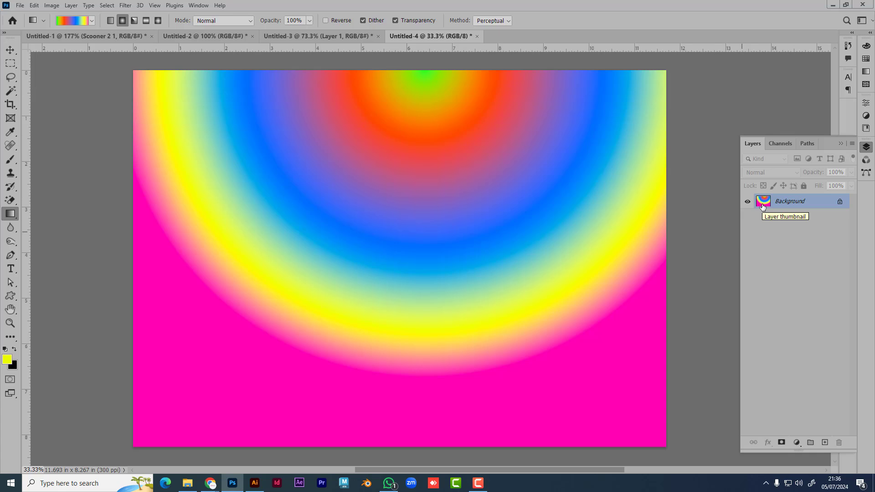
{"action": "key", "text": "ctrl+z"}
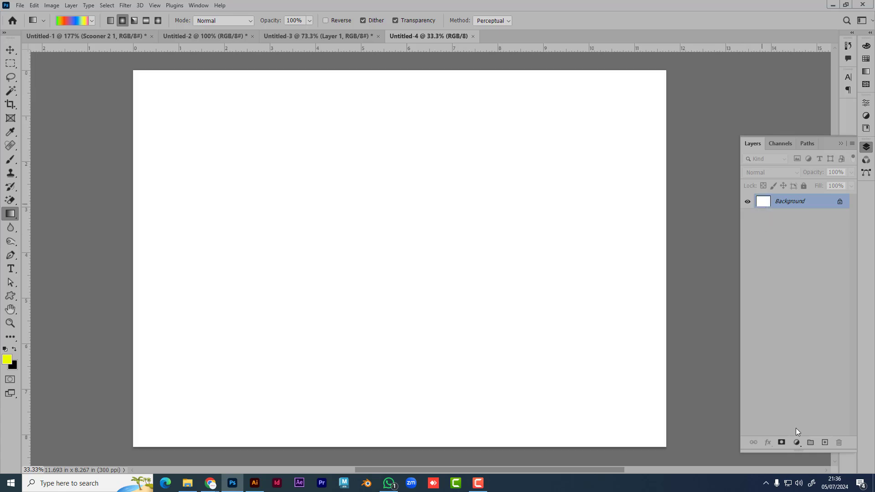
Step: Add a Gradient fill layer using the Orange_06 preset from the Oranges group
{"action": "left_click", "coordinate": [796, 442]}
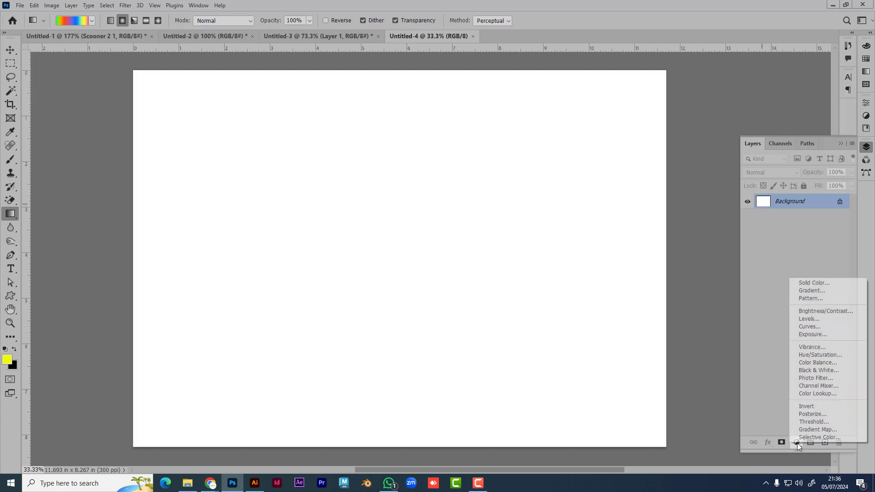
{"action": "left_click", "coordinate": [811, 291]}
{"action": "left_click", "coordinate": [682, 159]}
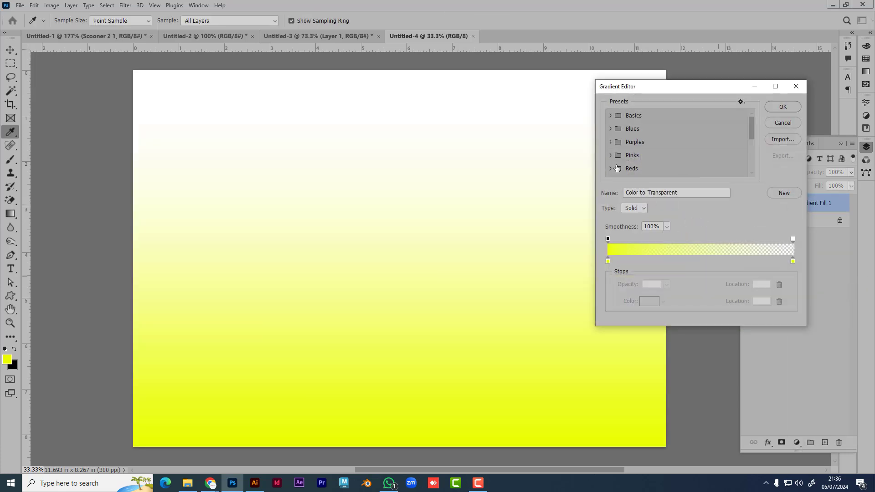
{"action": "left_click", "coordinate": [611, 129]}
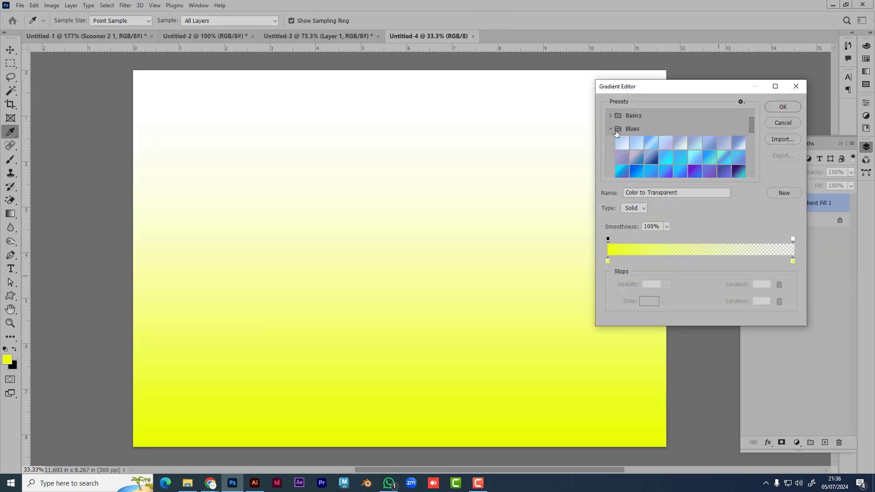
{"action": "scroll", "coordinate": [659, 157], "scroll_direction": "down", "scroll_amount": 3}
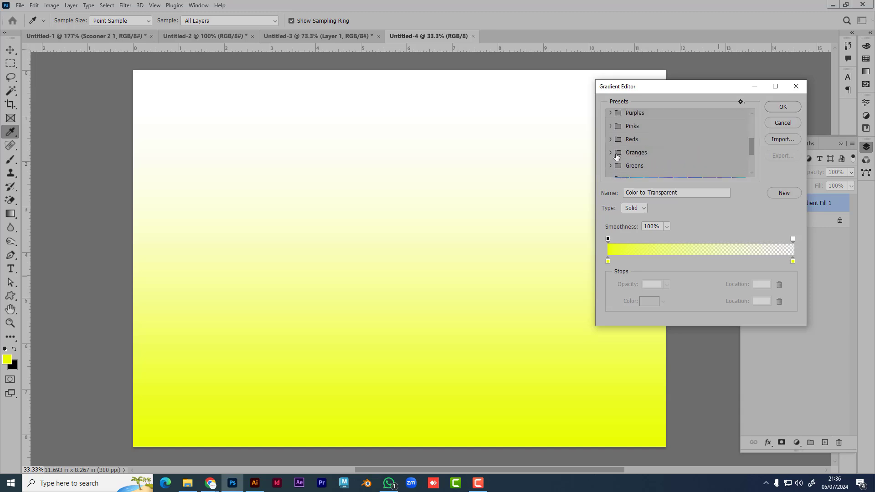
{"action": "left_click", "coordinate": [610, 153]}
{"action": "left_click", "coordinate": [611, 154]}
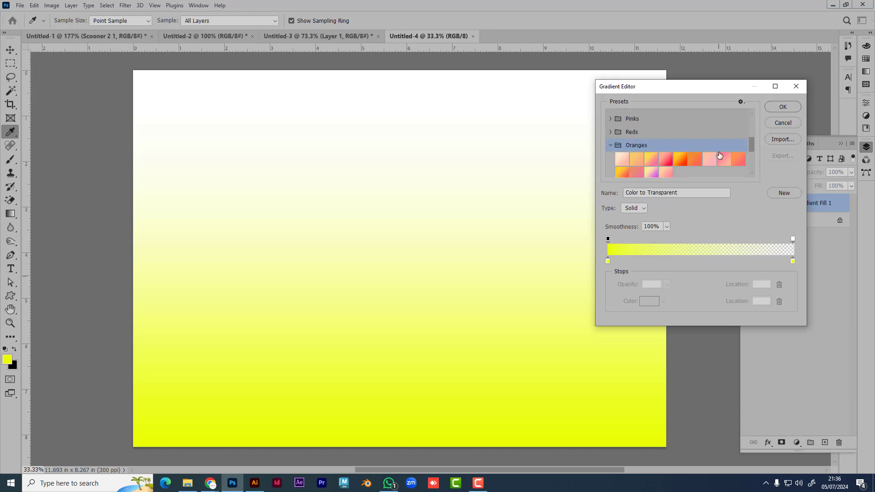
{"action": "left_click", "coordinate": [693, 150]}
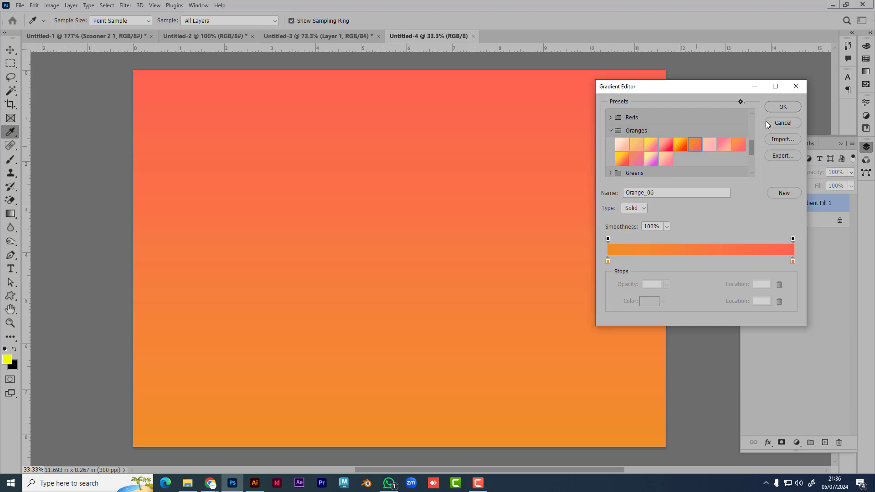
Step: Change the gradient's right colour stop to dark red
{"action": "left_click", "coordinate": [793, 262]}
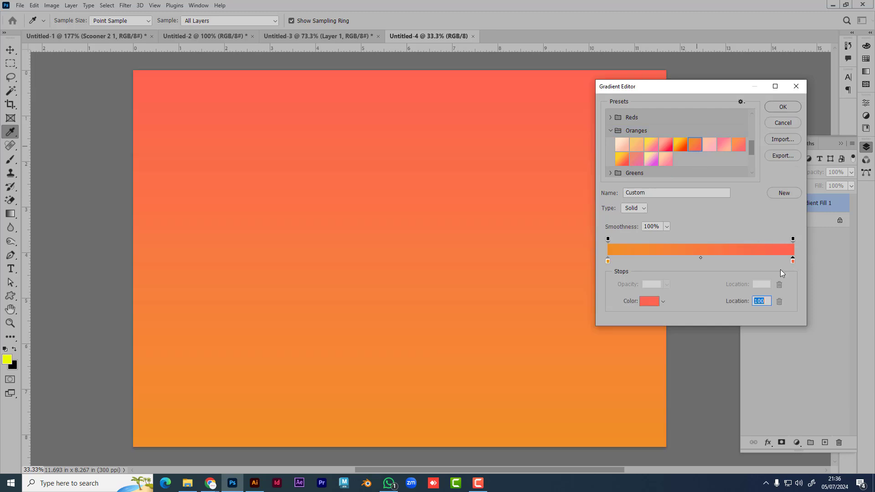
{"action": "left_click", "coordinate": [649, 301]}
{"action": "key", "text": "ctrl+v"}
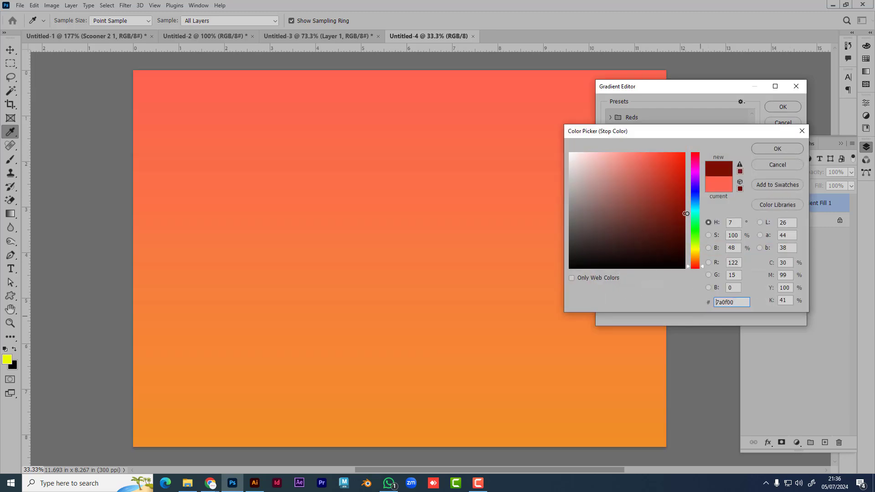
{"action": "left_click", "coordinate": [776, 148]}
{"action": "left_click", "coordinate": [783, 106]}
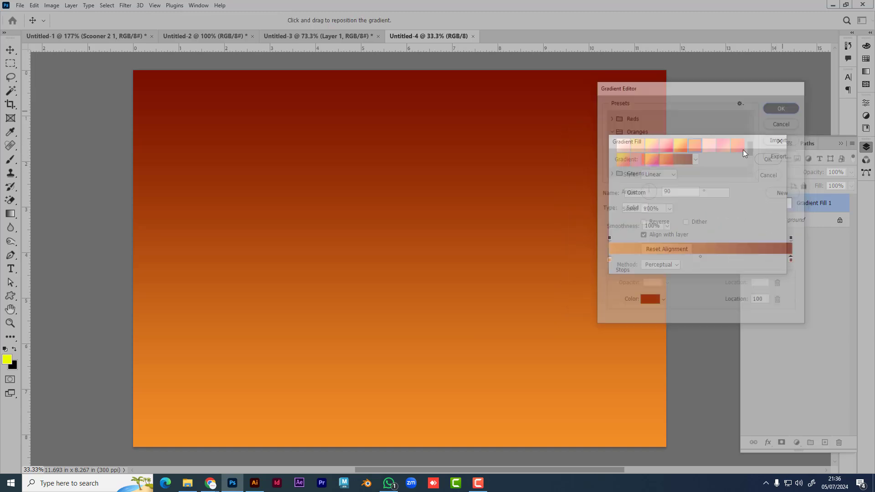
Step: Make the left stop yellow, apply the gradient fill, and glance at the reference images
{"action": "left_click", "coordinate": [668, 156]}
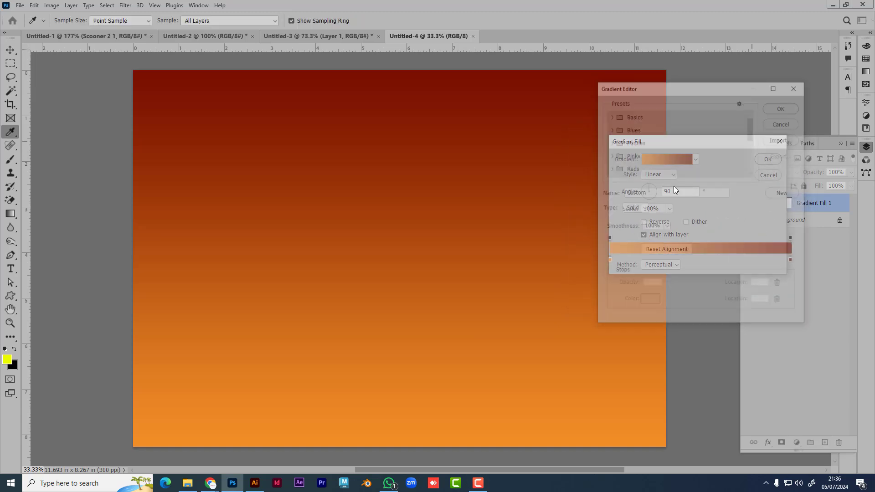
{"action": "left_click", "coordinate": [608, 261]}
{"action": "left_click", "coordinate": [649, 301]}
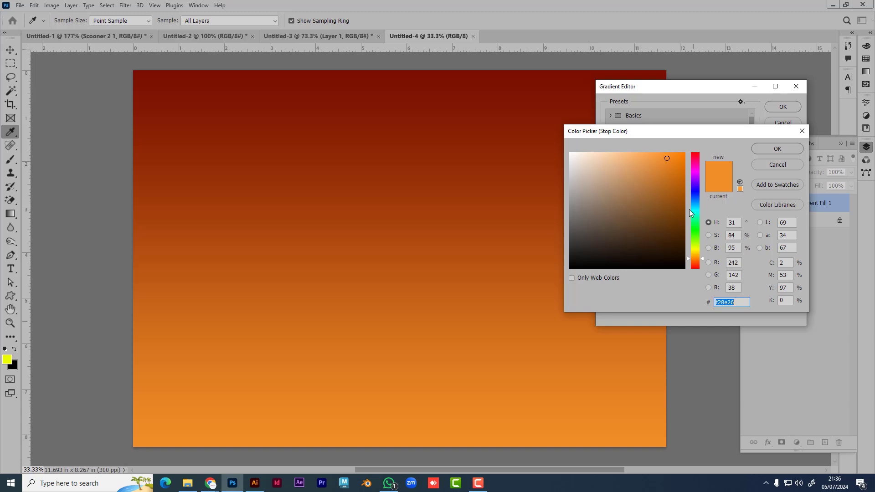
{"action": "left_click_drag", "start_coordinate": [695, 248], "coordinate": [696, 255]}
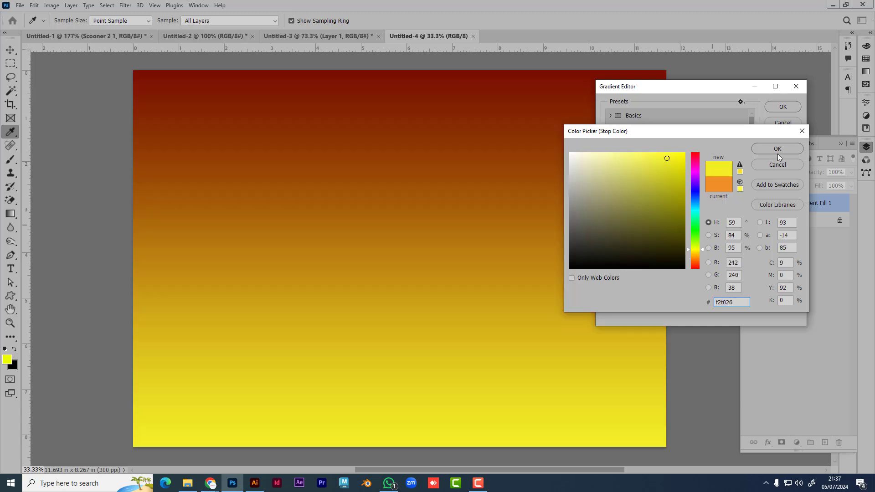
{"action": "left_click", "coordinate": [777, 149]}
{"action": "left_click", "coordinate": [782, 106]}
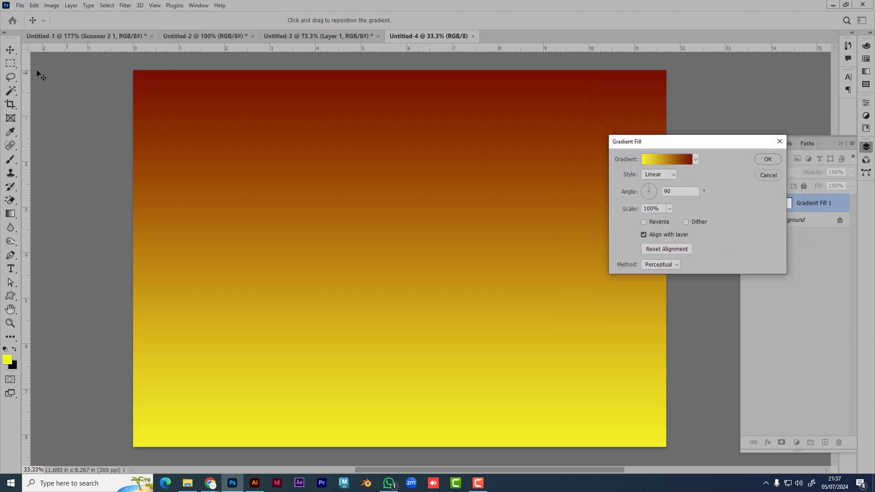
{"action": "left_click", "coordinate": [768, 161]}
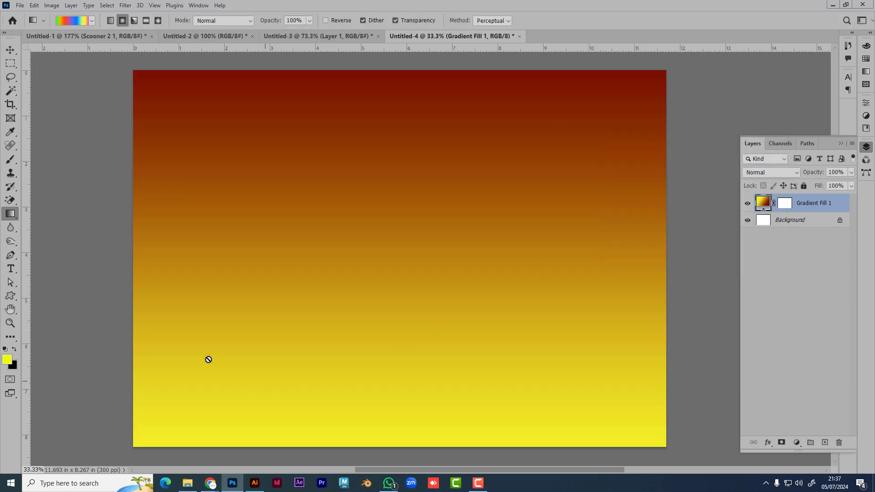
{"action": "key", "text": "alt+Tab"}
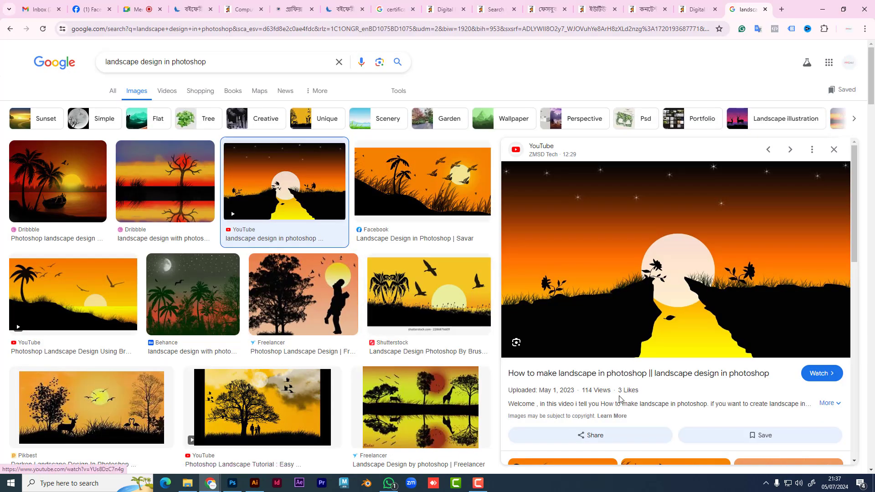
{"action": "key", "text": "alt+Tab"}
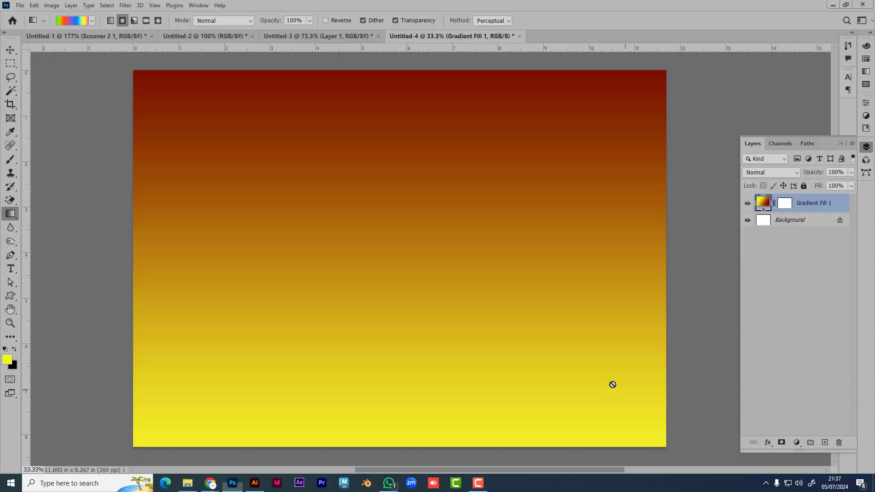
Step: Lasso a jagged cliff outline from the left canvas edge down to the bottom
{"action": "left_click", "coordinate": [12, 78]}
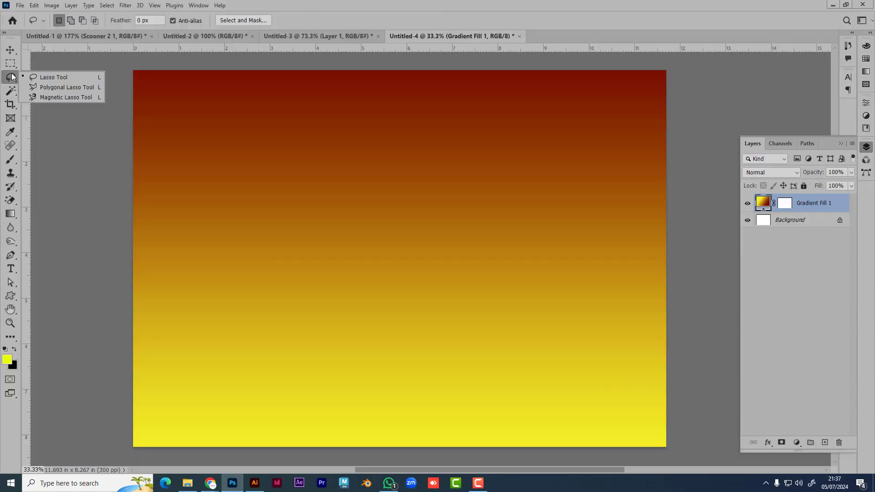
{"action": "left_click", "coordinate": [55, 78]}
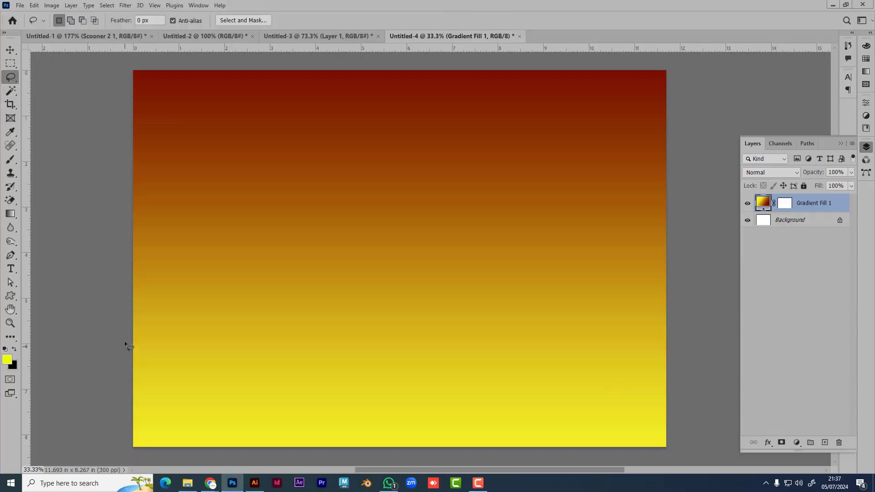
{"action": "left_click_drag", "start_coordinate": [157, 333], "coordinate": [313, 320]}
{"action": "mouse_move", "coordinate": [357, 297]}
{"action": "left_mouse_down"}
{"action": "mouse_move", "coordinate": [360, 354]}
{"action": "mouse_move", "coordinate": [392, 381]}
{"action": "mouse_move", "coordinate": [394, 424]}
{"action": "mouse_move", "coordinate": [409, 448]}
{"action": "mouse_move", "coordinate": [382, 458]}
{"action": "mouse_move", "coordinate": [114, 455]}
{"action": "mouse_move", "coordinate": [121, 335]}
{"action": "left_mouse_up"}
Step: Fill the cliff selection with a black Solid Color layer, trying maroon before reverting to black
{"action": "left_click", "coordinate": [797, 442]}
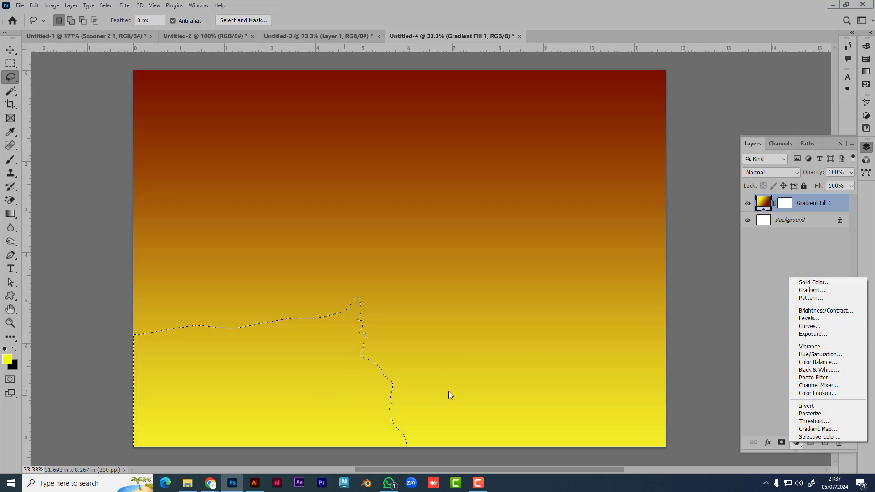
{"action": "left_click", "coordinate": [814, 282]}
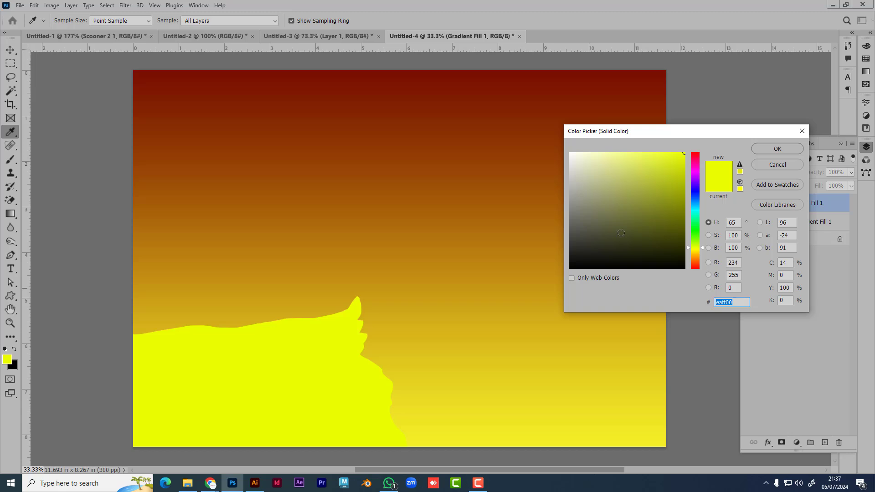
{"action": "left_click_drag", "start_coordinate": [620, 232], "coordinate": [557, 287]}
{"action": "left_click", "coordinate": [791, 150]}
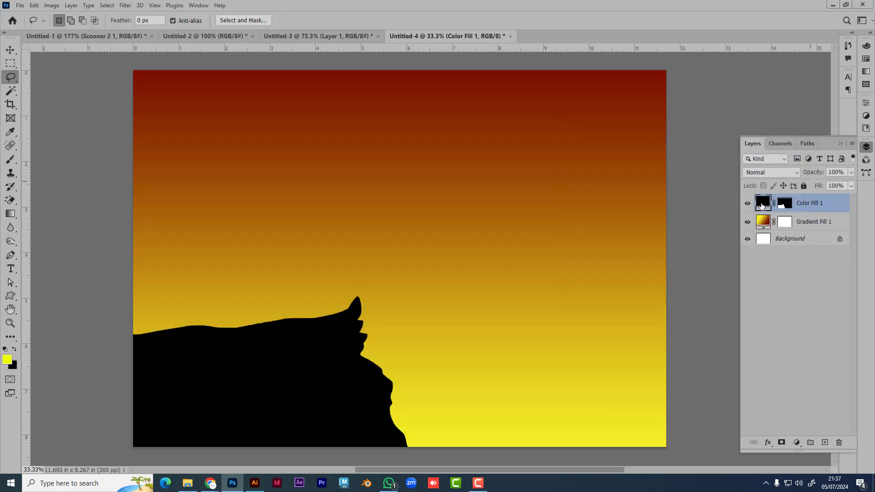
{"action": "double_click", "coordinate": [762, 203]}
{"action": "left_click", "coordinate": [685, 181]}
{"action": "mouse_move", "coordinate": [686, 181]}
{"action": "left_mouse_down"}
{"action": "mouse_move", "coordinate": [662, 237]}
{"action": "mouse_move", "coordinate": [672, 209]}
{"action": "left_mouse_up"}
{"action": "left_click", "coordinate": [779, 149]}
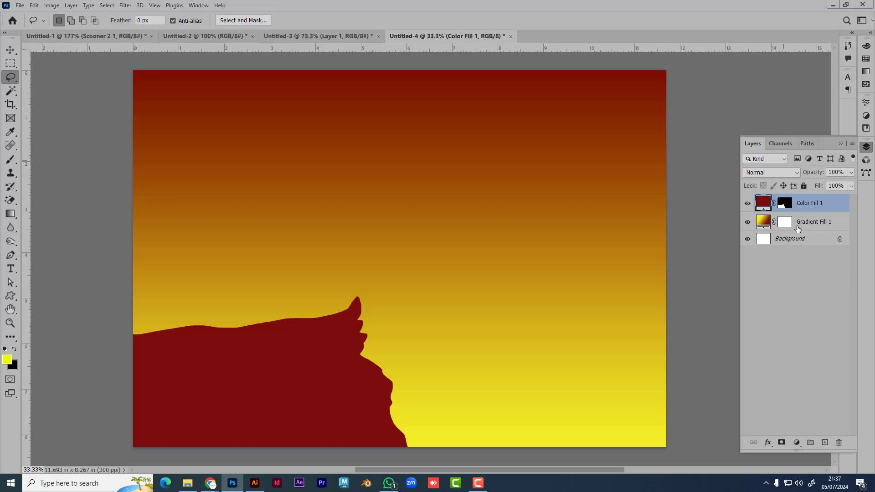
{"action": "key", "text": "ctrl+z"}
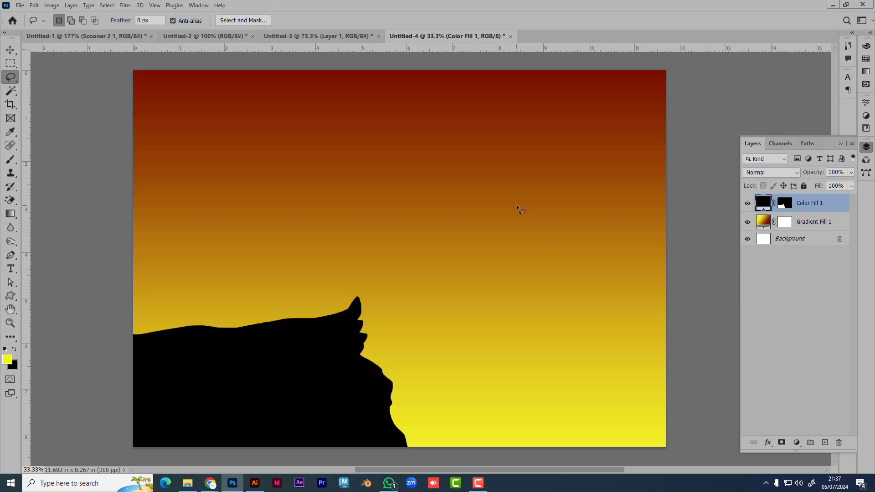
Step: Try flipping and moving the original cliff, then undo it and cancel the transform
{"action": "left_click", "coordinate": [10, 49]}
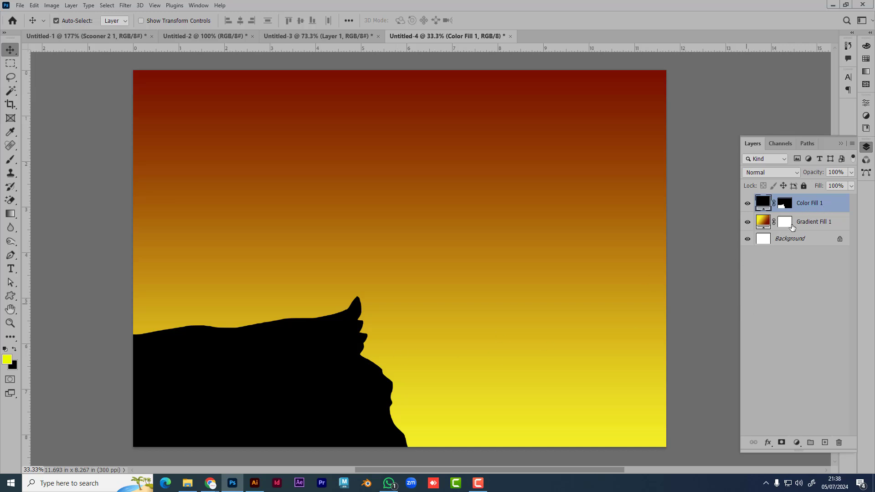
{"action": "key", "text": "ctrl+t"}
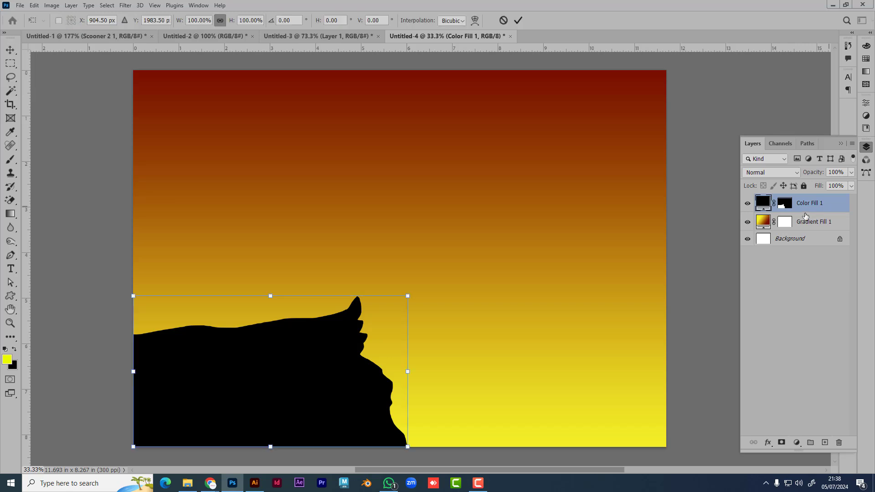
{"action": "right_click", "coordinate": [273, 345]}
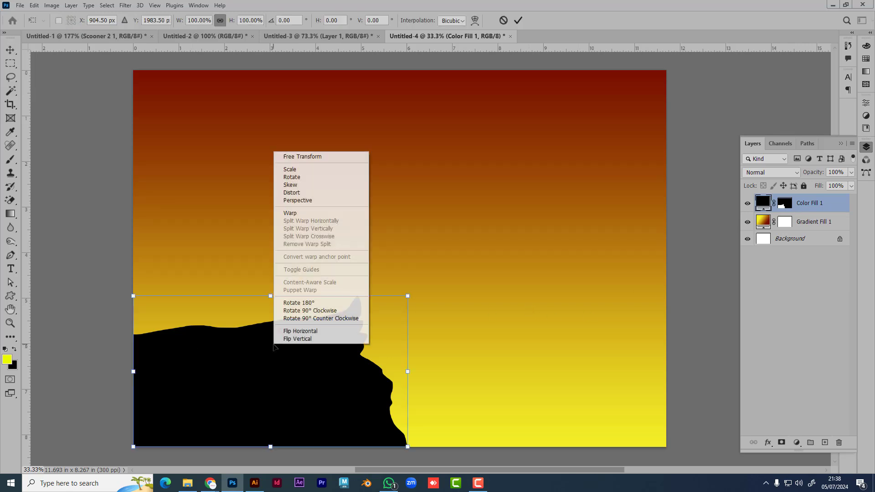
{"action": "left_click", "coordinate": [326, 332]}
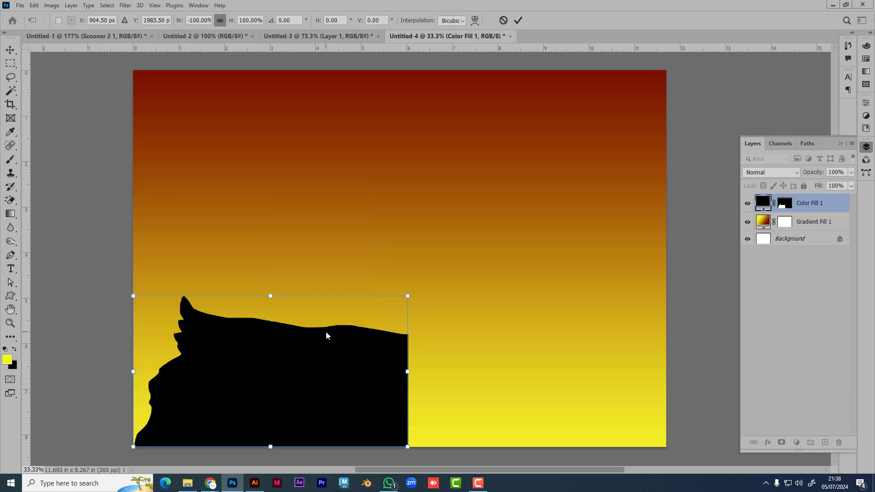
{"action": "left_click_drag", "start_coordinate": [278, 371], "coordinate": [557, 380]}
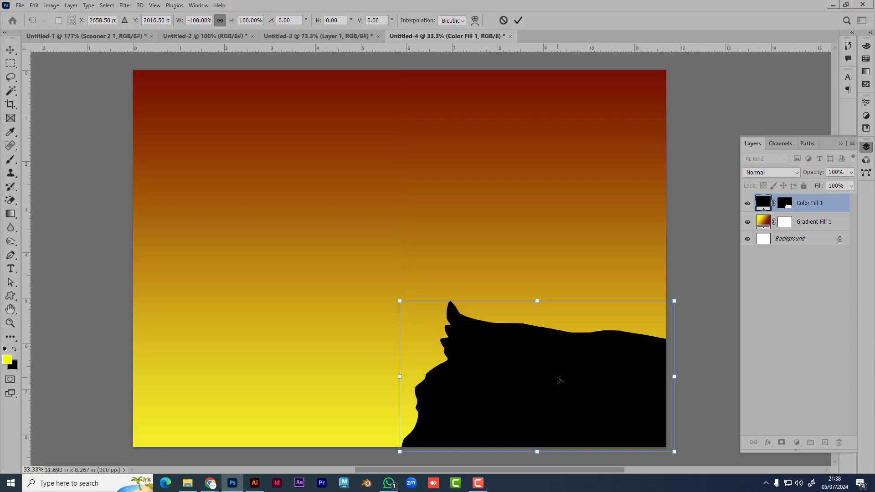
{"action": "key", "text": "ctrl+z"}
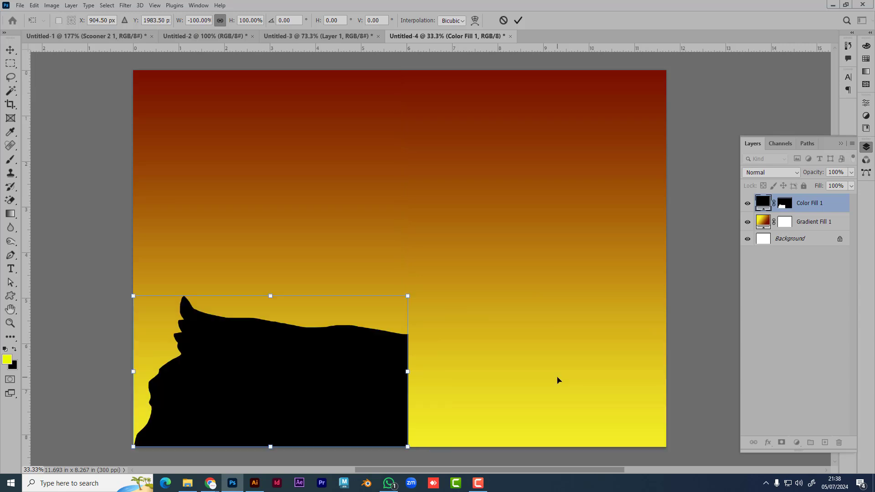
{"action": "key", "text": "ctrl+z"}
{"action": "key", "text": "Return"}
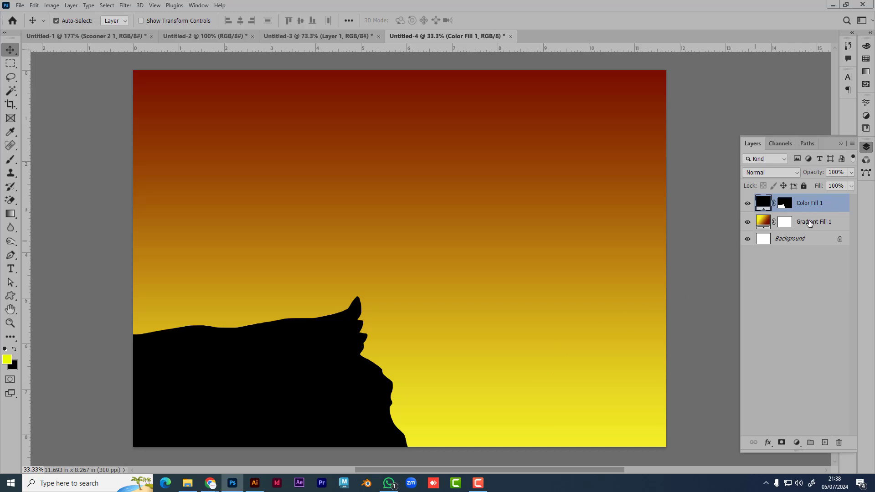
{"action": "right_click", "coordinate": [816, 206]}
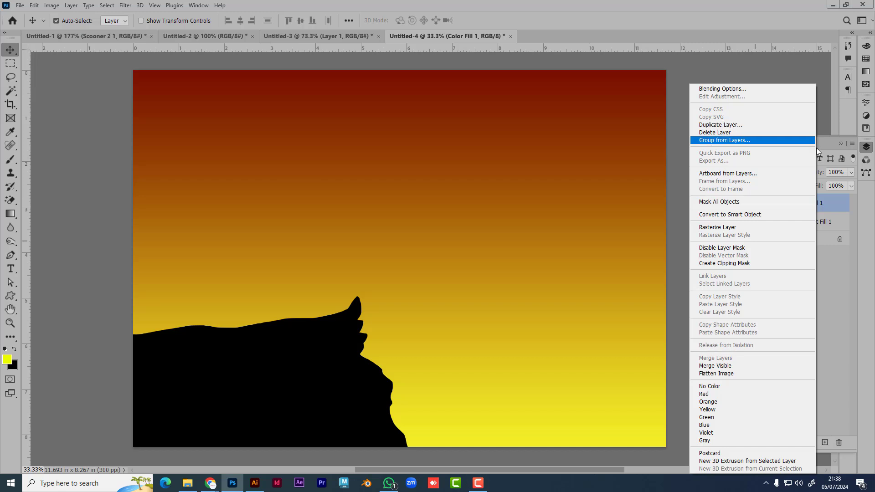
{"action": "left_click", "coordinate": [832, 205]}
Step: Duplicate Color Fill 1, flip it horizontally, move it right and tilt it about 14°
{"action": "key", "text": "ctrl+j"}
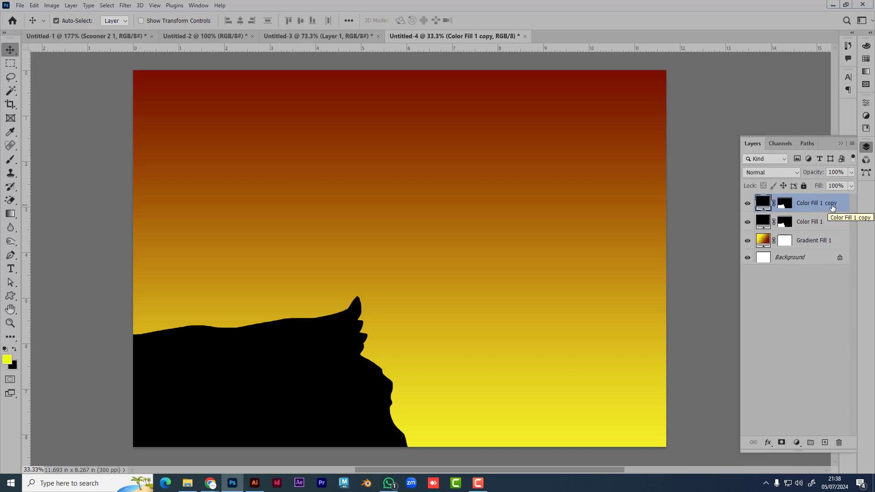
{"action": "key", "text": "ctrl+t"}
{"action": "right_click", "coordinate": [341, 371]}
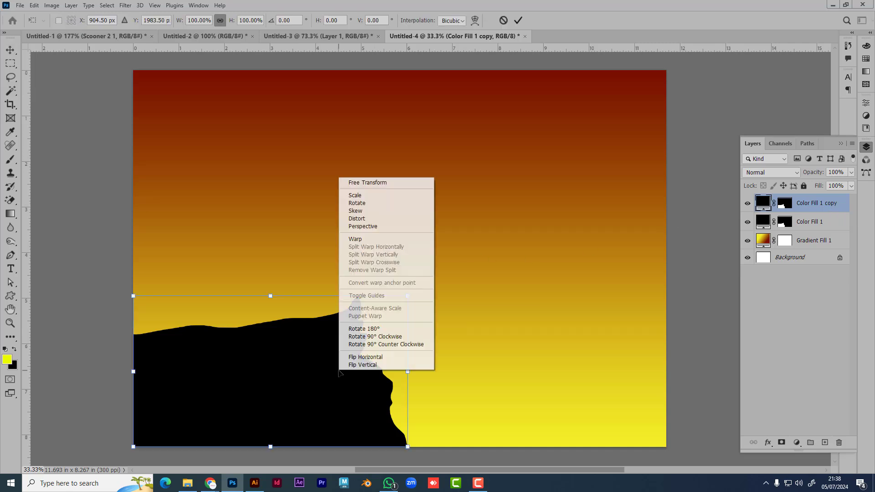
{"action": "left_click", "coordinate": [376, 357]}
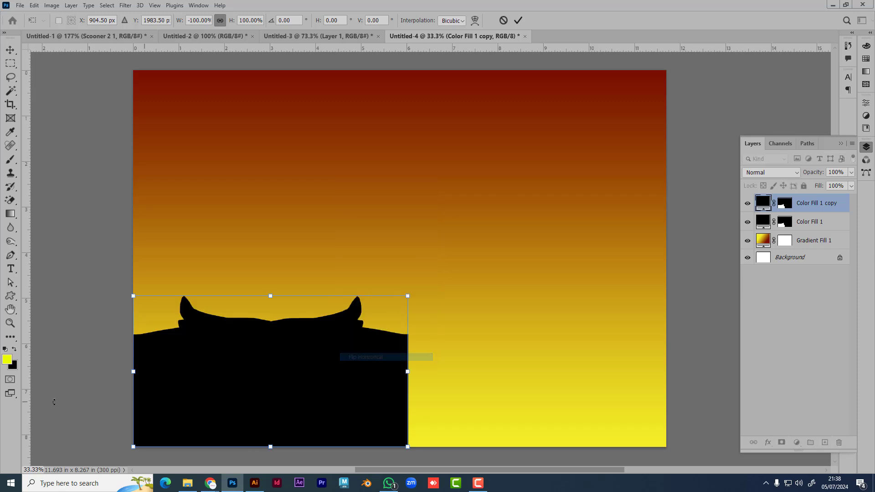
{"action": "left_click_drag", "start_coordinate": [328, 405], "coordinate": [622, 405]}
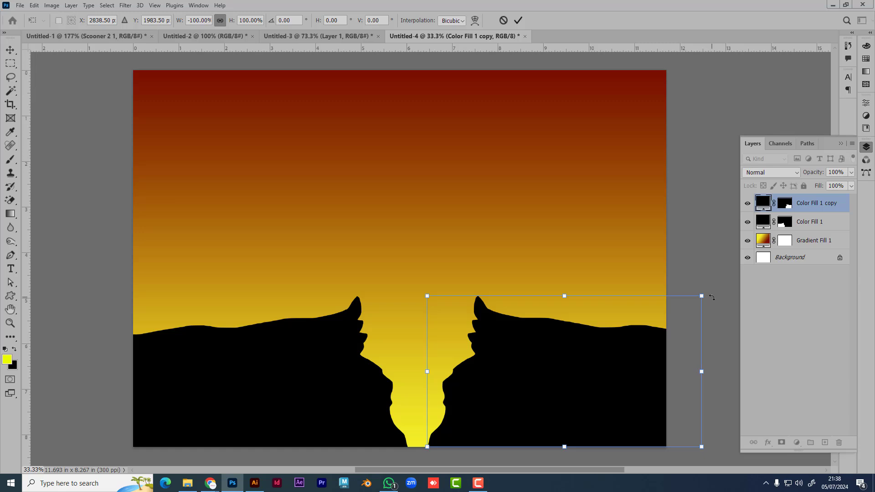
{"action": "left_click_drag", "start_coordinate": [712, 297], "coordinate": [699, 257]}
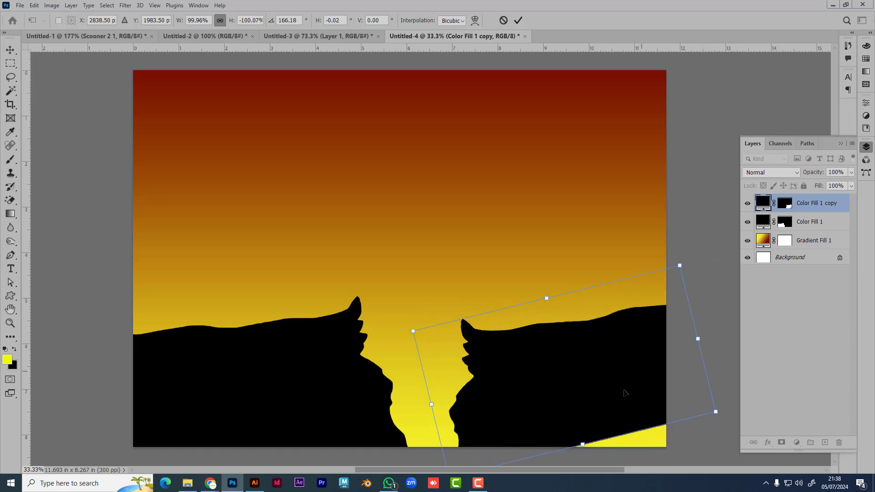
{"action": "left_click_drag", "start_coordinate": [624, 392], "coordinate": [604, 424]}
{"action": "key", "text": "Return"}
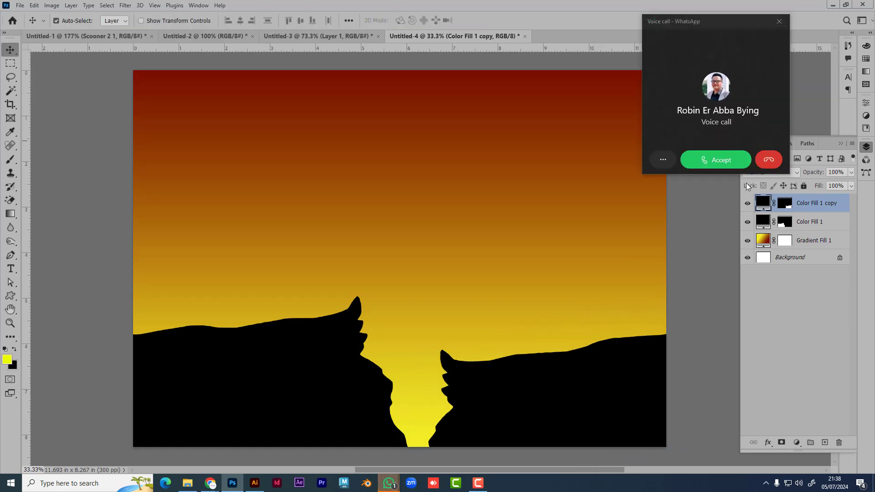
Step: Accept the WhatsApp voice call, hang up, and close the call window
{"action": "left_click", "coordinate": [726, 162]}
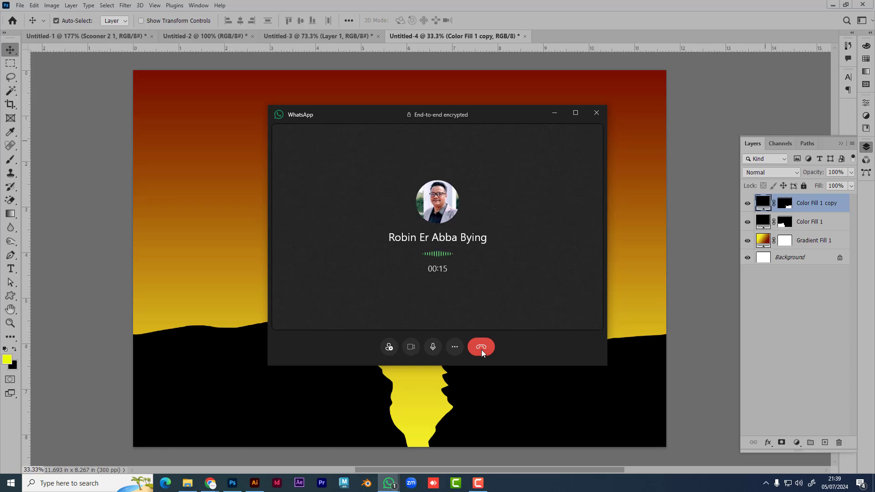
{"action": "left_click", "coordinate": [481, 349]}
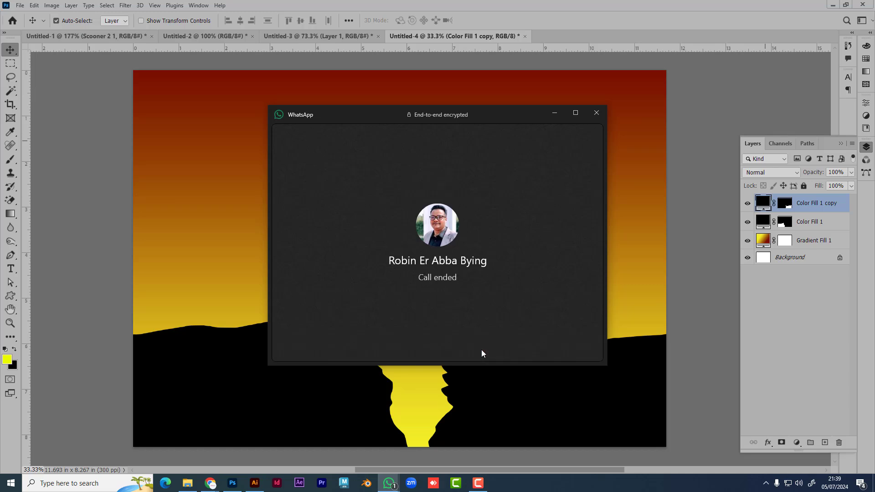
{"action": "left_click", "coordinate": [596, 113]}
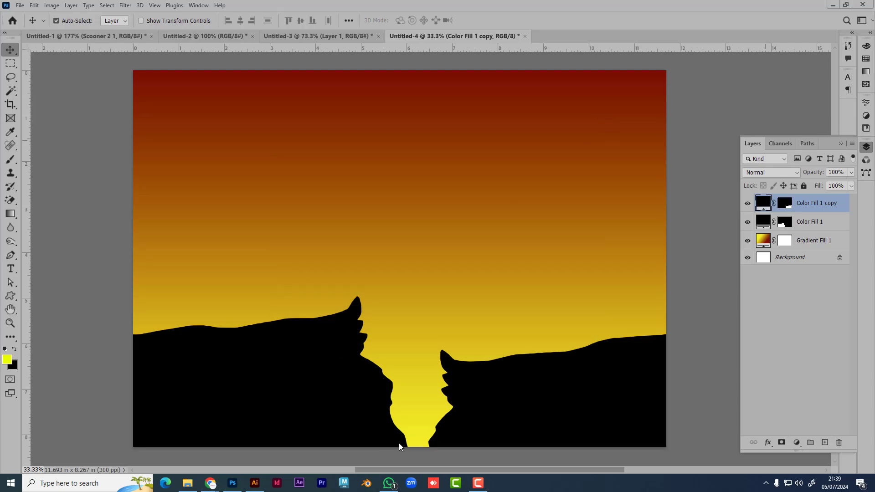
Step: Glance at the Google Images sunset reference, then return to Photoshop's shape tools
{"action": "key", "text": "alt+Tab"}
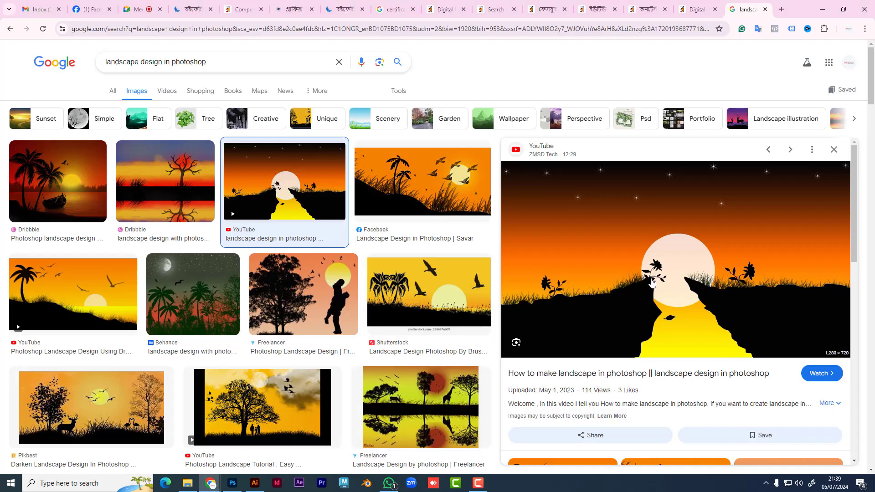
{"action": "key", "text": "alt+Tab"}
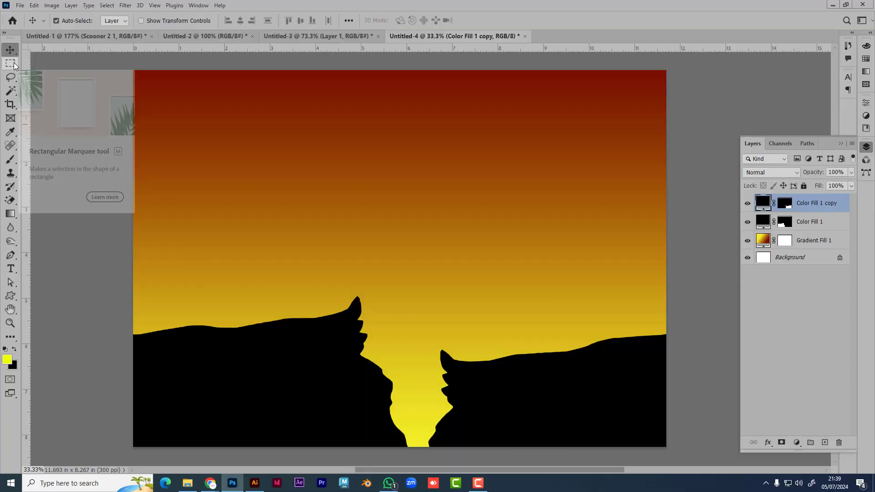
{"action": "left_click", "coordinate": [9, 297]}
Step: Draw an ellipse circle and move it up into the sky right of the cliff gap
{"action": "left_click", "coordinate": [62, 305]}
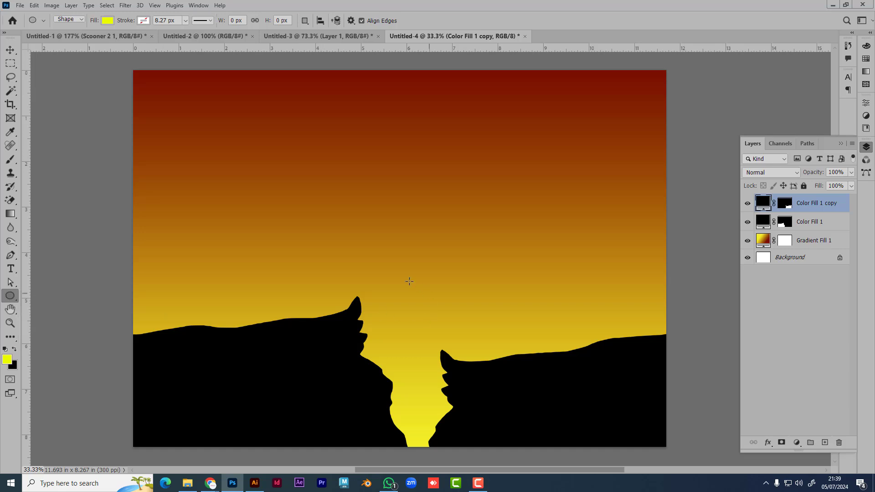
{"action": "left_click_drag", "start_coordinate": [404, 277], "coordinate": [528, 359]}
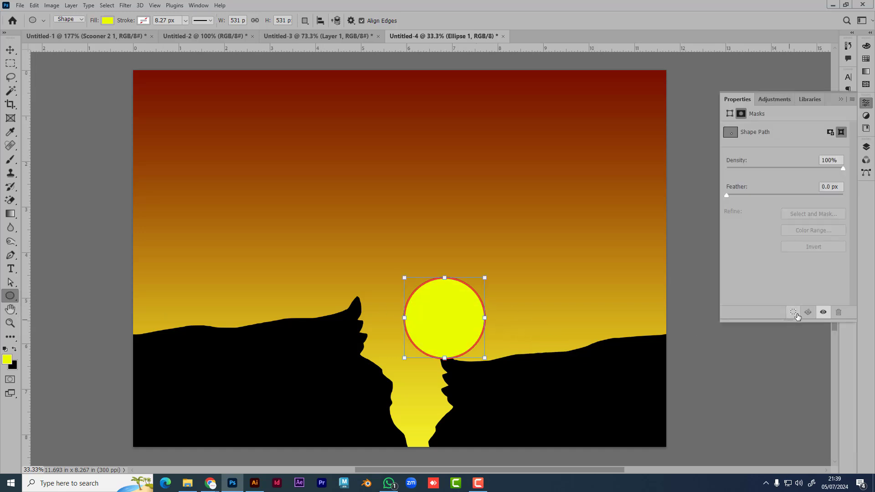
{"action": "left_click", "coordinate": [10, 50]}
{"action": "left_click_drag", "start_coordinate": [463, 338], "coordinate": [513, 183]}
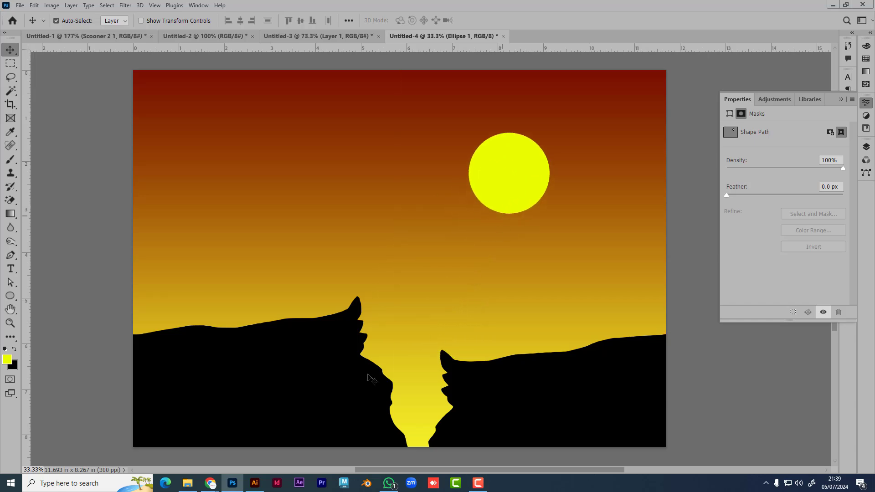
{"action": "left_click", "coordinate": [210, 483]}
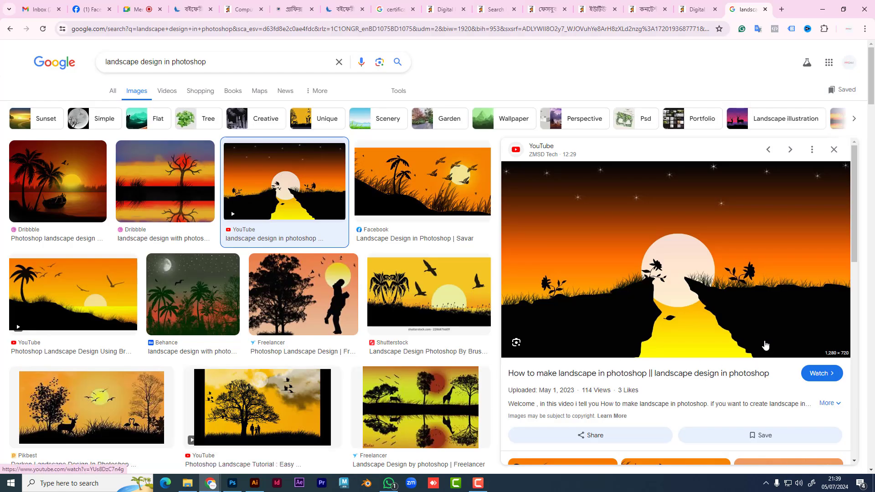
{"action": "key", "text": "alt+Tab"}
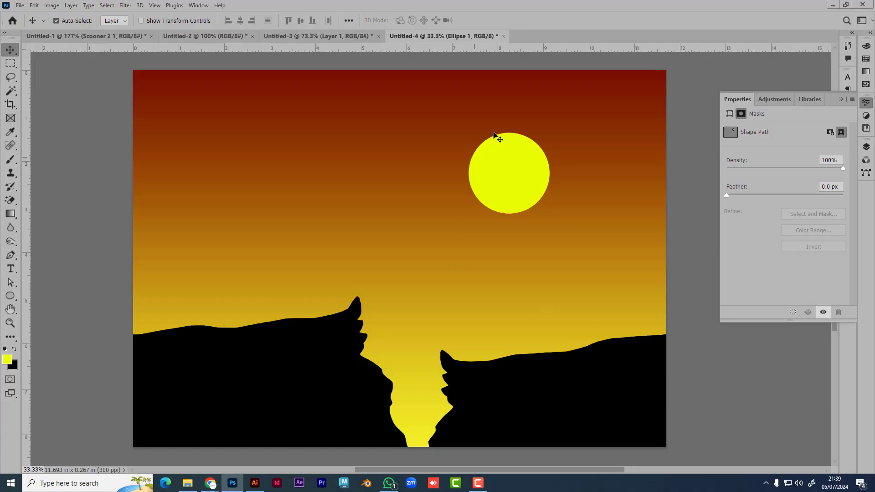
{"action": "left_click_drag", "start_coordinate": [524, 182], "coordinate": [505, 182]}
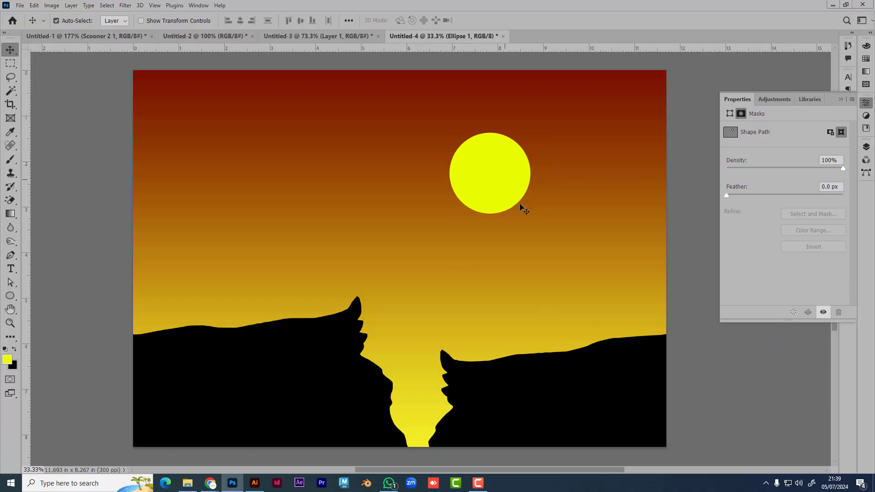
Step: Set the Ellipse 1 circle's fill colour to white, #ffffff
{"action": "left_click", "coordinate": [841, 98]}
{"action": "left_click", "coordinate": [865, 147]}
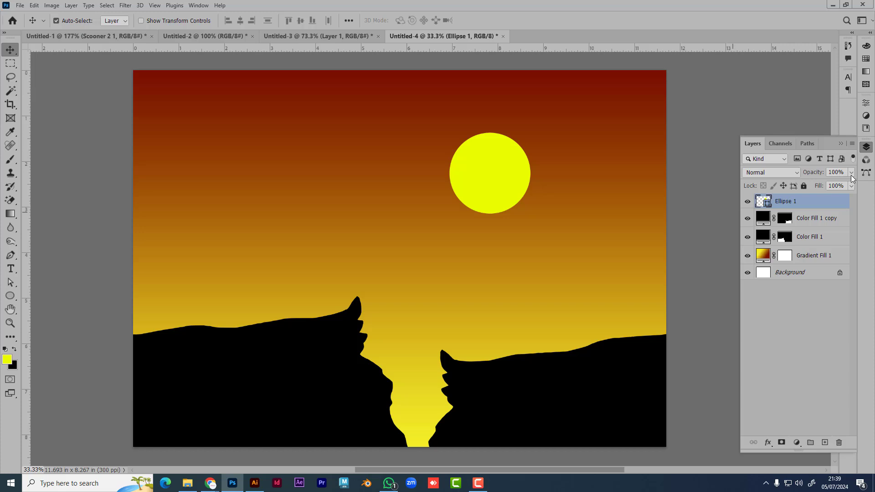
{"action": "double_click", "coordinate": [766, 202]}
{"action": "type", "text": "ffffff"}
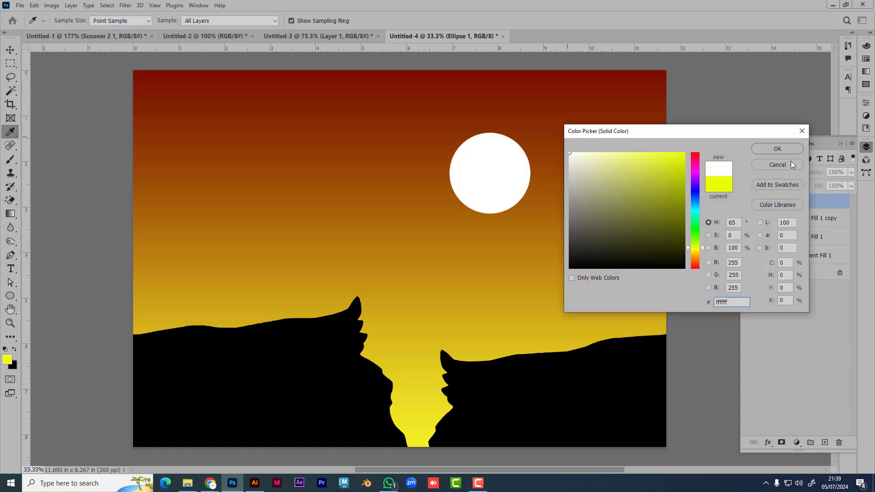
{"action": "left_click", "coordinate": [777, 149]}
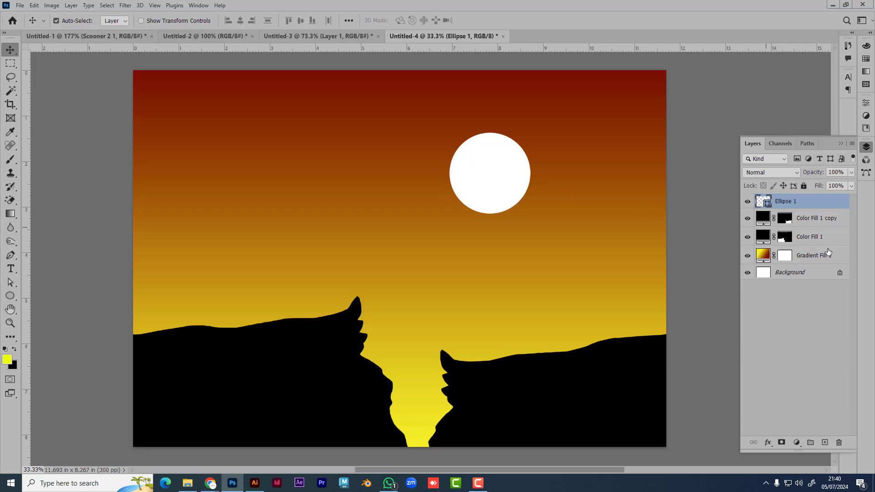
Step: Give the Ellipse 1 sun an Outer Glow: spread 27%, size 90 px, opacity 72%
{"action": "double_click", "coordinate": [834, 204]}
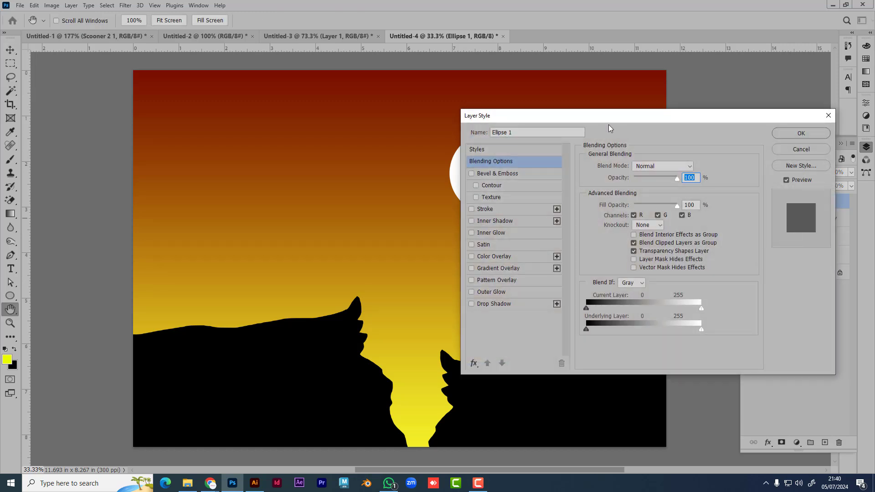
{"action": "left_click_drag", "start_coordinate": [608, 116], "coordinate": [686, 115]}
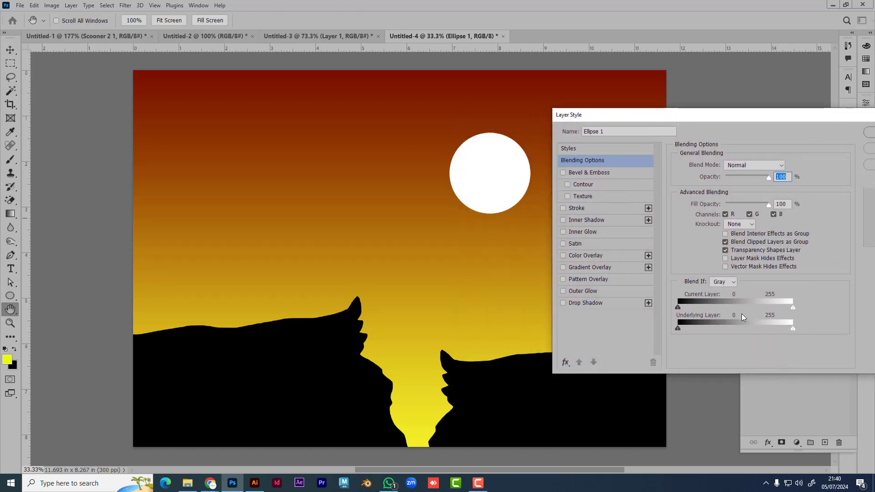
{"action": "left_click", "coordinate": [606, 291]}
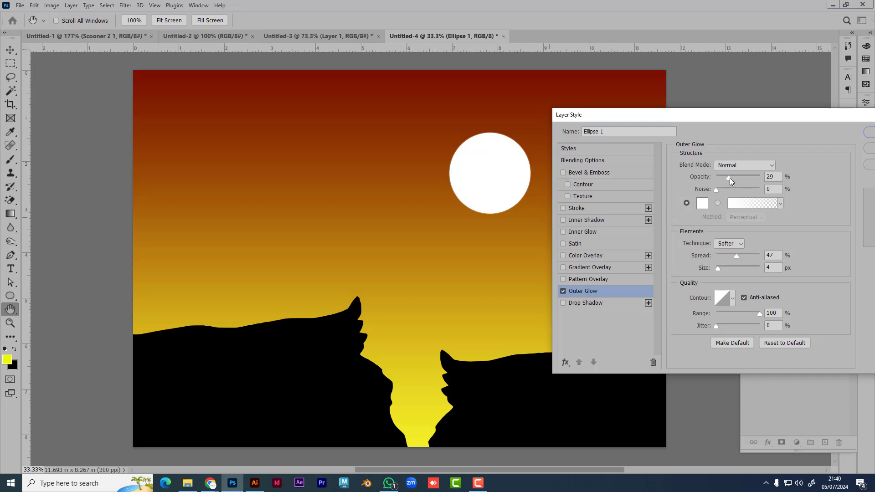
{"action": "left_click_drag", "start_coordinate": [729, 178], "coordinate": [743, 179]}
{"action": "left_click_drag", "start_coordinate": [716, 268], "coordinate": [739, 269]}
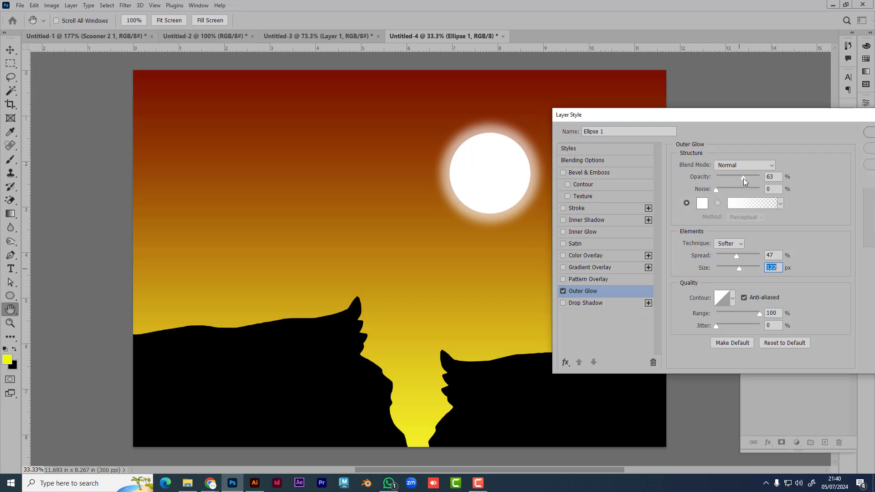
{"action": "left_click_drag", "start_coordinate": [743, 178], "coordinate": [738, 178]}
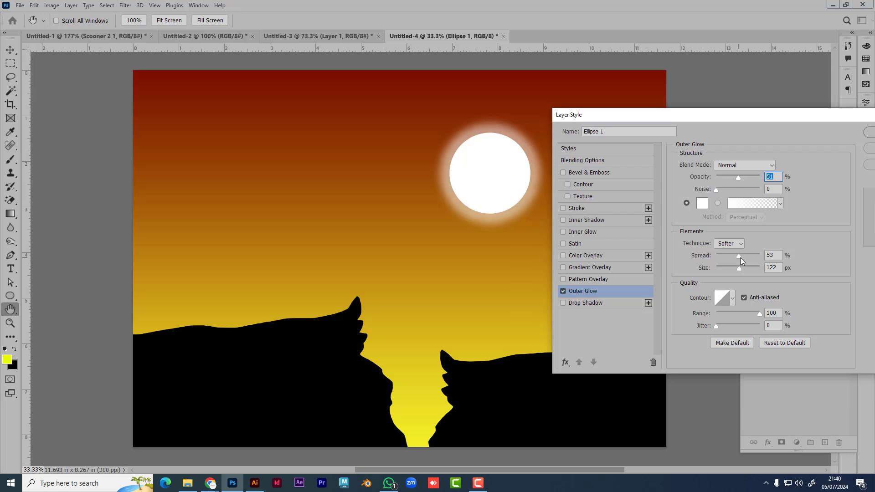
{"action": "left_click_drag", "start_coordinate": [739, 256], "coordinate": [732, 255]}
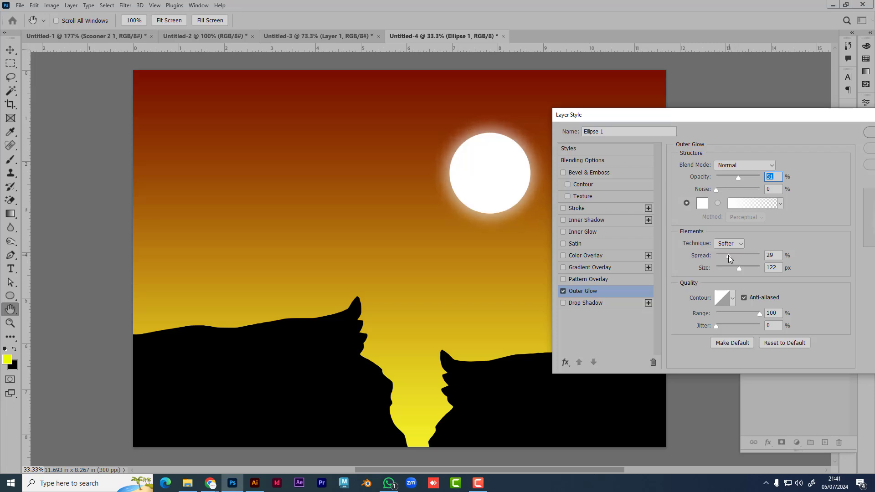
{"action": "left_click", "coordinate": [728, 255]}
{"action": "left_click_drag", "start_coordinate": [736, 269], "coordinate": [733, 269]}
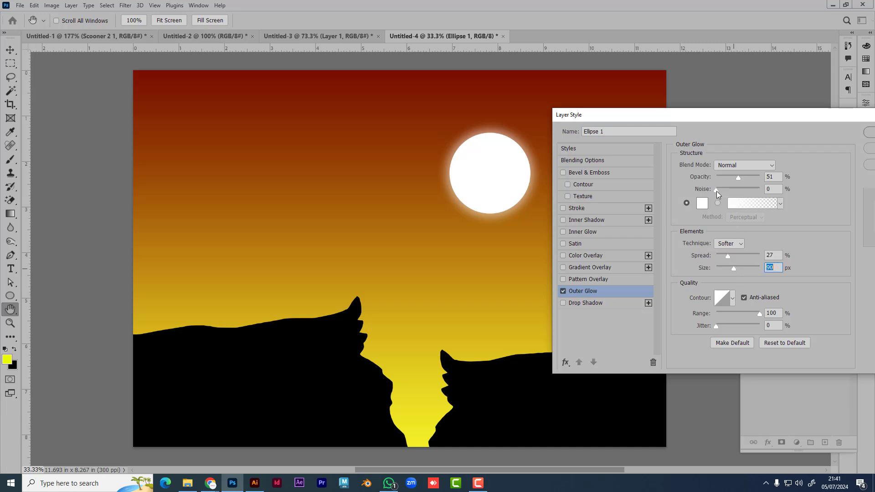
{"action": "left_click_drag", "start_coordinate": [739, 177], "coordinate": [747, 180]}
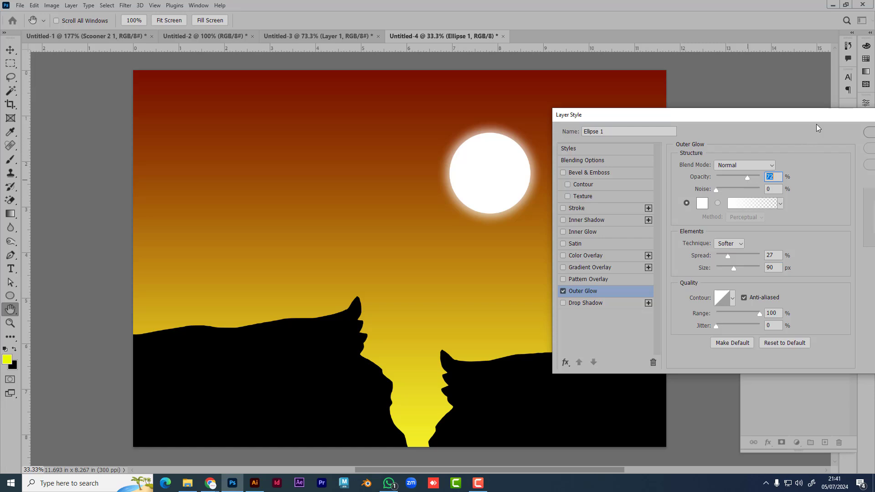
{"action": "left_click_drag", "start_coordinate": [816, 119], "coordinate": [659, 125]}
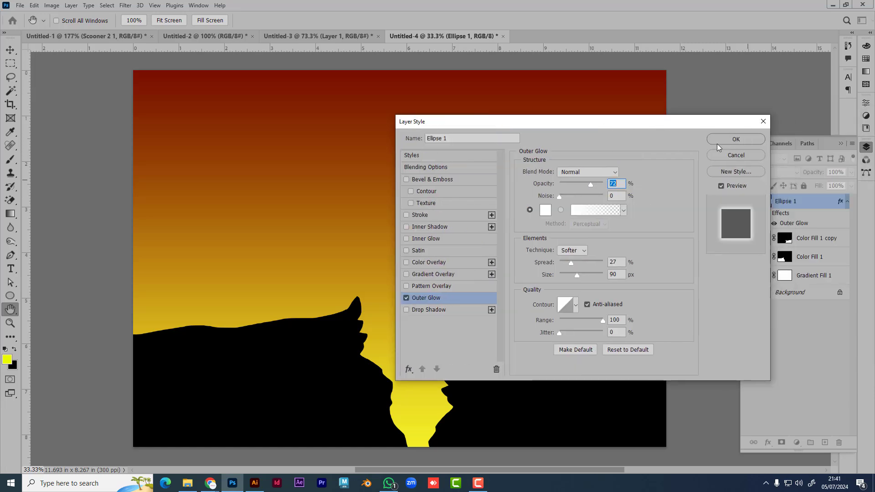
{"action": "left_click", "coordinate": [720, 140]}
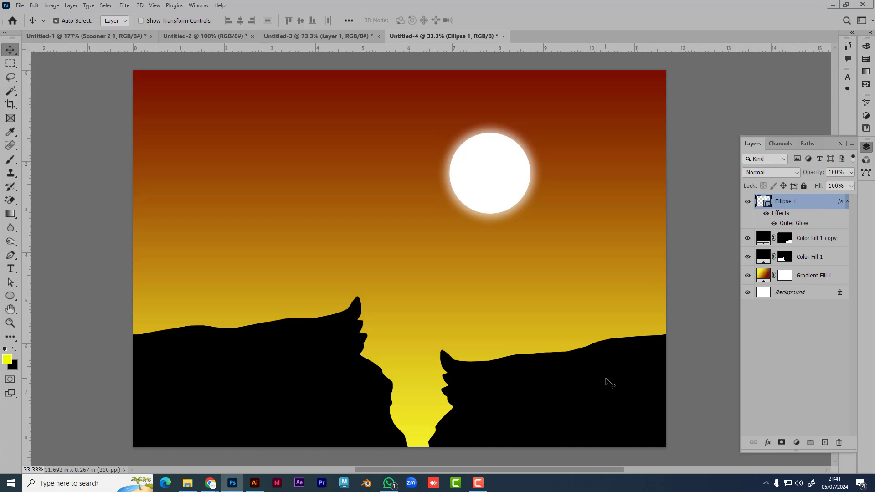
Step: Move the sun to the upper-left sky, then preview the Pikbest silhouette reference in Chrome
{"action": "left_click_drag", "start_coordinate": [492, 179], "coordinate": [214, 152]}
{"action": "key", "text": "alt+Tab"}
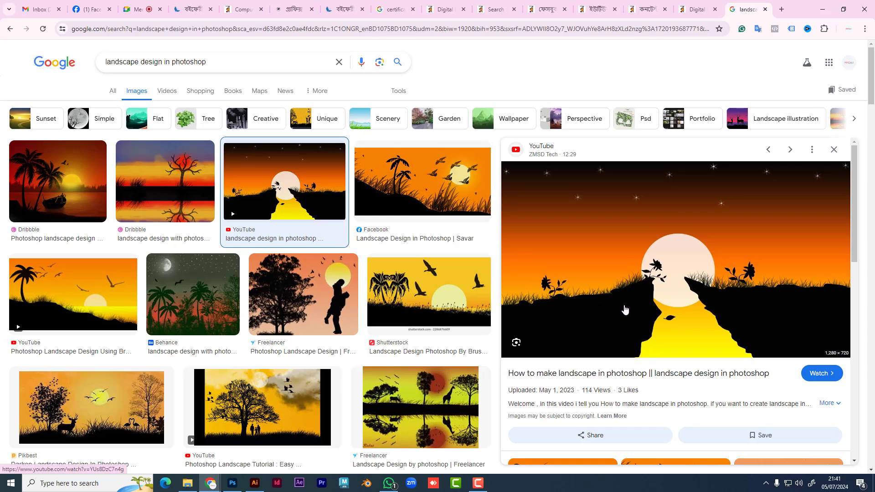
{"action": "left_click", "coordinate": [77, 425]}
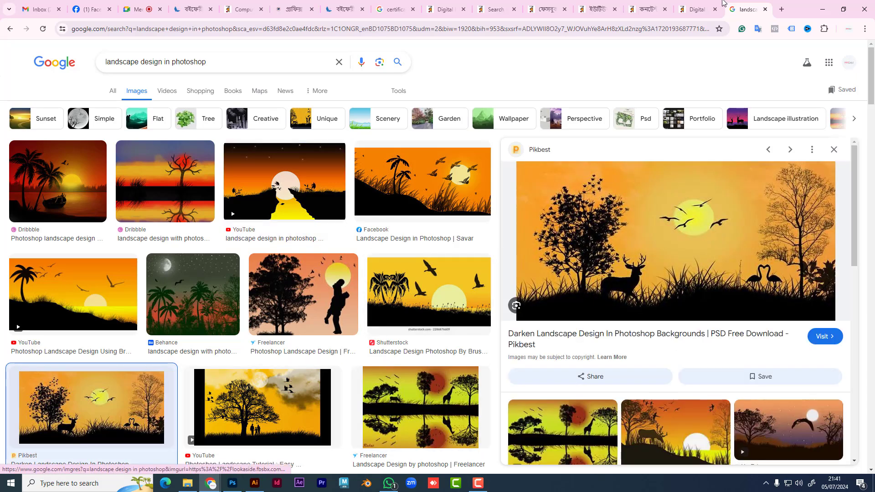
{"action": "left_click", "coordinate": [782, 9]}
{"action": "left_click", "coordinate": [526, 25]}
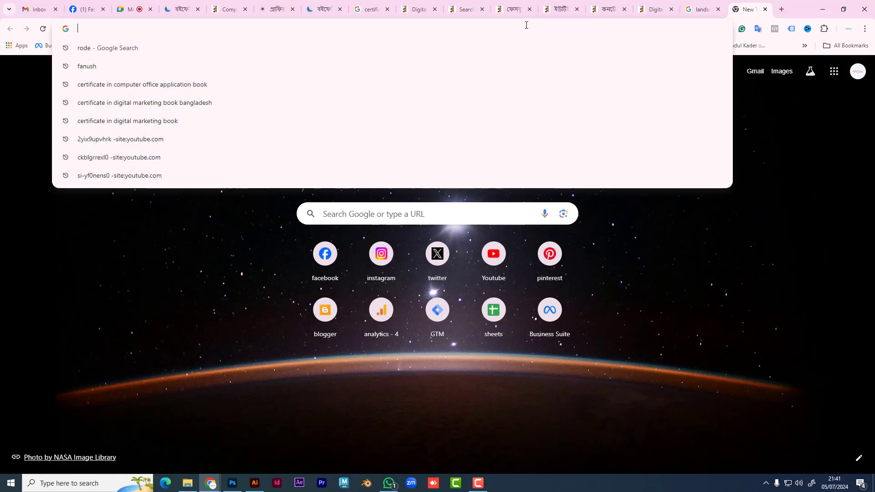
{"action": "left_click", "coordinate": [232, 483]}
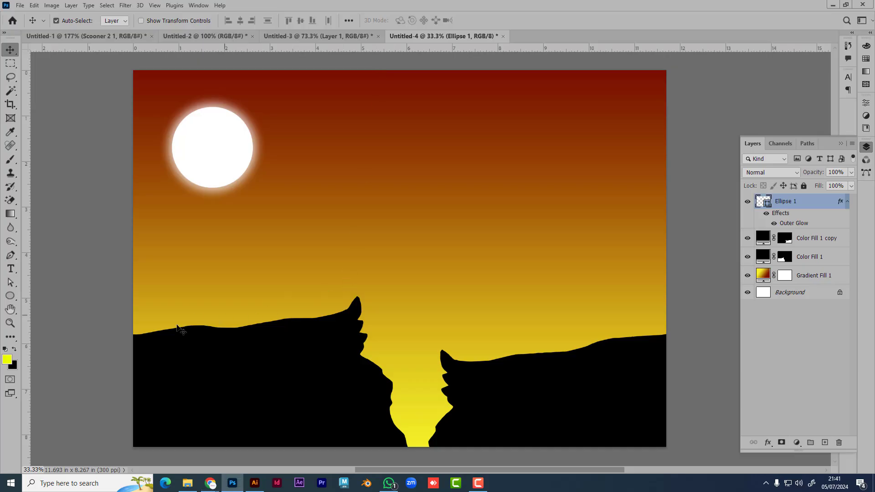
Step: Draw the first Leaf Trees custom shape as a tree near the canvas centre
{"action": "left_click", "coordinate": [11, 297]}
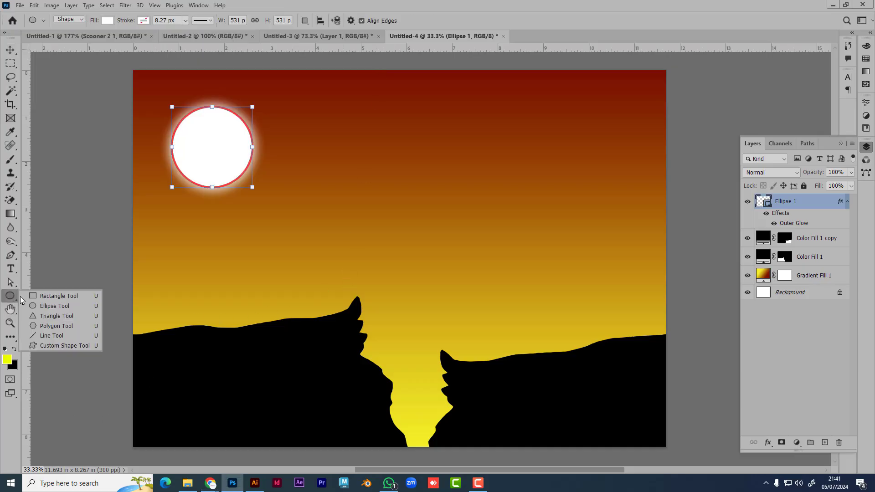
{"action": "left_click", "coordinate": [803, 381]}
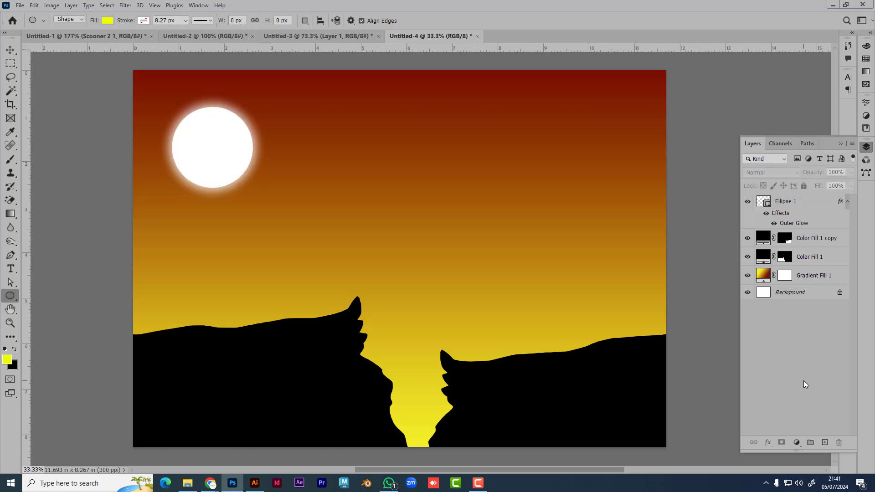
{"action": "right_click", "coordinate": [10, 296]}
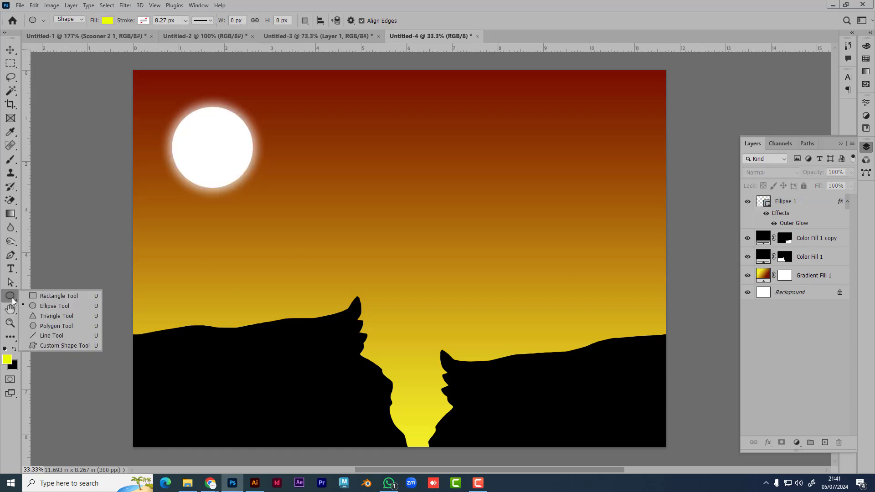
{"action": "left_click", "coordinate": [47, 344]}
{"action": "left_click", "coordinate": [396, 21]}
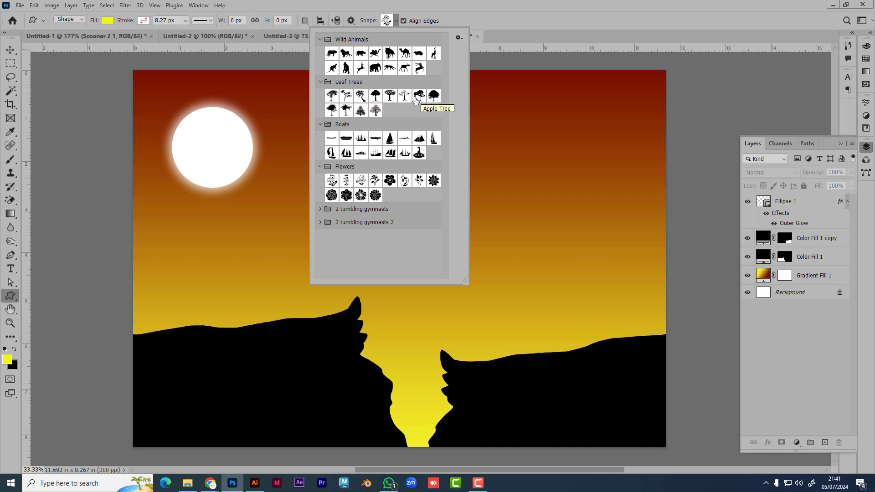
{"action": "left_click", "coordinate": [332, 95]}
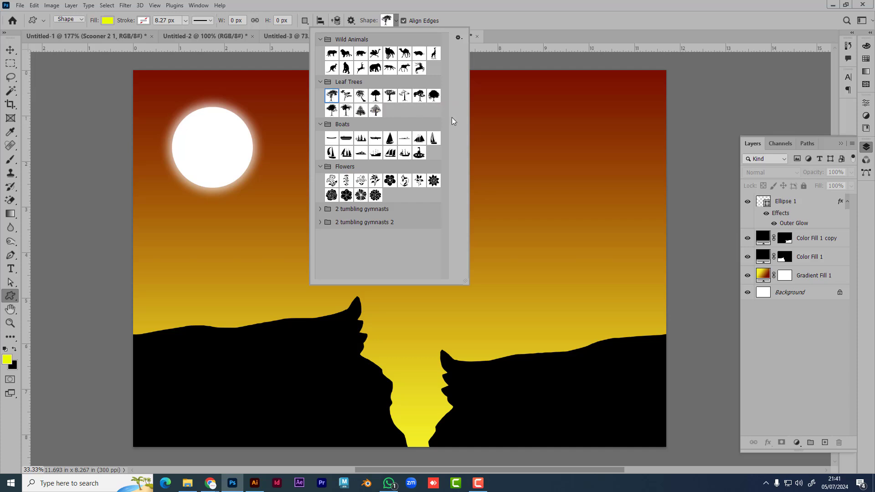
{"action": "left_click", "coordinate": [592, 2]}
{"action": "left_click_drag", "start_coordinate": [308, 170], "coordinate": [471, 337]}
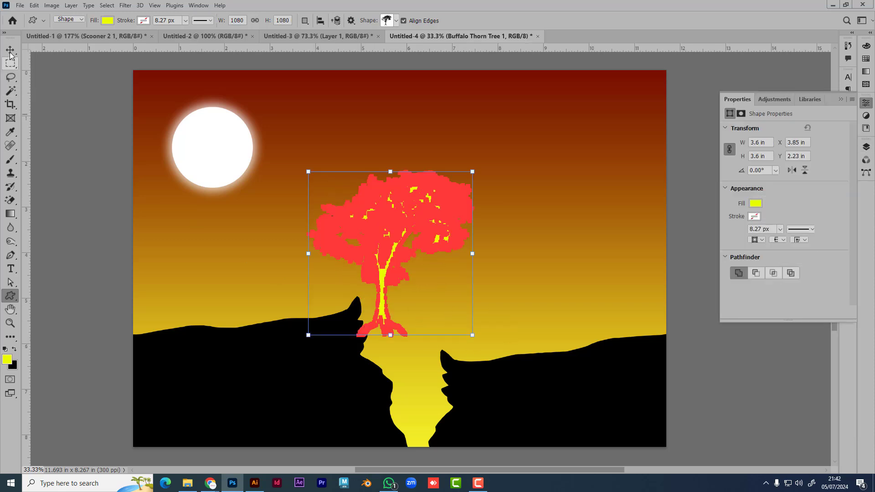
Step: Move the tree onto the right-hand hill and set its fill to black
{"action": "key", "text": "v"}
{"action": "left_click_drag", "start_coordinate": [493, 290], "coordinate": [556, 339]}
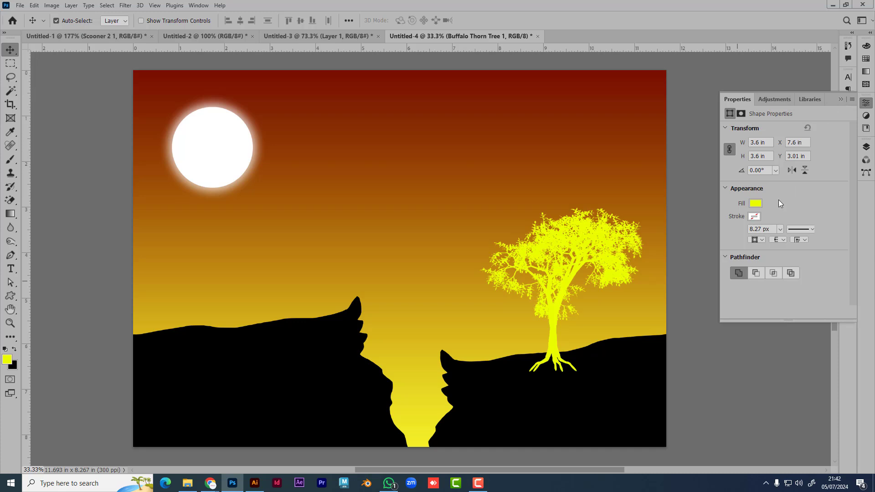
{"action": "left_click", "coordinate": [755, 204]}
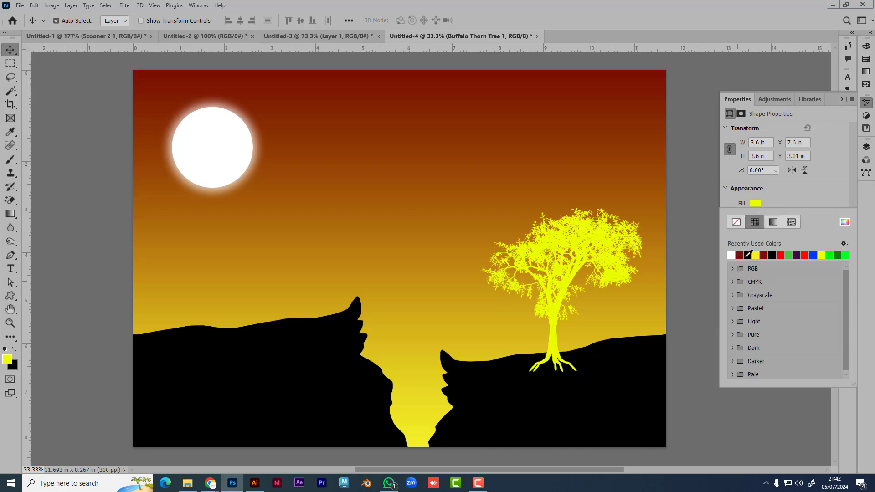
{"action": "left_click", "coordinate": [748, 255]}
{"action": "left_click", "coordinate": [13, 52]}
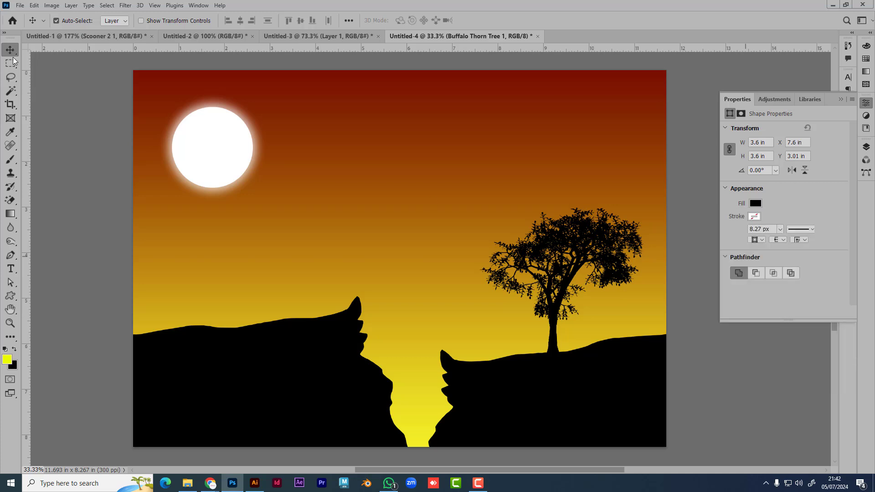
{"action": "left_click", "coordinate": [841, 100]}
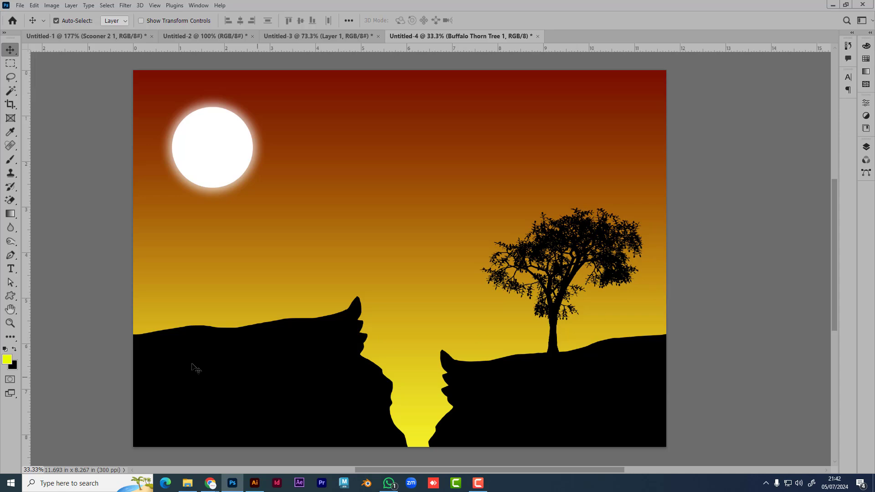
Step: With the tree deselected, browse the custom shape library's 2 tumbling gymnasts groups
{"action": "mouse_move", "coordinate": [210, 482]}
{"action": "left_click", "coordinate": [8, 297]}
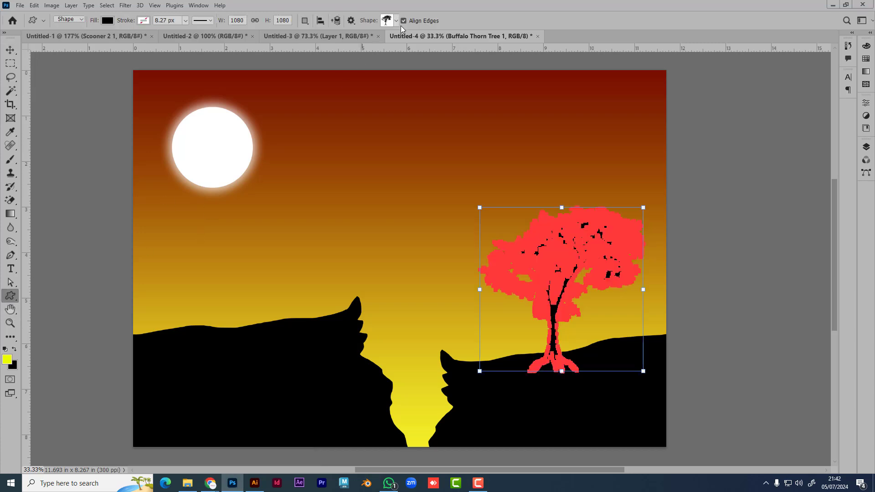
{"action": "left_click", "coordinate": [866, 147]}
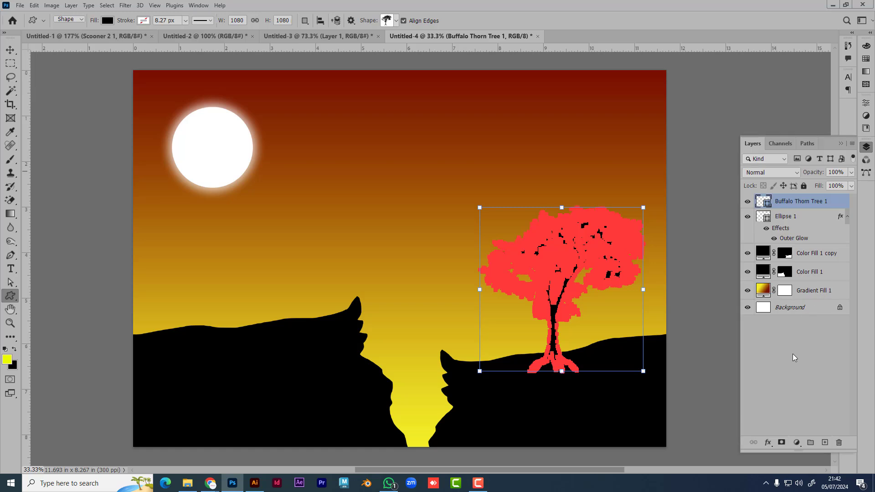
{"action": "left_click", "coordinate": [792, 353]}
{"action": "left_click", "coordinate": [395, 21]}
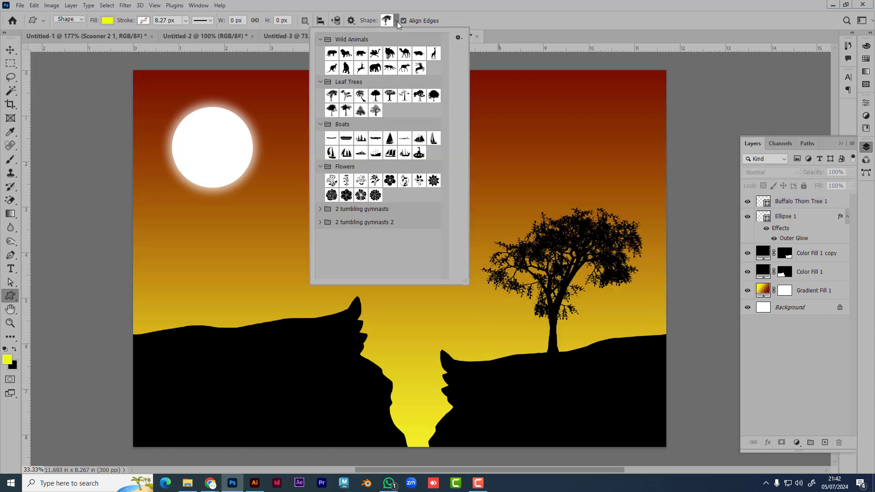
{"action": "left_click", "coordinate": [320, 209]}
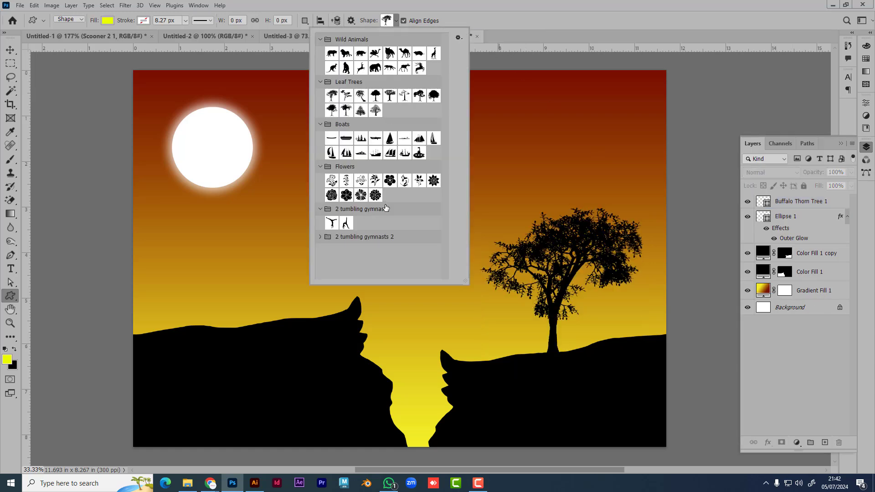
{"action": "left_click", "coordinate": [319, 238]}
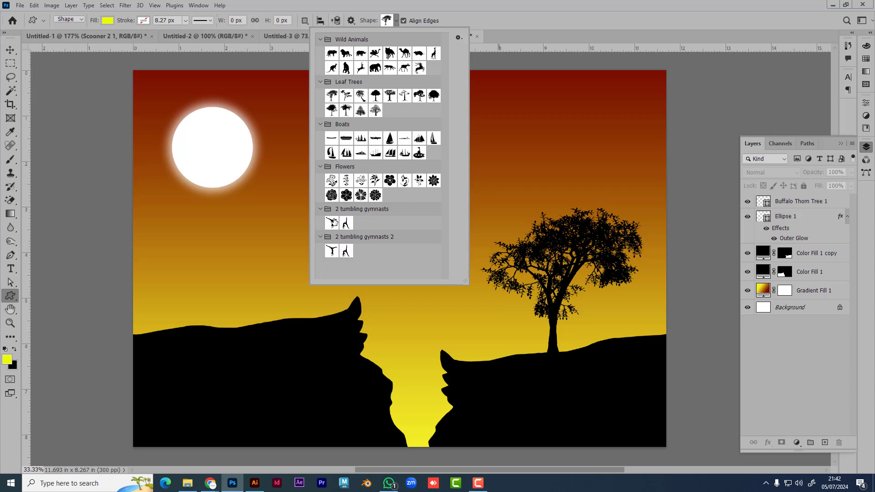
Step: Draw the Wild Animals giraffe shape and move it toward the tree
{"action": "scroll", "coordinate": [360, 139], "scroll_direction": "up", "scroll_amount": 1}
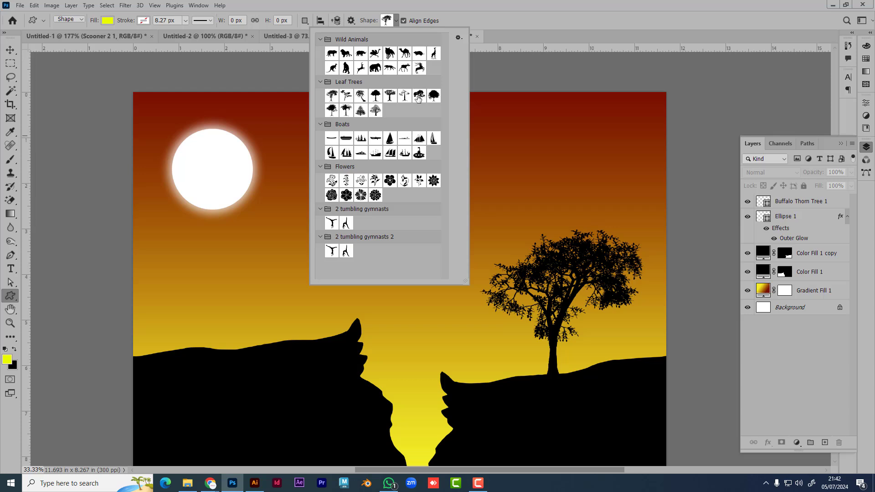
{"action": "left_click", "coordinate": [434, 54]}
{"action": "left_click_drag", "start_coordinate": [270, 116], "coordinate": [399, 274]}
{"action": "left_click", "coordinate": [10, 49]}
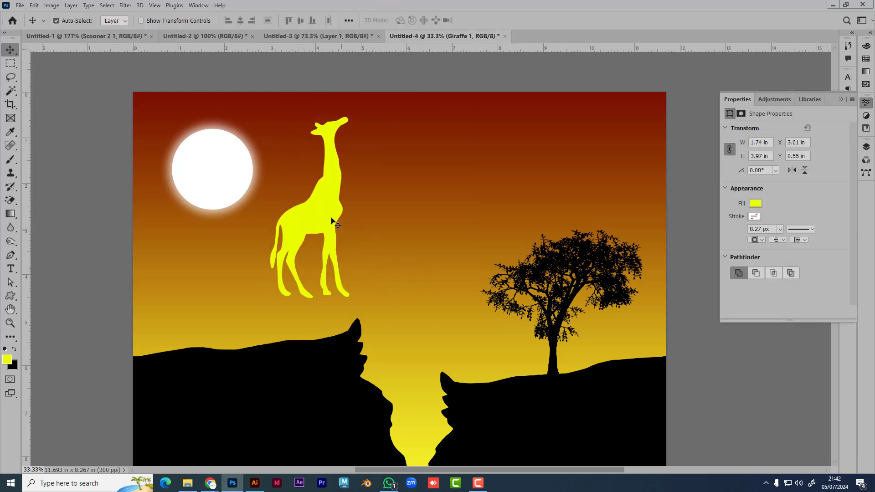
{"action": "left_click_drag", "start_coordinate": [338, 223], "coordinate": [511, 314]}
Step: Shrink the giraffe to about half size, flip it horizontally, and place it on the right hill
{"action": "key", "text": "ctrl+t"}
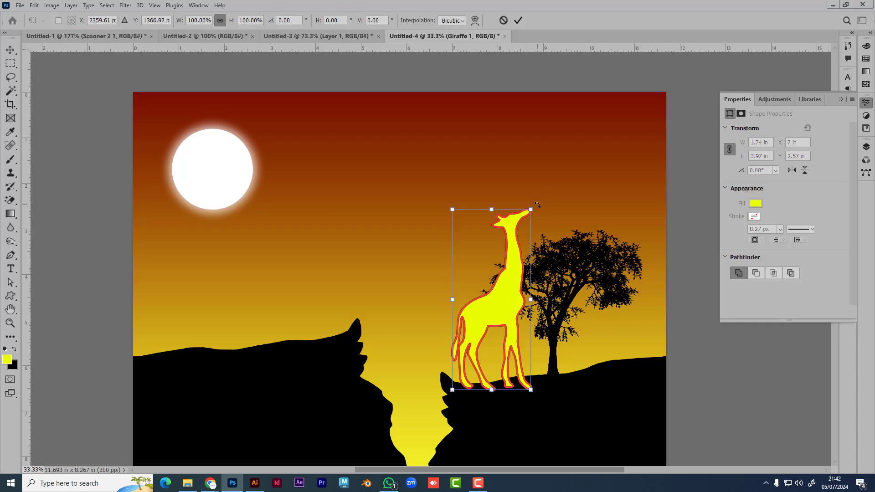
{"action": "left_click_drag", "start_coordinate": [531, 209], "coordinate": [495, 293]}
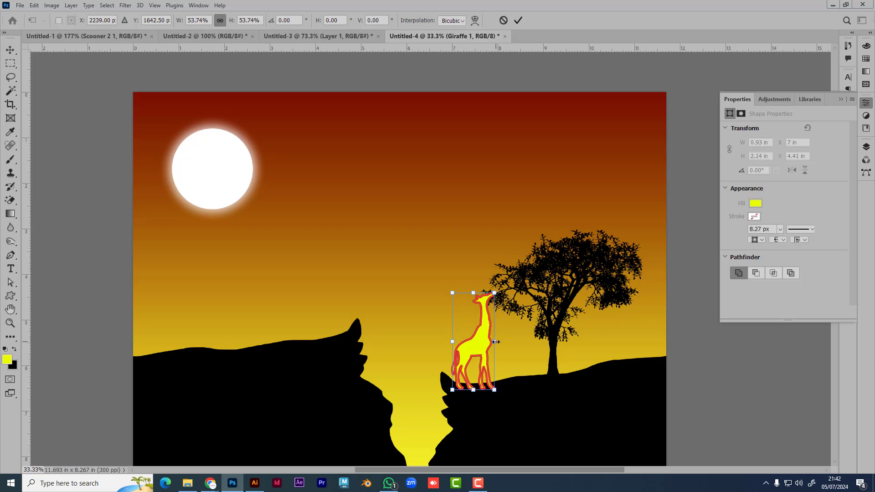
{"action": "right_click", "coordinate": [475, 350]}
{"action": "left_click", "coordinate": [510, 334]}
{"action": "left_click_drag", "start_coordinate": [516, 347], "coordinate": [634, 322]}
{"action": "key", "text": "Return"}
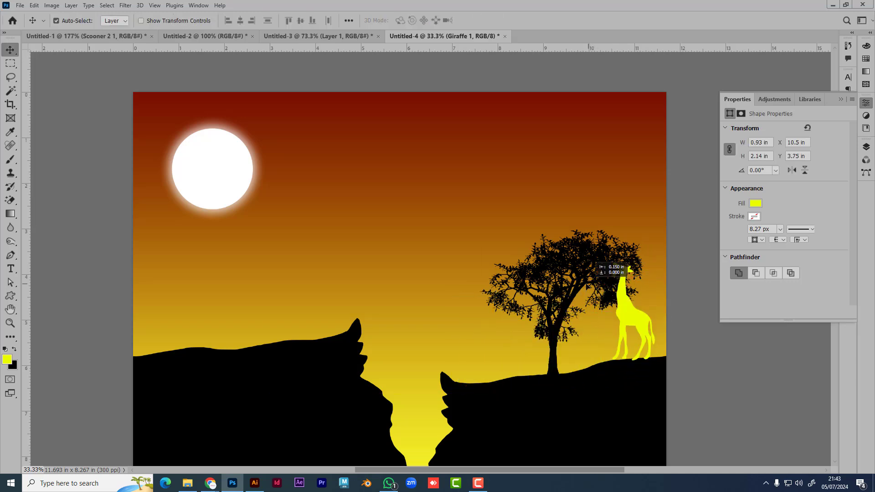
Step: Shift the tree further left along the hill and nudge the giraffe slightly left
{"action": "left_click", "coordinate": [568, 304]}
{"action": "left_click_drag", "start_coordinate": [549, 335], "coordinate": [536, 349]}
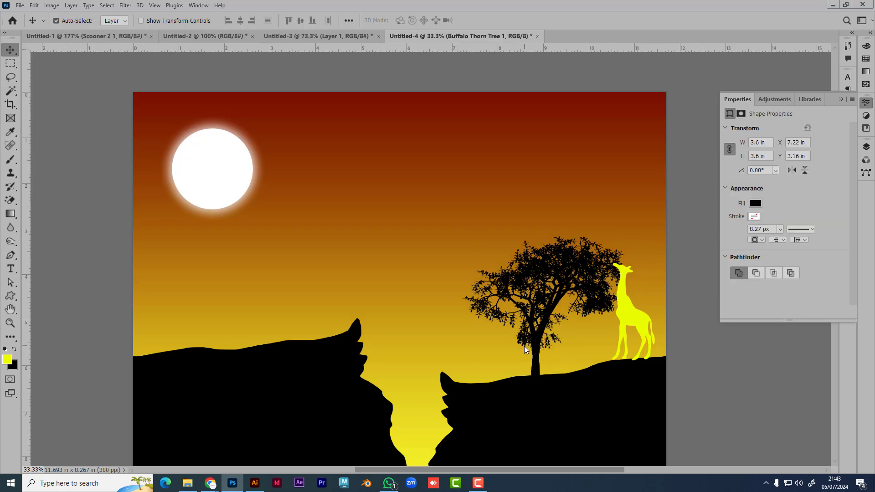
{"action": "left_click", "coordinate": [539, 359]}
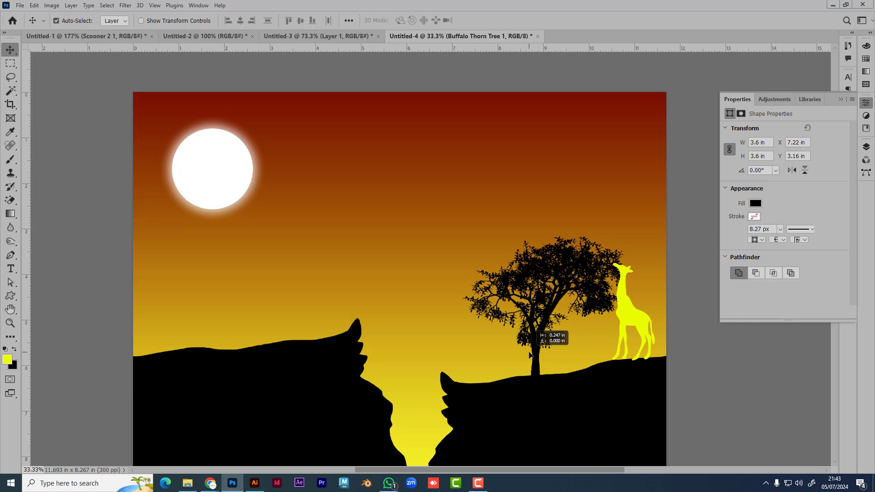
{"action": "left_click_drag", "start_coordinate": [538, 359], "coordinate": [509, 351]}
{"action": "left_click_drag", "start_coordinate": [629, 316], "coordinate": [619, 319]}
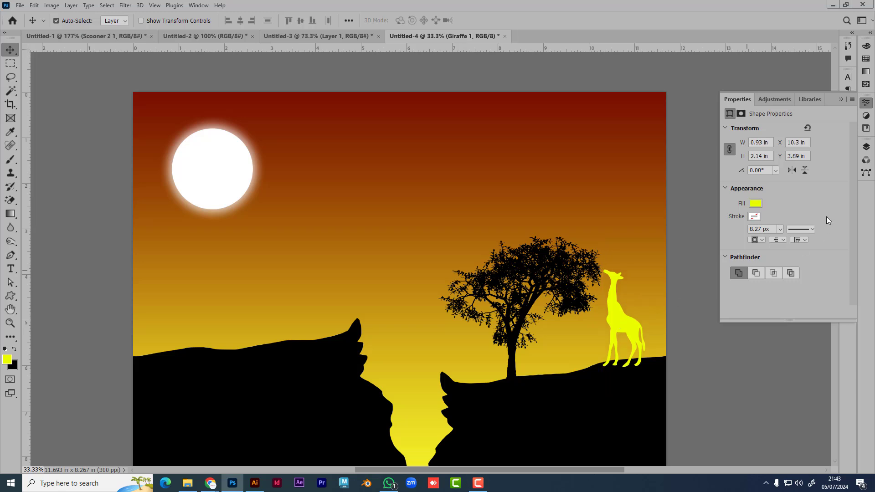
Step: Set the giraffe's fill to black and deselect its layer
{"action": "left_click", "coordinate": [755, 204]}
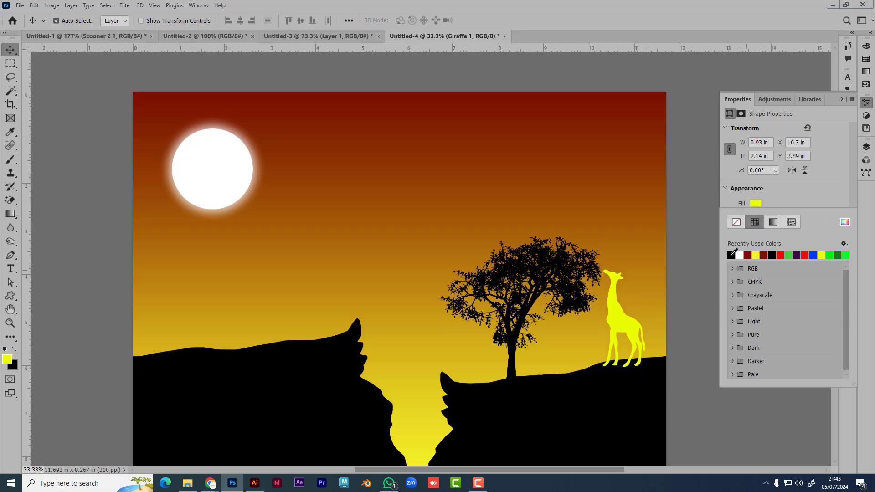
{"action": "left_click", "coordinate": [731, 254]}
{"action": "left_click", "coordinate": [54, 86]}
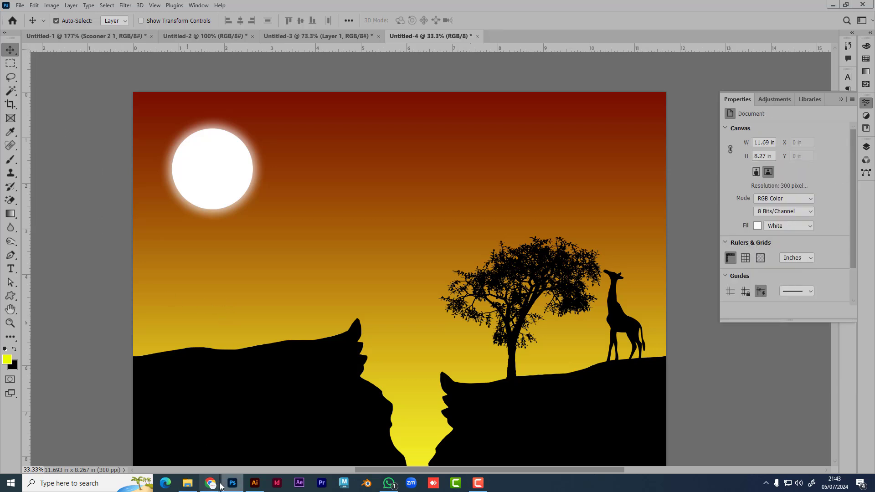
Step: Search Google for 'cow png' in a new browser tab
{"action": "mouse_move", "coordinate": [210, 482]}
{"action": "left_click", "coordinate": [169, 416]}
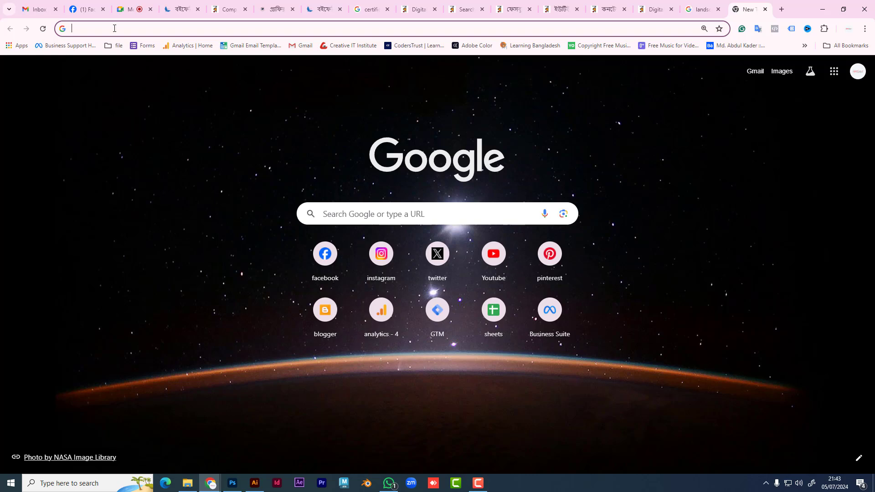
{"action": "type", "text": "co"}
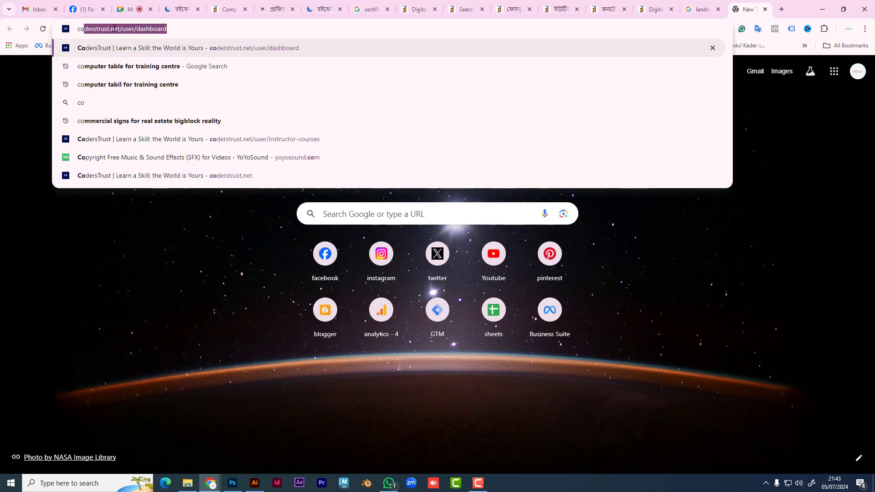
{"action": "type", "text": "w"}
{"action": "key", "text": "Return"}
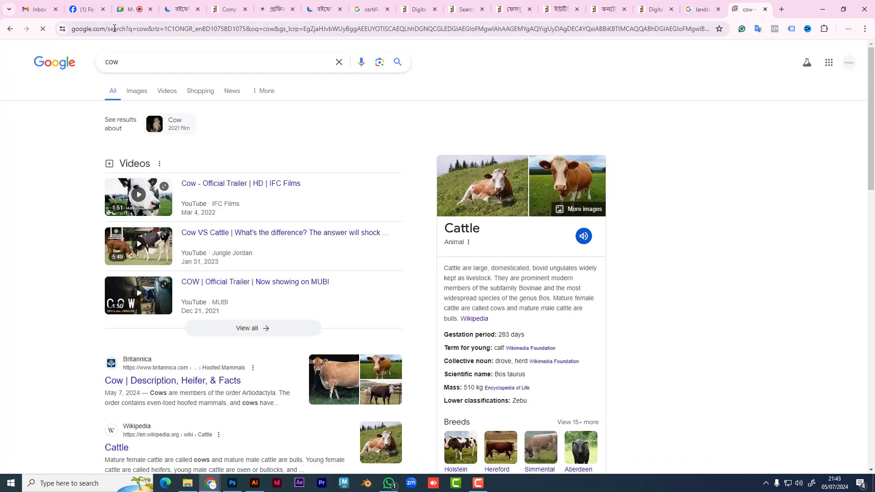
{"action": "left_click", "coordinate": [141, 57]}
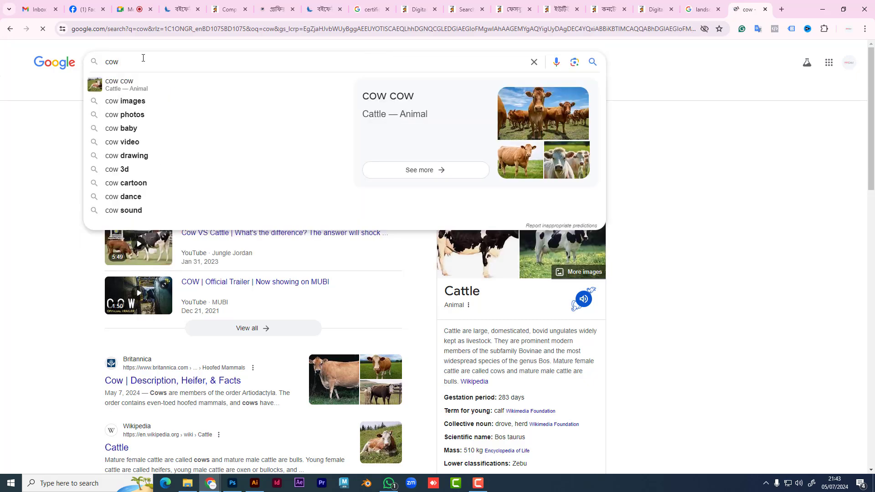
{"action": "type", "text": "pn"}
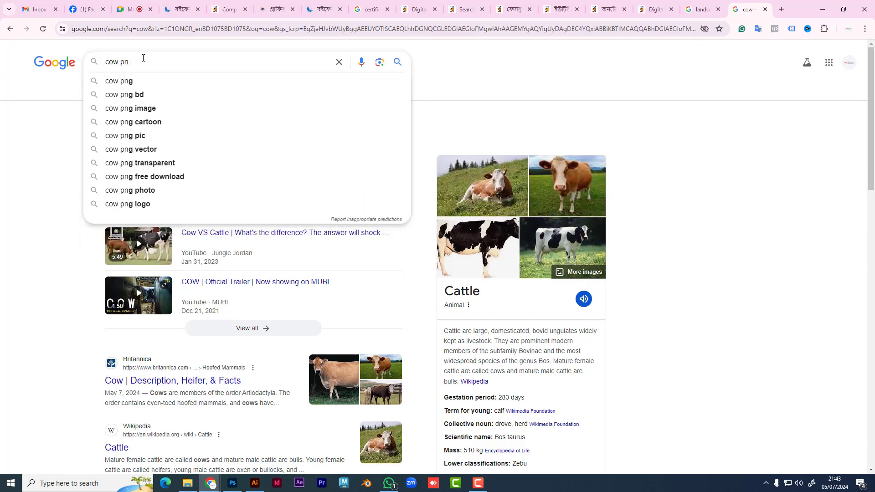
{"action": "type", "text": "g"}
{"action": "key", "text": "Return"}
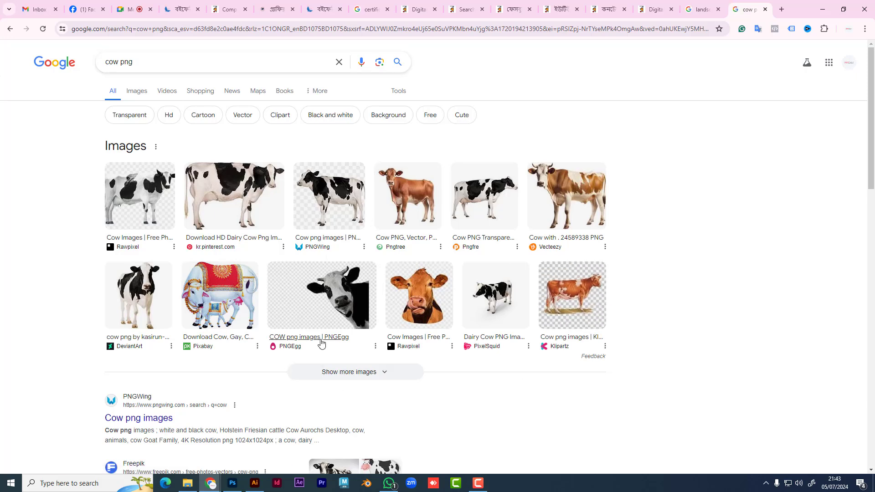
Step: Switch to image results for 'cow png' and browse them
{"action": "left_click", "coordinate": [136, 92]}
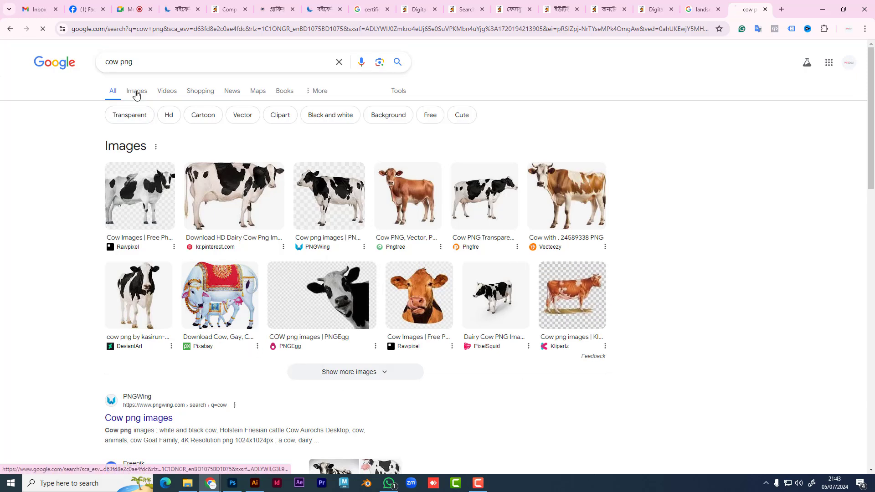
{"action": "scroll", "coordinate": [505, 299], "scroll_direction": "down", "scroll_amount": 2}
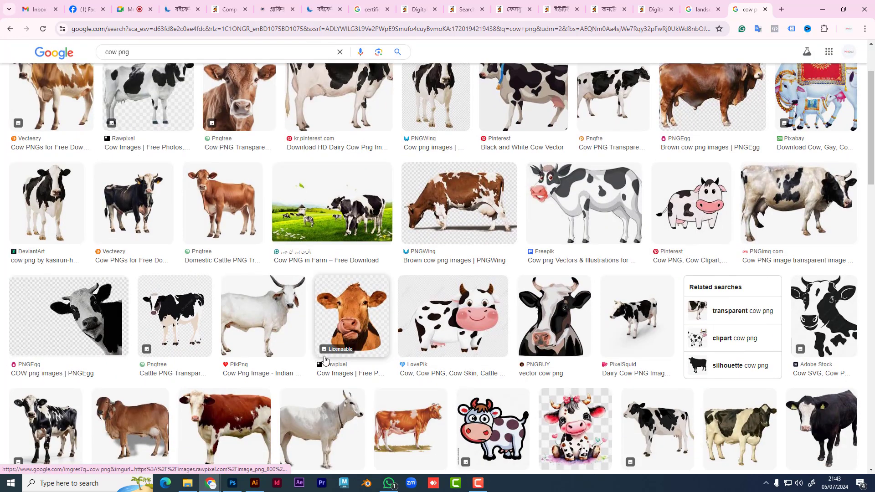
{"action": "scroll", "coordinate": [382, 332], "scroll_direction": "down", "scroll_amount": 3}
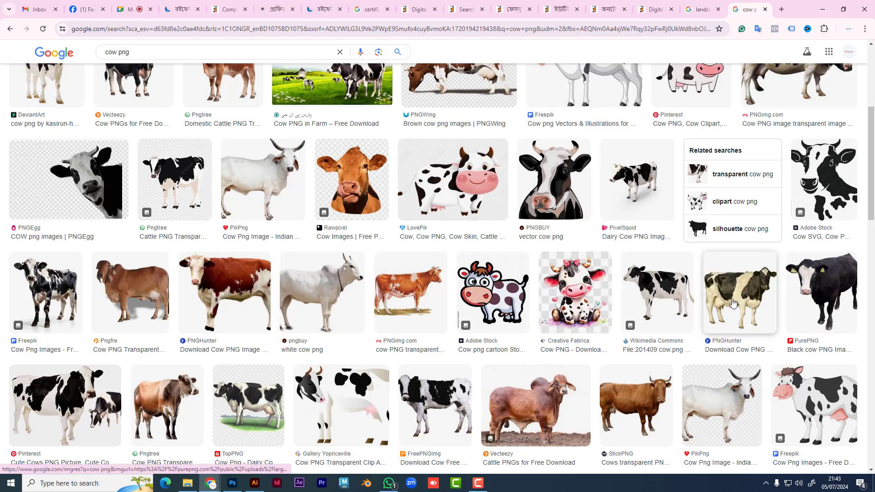
{"action": "scroll", "coordinate": [630, 302], "scroll_direction": "down", "scroll_amount": 6}
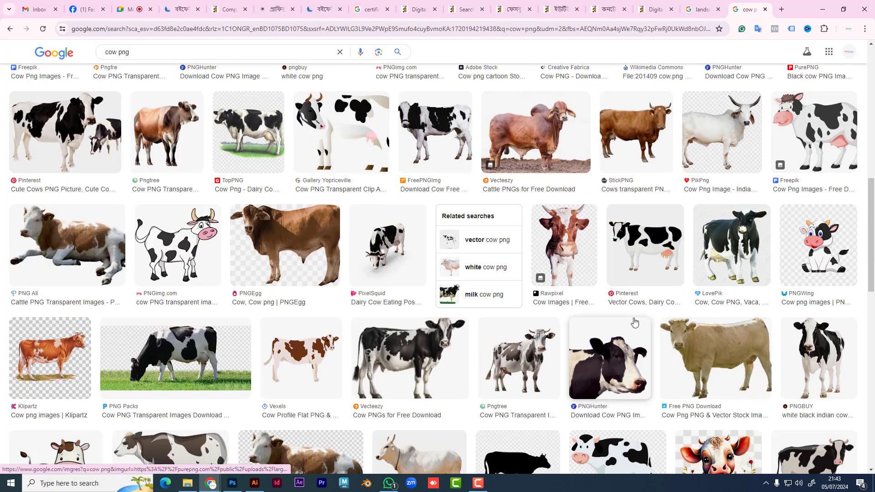
{"action": "scroll", "coordinate": [249, 367], "scroll_direction": "down", "scroll_amount": 4}
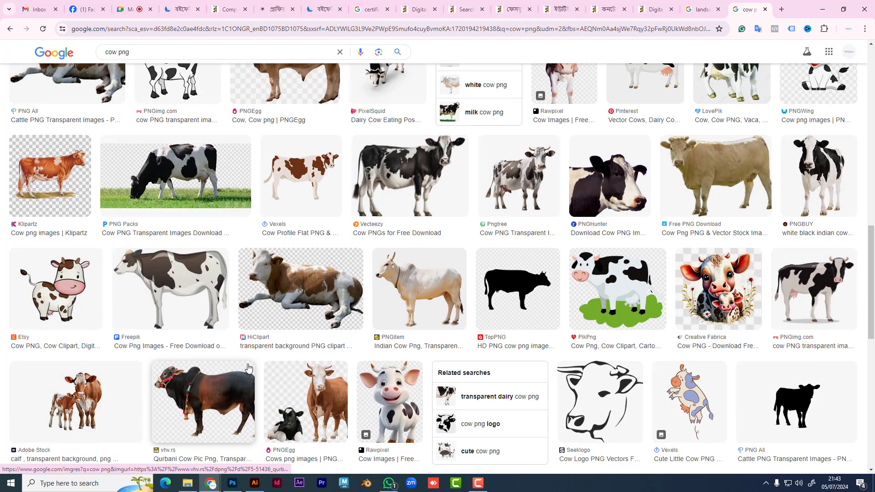
{"action": "scroll", "coordinate": [249, 368], "scroll_direction": "down", "scroll_amount": 2}
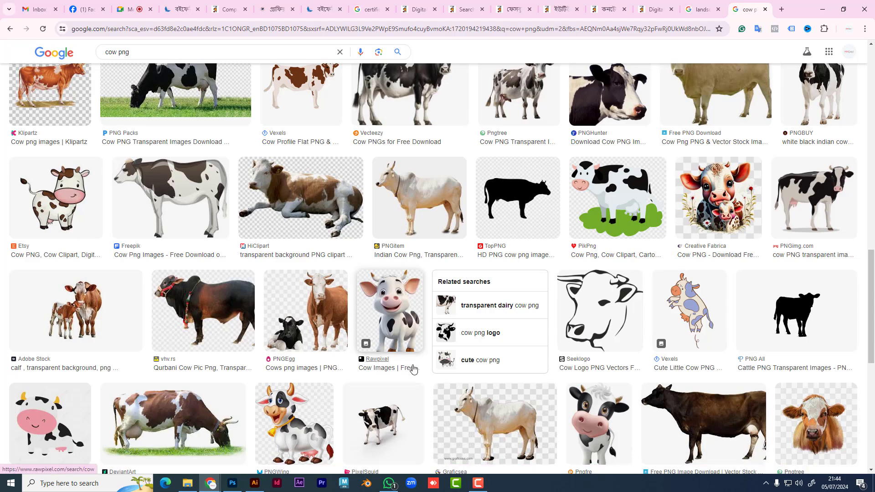
{"action": "scroll", "coordinate": [413, 369], "scroll_direction": "up", "scroll_amount": 10}
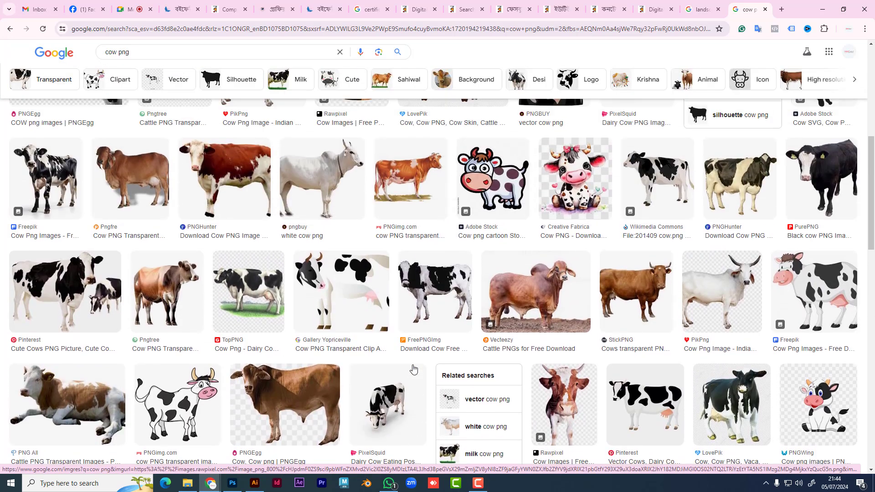
{"action": "scroll", "coordinate": [413, 368], "scroll_direction": "up", "scroll_amount": 6}
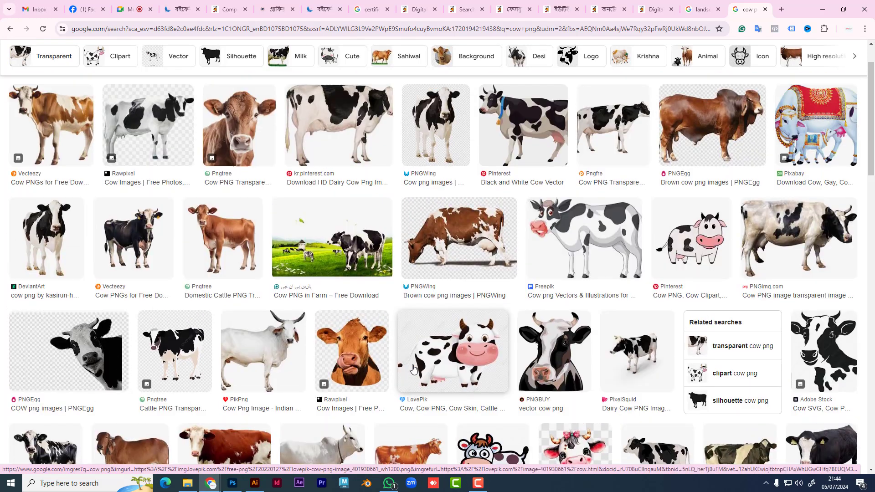
{"action": "scroll", "coordinate": [413, 369], "scroll_direction": "up", "scroll_amount": 2}
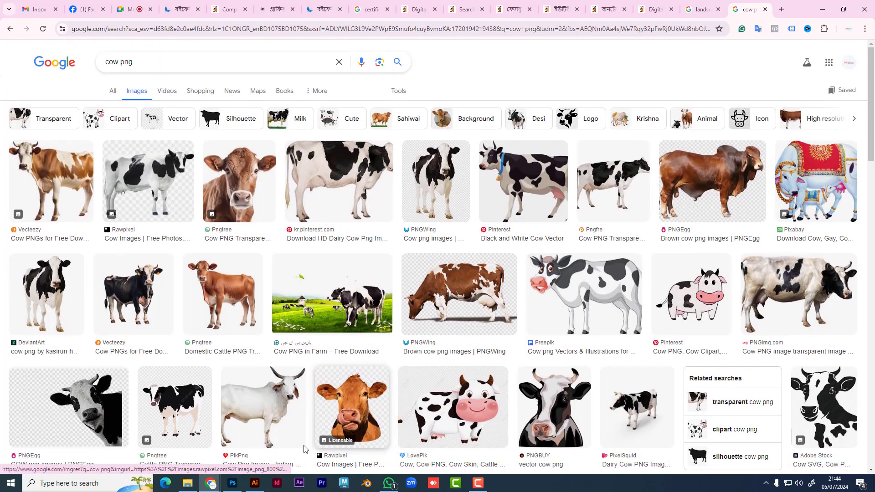
Step: Filter to Silhouette results and open the green cow silhouette's preview options
{"action": "mouse_move", "coordinate": [253, 487]}
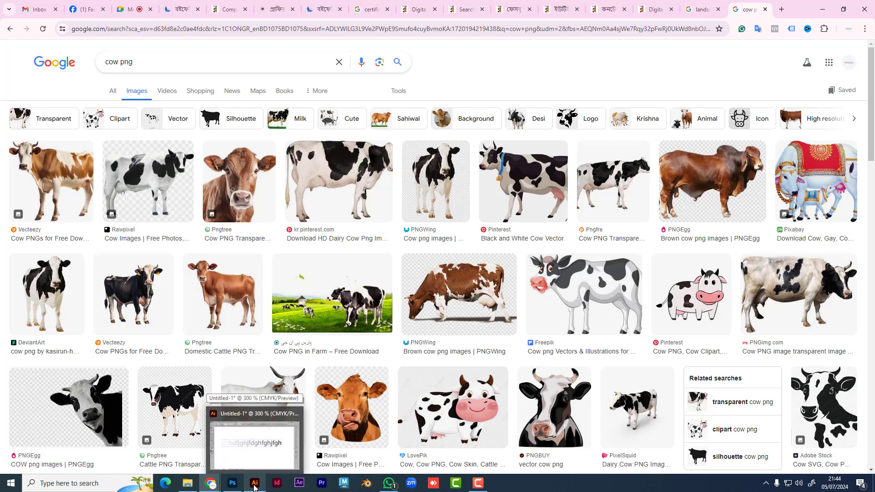
{"action": "left_click", "coordinate": [246, 124]}
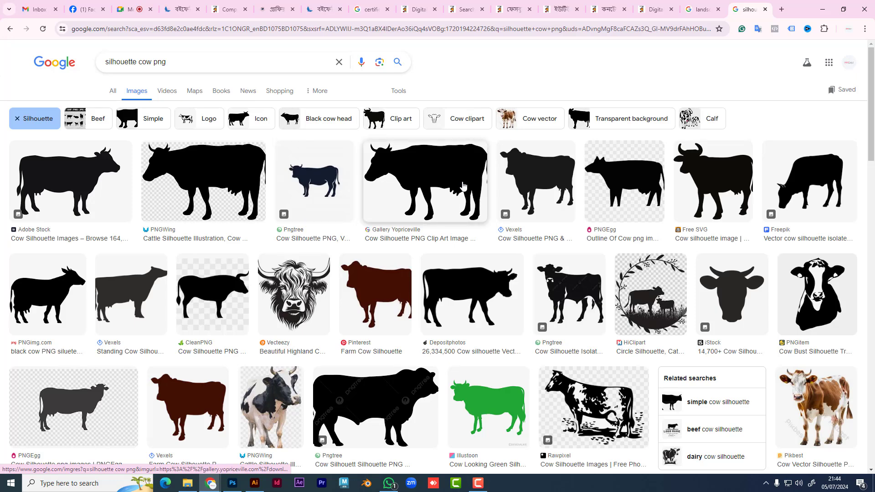
{"action": "scroll", "coordinate": [501, 326], "scroll_direction": "down", "scroll_amount": 2}
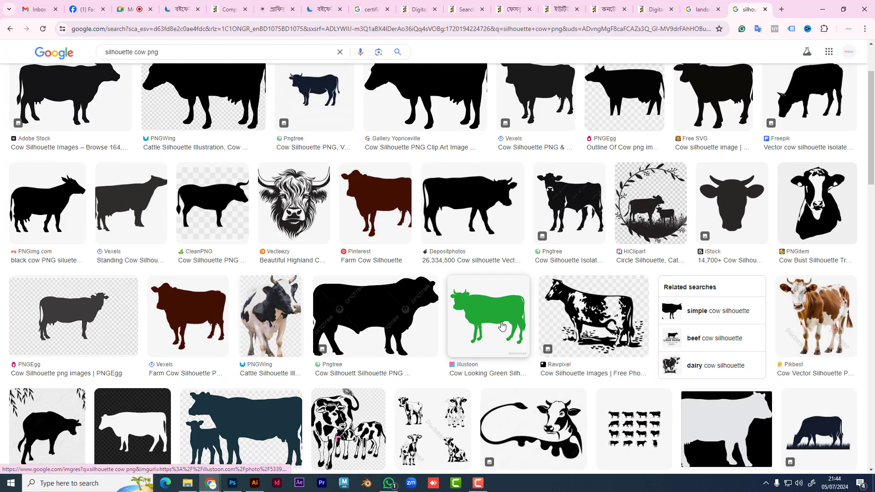
{"action": "left_click", "coordinate": [501, 326]}
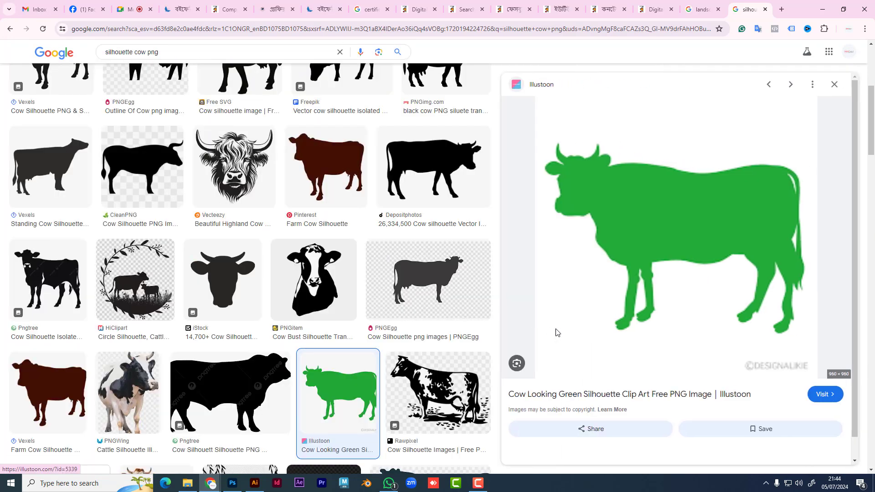
{"action": "right_click", "coordinate": [645, 212]}
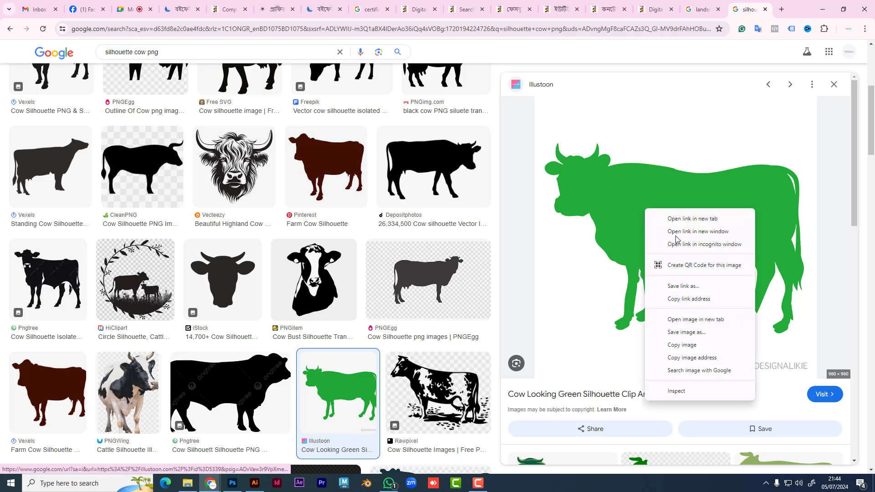
Step: Copy the green cow image and paste it into the artwork beside the sun
{"action": "left_click", "coordinate": [690, 350]}
{"action": "key", "text": "alt+Tab"}
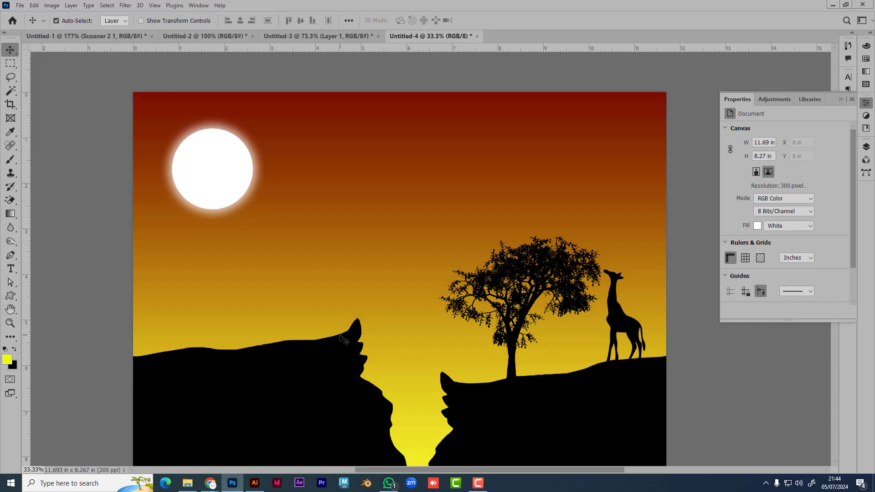
{"action": "key", "text": "ctrl+v"}
{"action": "left_click_drag", "start_coordinate": [425, 294], "coordinate": [393, 231]}
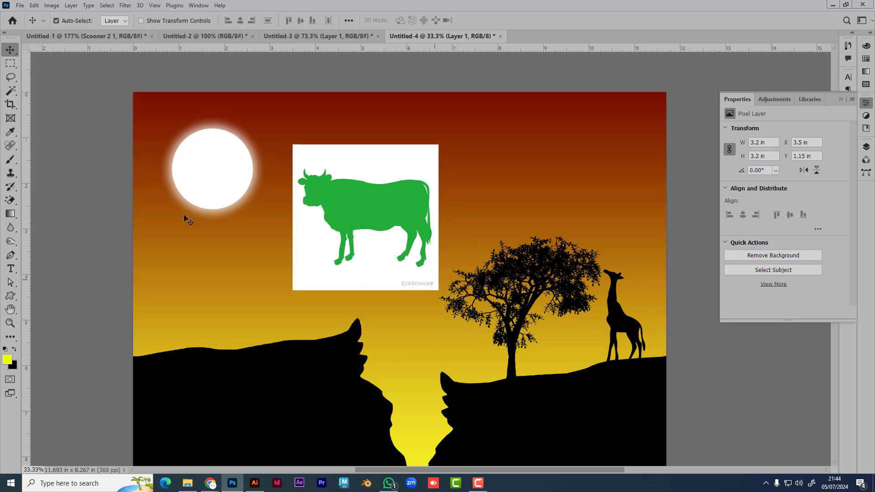
Step: Erase the white background, flank patch and back sliver around the cow by colour selection
{"action": "left_click", "coordinate": [14, 90]}
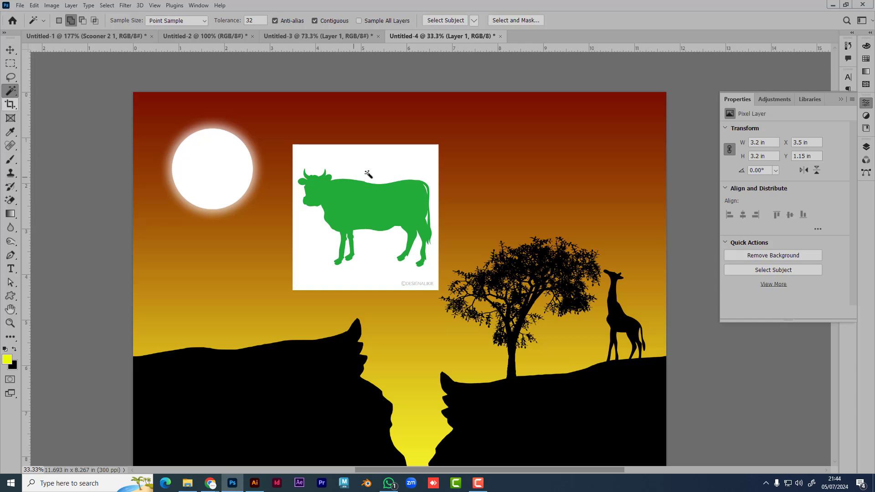
{"action": "left_click", "coordinate": [384, 157]}
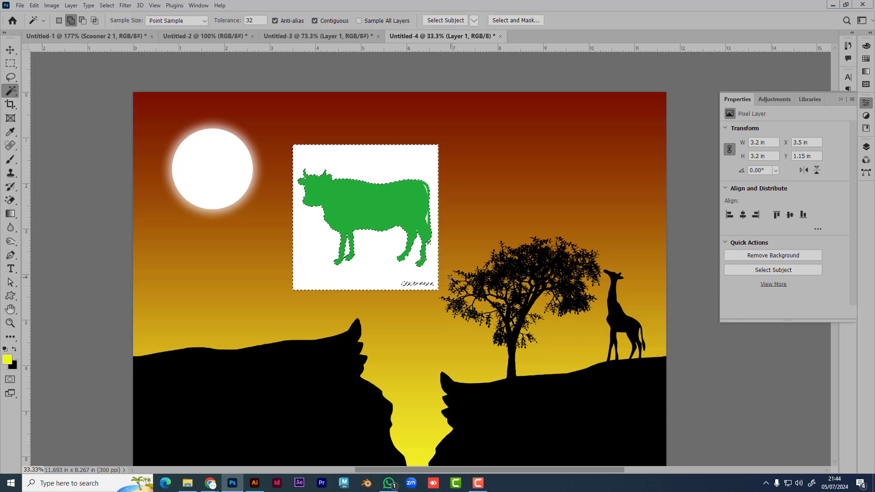
{"action": "key", "text": "Delete"}
{"action": "scroll", "coordinate": [430, 227], "scroll_direction": "up", "scroll_amount": 3}
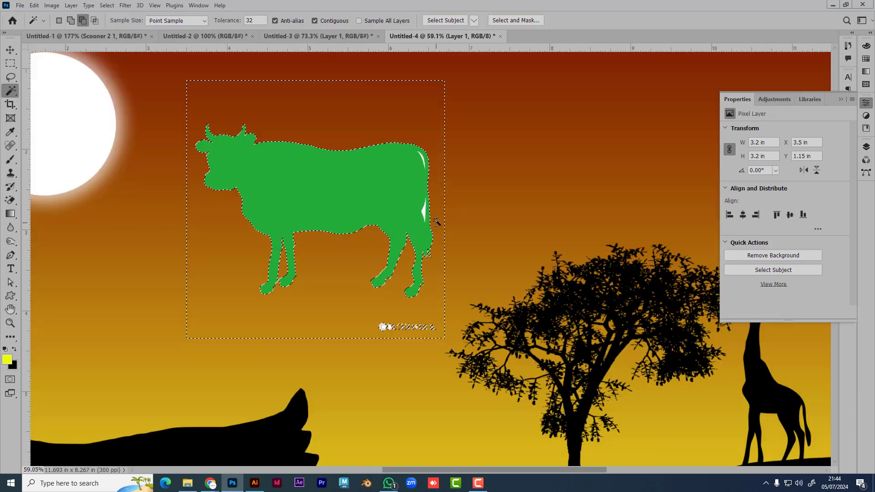
{"action": "scroll", "coordinate": [436, 222], "scroll_direction": "up", "scroll_amount": 3}
{"action": "left_click", "coordinate": [423, 212], "text": "shift"}
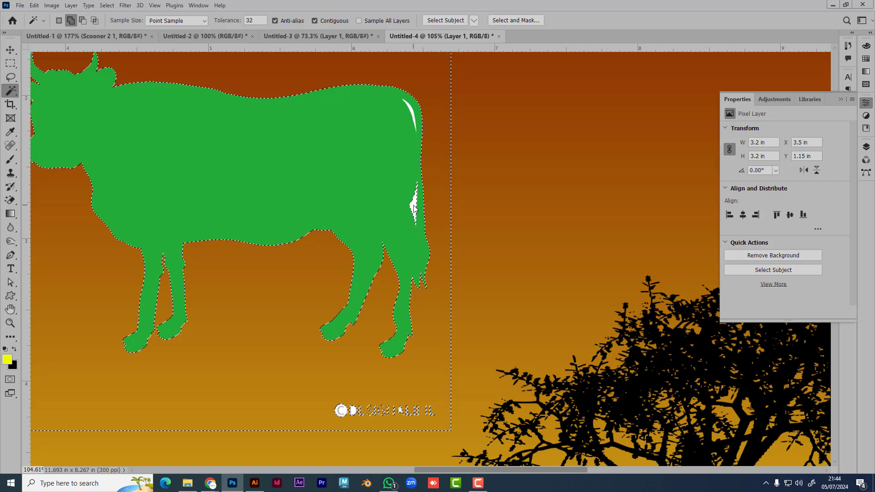
{"action": "key", "text": "Delete"}
{"action": "left_click", "coordinate": [411, 114], "text": "shift"}
{"action": "key", "text": "Delete"}
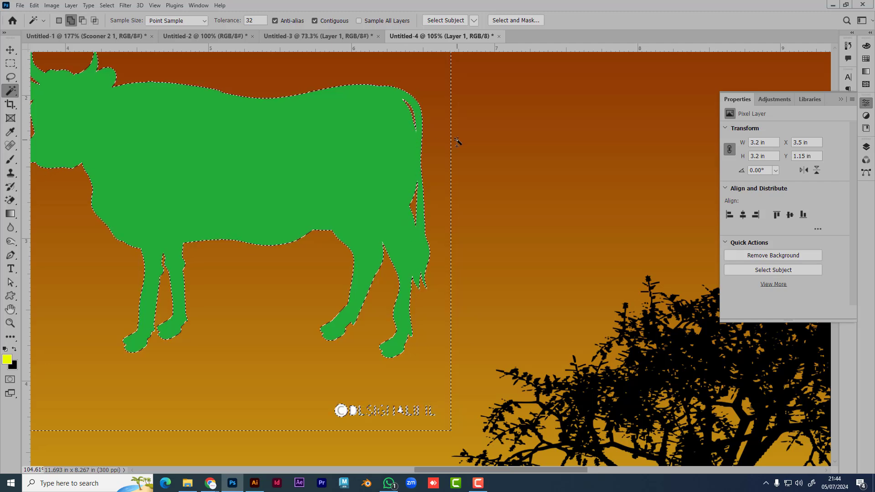
{"action": "key", "text": "ctrl+d"}
Step: Delete the watermark text beneath the cow with a rectangular selection
{"action": "scroll", "coordinate": [430, 214], "scroll_direction": "down", "scroll_amount": 1}
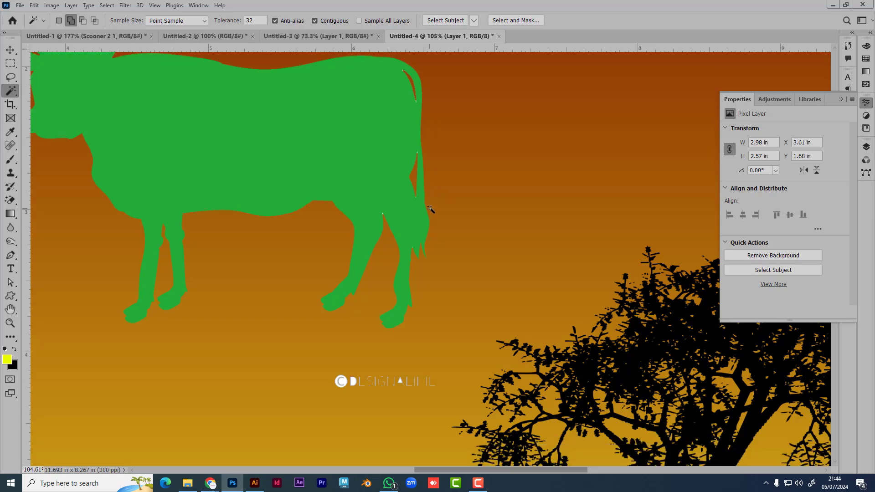
{"action": "scroll", "coordinate": [429, 209], "scroll_direction": "down", "scroll_amount": 2}
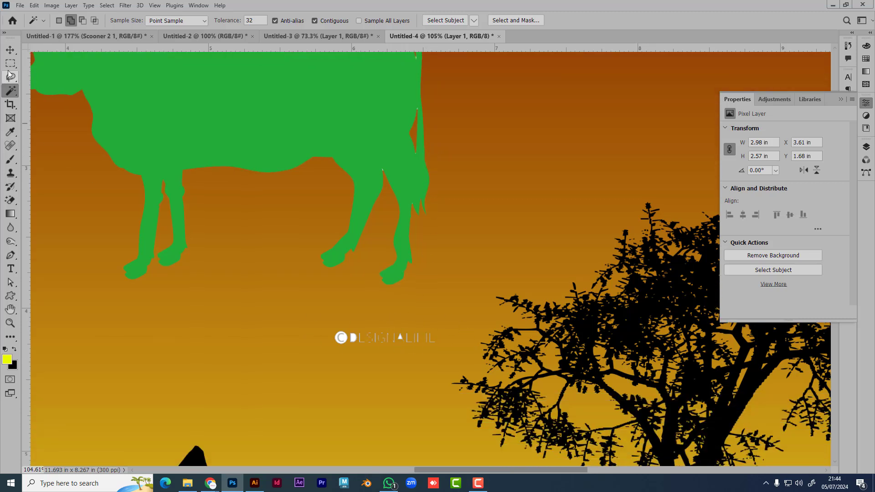
{"action": "left_click", "coordinate": [10, 63]}
{"action": "left_click_drag", "start_coordinate": [310, 312], "coordinate": [442, 355]}
{"action": "key", "text": "Delete"}
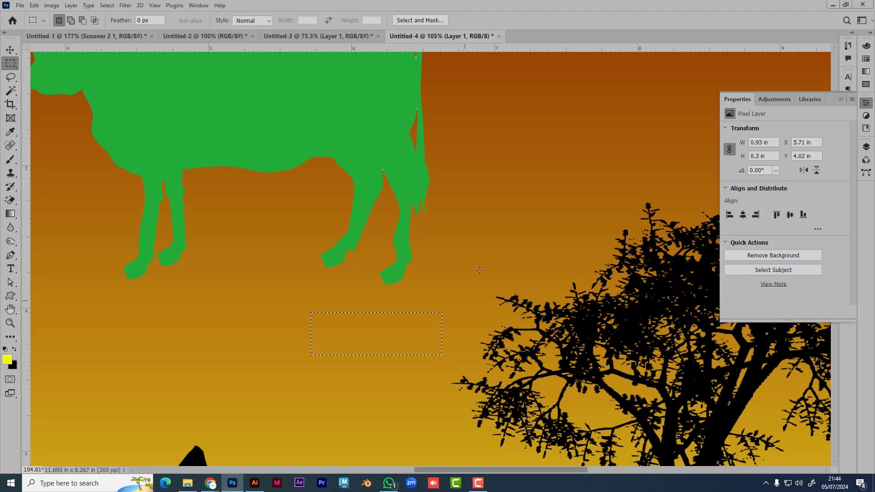
{"action": "scroll", "coordinate": [467, 272], "scroll_direction": "down", "scroll_amount": 2}
{"action": "key", "text": "v"}
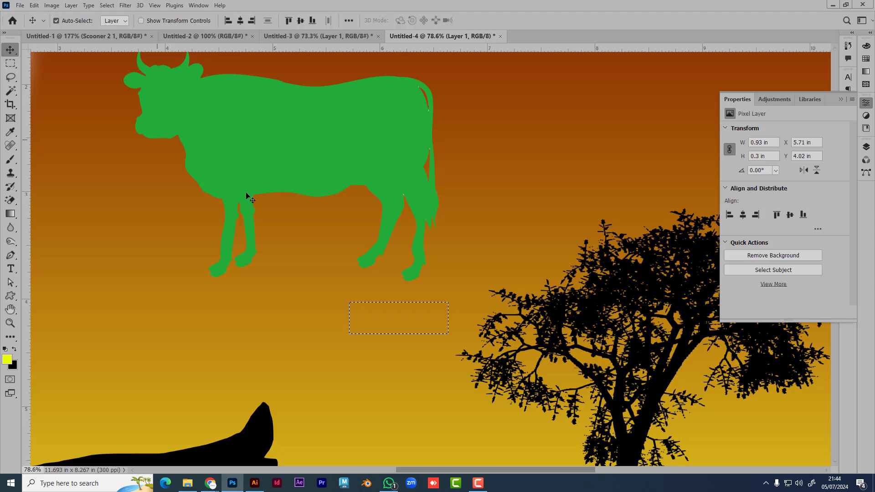
{"action": "key", "text": "ctrl+d"}
Step: Move the cow onto the left cliff, scale it to about 57%, and show the Layers panel
{"action": "scroll", "coordinate": [373, 291], "scroll_direction": "down", "scroll_amount": 5}
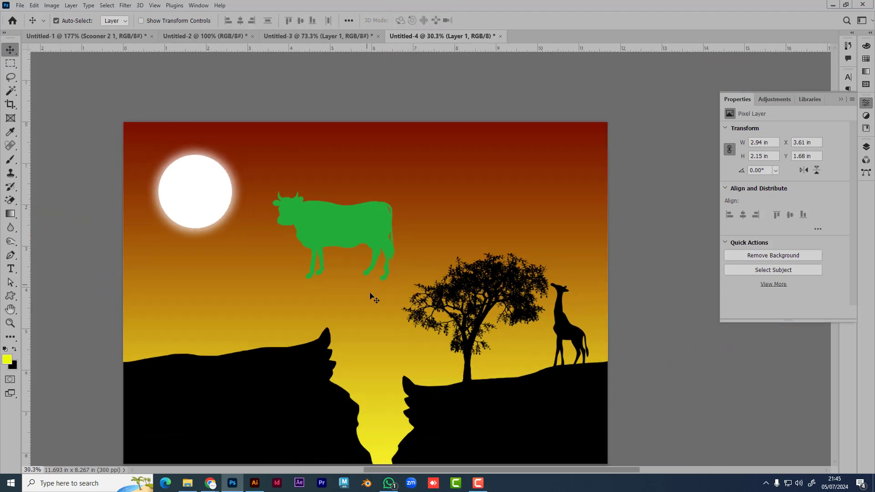
{"action": "scroll", "coordinate": [371, 296], "scroll_direction": "down", "scroll_amount": 3}
{"action": "scroll", "coordinate": [372, 296], "scroll_direction": "right", "scroll_amount": 3}
{"action": "left_click_drag", "start_coordinate": [273, 142], "coordinate": [181, 222]}
{"action": "key", "text": "ctrl+t"}
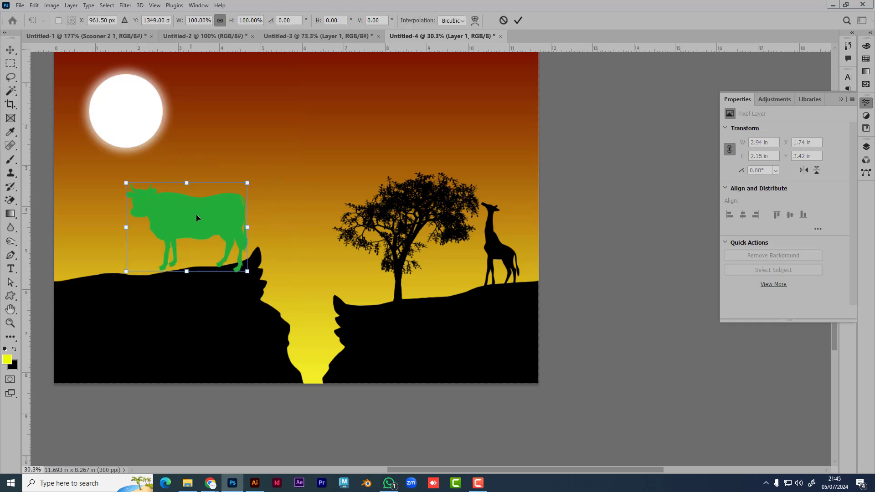
{"action": "left_click_drag", "start_coordinate": [248, 183], "coordinate": [203, 244]}
{"action": "key", "text": "Return"}
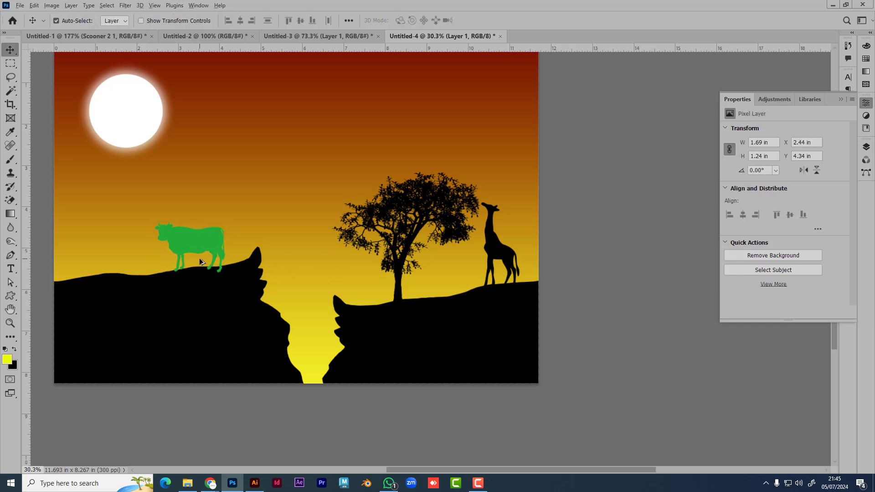
{"action": "scroll", "coordinate": [198, 258], "scroll_direction": "up", "scroll_amount": 1}
{"action": "left_click", "coordinate": [839, 100]}
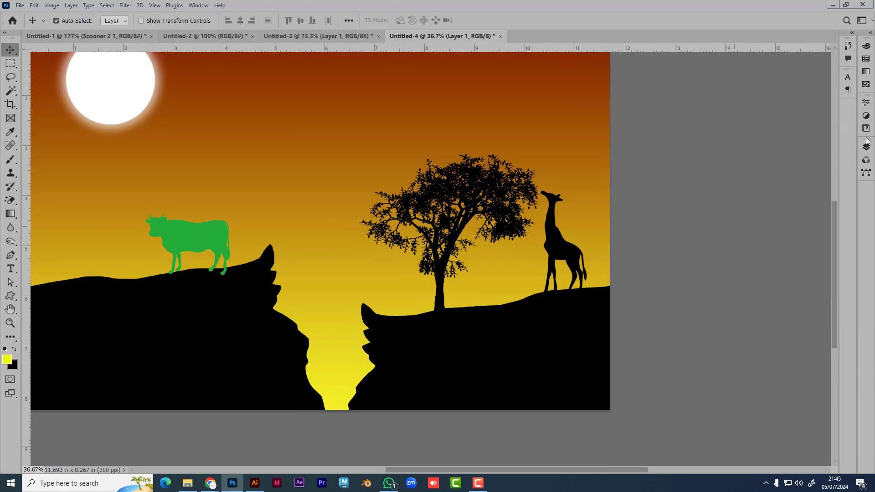
{"action": "left_click", "coordinate": [865, 146]}
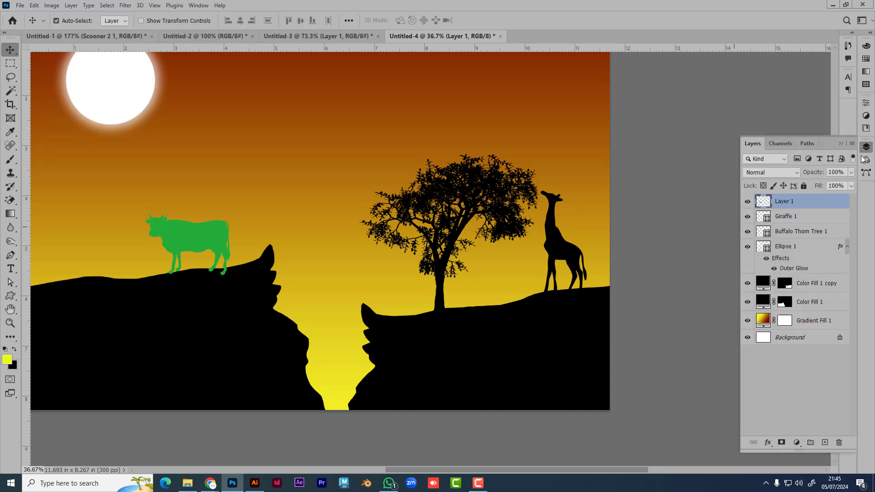
Step: Give the cow's Layer 1 a black Color Overlay layer style
{"action": "double_click", "coordinate": [834, 204]}
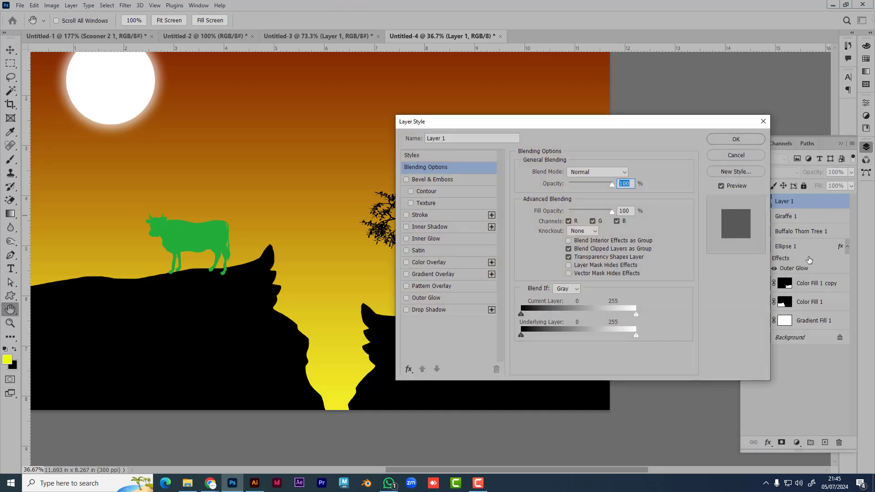
{"action": "left_click", "coordinate": [452, 264]}
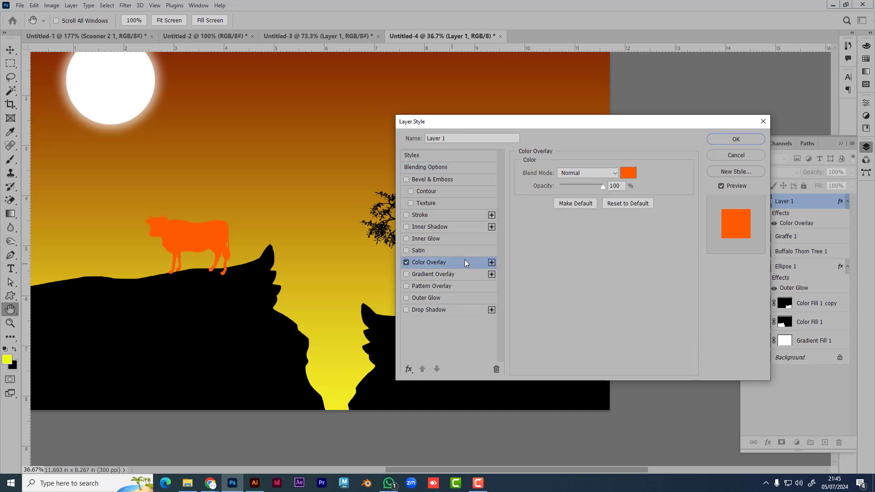
{"action": "left_click", "coordinate": [627, 172]}
{"action": "left_click_drag", "start_coordinate": [611, 256], "coordinate": [568, 285]}
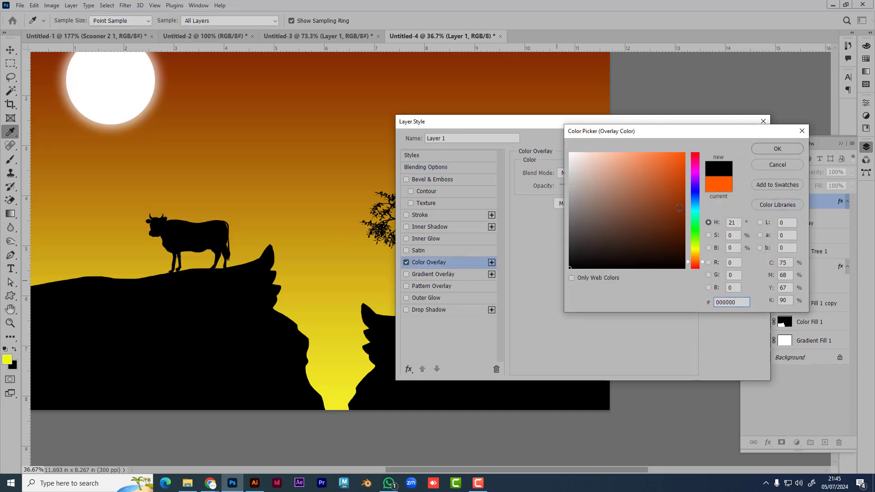
{"action": "left_click", "coordinate": [777, 150]}
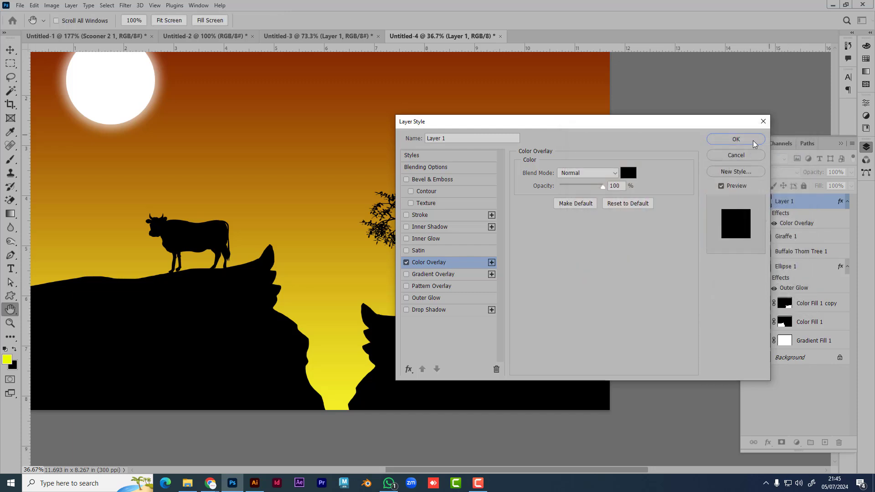
{"action": "left_click", "coordinate": [743, 144]}
Step: Move the black cow beside the giraffe on the right hill and scale it to 87%
{"action": "key", "text": "v"}
{"action": "left_click_drag", "start_coordinate": [192, 244], "coordinate": [508, 276]}
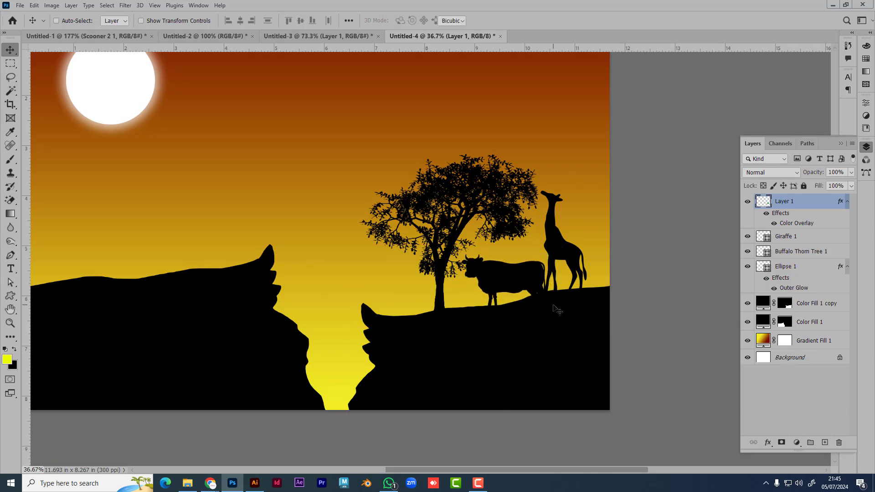
{"action": "key", "text": "ctrl+t"}
{"action": "left_click_drag", "start_coordinate": [547, 315], "coordinate": [530, 314]}
{"action": "left_click_drag", "start_coordinate": [516, 283], "coordinate": [511, 287]}
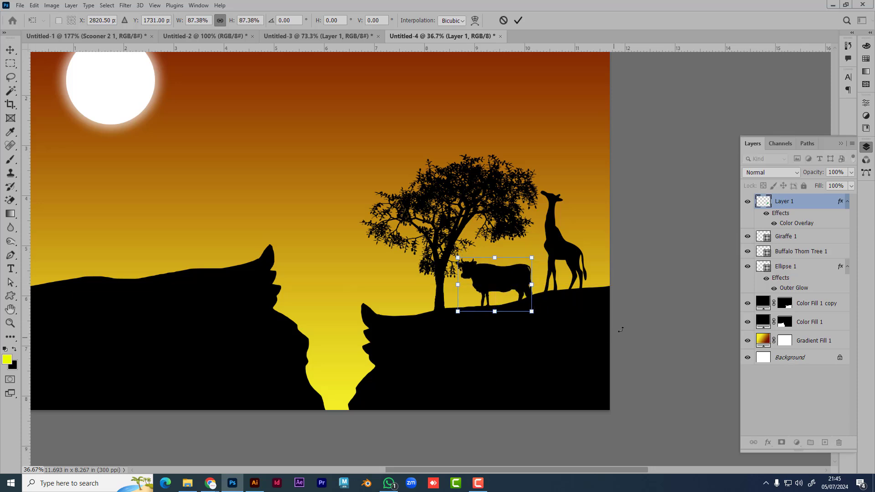
{"action": "key", "text": "Return"}
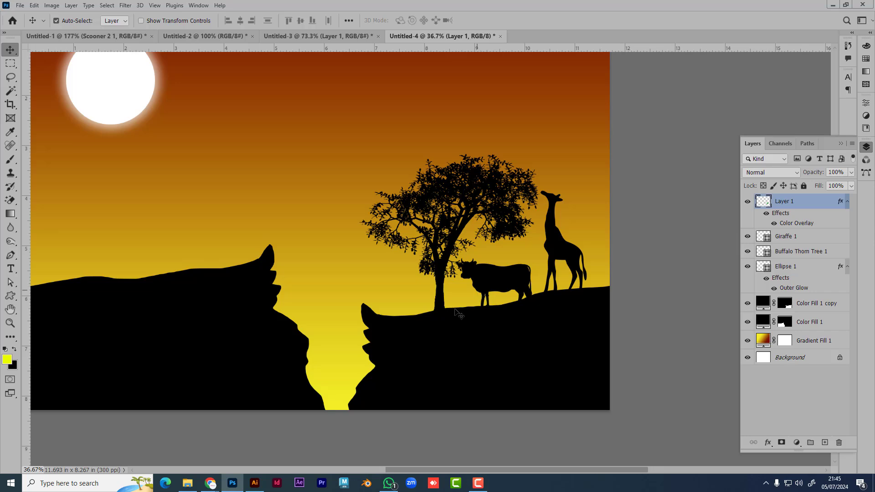
Step: Replace the cow search with a Google Images search for 'grass png'
{"action": "mouse_move", "coordinate": [205, 480]}
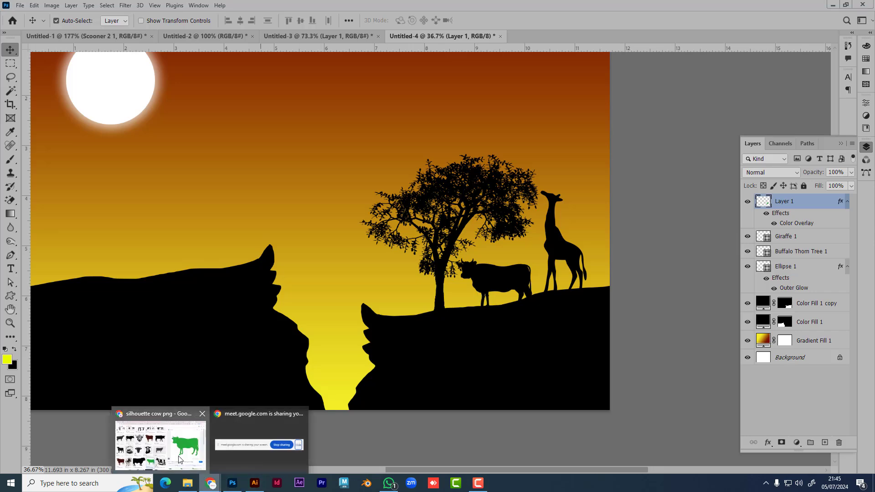
{"action": "left_click", "coordinate": [160, 444]}
{"action": "left_click_drag", "start_coordinate": [189, 52], "coordinate": [75, 60]}
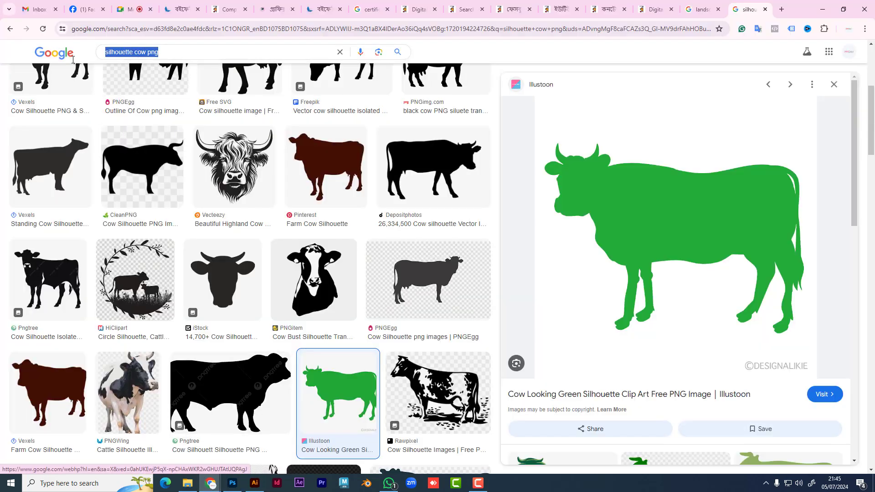
{"action": "type", "text": "grass"}
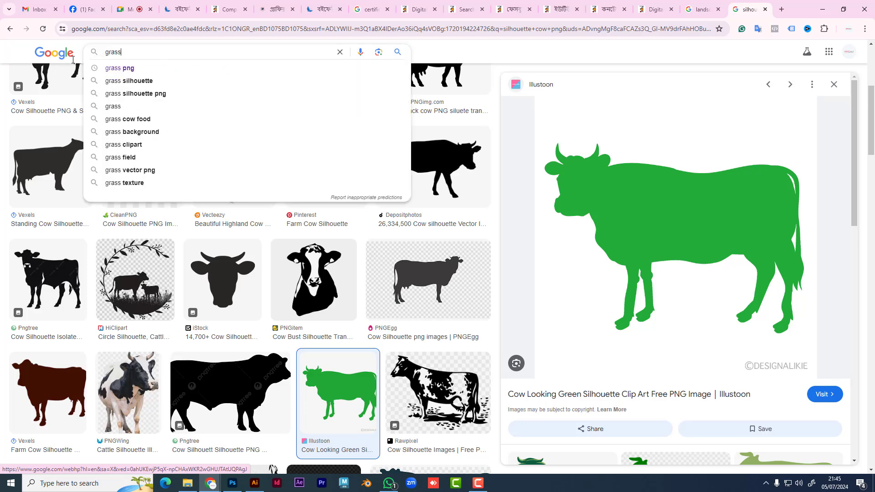
{"action": "key", "text": "Down"}
{"action": "key", "text": "Return"}
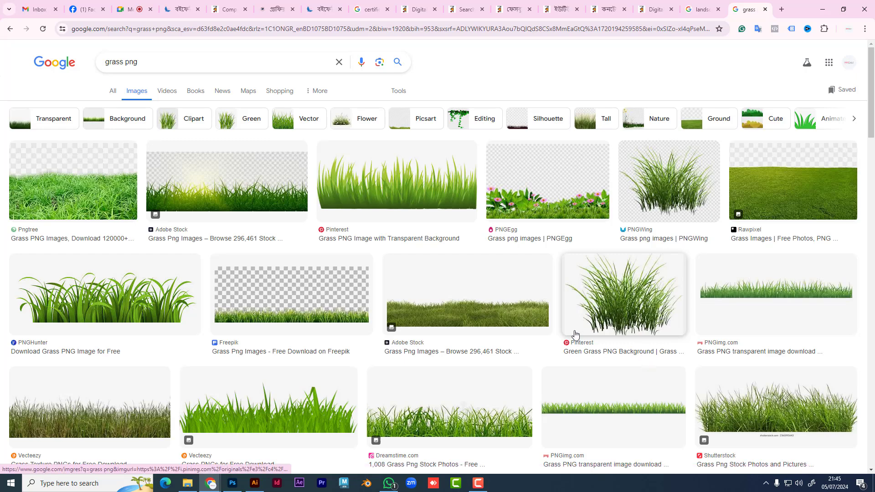
Step: Preview the Shutterstock grass strip image and copy it to the clipboard
{"action": "scroll", "coordinate": [576, 335], "scroll_direction": "down", "scroll_amount": 1}
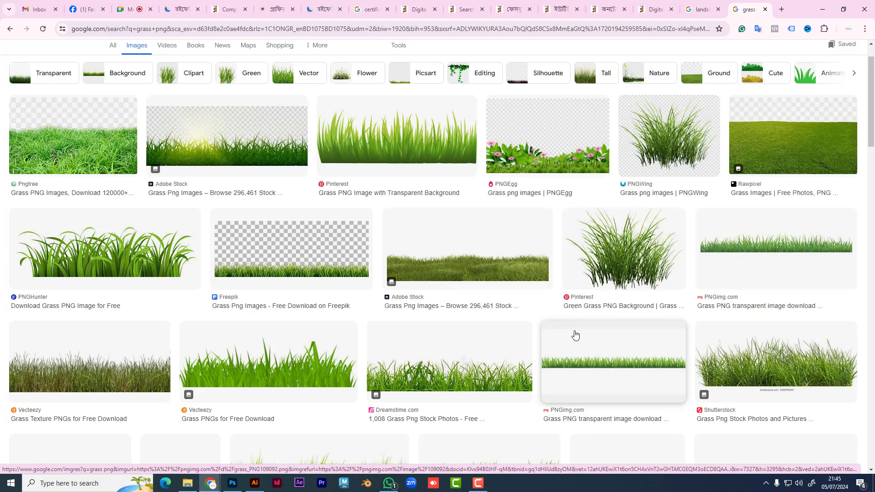
{"action": "scroll", "coordinate": [579, 335], "scroll_direction": "down", "scroll_amount": 3}
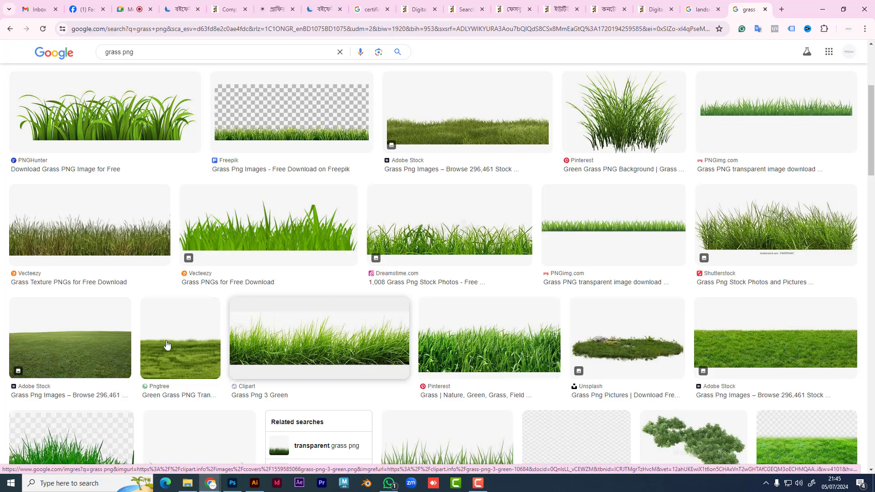
{"action": "scroll", "coordinate": [481, 351], "scroll_direction": "down", "scroll_amount": 3}
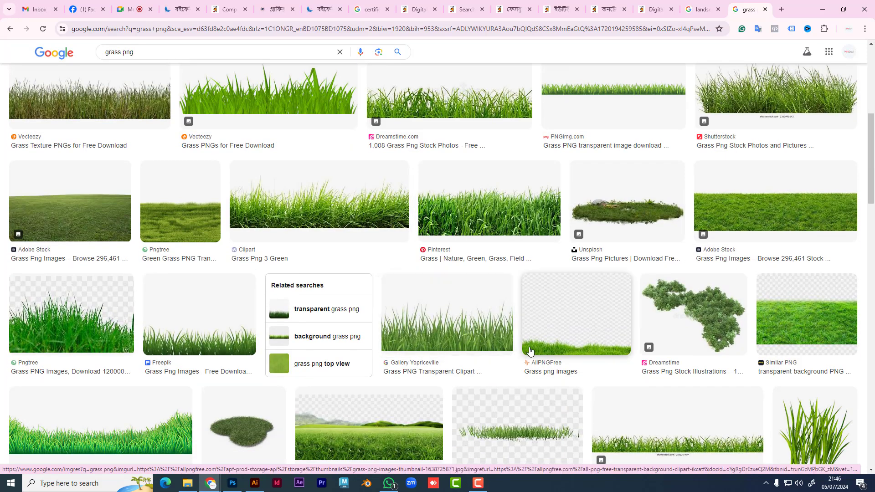
{"action": "scroll", "coordinate": [528, 353], "scroll_direction": "down", "scroll_amount": 2}
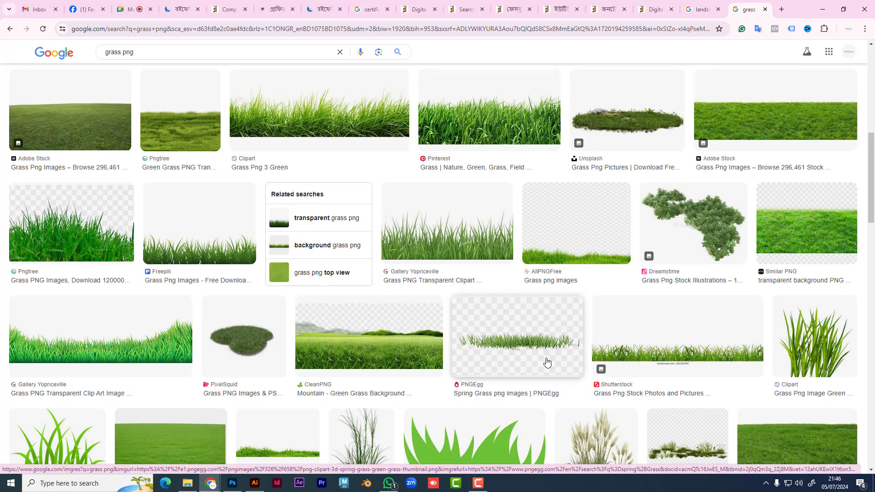
{"action": "scroll", "coordinate": [546, 359], "scroll_direction": "down", "scroll_amount": 2}
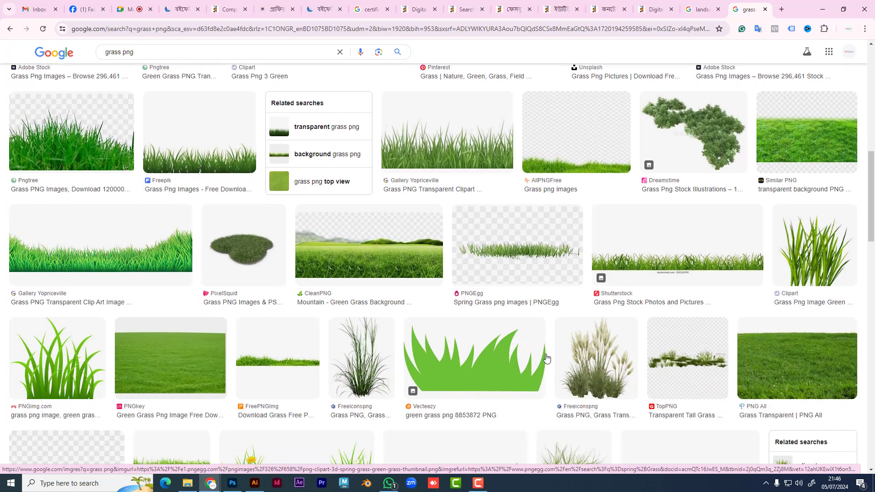
{"action": "left_click", "coordinate": [538, 311]}
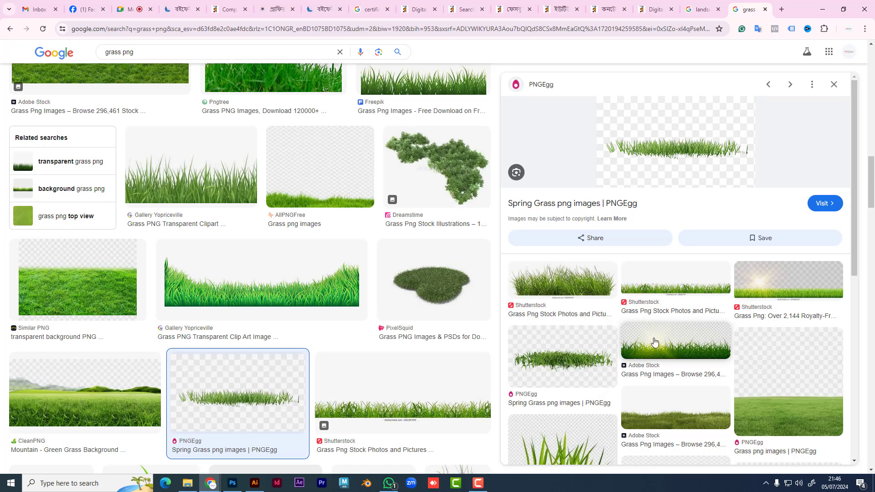
{"action": "right_click", "coordinate": [679, 145]}
{"action": "left_click", "coordinate": [646, 283]}
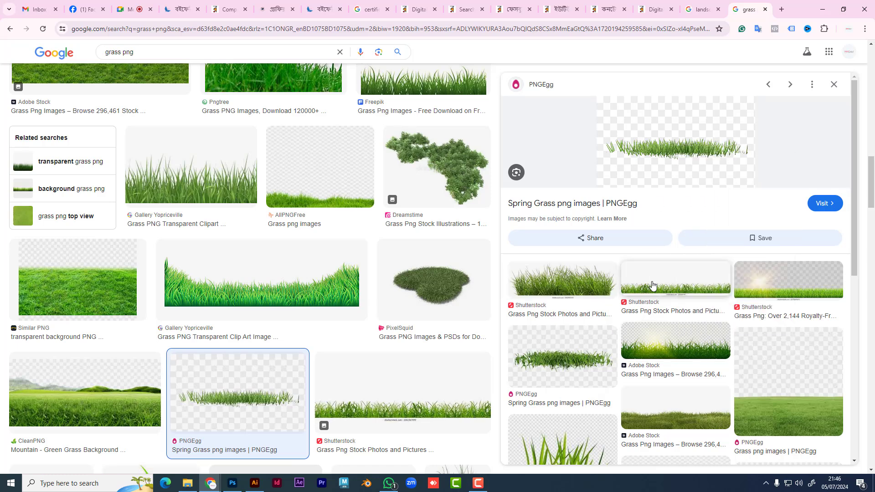
{"action": "left_click", "coordinate": [649, 284]}
{"action": "right_click", "coordinate": [636, 117]}
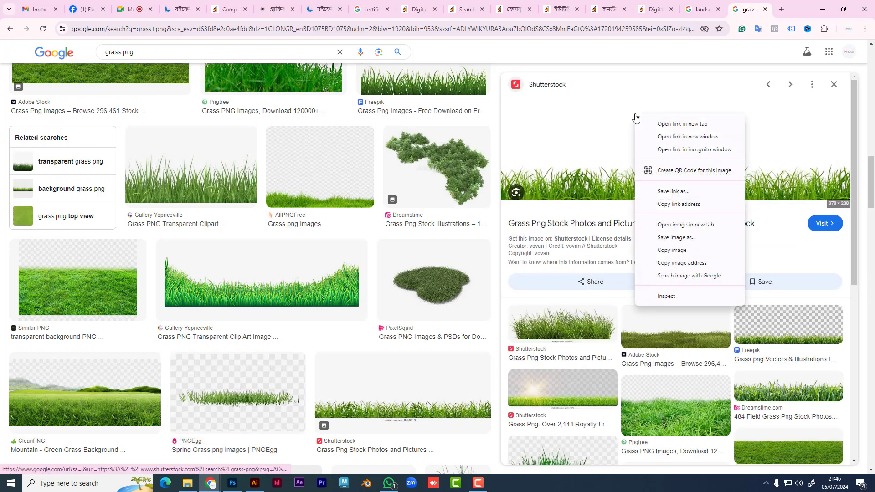
{"action": "left_click", "coordinate": [668, 251]}
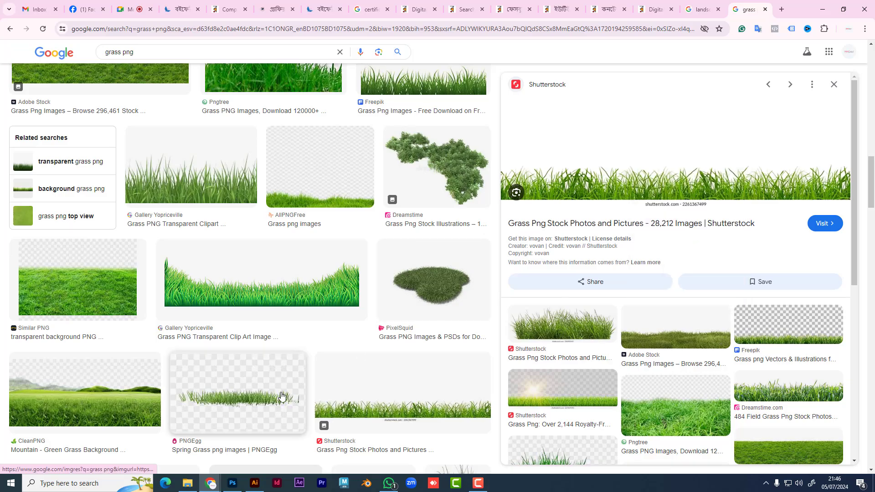
{"action": "left_click", "coordinate": [232, 483]}
Step: Paste the grass image as Layer 2 and move it above the left cliff
{"action": "key", "text": "ctrl+v"}
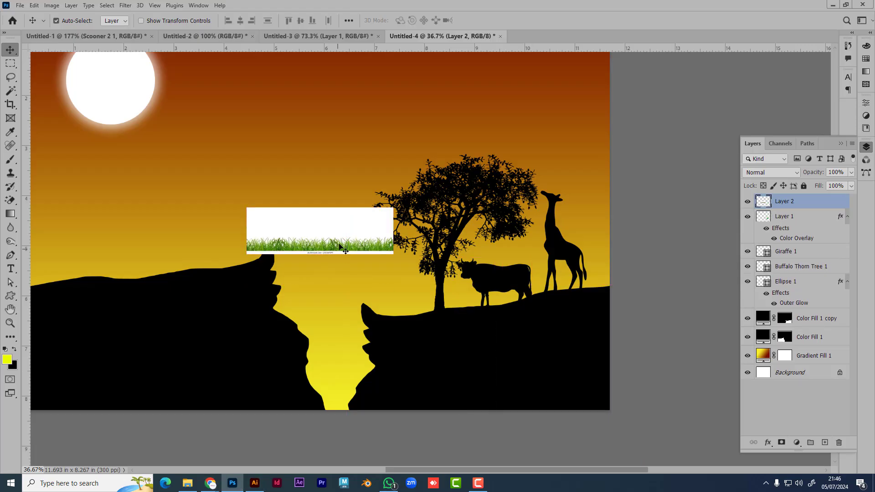
{"action": "left_click_drag", "start_coordinate": [332, 240], "coordinate": [287, 195]}
{"action": "scroll", "coordinate": [287, 195], "scroll_direction": "up", "scroll_amount": 5}
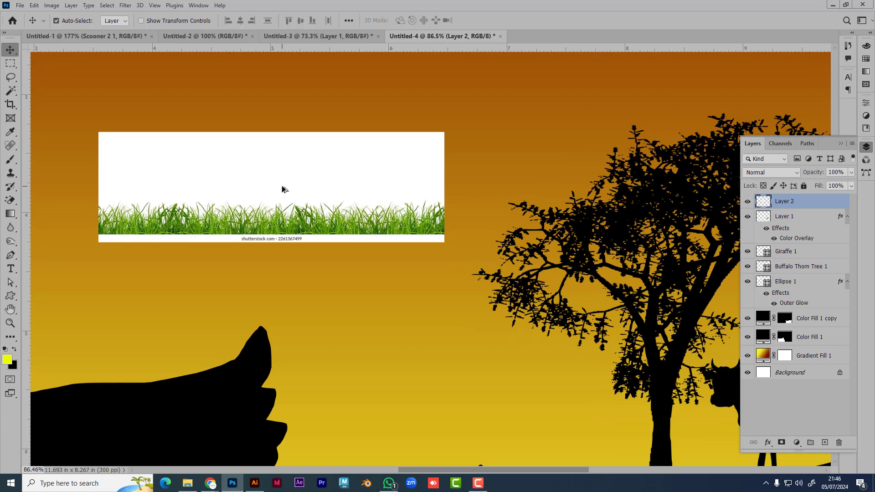
{"action": "scroll", "coordinate": [285, 196], "scroll_direction": "left", "scroll_amount": 2}
Step: Delete the white watermark strip below the grass and nudge the grass up and left
{"action": "key", "text": "m"}
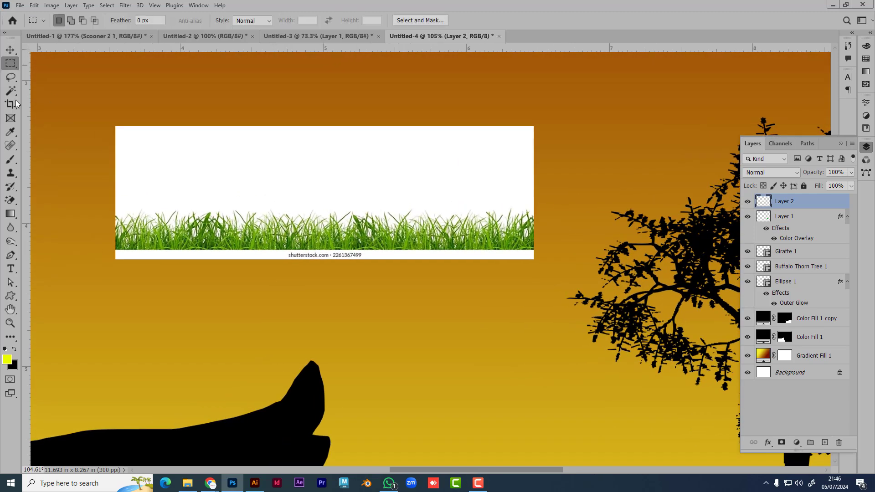
{"action": "left_click_drag", "start_coordinate": [111, 249], "coordinate": [546, 320]}
{"action": "key", "text": "Delete"}
{"action": "key", "text": "ctrl+d"}
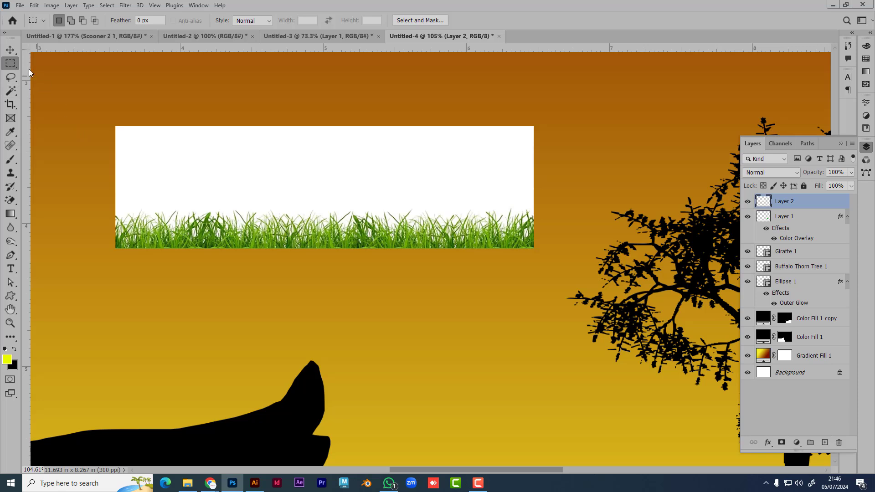
{"action": "left_click", "coordinate": [10, 49]}
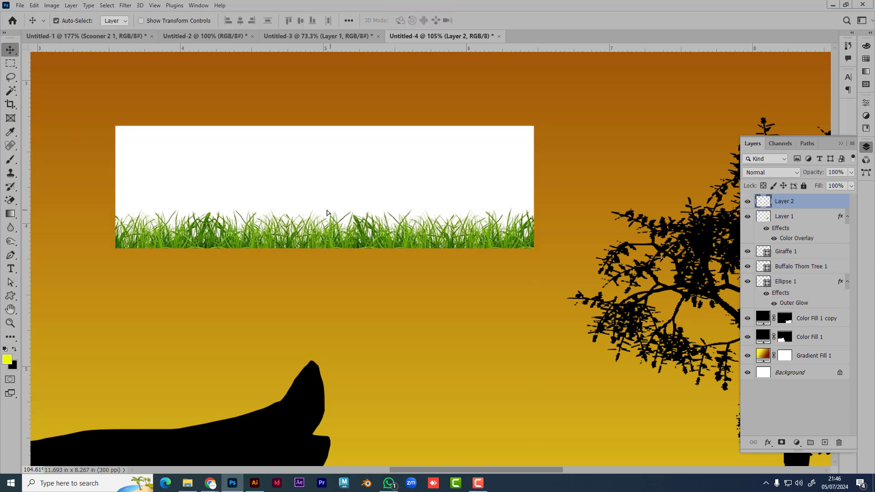
{"action": "left_click_drag", "start_coordinate": [328, 223], "coordinate": [303, 228]}
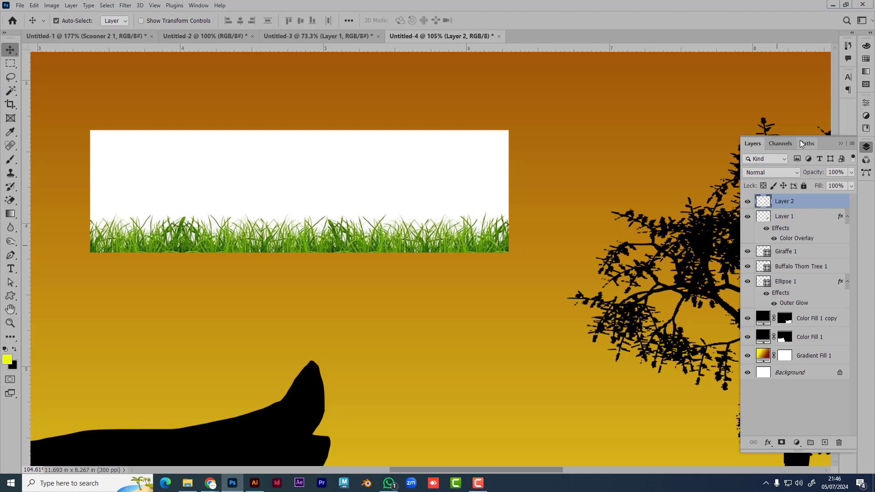
Step: Hide the grass layer's white background by dragging the Layer Style Blend If white slider left
{"action": "double_click", "coordinate": [835, 206]}
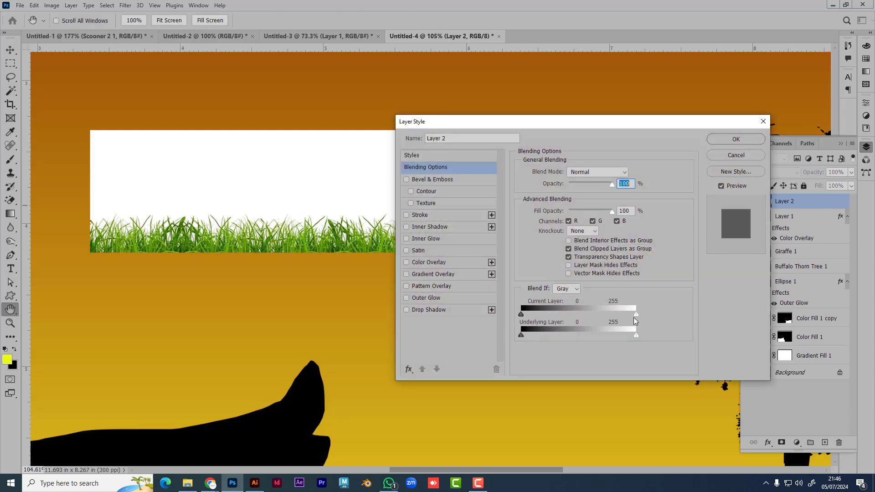
{"action": "left_click_drag", "start_coordinate": [635, 316], "coordinate": [633, 316]}
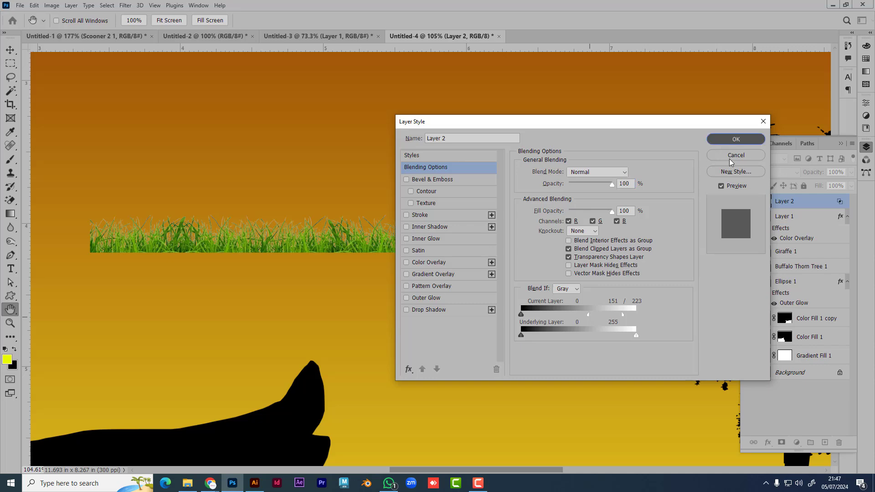
{"action": "left_click", "coordinate": [735, 139]}
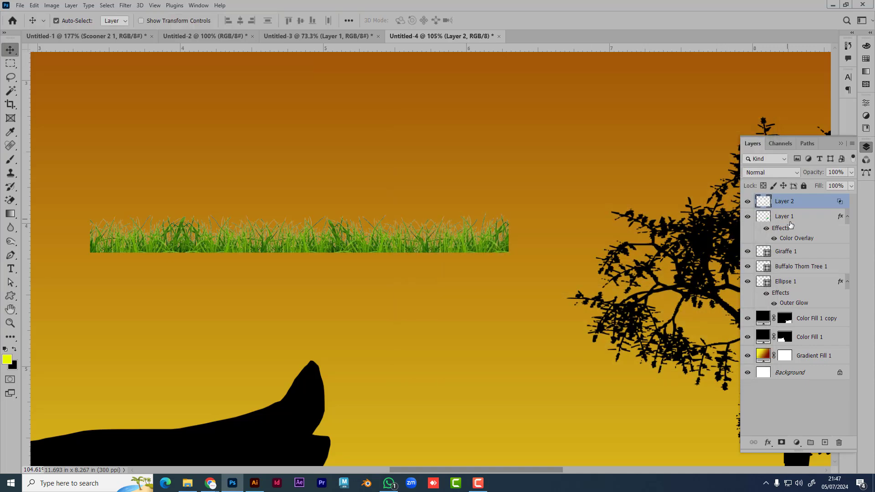
{"action": "double_click", "coordinate": [828, 205]}
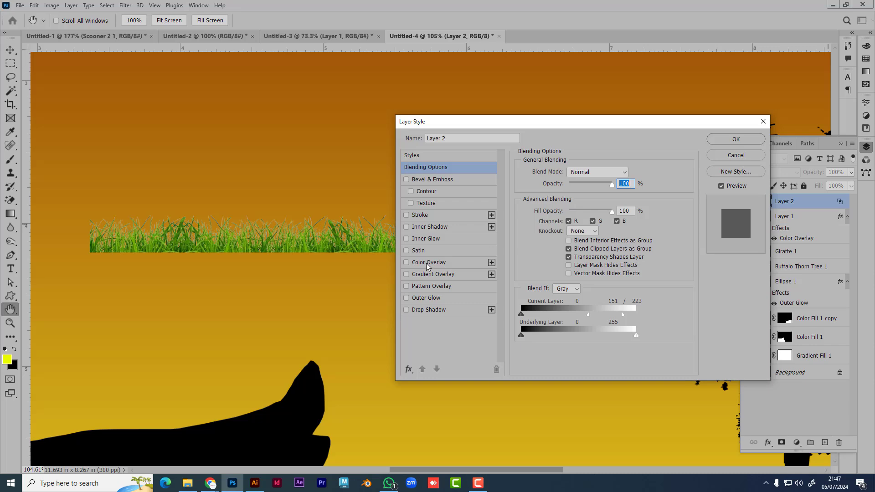
{"action": "left_click", "coordinate": [438, 265]}
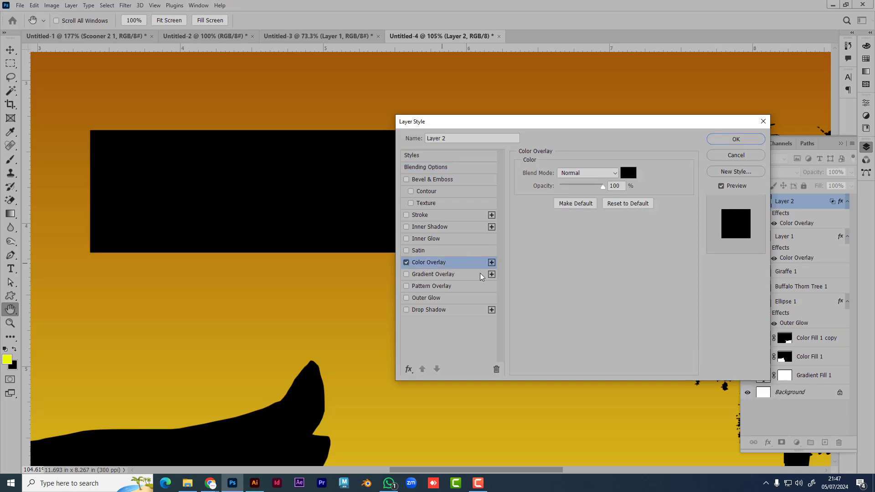
{"action": "left_click", "coordinate": [735, 156]}
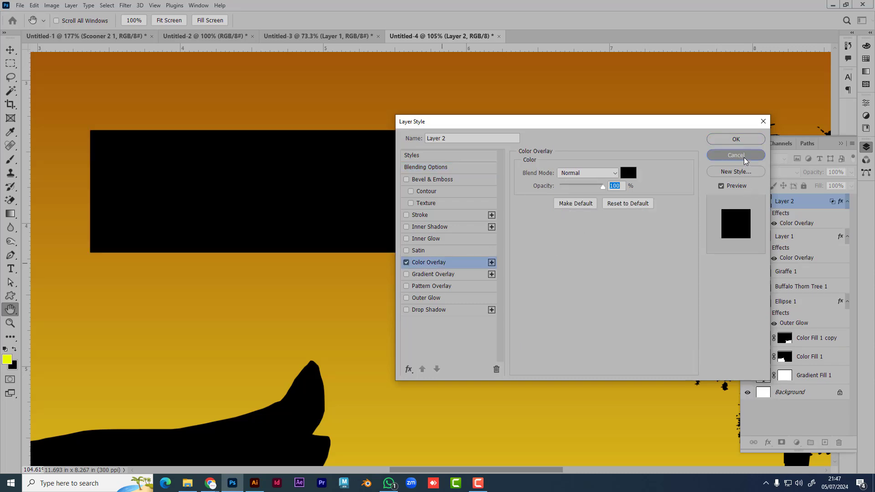
Step: Convert Layer 2 to a Smart Object and give it a black Color Overlay
{"action": "right_click", "coordinate": [811, 205]}
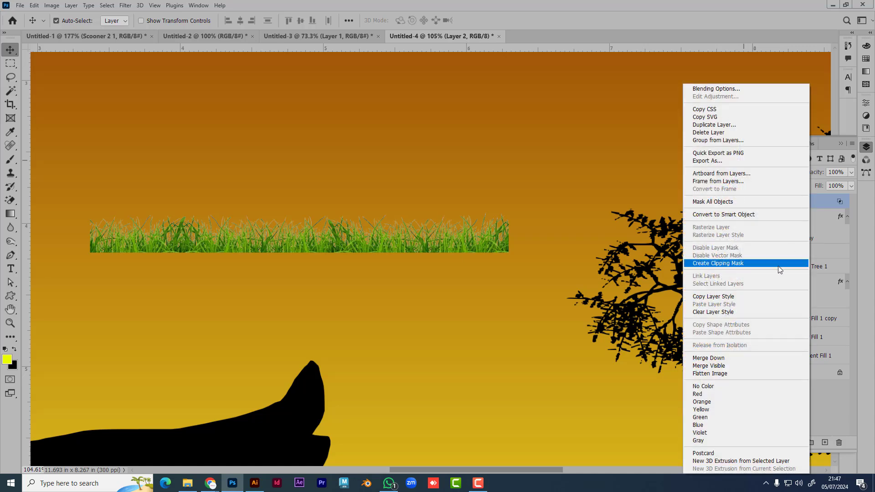
{"action": "left_click", "coordinate": [736, 215]}
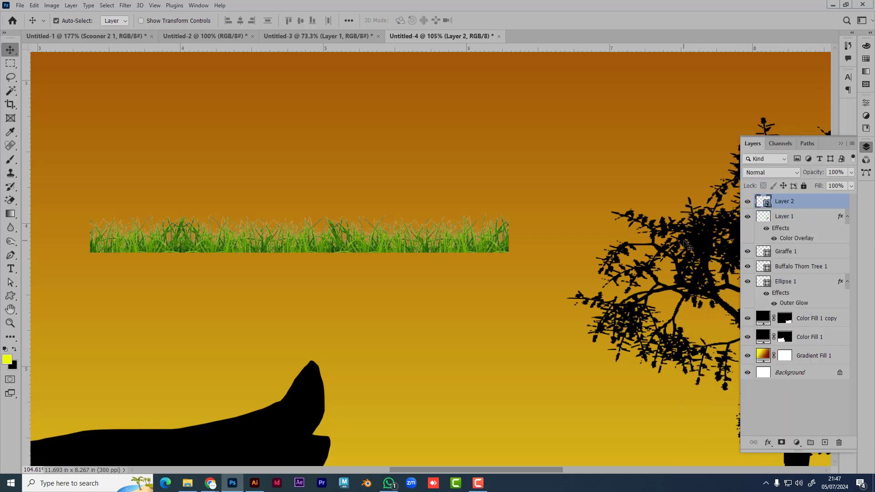
{"action": "double_click", "coordinate": [824, 203]}
{"action": "left_click", "coordinate": [434, 264]}
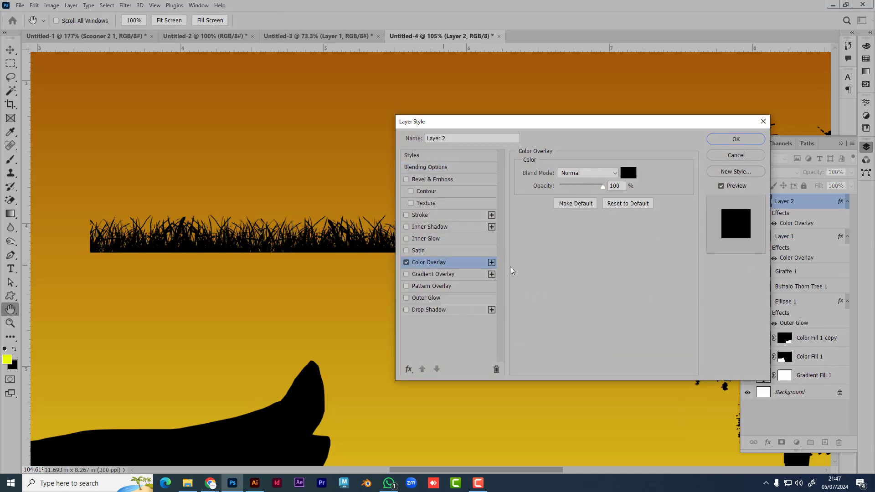
{"action": "left_click", "coordinate": [761, 142]}
{"action": "key", "text": "v"}
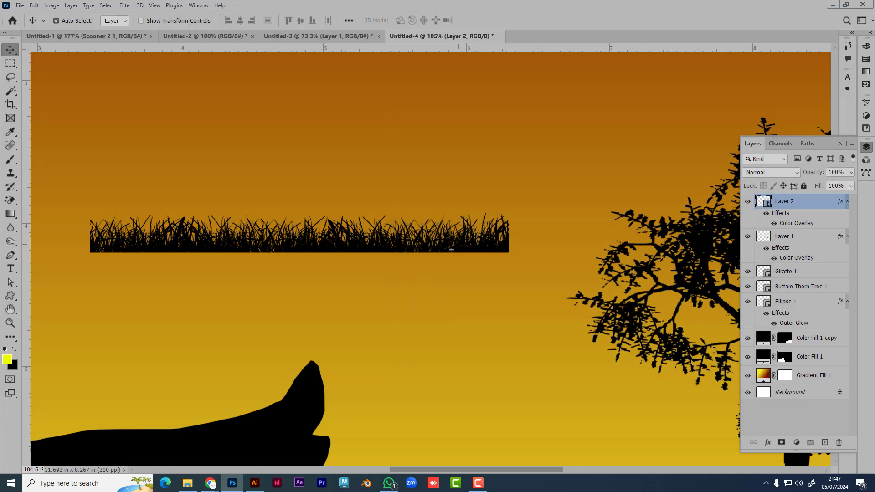
{"action": "scroll", "coordinate": [395, 235], "scroll_direction": "down", "scroll_amount": 3}
{"action": "scroll", "coordinate": [394, 235], "scroll_direction": "down", "scroll_amount": 3}
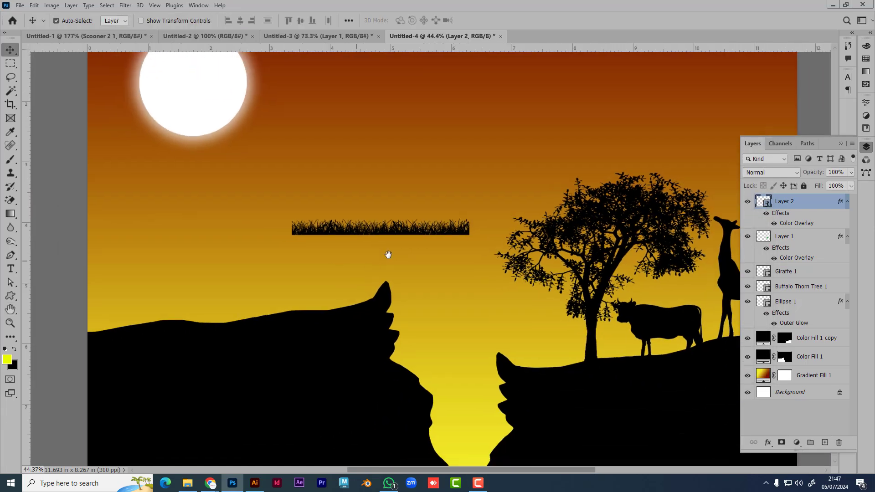
{"action": "scroll", "coordinate": [429, 219], "scroll_direction": "left", "scroll_amount": 5}
Step: Move the grass onto the left cliff's top and rotate it about -3.5° to follow the slope
{"action": "left_click_drag", "start_coordinate": [474, 208], "coordinate": [269, 301]}
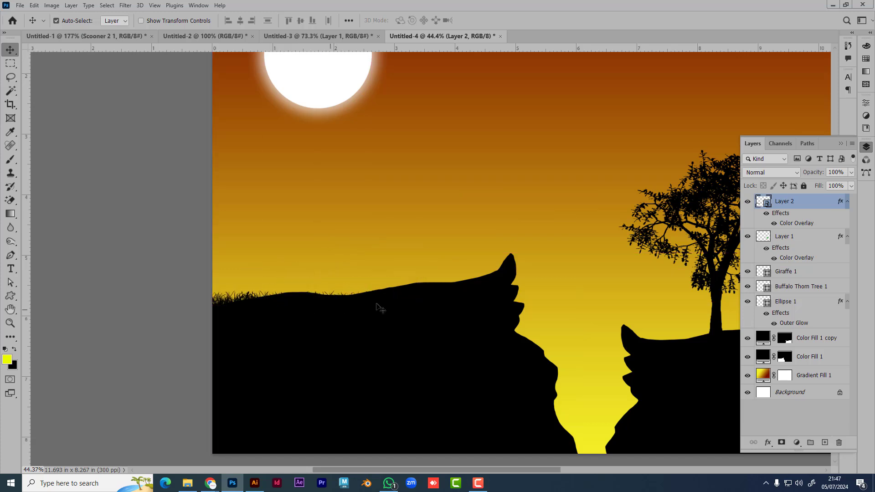
{"action": "key", "text": "ctrl"}
{"action": "key", "text": "ctrl+t"}
{"action": "left_click_drag", "start_coordinate": [405, 318], "coordinate": [408, 315]}
{"action": "left_click_drag", "start_coordinate": [375, 292], "coordinate": [371, 284]}
{"action": "key", "text": "Return"}
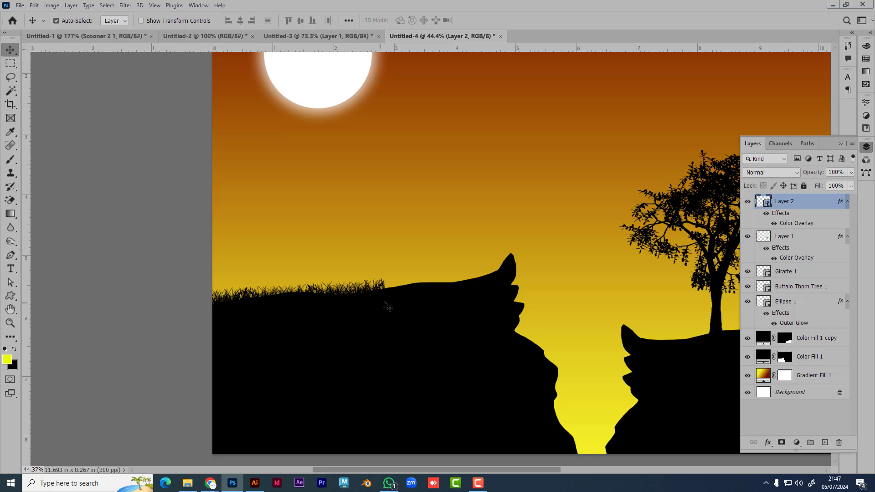
Step: Scale the grass strip down to about 92%
{"action": "scroll", "coordinate": [384, 301], "scroll_direction": "up", "scroll_amount": 3}
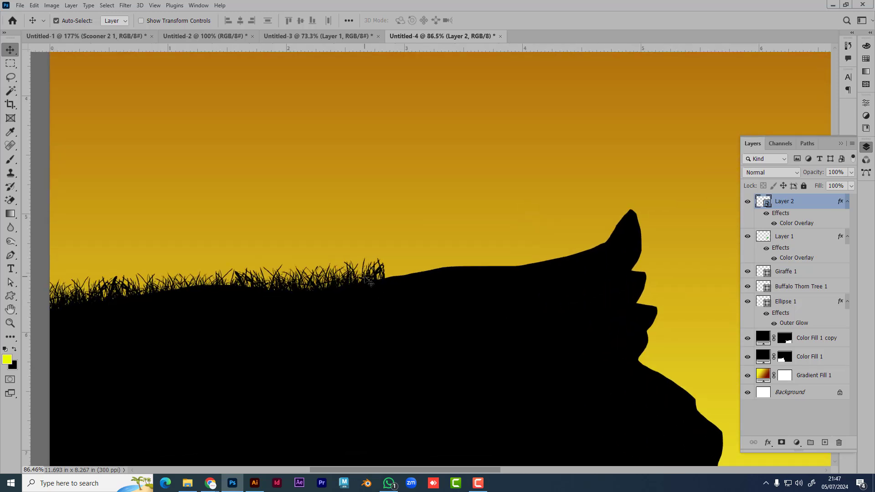
{"action": "key", "text": "ctrl+t"}
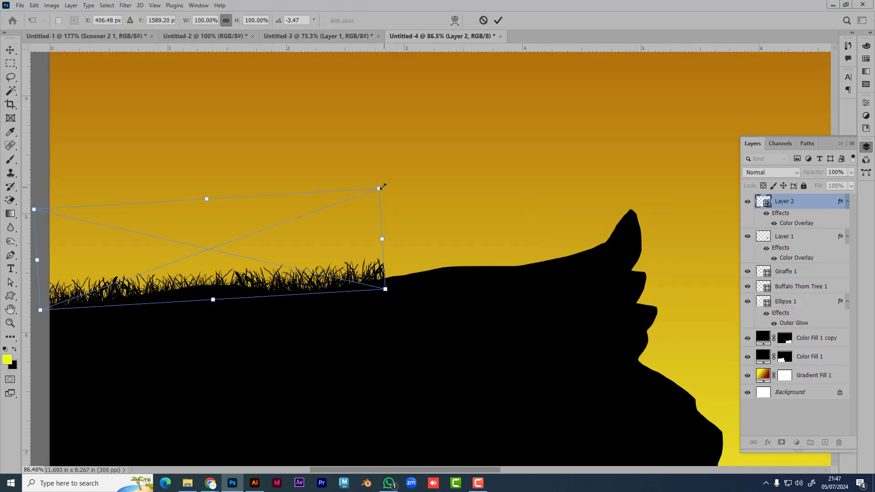
{"action": "left_click_drag", "start_coordinate": [382, 187], "coordinate": [353, 217]}
{"action": "key", "text": "Return"}
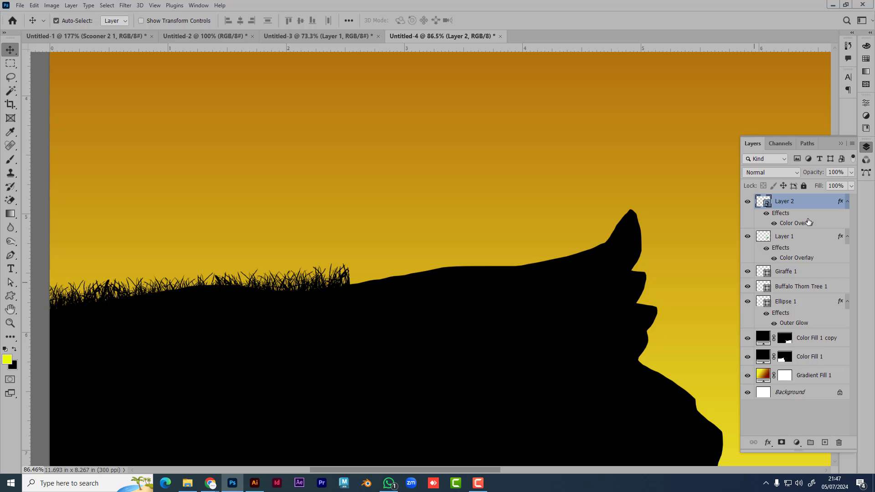
Step: Duplicate the grass as Layer 2 copy, move it right along the ridge, narrow it and tilt it to -7.17°
{"action": "key", "text": "ctrl+j"}
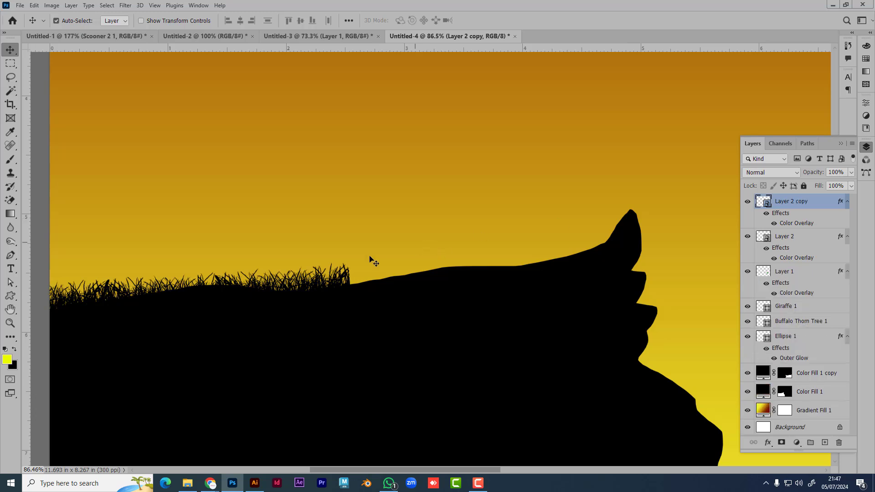
{"action": "left_click_drag", "start_coordinate": [305, 288], "coordinate": [608, 269]}
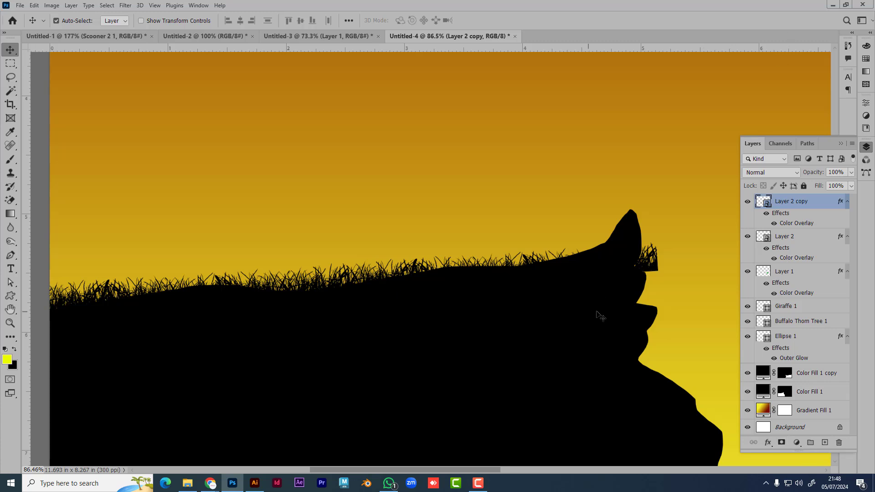
{"action": "key", "text": "ctrl+t"}
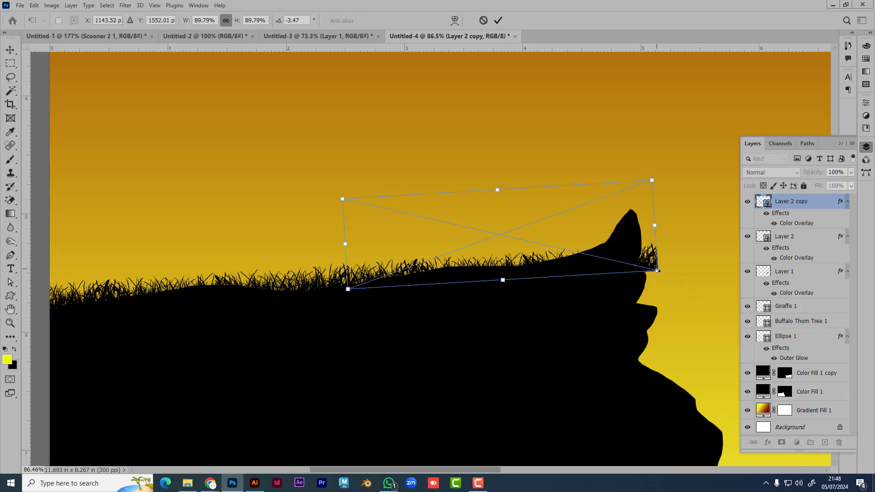
{"action": "left_click_drag", "start_coordinate": [656, 226], "coordinate": [625, 236]}
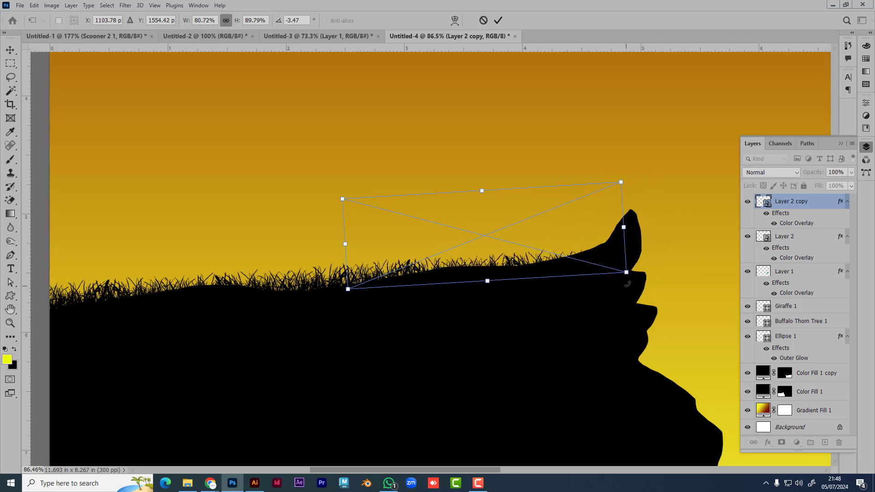
{"action": "left_click_drag", "start_coordinate": [628, 283], "coordinate": [628, 273]}
{"action": "left_click_drag", "start_coordinate": [553, 251], "coordinate": [554, 243]}
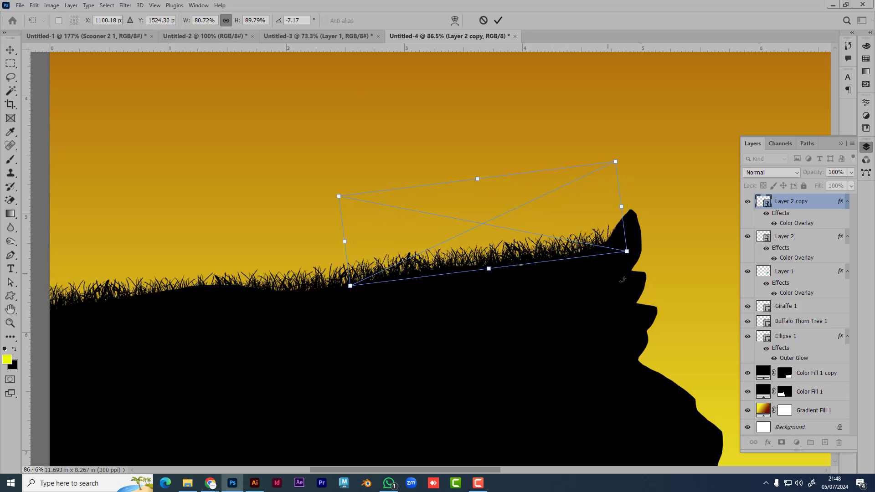
{"action": "key", "text": "Return"}
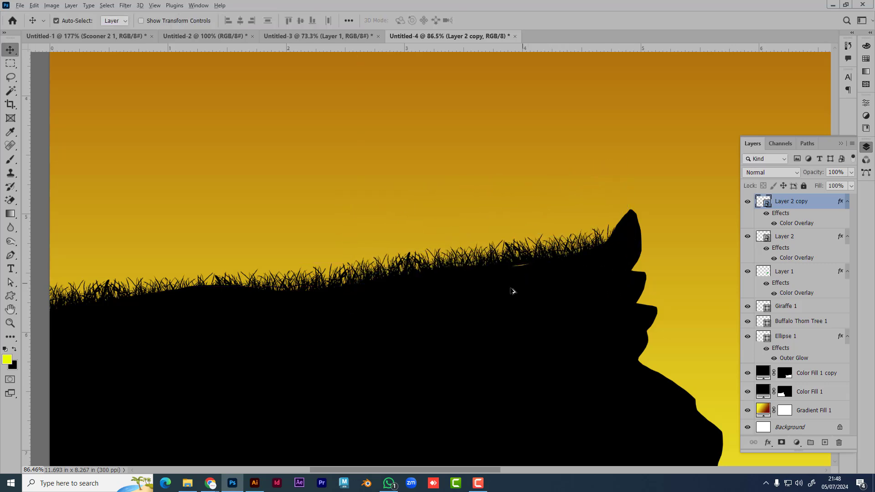
{"action": "scroll", "coordinate": [527, 277], "scroll_direction": "up", "scroll_amount": 5}
Step: Lasso the yellow sliver under the grass and fill it black on the Color Fill 1 copy mask
{"action": "scroll", "coordinate": [532, 266], "scroll_direction": "up", "scroll_amount": 2}
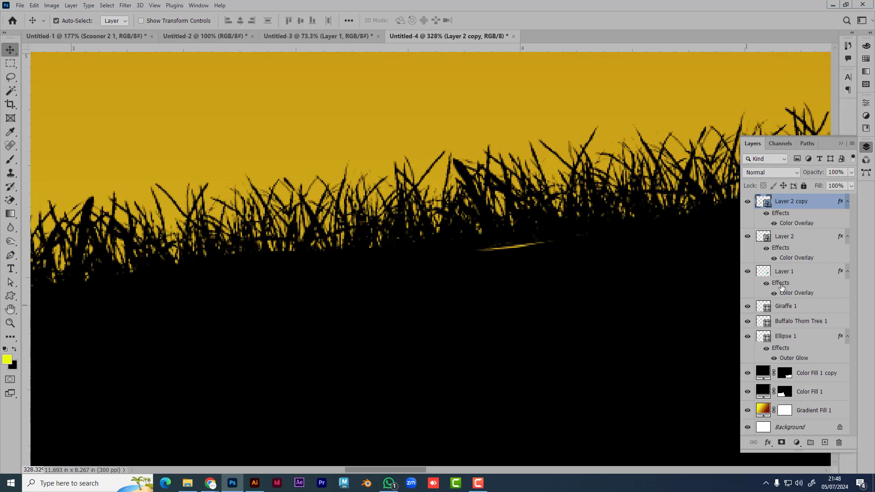
{"action": "left_click", "coordinate": [10, 62]}
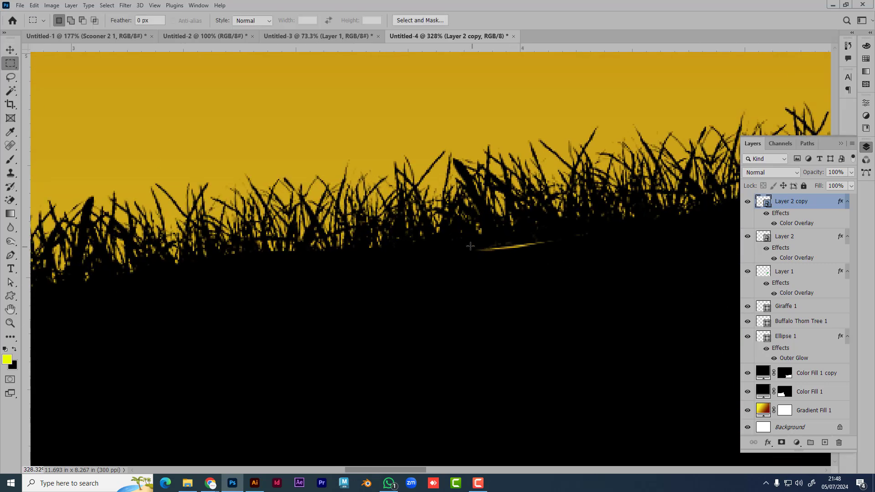
{"action": "left_click_drag", "start_coordinate": [470, 246], "coordinate": [184, 151]}
{"action": "left_click", "coordinate": [327, 250]}
{"action": "left_click", "coordinate": [10, 77]}
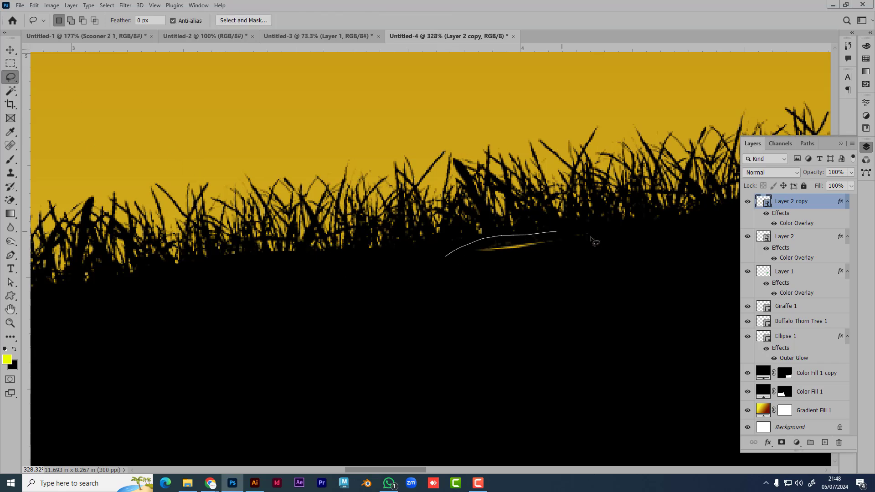
{"action": "left_click_drag", "start_coordinate": [591, 240], "coordinate": [585, 267]}
{"action": "left_click", "coordinate": [784, 375]}
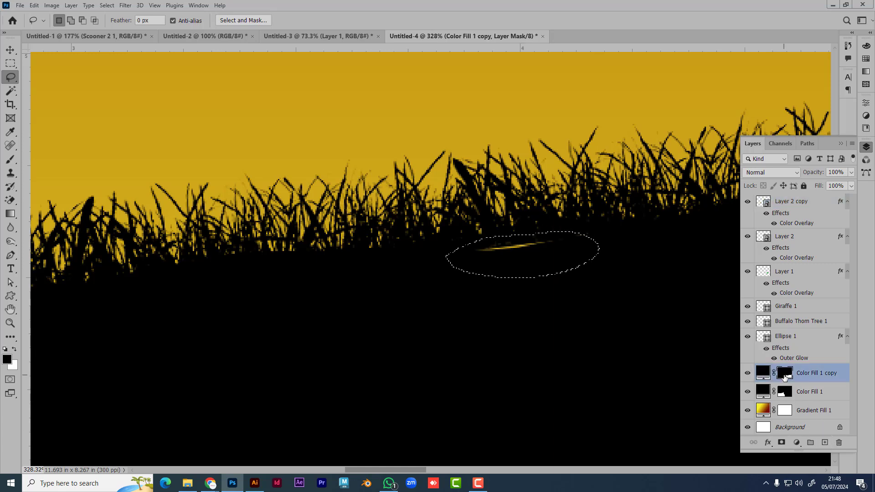
{"action": "key", "text": "Delete"}
{"action": "scroll", "coordinate": [588, 258], "scroll_direction": "down", "scroll_amount": 5}
{"action": "scroll", "coordinate": [444, 334], "scroll_direction": "down", "scroll_amount": 5}
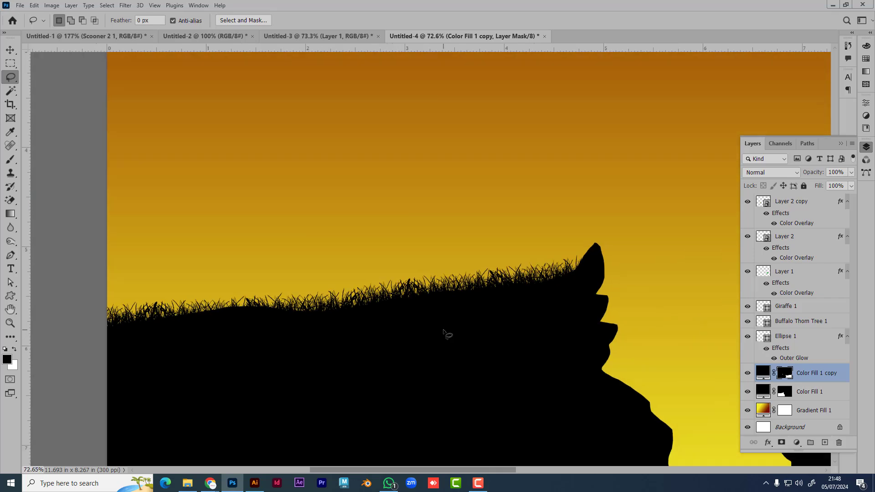
{"action": "scroll", "coordinate": [384, 332], "scroll_direction": "down", "scroll_amount": 4}
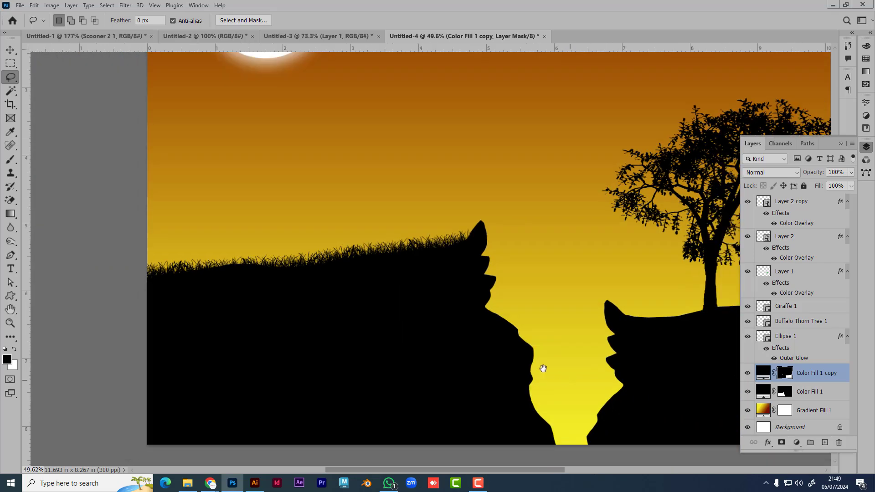
{"action": "scroll", "coordinate": [364, 317], "scroll_direction": "down", "scroll_amount": 1}
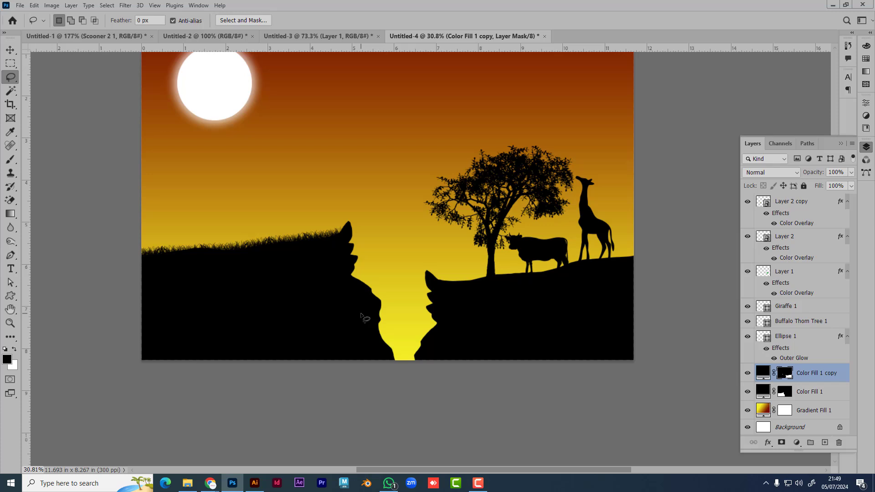
{"action": "scroll", "coordinate": [343, 319], "scroll_direction": "up", "scroll_amount": 3}
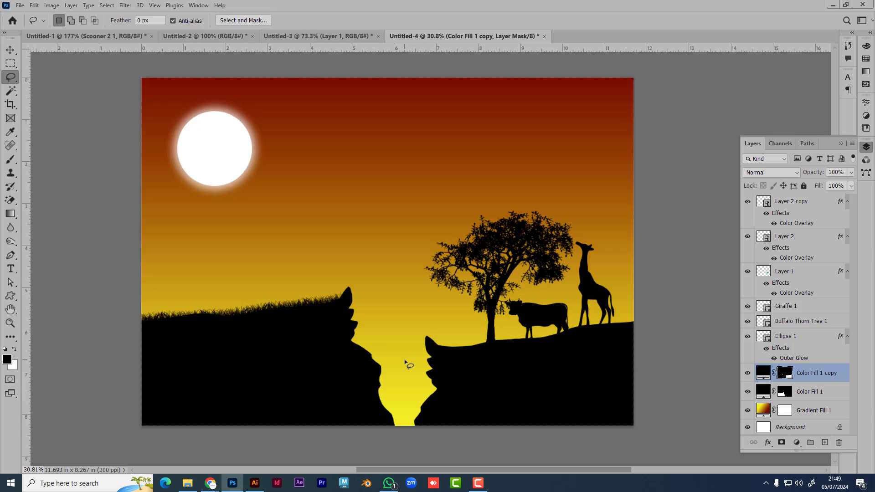
{"action": "mouse_move", "coordinate": [210, 485]}
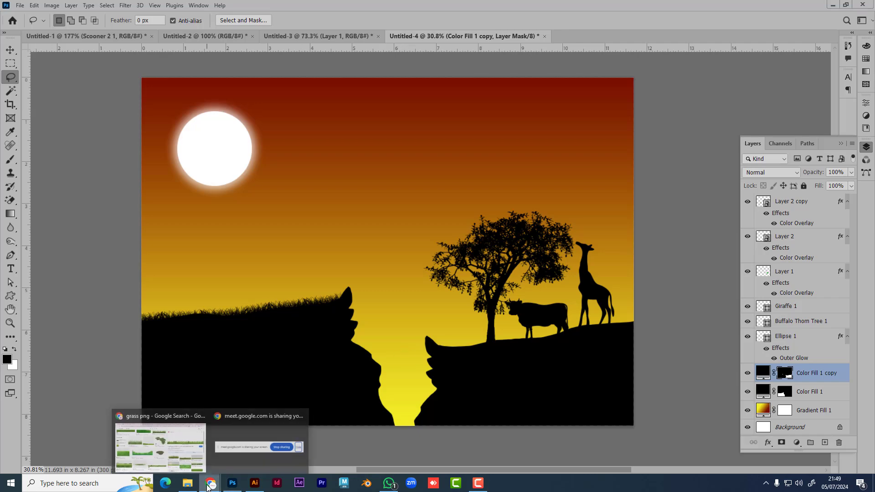
Step: Bring Chrome forward and scroll through the 'landscape design in photoshop' results
{"action": "left_click", "coordinate": [177, 453]}
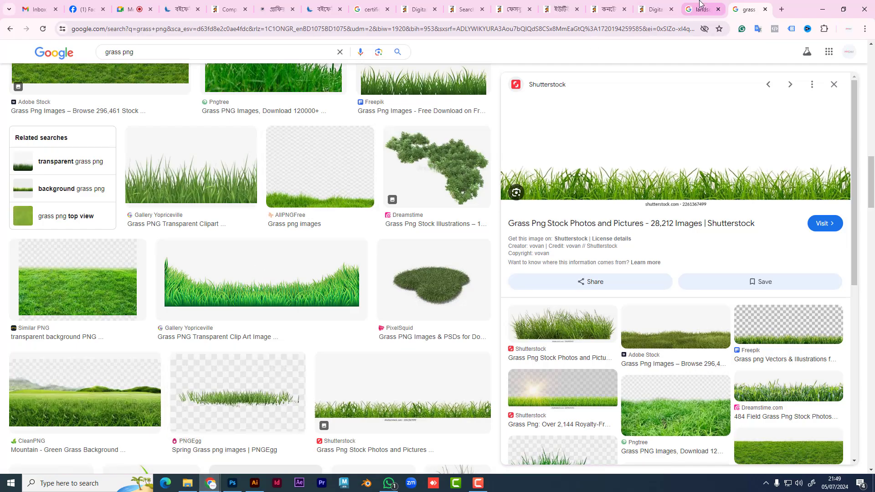
{"action": "left_click", "coordinate": [694, 15]}
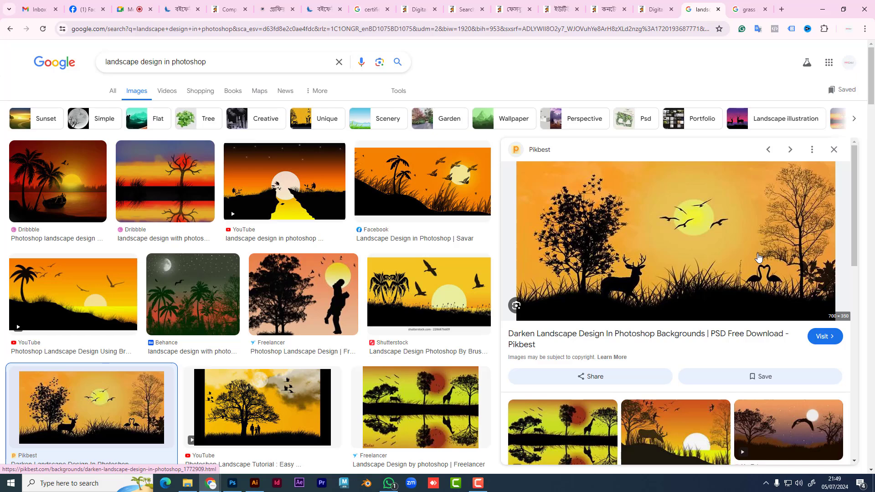
{"action": "scroll", "coordinate": [263, 410], "scroll_direction": "down", "scroll_amount": 2}
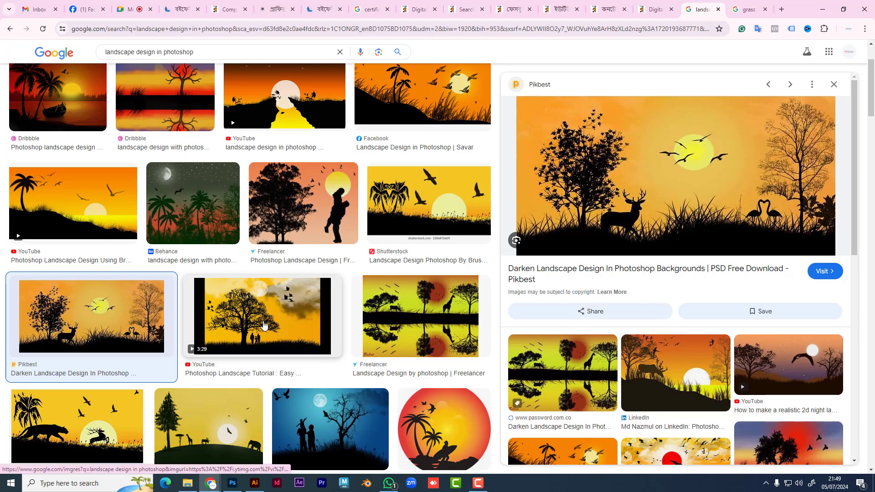
Step: On the 'grass png' results, replace the search text with 'cloud'
{"action": "left_click", "coordinate": [749, 9]}
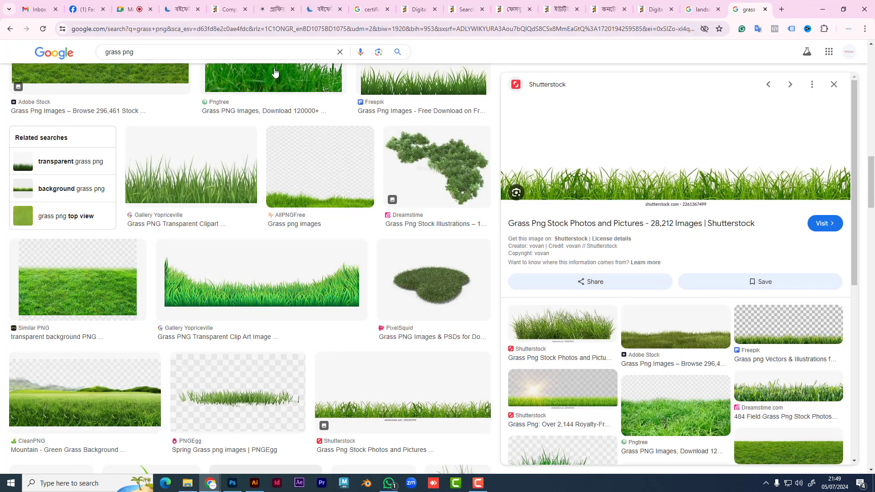
{"action": "left_click_drag", "start_coordinate": [139, 52], "coordinate": [15, 66]}
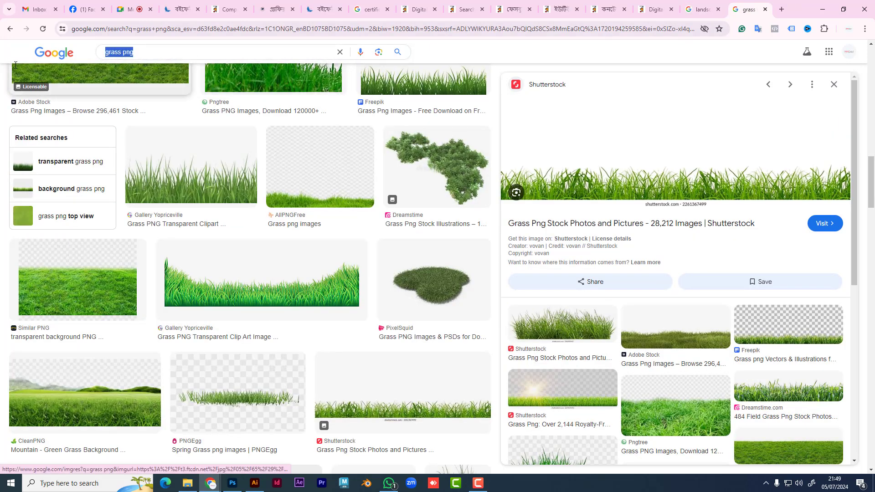
{"action": "type", "text": "cloud"}
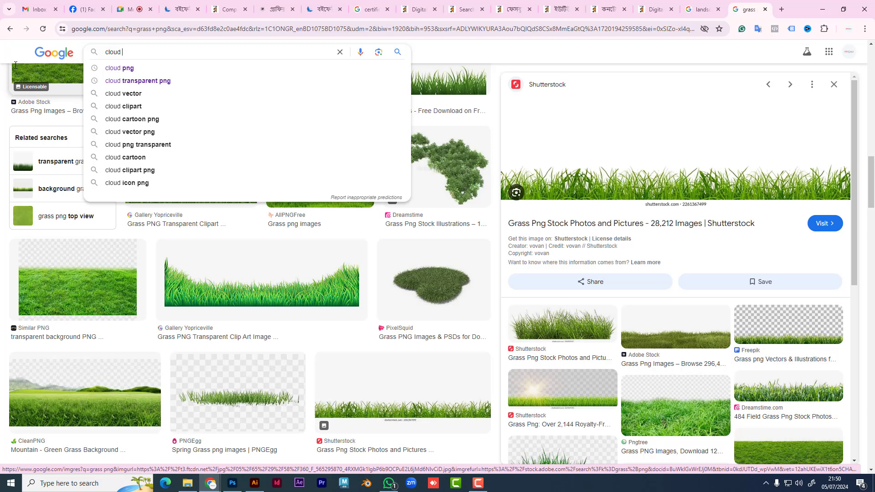
Step: Search for 'cloud png', then flip between Photoshop, the Meet tab and the cloud results
{"action": "type", "text": "png"}
{"action": "key", "text": "Return"}
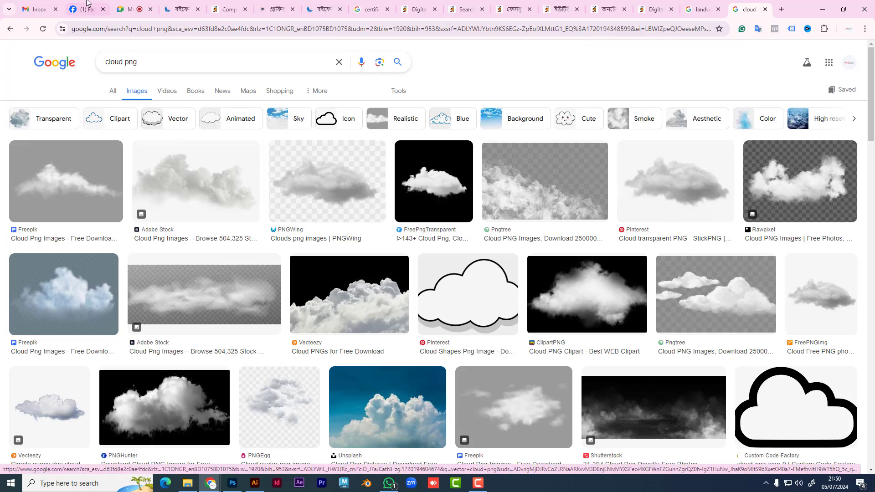
{"action": "mouse_move", "coordinate": [210, 482]}
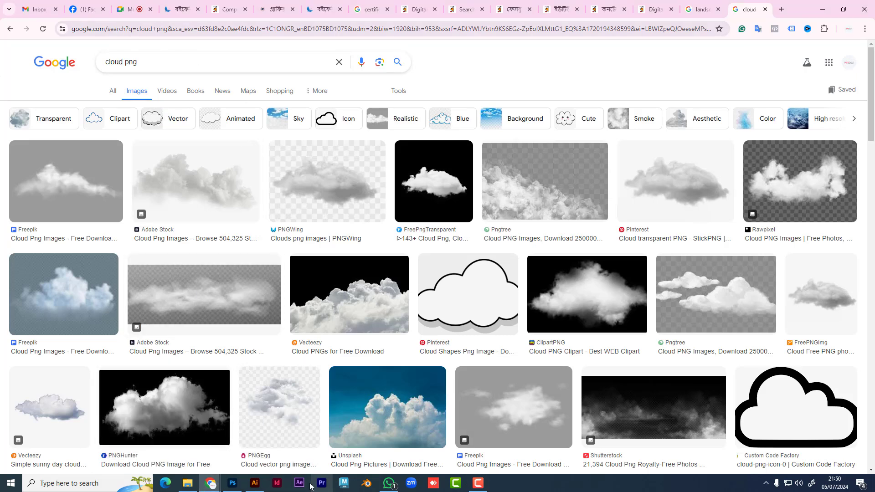
{"action": "left_click", "coordinate": [233, 440]}
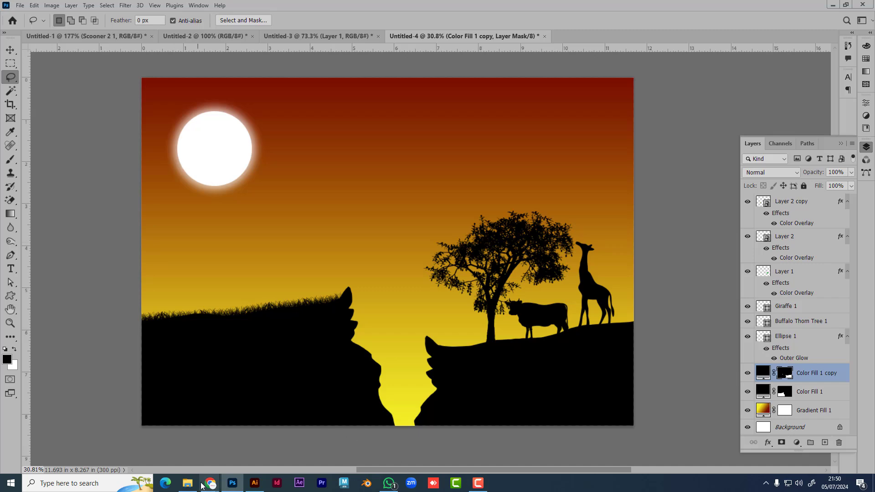
{"action": "mouse_move", "coordinate": [210, 483]}
{"action": "left_click", "coordinate": [187, 458]}
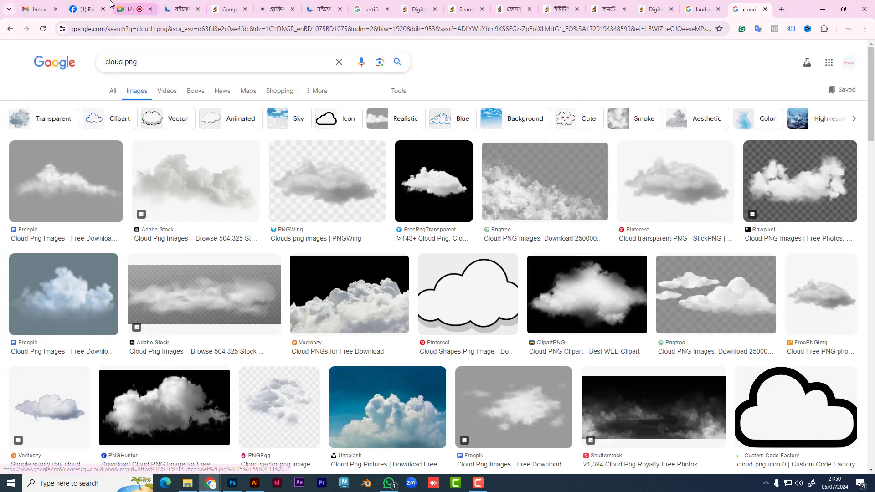
{"action": "left_click", "coordinate": [141, 10]}
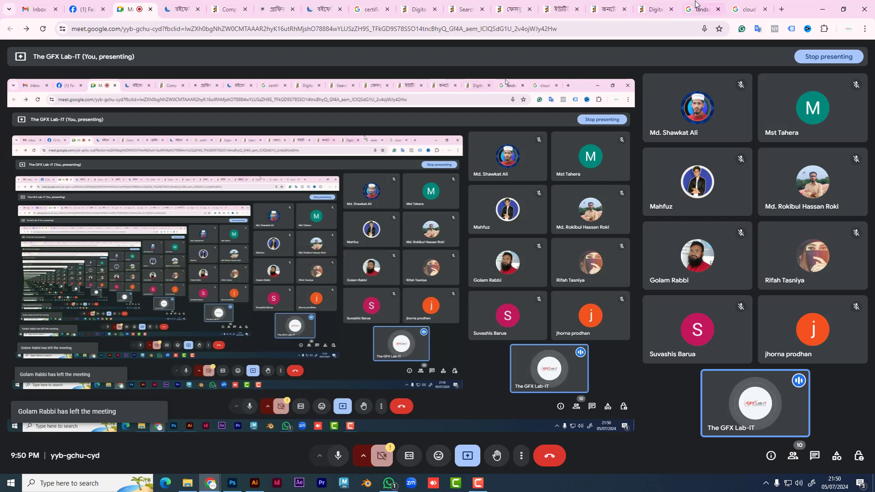
{"action": "left_click", "coordinate": [752, 6]}
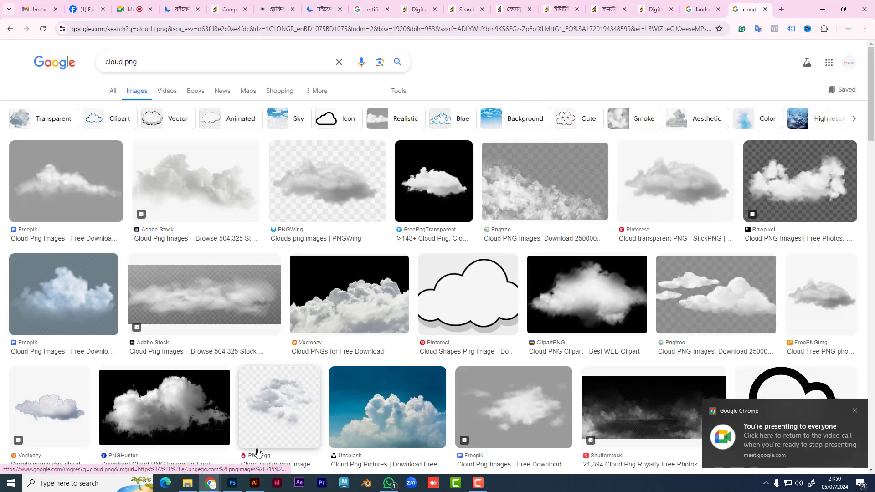
{"action": "left_click", "coordinate": [233, 483]}
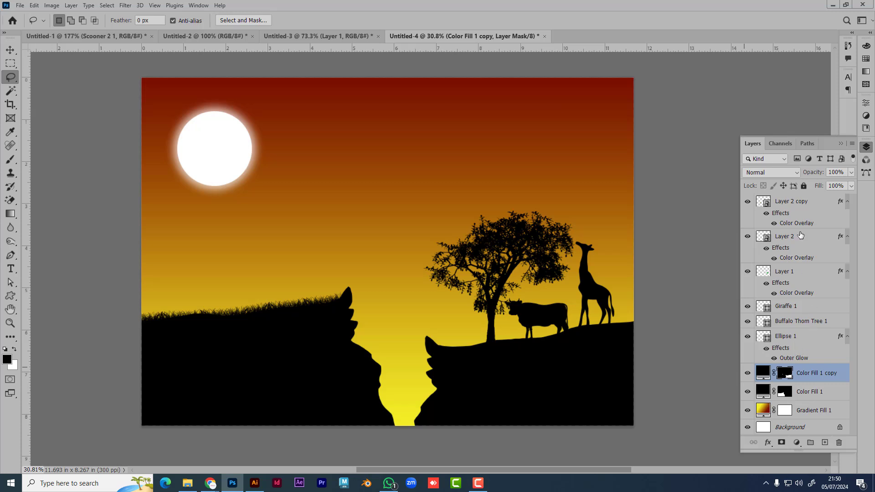
{"action": "double_click", "coordinate": [821, 203]}
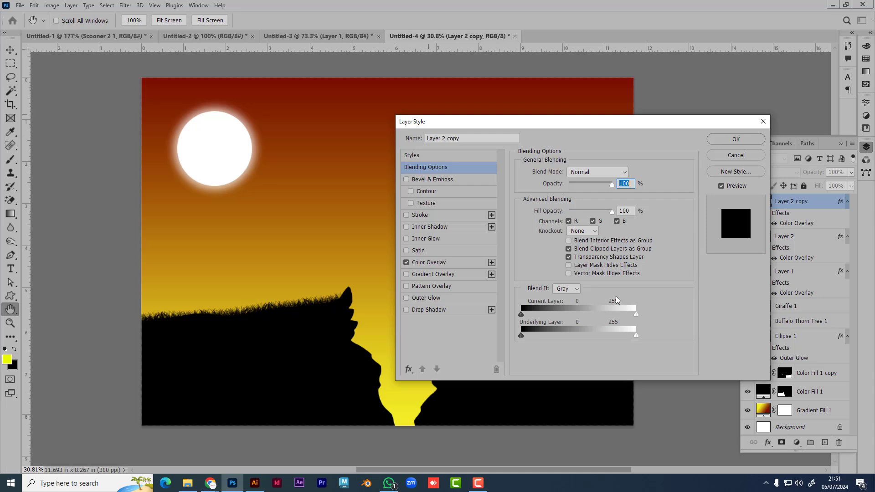
{"action": "left_click", "coordinate": [750, 153]}
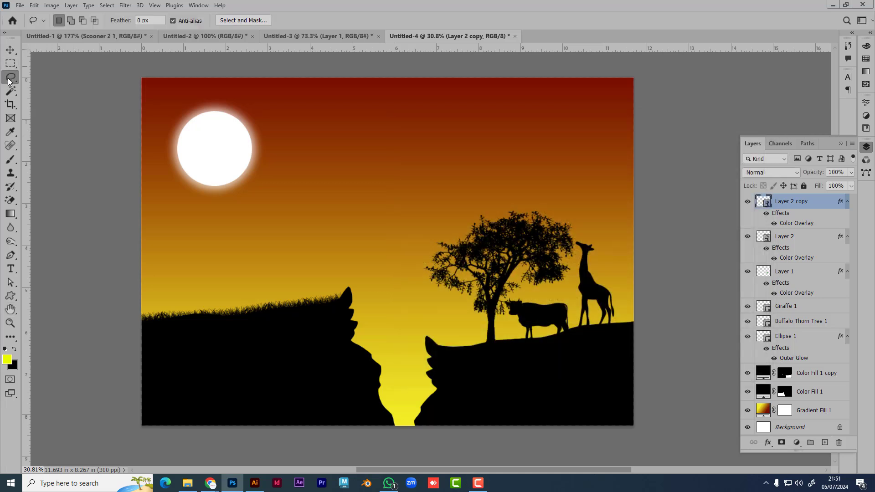
{"action": "left_click", "coordinate": [12, 92]}
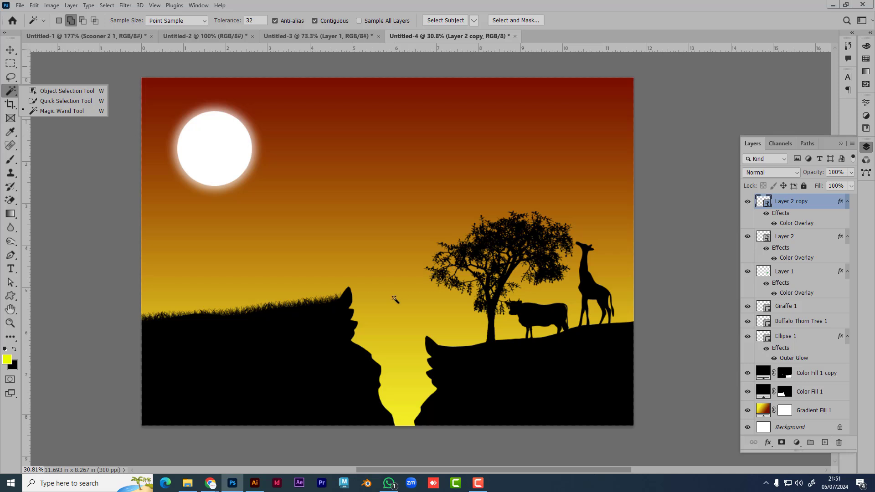
{"action": "left_click", "coordinate": [12, 298]}
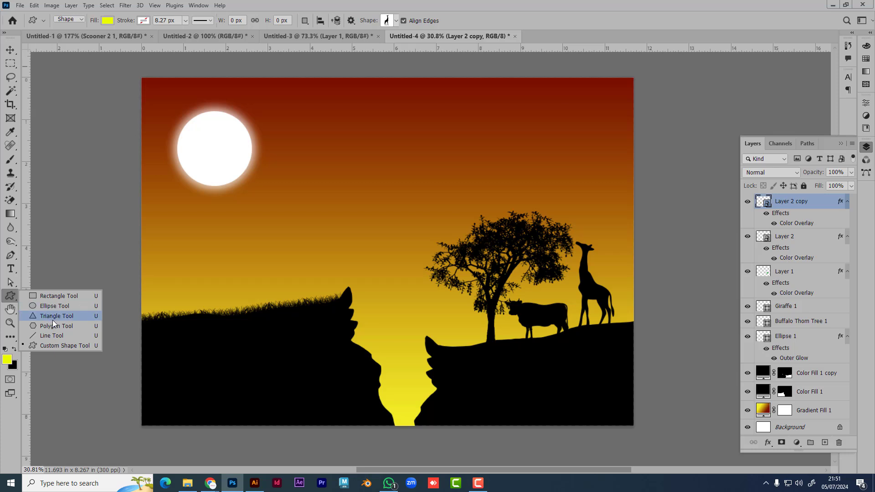
{"action": "left_click", "coordinate": [796, 442]}
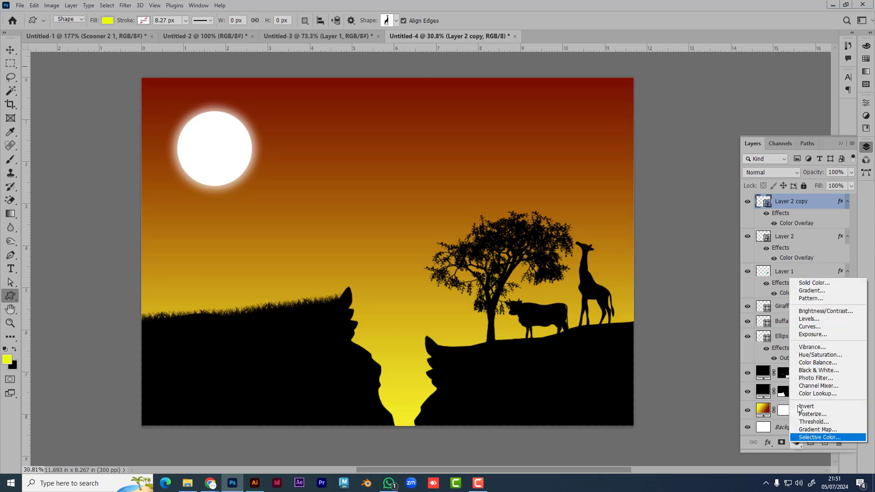
{"action": "left_click", "coordinate": [805, 221]}
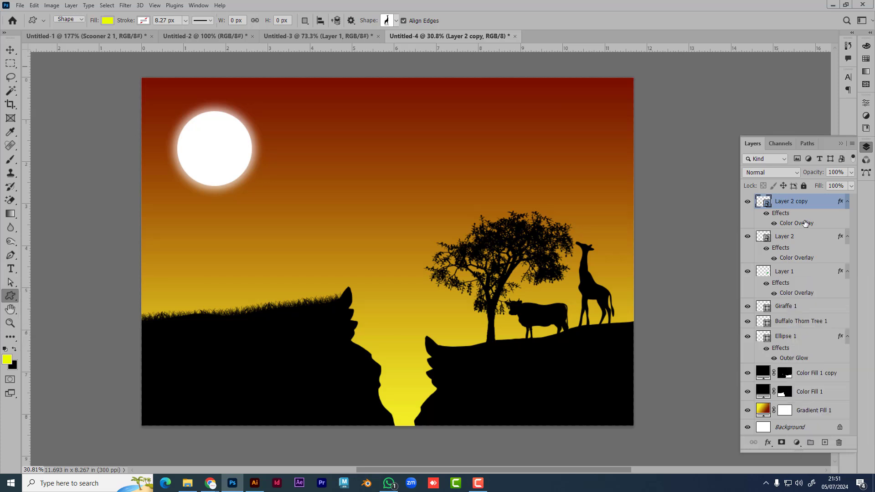
{"action": "double_click", "coordinate": [805, 223]}
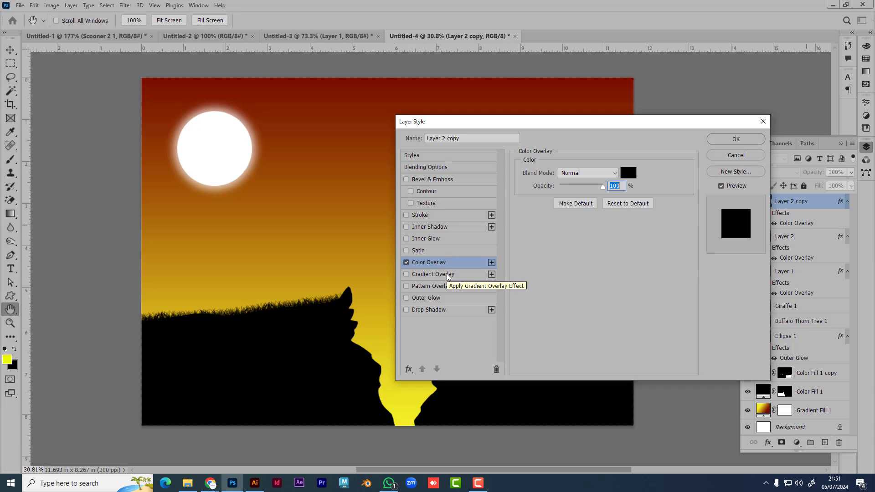
{"action": "left_click", "coordinate": [738, 155]}
{"action": "key", "text": "u"}
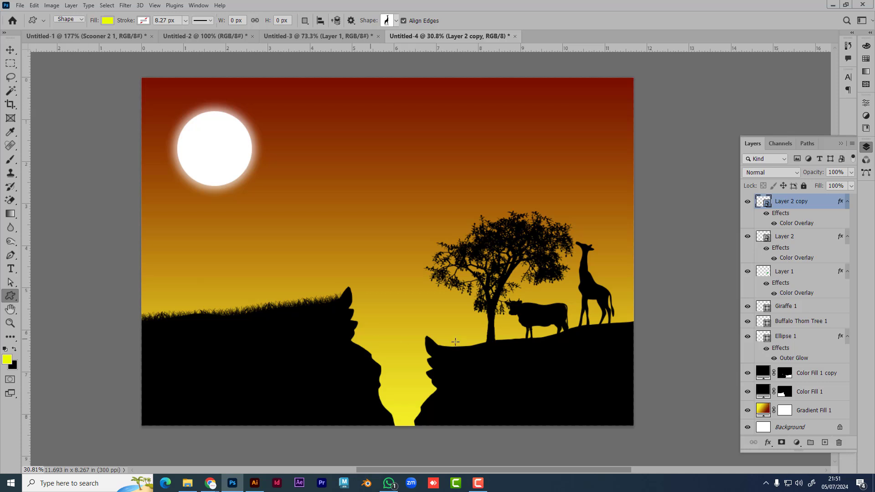
{"action": "left_click", "coordinate": [10, 78]}
Step: Cycle through the Lasso, Clone Stamp and Move tools
{"action": "left_click", "coordinate": [79, 79]}
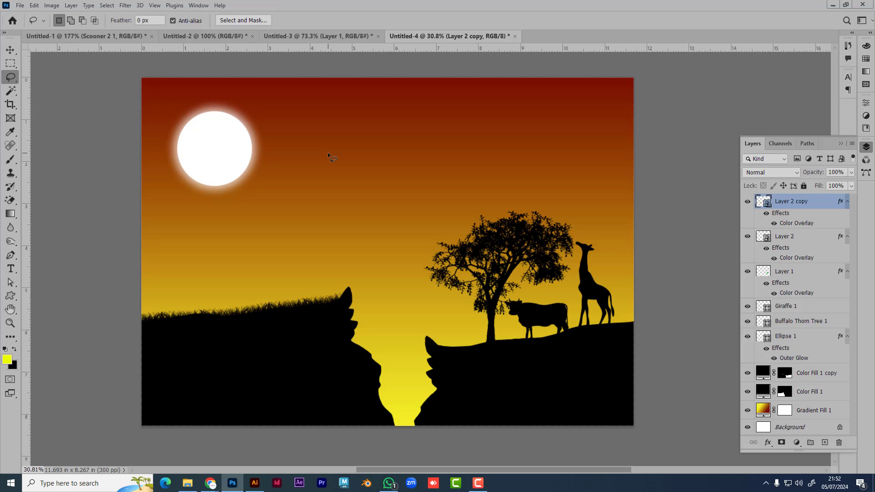
{"action": "left_click", "coordinate": [10, 173]}
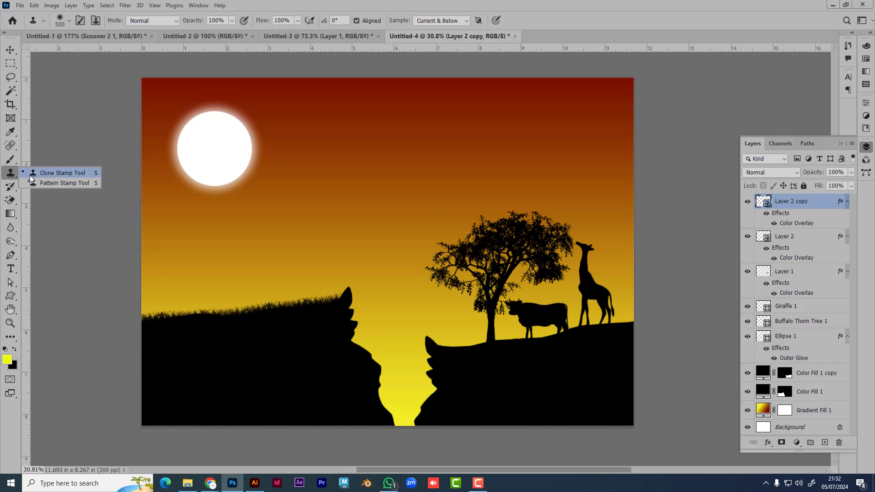
{"action": "left_click", "coordinate": [10, 174]}
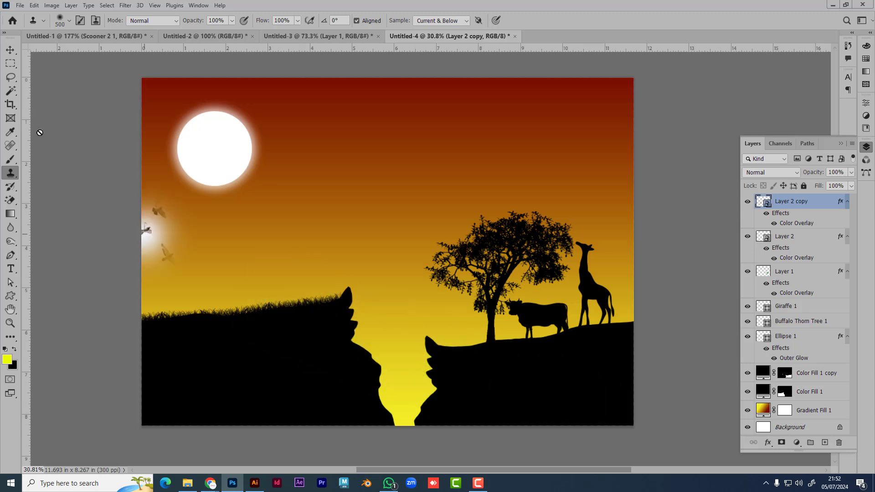
{"action": "left_click", "coordinate": [10, 49]}
Step: Bring Chrome forward on the Google Meet presenting tab
{"action": "mouse_move", "coordinate": [210, 488]}
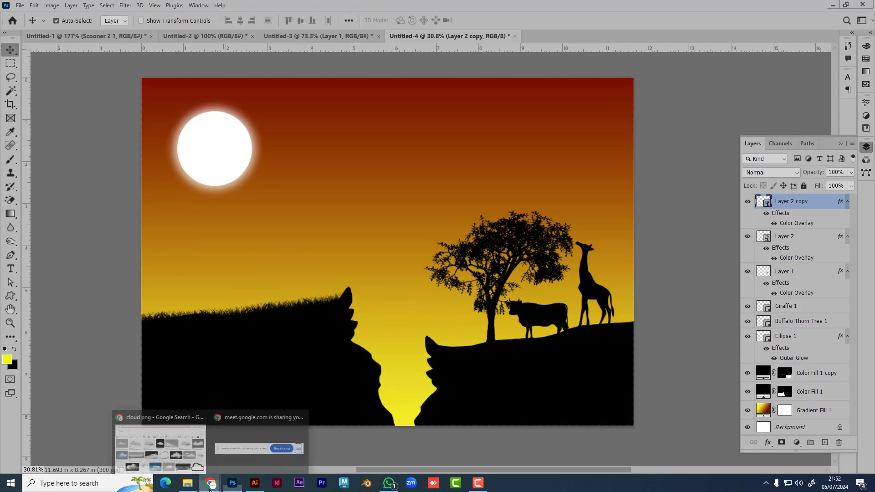
{"action": "left_click", "coordinate": [161, 448]}
{"action": "left_click", "coordinate": [130, 9]}
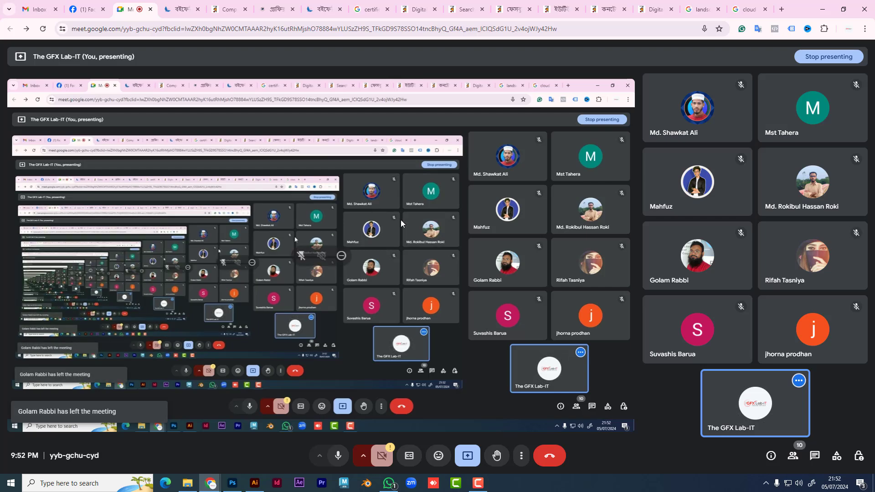
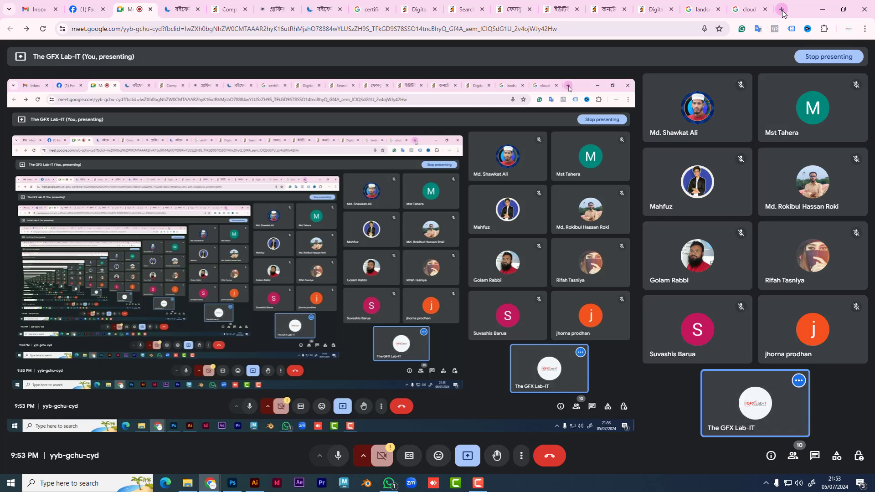
Step: Open a new Chrome tab while the Google Meet presentation keeps running
{"action": "mouse_move", "coordinate": [697, 108]}
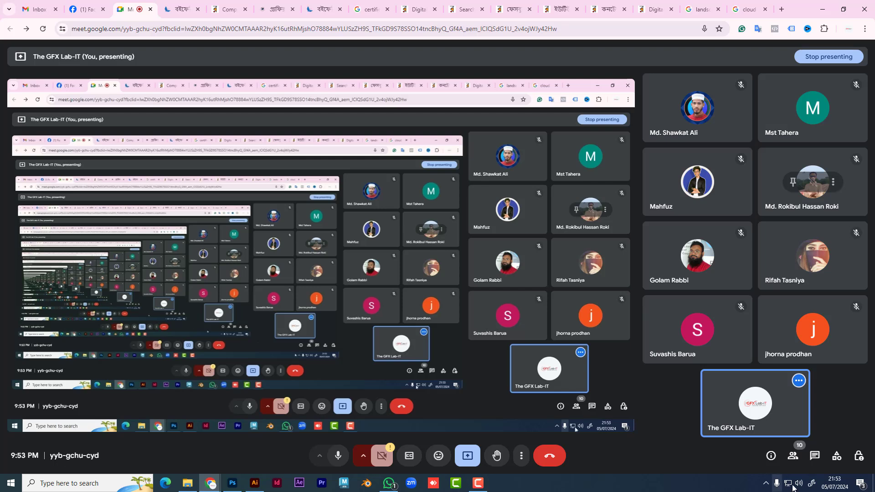
Step: Open the PGD-2402 spreadsheet in Google Sheets from a new tab via the apps grid
{"action": "left_click", "coordinate": [781, 9]}
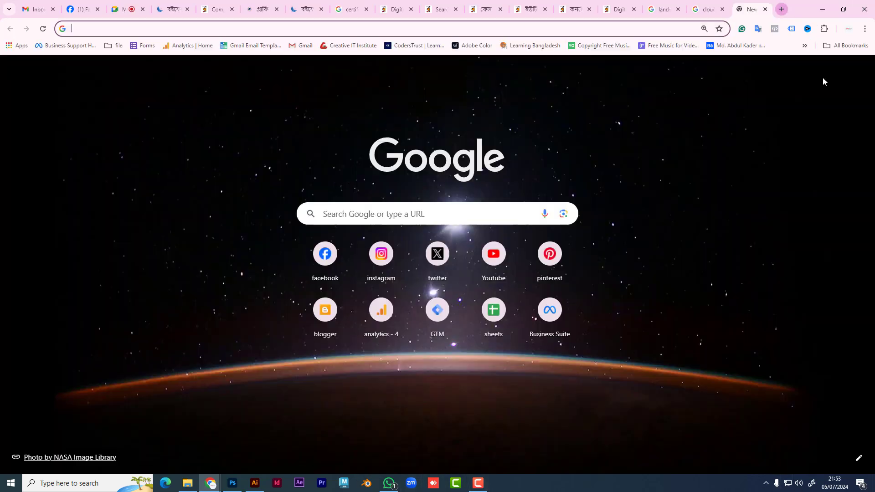
{"action": "left_click", "coordinate": [832, 73]}
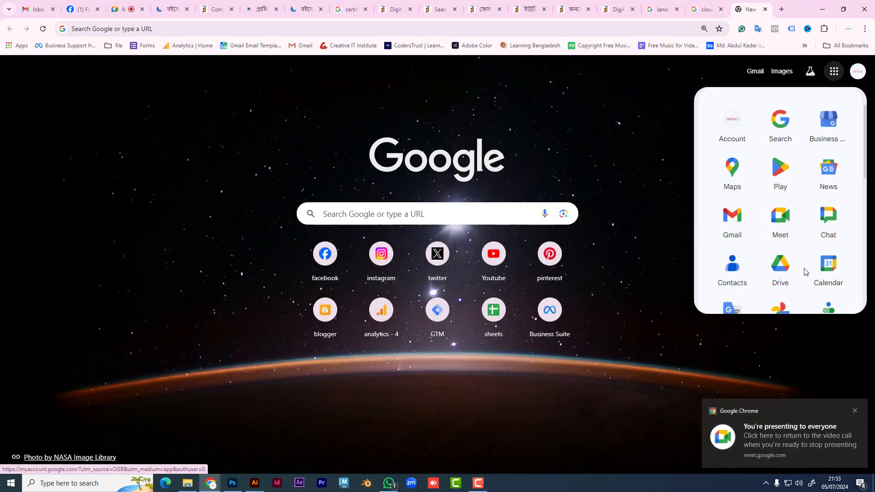
{"action": "scroll", "coordinate": [802, 272], "scroll_direction": "down", "scroll_amount": 3}
{"action": "left_click", "coordinate": [780, 297]}
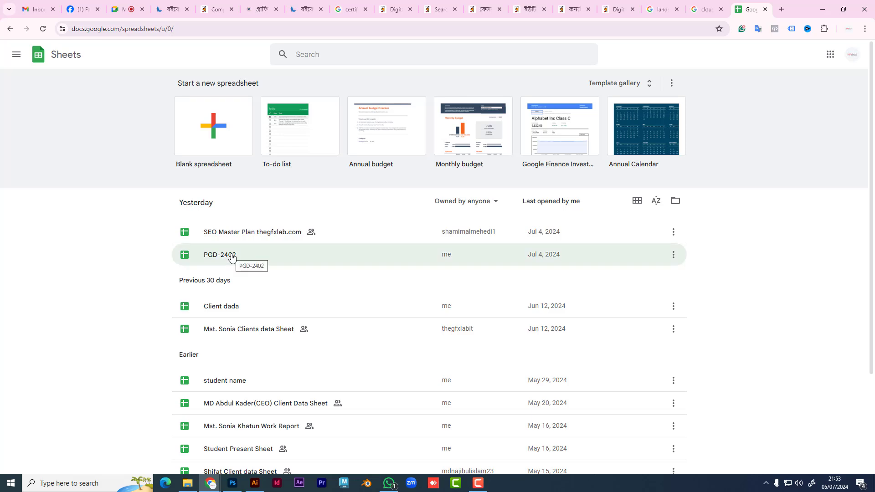
{"action": "left_click", "coordinate": [231, 258]}
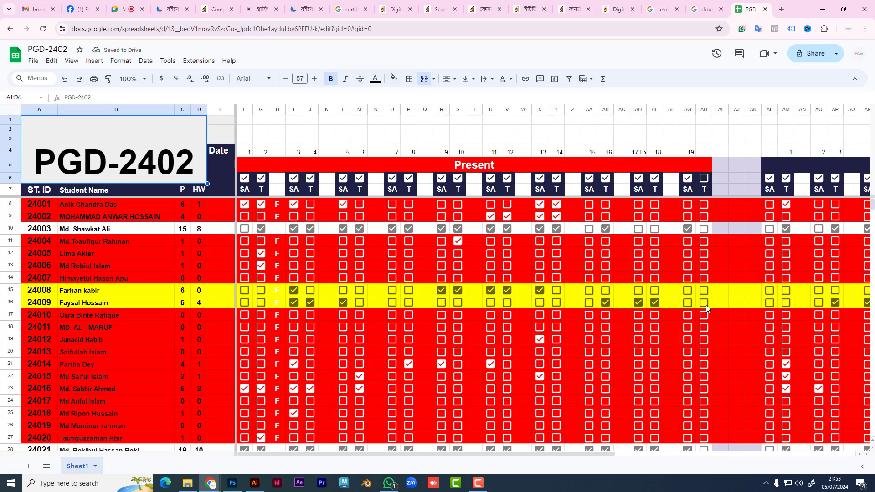
Step: Enter class number 20 in AH4 and tick the AH6 and row-10 checkboxes
{"action": "double_click", "coordinate": [704, 151]}
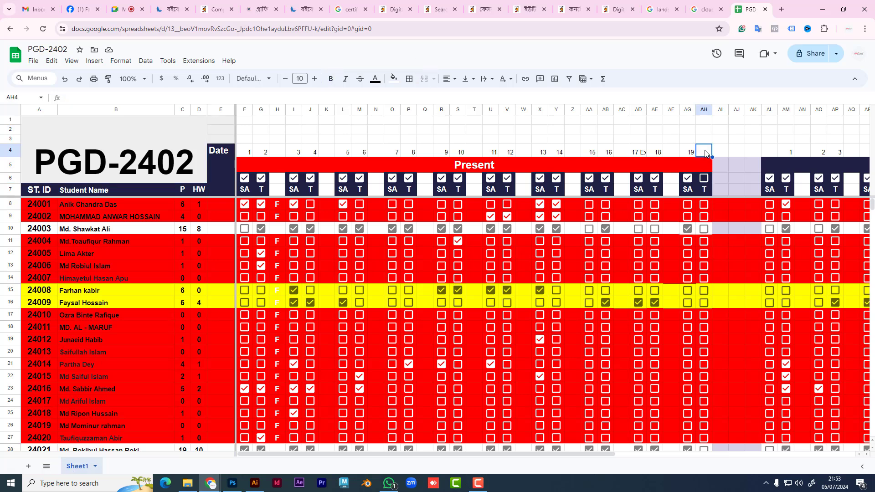
{"action": "type", "text": "20"}
{"action": "left_click", "coordinate": [704, 177]}
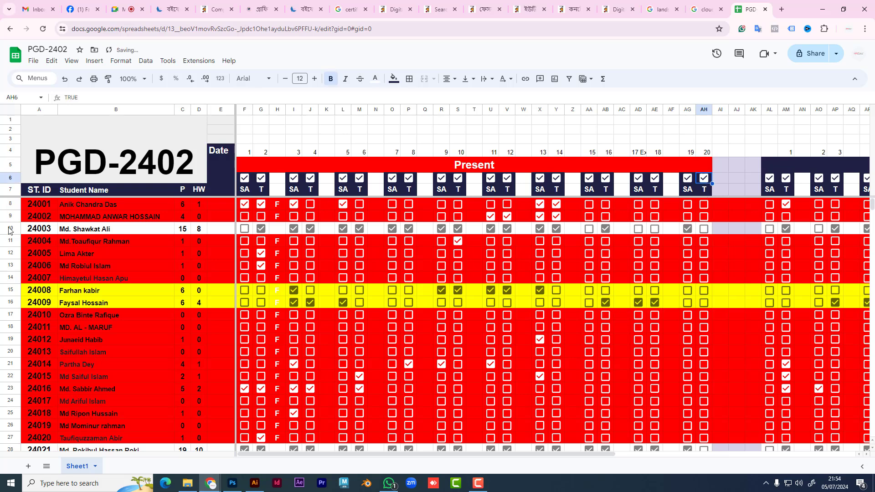
{"action": "left_click", "coordinate": [704, 229]}
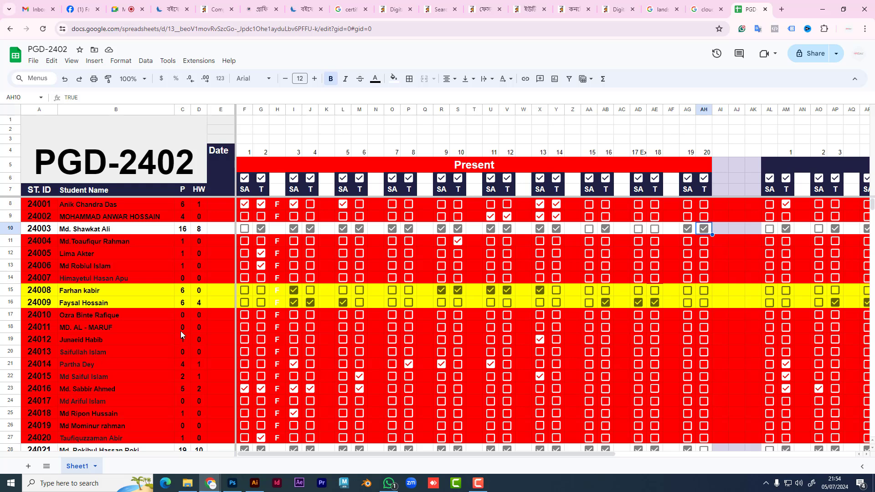
Step: Scan the student names in column B and mark row 28's student present for class 20
{"action": "left_click", "coordinate": [76, 342]}
{"action": "left_click", "coordinate": [75, 355]}
{"action": "left_click", "coordinate": [75, 367]}
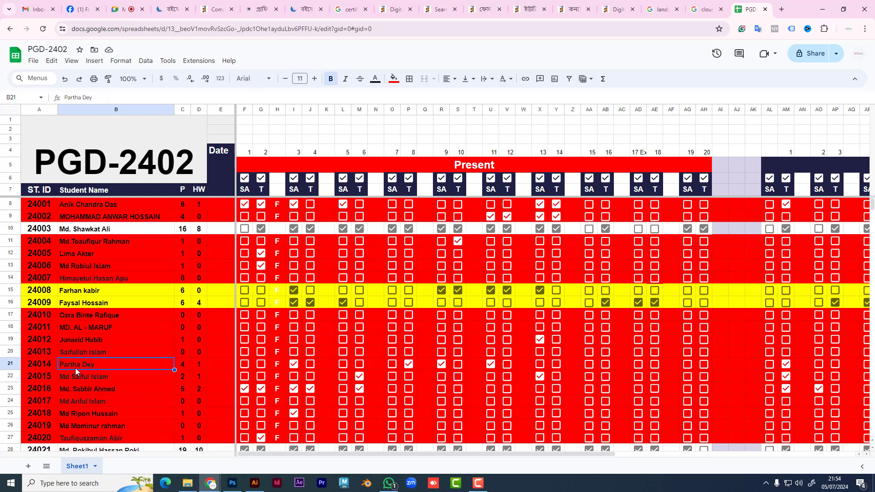
{"action": "left_click", "coordinate": [76, 379]}
{"action": "left_click", "coordinate": [77, 389]}
{"action": "left_click", "coordinate": [78, 398]}
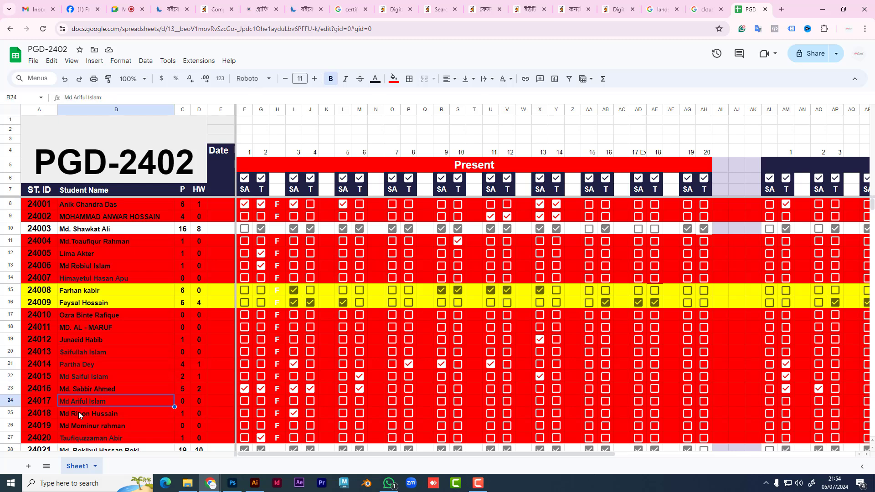
{"action": "key", "text": "Down"}
{"action": "key", "text": "Down"}
{"action": "scroll", "coordinate": [157, 405], "scroll_direction": "down", "scroll_amount": 3}
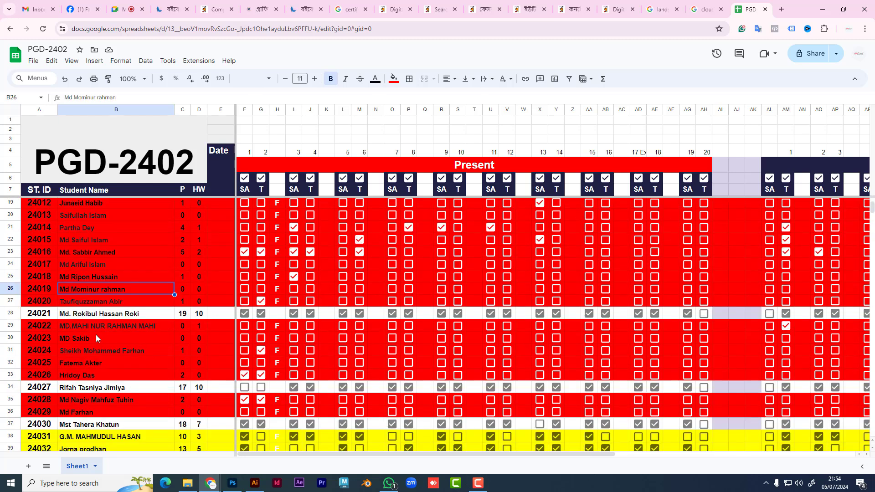
{"action": "left_click", "coordinate": [95, 302]}
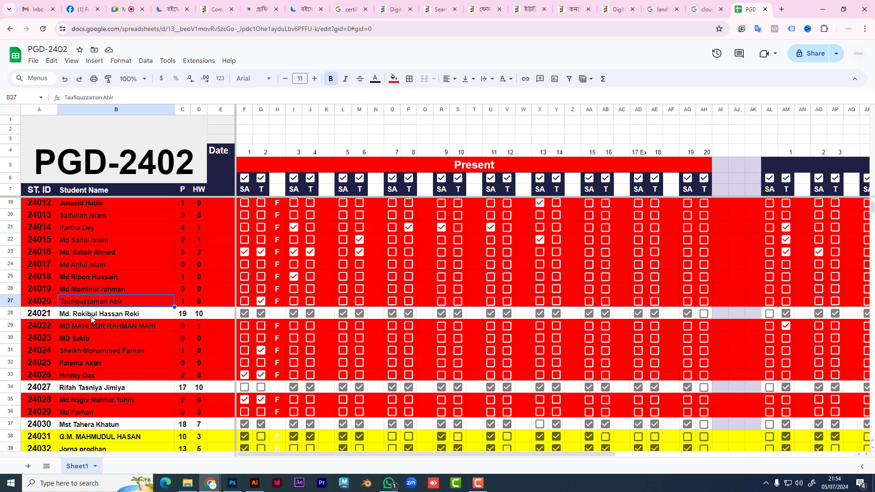
{"action": "left_click", "coordinate": [16, 315]}
{"action": "left_click", "coordinate": [704, 314]}
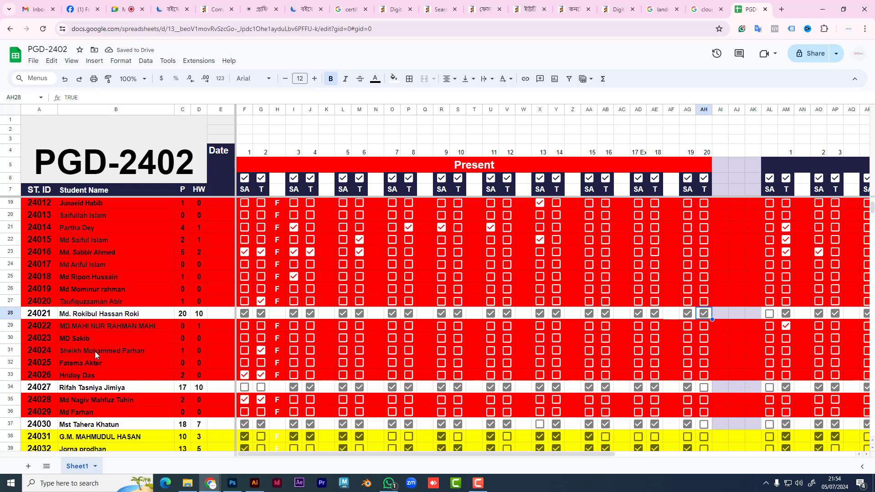
Step: Mark rows 34, 37, 39 and 40 present for class 20 in column AH
{"action": "left_click", "coordinate": [10, 387]}
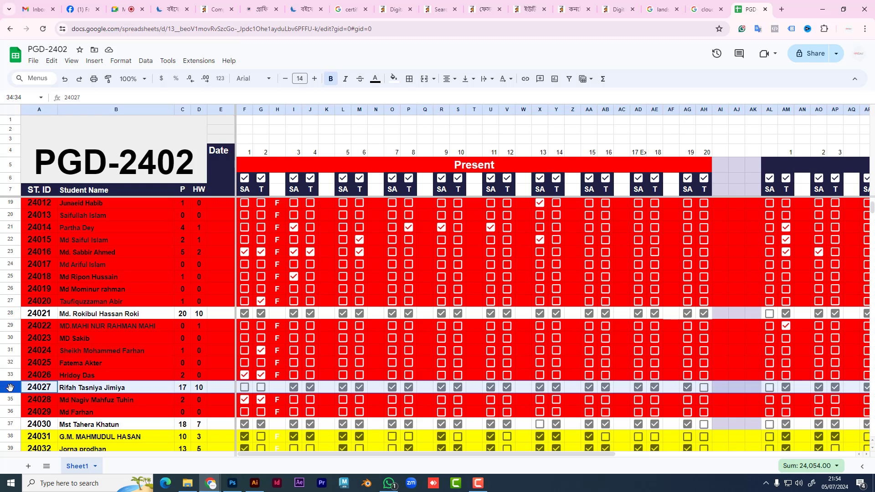
{"action": "left_click", "coordinate": [702, 388]}
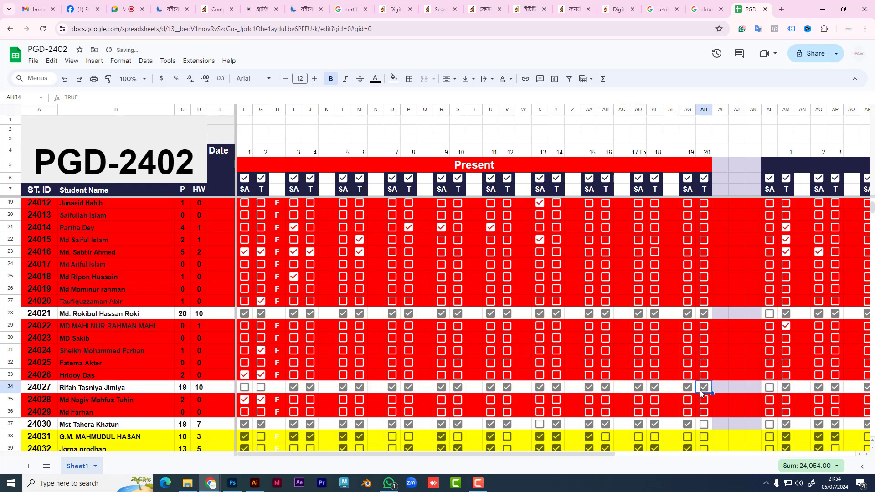
{"action": "left_click", "coordinate": [105, 401]}
{"action": "left_click", "coordinate": [105, 412]}
{"action": "scroll", "coordinate": [182, 384], "scroll_direction": "down", "scroll_amount": 4}
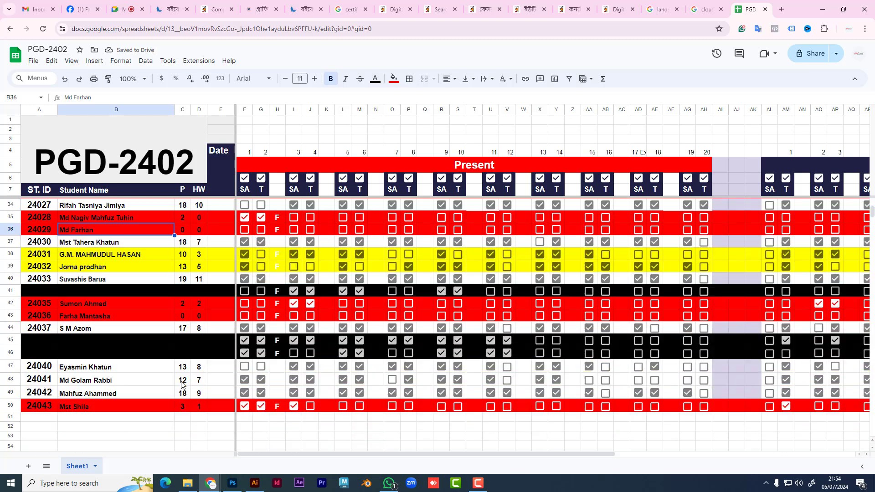
{"action": "left_click", "coordinate": [10, 241]}
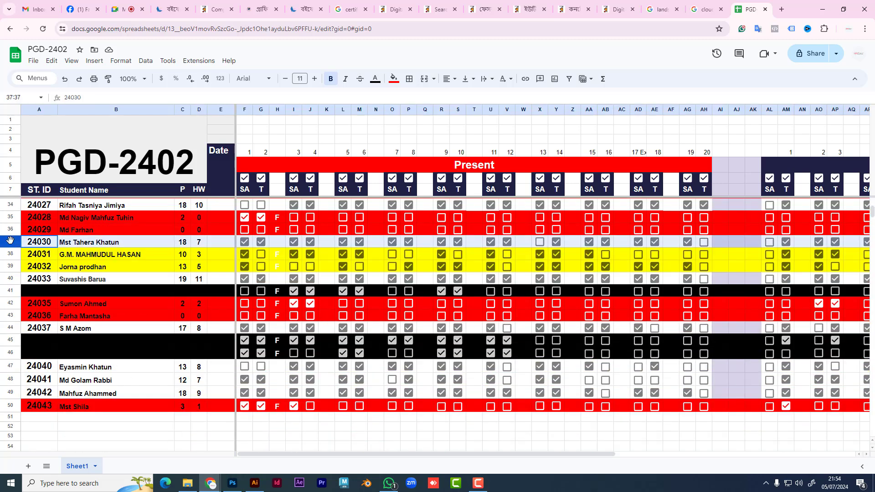
{"action": "left_click", "coordinate": [704, 243]}
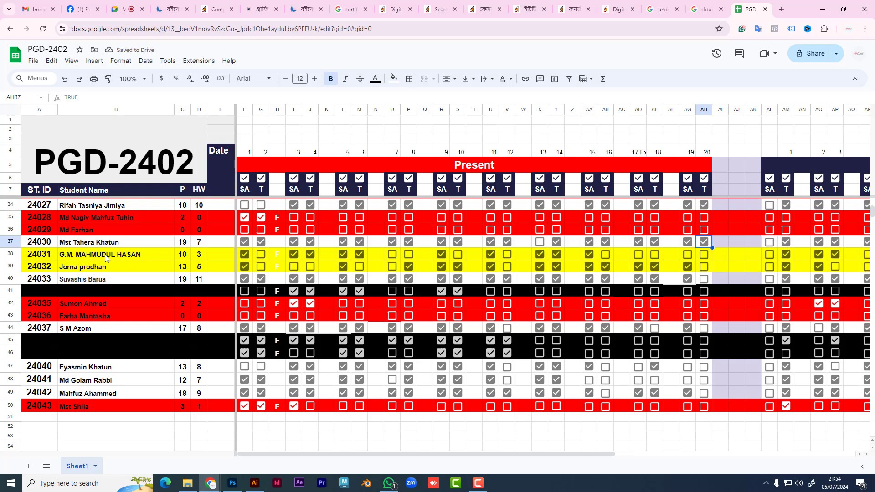
{"action": "left_click", "coordinate": [14, 267]}
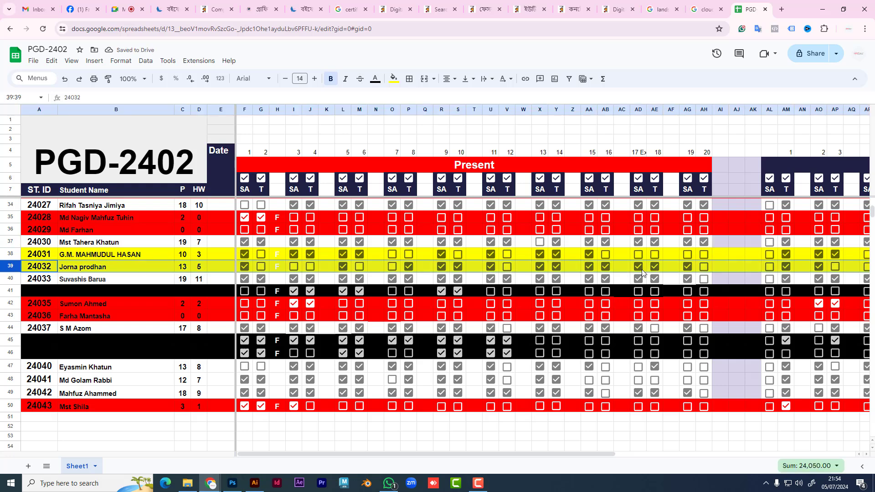
{"action": "left_click", "coordinate": [704, 267]}
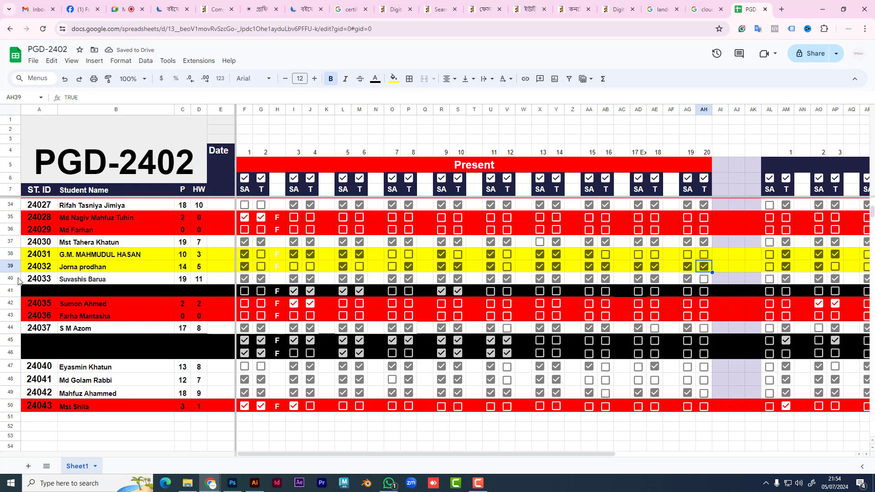
{"action": "left_click", "coordinate": [18, 279]}
{"action": "left_click", "coordinate": [704, 279]}
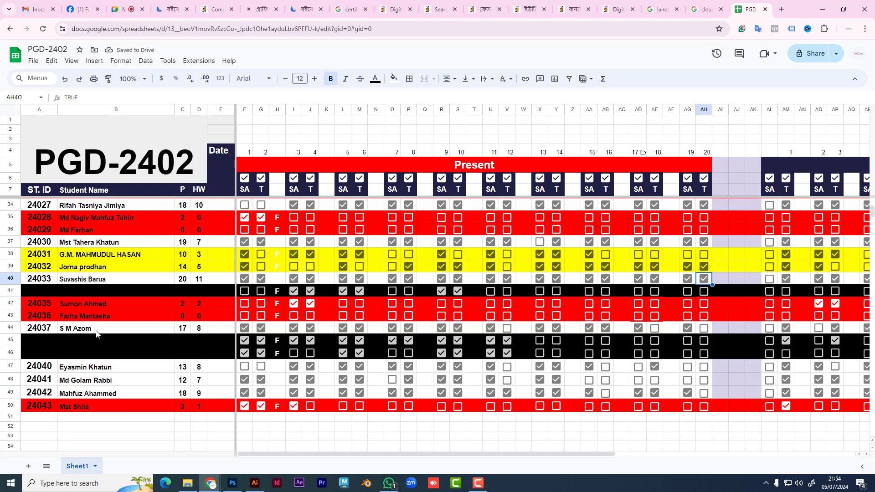
Step: Mark rows 48 and 49 present for class 20, then scroll right to the later columns
{"action": "left_click", "coordinate": [77, 371]}
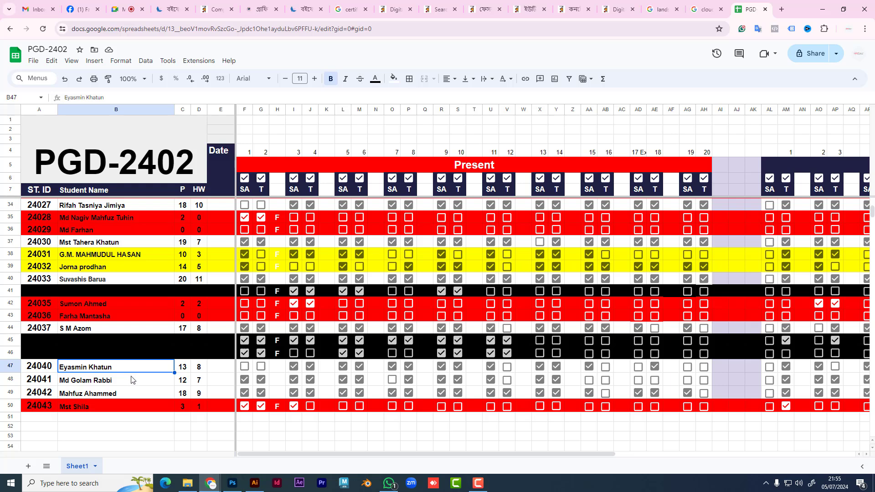
{"action": "left_click", "coordinate": [133, 382]}
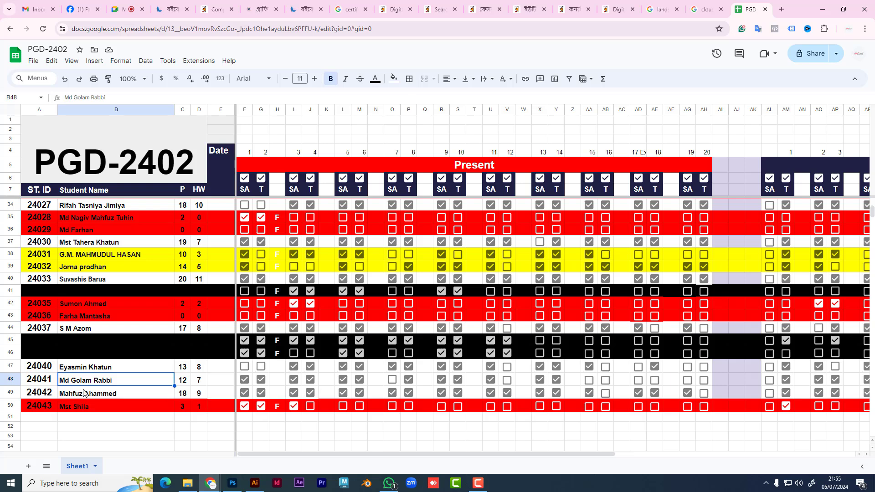
{"action": "left_click", "coordinate": [11, 379]}
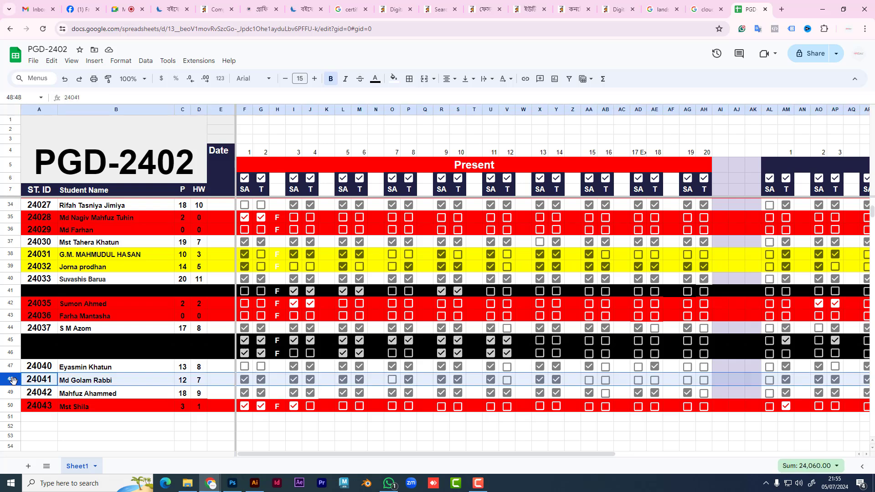
{"action": "left_click", "coordinate": [704, 379]}
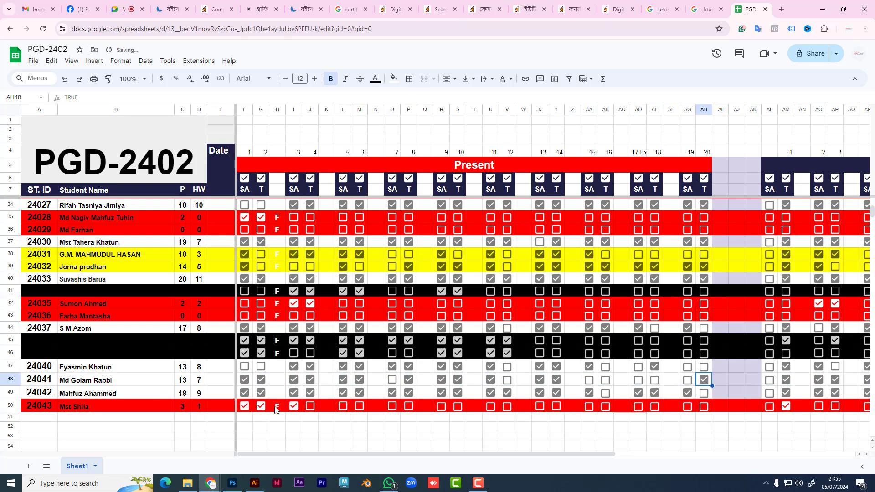
{"action": "left_click", "coordinate": [10, 393]}
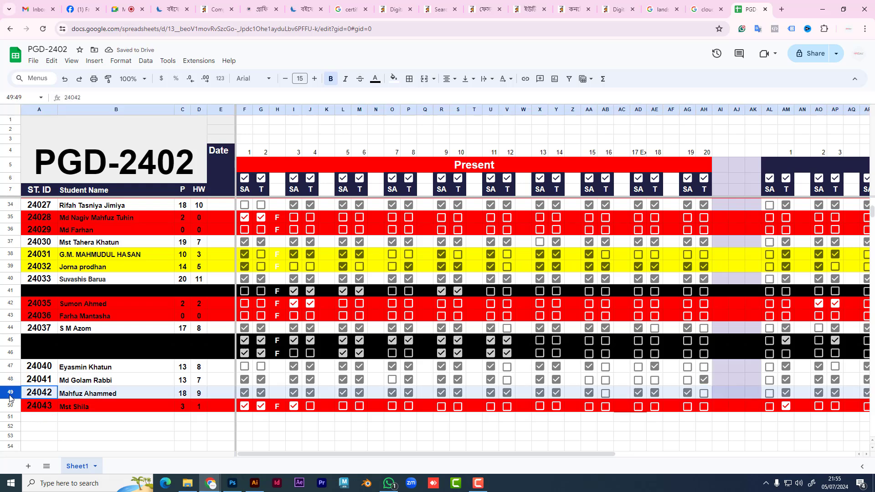
{"action": "left_click", "coordinate": [704, 393]}
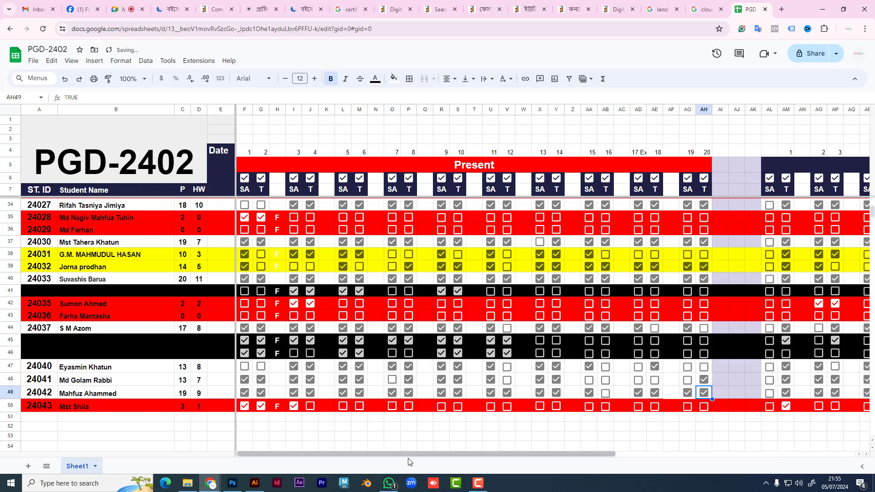
{"action": "left_click_drag", "start_coordinate": [413, 453], "coordinate": [665, 454]}
{"action": "left_click", "coordinate": [10, 393]}
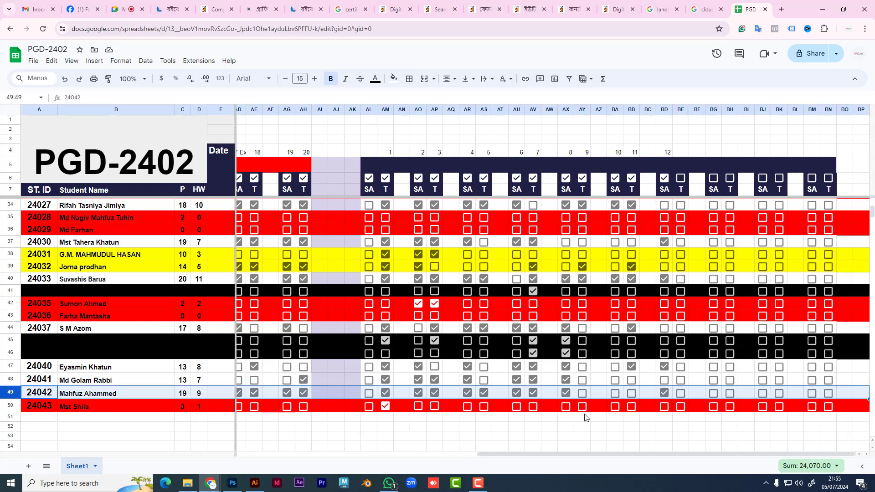
Step: Enter 13 in cell BE4 and tick row 49's BE checkbox, raising the HW count to 10
{"action": "left_click", "coordinate": [680, 183]}
{"action": "left_click", "coordinate": [681, 153]}
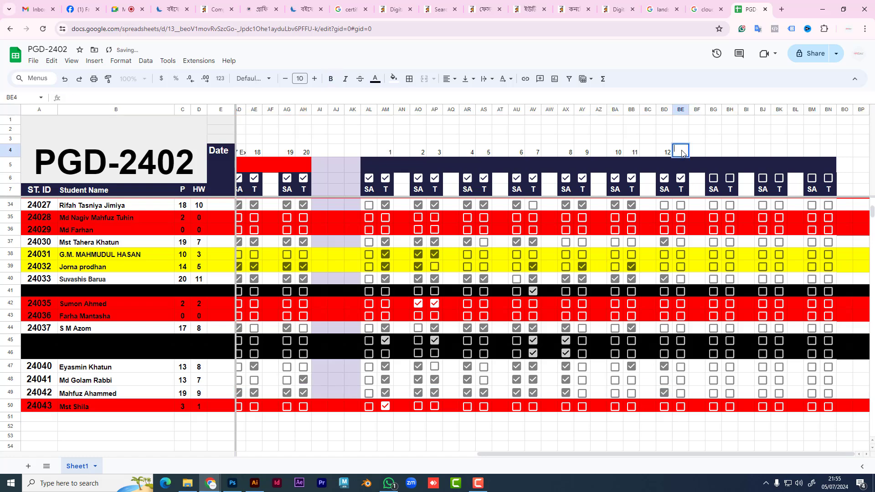
{"action": "double_click", "coordinate": [681, 153]}
{"action": "left_click", "coordinate": [680, 393]}
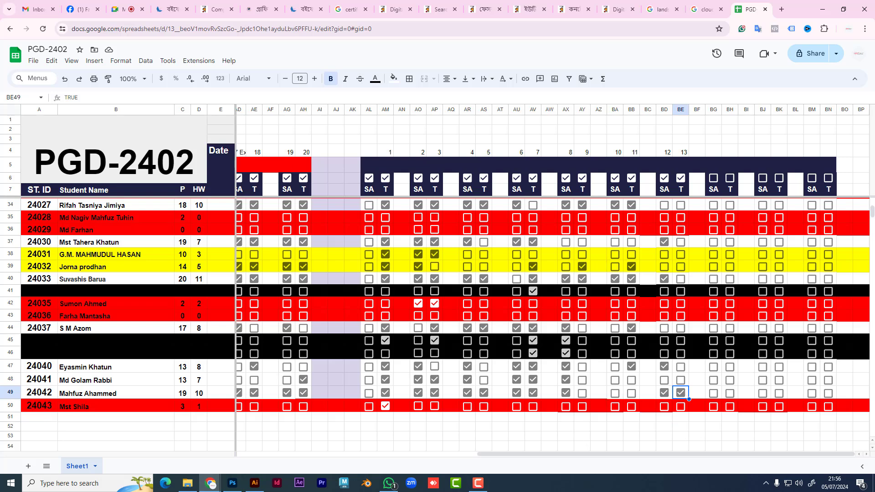
{"action": "left_click", "coordinate": [82, 9]}
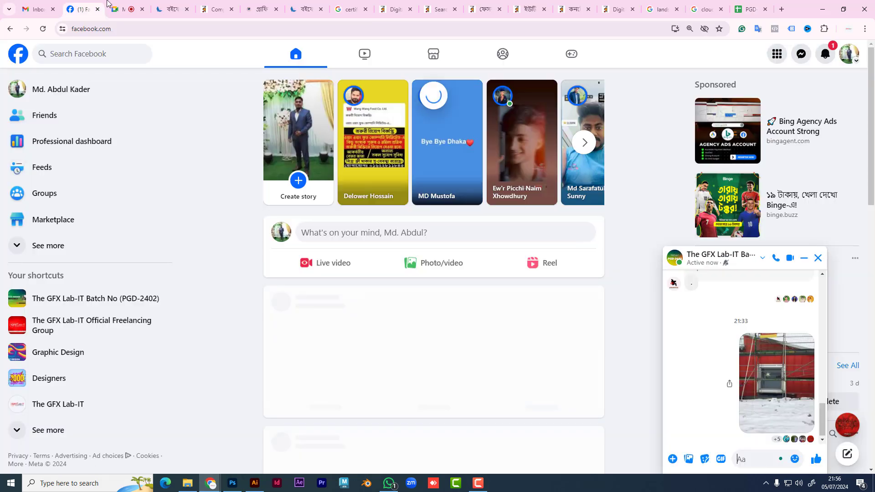
{"action": "left_click", "coordinate": [82, 320]}
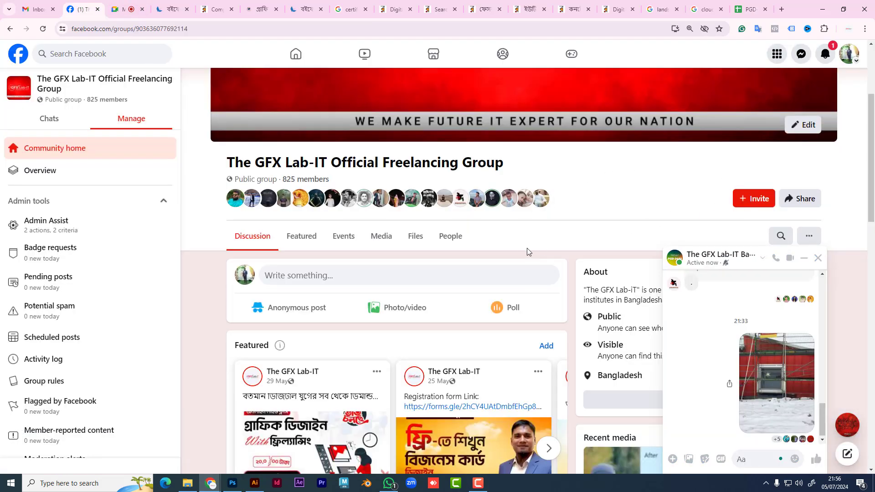
{"action": "left_click", "coordinate": [804, 258]}
{"action": "left_click", "coordinate": [780, 237]}
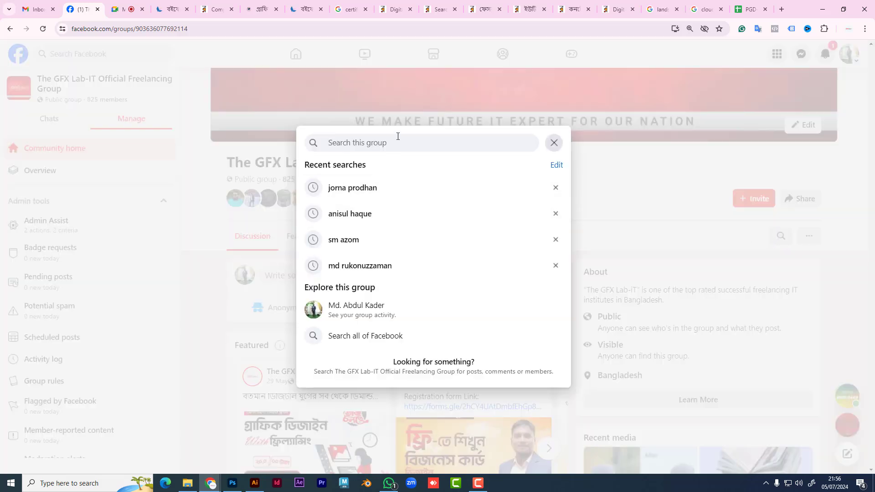
{"action": "type", "text": "ma"}
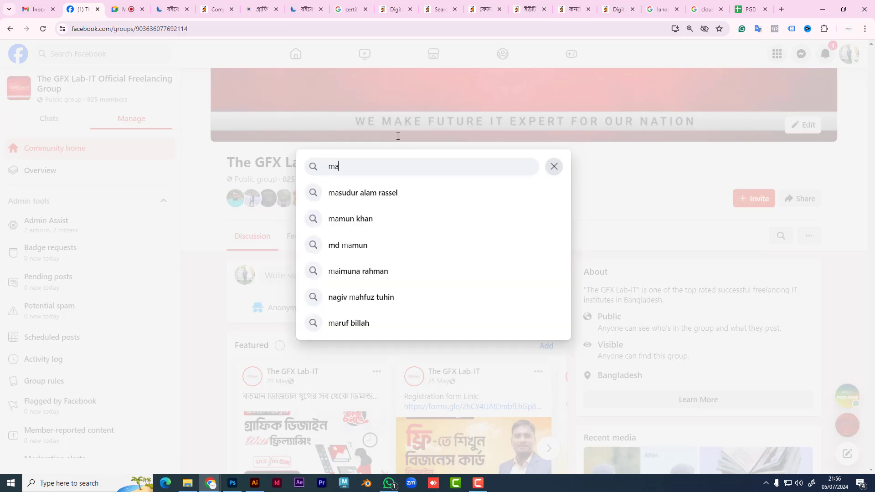
{"action": "type", "text": "f"}
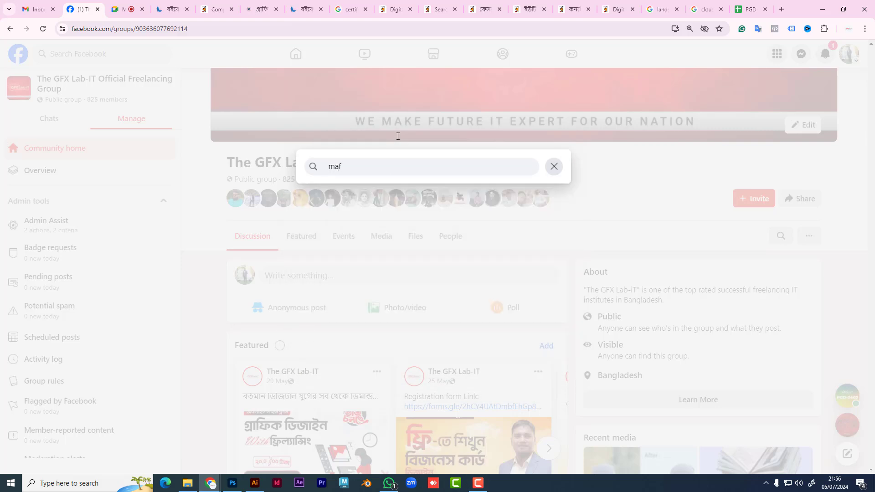
{"action": "key", "text": "BackSpace"}
{"action": "key", "text": "BackSpace"}
{"action": "key", "text": "BackSpace"}
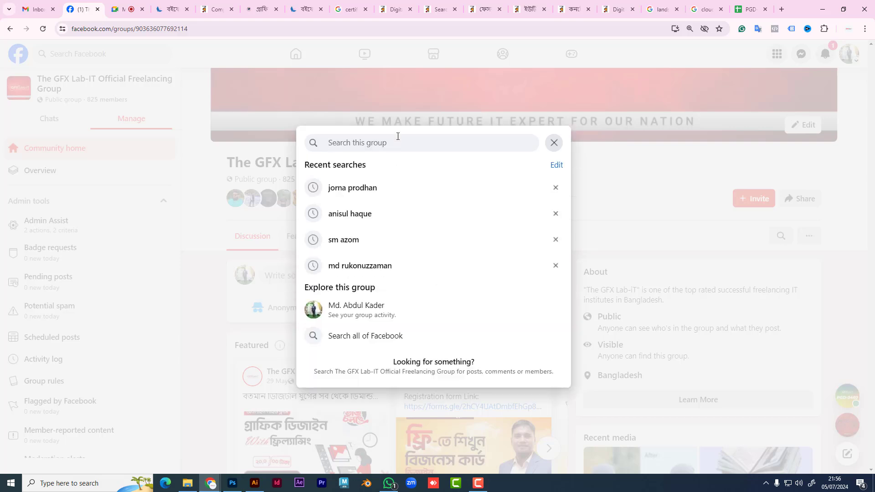
{"action": "type", "text": "nin"}
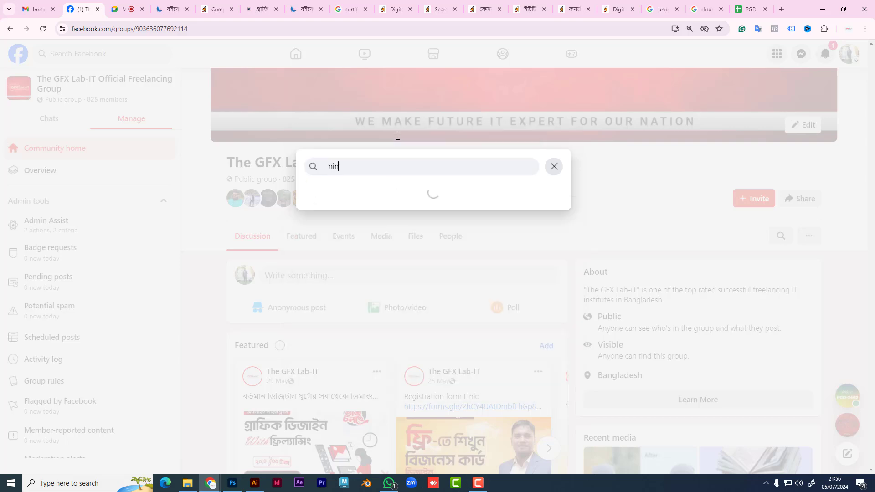
{"action": "left_click", "coordinate": [520, 189]}
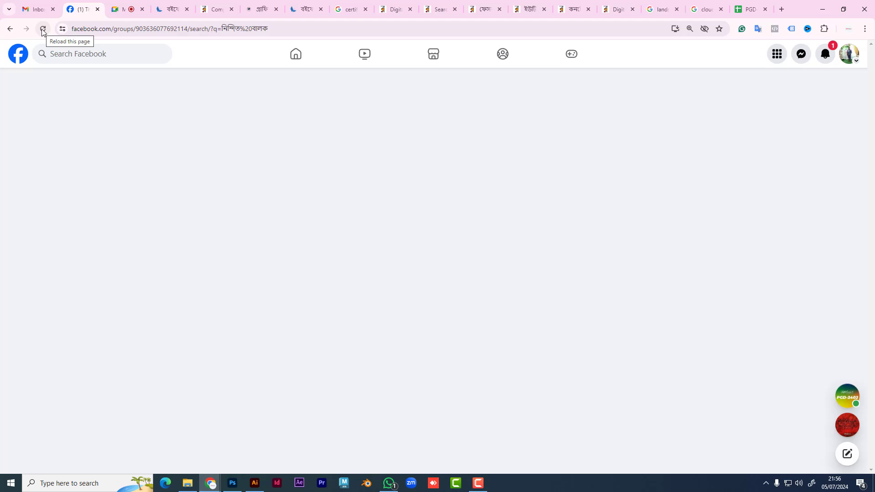
{"action": "left_click", "coordinate": [42, 30]}
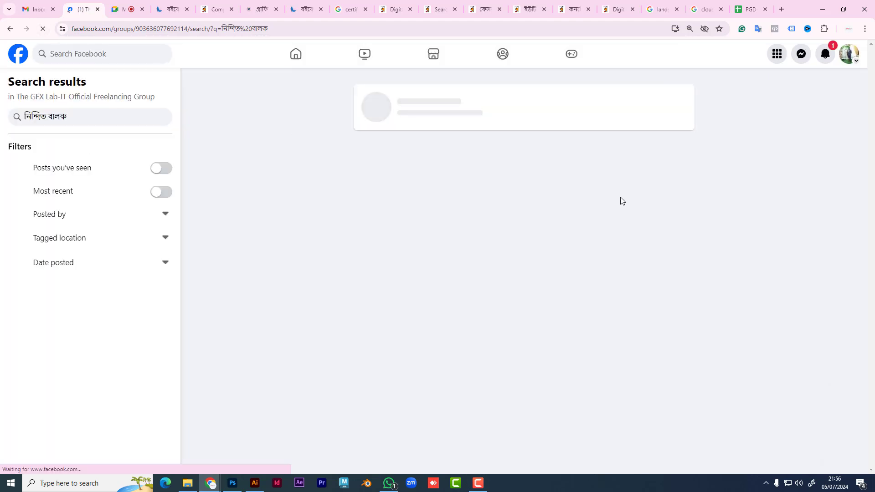
{"action": "mouse_move", "coordinate": [446, 145]}
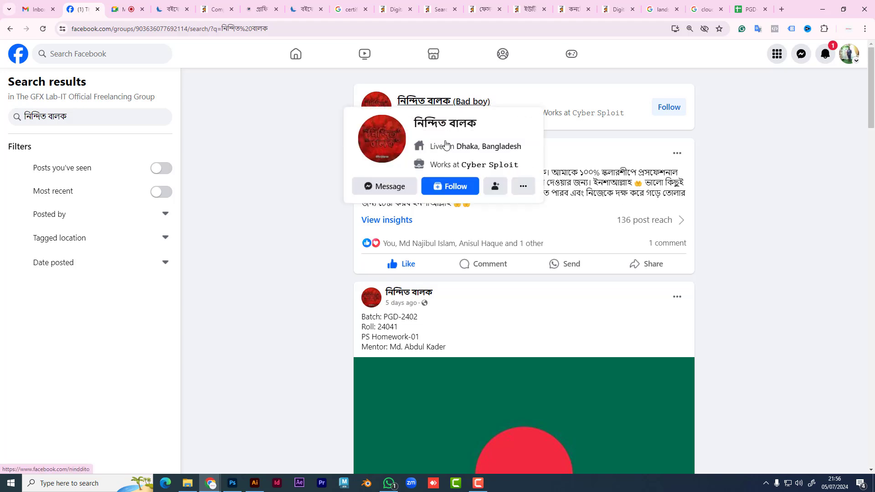
{"action": "scroll", "coordinate": [430, 296], "scroll_direction": "down", "scroll_amount": 4}
{"action": "scroll", "coordinate": [518, 201], "scroll_direction": "down", "scroll_amount": 4}
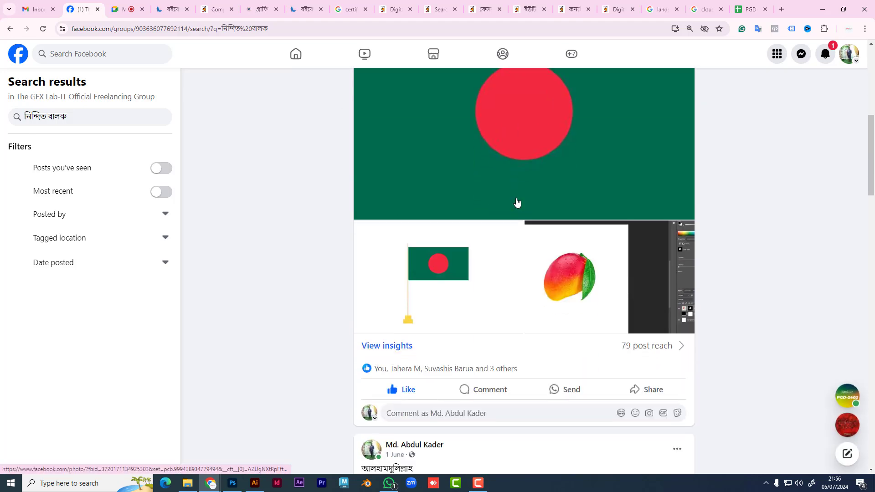
{"action": "scroll", "coordinate": [517, 203], "scroll_direction": "down", "scroll_amount": 10}
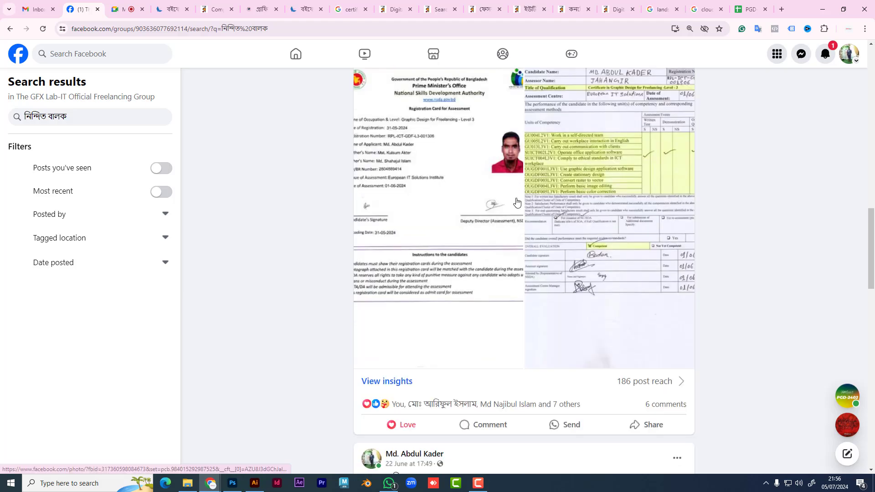
{"action": "scroll", "coordinate": [517, 202], "scroll_direction": "down", "scroll_amount": 20}
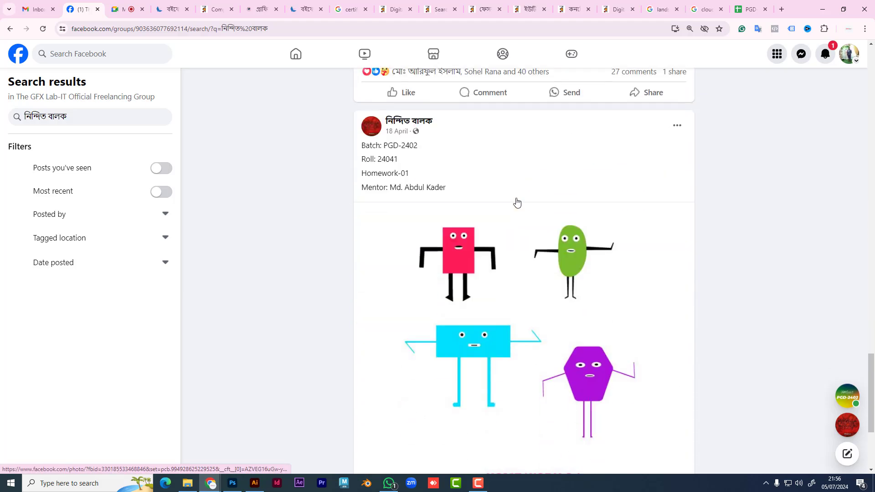
{"action": "scroll", "coordinate": [517, 202], "scroll_direction": "down", "scroll_amount": 15}
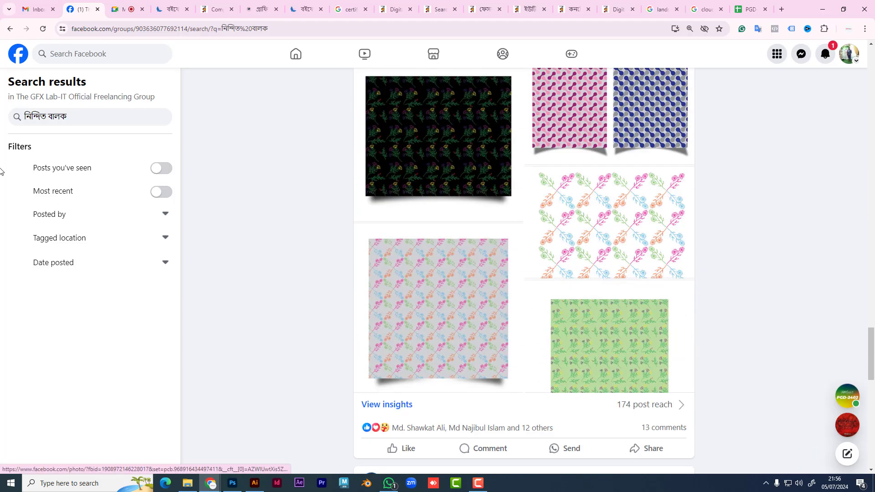
{"action": "left_click", "coordinate": [82, 116]}
{"action": "key", "text": "Return"}
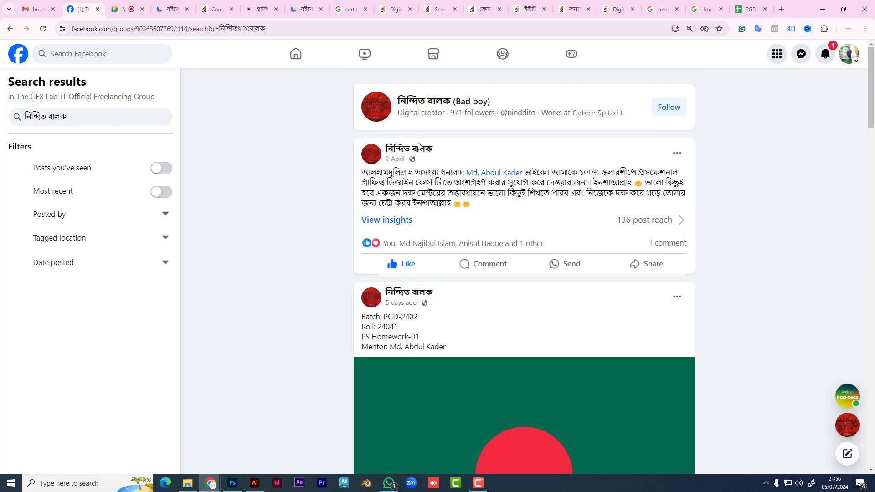
{"action": "left_click", "coordinate": [9, 29]}
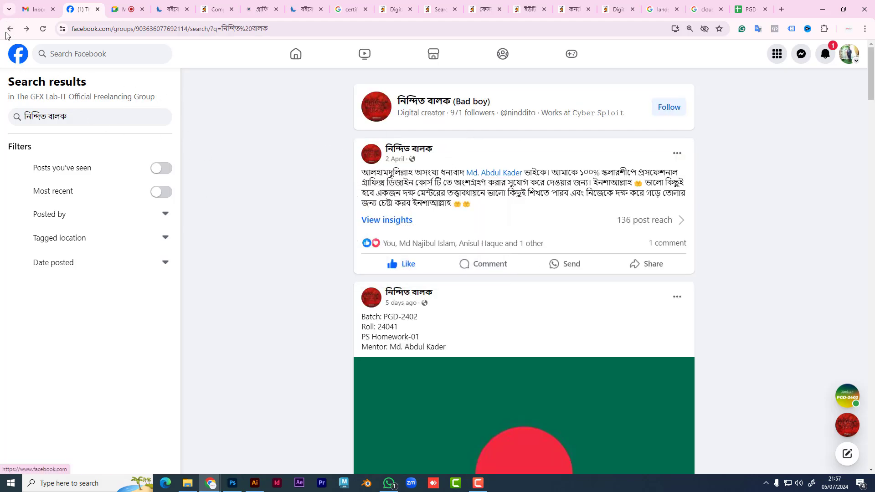
{"action": "left_click_drag", "start_coordinate": [454, 296], "coordinate": [387, 293]}
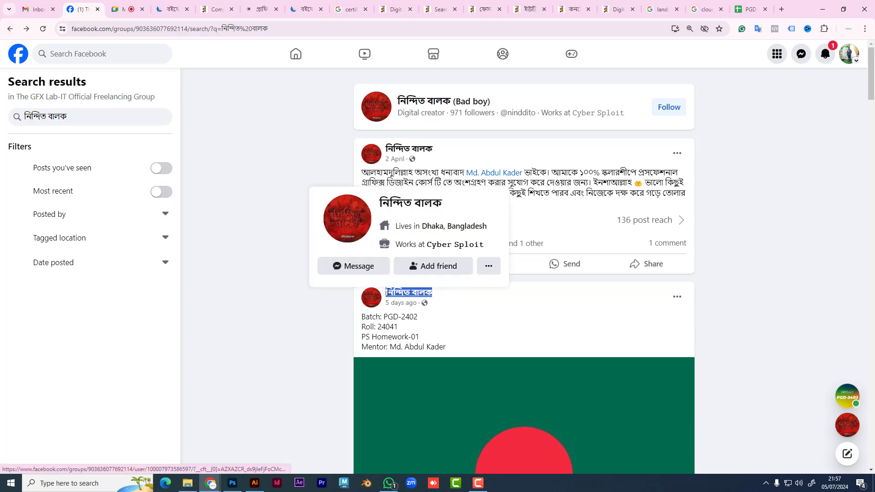
{"action": "left_click", "coordinate": [17, 57]}
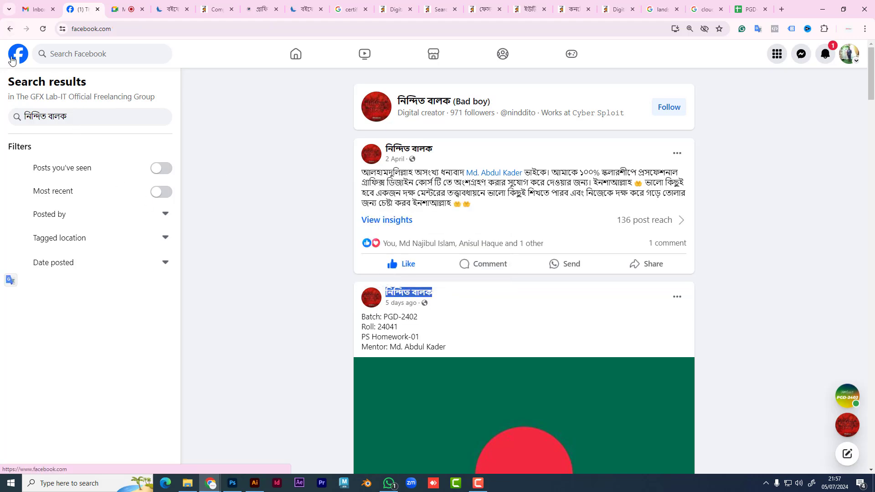
{"action": "left_click", "coordinate": [55, 293]}
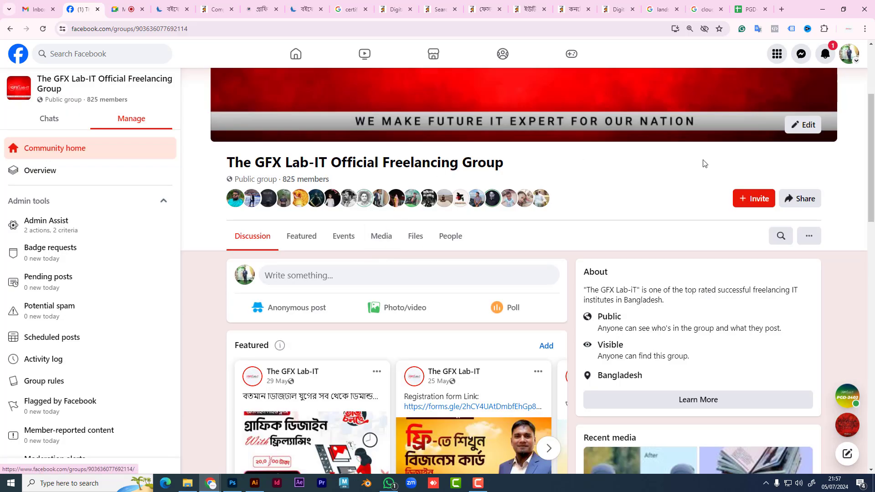
{"action": "left_click", "coordinate": [780, 236]}
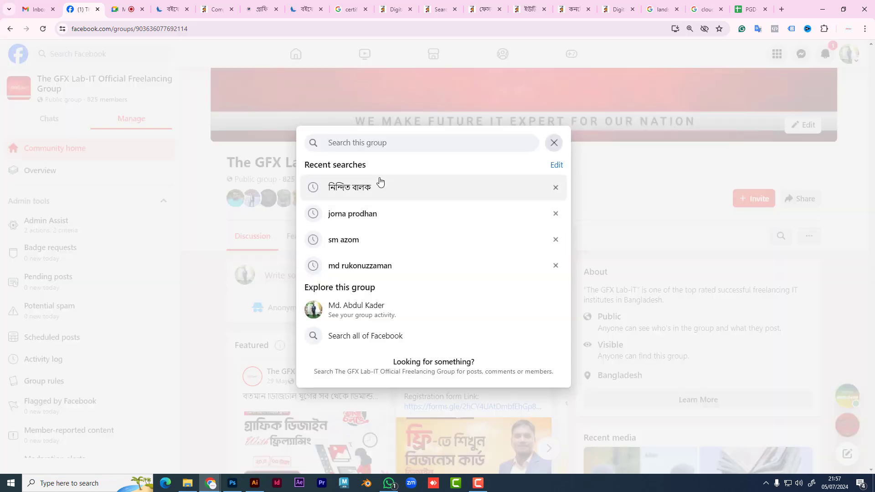
{"action": "left_click", "coordinate": [381, 188]}
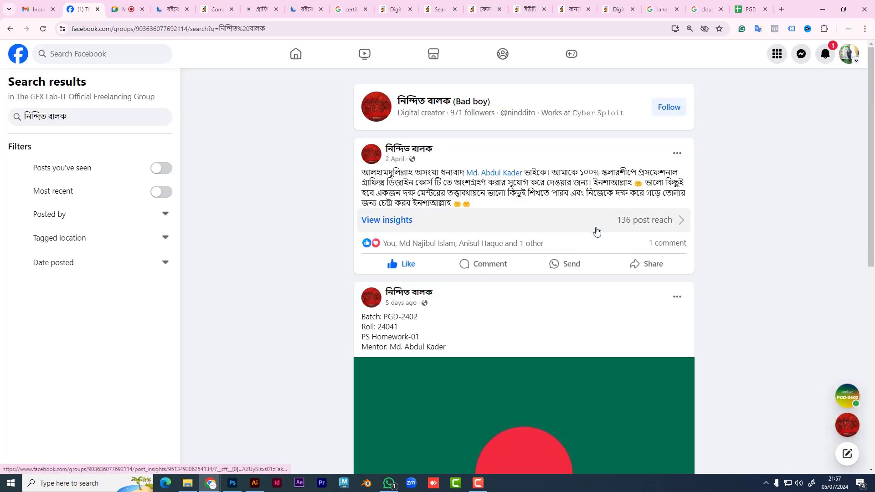
{"action": "scroll", "coordinate": [533, 309], "scroll_direction": "down", "scroll_amount": 10}
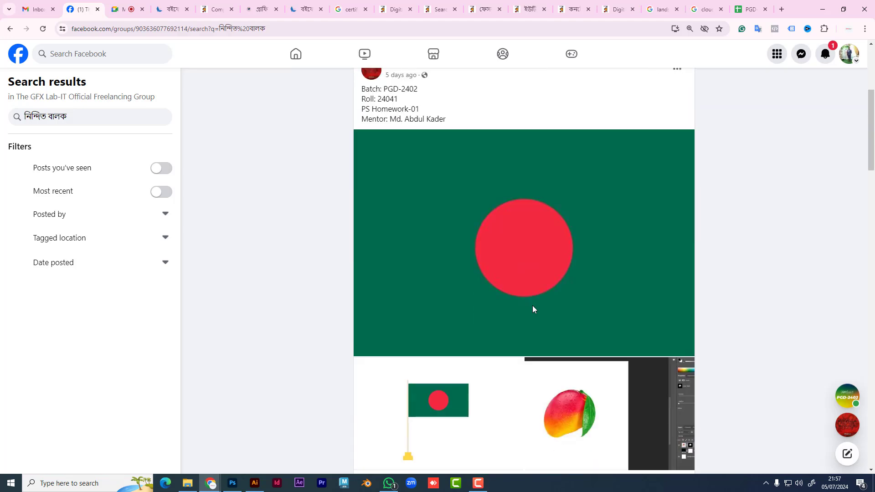
{"action": "scroll", "coordinate": [534, 309], "scroll_direction": "down", "scroll_amount": 10}
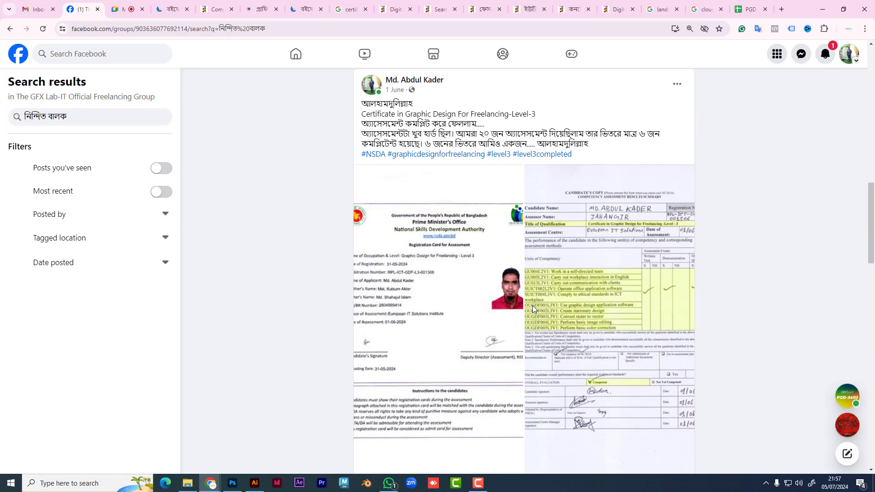
{"action": "scroll", "coordinate": [533, 309], "scroll_direction": "down", "scroll_amount": 15}
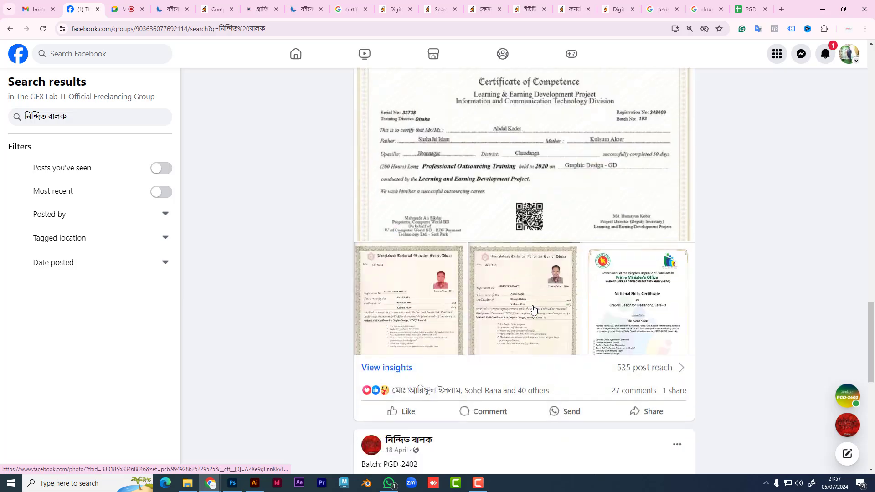
{"action": "scroll", "coordinate": [533, 309], "scroll_direction": "down", "scroll_amount": 15}
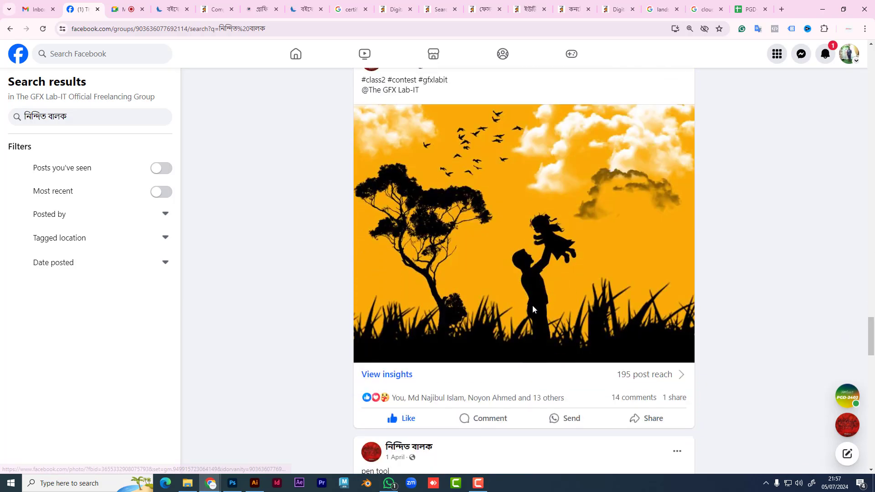
{"action": "scroll", "coordinate": [533, 309], "scroll_direction": "down", "scroll_amount": 15}
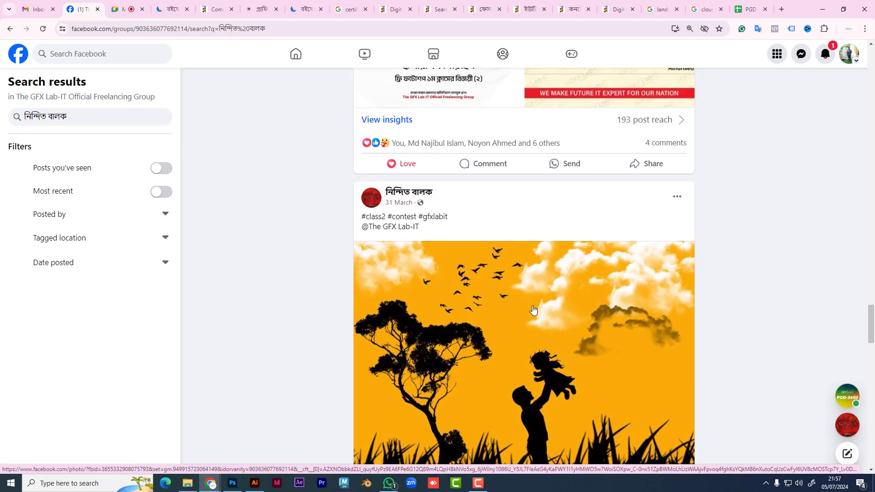
{"action": "scroll", "coordinate": [533, 310], "scroll_direction": "down", "scroll_amount": 8}
{"action": "scroll", "coordinate": [533, 309], "scroll_direction": "down", "scroll_amount": 10}
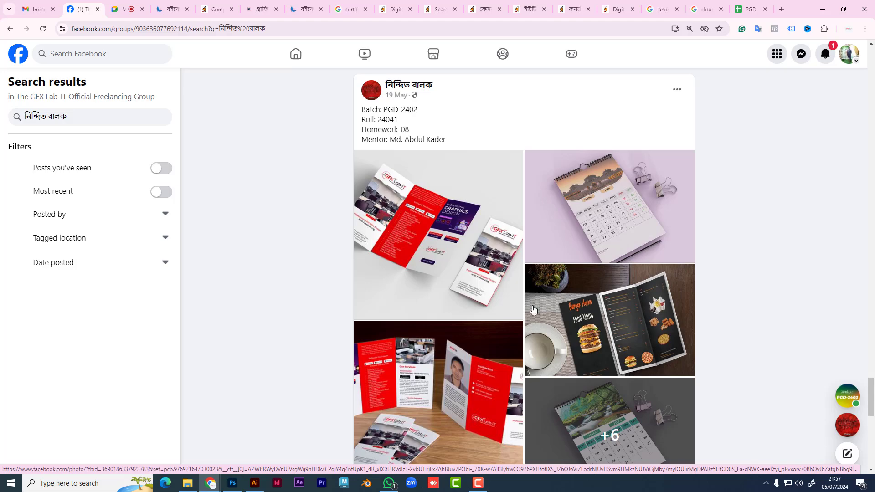
{"action": "scroll", "coordinate": [532, 306], "scroll_direction": "down", "scroll_amount": 9}
{"action": "scroll", "coordinate": [532, 306], "scroll_direction": "down", "scroll_amount": 15}
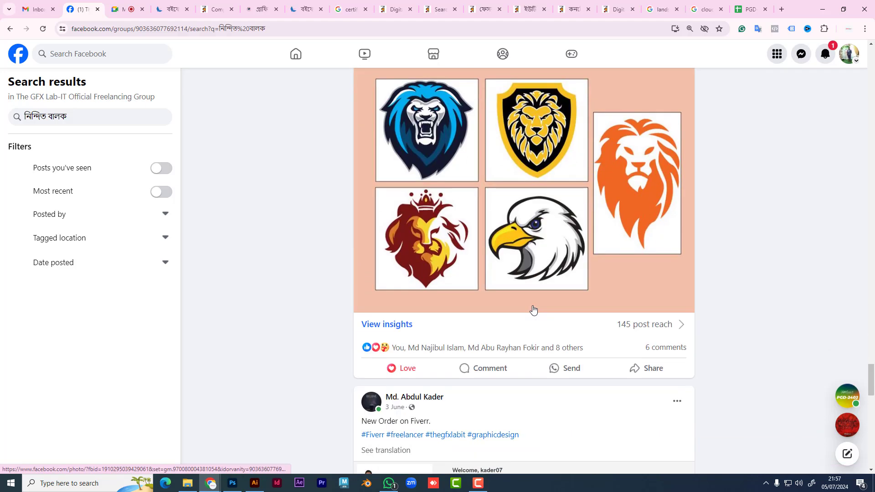
{"action": "scroll", "coordinate": [533, 310], "scroll_direction": "down", "scroll_amount": 15}
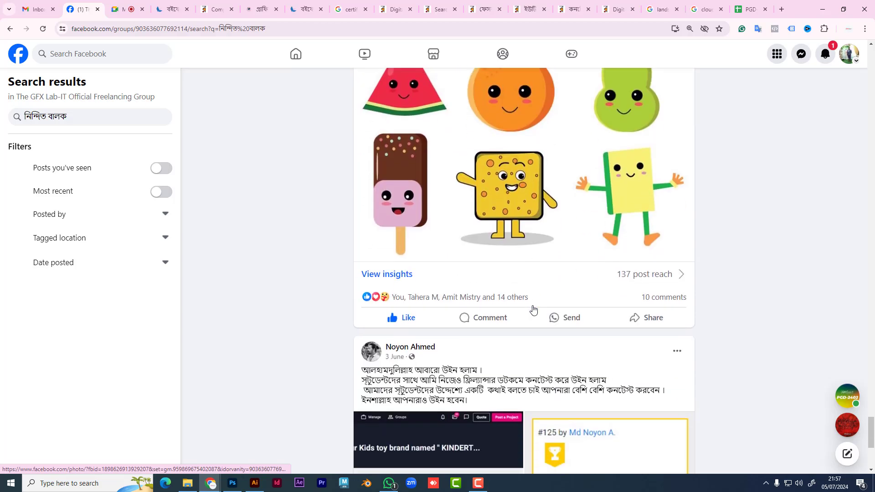
{"action": "scroll", "coordinate": [533, 311], "scroll_direction": "down", "scroll_amount": 10}
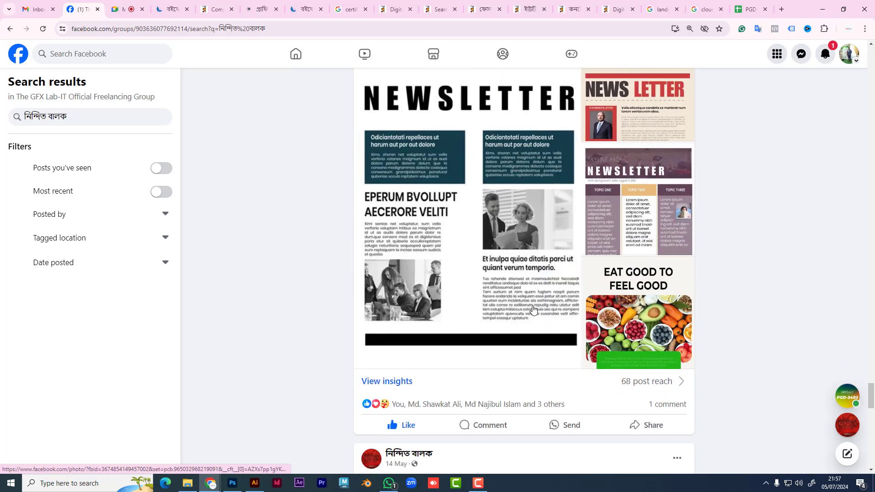
{"action": "scroll", "coordinate": [533, 310], "scroll_direction": "down", "scroll_amount": 15}
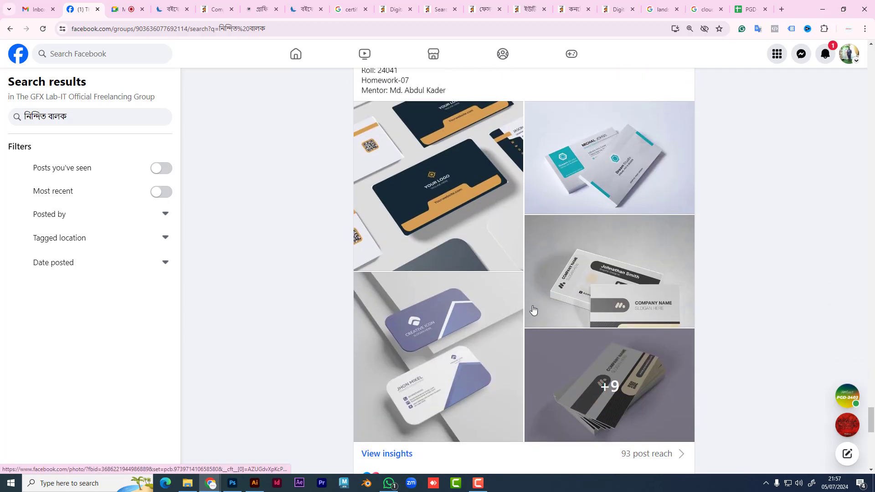
{"action": "scroll", "coordinate": [533, 310], "scroll_direction": "down", "scroll_amount": 15}
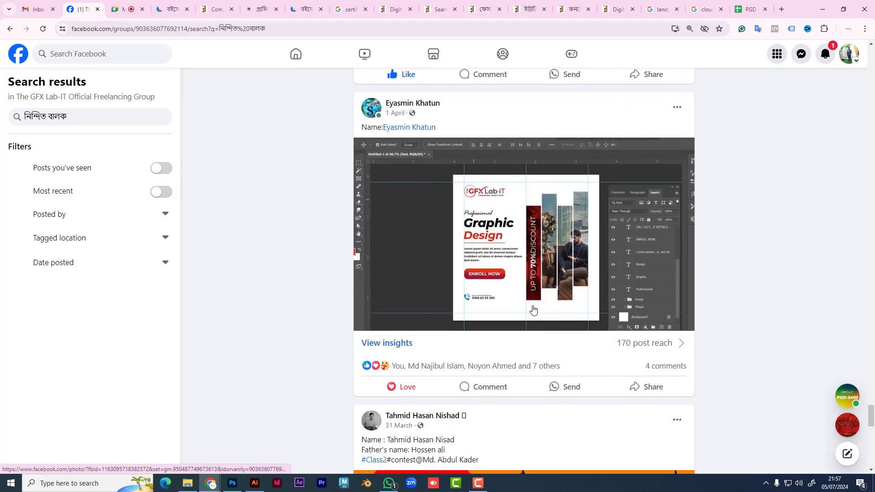
{"action": "scroll", "coordinate": [533, 310], "scroll_direction": "down", "scroll_amount": 15}
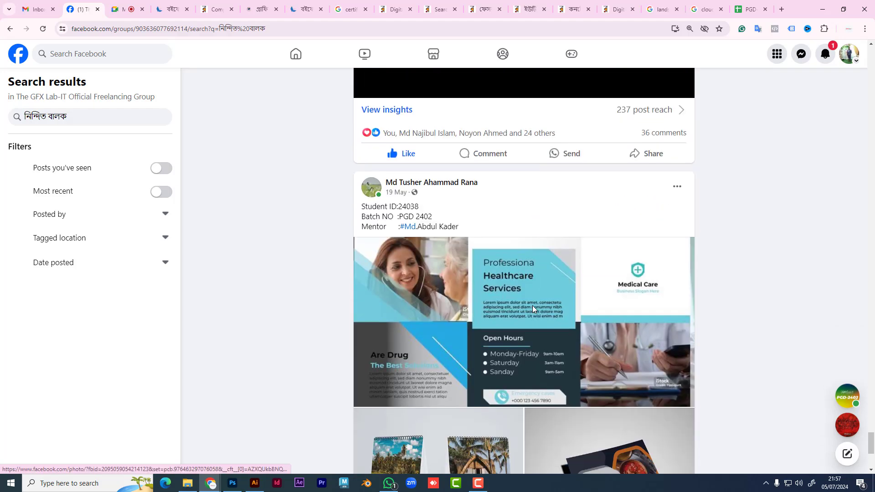
{"action": "scroll", "coordinate": [533, 309], "scroll_direction": "down", "scroll_amount": 15}
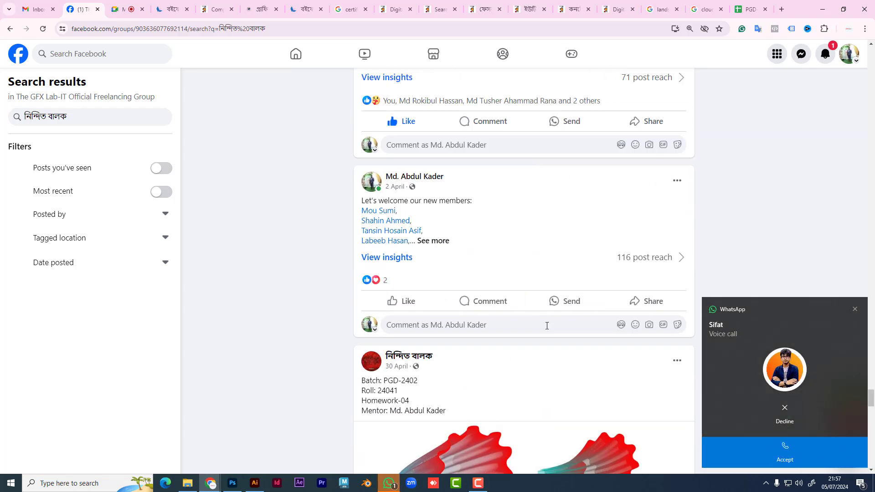
Step: Answer the WhatsApp voice call, then return to the Facebook group search results window
{"action": "left_click", "coordinate": [773, 447]}
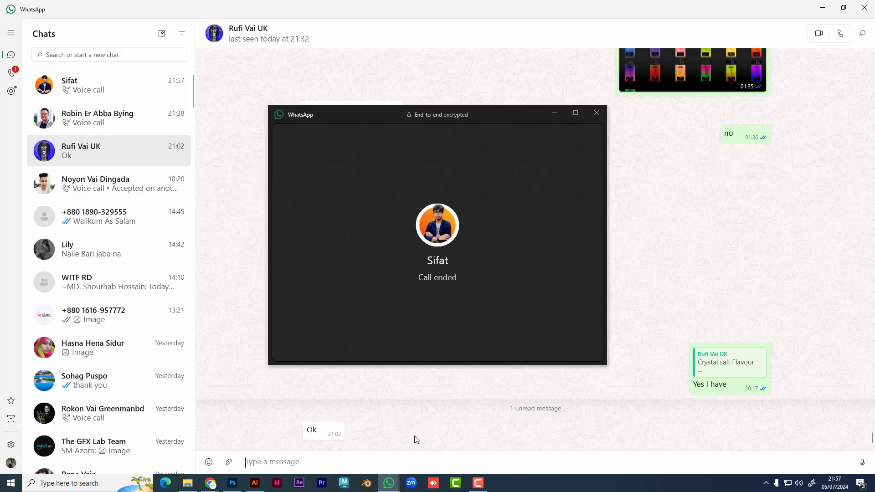
{"action": "left_click", "coordinate": [228, 488]}
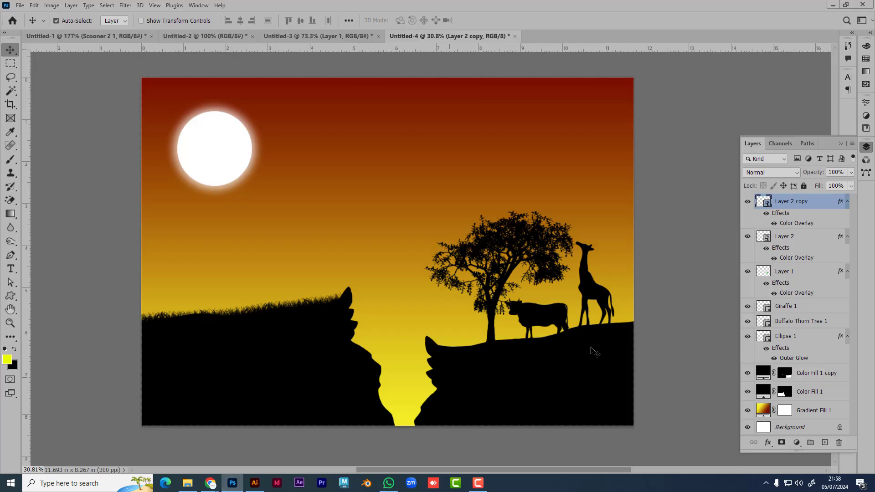
{"action": "mouse_move", "coordinate": [222, 483]}
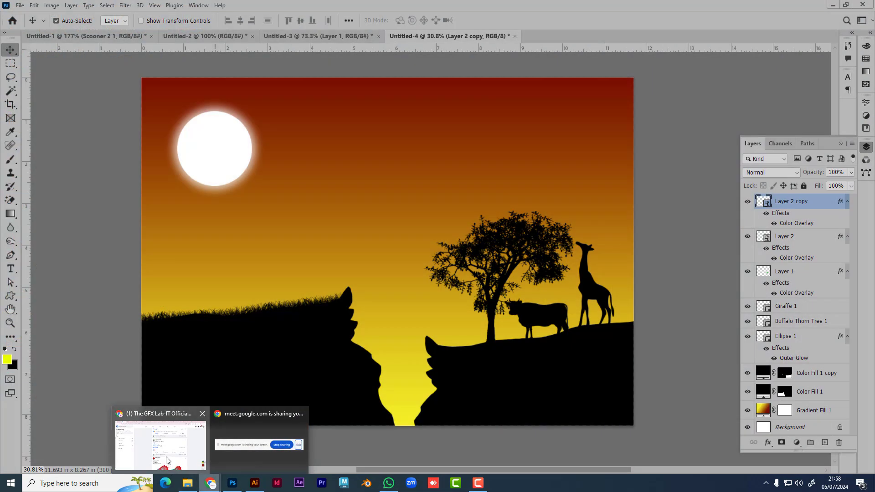
{"action": "left_click", "coordinate": [160, 445]}
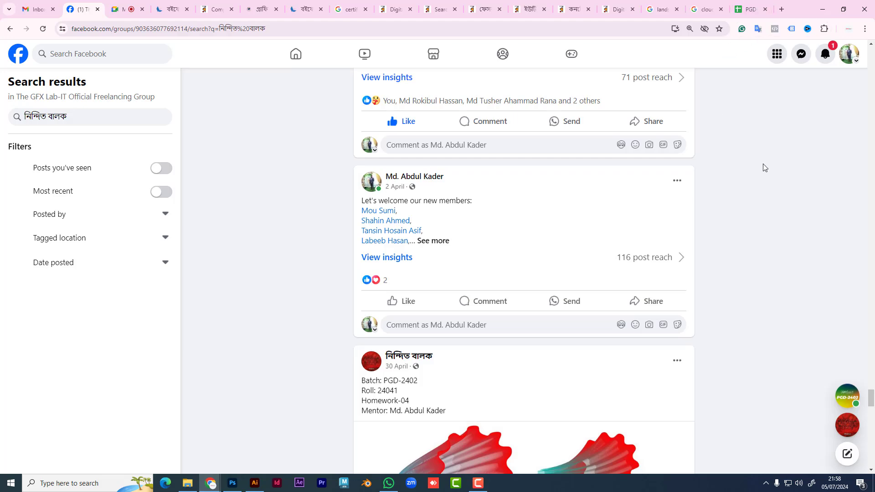
Step: Open The GFX Lab-IT Batch No (PGD-2402) group from the Facebook home feed
{"action": "left_click", "coordinate": [17, 49]}
{"action": "left_click", "coordinate": [114, 330]}
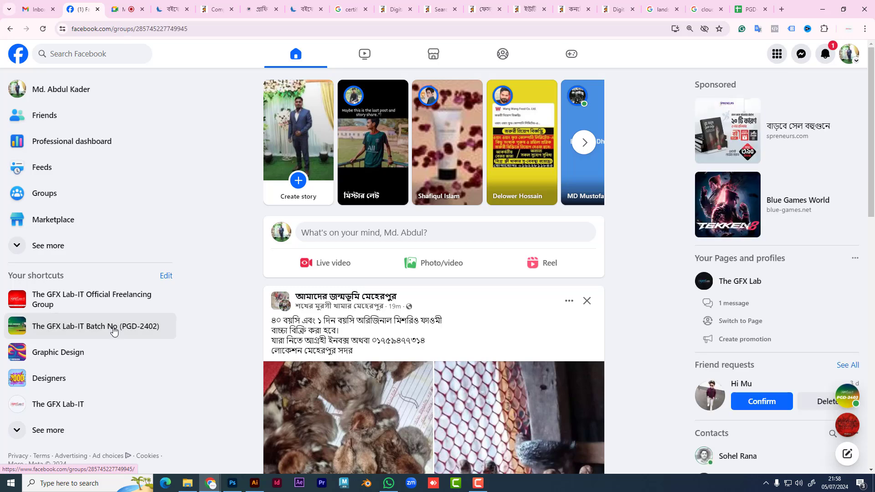
{"action": "scroll", "coordinate": [476, 331], "scroll_direction": "down", "scroll_amount": 5}
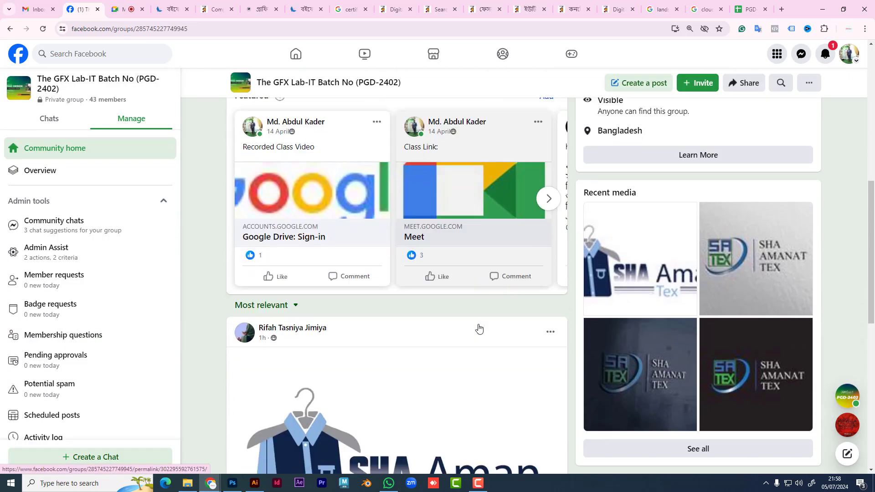
{"action": "scroll", "coordinate": [478, 328], "scroll_direction": "down", "scroll_amount": 3}
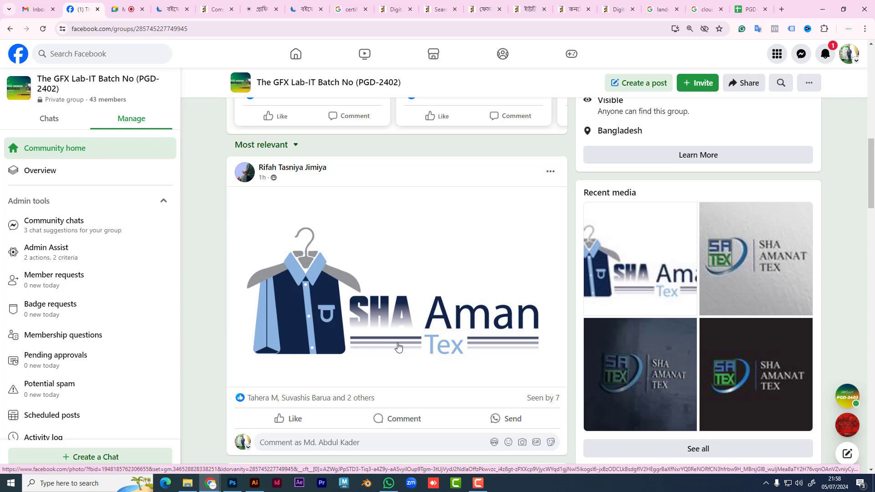
Step: View the SHA AMANAT TEX logo photo enlarged, then scroll through the group feed
{"action": "left_click", "coordinate": [792, 279]}
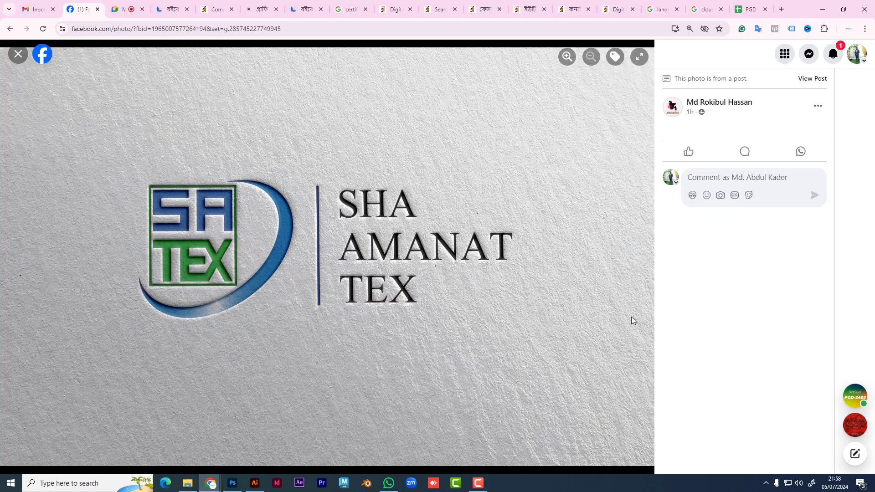
{"action": "left_click", "coordinate": [18, 53]}
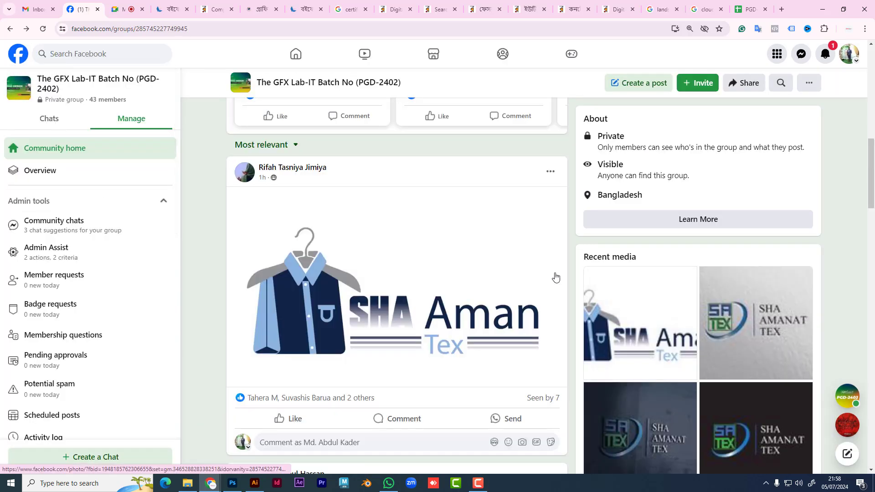
{"action": "scroll", "coordinate": [501, 269], "scroll_direction": "down", "scroll_amount": 10}
{"action": "scroll", "coordinate": [498, 269], "scroll_direction": "up", "scroll_amount": 2}
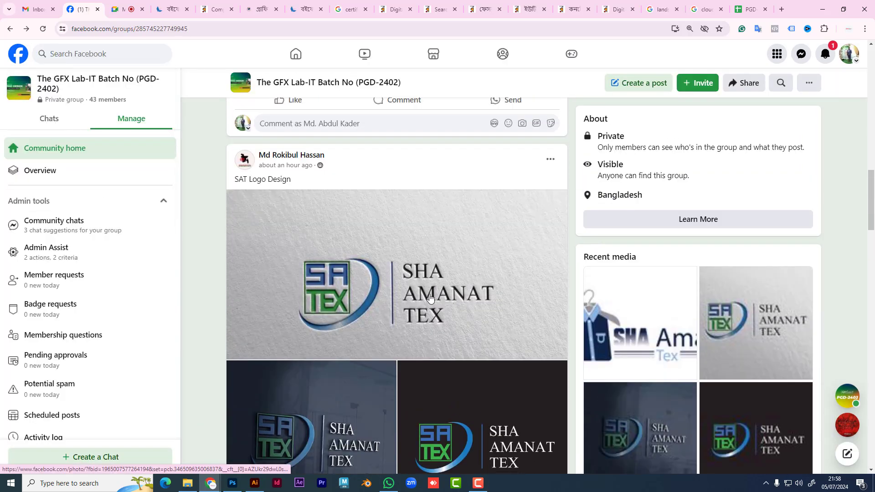
{"action": "scroll", "coordinate": [429, 277], "scroll_direction": "down", "scroll_amount": 1}
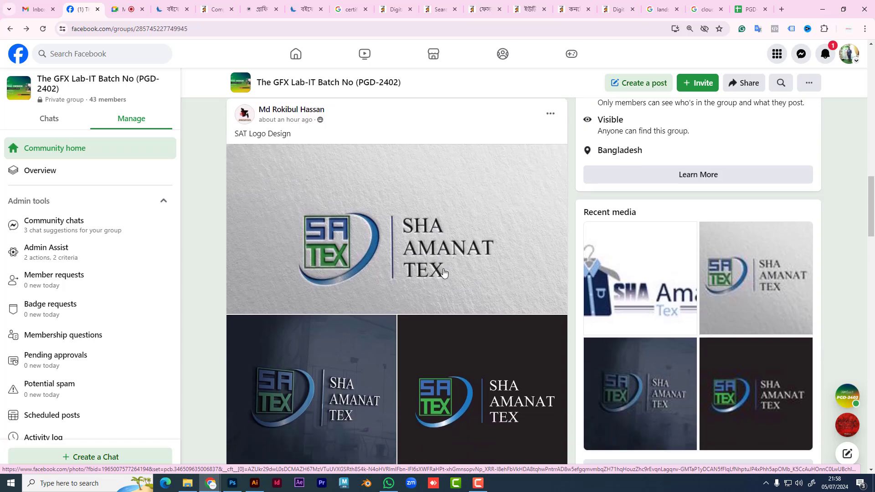
{"action": "scroll", "coordinate": [499, 257], "scroll_direction": "down", "scroll_amount": 4}
{"action": "scroll", "coordinate": [506, 256], "scroll_direction": "down", "scroll_amount": 6}
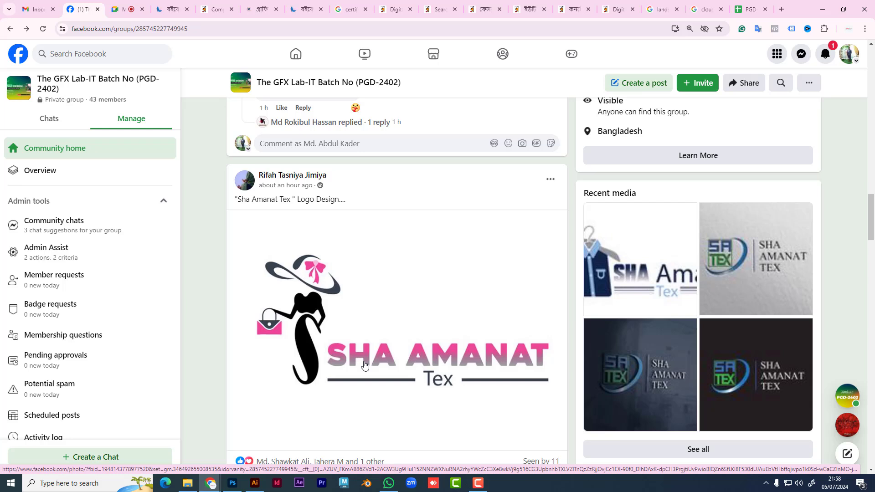
Step: View the SHA Aman Tex shirt logo and the second SAT logo image full size
{"action": "left_click", "coordinate": [606, 285]}
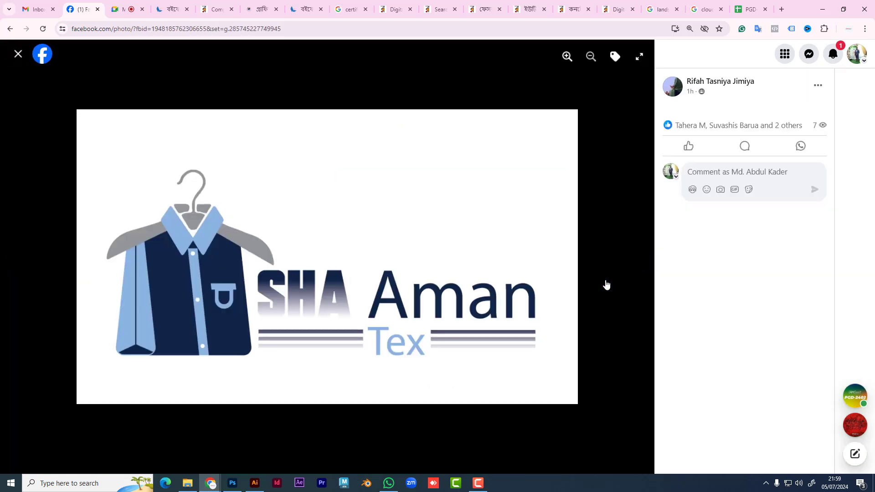
{"action": "left_click", "coordinate": [18, 55]}
{"action": "scroll", "coordinate": [490, 286], "scroll_direction": "down", "scroll_amount": 3}
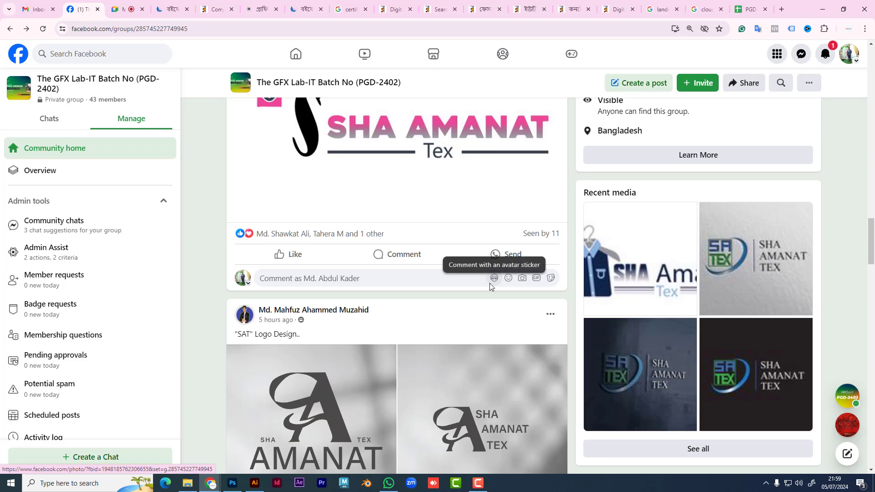
{"action": "scroll", "coordinate": [490, 286], "scroll_direction": "down", "scroll_amount": 4}
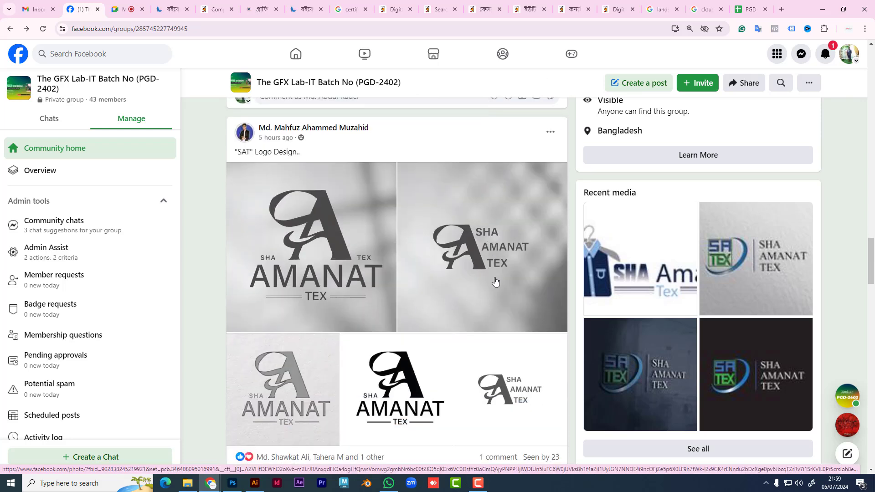
{"action": "left_click", "coordinate": [493, 283]}
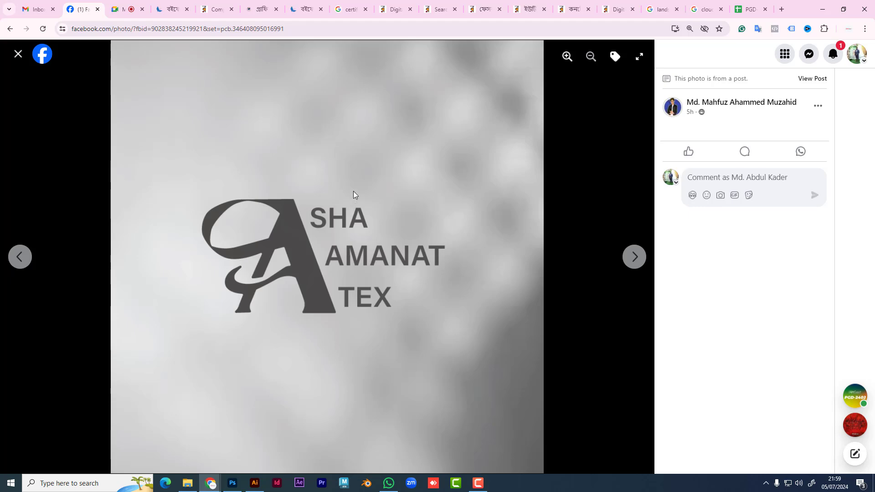
{"action": "left_click", "coordinate": [18, 54]}
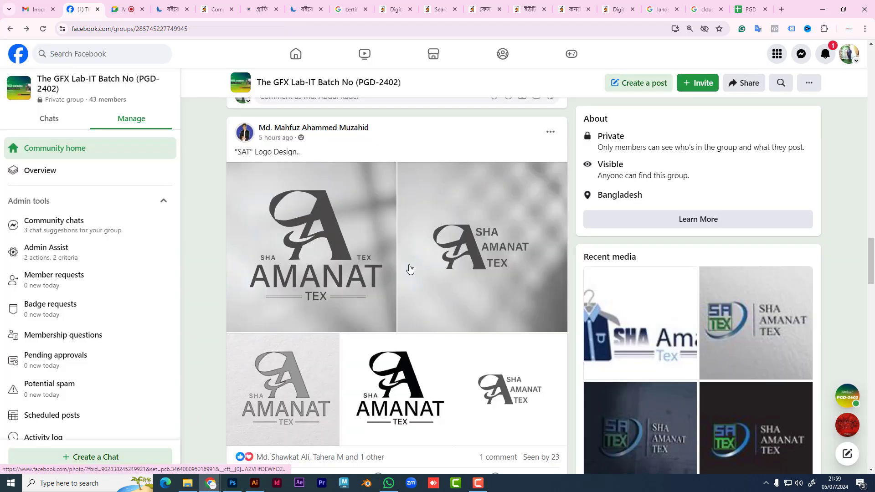
Step: Scroll further and view the SA TEX logo photo enlarged
{"action": "scroll", "coordinate": [427, 269], "scroll_direction": "down", "scroll_amount": 2}
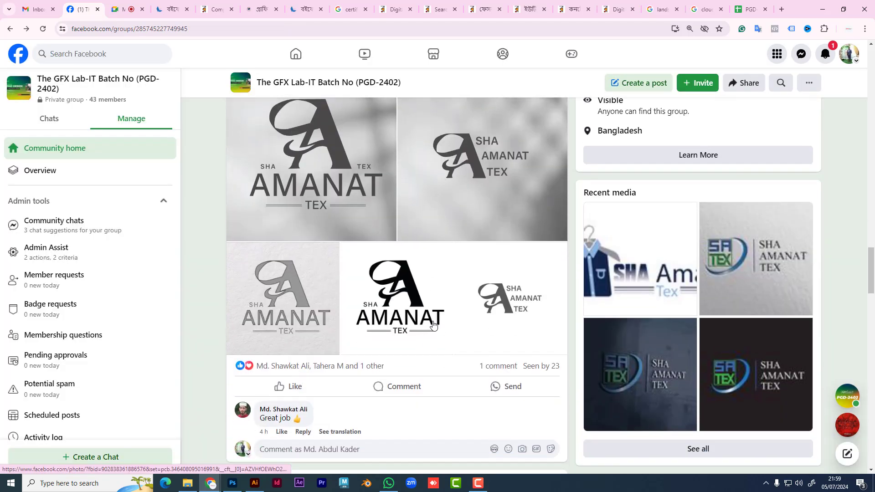
{"action": "scroll", "coordinate": [433, 325], "scroll_direction": "down", "scroll_amount": 2}
{"action": "scroll", "coordinate": [433, 324], "scroll_direction": "down", "scroll_amount": 2}
{"action": "scroll", "coordinate": [433, 319], "scroll_direction": "up", "scroll_amount": 1}
{"action": "left_click", "coordinate": [745, 322]}
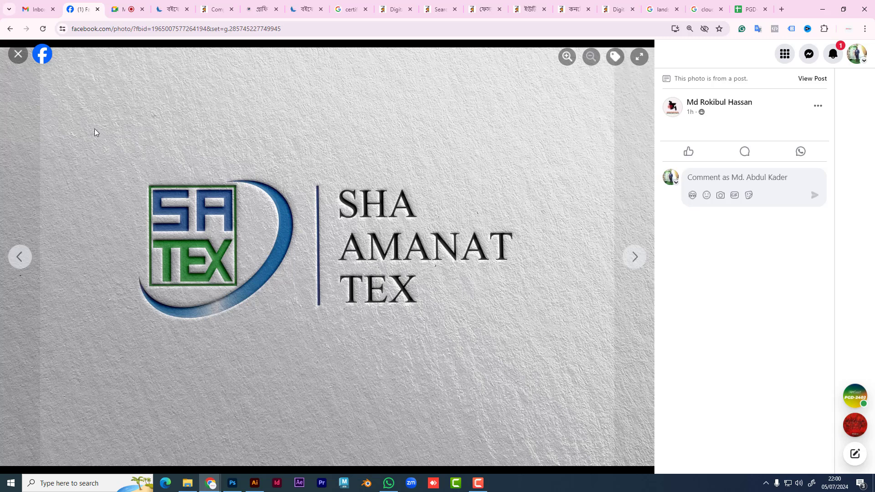
{"action": "left_click", "coordinate": [18, 54]}
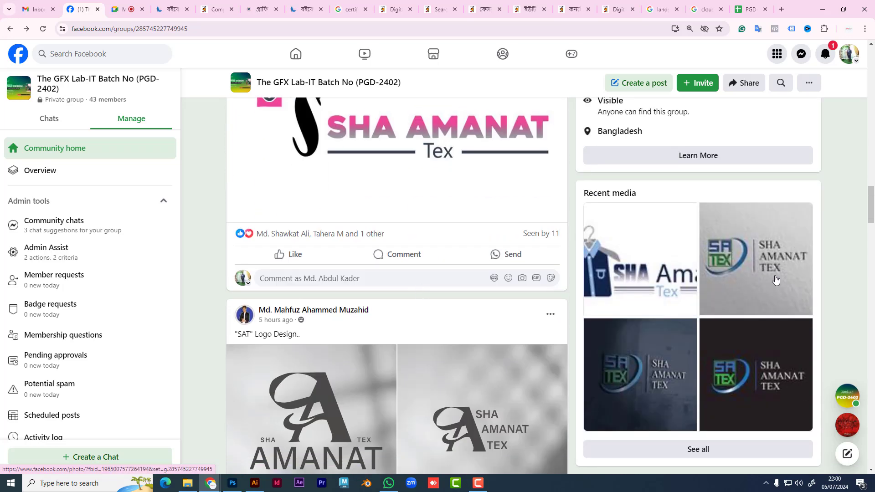
{"action": "scroll", "coordinate": [492, 273], "scroll_direction": "down", "scroll_amount": 5}
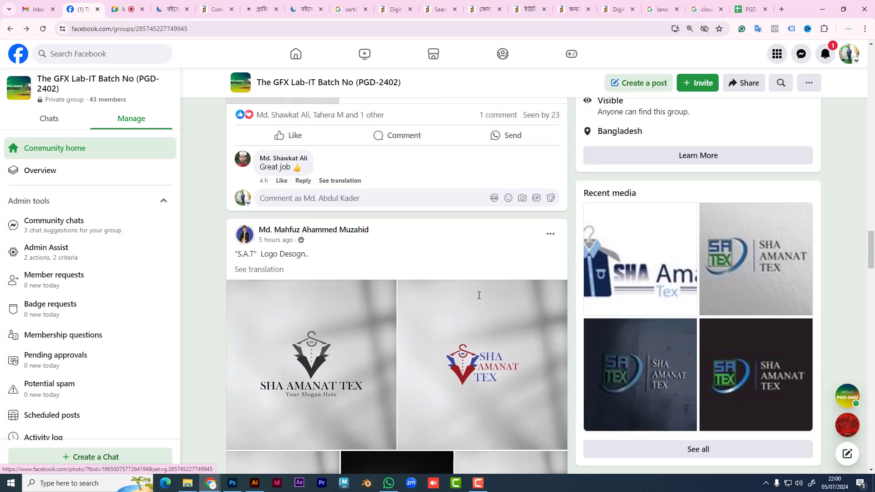
{"action": "scroll", "coordinate": [478, 295], "scroll_direction": "down", "scroll_amount": 3}
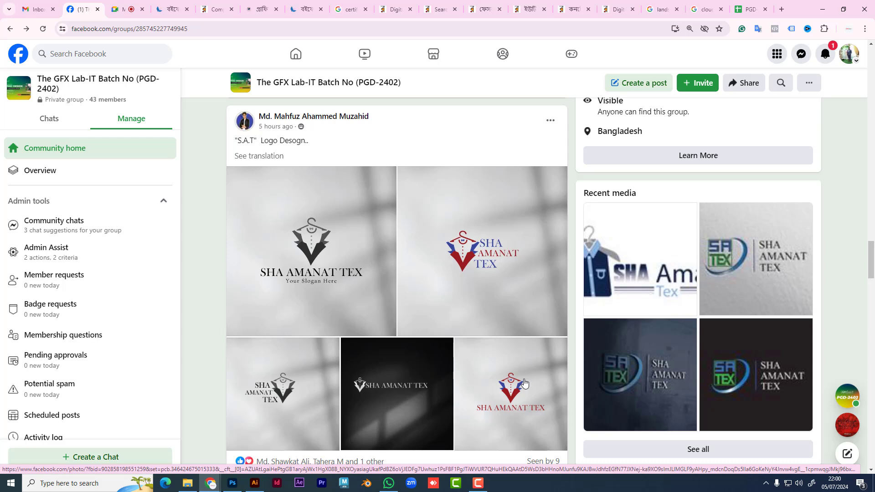
Step: View the red-and-blue and the black SHA AMANAT TEX logos full size
{"action": "left_click", "coordinate": [492, 259]}
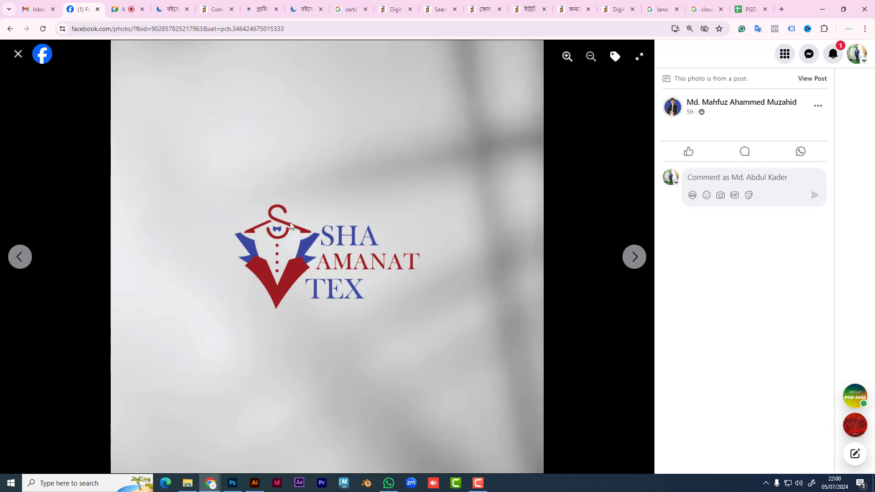
{"action": "left_click", "coordinate": [19, 54]}
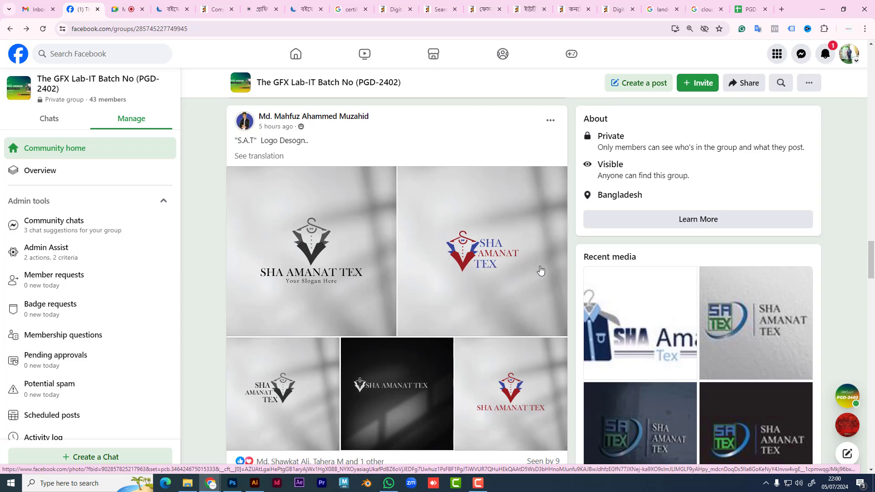
{"action": "scroll", "coordinate": [521, 327], "scroll_direction": "down", "scroll_amount": 2}
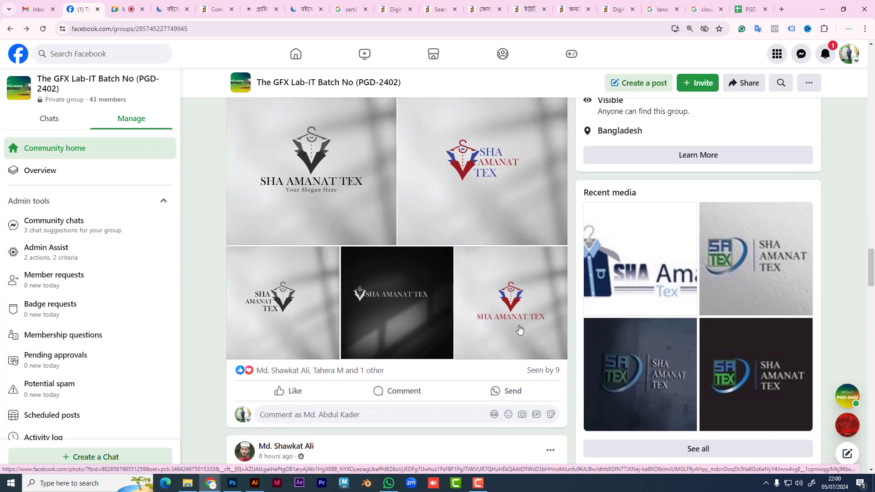
{"action": "left_click", "coordinate": [397, 328]}
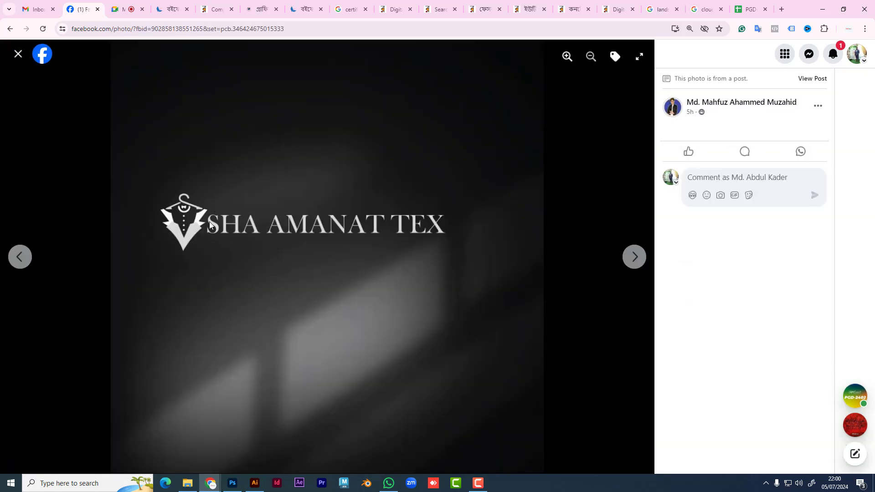
{"action": "left_click", "coordinate": [18, 55]}
{"action": "scroll", "coordinate": [527, 296], "scroll_direction": "down", "scroll_amount": 8}
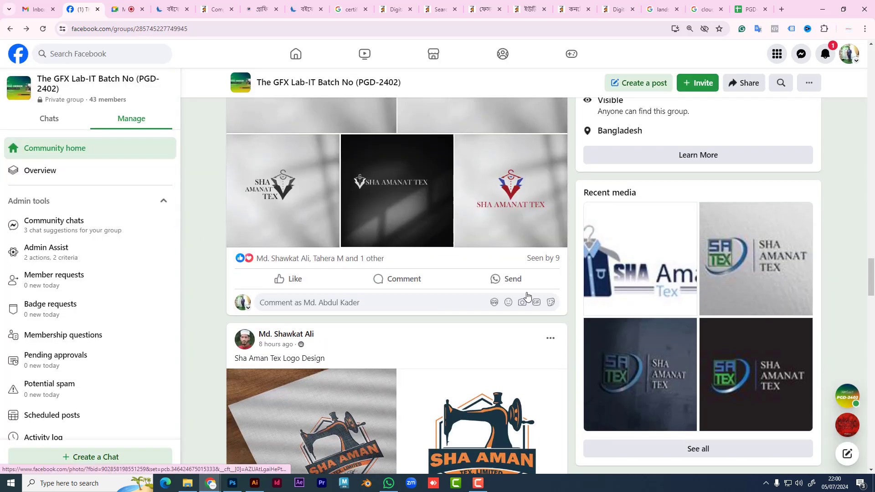
{"action": "scroll", "coordinate": [519, 315], "scroll_direction": "up", "scroll_amount": 10}
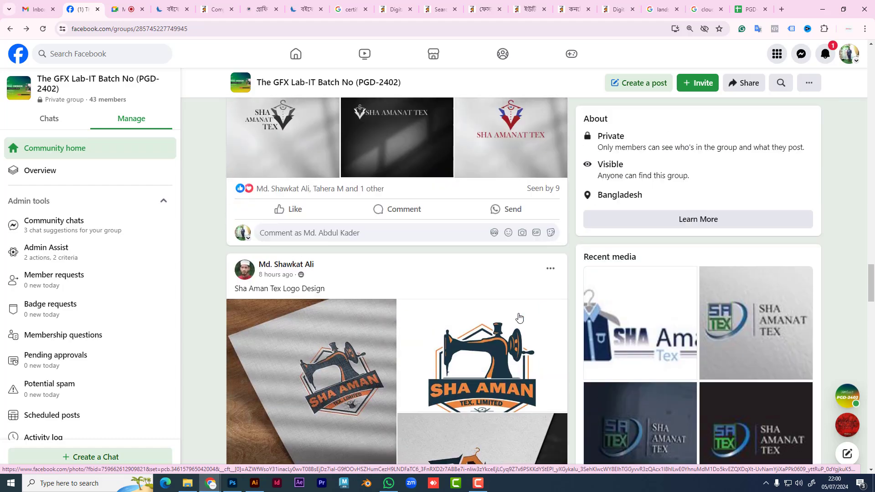
{"action": "scroll", "coordinate": [382, 334], "scroll_direction": "down", "scroll_amount": 4}
Step: View the Recent media SA TEX photo, then scroll to the Sha Aman Tex Logo Design post
{"action": "scroll", "coordinate": [382, 336], "scroll_direction": "up", "scroll_amount": 4}
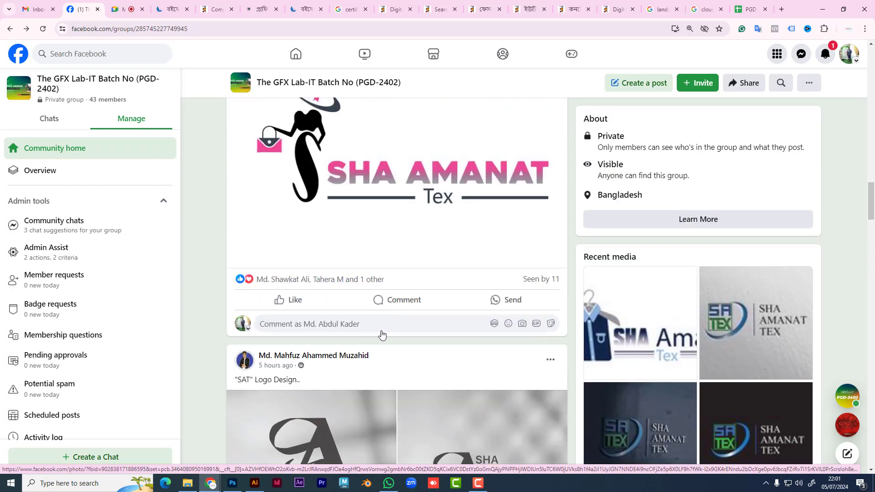
{"action": "left_click", "coordinate": [767, 344]}
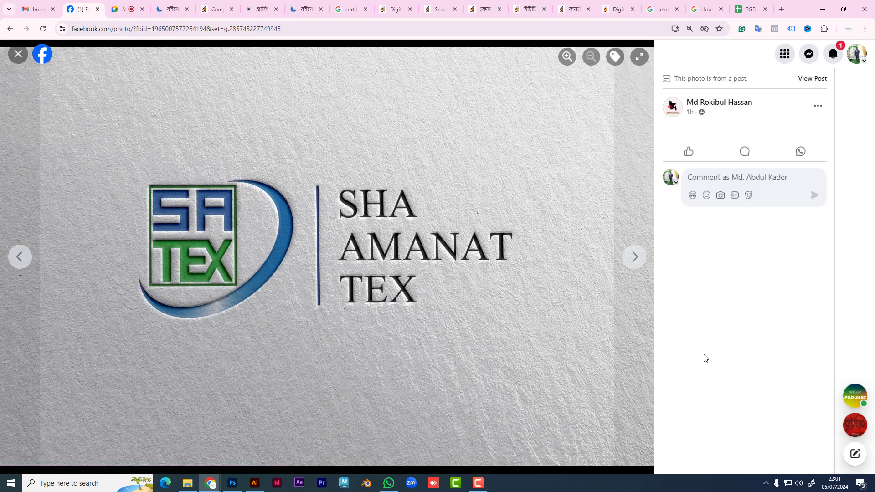
{"action": "left_click", "coordinate": [17, 53]}
{"action": "scroll", "coordinate": [447, 267], "scroll_direction": "down", "scroll_amount": 10}
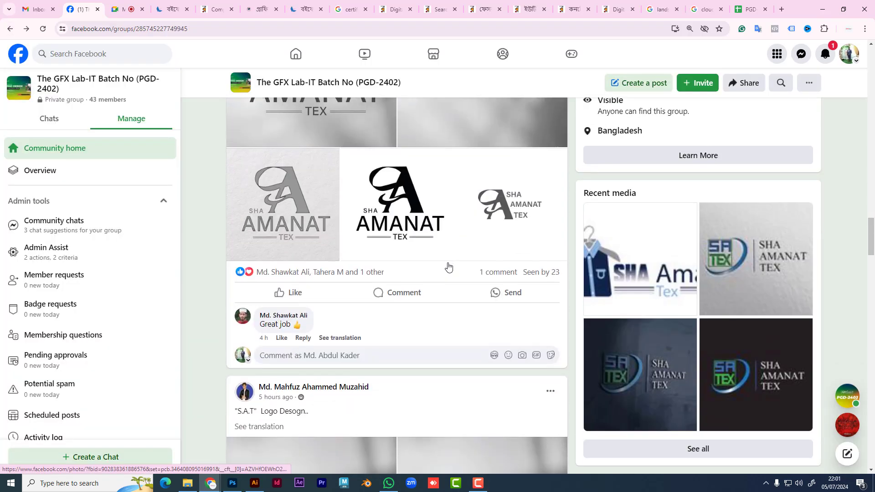
{"action": "scroll", "coordinate": [449, 269], "scroll_direction": "down", "scroll_amount": 4}
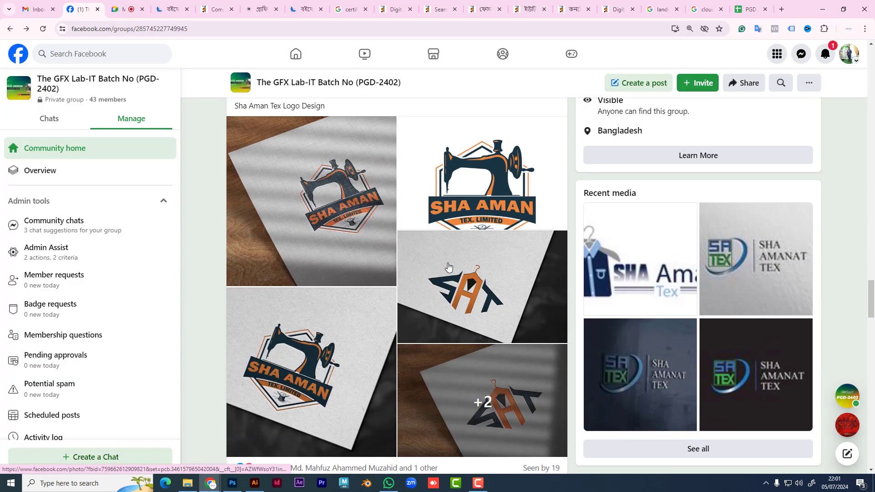
{"action": "scroll", "coordinate": [460, 273], "scroll_direction": "down", "scroll_amount": 1}
{"action": "scroll", "coordinate": [471, 281], "scroll_direction": "up", "scroll_amount": 2}
{"action": "left_click", "coordinate": [470, 273]}
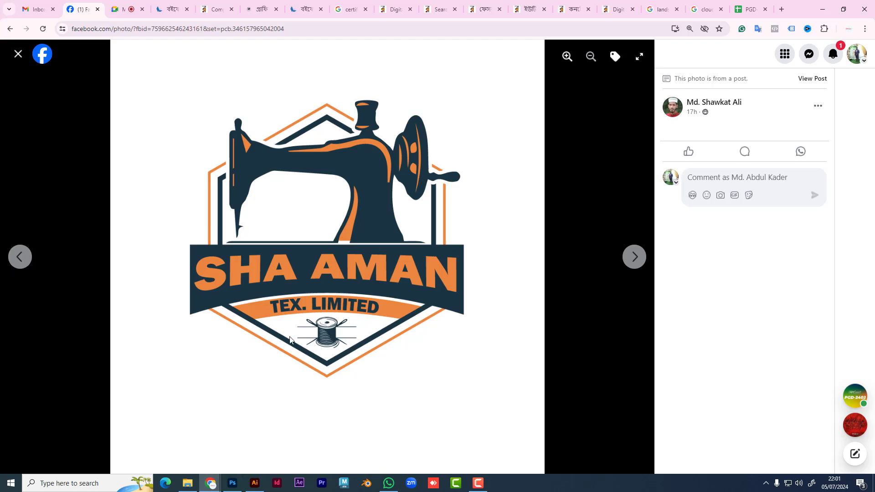
{"action": "left_click", "coordinate": [19, 54]}
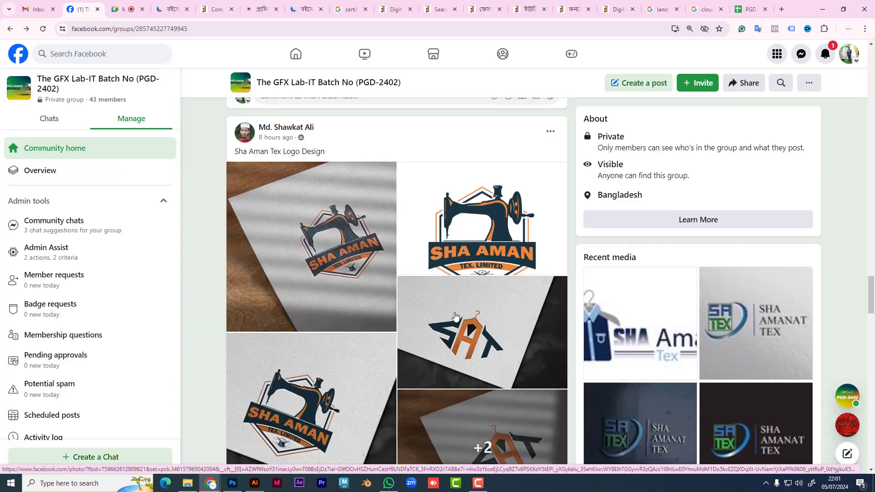
{"action": "scroll", "coordinate": [467, 317], "scroll_direction": "down", "scroll_amount": 2}
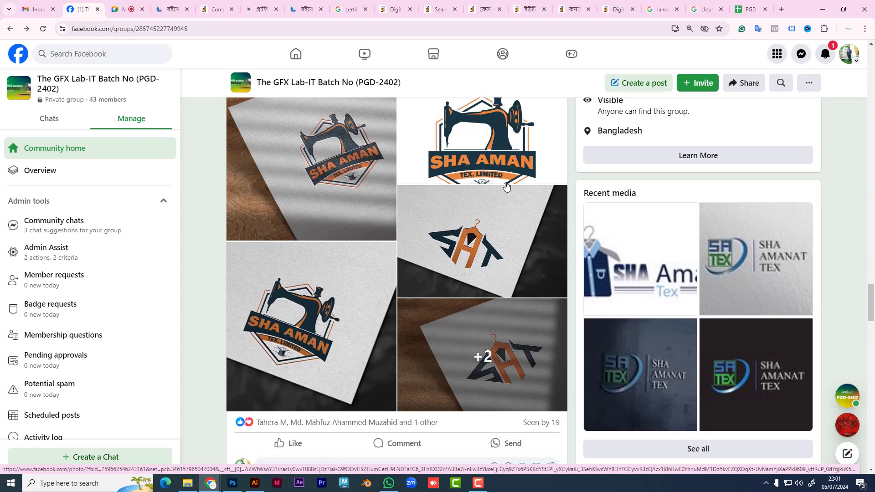
{"action": "scroll", "coordinate": [520, 219], "scroll_direction": "up", "scroll_amount": 1}
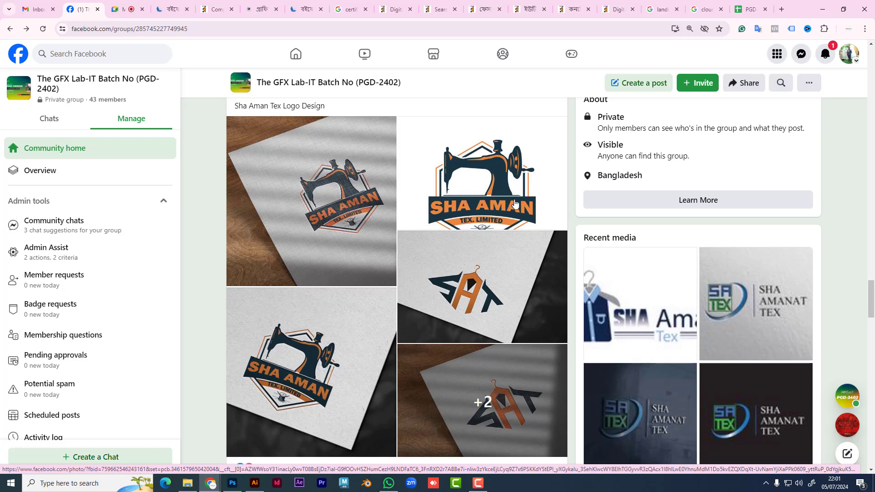
{"action": "left_click", "coordinate": [502, 300]}
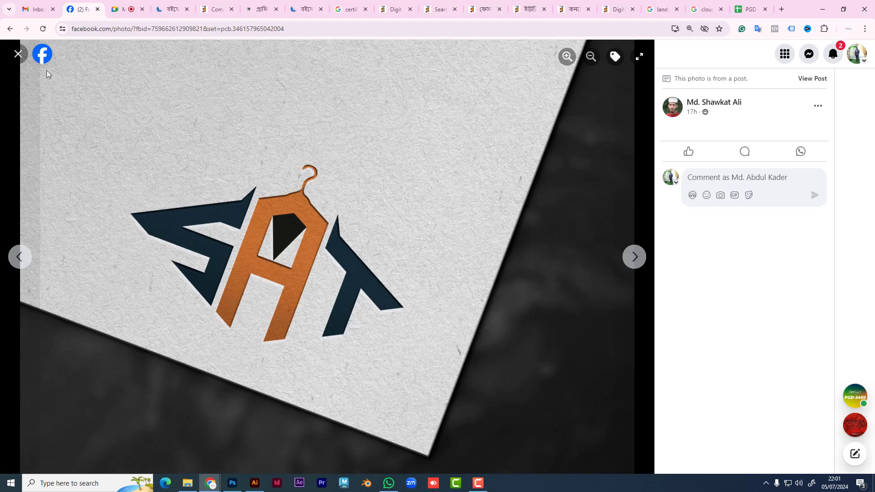
{"action": "left_click", "coordinate": [17, 54]}
Step: Scroll through the PGD-2402 group feed and reload it to reveal one pending approval
{"action": "scroll", "coordinate": [468, 294], "scroll_direction": "down", "scroll_amount": 5}
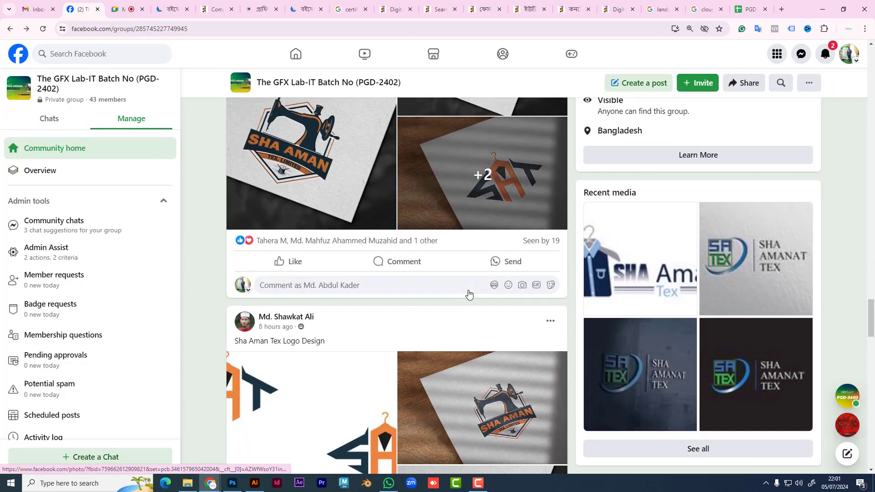
{"action": "scroll", "coordinate": [469, 294], "scroll_direction": "down", "scroll_amount": 10}
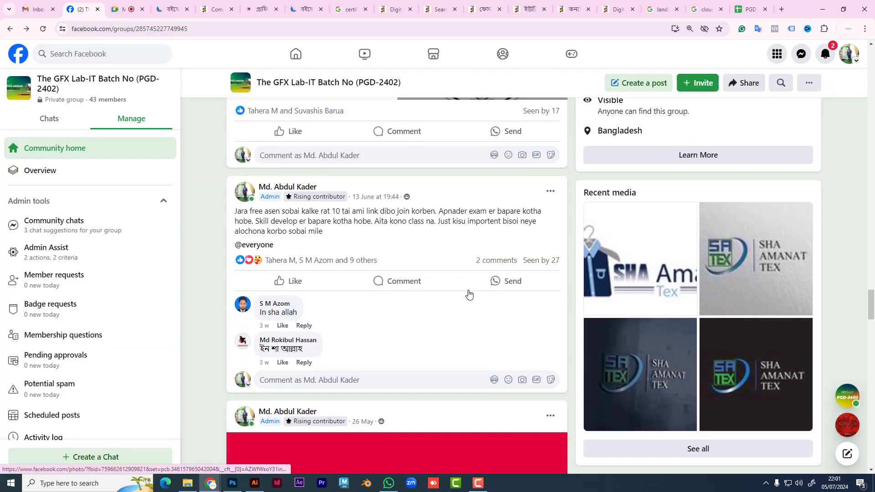
{"action": "scroll", "coordinate": [468, 294], "scroll_direction": "down", "scroll_amount": 16}
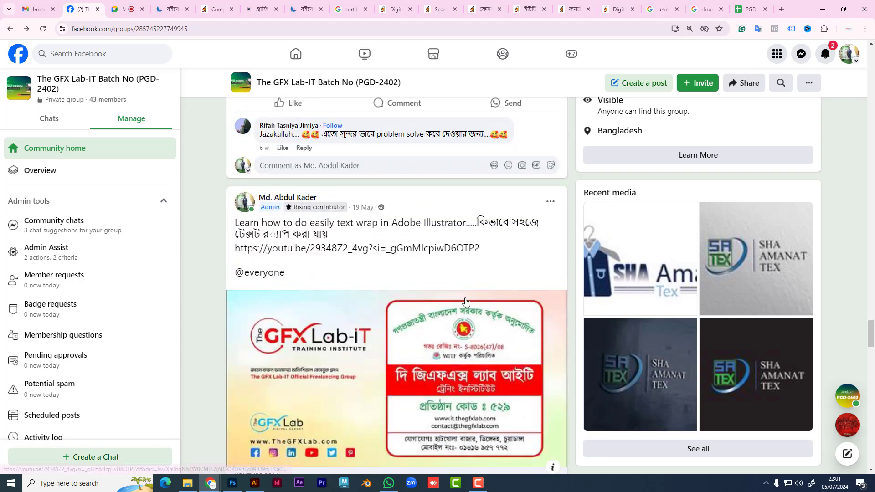
{"action": "scroll", "coordinate": [465, 301], "scroll_direction": "up", "scroll_amount": 20}
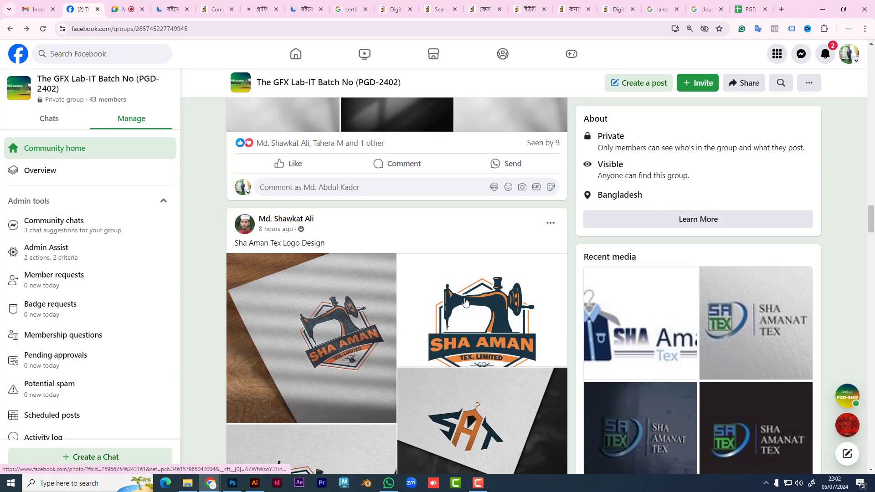
{"action": "scroll", "coordinate": [465, 301], "scroll_direction": "up", "scroll_amount": 20}
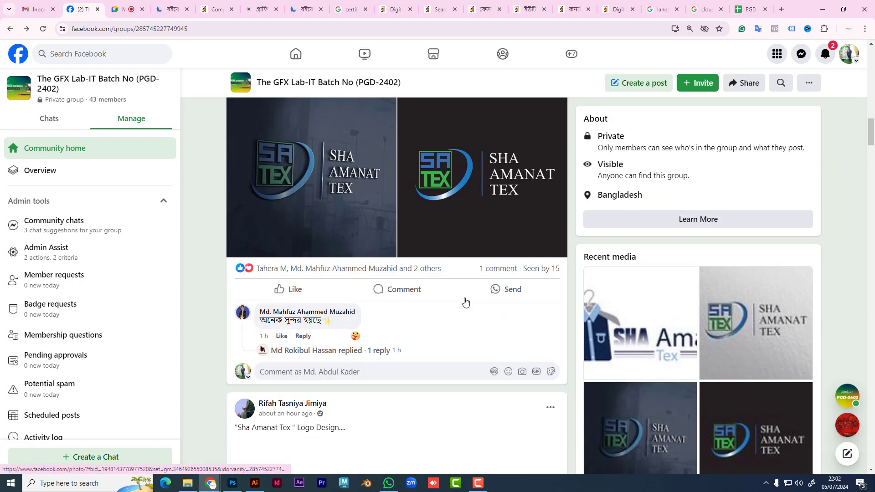
{"action": "scroll", "coordinate": [466, 301], "scroll_direction": "up", "scroll_amount": 10}
{"action": "scroll", "coordinate": [465, 303], "scroll_direction": "down", "scroll_amount": 9}
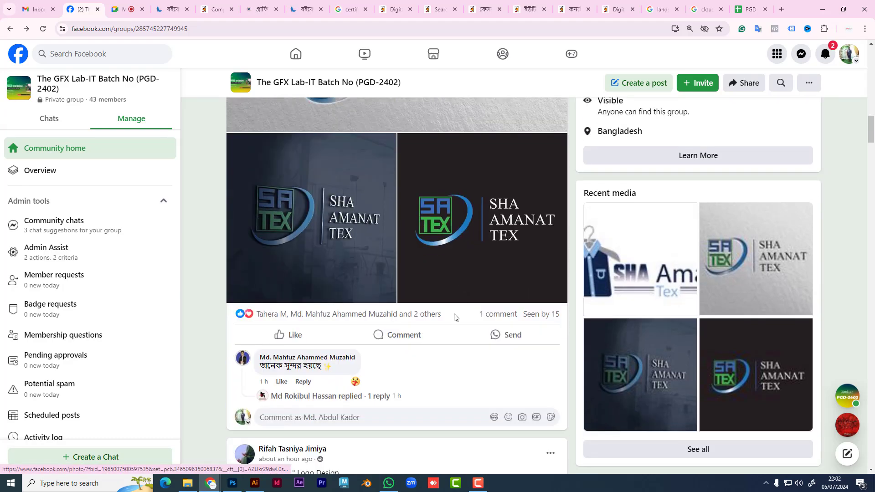
{"action": "scroll", "coordinate": [458, 316], "scroll_direction": "up", "scroll_amount": 10}
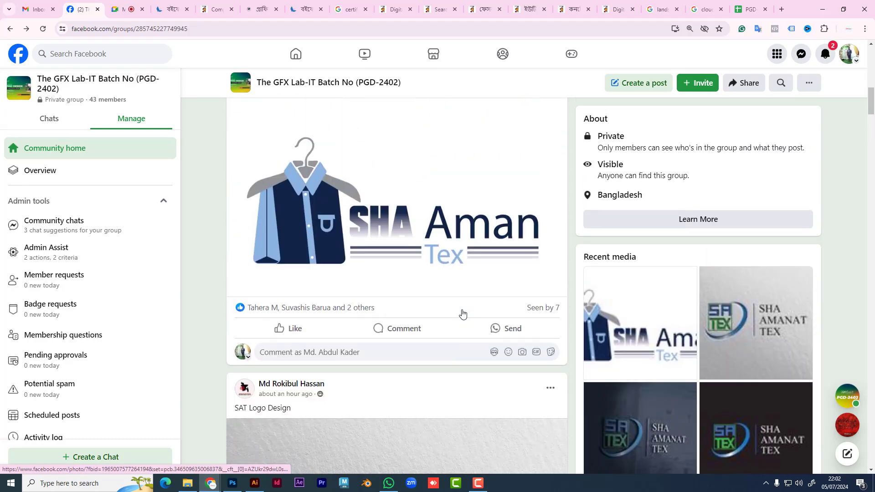
{"action": "scroll", "coordinate": [461, 313], "scroll_direction": "up", "scroll_amount": 12}
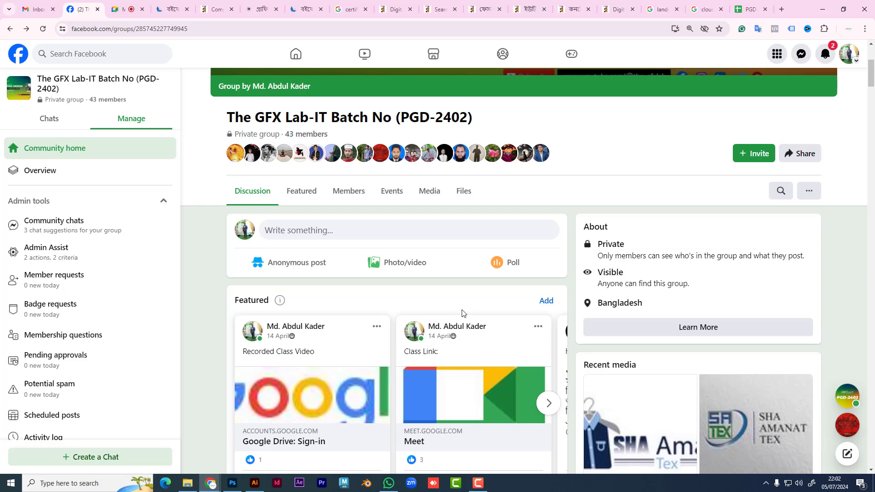
{"action": "scroll", "coordinate": [462, 313], "scroll_direction": "down", "scroll_amount": 8}
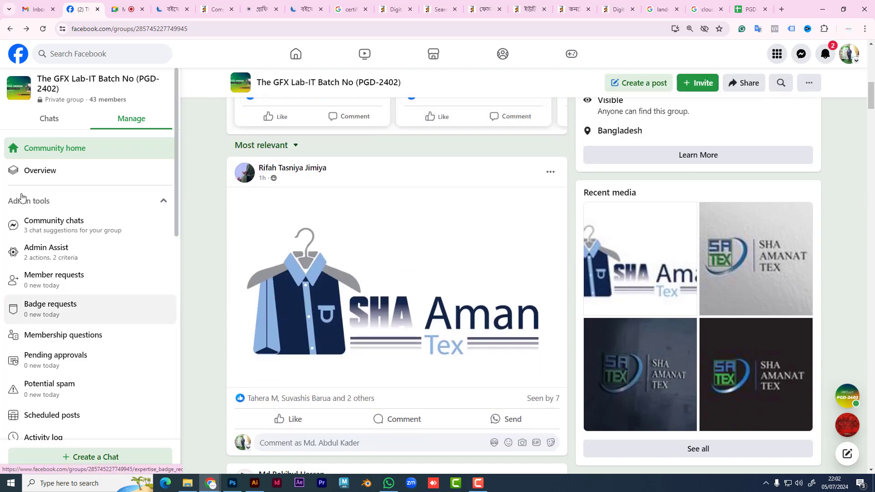
{"action": "left_click", "coordinate": [43, 29]}
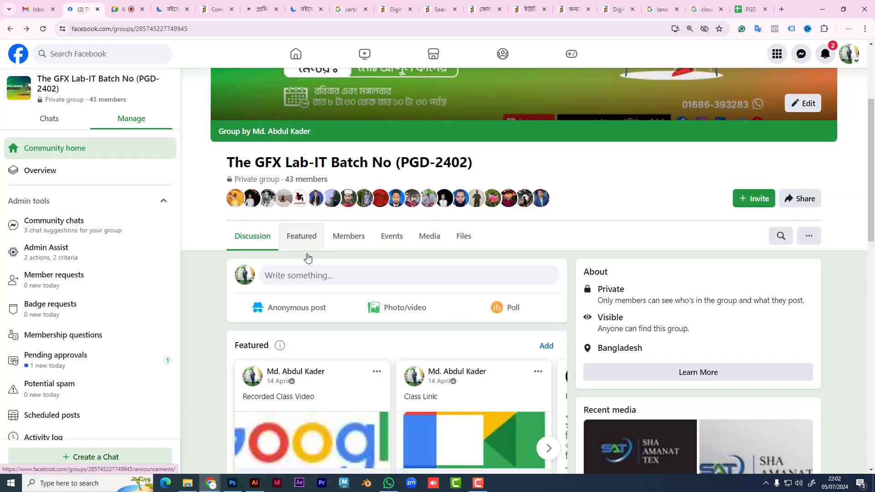
Step: Approve the pending 'SAT 2nd Design' post and refresh the now-empty Pending approvals list
{"action": "left_click", "coordinate": [93, 367]}
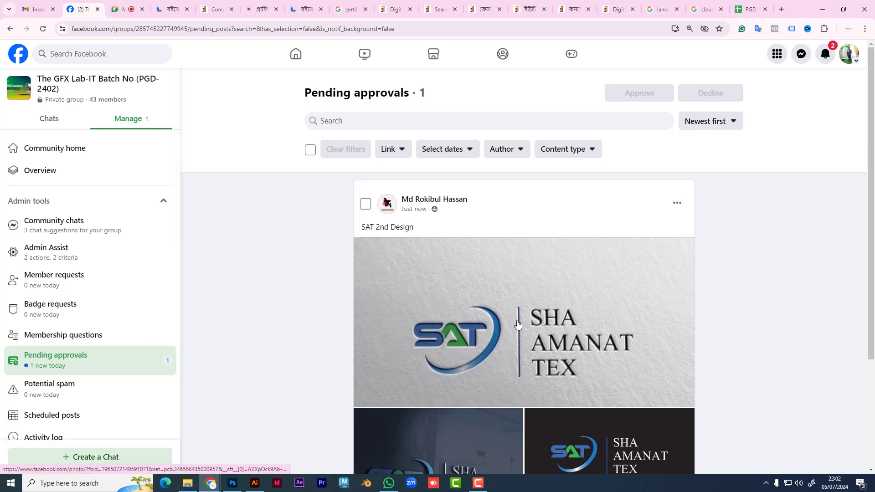
{"action": "scroll", "coordinate": [563, 328], "scroll_direction": "down", "scroll_amount": 3}
{"action": "scroll", "coordinate": [562, 328], "scroll_direction": "up", "scroll_amount": 1}
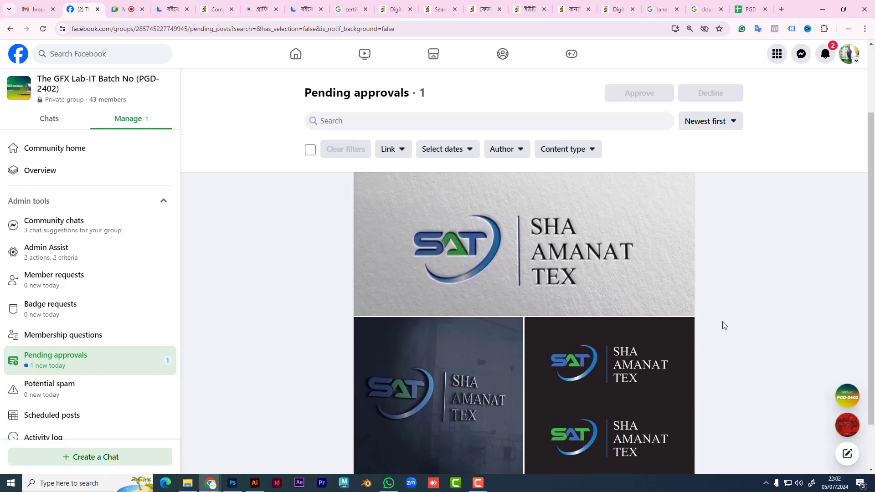
{"action": "scroll", "coordinate": [740, 309], "scroll_direction": "down", "scroll_amount": 1}
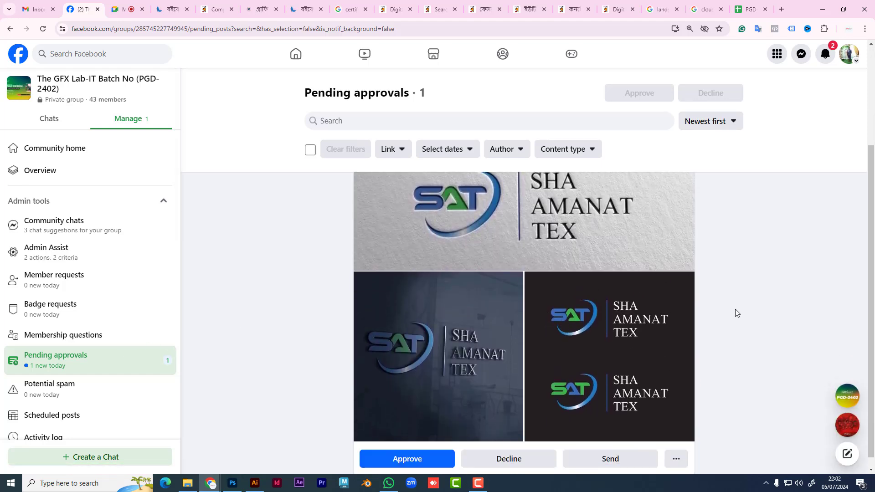
{"action": "left_click", "coordinate": [422, 456]}
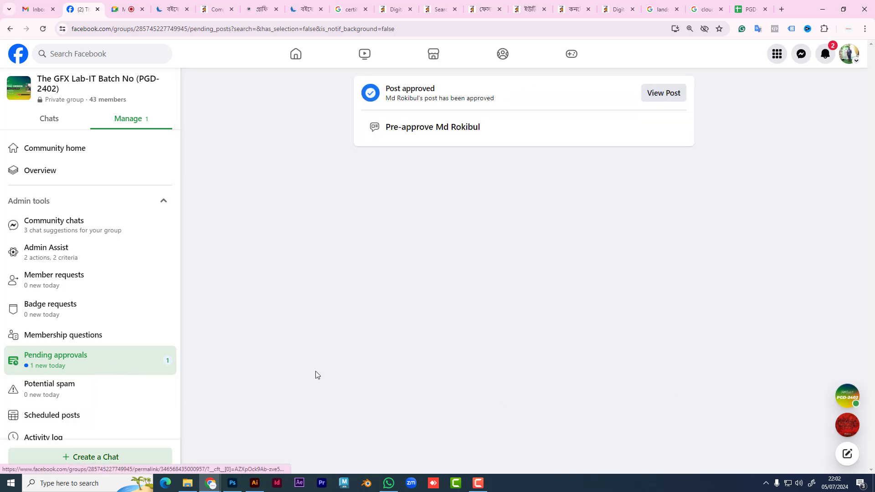
{"action": "left_click", "coordinate": [84, 365]}
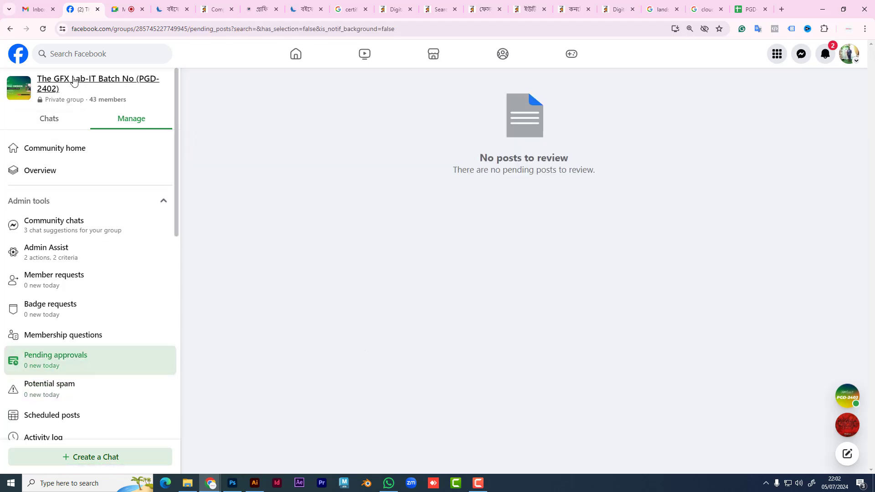
Step: Go back to the group home feed and scroll through the students' logo posts
{"action": "left_click", "coordinate": [89, 86]}
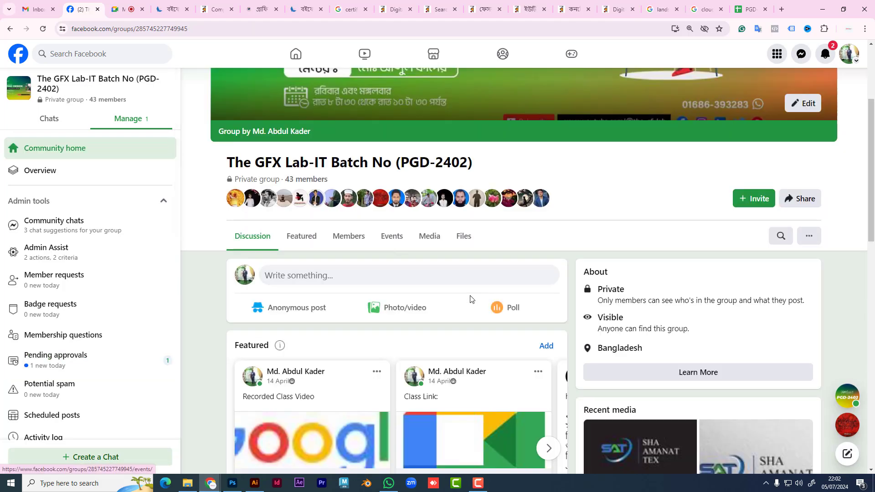
{"action": "scroll", "coordinate": [394, 316], "scroll_direction": "down", "scroll_amount": 8}
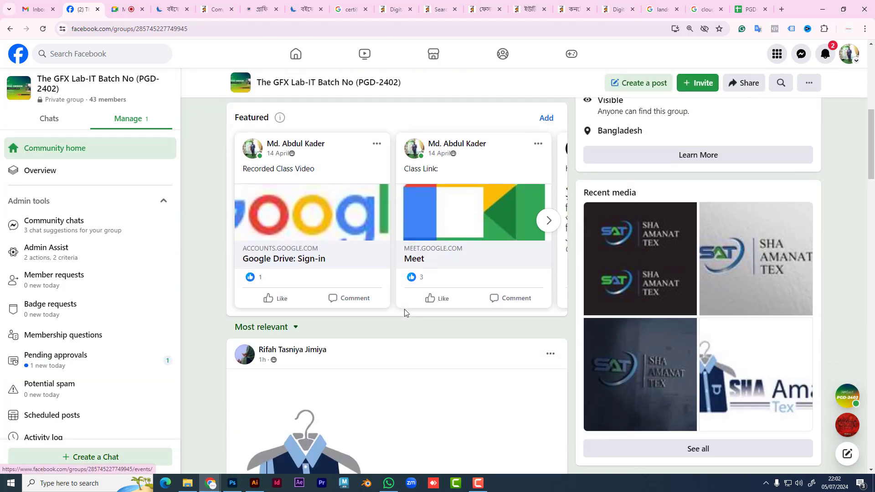
{"action": "scroll", "coordinate": [417, 315], "scroll_direction": "down", "scroll_amount": 1}
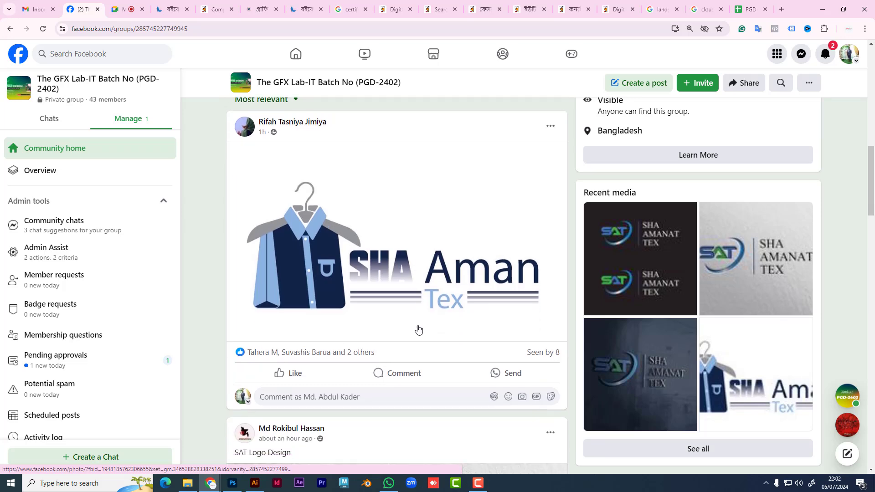
{"action": "scroll", "coordinate": [416, 332], "scroll_direction": "down", "scroll_amount": 6}
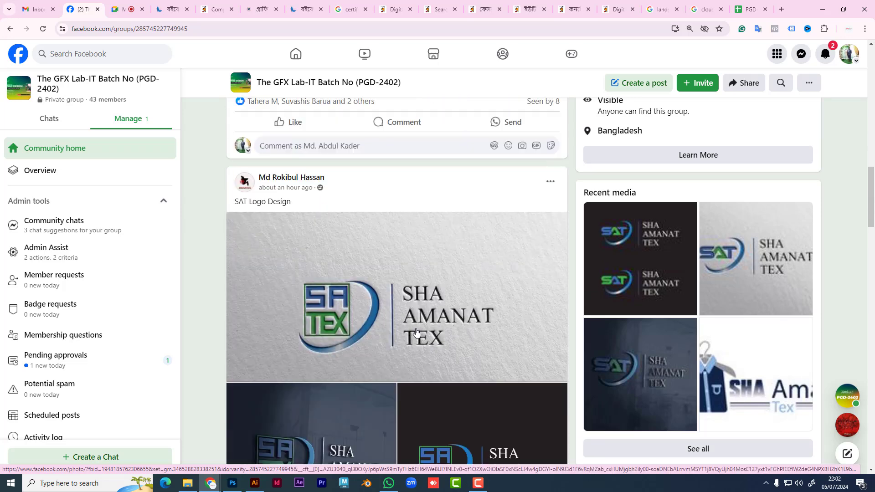
{"action": "scroll", "coordinate": [417, 332], "scroll_direction": "down", "scroll_amount": 2}
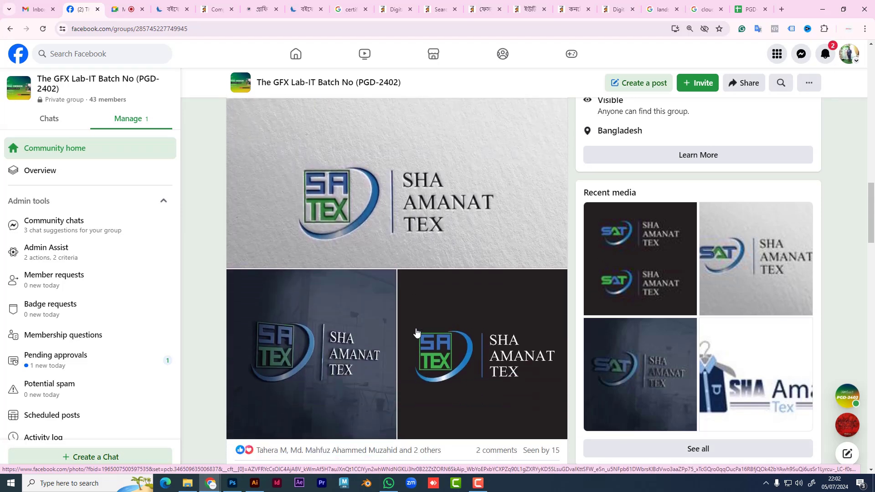
{"action": "scroll", "coordinate": [417, 332], "scroll_direction": "down", "scroll_amount": 5}
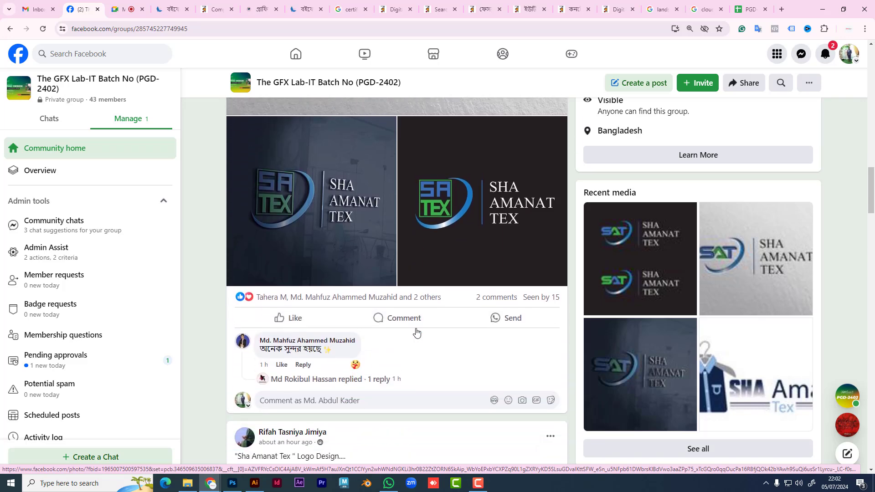
{"action": "scroll", "coordinate": [416, 332], "scroll_direction": "down", "scroll_amount": 6}
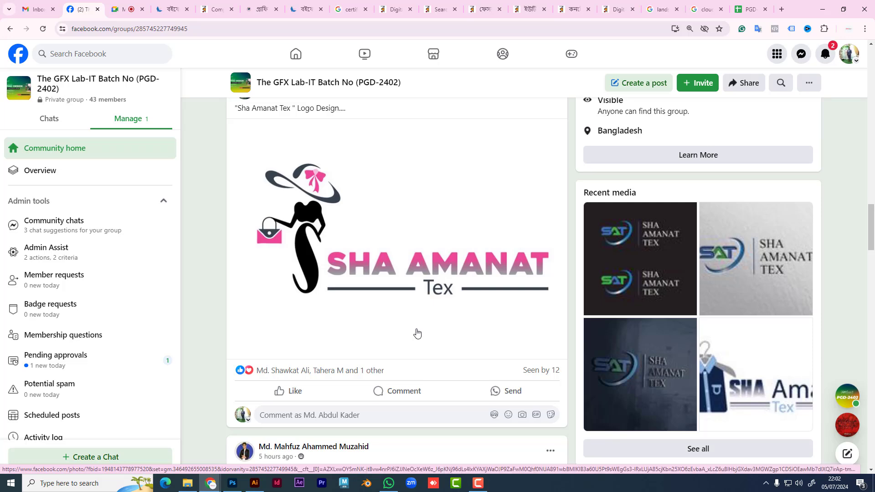
{"action": "scroll", "coordinate": [416, 332], "scroll_direction": "down", "scroll_amount": 8}
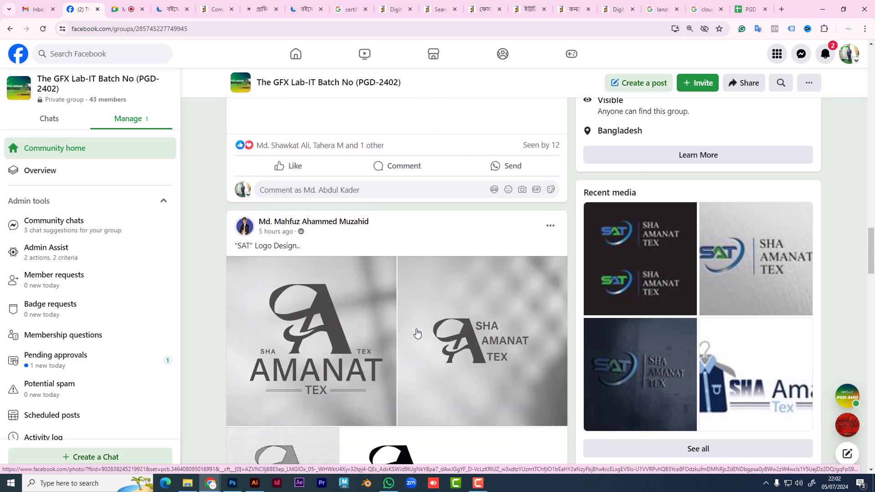
{"action": "scroll", "coordinate": [417, 332], "scroll_direction": "down", "scroll_amount": 1}
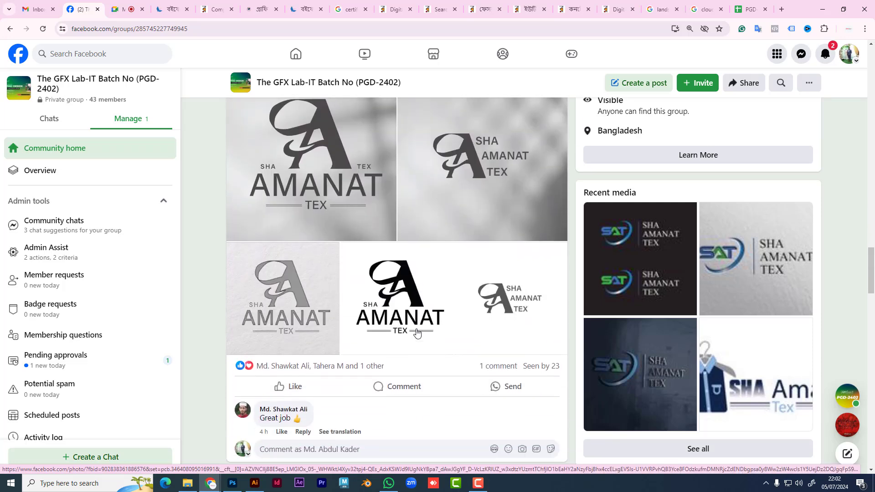
{"action": "scroll", "coordinate": [416, 332], "scroll_direction": "up", "scroll_amount": 2}
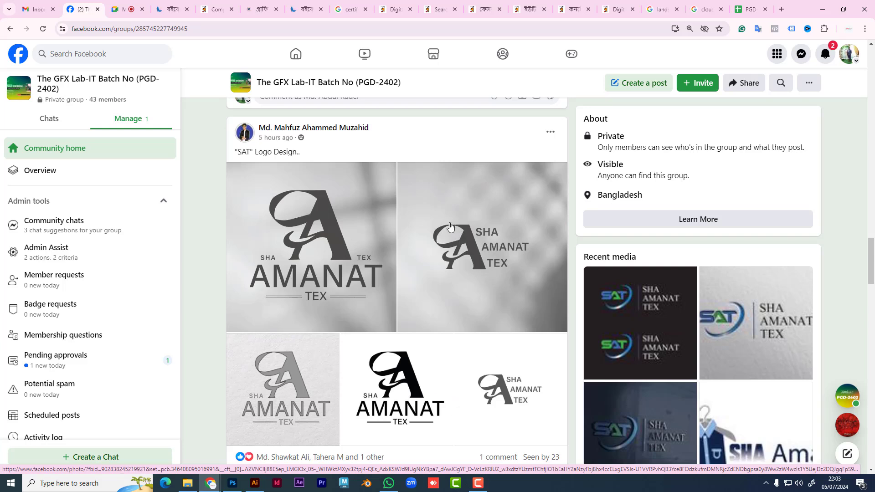
Step: View the SHA AMANAT TEX logo full size, then open the orange-and-navy SAT hanger logo photo
{"action": "left_click", "coordinate": [449, 227]}
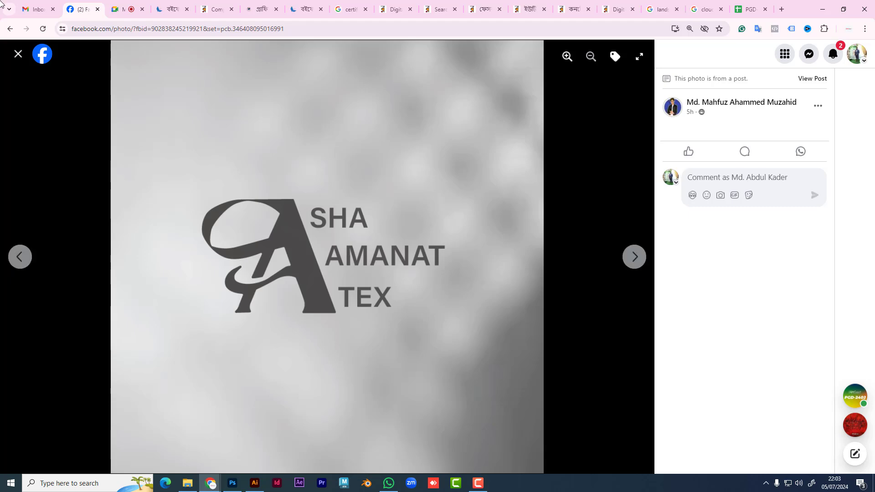
{"action": "left_click", "coordinate": [19, 54]}
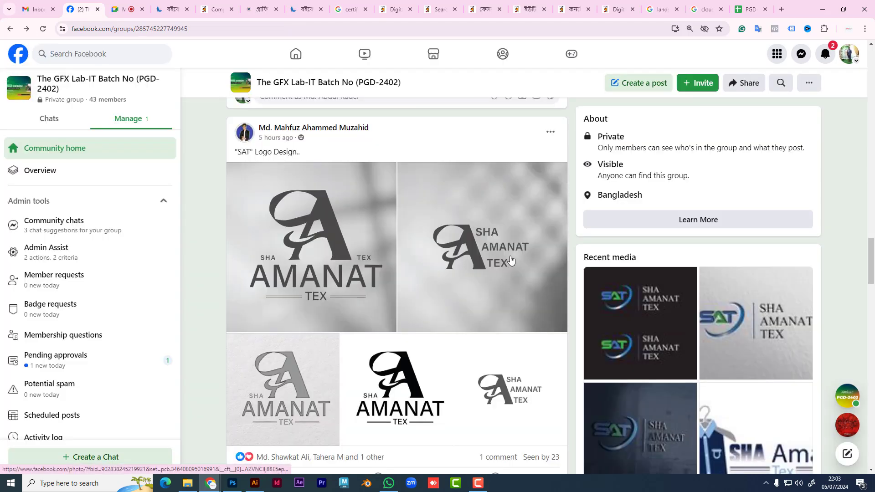
{"action": "scroll", "coordinate": [509, 261], "scroll_direction": "down", "scroll_amount": 15}
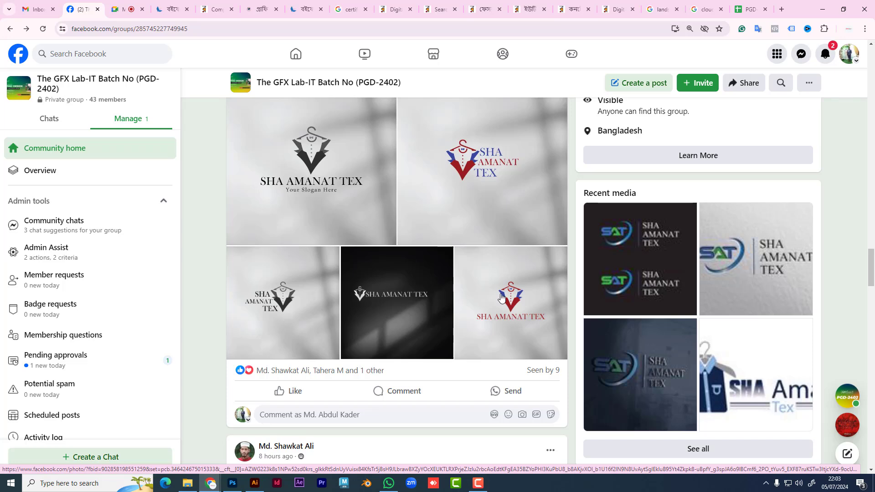
{"action": "scroll", "coordinate": [502, 299], "scroll_direction": "down", "scroll_amount": 4}
{"action": "scroll", "coordinate": [501, 298], "scroll_direction": "down", "scroll_amount": 7}
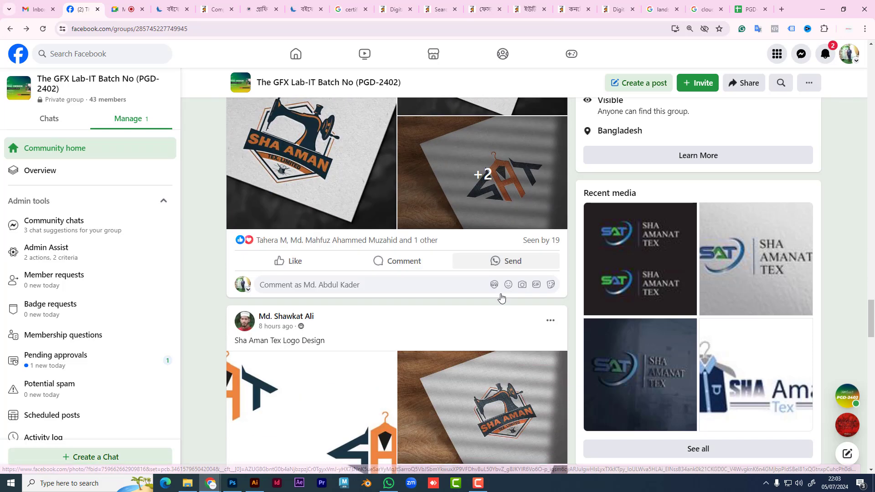
{"action": "scroll", "coordinate": [502, 295], "scroll_direction": "down", "scroll_amount": 3}
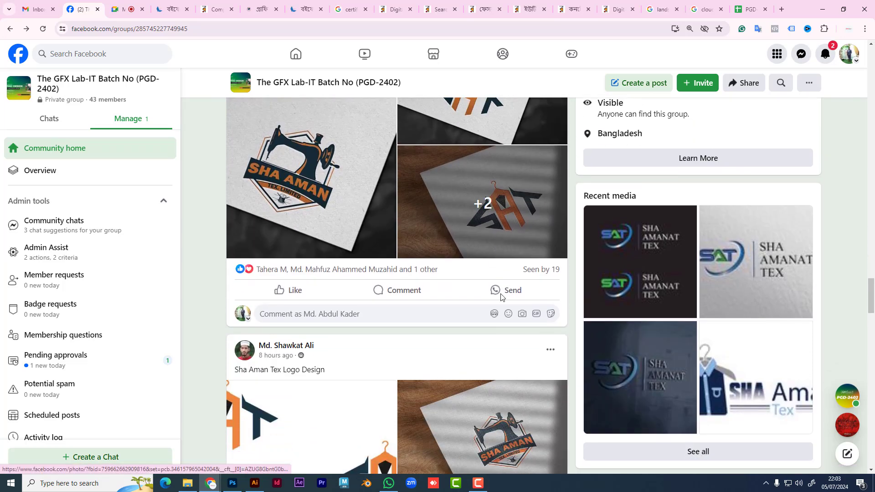
{"action": "scroll", "coordinate": [501, 297], "scroll_direction": "up", "scroll_amount": 3}
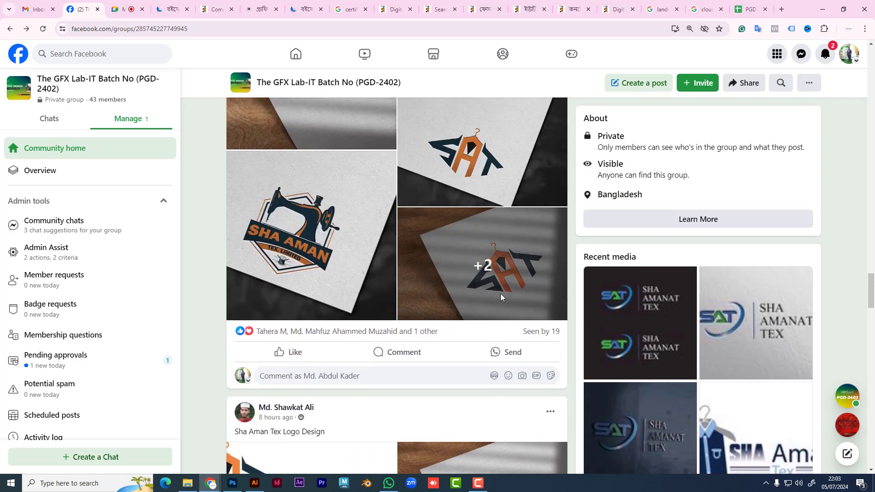
{"action": "scroll", "coordinate": [527, 280], "scroll_direction": "down", "scroll_amount": 7}
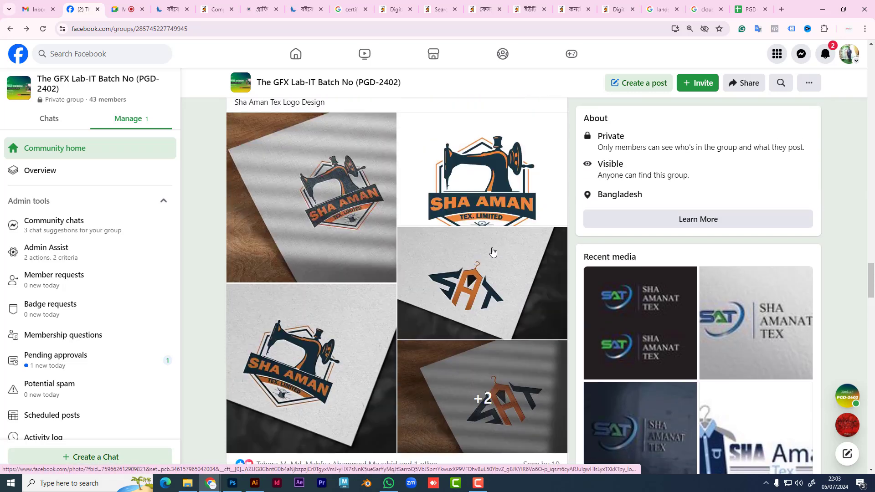
{"action": "left_click", "coordinate": [517, 297]}
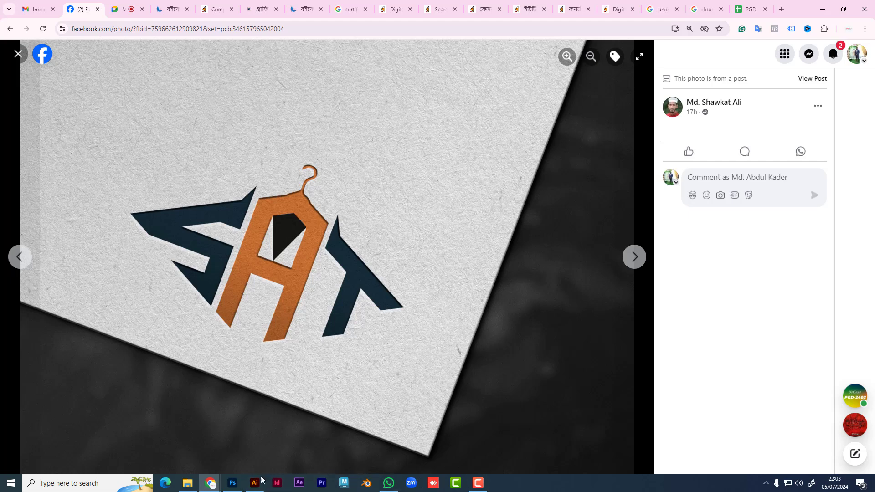
Step: Launch Snipping Tool from Windows search and start a new capture
{"action": "left_click", "coordinate": [87, 483]}
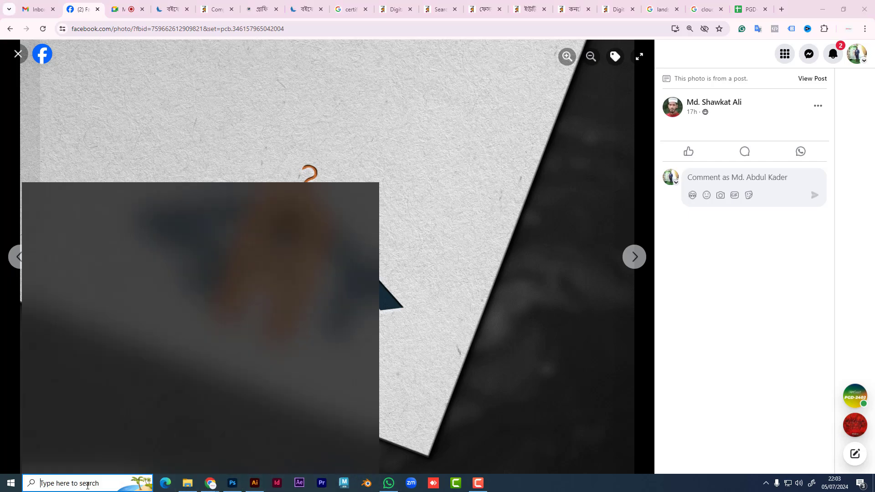
{"action": "type", "text": "s"}
{"action": "left_click", "coordinate": [53, 236]}
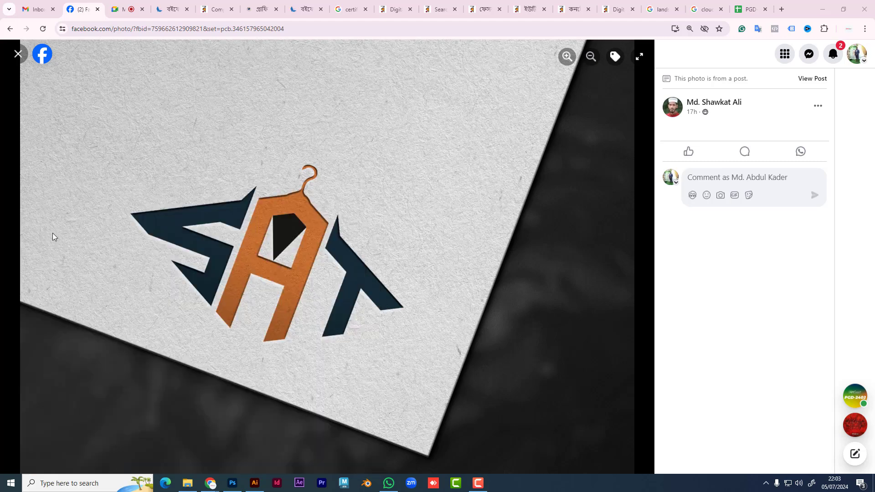
{"action": "key", "text": "ctrl+n"}
Step: Open the white-background SAT logo photo full-screen, with Snipping Tool brought to the front
{"action": "left_click", "coordinate": [18, 55]}
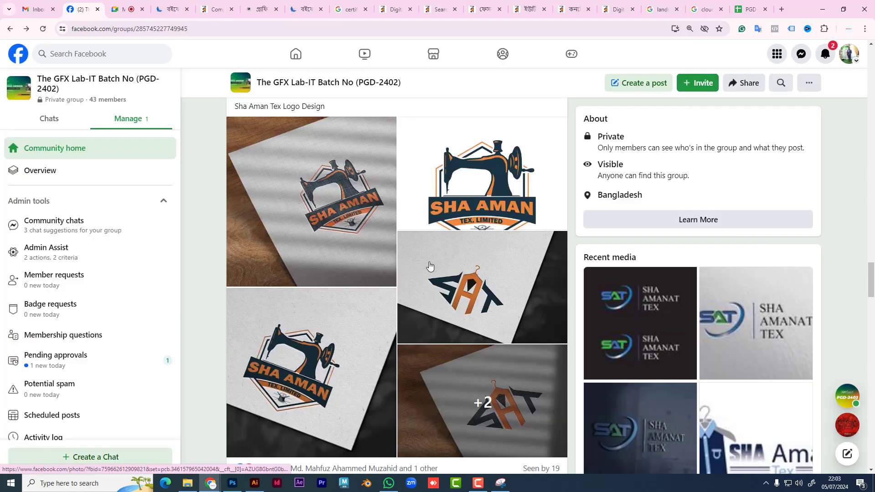
{"action": "scroll", "coordinate": [427, 269], "scroll_direction": "down", "scroll_amount": 4}
{"action": "scroll", "coordinate": [427, 269], "scroll_direction": "down", "scroll_amount": 5}
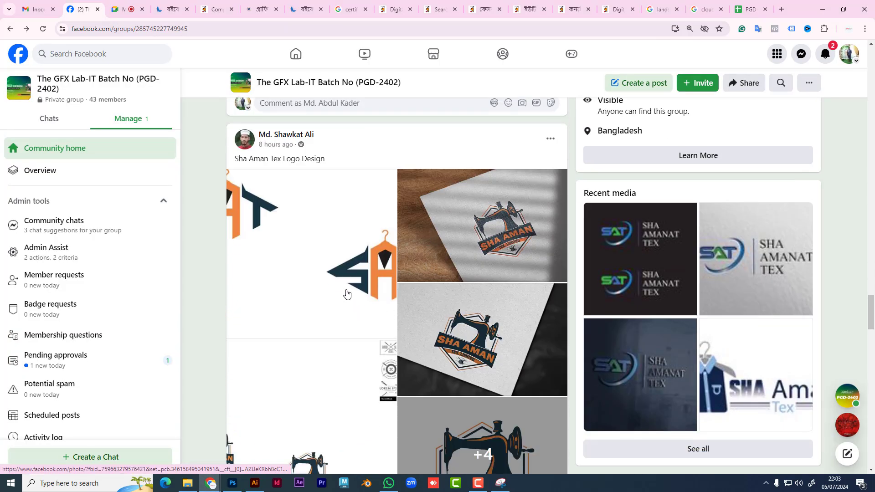
{"action": "scroll", "coordinate": [348, 293], "scroll_direction": "down", "scroll_amount": 2}
{"action": "left_click", "coordinate": [326, 184]}
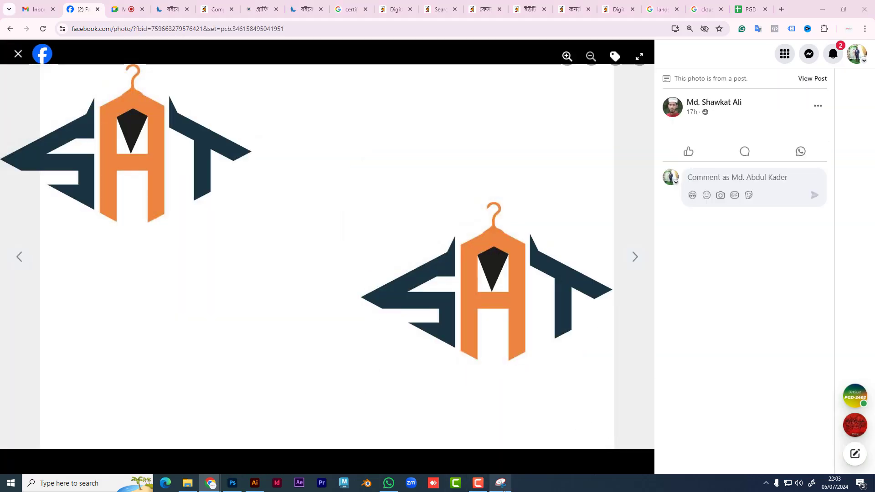
{"action": "left_click", "coordinate": [500, 483]}
Step: Snip the lower SAT logo and sketch a red diamond-shaped border around it
{"action": "left_click", "coordinate": [609, 411]}
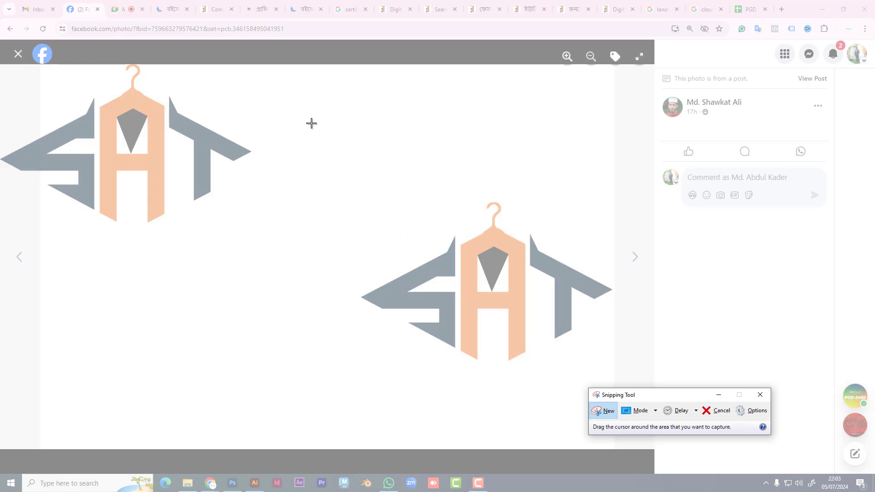
{"action": "left_click_drag", "start_coordinate": [351, 135], "coordinate": [737, 438]}
{"action": "left_click_drag", "start_coordinate": [335, 269], "coordinate": [481, 180]}
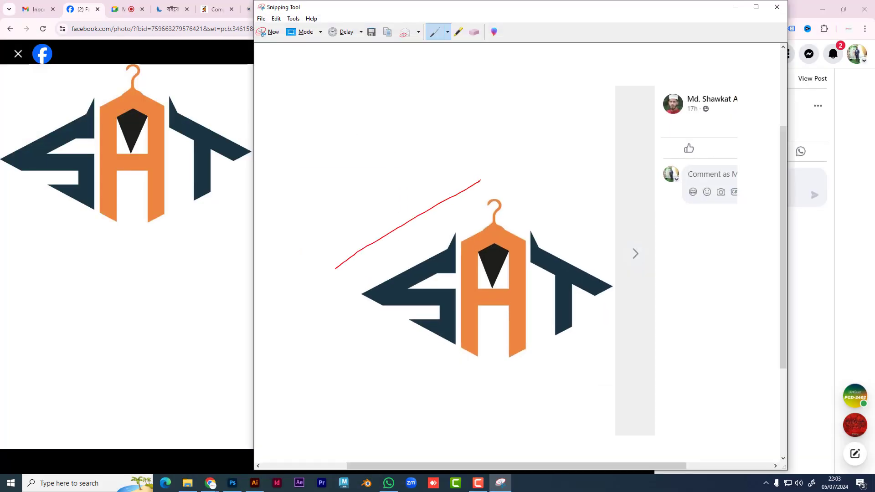
{"action": "left_click_drag", "start_coordinate": [555, 208], "coordinate": [656, 269]}
{"action": "left_click_drag", "start_coordinate": [611, 331], "coordinate": [582, 371]}
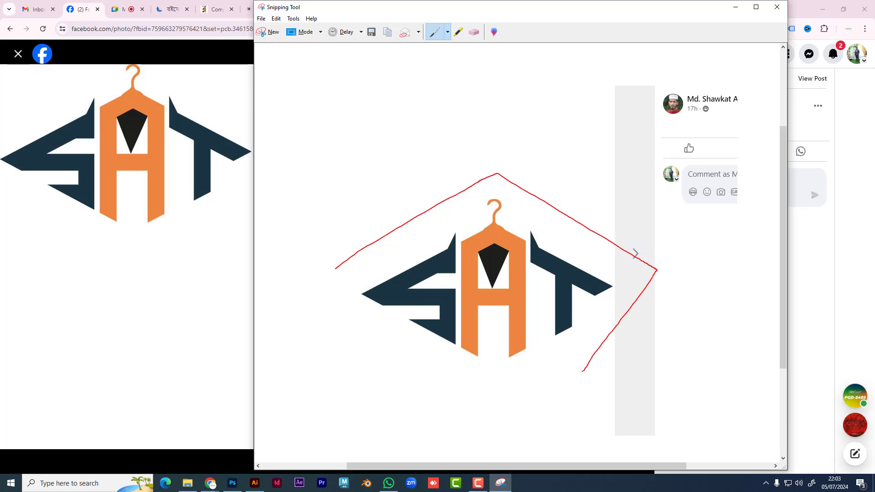
{"action": "mouse_move", "coordinate": [326, 285]}
{"action": "left_mouse_down"}
{"action": "mouse_move", "coordinate": [386, 345]}
{"action": "mouse_move", "coordinate": [507, 394]}
{"action": "mouse_move", "coordinate": [623, 309]}
{"action": "mouse_move", "coordinate": [577, 350]}
{"action": "left_mouse_up"}
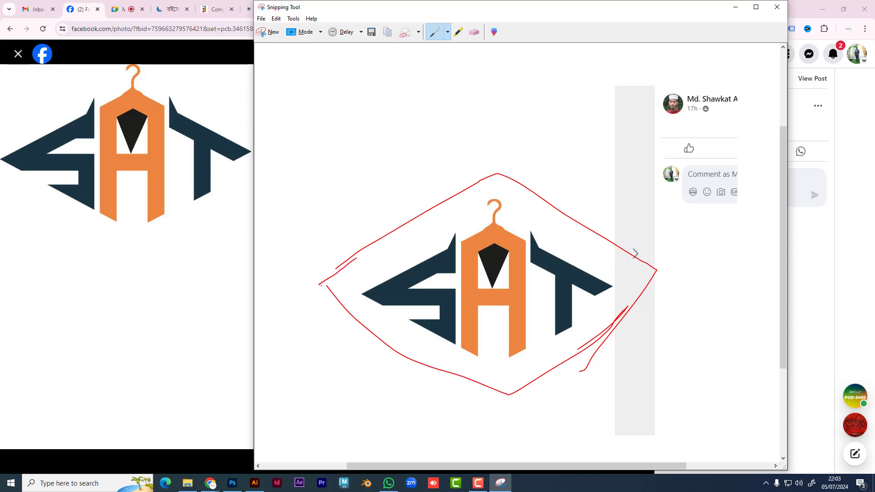
Step: Add red lines beneath and across the logo, then copy the snip
{"action": "left_click_drag", "start_coordinate": [366, 413], "coordinate": [684, 402]}
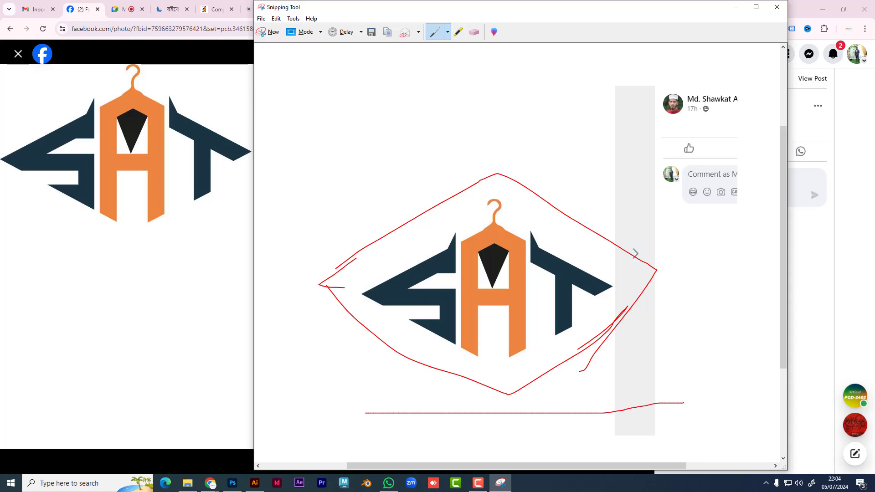
{"action": "left_click_drag", "start_coordinate": [455, 440], "coordinate": [561, 439]}
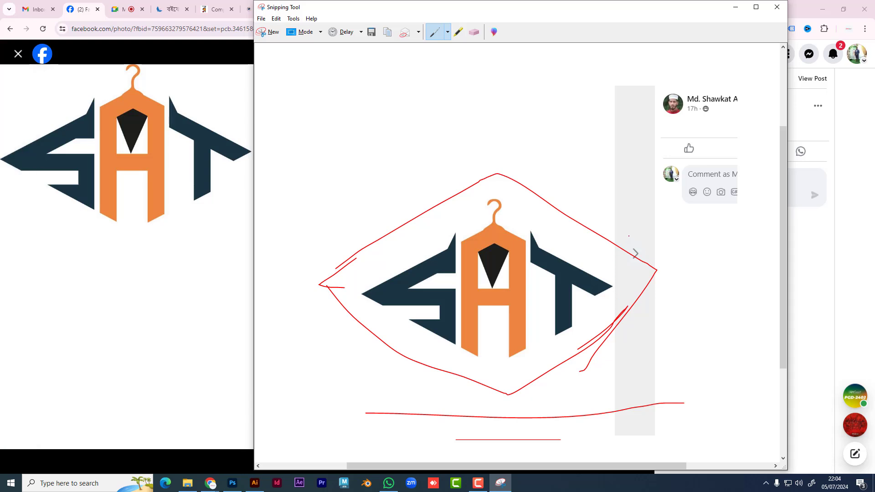
{"action": "left_click_drag", "start_coordinate": [629, 236], "coordinate": [625, 372]}
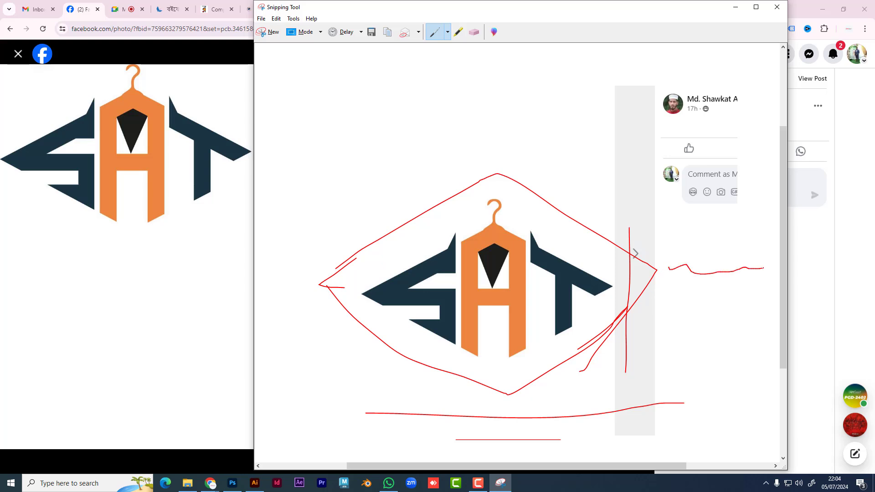
{"action": "right_click", "coordinate": [457, 285]}
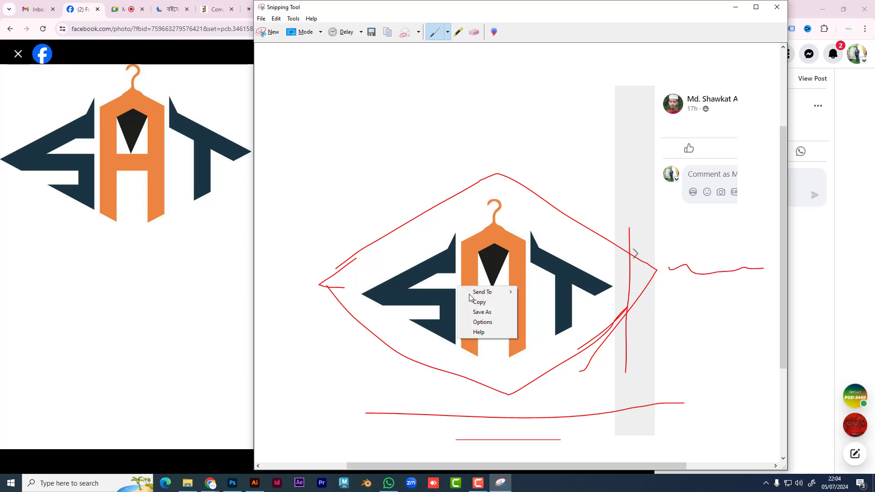
{"action": "left_click", "coordinate": [473, 301]}
Step: Return to the Facebook SAT logo photo and copy the image
{"action": "key", "text": "alt+Tab"}
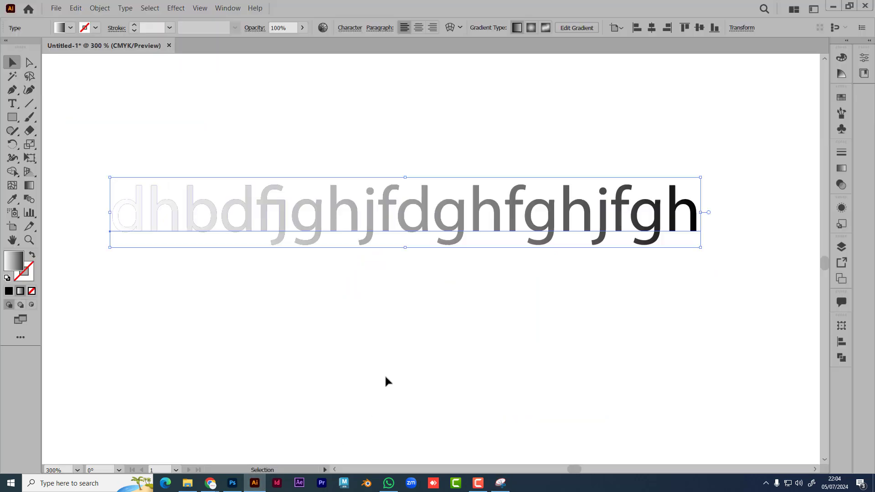
{"action": "left_click", "coordinate": [255, 483]}
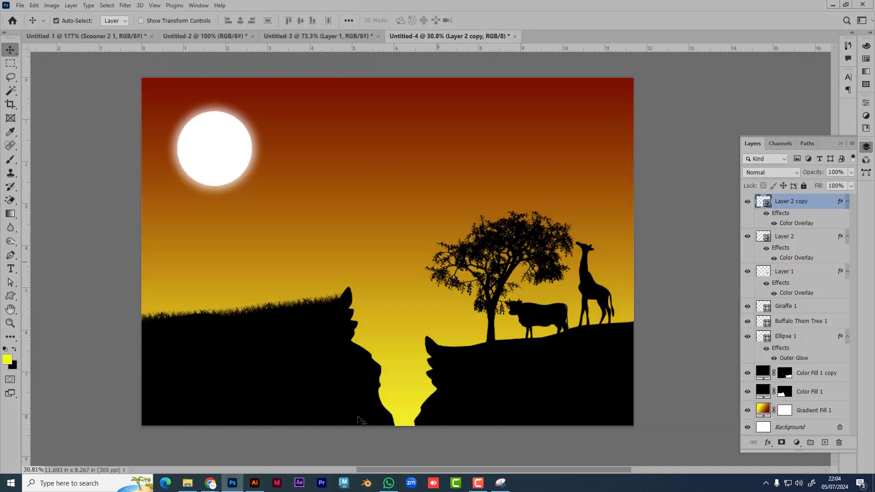
{"action": "left_click", "coordinate": [388, 484]}
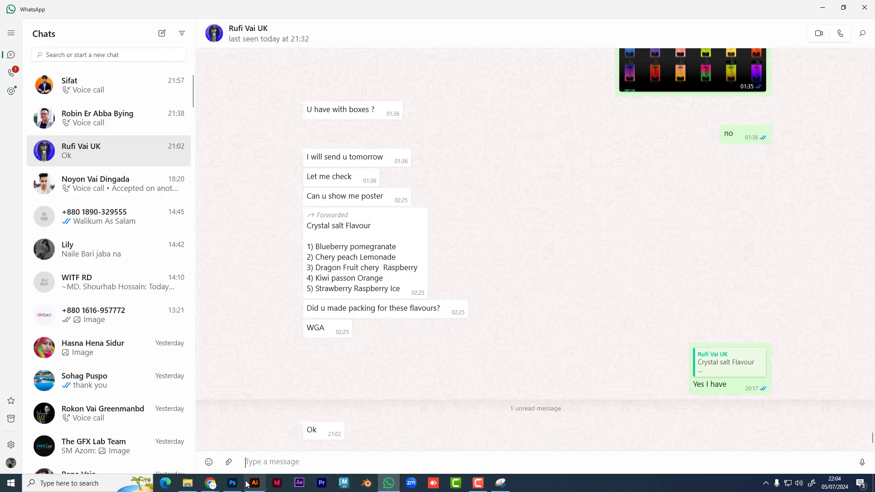
{"action": "mouse_move", "coordinate": [210, 482]}
{"action": "left_click", "coordinate": [157, 444]}
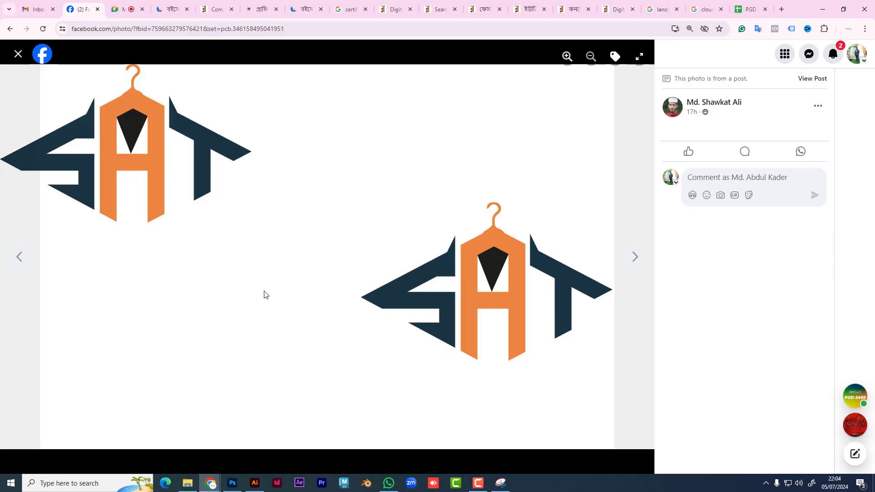
{"action": "right_click", "coordinate": [206, 201]}
{"action": "left_click", "coordinate": [229, 231]}
Step: Paste the copied logo into a new clipboard-sized Photoshop document
{"action": "left_click", "coordinate": [230, 482]}
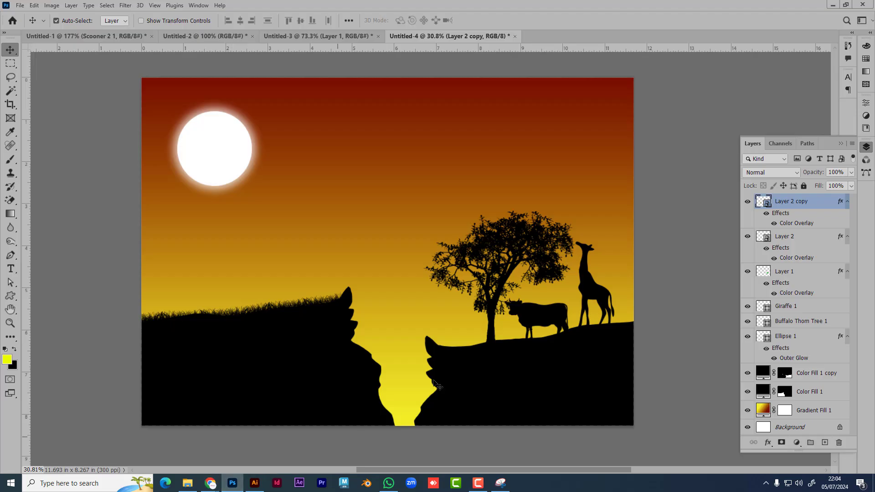
{"action": "key", "text": "ctrl+n"}
{"action": "key", "text": "Return"}
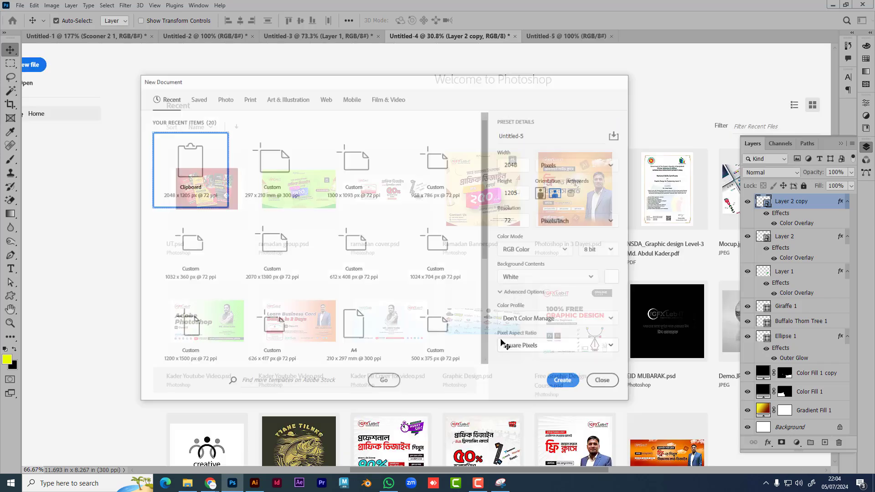
{"action": "key", "text": "ctrl+v"}
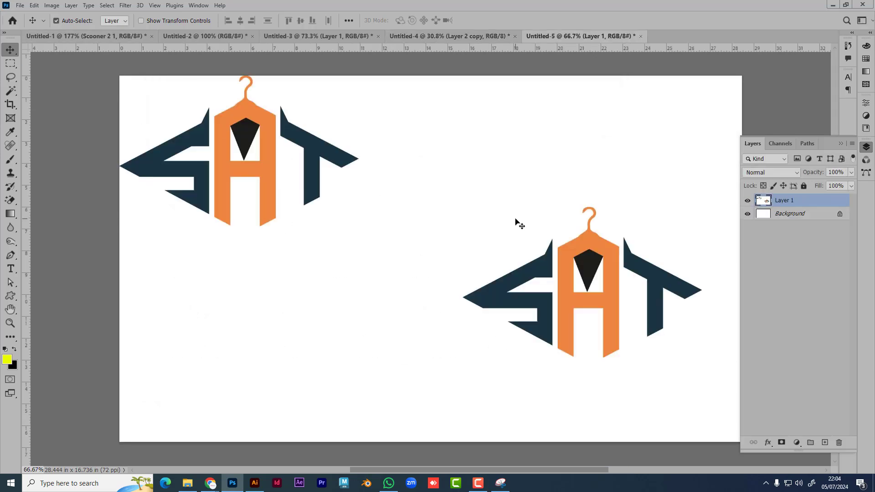
Step: Crop the canvas to 13.75 x 13.028 in around the right-hand logo
{"action": "left_click", "coordinate": [11, 106]}
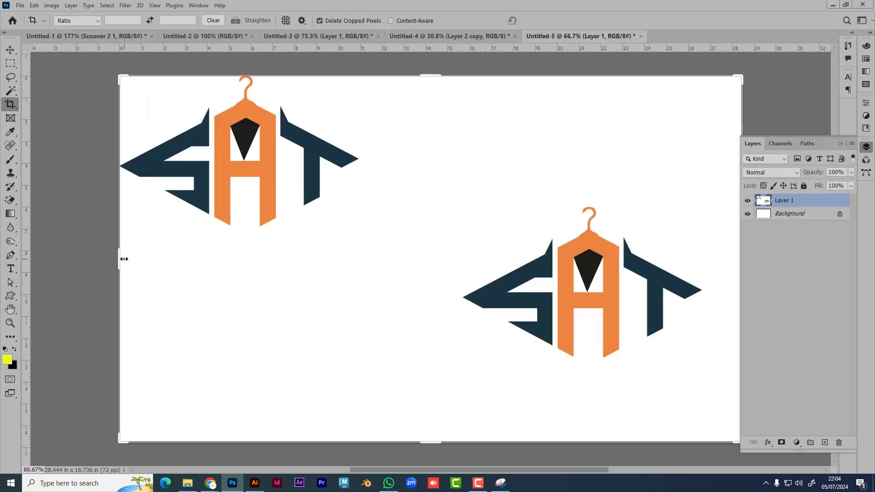
{"action": "left_click_drag", "start_coordinate": [122, 258], "coordinate": [288, 276]}
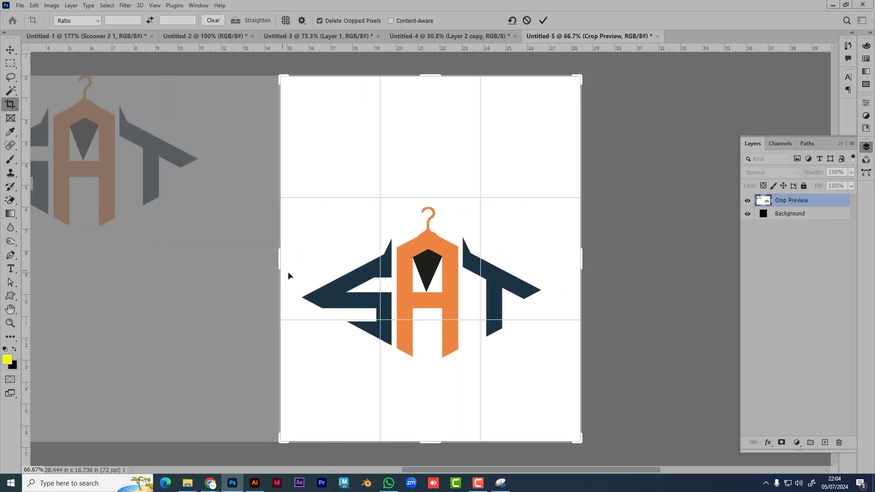
{"action": "left_click_drag", "start_coordinate": [439, 81], "coordinate": [434, 169]}
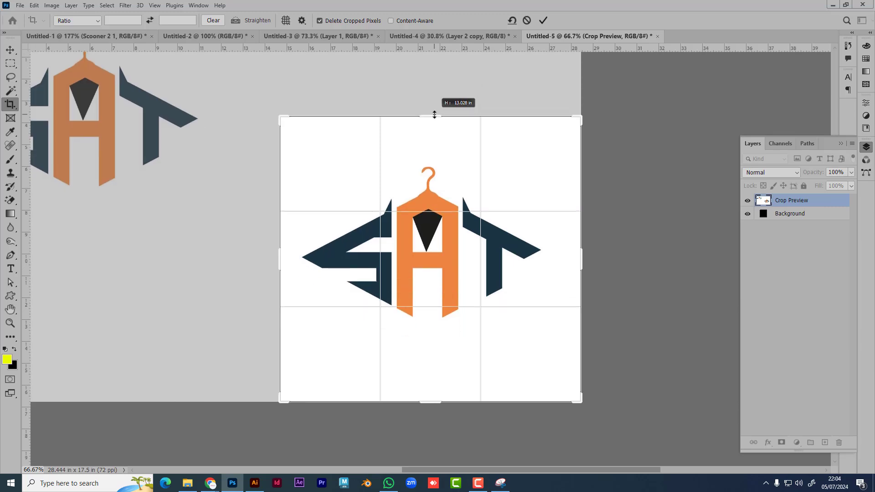
{"action": "key", "text": "Return"}
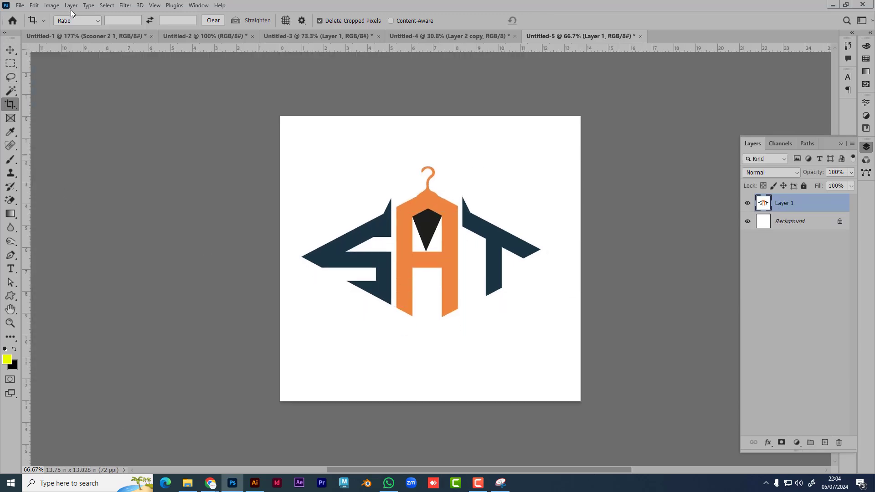
{"action": "left_click", "coordinate": [51, 5]}
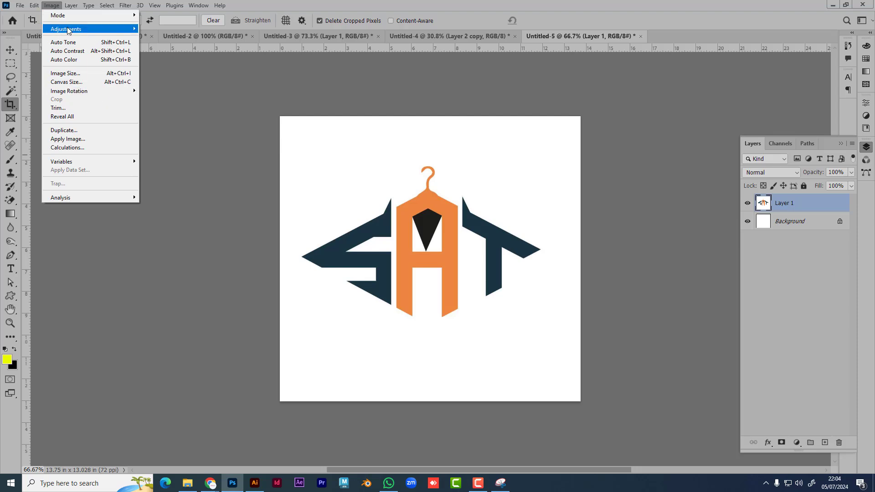
Step: Apply a Black & White adjustment with reds, yellows, greens, cyans, blues and magentas all at -200
{"action": "mouse_move", "coordinate": [114, 29]}
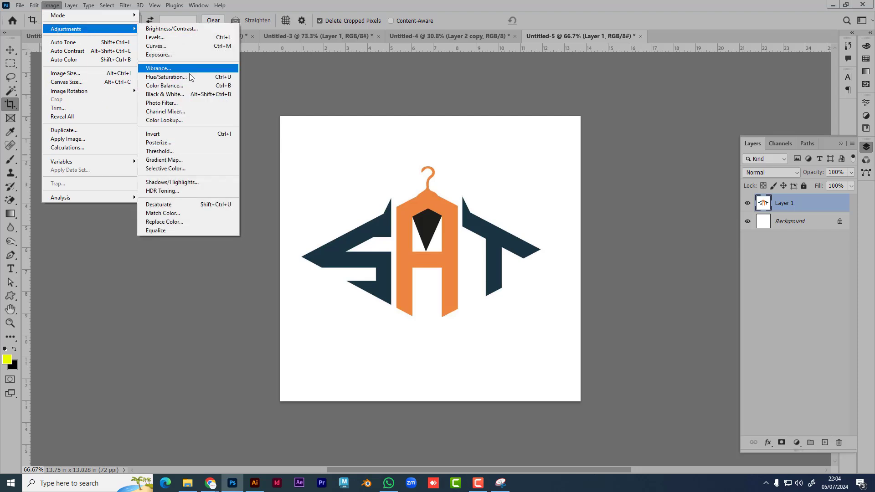
{"action": "left_click", "coordinate": [168, 94]}
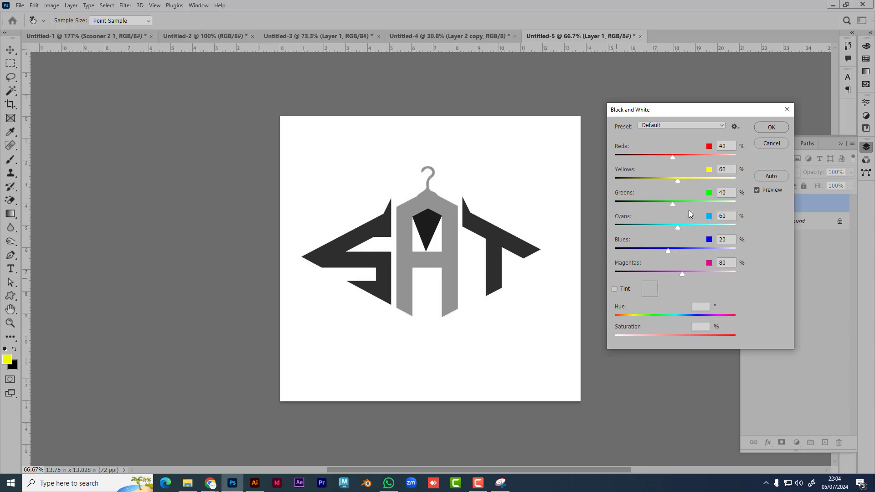
{"action": "left_click_drag", "start_coordinate": [673, 157], "coordinate": [614, 157]}
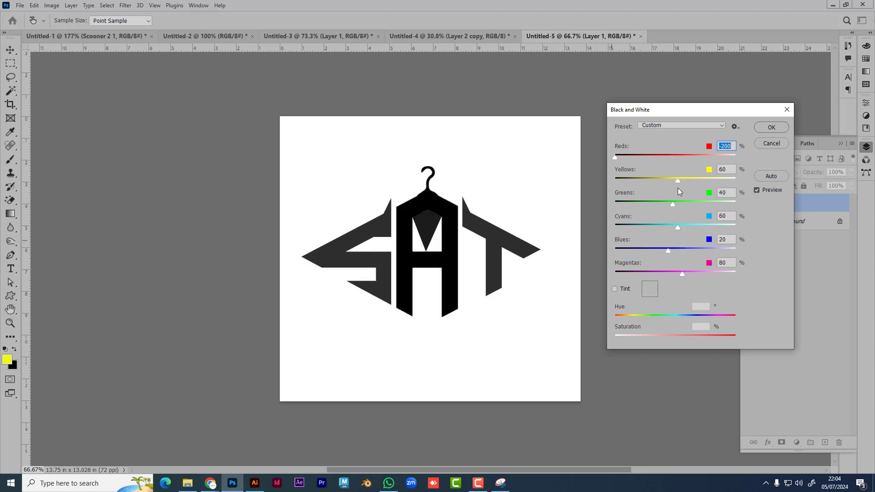
{"action": "left_click_drag", "start_coordinate": [677, 181], "coordinate": [616, 182]}
{"action": "left_click_drag", "start_coordinate": [670, 206], "coordinate": [615, 205]}
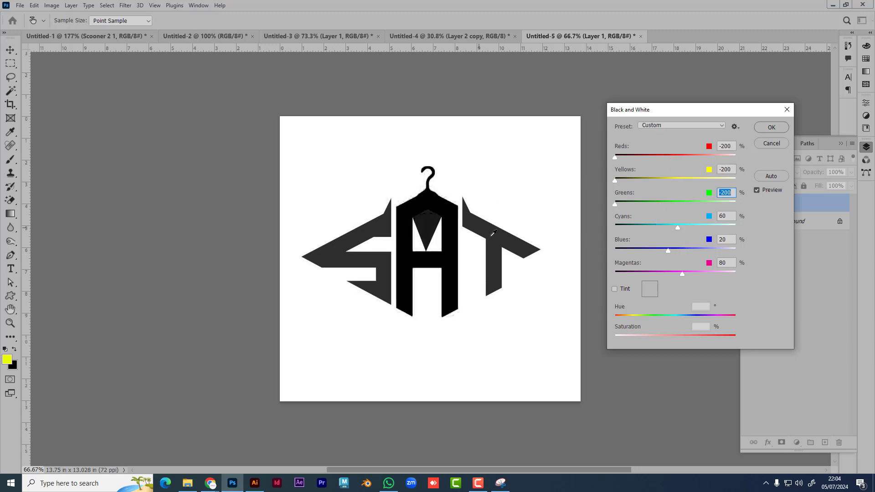
{"action": "left_click_drag", "start_coordinate": [677, 227], "coordinate": [615, 227]}
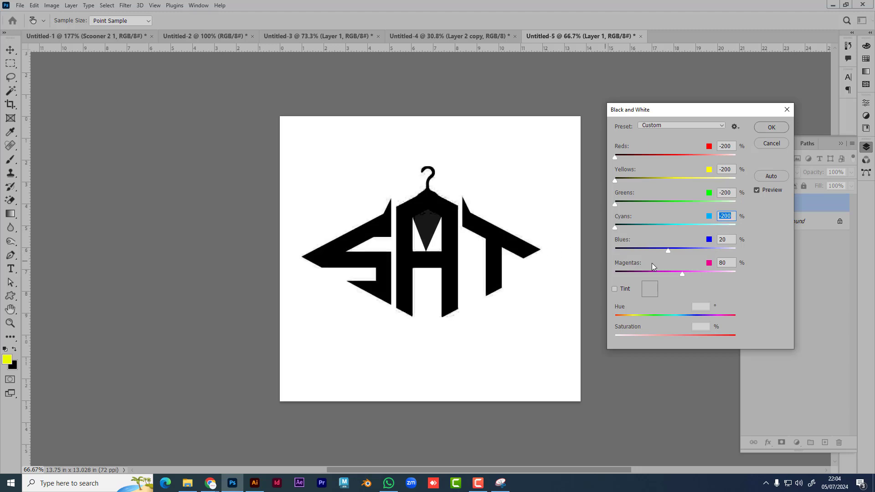
{"action": "left_click_drag", "start_coordinate": [668, 251], "coordinate": [615, 251]}
{"action": "left_click_drag", "start_coordinate": [676, 274], "coordinate": [615, 274]}
{"action": "left_click", "coordinate": [771, 127]}
{"action": "key", "text": "c"}
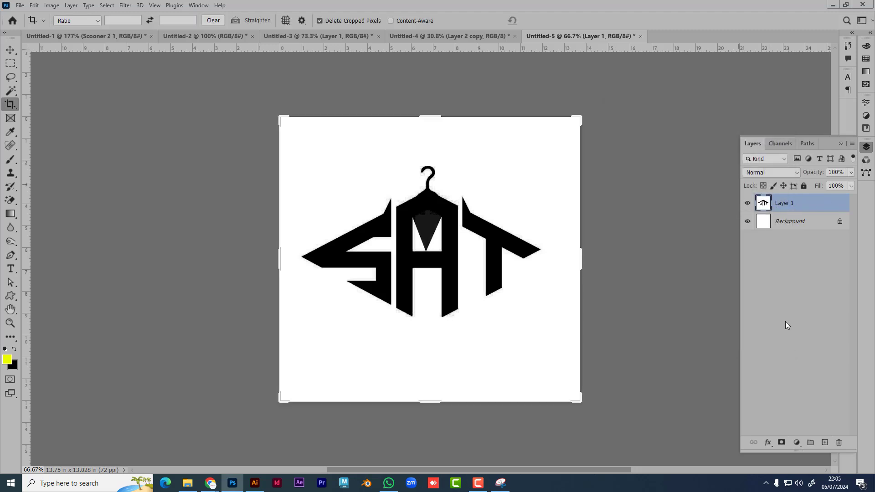
{"action": "left_click", "coordinate": [785, 321]}
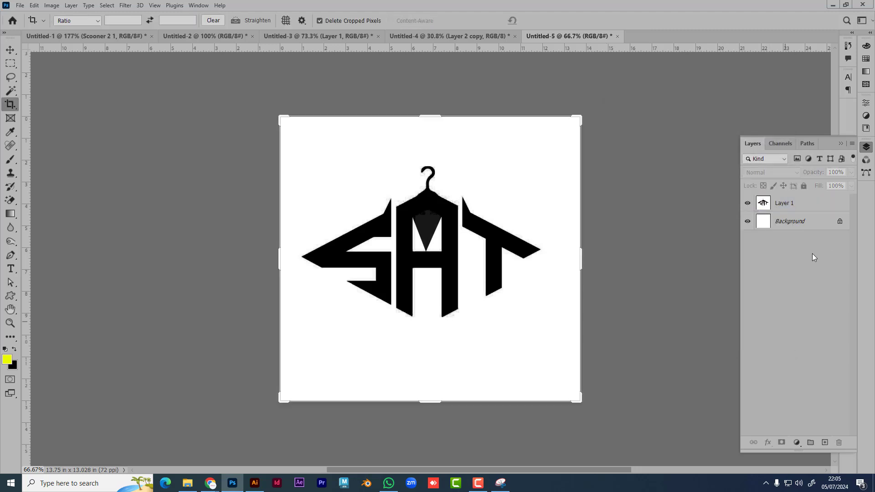
Step: Select the black logo letters by picking the white areas with the Magic Wand and inverting
{"action": "left_click", "coordinate": [8, 63]}
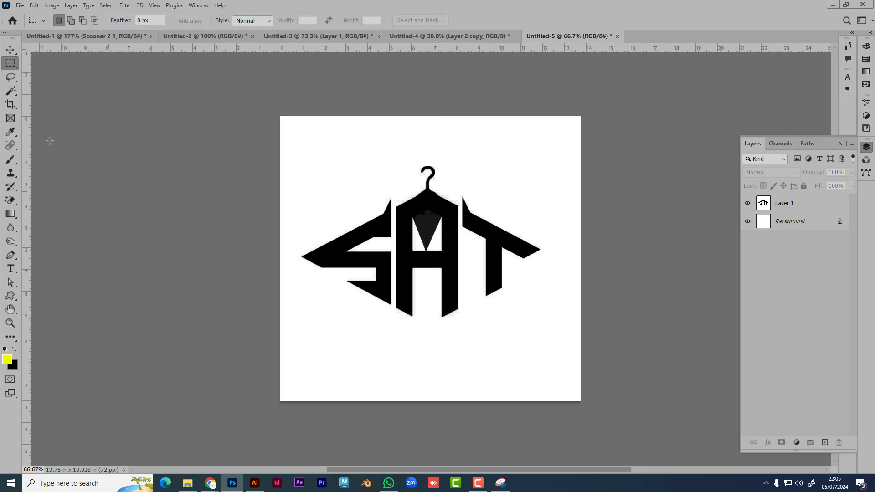
{"action": "left_click", "coordinate": [12, 92]}
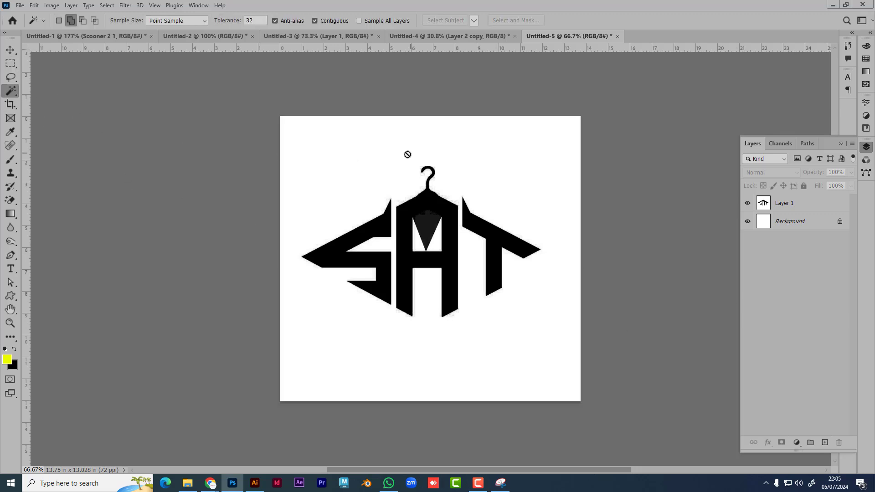
{"action": "left_click", "coordinate": [821, 206]}
{"action": "left_click", "coordinate": [461, 158]}
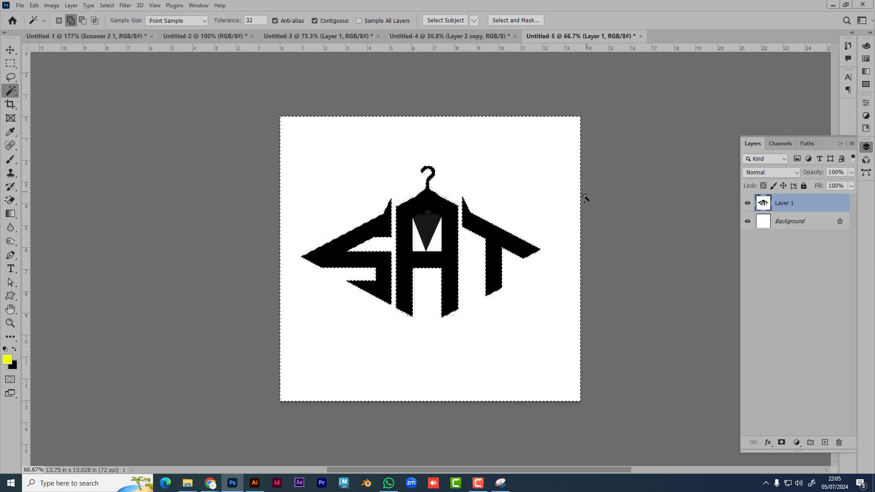
{"action": "left_click", "coordinate": [436, 244]}
{"action": "key", "text": "ctrl+shift+i"}
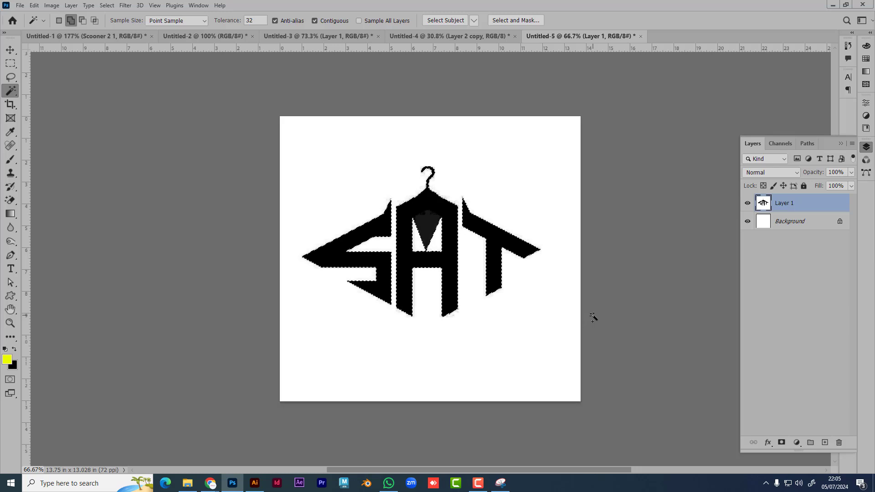
Step: Convert the selection into a Work Path and select it with the Path Selection tool
{"action": "left_click", "coordinate": [806, 144]}
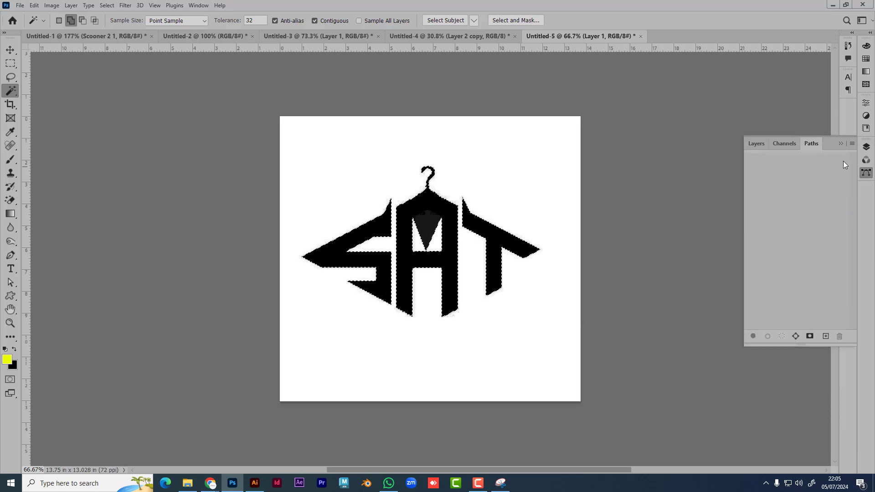
{"action": "left_click", "coordinate": [852, 144]}
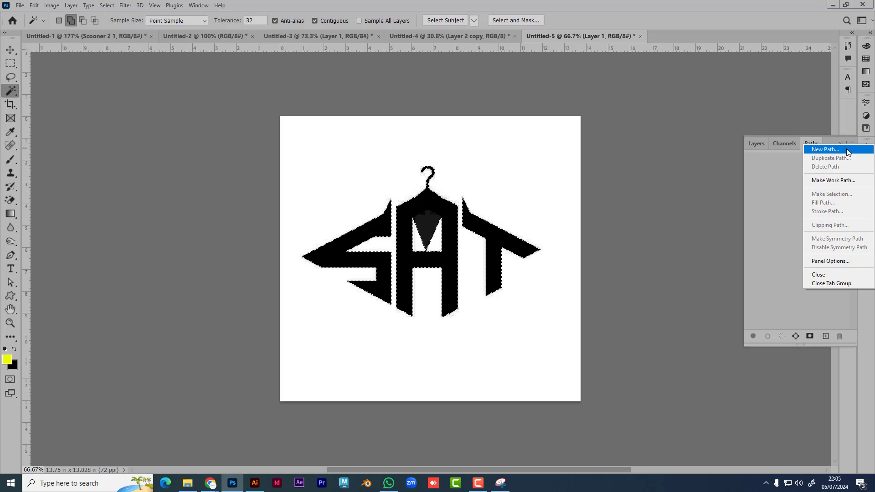
{"action": "left_click", "coordinate": [841, 181]}
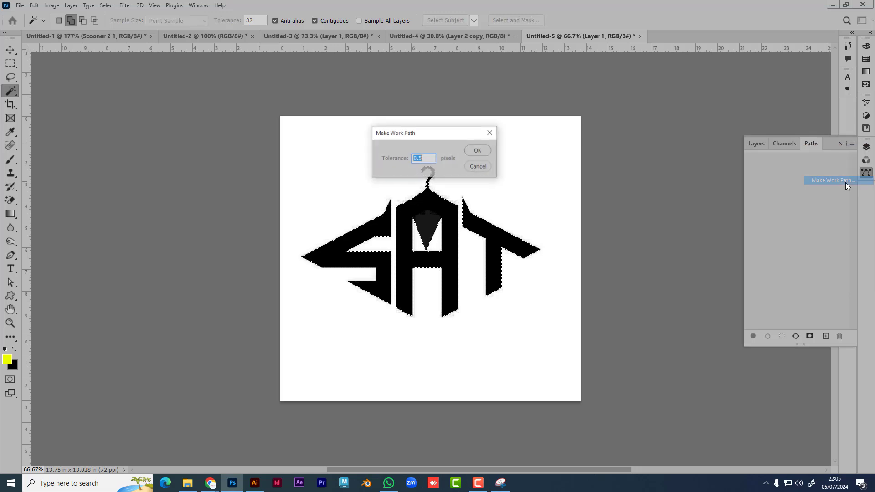
{"action": "left_click", "coordinate": [491, 151]}
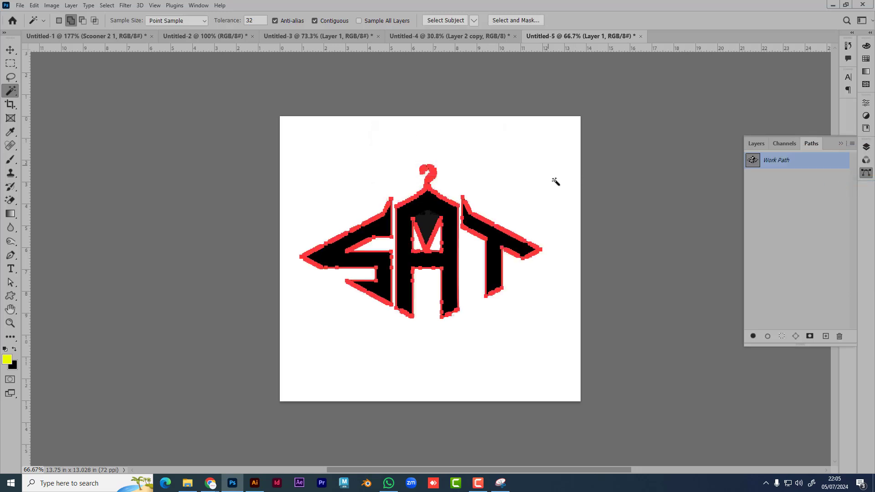
{"action": "left_click", "coordinate": [11, 282]}
{"action": "left_click_drag", "start_coordinate": [272, 132], "coordinate": [606, 364]}
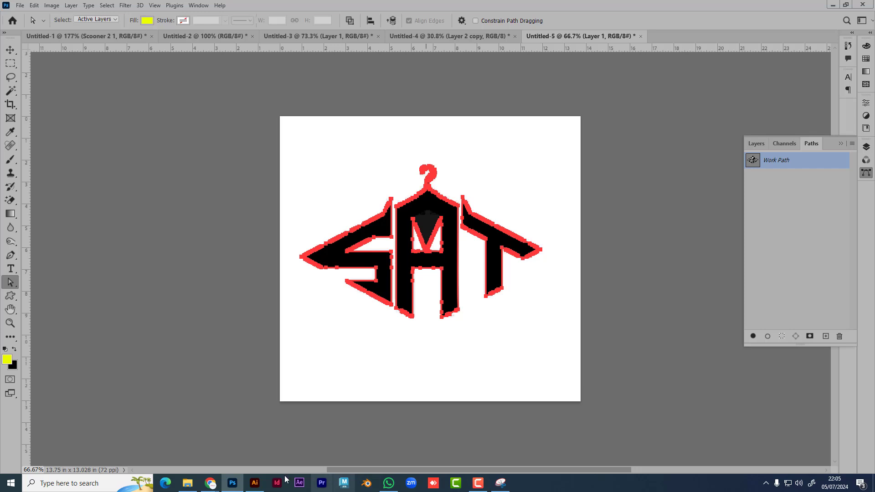
Step: Paste the SAT logo path into Illustrator's Untitled-1 as a compound shape
{"action": "left_click", "coordinate": [255, 483]}
{"action": "left_click", "coordinate": [419, 353]}
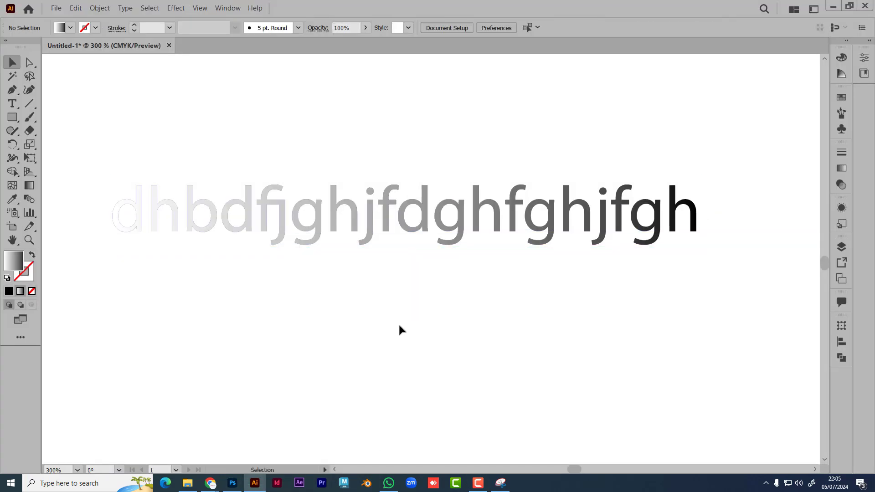
{"action": "scroll", "coordinate": [400, 331], "scroll_direction": "down", "scroll_amount": 1}
{"action": "scroll", "coordinate": [217, 231], "scroll_direction": "right", "scroll_amount": 6}
{"action": "scroll", "coordinate": [217, 231], "scroll_direction": "down", "scroll_amount": 2}
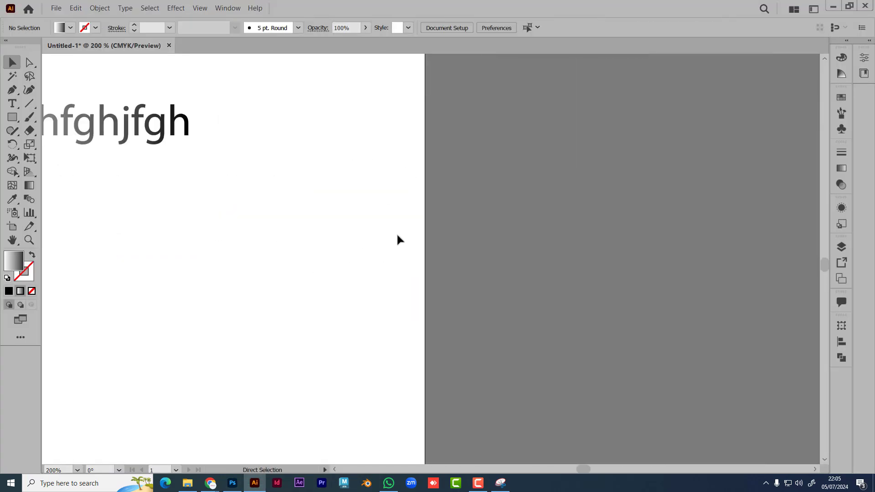
{"action": "key", "text": "ctrl+v"}
{"action": "left_click", "coordinate": [474, 272]}
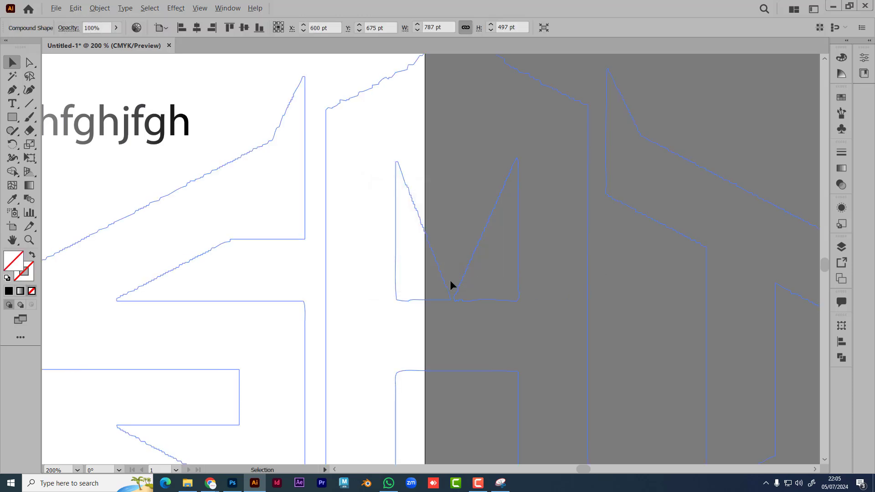
Step: Shrink the logo to 427 pt wide, move it left of the artboard and fill it bright yellow
{"action": "scroll", "coordinate": [449, 286], "scroll_direction": "down", "scroll_amount": 5}
{"action": "left_click_drag", "start_coordinate": [533, 334], "coordinate": [241, 286]}
{"action": "left_click_drag", "start_coordinate": [211, 270], "coordinate": [211, 269]}
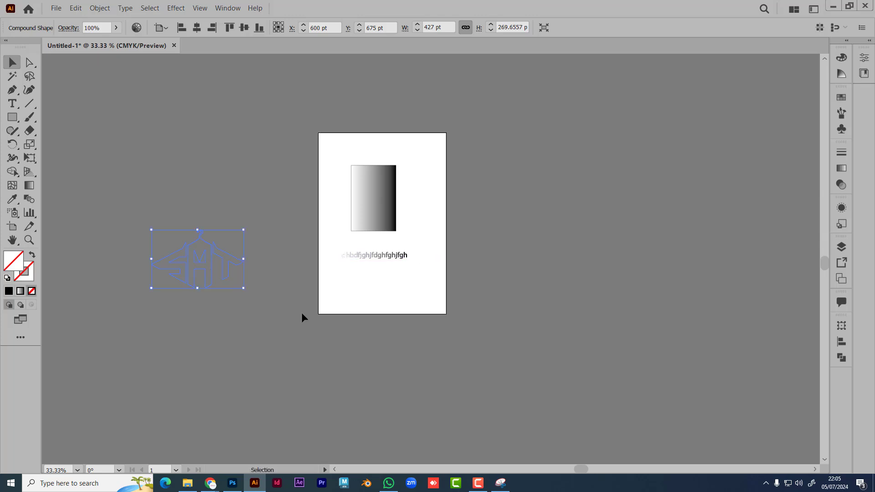
{"action": "double_click", "coordinate": [32, 274]}
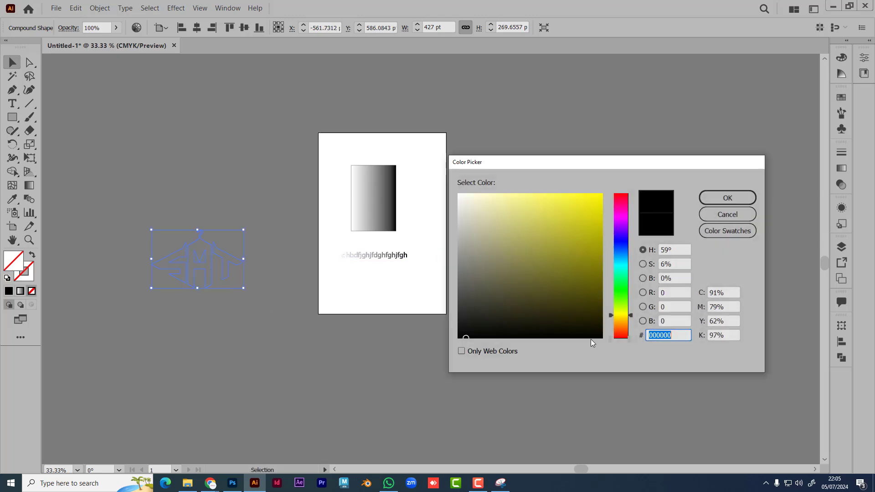
{"action": "left_click_drag", "start_coordinate": [583, 271], "coordinate": [601, 197]}
{"action": "left_click", "coordinate": [722, 200]}
Step: Recentre the view on the yellow SAT logo and select it
{"action": "left_click", "coordinate": [181, 324]}
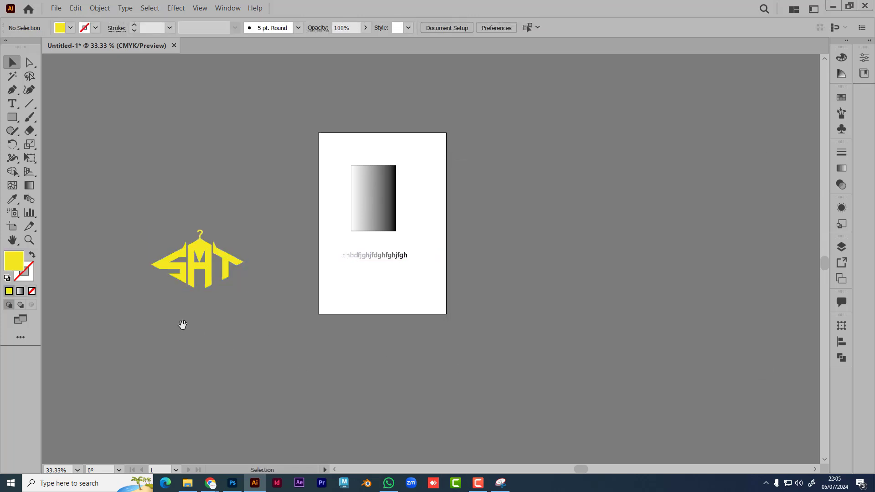
{"action": "scroll", "coordinate": [304, 302], "scroll_direction": "up", "scroll_amount": 6}
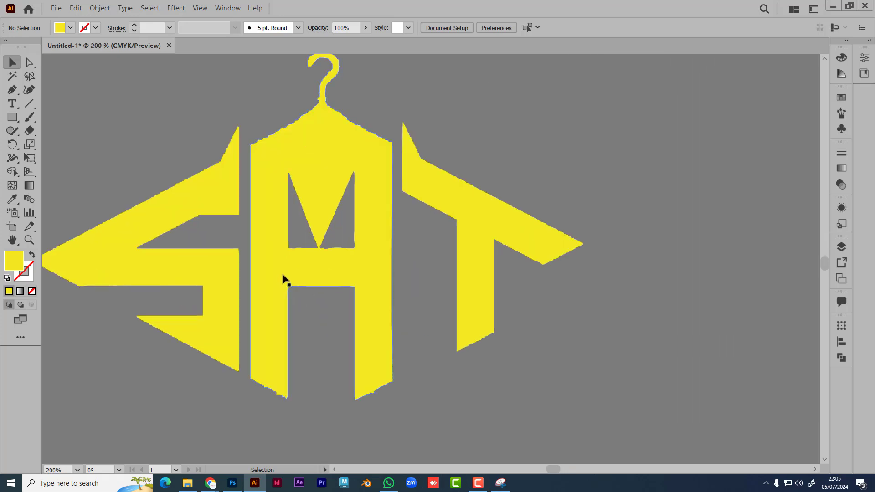
{"action": "left_click", "coordinate": [284, 277]}
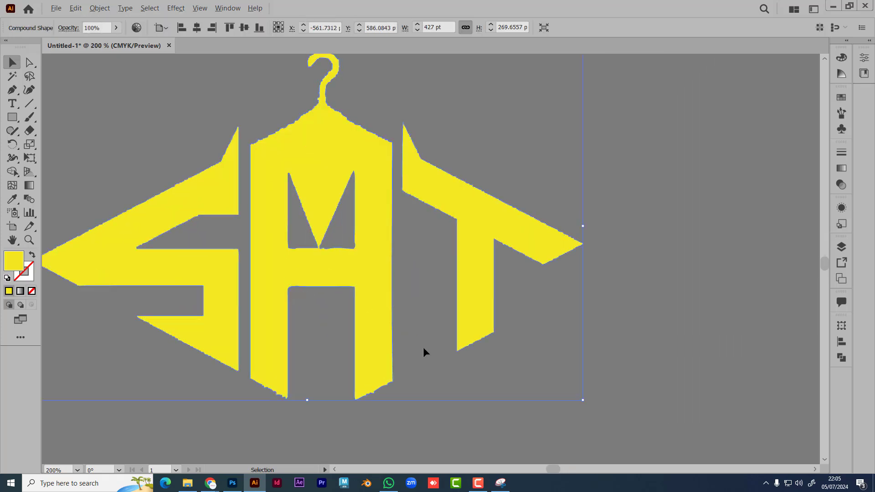
{"action": "left_click", "coordinate": [630, 316]}
{"action": "scroll", "coordinate": [630, 316], "scroll_direction": "down", "scroll_amount": 1}
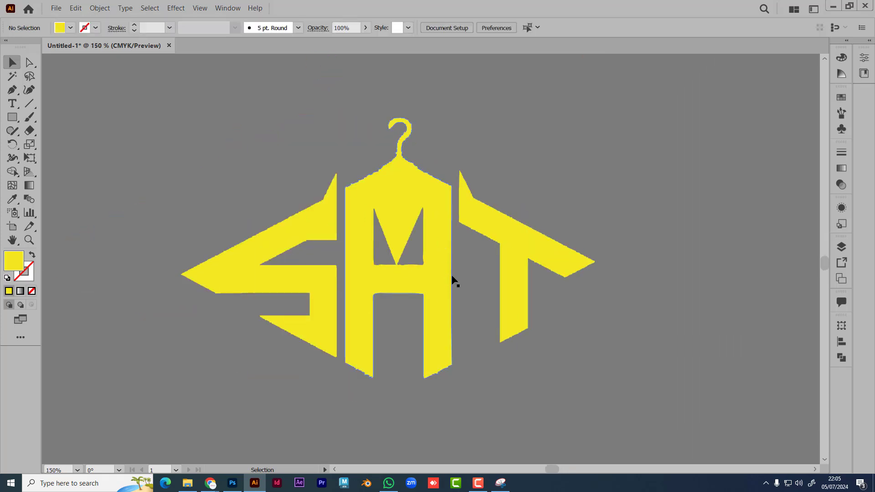
{"action": "left_click_drag", "start_coordinate": [419, 331], "coordinate": [419, 346]}
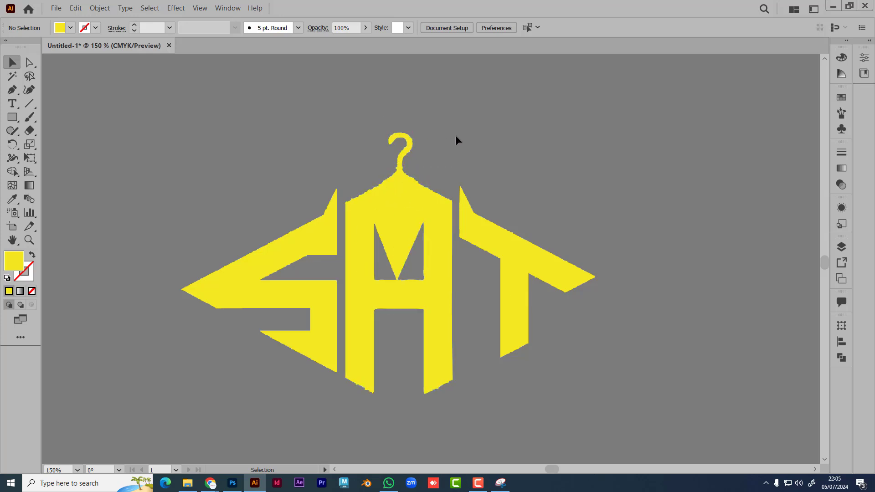
{"action": "left_click_drag", "start_coordinate": [548, 357], "coordinate": [544, 352]}
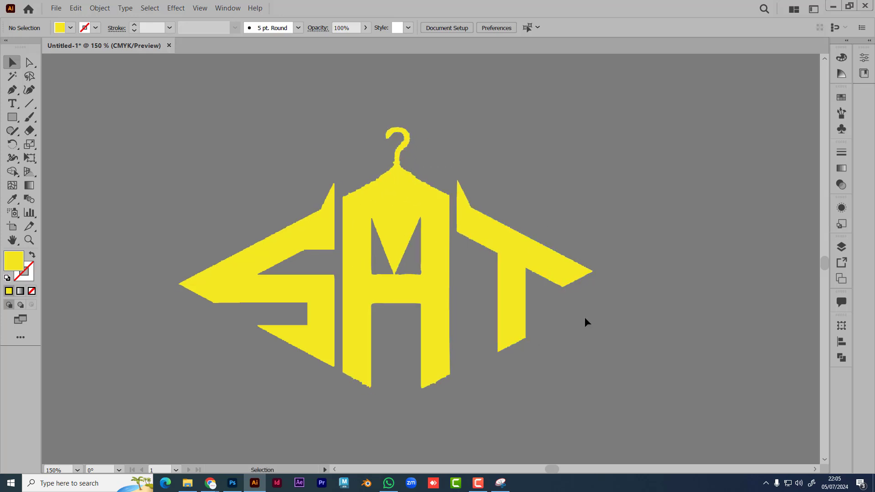
{"action": "left_click", "coordinate": [417, 301]}
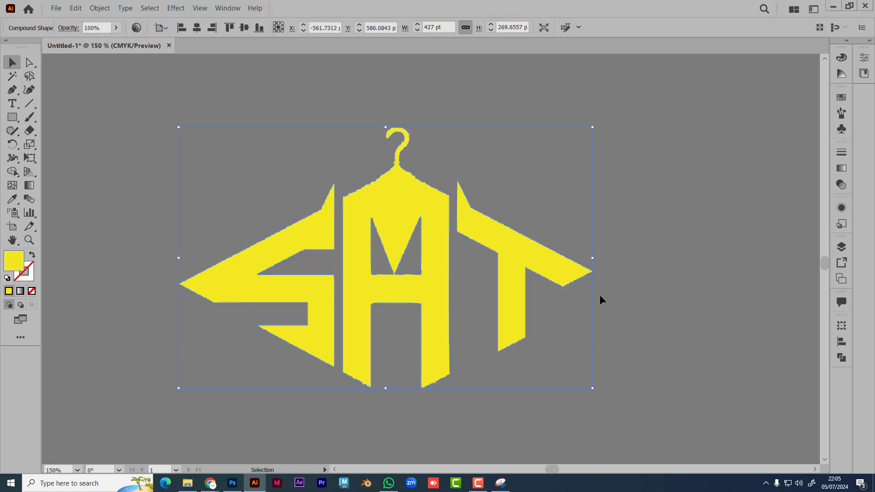
Step: Give the yellow logo a white stroke colour
{"action": "left_click", "coordinate": [100, 8]}
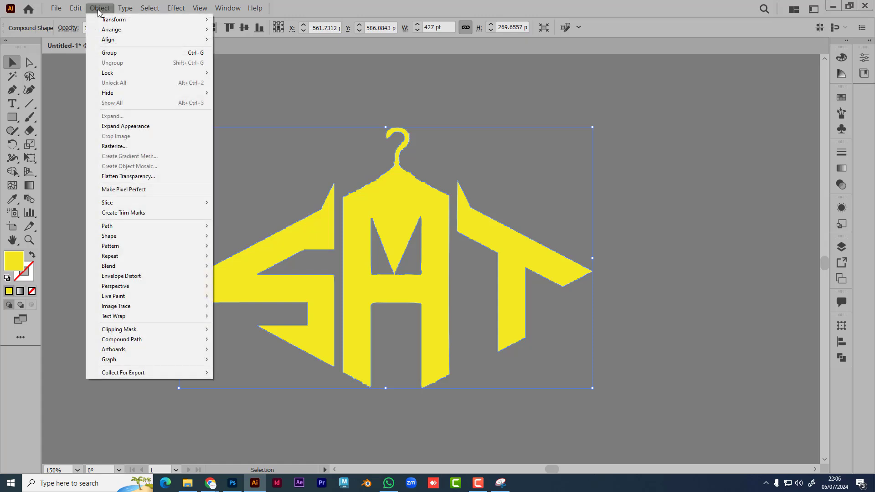
{"action": "left_click", "coordinate": [63, 106]}
{"action": "left_click_drag", "start_coordinate": [9, 268], "coordinate": [25, 279]}
{"action": "double_click", "coordinate": [27, 273]}
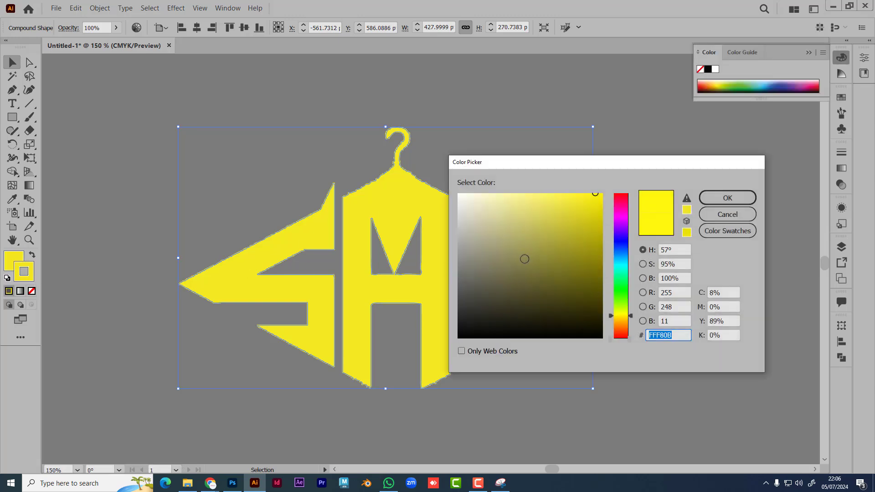
{"action": "left_click", "coordinate": [459, 194]}
{"action": "left_click", "coordinate": [727, 198]}
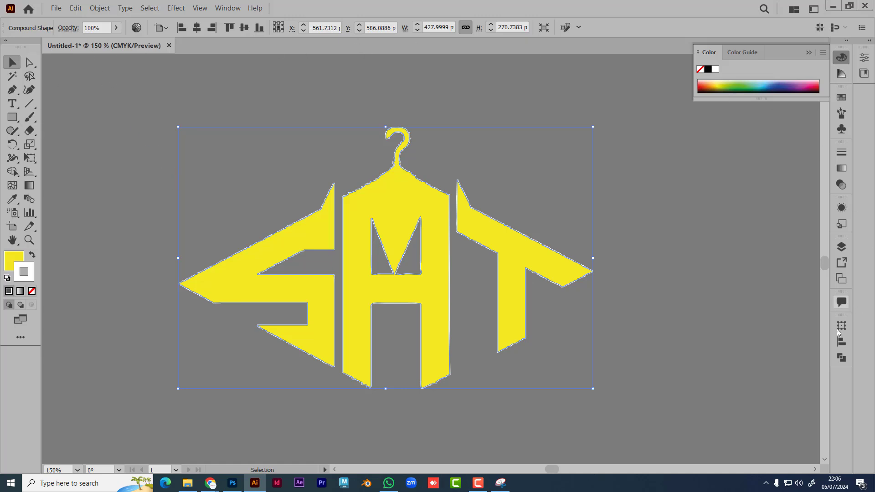
Step: Raise the logo's stroke weight to 54 pt for a thick border
{"action": "left_click", "coordinate": [841, 152]}
{"action": "left_click", "coordinate": [752, 163]}
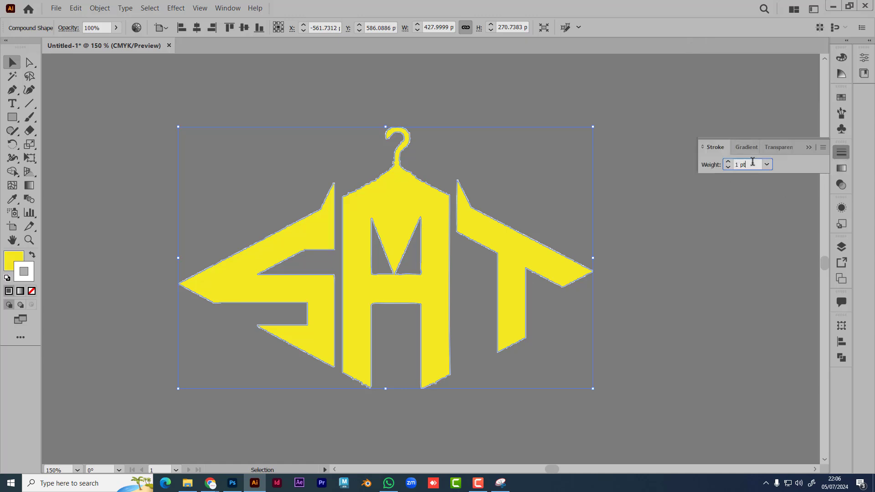
{"action": "key", "text": "Up"}
{"action": "key", "text": "Up"}
{"action": "key", "text": "Up"}
{"action": "key", "text": "Up"}
{"action": "key", "text": "Up"}
{"action": "key", "text": "Up"}
{"action": "key", "text": "Up"}
{"action": "key", "text": "Up"}
{"action": "key", "text": "Up"}
{"action": "key", "text": "Up"}
{"action": "key", "text": "Up"}
{"action": "key", "text": "Up"}
{"action": "key", "text": "Up"}
{"action": "key", "text": "Up"}
{"action": "key", "text": "Up"}
{"action": "key", "text": "Up"}
{"action": "key", "text": "Up"}
{"action": "key", "text": "Up"}
{"action": "key", "text": "Up"}
{"action": "key", "text": "Up"}
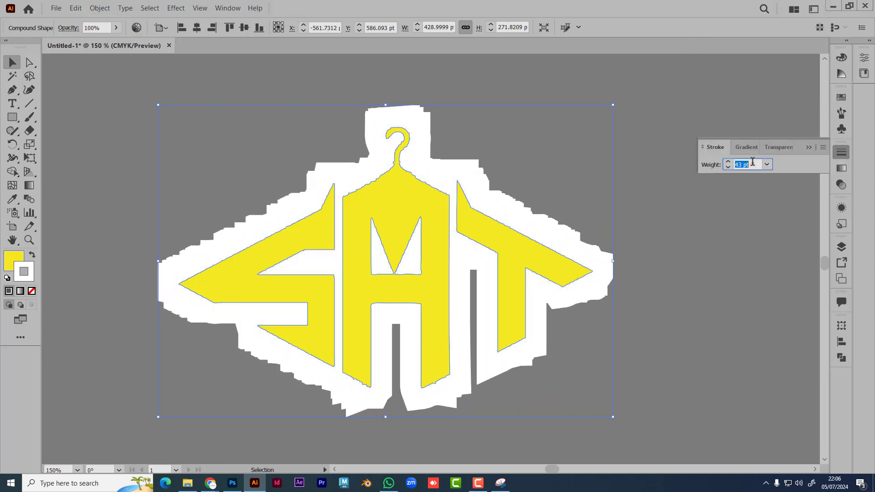
{"action": "key", "text": "Up"}
{"action": "key", "text": "Up"}
{"action": "key", "text": "Up"}
{"action": "key", "text": "Up"}
{"action": "key", "text": "Up"}
{"action": "key", "text": "Up"}
{"action": "key", "text": "Up"}
{"action": "key", "text": "Up"}
{"action": "key", "text": "Up"}
{"action": "key", "text": "Up"}
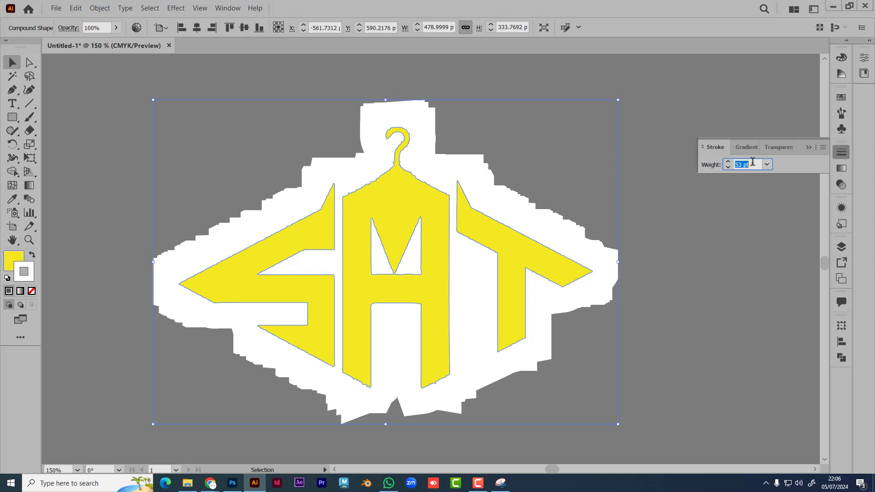
{"action": "key", "text": "Up"}
{"action": "left_click", "coordinate": [706, 263]}
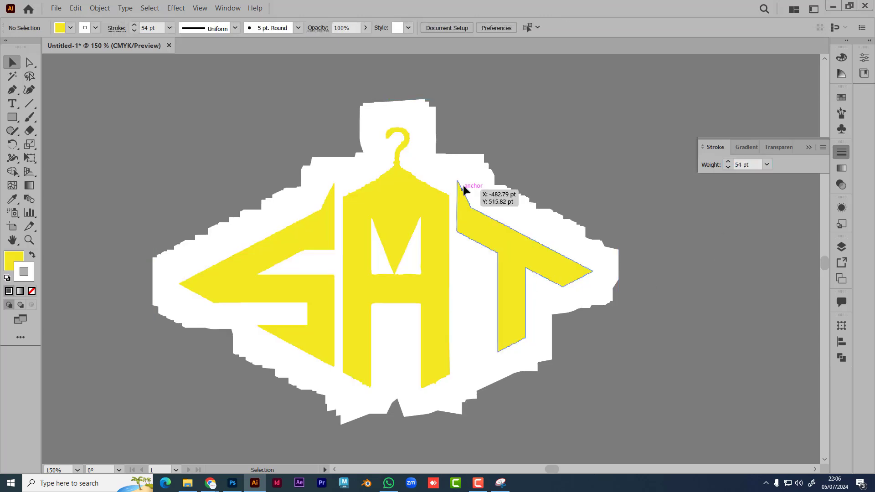
Step: Change the SAT shape's stroke from white to dark grey 383838 at 16 pt weight
{"action": "left_click", "coordinate": [508, 238]}
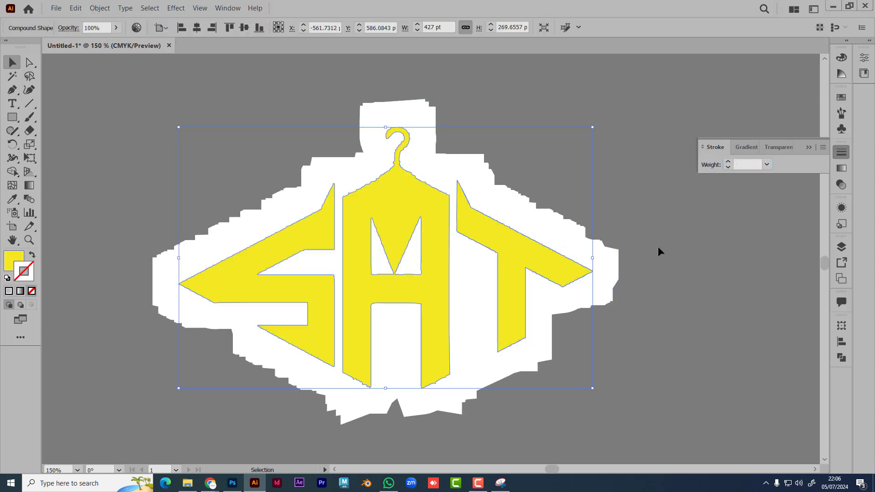
{"action": "key", "text": "a"}
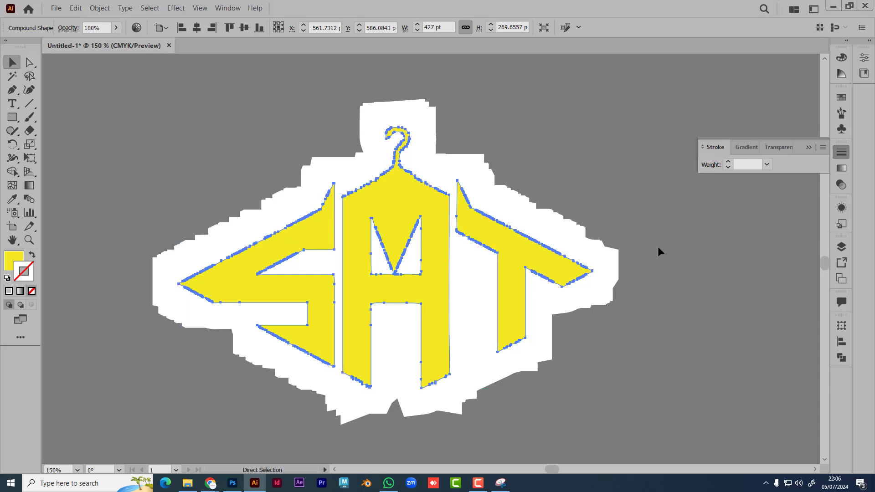
{"action": "key", "text": "v"}
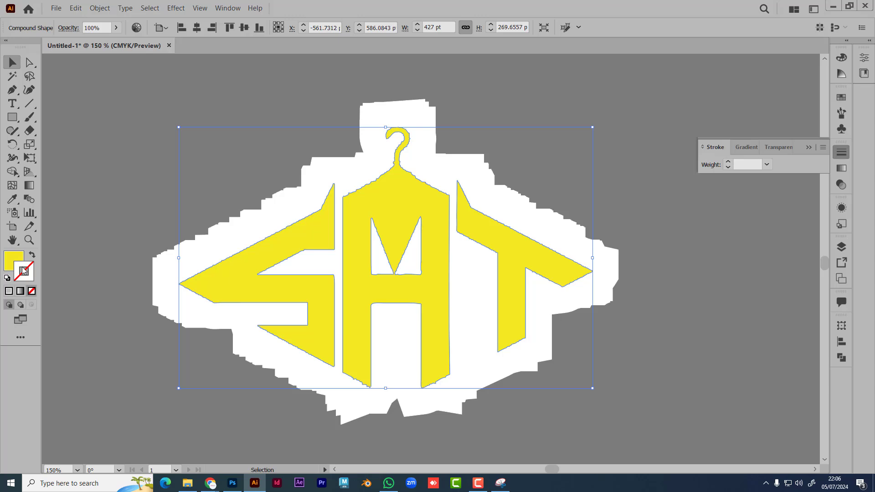
{"action": "double_click", "coordinate": [24, 271]}
{"action": "type", "text": "383838"}
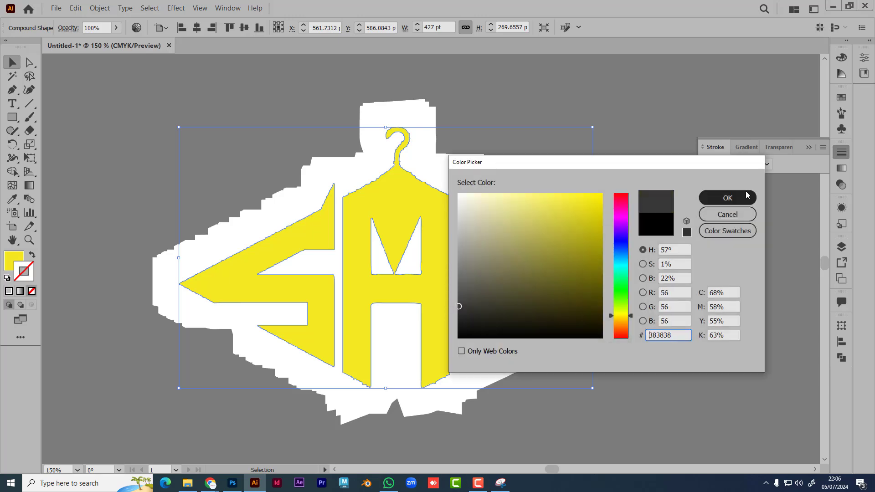
{"action": "left_click", "coordinate": [746, 195]}
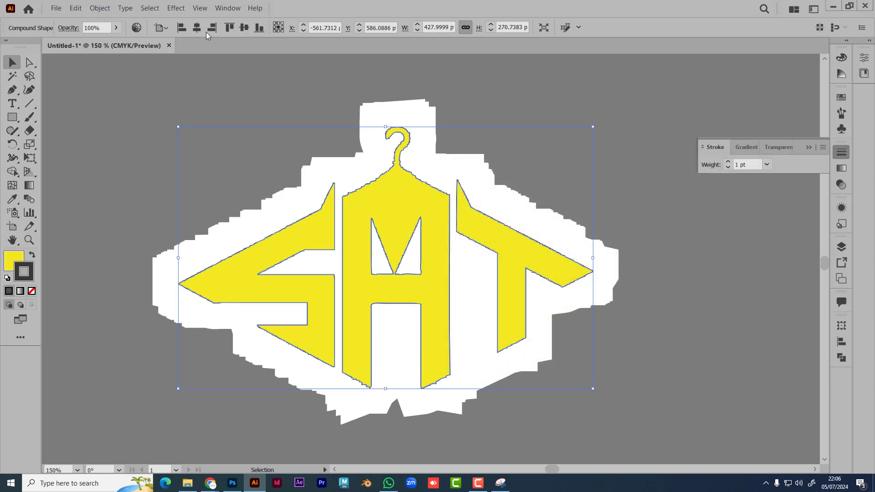
{"action": "left_click", "coordinate": [751, 168]}
{"action": "key", "text": "Up"}
{"action": "key", "text": "Up"}
{"action": "key", "text": "Up"}
{"action": "key", "text": "Up"}
{"action": "key", "text": "Up"}
{"action": "key", "text": "Up"}
{"action": "key", "text": "Up"}
{"action": "key", "text": "Up"}
{"action": "key", "text": "Up"}
{"action": "key", "text": "Up"}
{"action": "key", "text": "Up"}
{"action": "key", "text": "Up"}
{"action": "key", "text": "Up"}
{"action": "key", "text": "Up"}
{"action": "key", "text": "Up"}
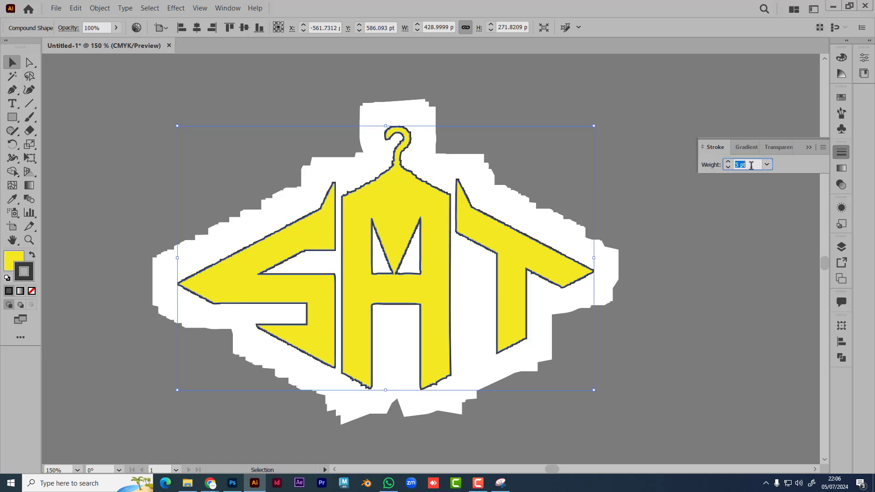
{"action": "left_click", "coordinate": [687, 257]}
Step: Zoom out and drag the gradient sample text off the artboard
{"action": "scroll", "coordinate": [651, 261], "scroll_direction": "down", "scroll_amount": 2}
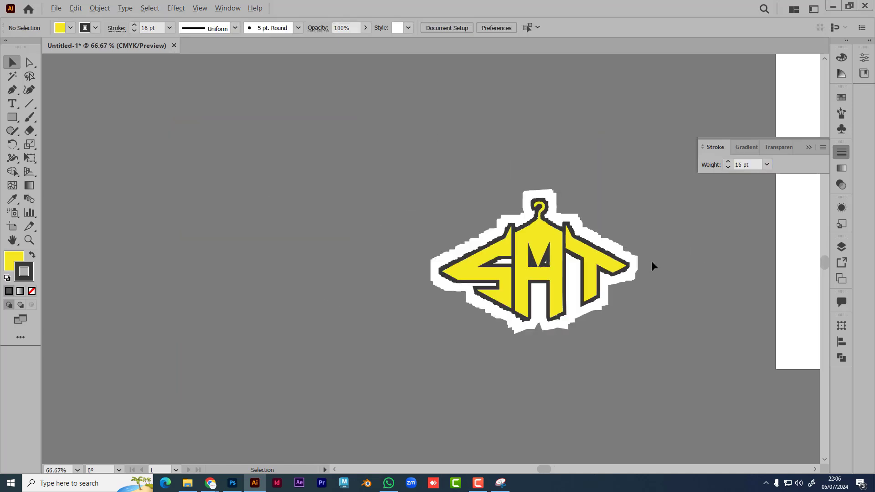
{"action": "scroll", "coordinate": [652, 260], "scroll_direction": "right", "scroll_amount": 5}
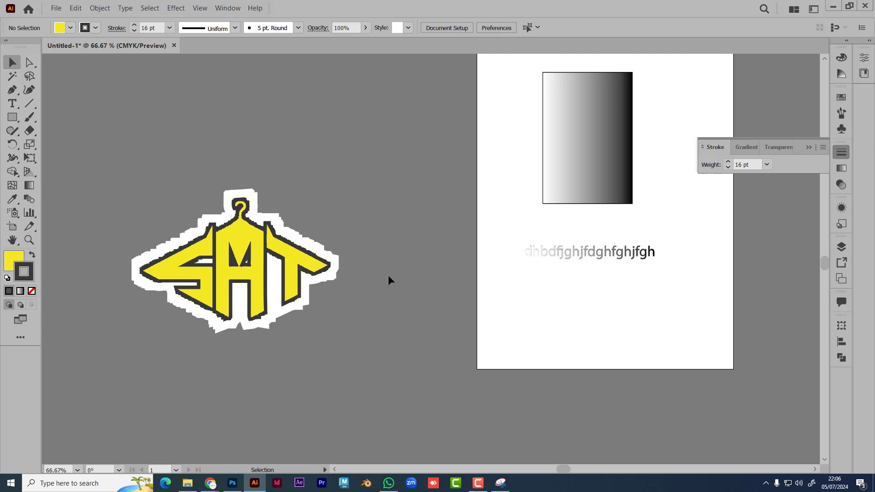
{"action": "scroll", "coordinate": [203, 261], "scroll_direction": "up", "scroll_amount": 1}
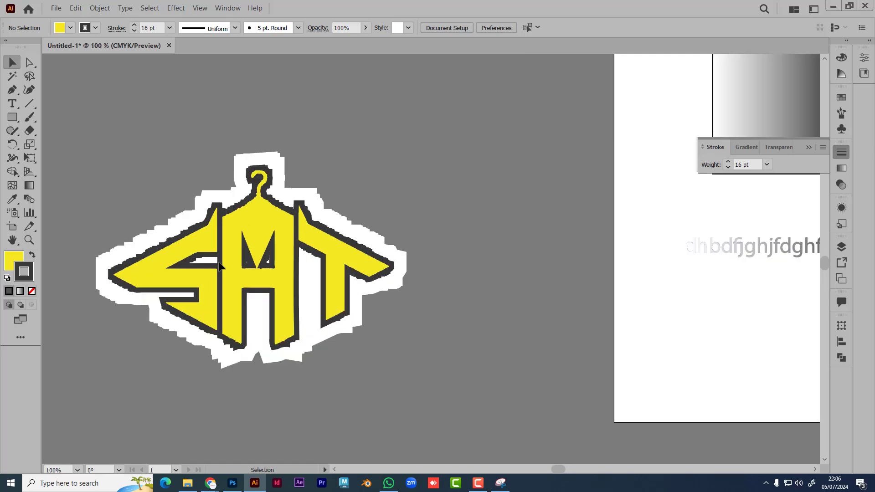
{"action": "scroll", "coordinate": [264, 272], "scroll_direction": "up", "scroll_amount": 4}
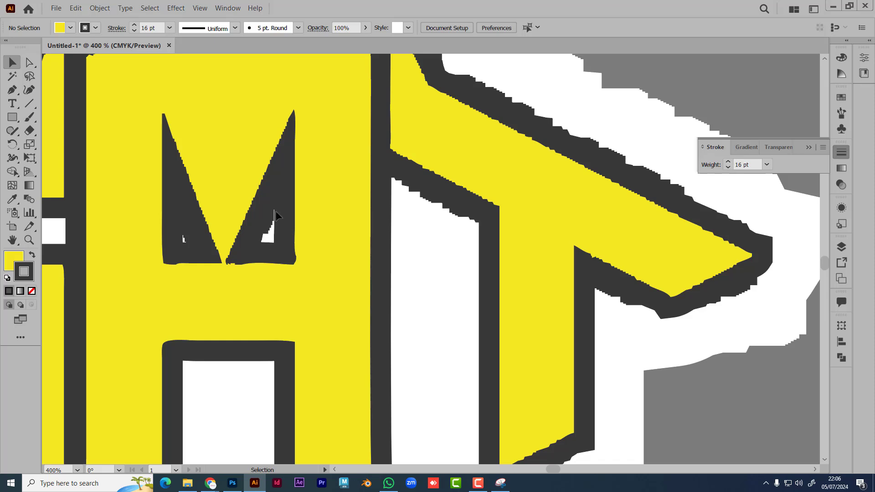
{"action": "scroll", "coordinate": [334, 230], "scroll_direction": "down", "scroll_amount": 4}
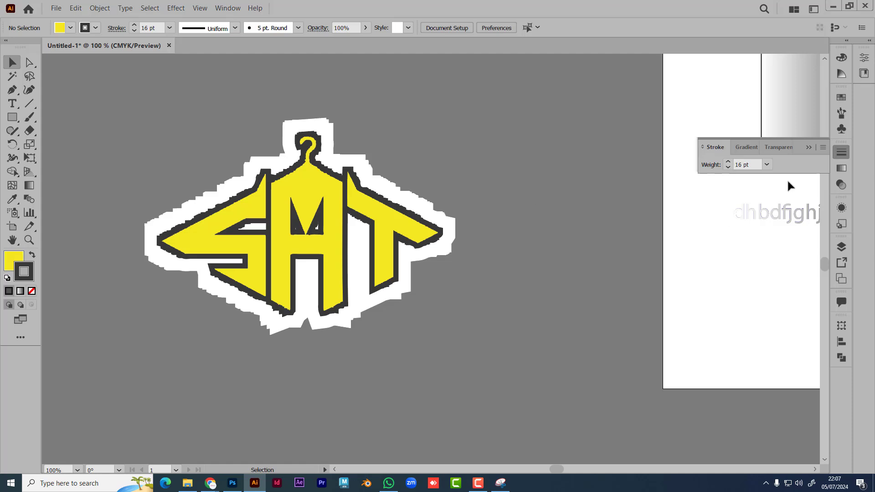
{"action": "left_click_drag", "start_coordinate": [788, 215], "coordinate": [313, 357]}
{"action": "left_click", "coordinate": [474, 288]}
Step: Enlarge the gradient text from about 33.4 pt to 54.6 pt and place it below the logo
{"action": "scroll", "coordinate": [449, 293], "scroll_direction": "down", "scroll_amount": 2}
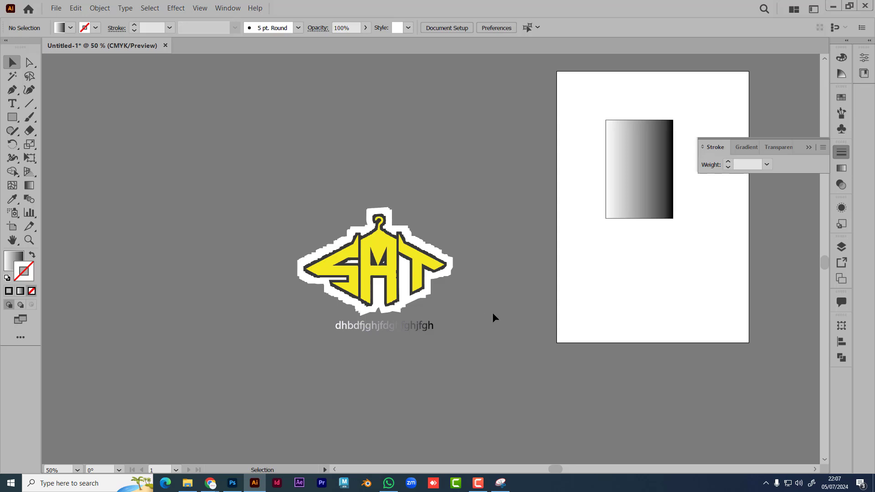
{"action": "scroll", "coordinate": [474, 307], "scroll_direction": "right", "scroll_amount": 2}
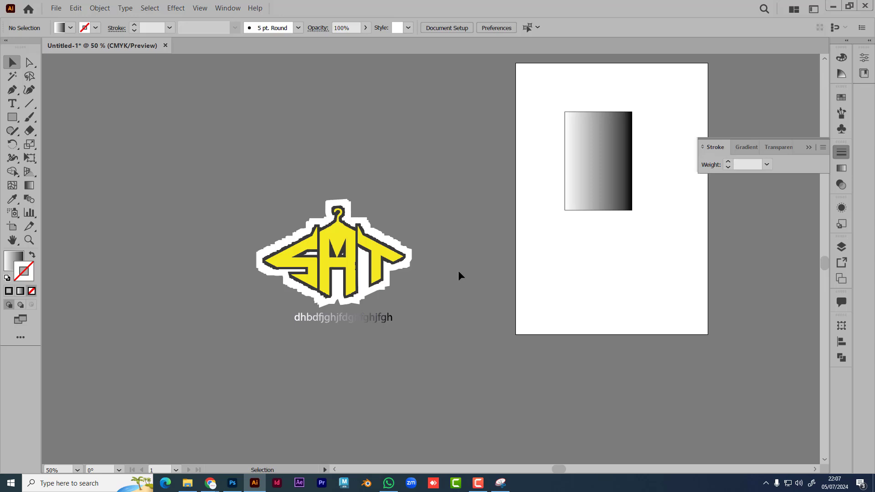
{"action": "mouse_move", "coordinate": [419, 325]}
{"action": "left_mouse_down"}
{"action": "mouse_move", "coordinate": [375, 320]}
{"action": "mouse_move", "coordinate": [423, 336]}
{"action": "left_mouse_up"}
{"action": "left_click_drag", "start_coordinate": [380, 319], "coordinate": [377, 322]}
{"action": "left_click", "coordinate": [370, 356]}
Step: Close the Facebook SAT photo viewer and switch to the Rokomari 'Content Writing' book tab
{"action": "mouse_move", "coordinate": [211, 481]}
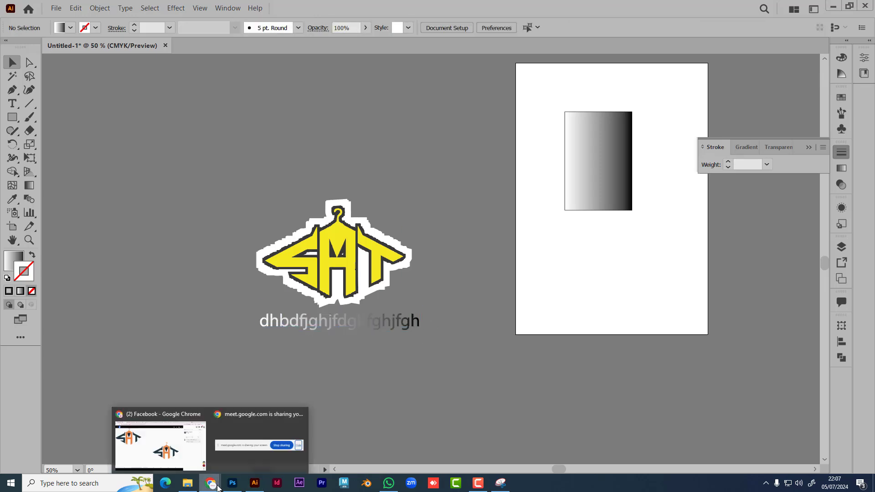
{"action": "left_click", "coordinate": [168, 460]}
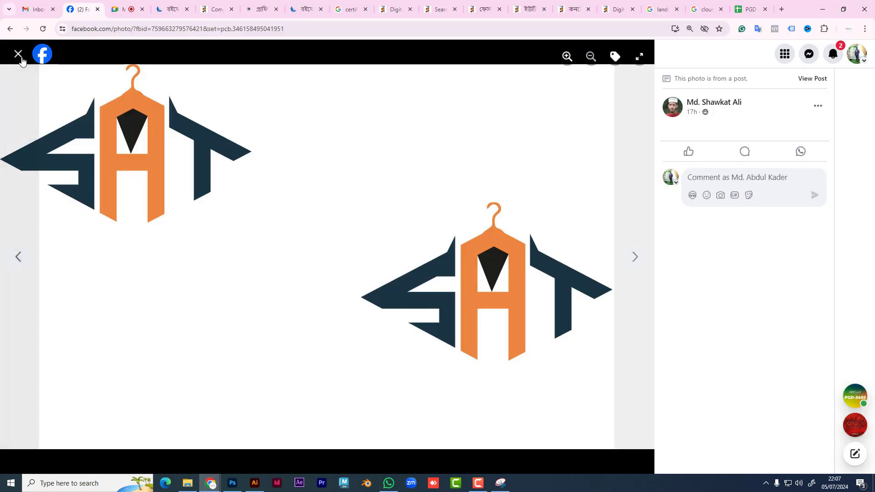
{"action": "left_click", "coordinate": [18, 54]}
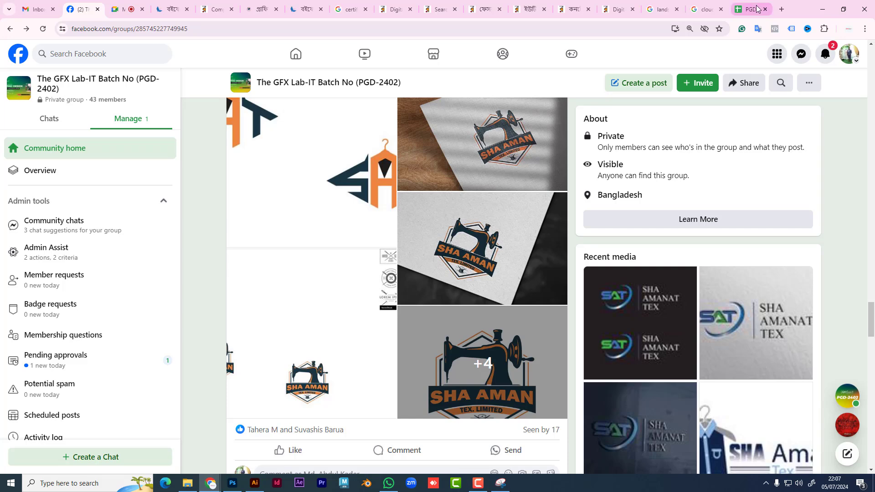
{"action": "left_click", "coordinate": [573, 10]}
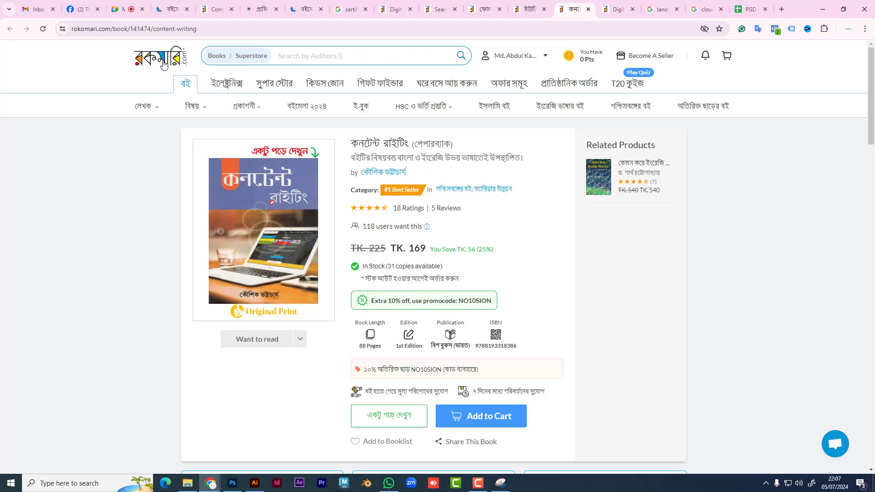
Step: In the Illustrator SAT logo document, move the gradient sample text to the right of the logo
{"action": "left_click", "coordinate": [237, 485]}
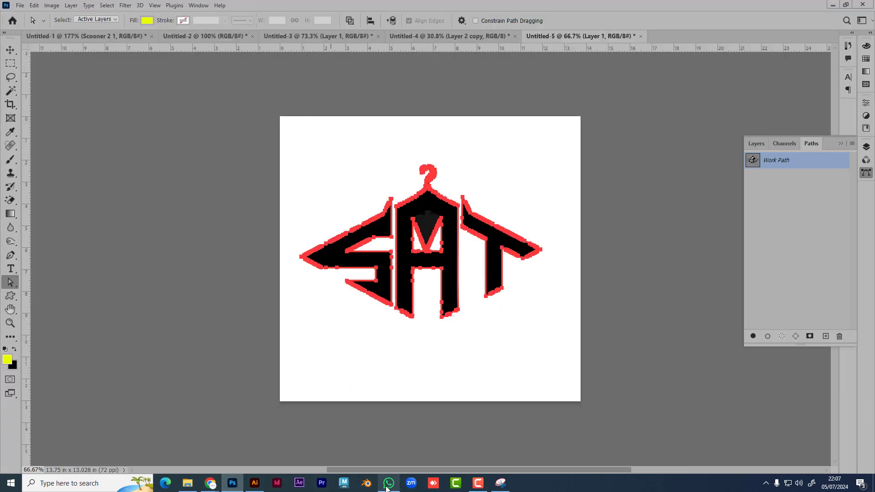
{"action": "left_click", "coordinate": [263, 485]}
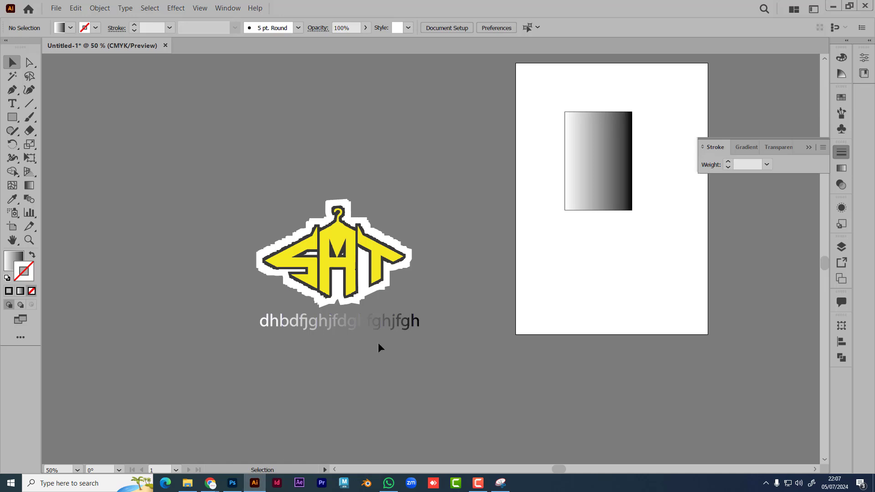
{"action": "left_click", "coordinate": [380, 325]}
{"action": "left_click_drag", "start_coordinate": [380, 324], "coordinate": [493, 262]}
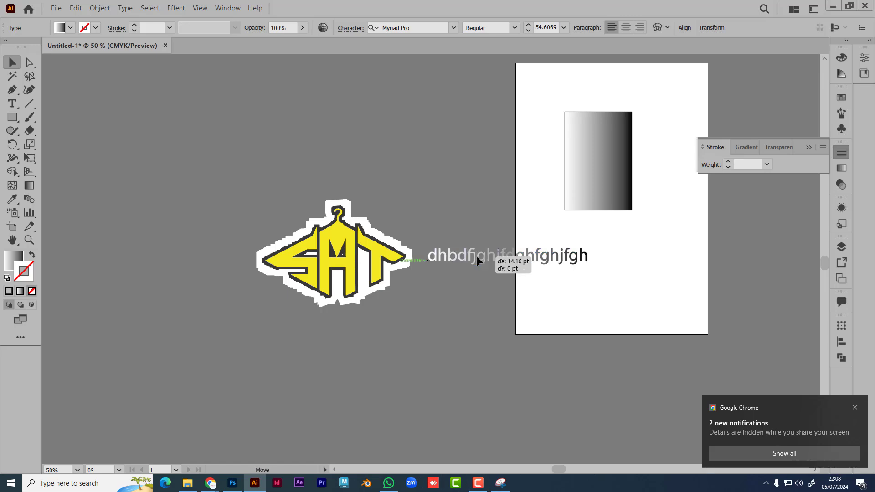
{"action": "left_click", "coordinate": [455, 330]}
Step: Select the logo and gradient text together and shift them up-left
{"action": "left_click", "coordinate": [324, 237]}
{"action": "left_click", "coordinate": [434, 257], "text": "shift"}
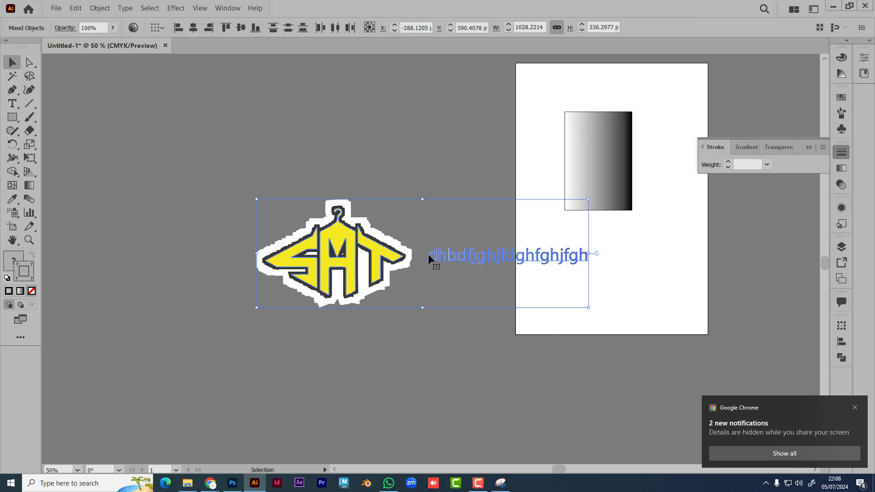
{"action": "left_click_drag", "start_coordinate": [433, 258], "coordinate": [289, 201]}
{"action": "left_click", "coordinate": [287, 258]}
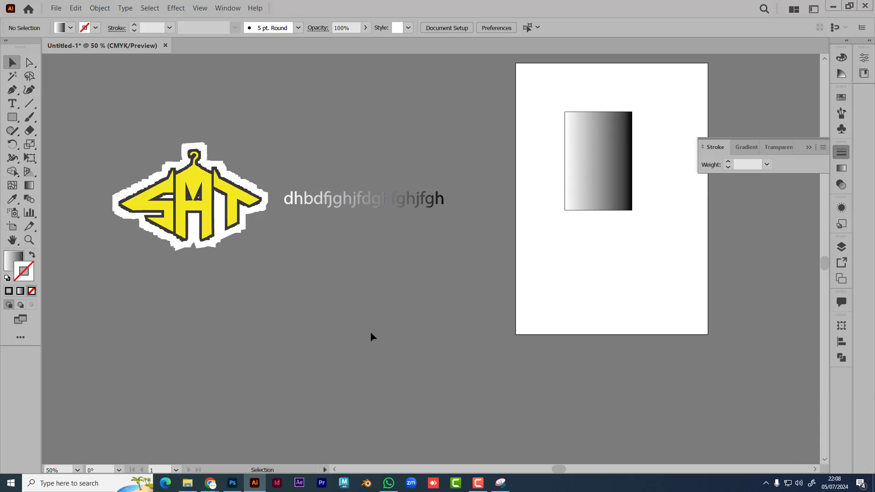
Step: Go to the PGD-2402 Facebook group and open Pending approvals, which has no posts to review
{"action": "mouse_move", "coordinate": [210, 482]}
{"action": "left_click", "coordinate": [167, 456]}
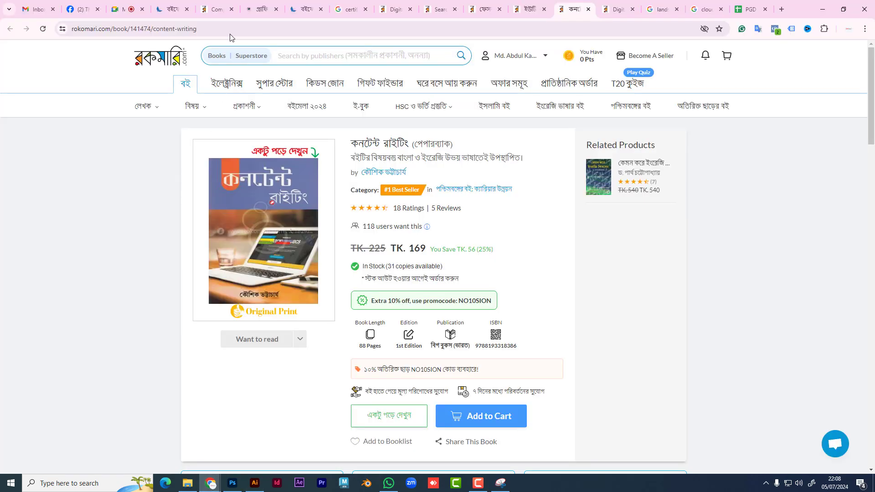
{"action": "left_click", "coordinate": [74, 5]}
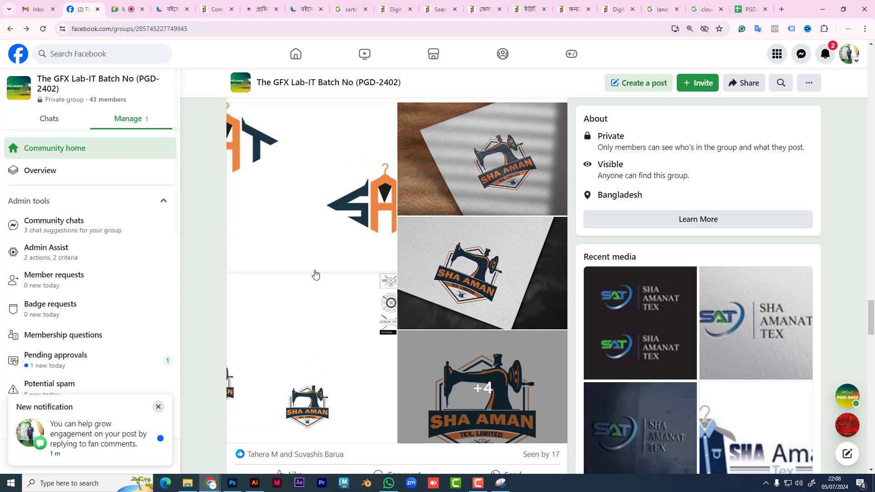
{"action": "scroll", "coordinate": [322, 277], "scroll_direction": "up", "scroll_amount": 7}
{"action": "scroll", "coordinate": [322, 278], "scroll_direction": "up", "scroll_amount": 10}
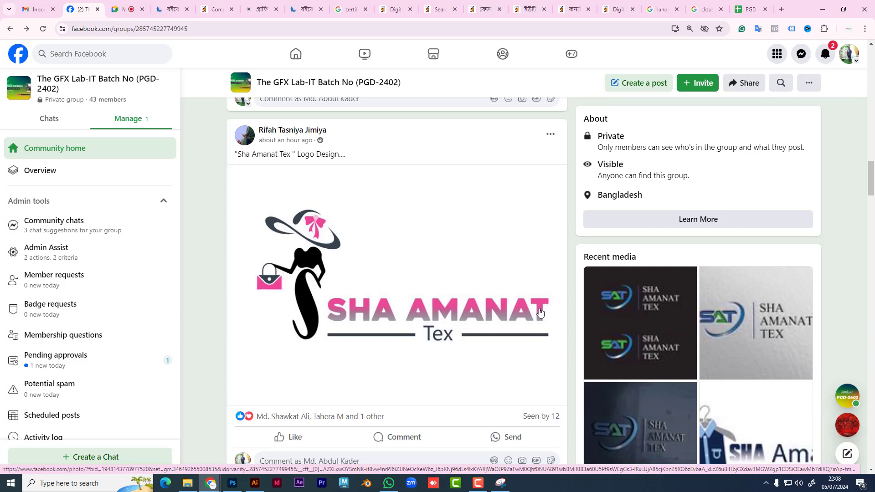
{"action": "scroll", "coordinate": [420, 349], "scroll_direction": "up", "scroll_amount": 15}
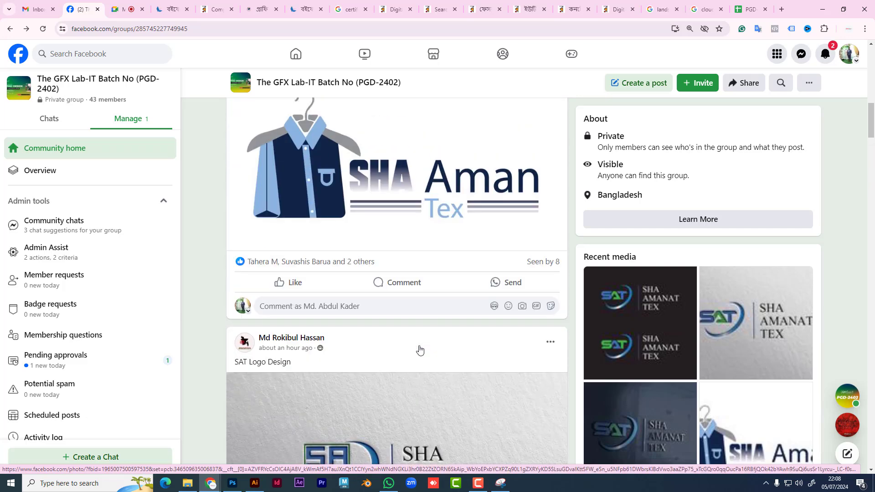
{"action": "scroll", "coordinate": [419, 349], "scroll_direction": "up", "scroll_amount": 10}
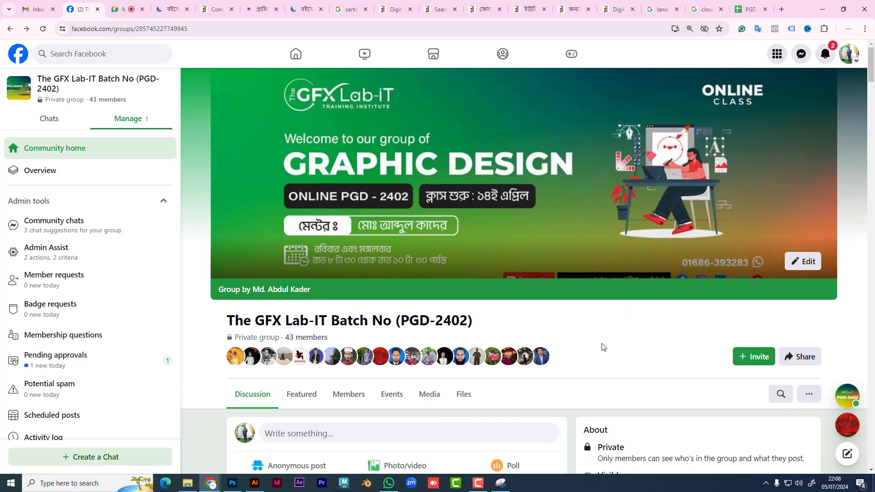
{"action": "scroll", "coordinate": [598, 360], "scroll_direction": "down", "scroll_amount": 5}
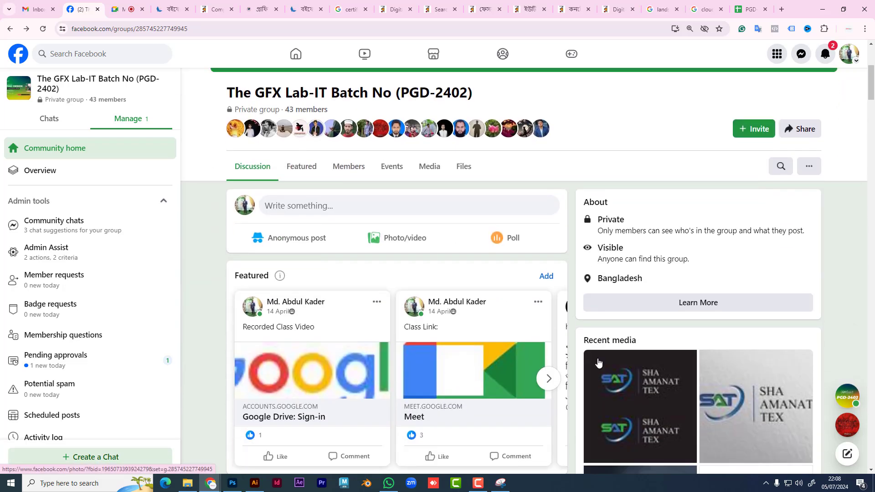
{"action": "left_click", "coordinate": [92, 356]}
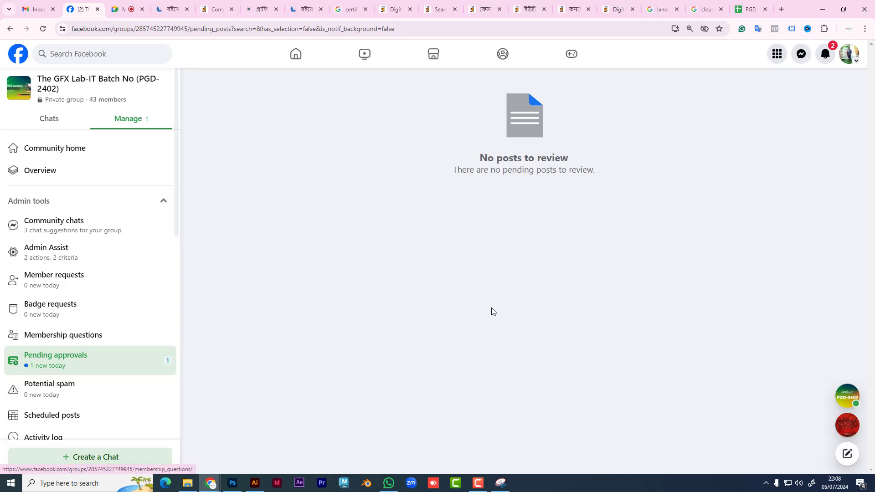
Step: Reload the pending posts page, then return to the PGD-2402 group's home feed
{"action": "left_click", "coordinate": [43, 29]}
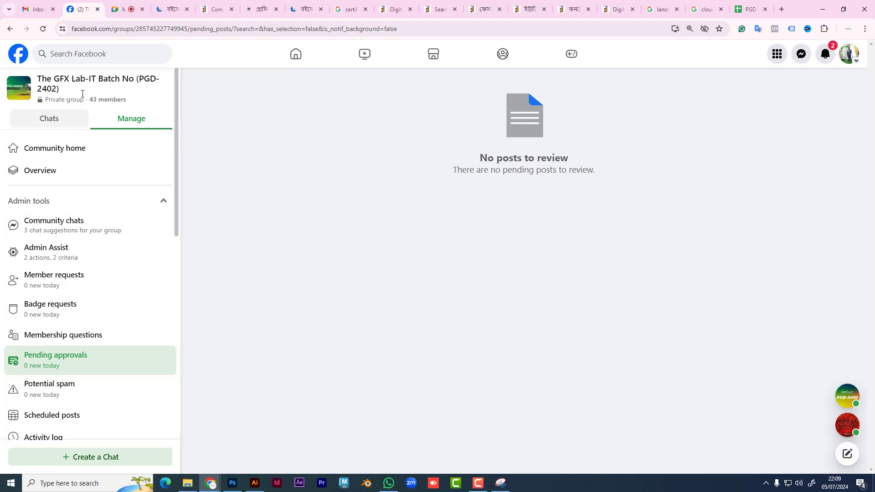
{"action": "left_click", "coordinate": [74, 86]}
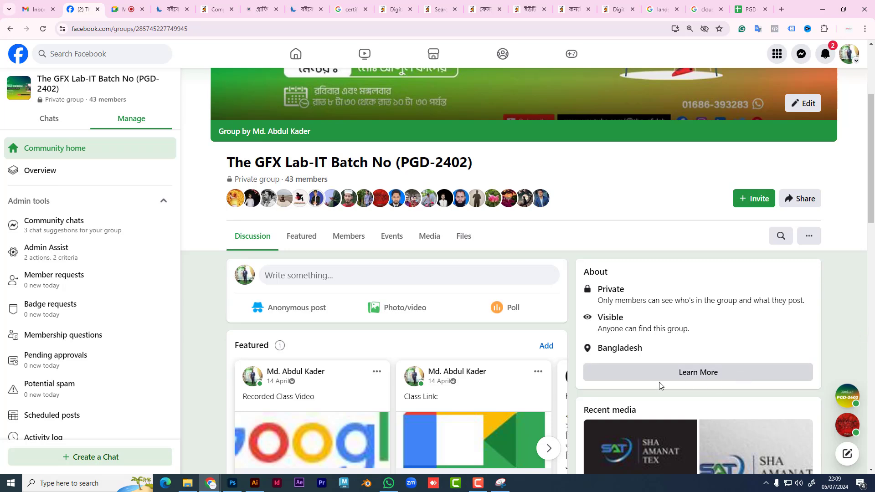
Step: Scroll down the group feed through the students' SAT logo posts
{"action": "scroll", "coordinate": [541, 361], "scroll_direction": "down", "scroll_amount": 1}
{"action": "scroll", "coordinate": [542, 362], "scroll_direction": "down", "scroll_amount": 6}
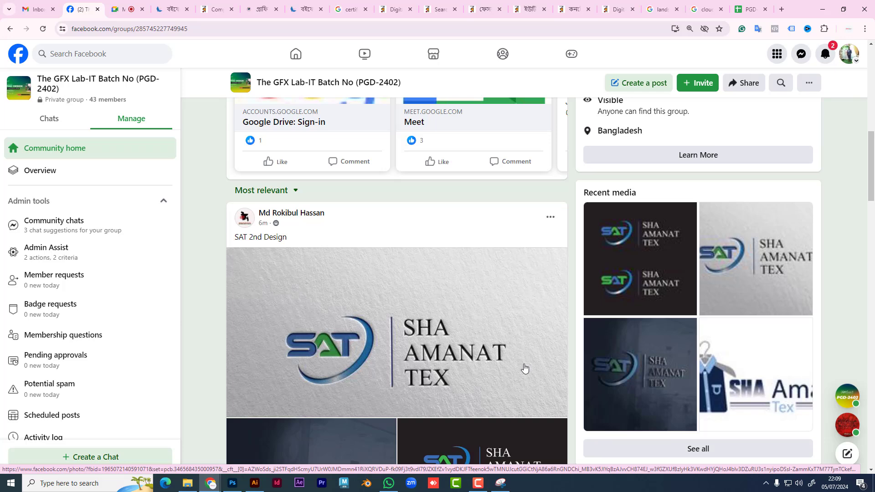
{"action": "scroll", "coordinate": [489, 351], "scroll_direction": "down", "scroll_amount": 3}
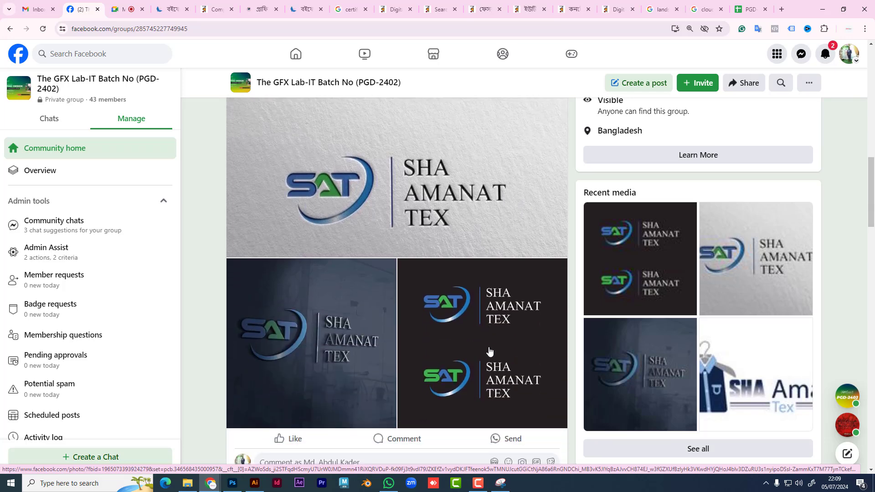
{"action": "scroll", "coordinate": [489, 352], "scroll_direction": "down", "scroll_amount": 1}
{"action": "scroll", "coordinate": [489, 351], "scroll_direction": "down", "scroll_amount": 4}
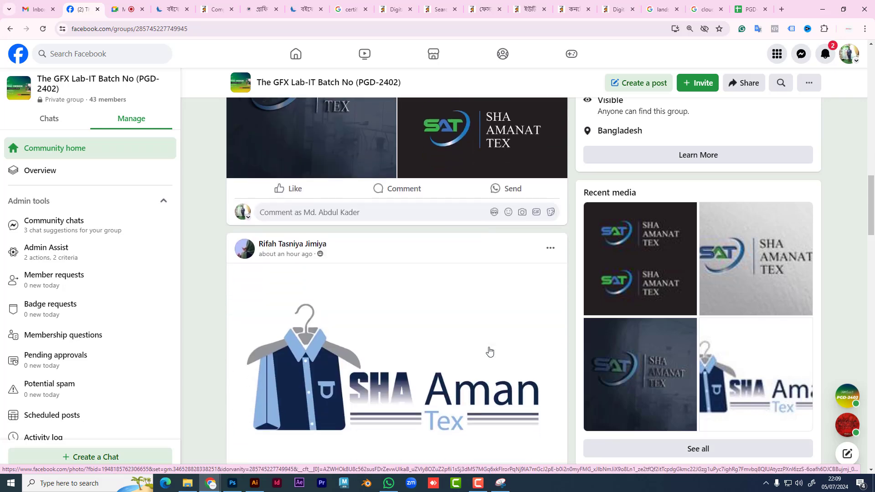
{"action": "scroll", "coordinate": [489, 351], "scroll_direction": "down", "scroll_amount": 6}
{"action": "scroll", "coordinate": [489, 351], "scroll_direction": "down", "scroll_amount": 10}
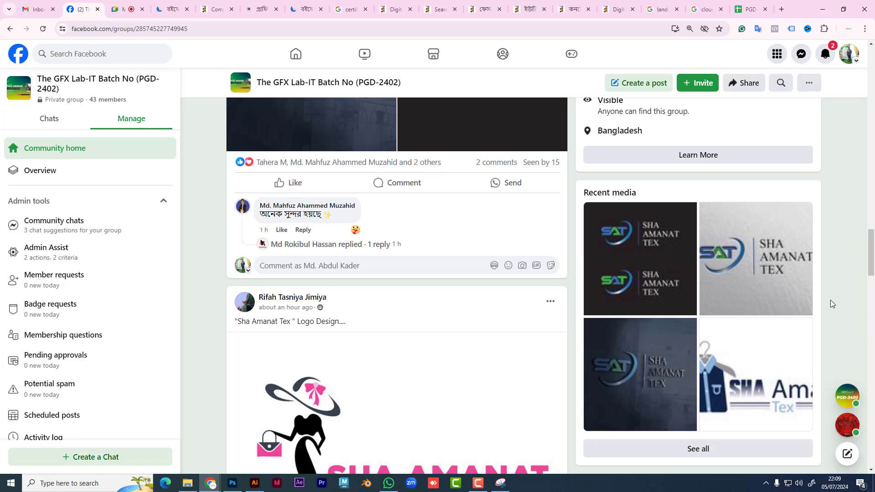
Step: Open and close the notifications list, then go to the Google Meet call tab
{"action": "left_click", "coordinate": [827, 57]}
{"action": "left_click", "coordinate": [827, 57]}
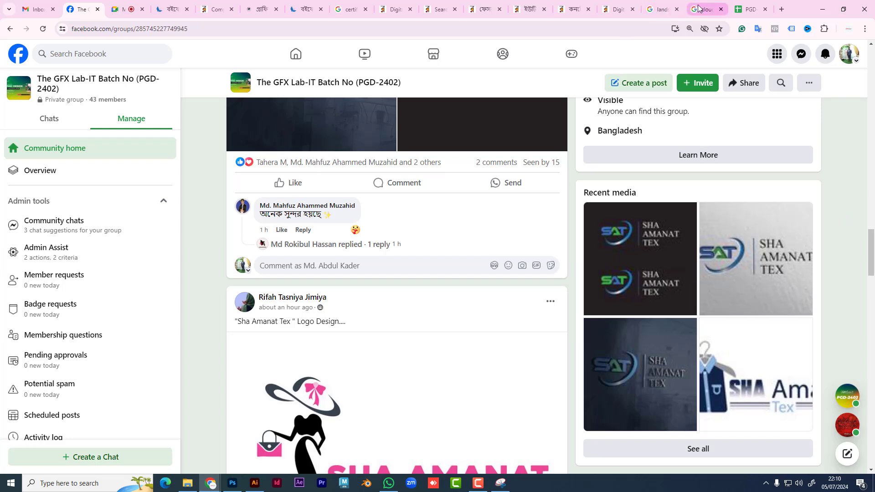
{"action": "left_click", "coordinate": [122, 10]}
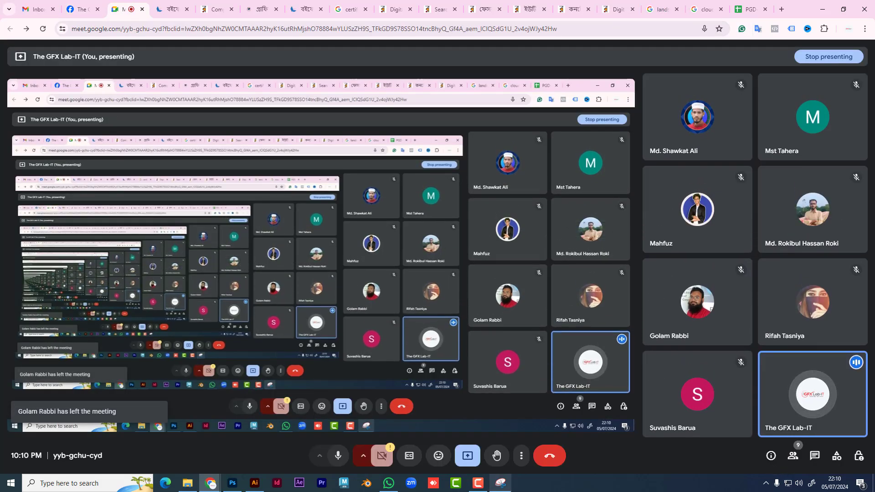
Step: Stop presenting in Google Meet so only the eight-participant grid shows
{"action": "left_click", "coordinate": [469, 457]}
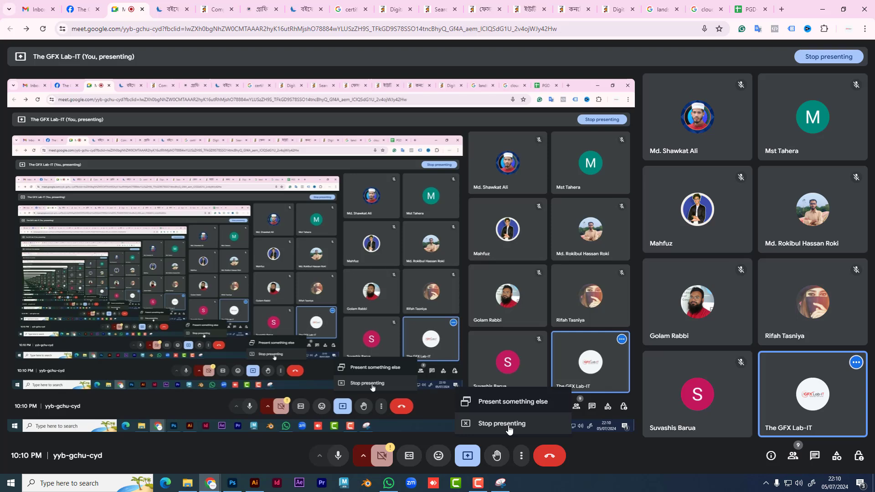
{"action": "left_click", "coordinate": [509, 427]}
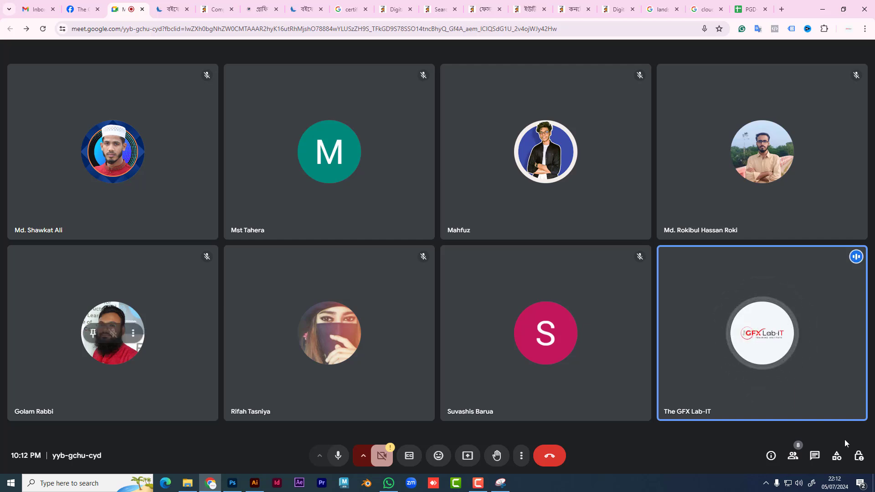
Step: Open the In-call messages panel, close it, then reopen it to read the students' chat
{"action": "left_click", "coordinate": [814, 456]}
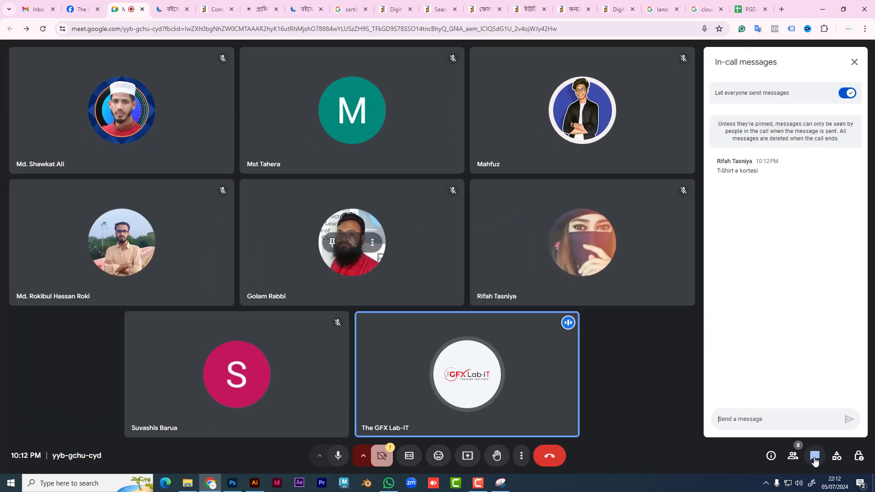
{"action": "left_click", "coordinate": [814, 457]}
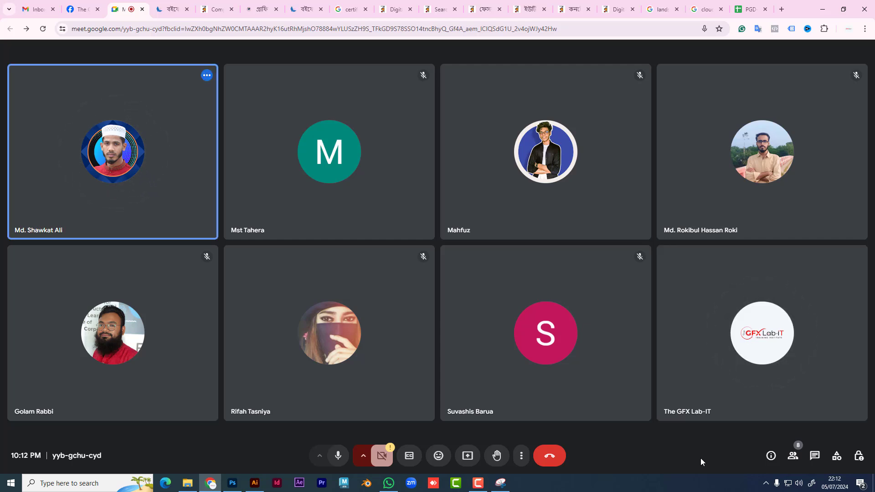
{"action": "left_click", "coordinate": [817, 457]}
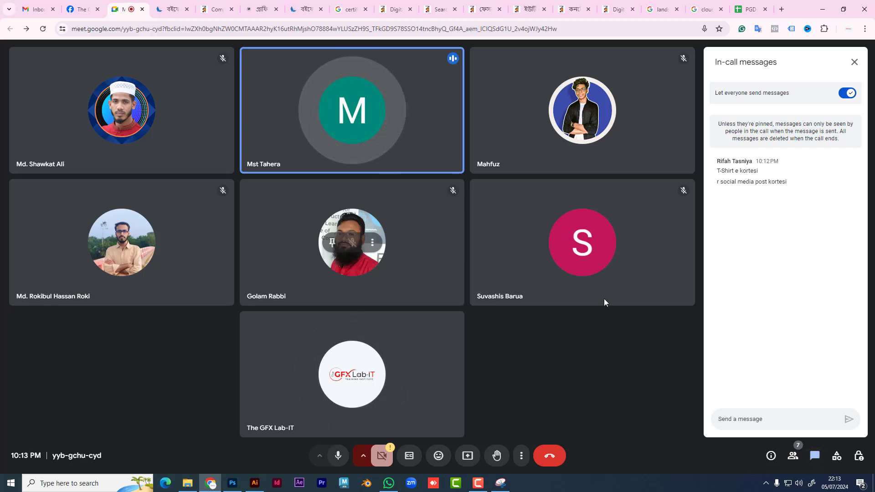
Step: Open the student's Messenger chat from the Chats list to see the shared TEXTILE logo
{"action": "left_click", "coordinate": [80, 9]}
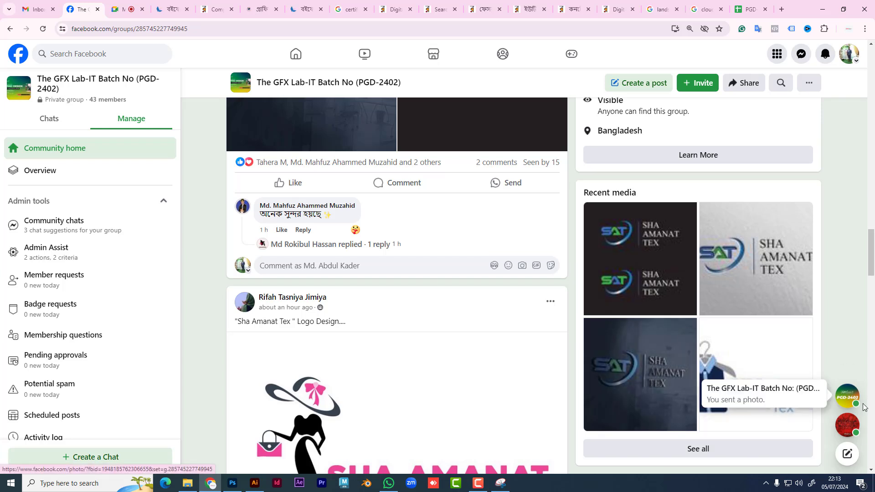
{"action": "left_click", "coordinate": [801, 54]}
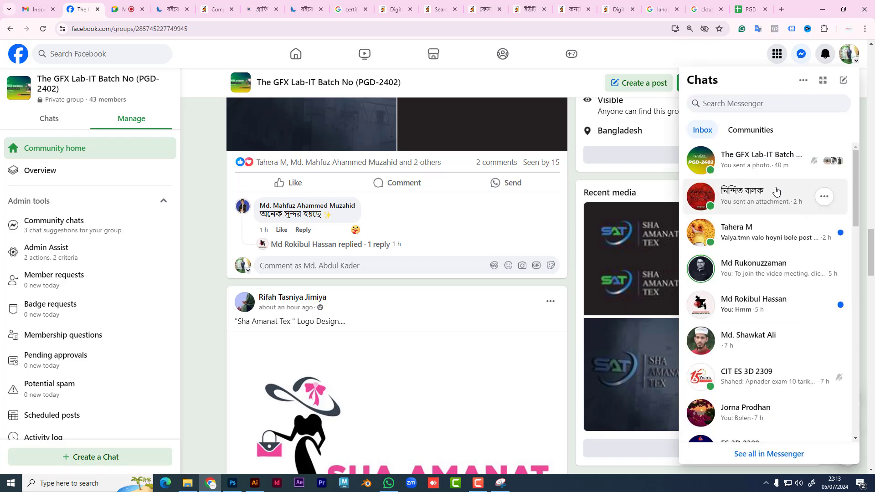
{"action": "scroll", "coordinate": [797, 321], "scroll_direction": "down", "scroll_amount": 2}
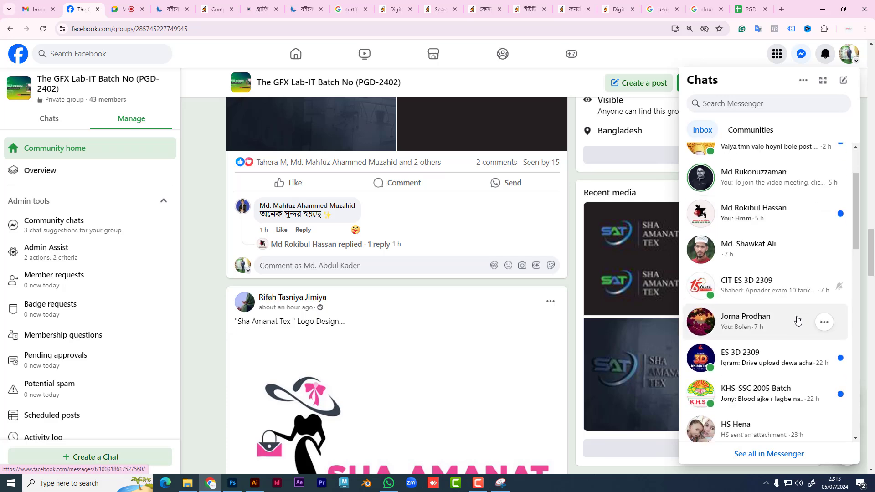
{"action": "scroll", "coordinate": [798, 320], "scroll_direction": "down", "scroll_amount": 2}
{"action": "scroll", "coordinate": [797, 321], "scroll_direction": "up", "scroll_amount": 4}
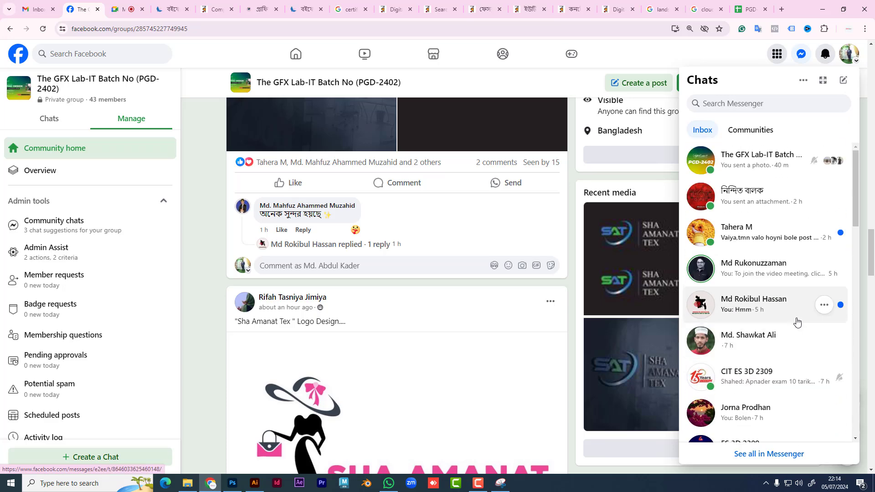
{"action": "left_click", "coordinate": [774, 234]}
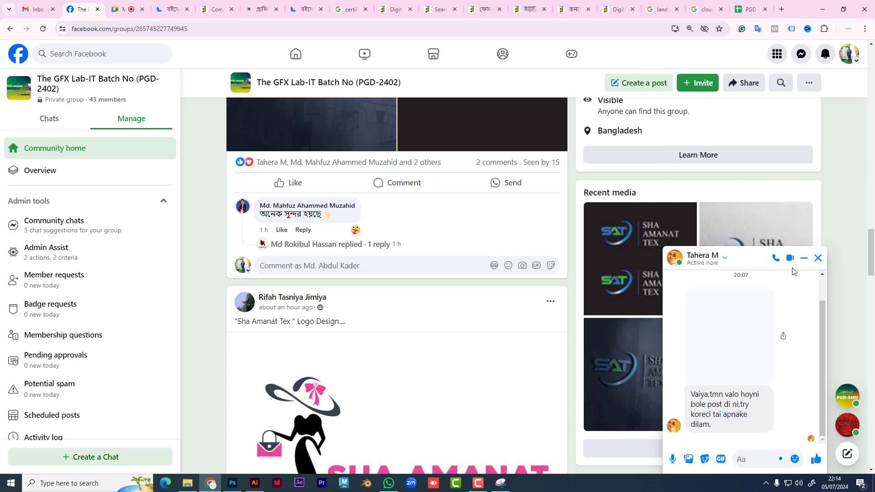
{"action": "scroll", "coordinate": [774, 396], "scroll_direction": "up", "scroll_amount": 1}
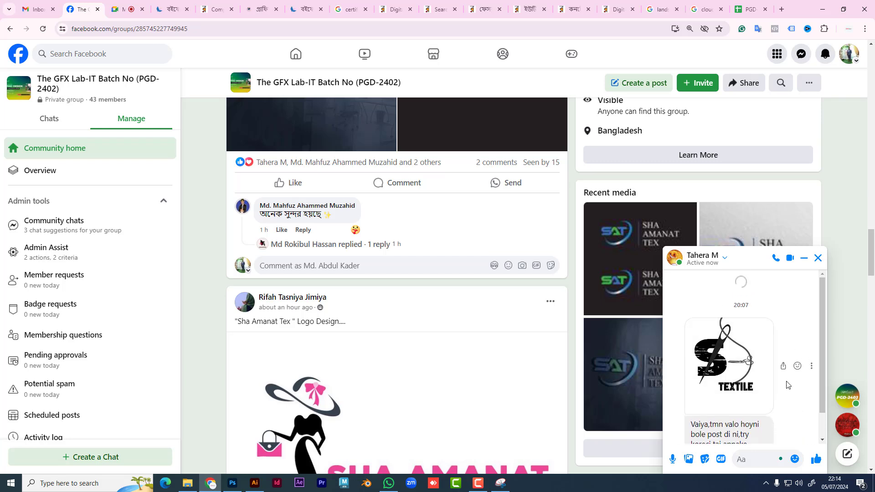
{"action": "scroll", "coordinate": [784, 388], "scroll_direction": "up", "scroll_amount": 2}
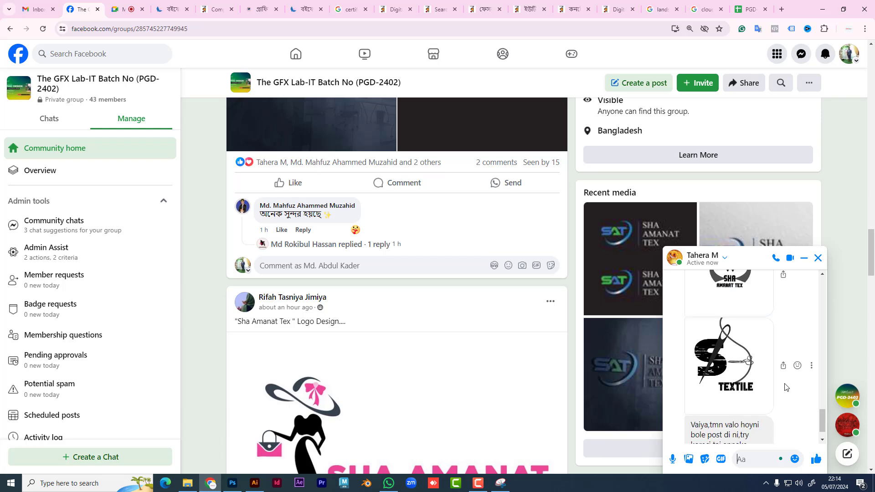
Step: Browse the student's logo drafts full-screen, back to the S TEXTILE logo, then close the viewer
{"action": "left_click", "coordinate": [760, 360]}
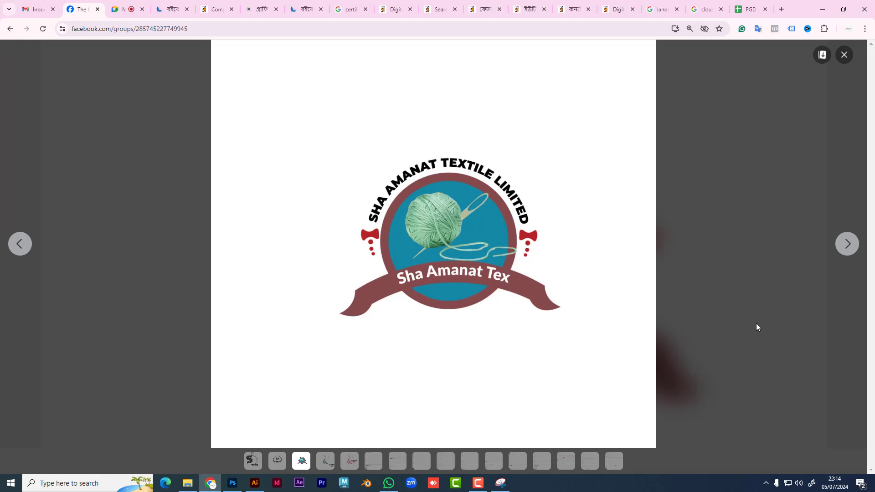
{"action": "left_click", "coordinate": [849, 245]}
{"action": "left_click", "coordinate": [846, 251]}
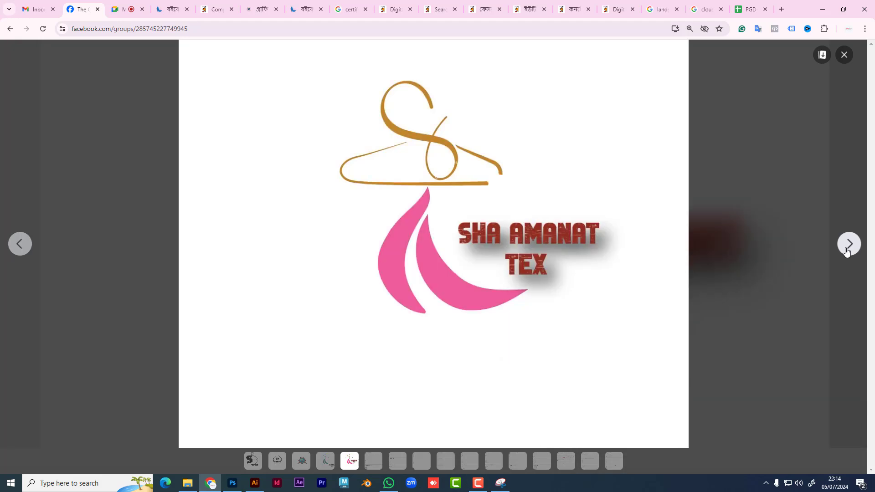
{"action": "left_click", "coordinate": [846, 251]}
{"action": "left_click", "coordinate": [17, 243]}
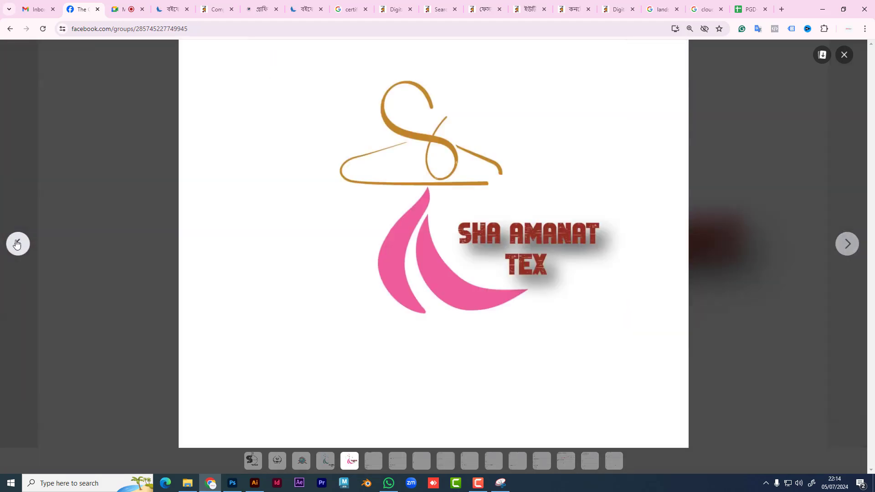
{"action": "left_click", "coordinate": [16, 243]}
{"action": "left_click", "coordinate": [16, 244]}
{"action": "left_click", "coordinate": [17, 243]}
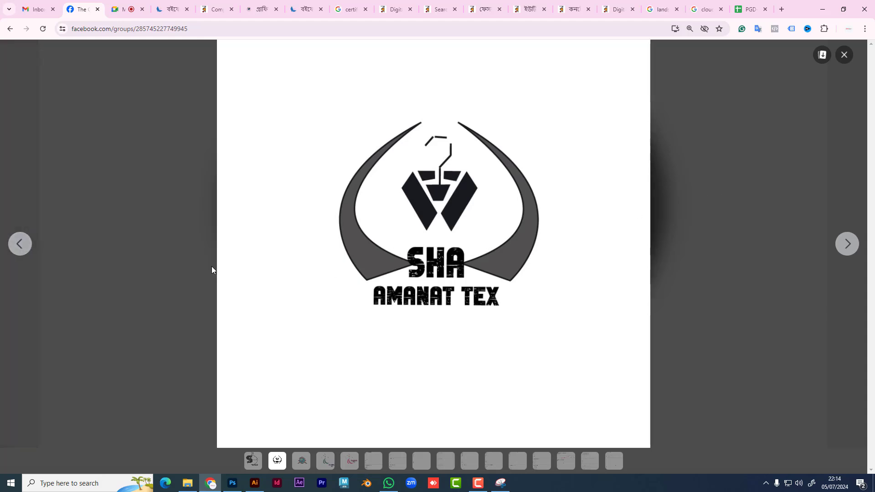
{"action": "left_click", "coordinate": [17, 246]}
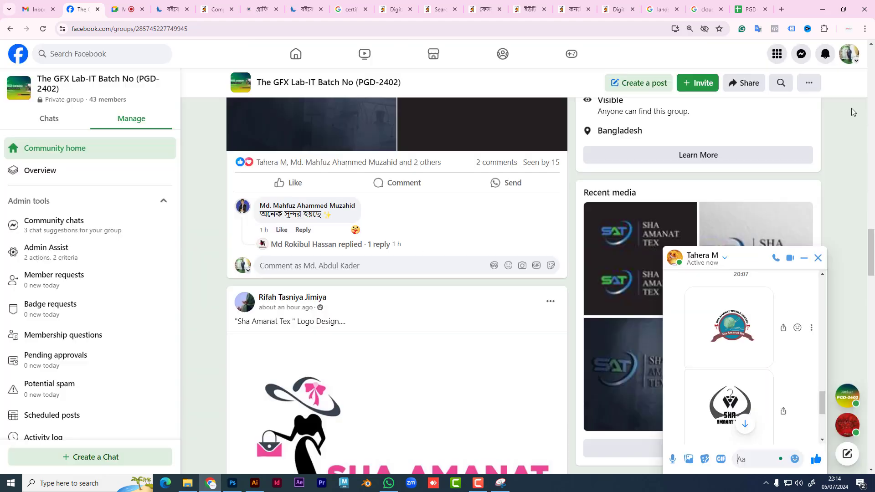
{"action": "left_click", "coordinate": [844, 55]}
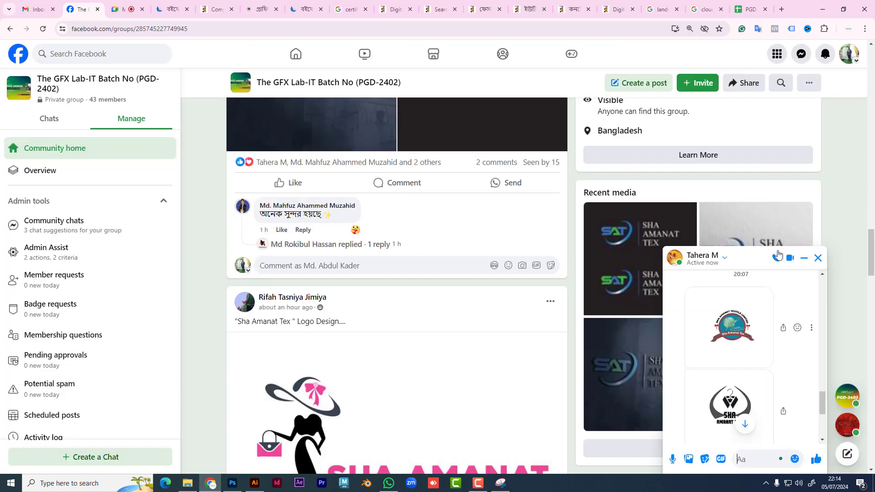
Step: View the SHA AMANAT TEX logo full-screen, then bring up Google Meet's screen-sharing picker
{"action": "left_click", "coordinate": [735, 399]}
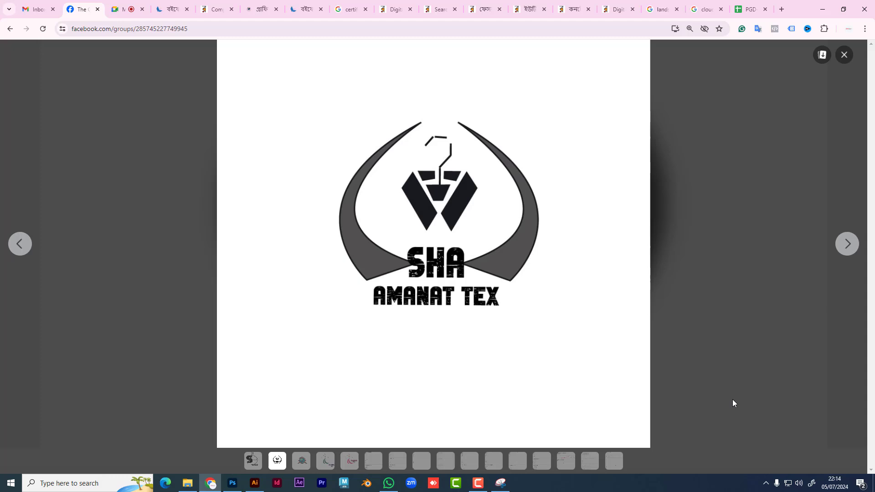
{"action": "left_click", "coordinate": [11, 30]}
{"action": "left_click", "coordinate": [844, 55]}
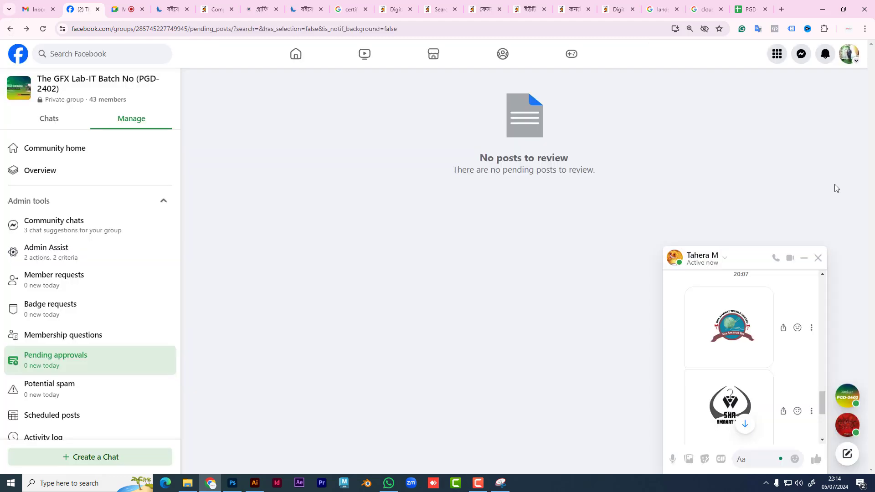
{"action": "left_click", "coordinate": [132, 9]}
{"action": "left_click", "coordinate": [467, 455]}
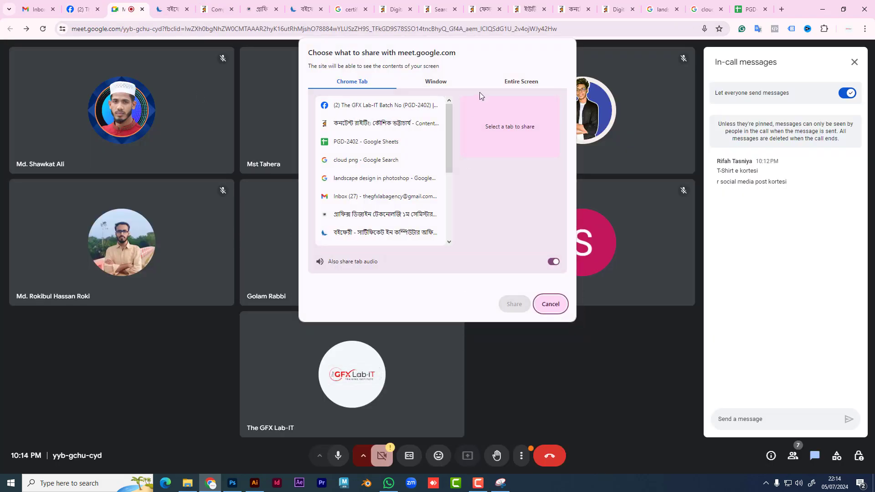
Step: Share the entire screen to the Google Meet call
{"action": "left_click", "coordinate": [521, 82]}
{"action": "left_click", "coordinate": [426, 191]}
{"action": "left_click", "coordinate": [514, 304]}
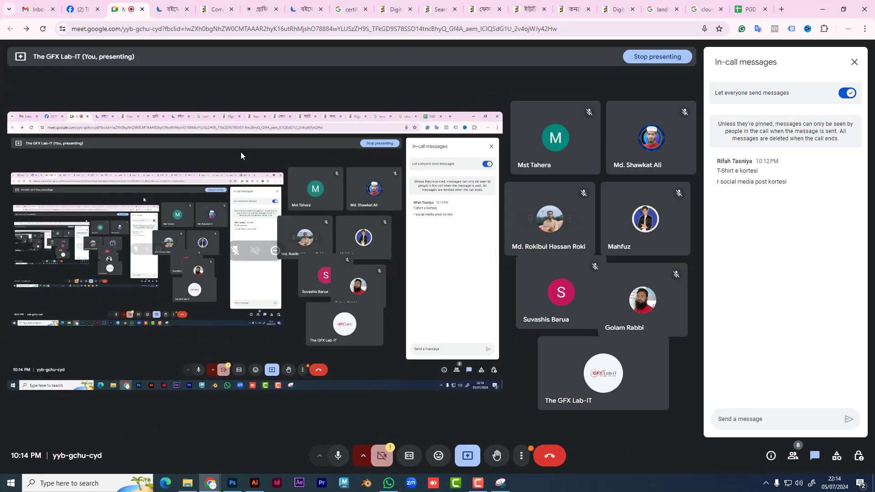
Step: On the Facebook group page, show the second chat logo full-screen, then close the viewer
{"action": "left_click", "coordinate": [87, 6]}
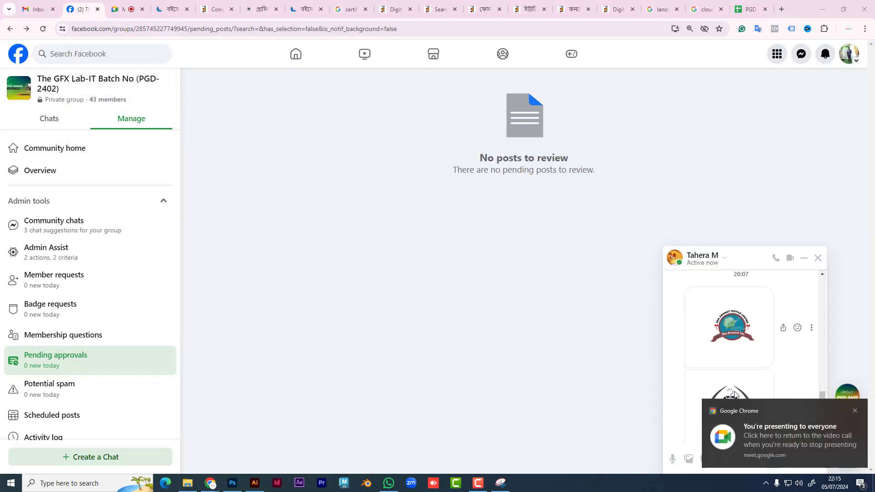
{"action": "left_click", "coordinate": [854, 412]}
{"action": "left_click", "coordinate": [736, 410]}
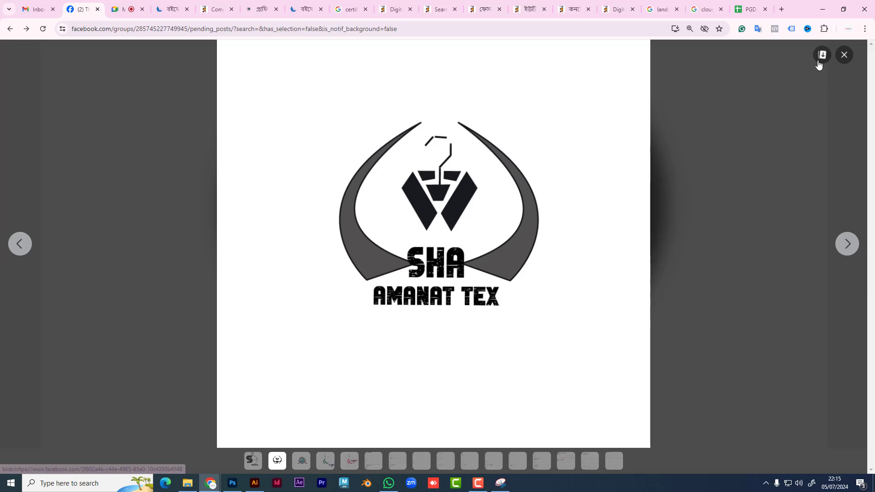
{"action": "left_click", "coordinate": [843, 55]}
Step: In a new tab, go to 99designs and open its Discover design gallery
{"action": "left_click", "coordinate": [782, 9]}
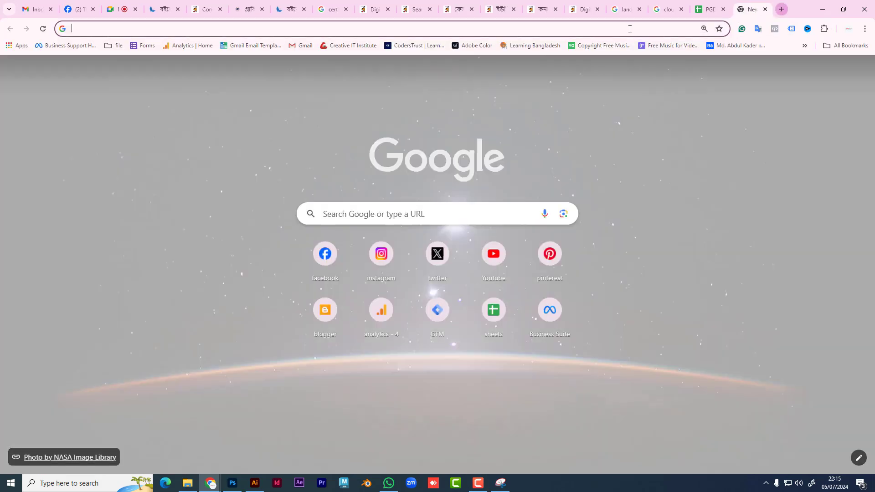
{"action": "left_click", "coordinate": [629, 29]}
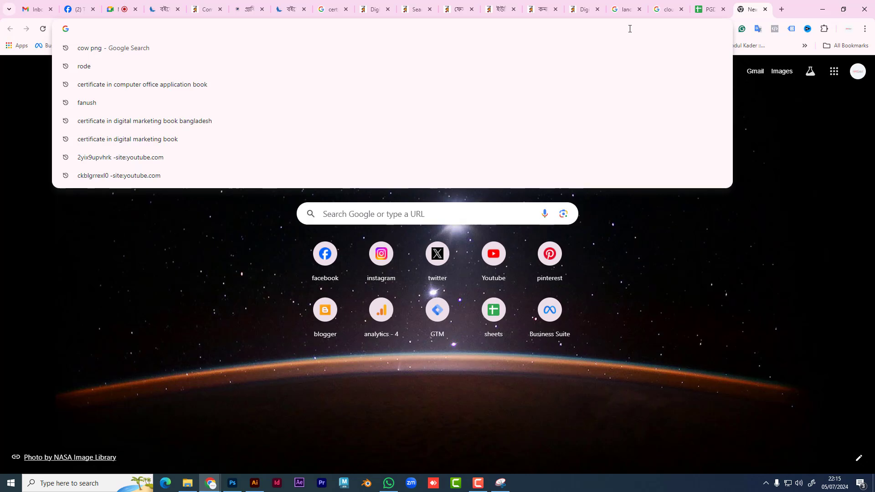
{"action": "type", "text": "99designs"}
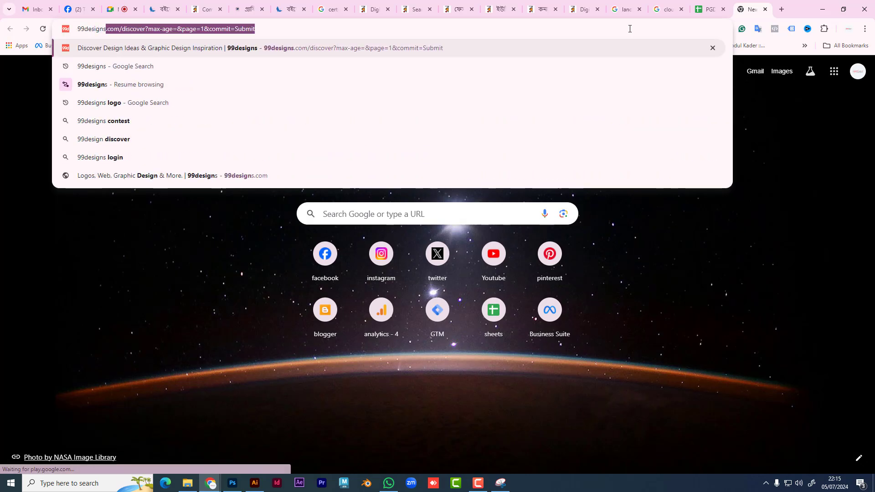
{"action": "key", "text": "Return"}
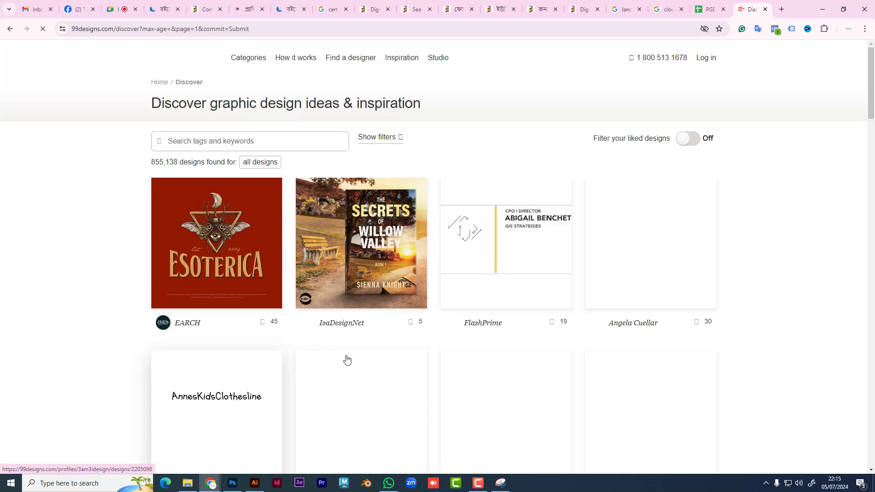
{"action": "scroll", "coordinate": [355, 360], "scroll_direction": "down", "scroll_amount": 4}
{"action": "scroll", "coordinate": [356, 365], "scroll_direction": "up", "scroll_amount": 4}
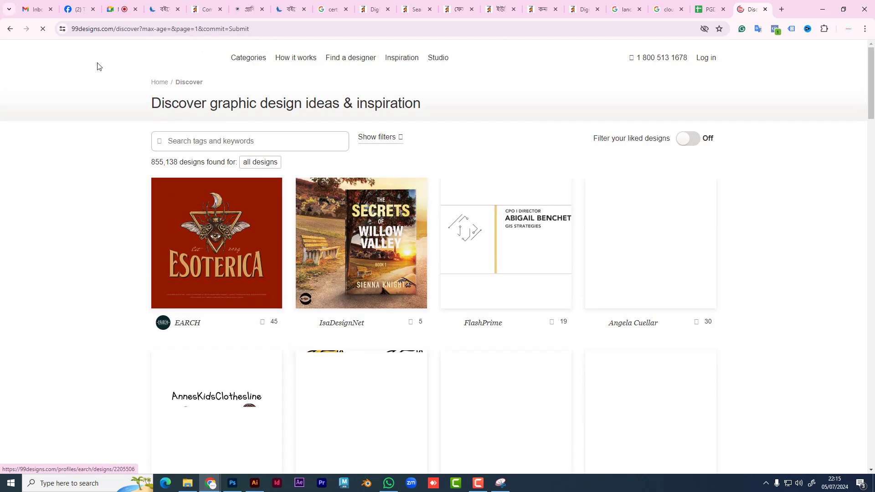
Step: Search Google for '99designs logo' to show its logo design examples
{"action": "left_click_drag", "start_coordinate": [274, 28], "coordinate": [132, 27]}
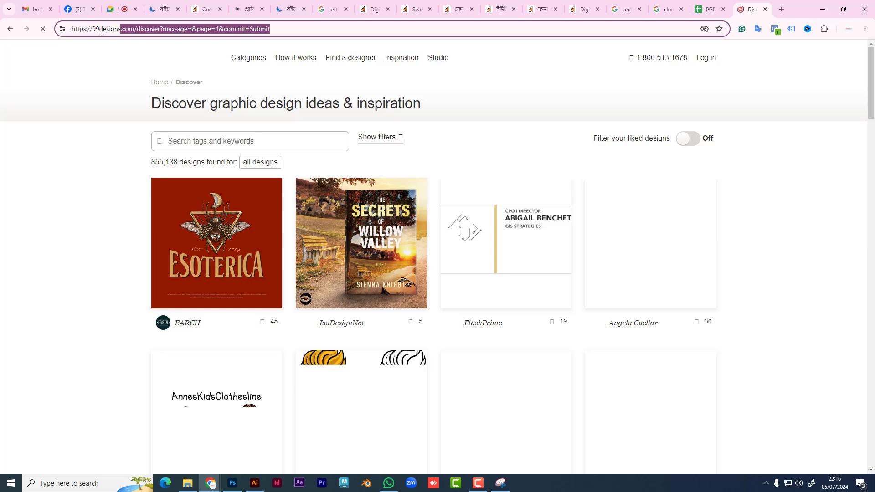
{"action": "type", "text": "logo"}
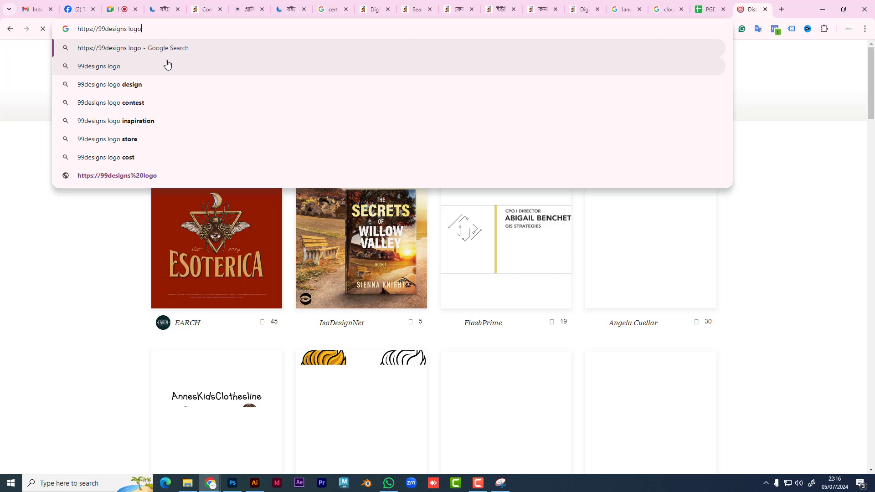
{"action": "key", "text": "Return"}
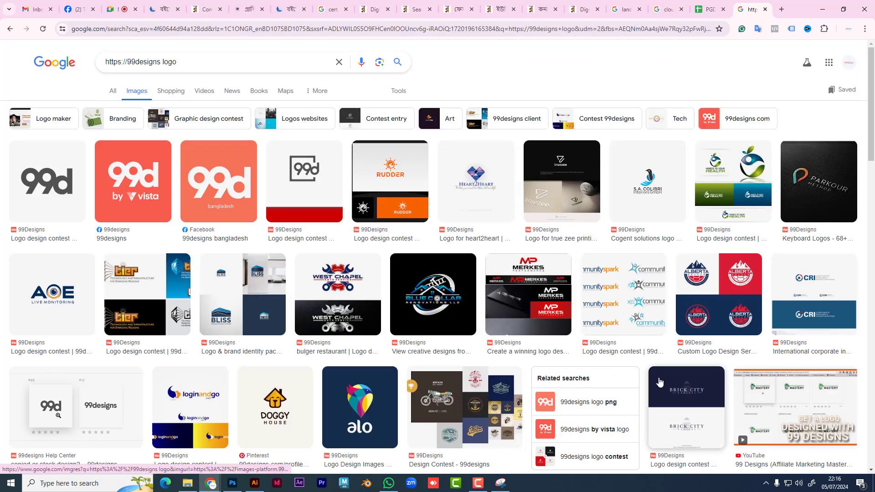
Step: Preview the CRI, Ricci Recruitment and S.A. Colibri 99designs logo examples
{"action": "left_click", "coordinate": [827, 294]}
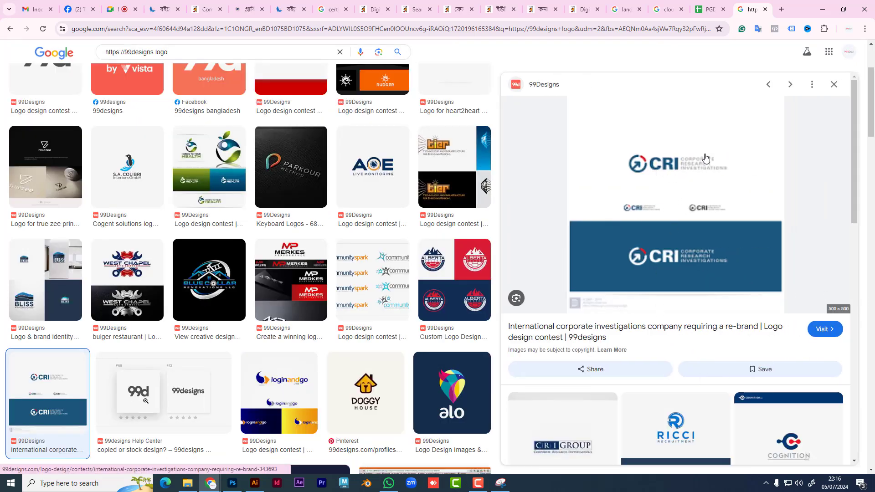
{"action": "scroll", "coordinate": [702, 392], "scroll_direction": "down", "scroll_amount": 2}
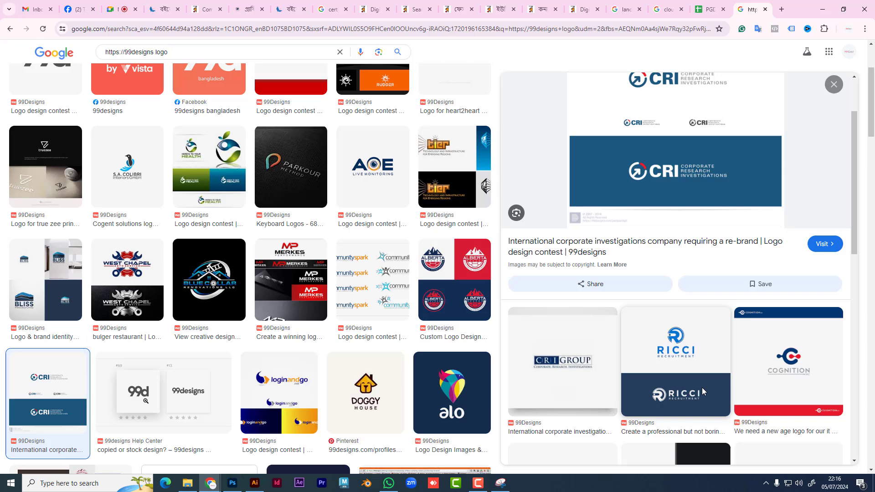
{"action": "left_click", "coordinate": [693, 344]}
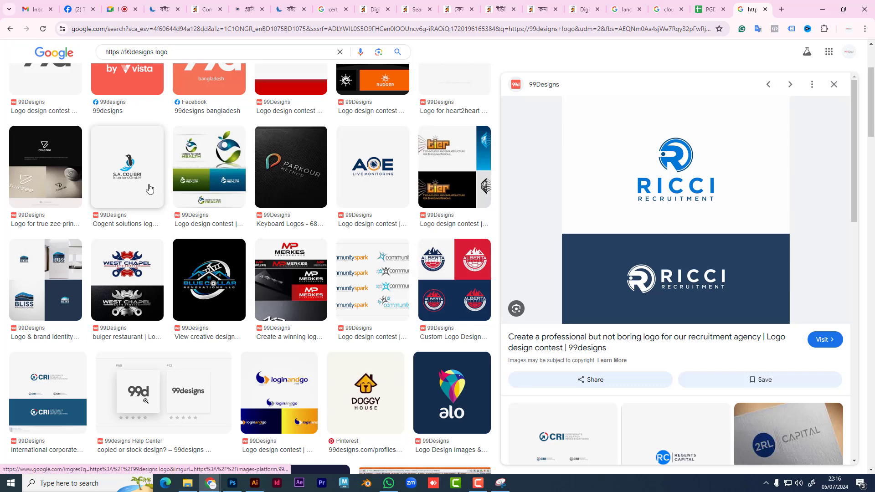
{"action": "left_click", "coordinate": [129, 180]}
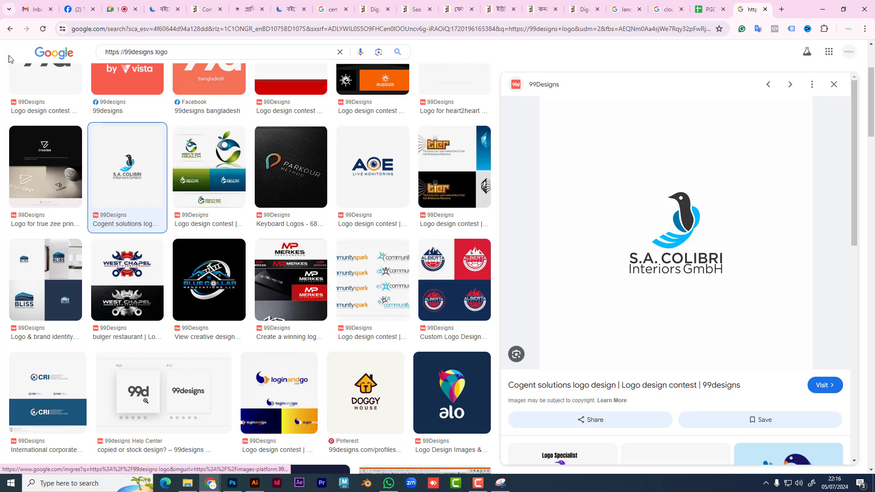
Step: Go back to the Ricci Recruitment preview, then return to the Google Meet call
{"action": "left_click", "coordinate": [10, 28]}
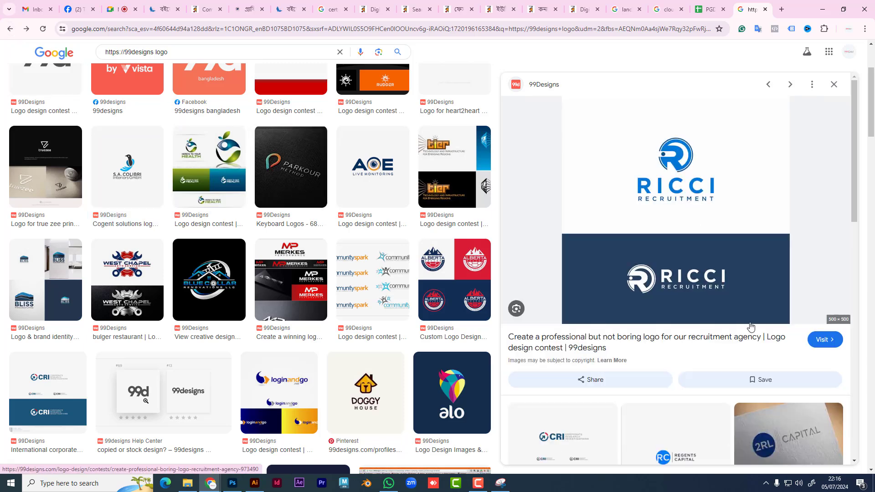
{"action": "scroll", "coordinate": [738, 330], "scroll_direction": "down", "scroll_amount": 6}
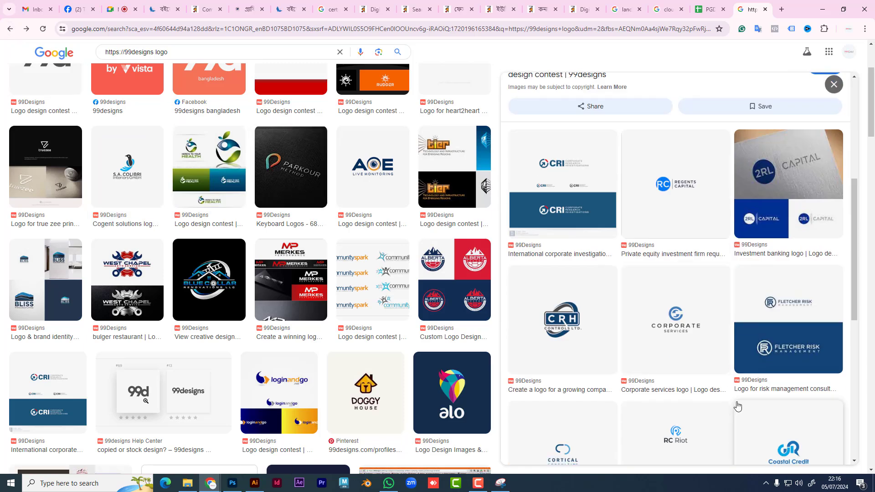
{"action": "scroll", "coordinate": [722, 399], "scroll_direction": "down", "scroll_amount": 3}
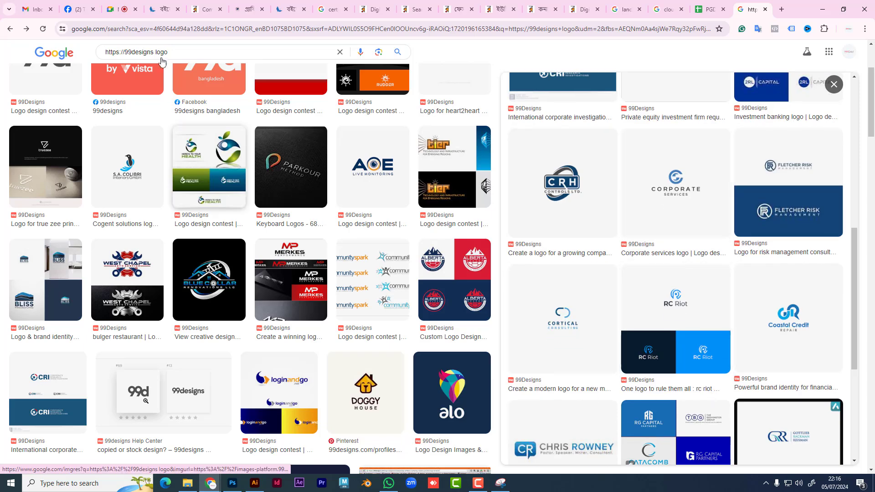
{"action": "left_click", "coordinate": [114, 2]}
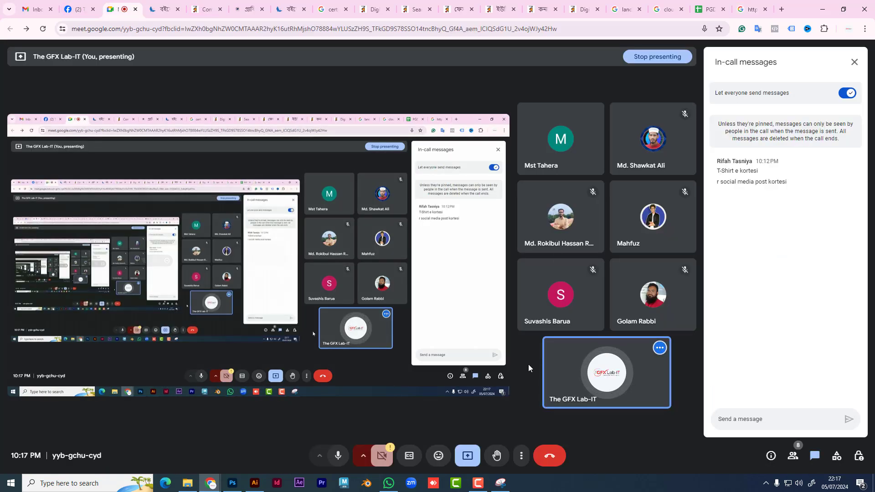
Step: Glance at the book shop and cloud png tabs, then preview the CRH Controls logo
{"action": "left_click", "coordinate": [162, 9]}
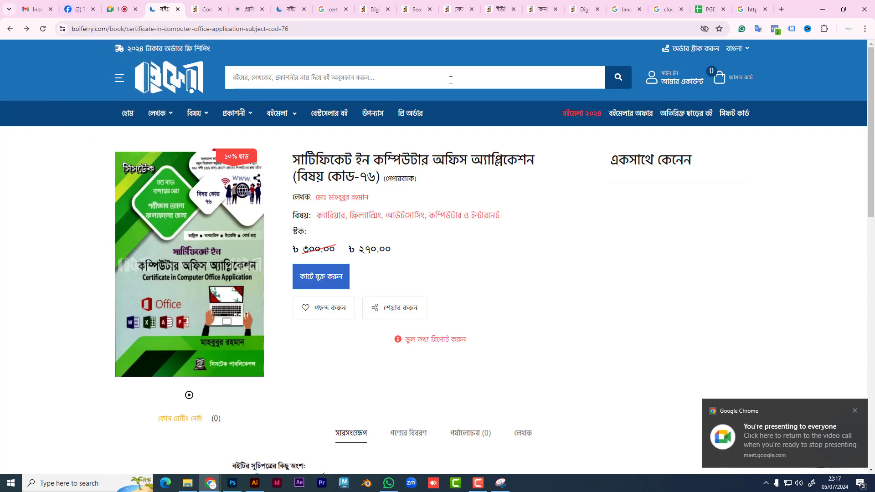
{"action": "left_click", "coordinate": [669, 5]}
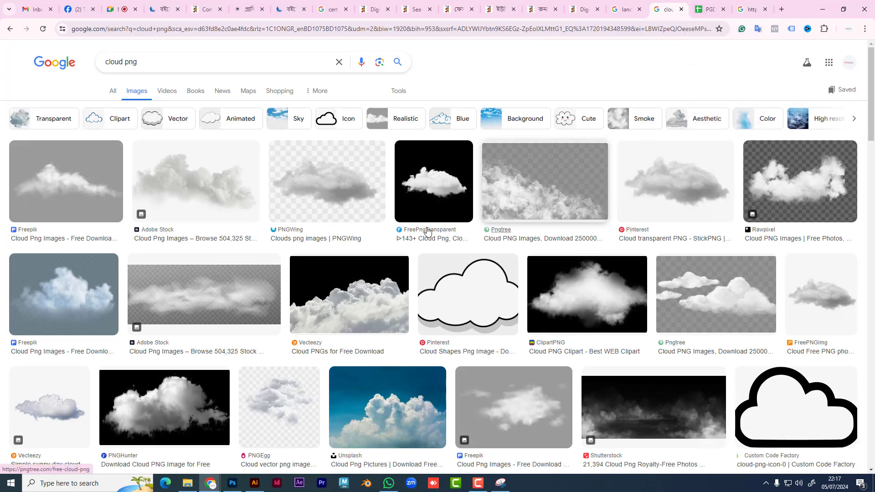
{"action": "left_click", "coordinate": [752, 9]}
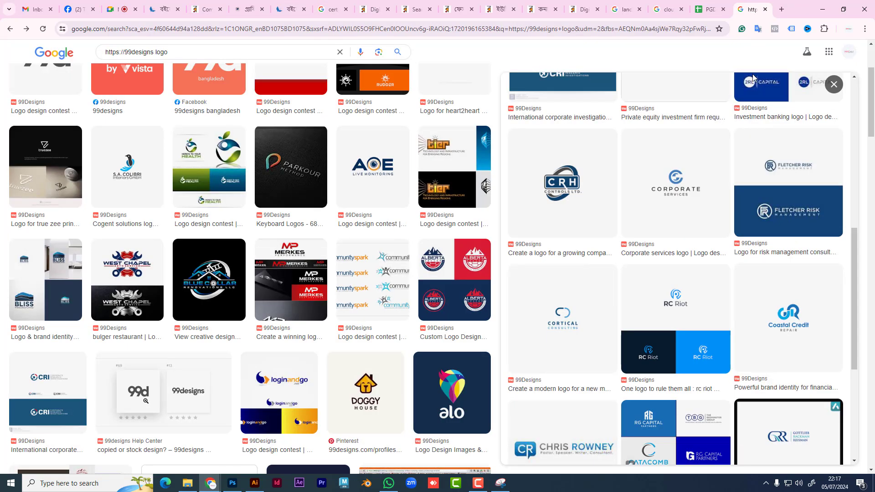
{"action": "left_click", "coordinate": [583, 200]}
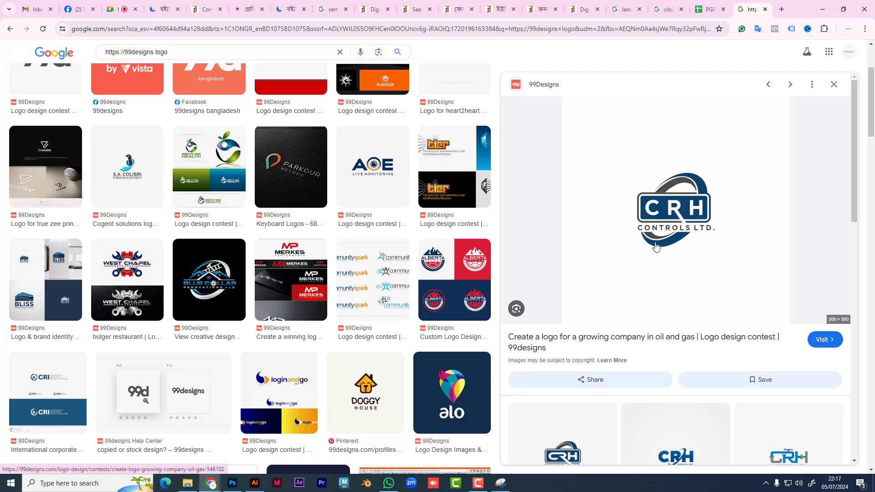
Step: Preview the RCH Group and AOE Live Monitoring logos, plus a related AOE letter logo
{"action": "scroll", "coordinate": [596, 328], "scroll_direction": "down", "scroll_amount": 4}
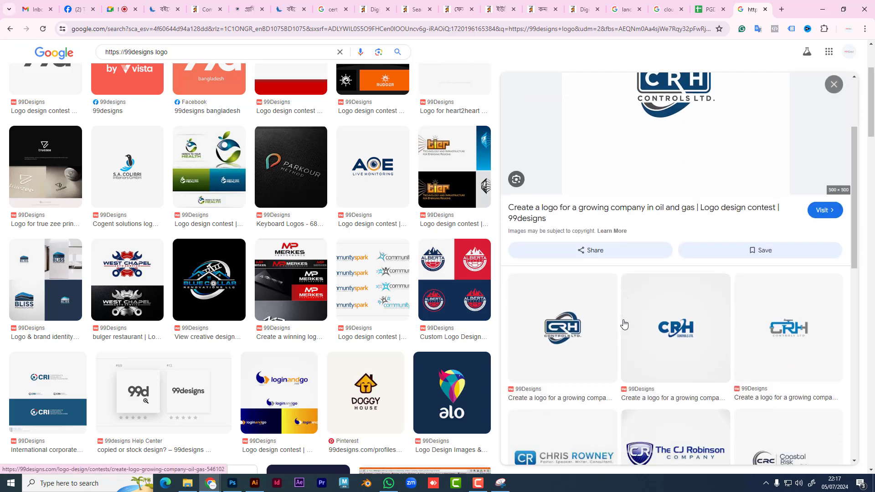
{"action": "scroll", "coordinate": [723, 356], "scroll_direction": "down", "scroll_amount": 1}
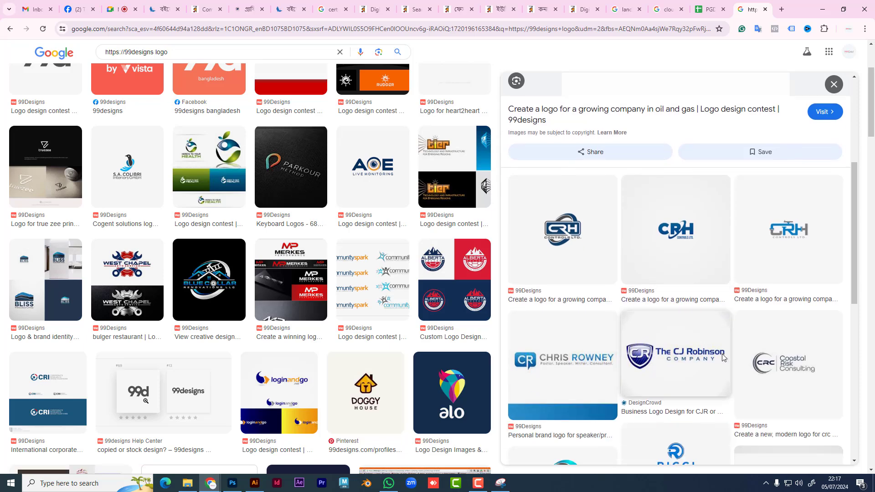
{"action": "scroll", "coordinate": [723, 357], "scroll_direction": "down", "scroll_amount": 4}
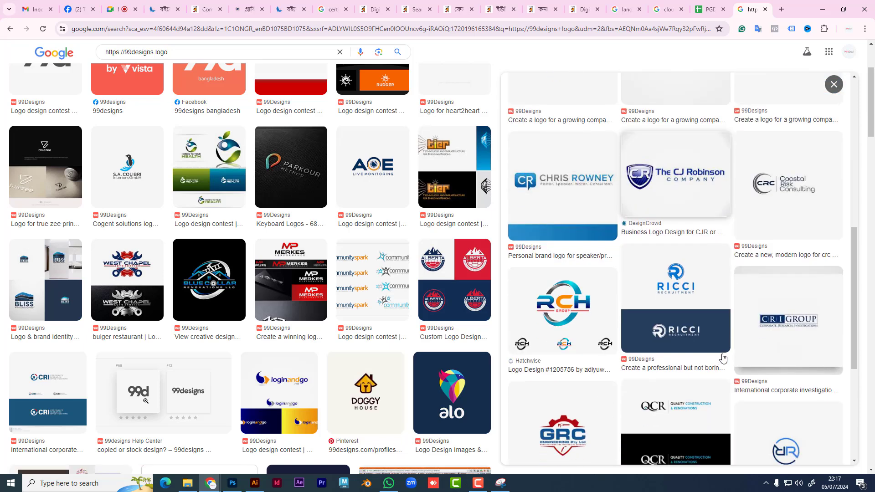
{"action": "left_click", "coordinate": [591, 311]}
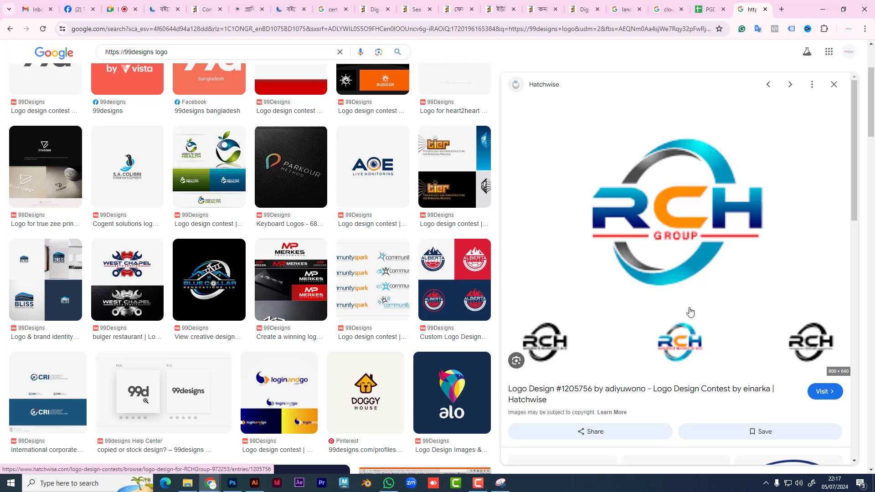
{"action": "left_click", "coordinate": [366, 180]}
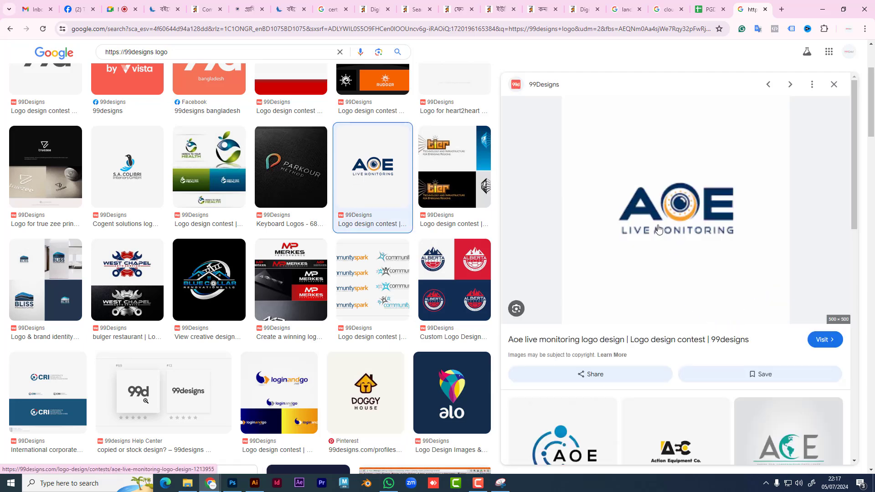
{"action": "scroll", "coordinate": [703, 229], "scroll_direction": "down", "scroll_amount": 3}
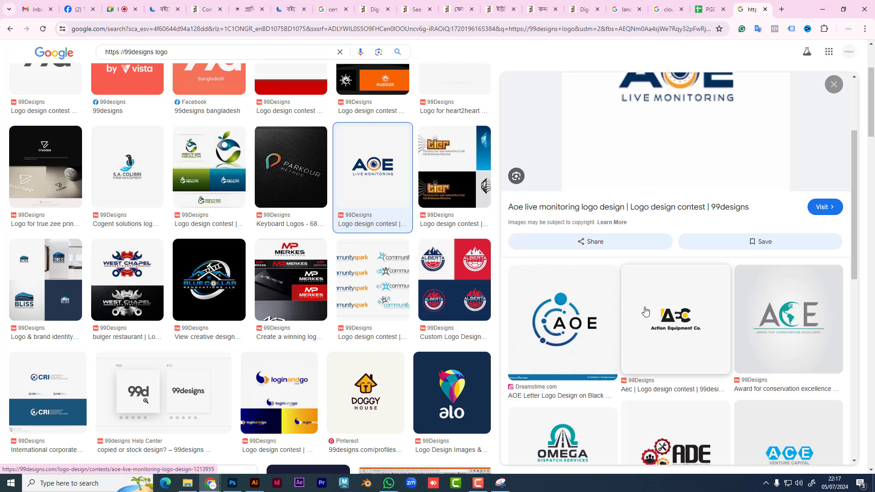
{"action": "left_click", "coordinate": [587, 336]}
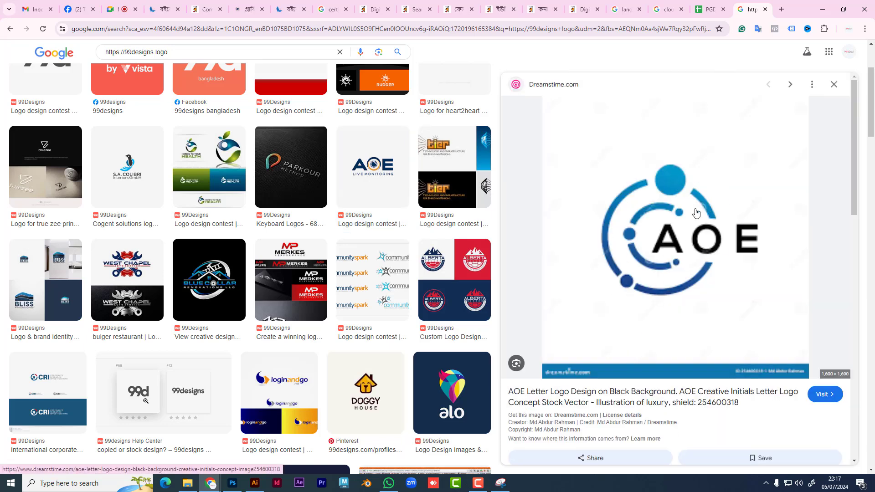
Step: Preview the Alberta soccer and Trailhead camping patch logos, then return to Google Meet
{"action": "left_click", "coordinate": [436, 268]}
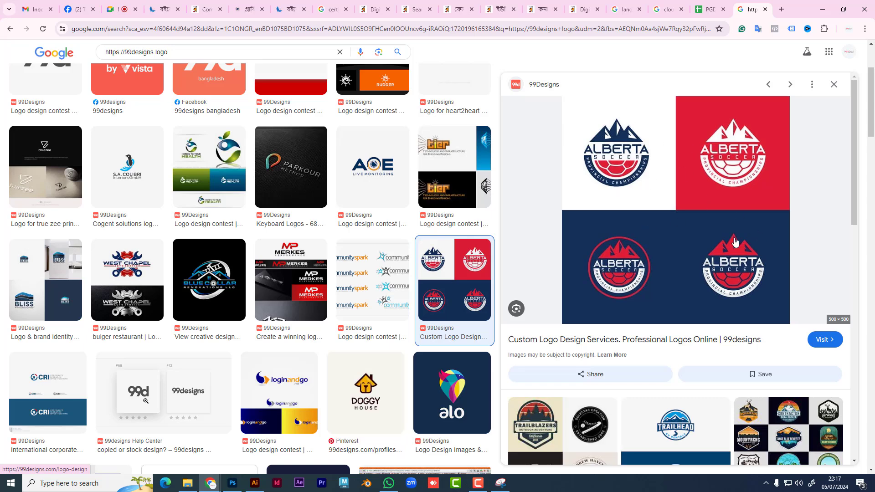
{"action": "scroll", "coordinate": [729, 246], "scroll_direction": "down", "scroll_amount": 5}
{"action": "left_click", "coordinate": [687, 316]}
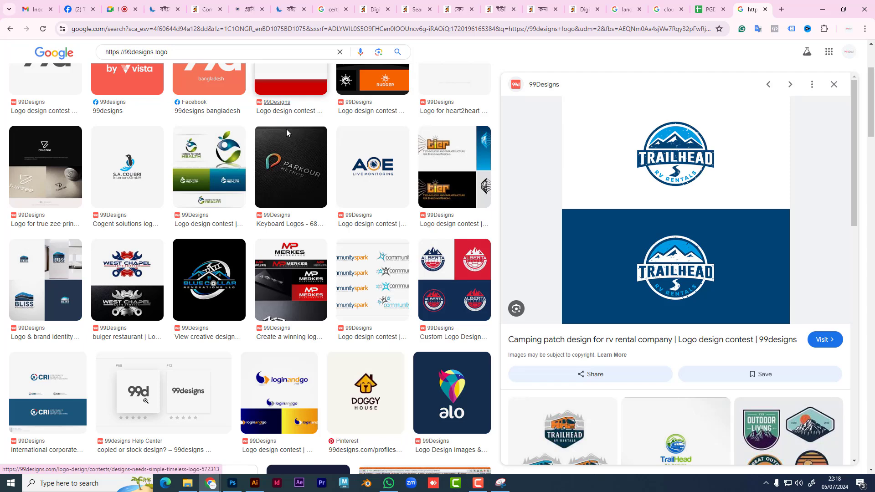
{"action": "scroll", "coordinate": [428, 273], "scroll_direction": "down", "scroll_amount": 5}
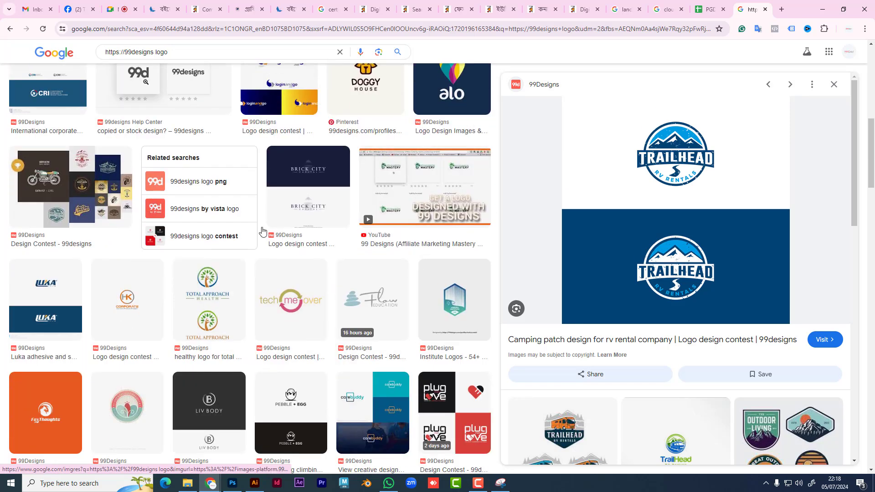
{"action": "left_click", "coordinate": [125, 10]}
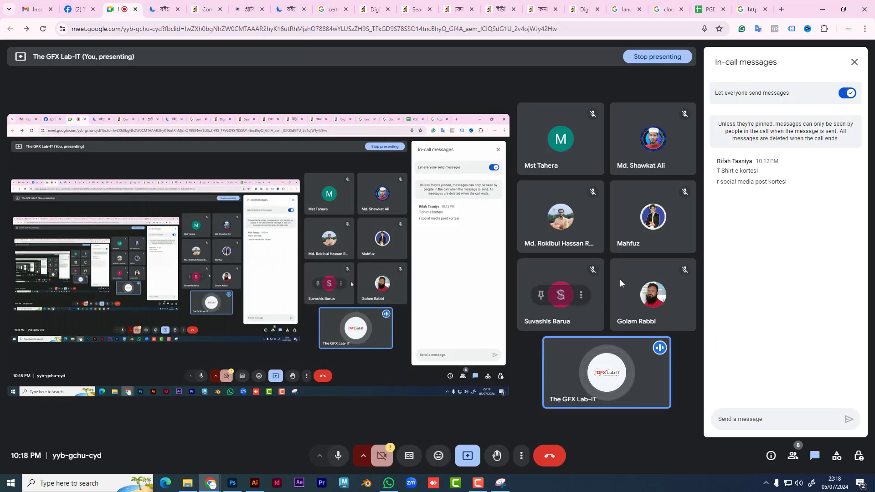
Step: Close the In-call messages panel so only the presented screen and participant tiles remain
{"action": "left_click", "coordinate": [858, 64]}
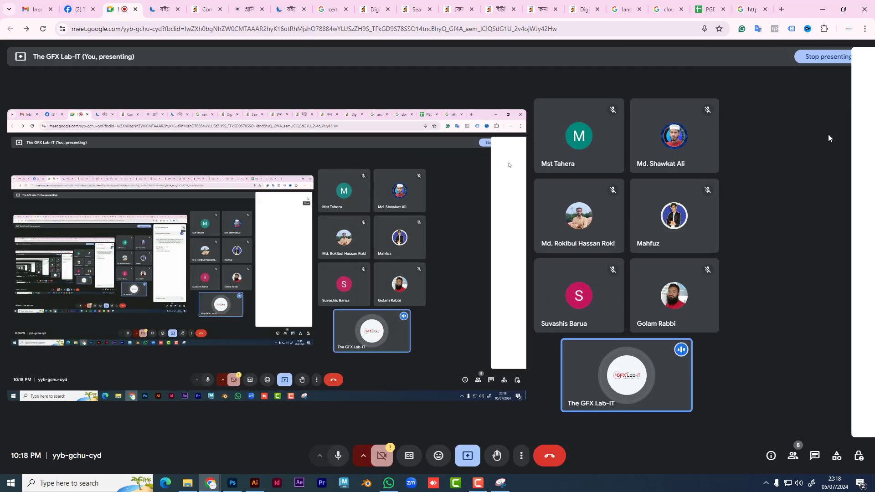
{"action": "mouse_move", "coordinate": [746, 382]}
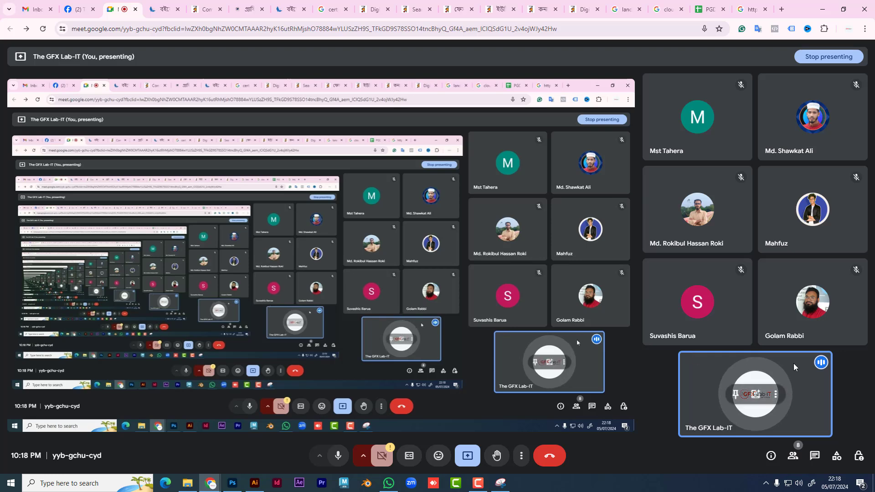